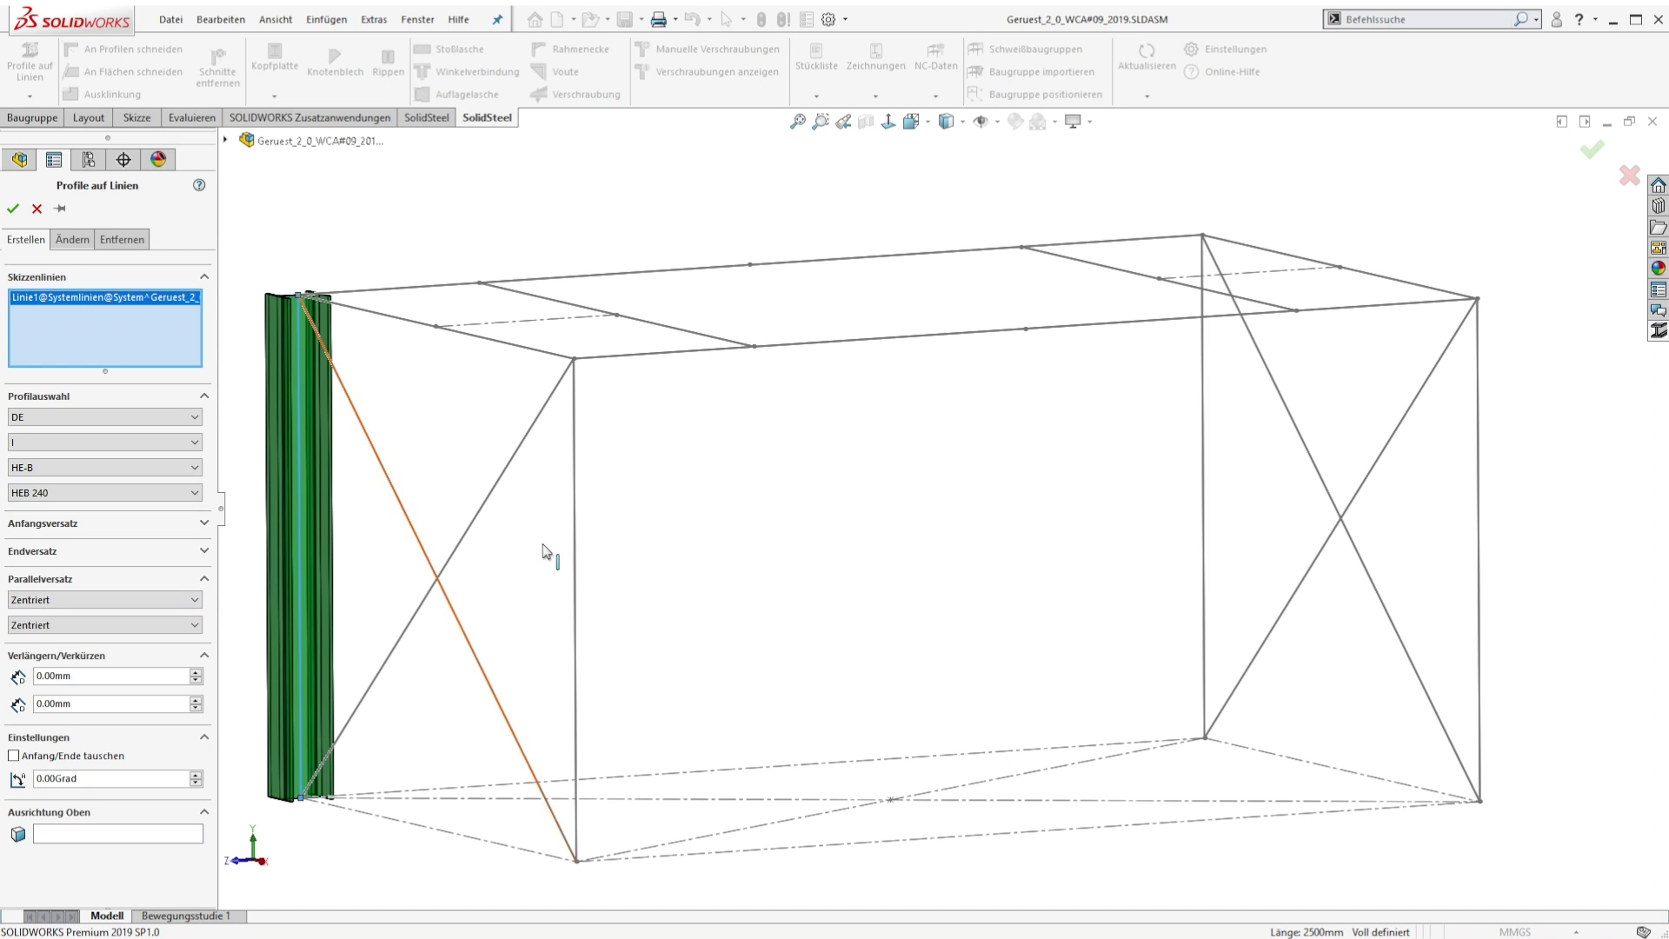
- Create centred HEB 240 columns on the remaining three vertical corner lines, keeping the profile command pinned
left_click(575, 521)
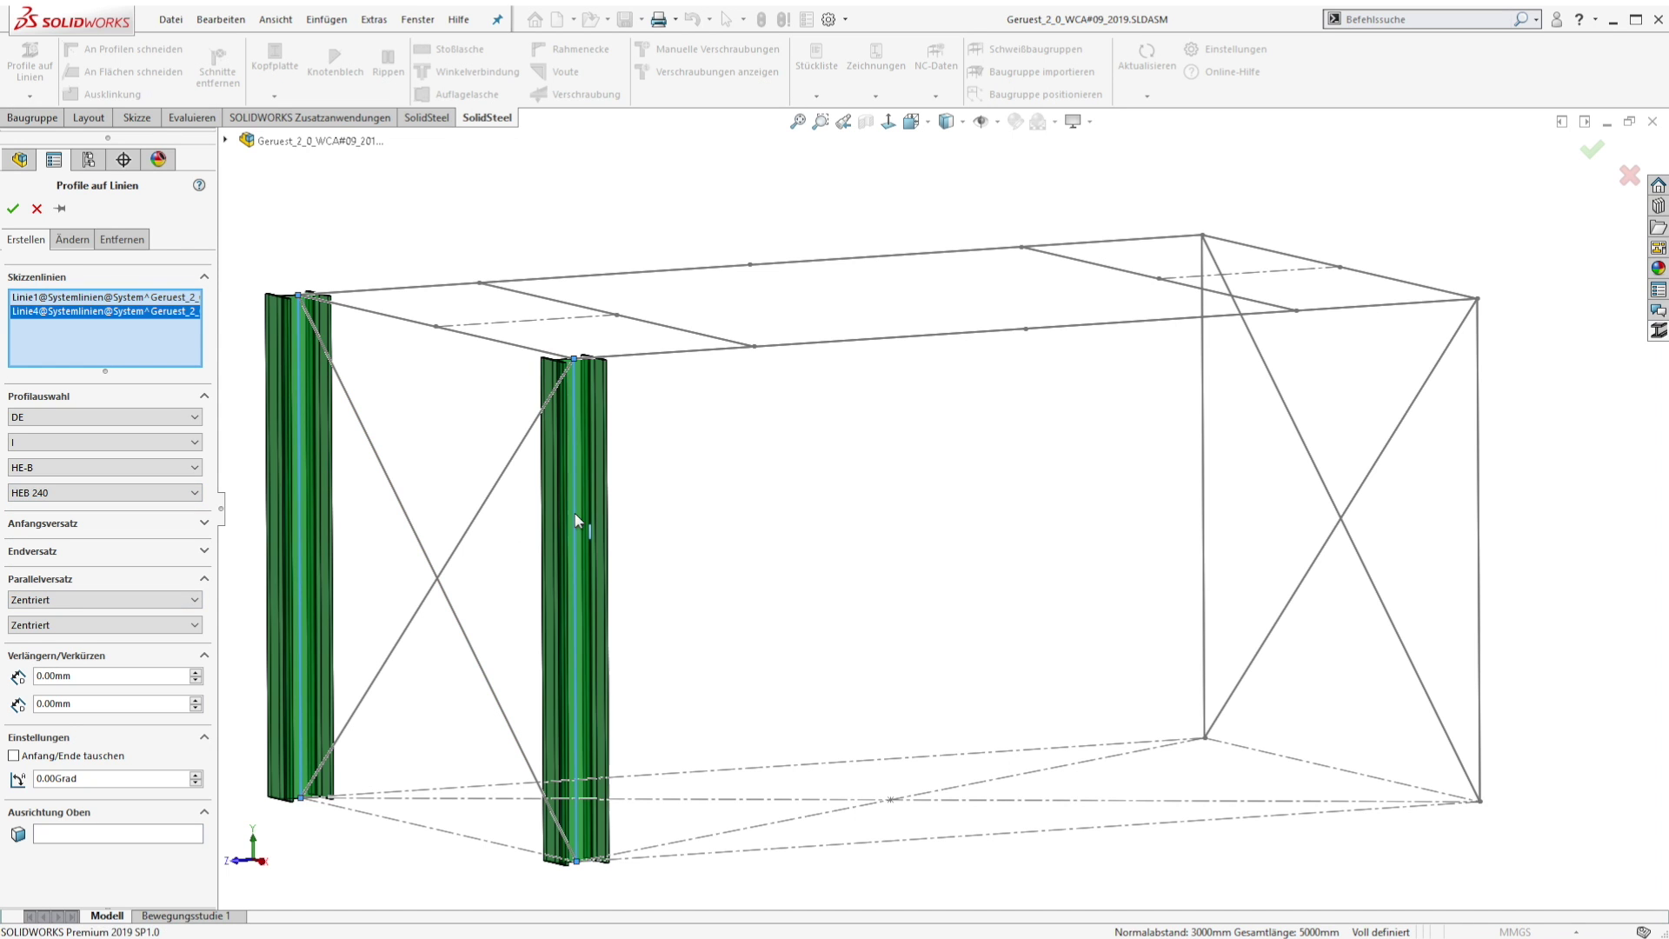
left_click(1205, 456)
left_click(1480, 427)
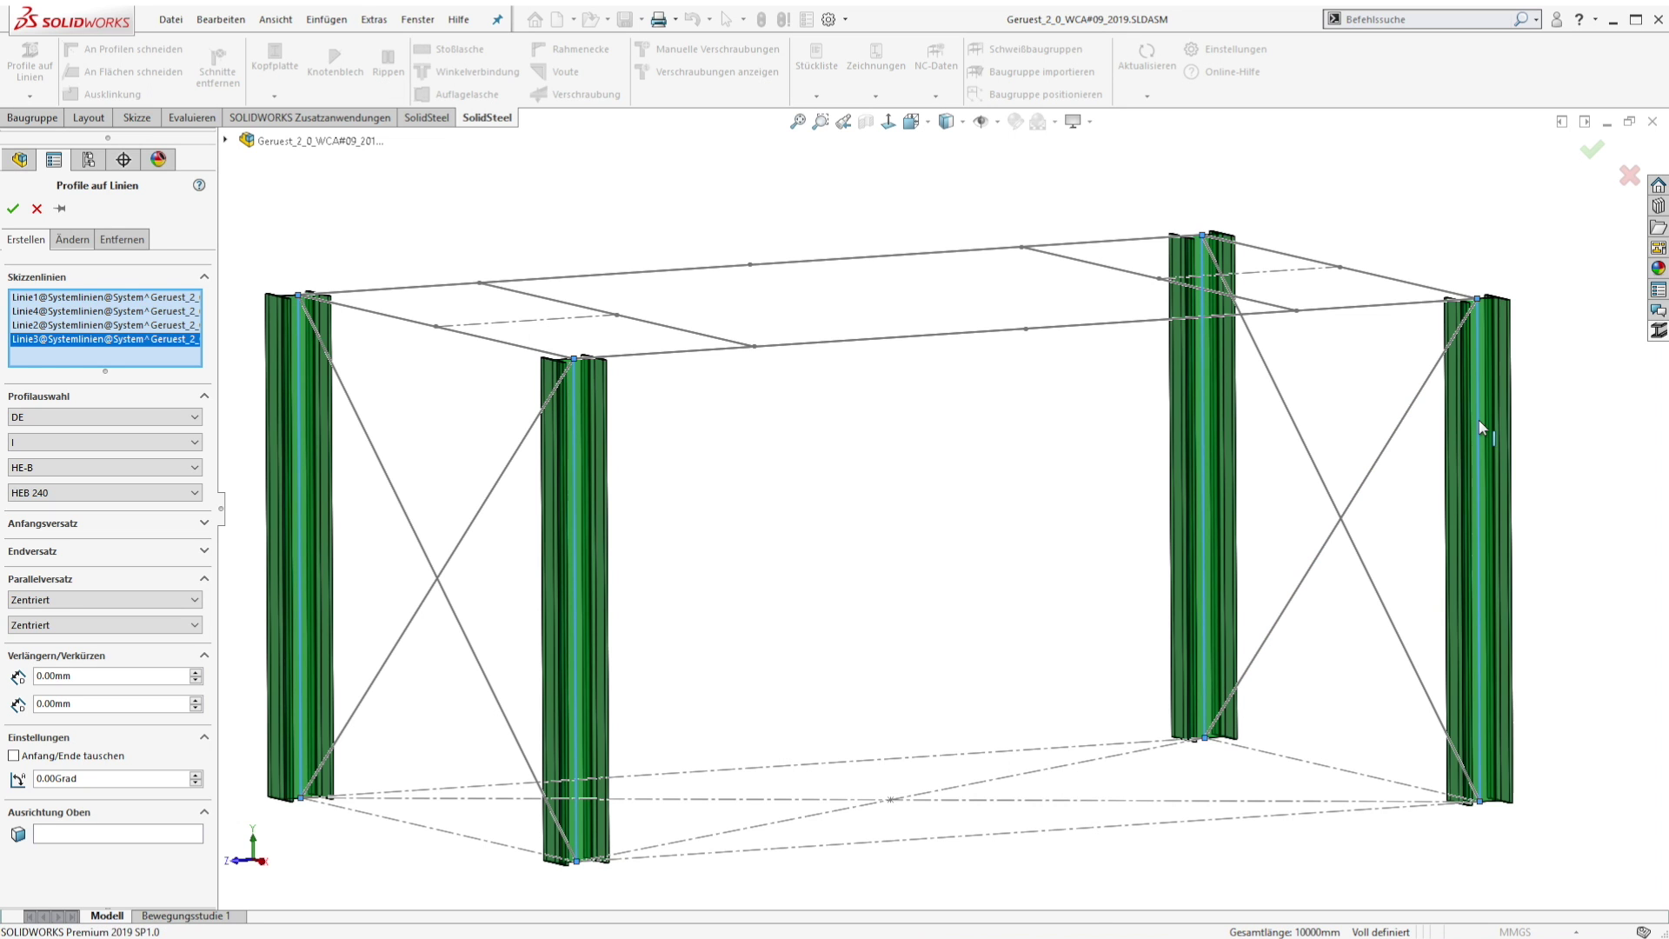
left_click(60, 209)
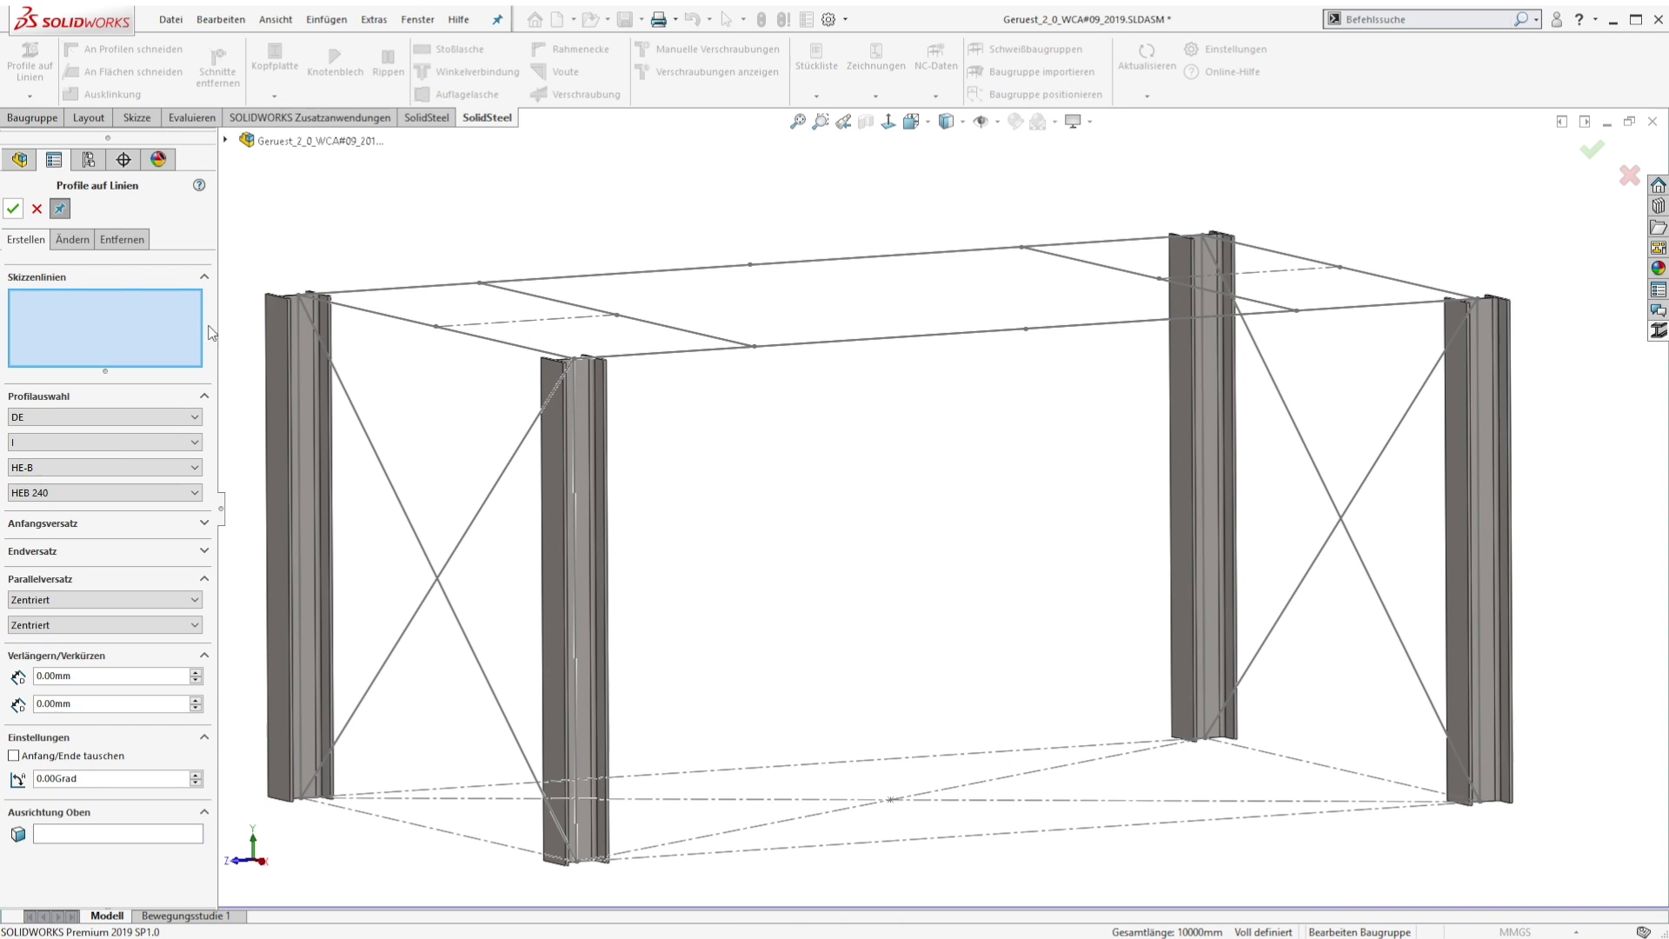
- Create HEB 240 cross beams on the two short upper end lines with the parallel offset set to Oben
left_click(417, 328)
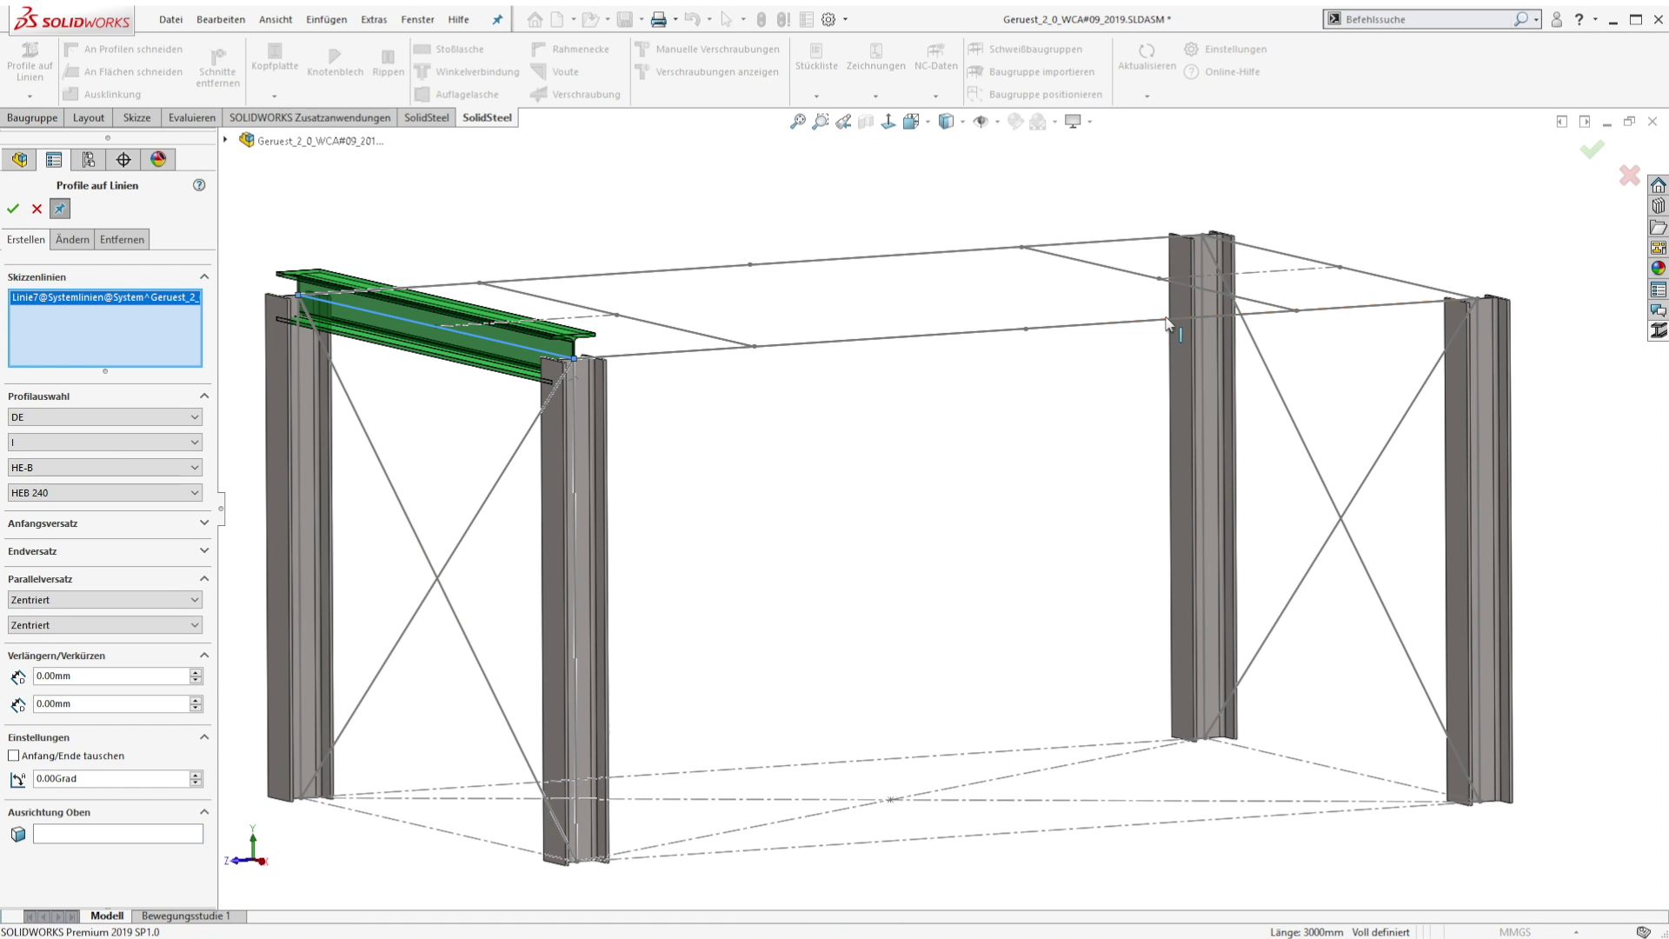
left_click(1291, 265)
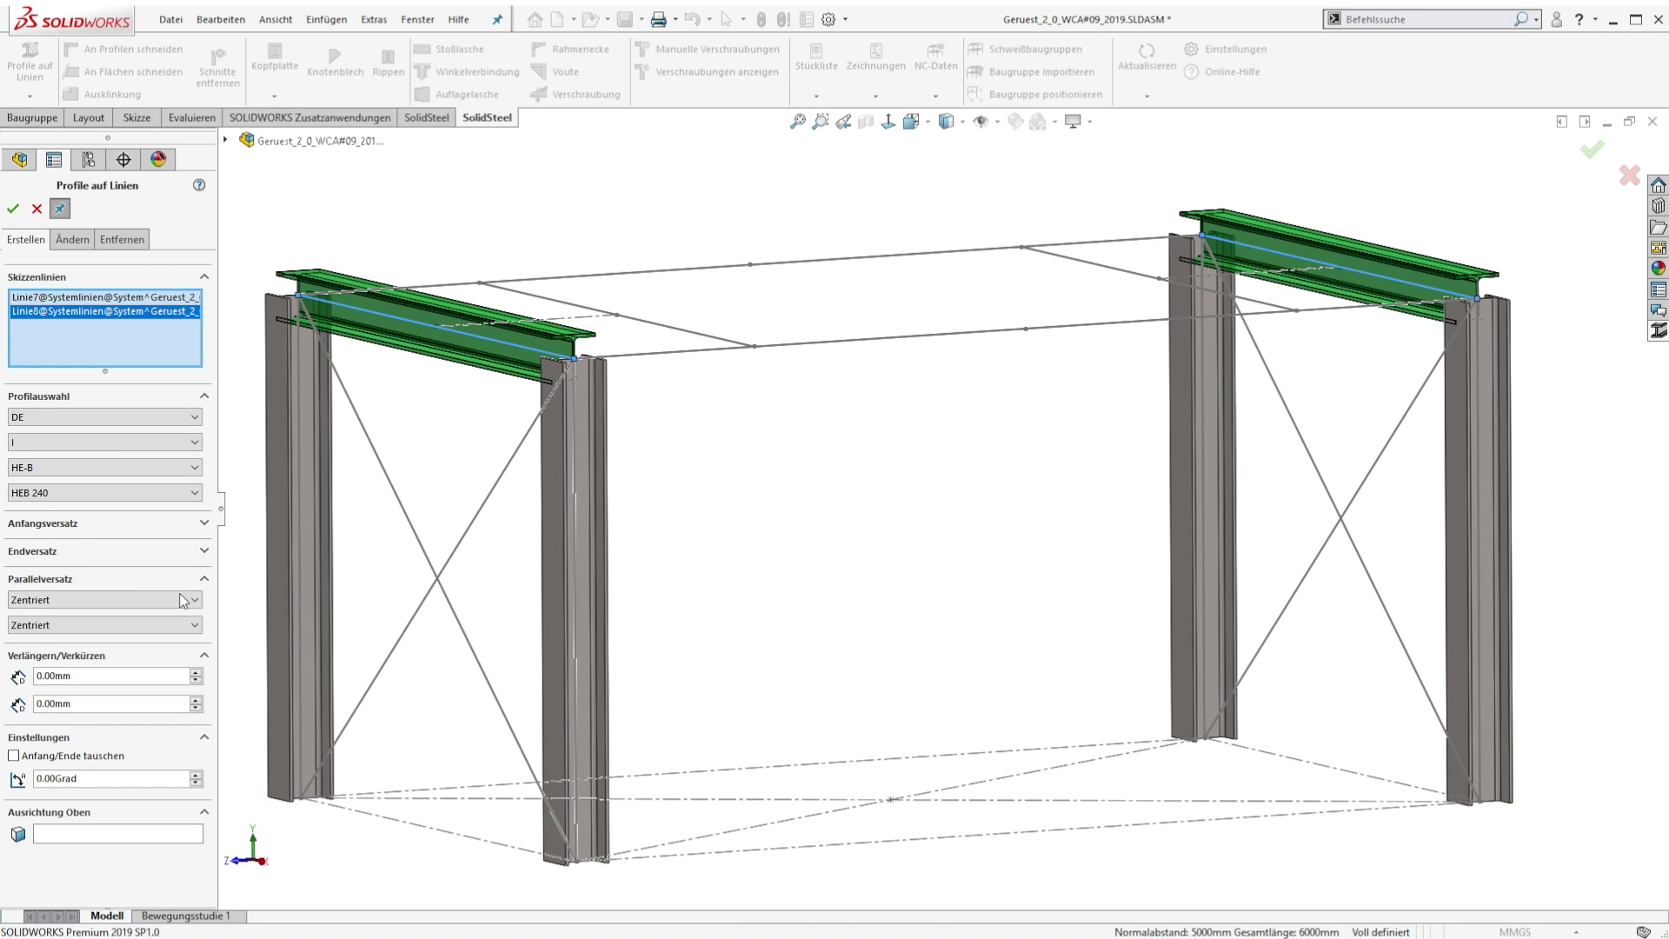
left_click(32, 626)
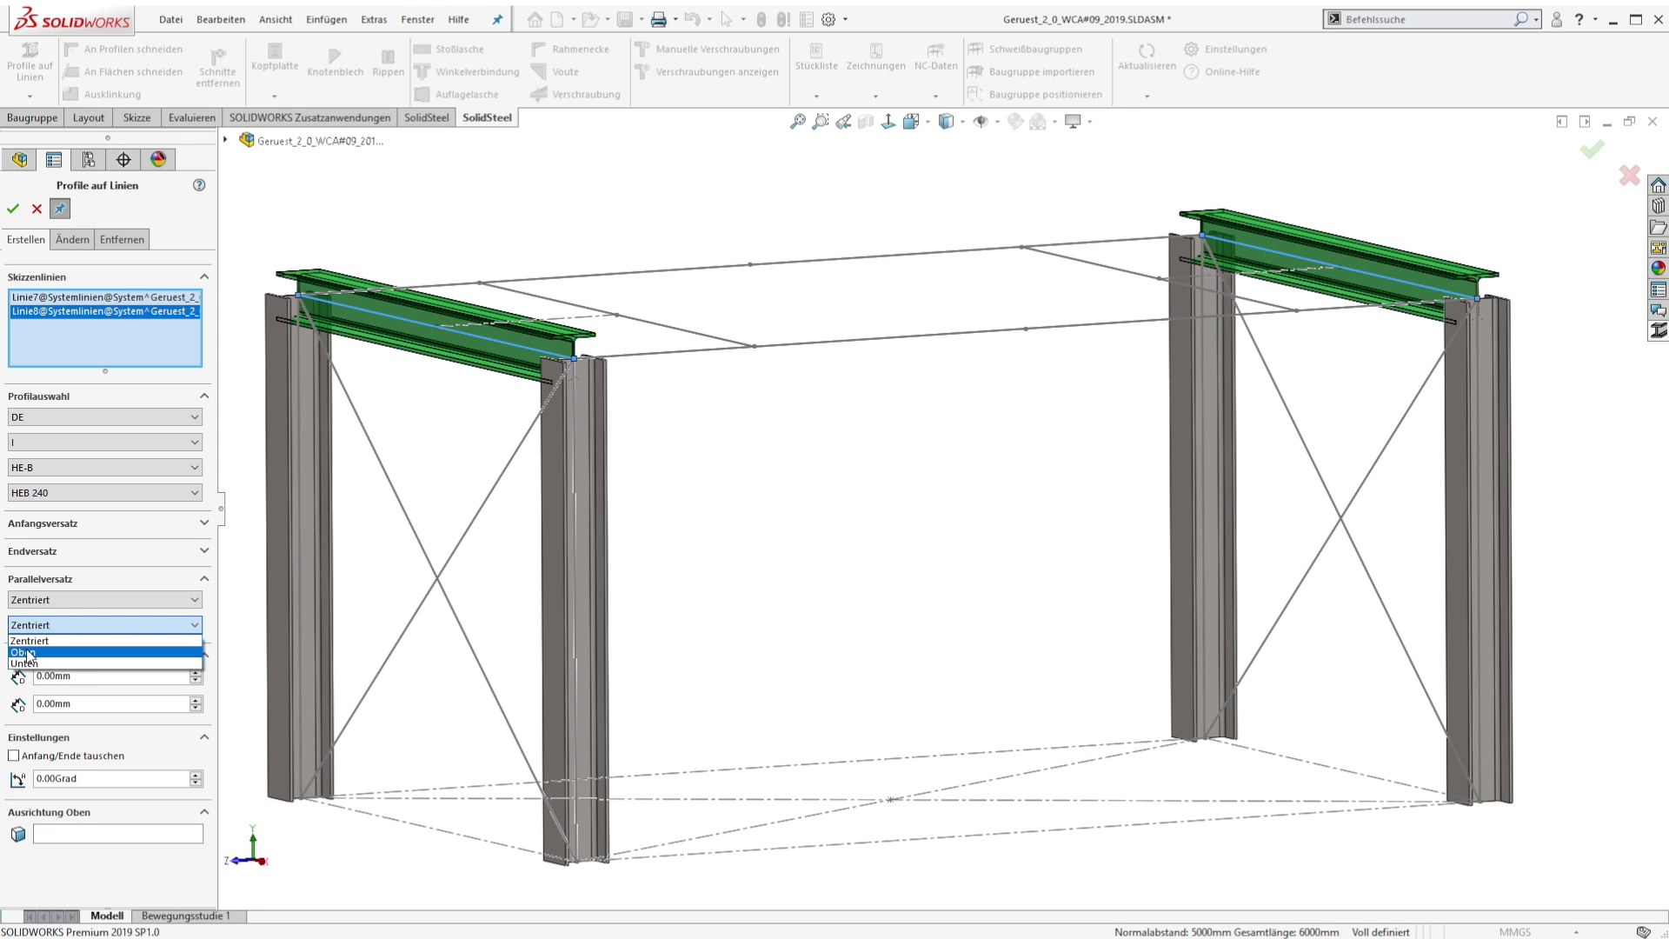
left_click(28, 657)
left_click(13, 209)
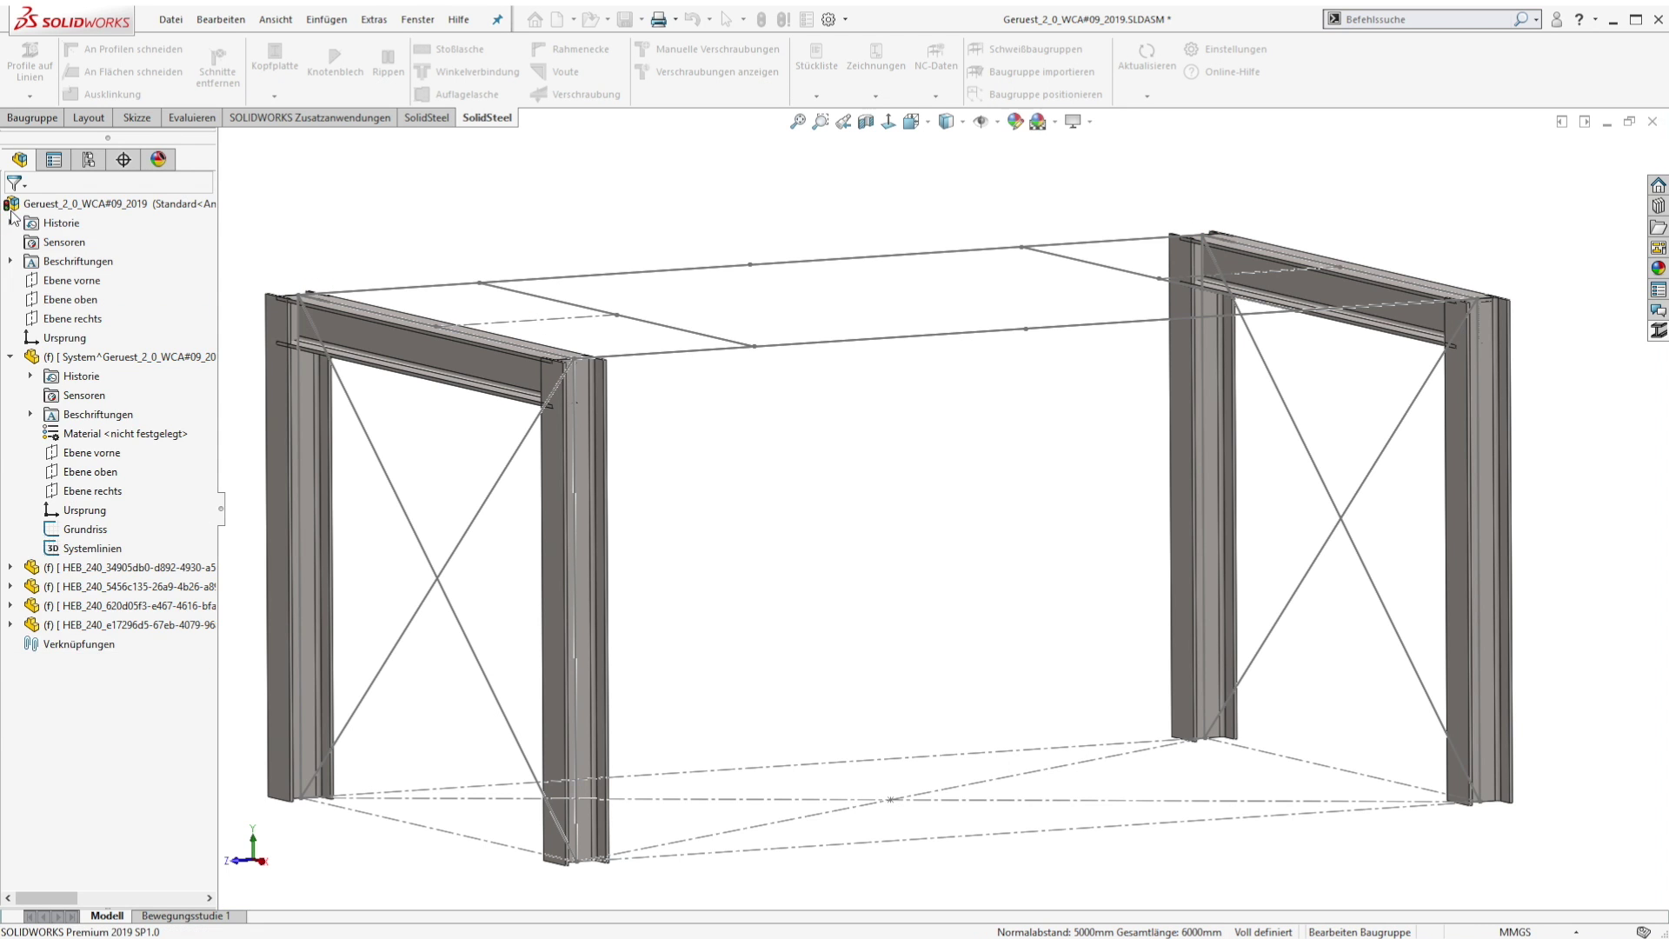
- Assign HEB 240 profiles to the four line segments of the two long upper edges, with the parallel offset set to Oben
left_click(613, 278)
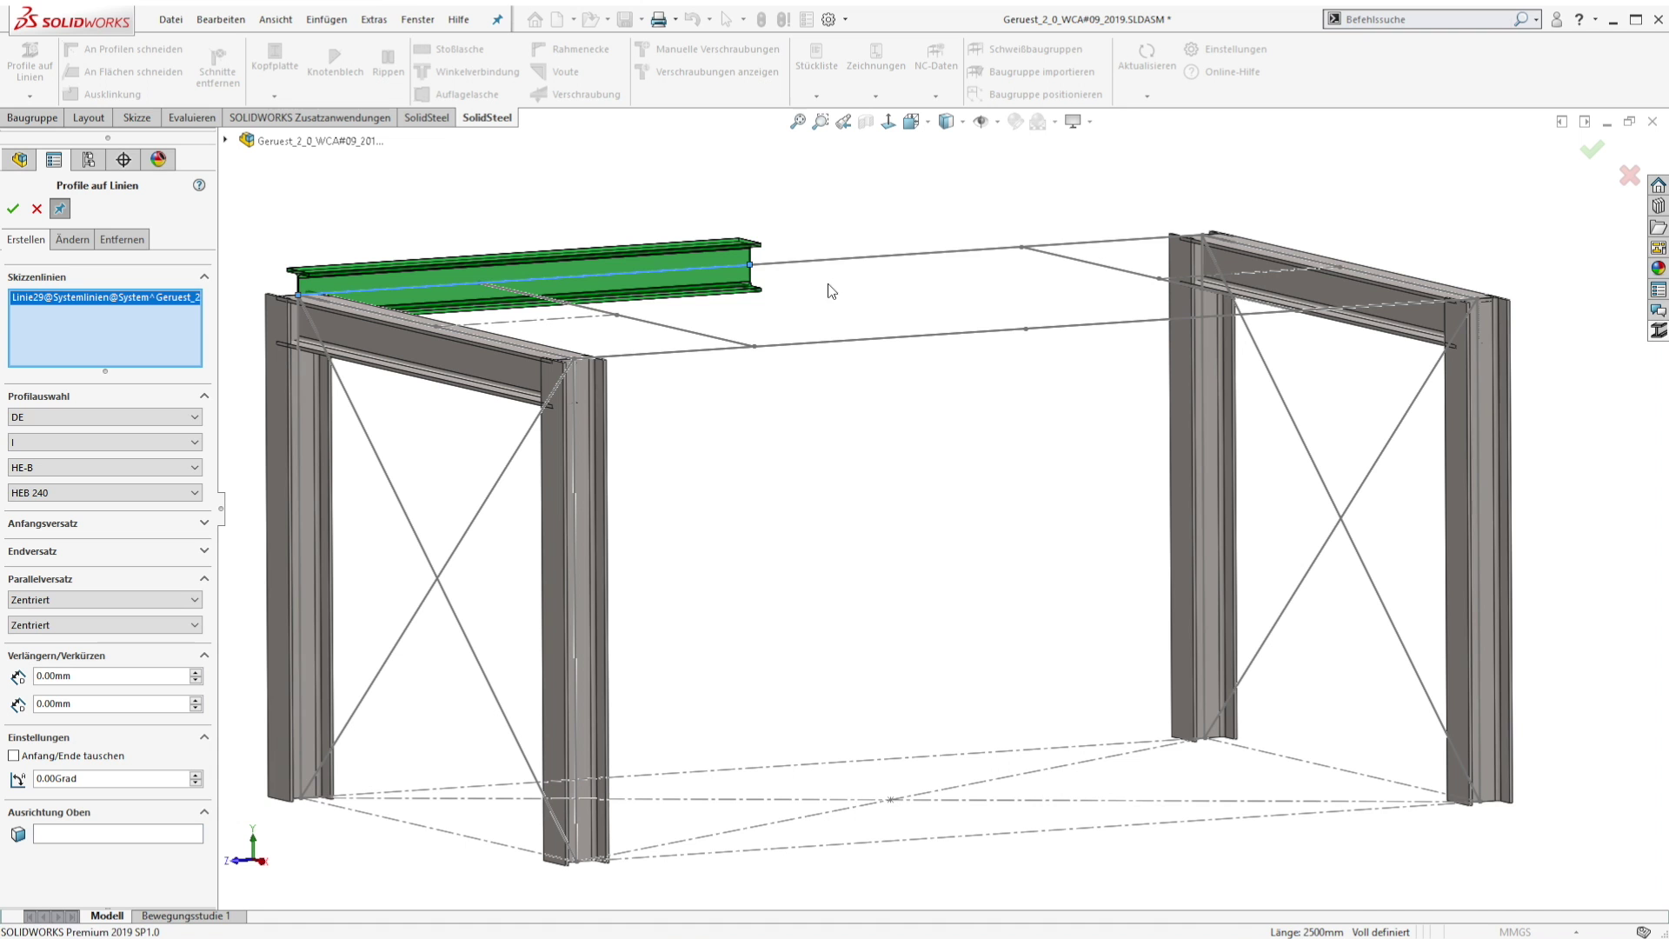
left_click(834, 266)
left_click(877, 341)
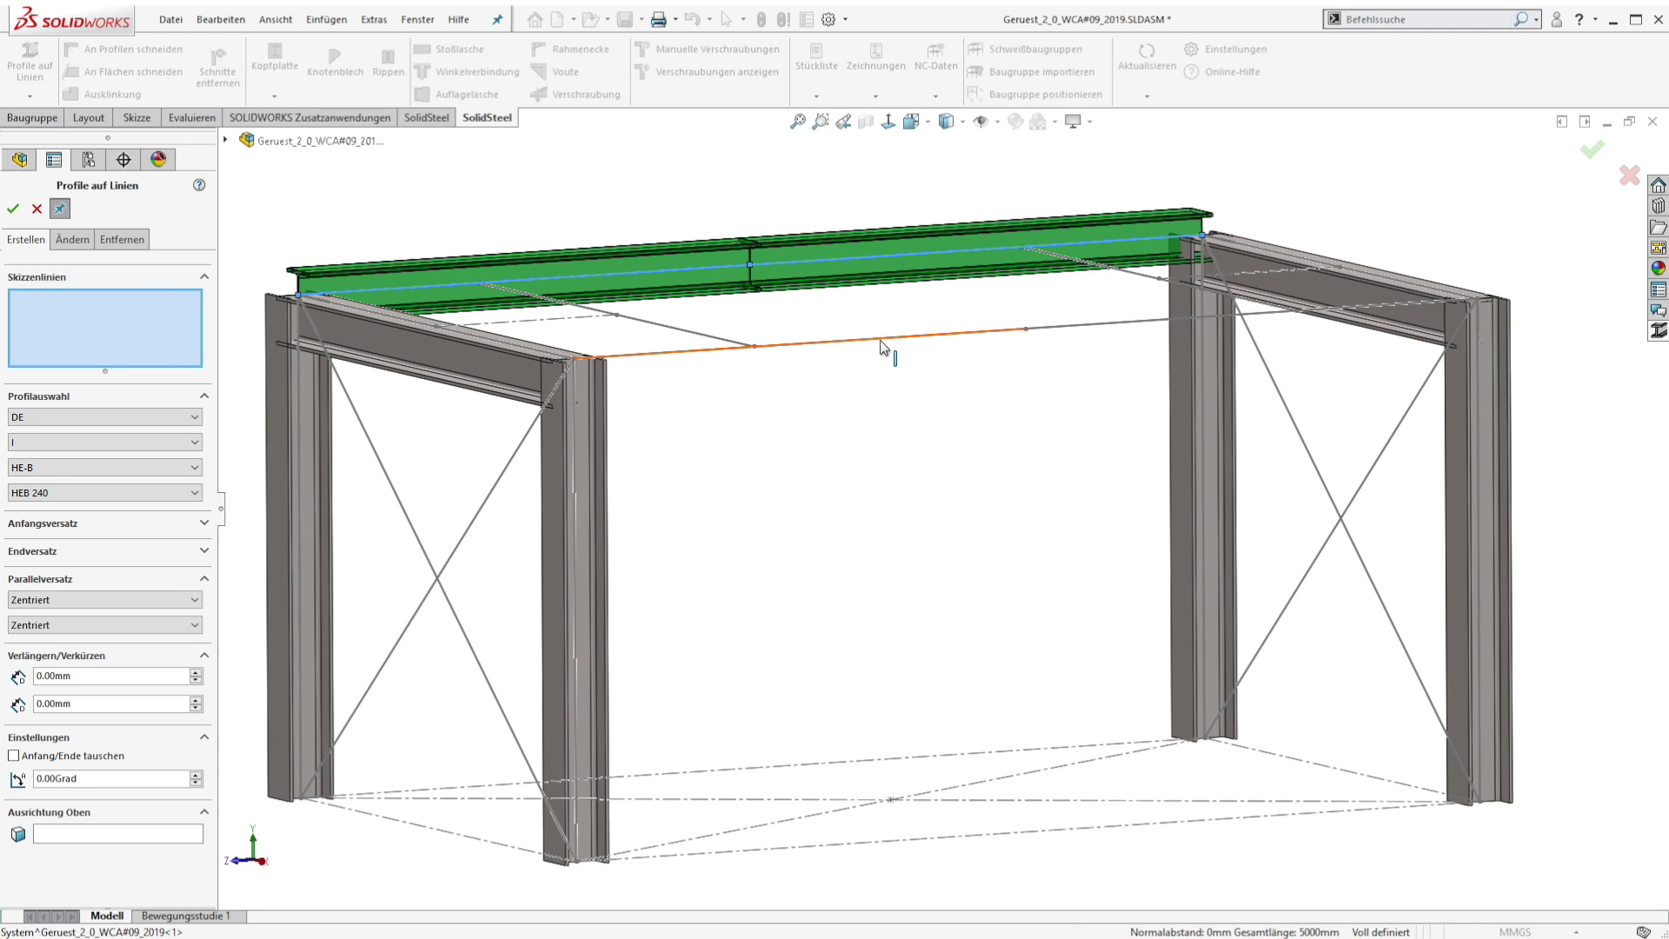
left_click(1079, 329)
left_click(95, 625)
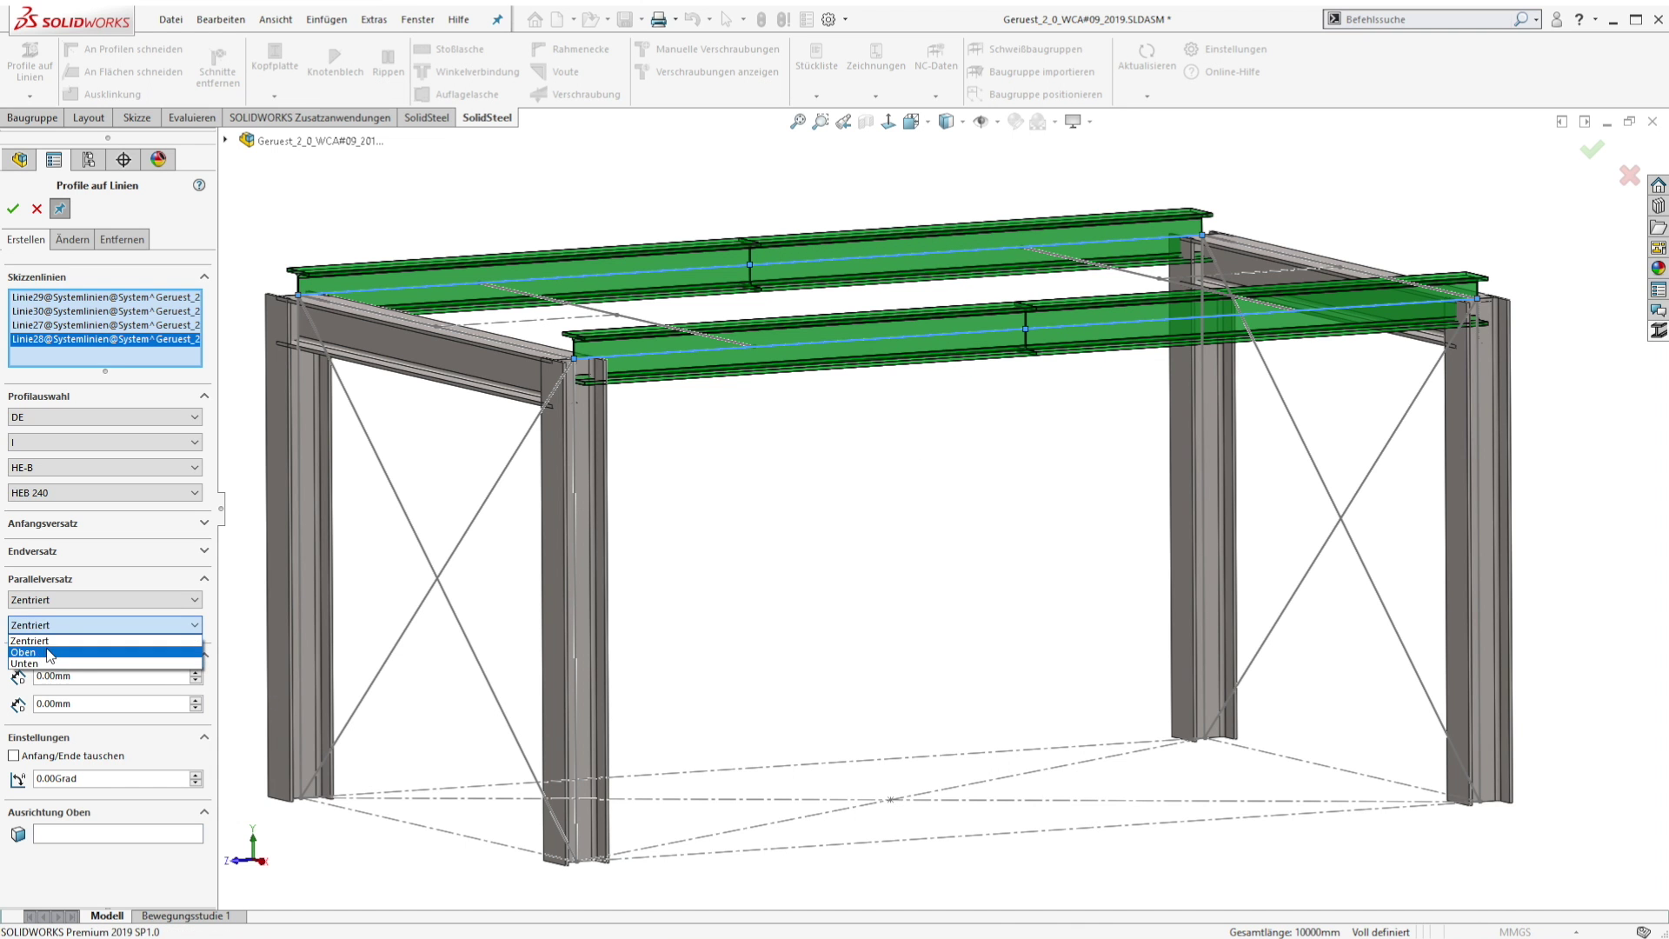
left_click(183, 648)
- Shorten the longitudinal beams by entering -10 mm as the second Verlängern/Verkürzen value and create them
scroll(780, 558, "down", 6)
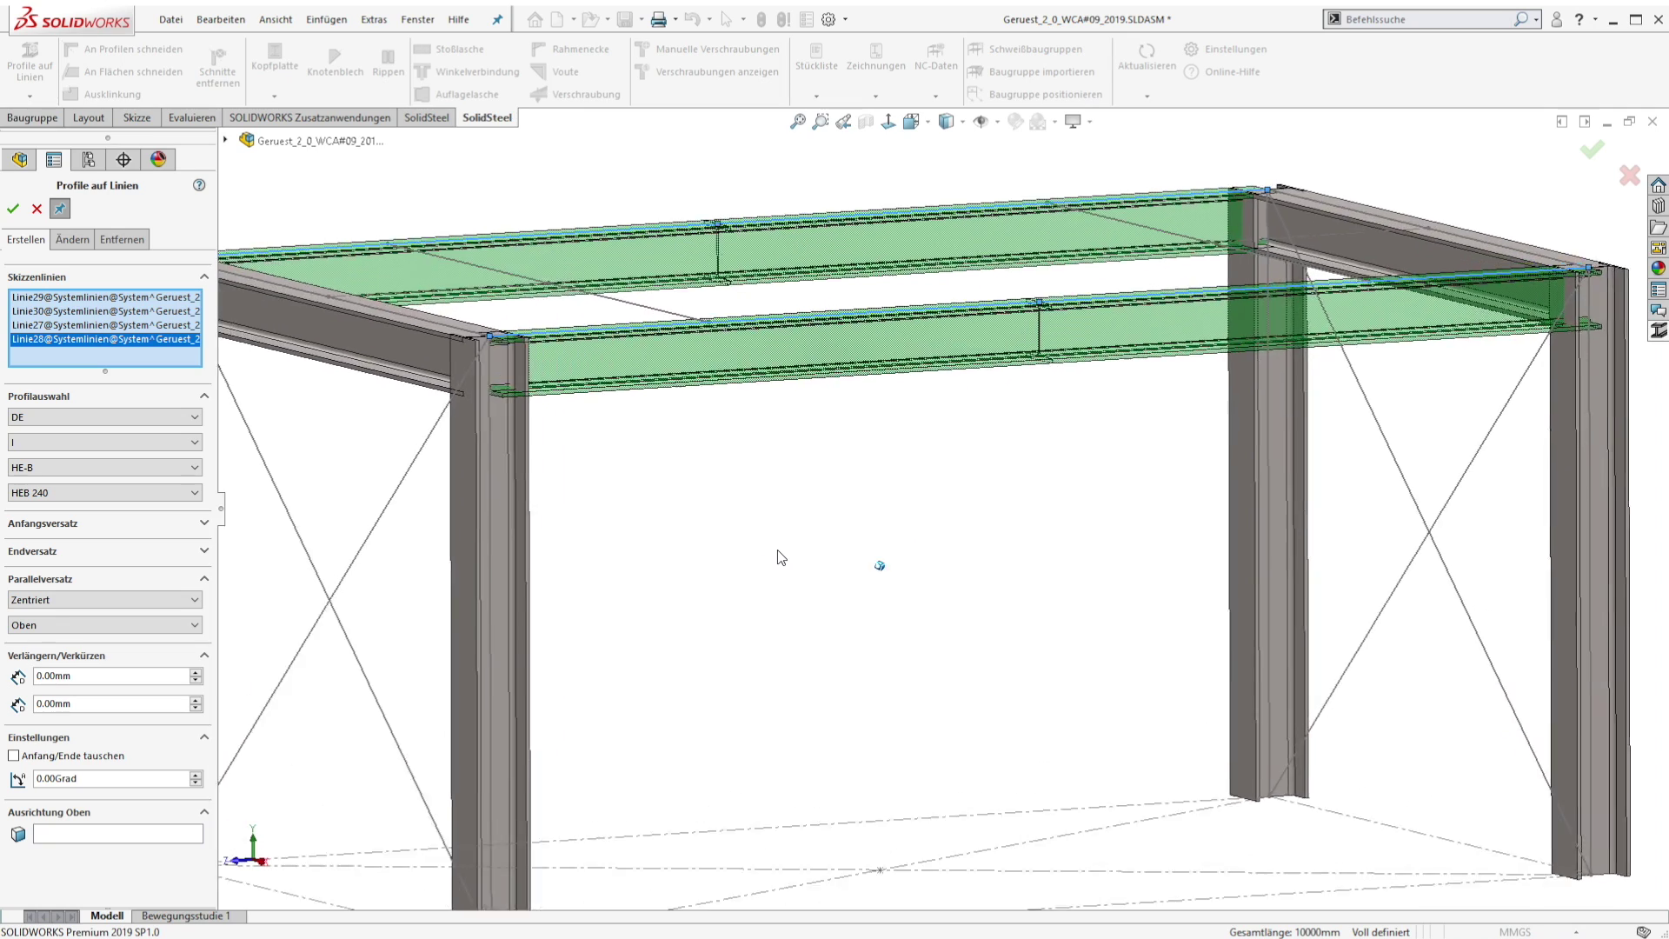
scroll(780, 558, "down", 8)
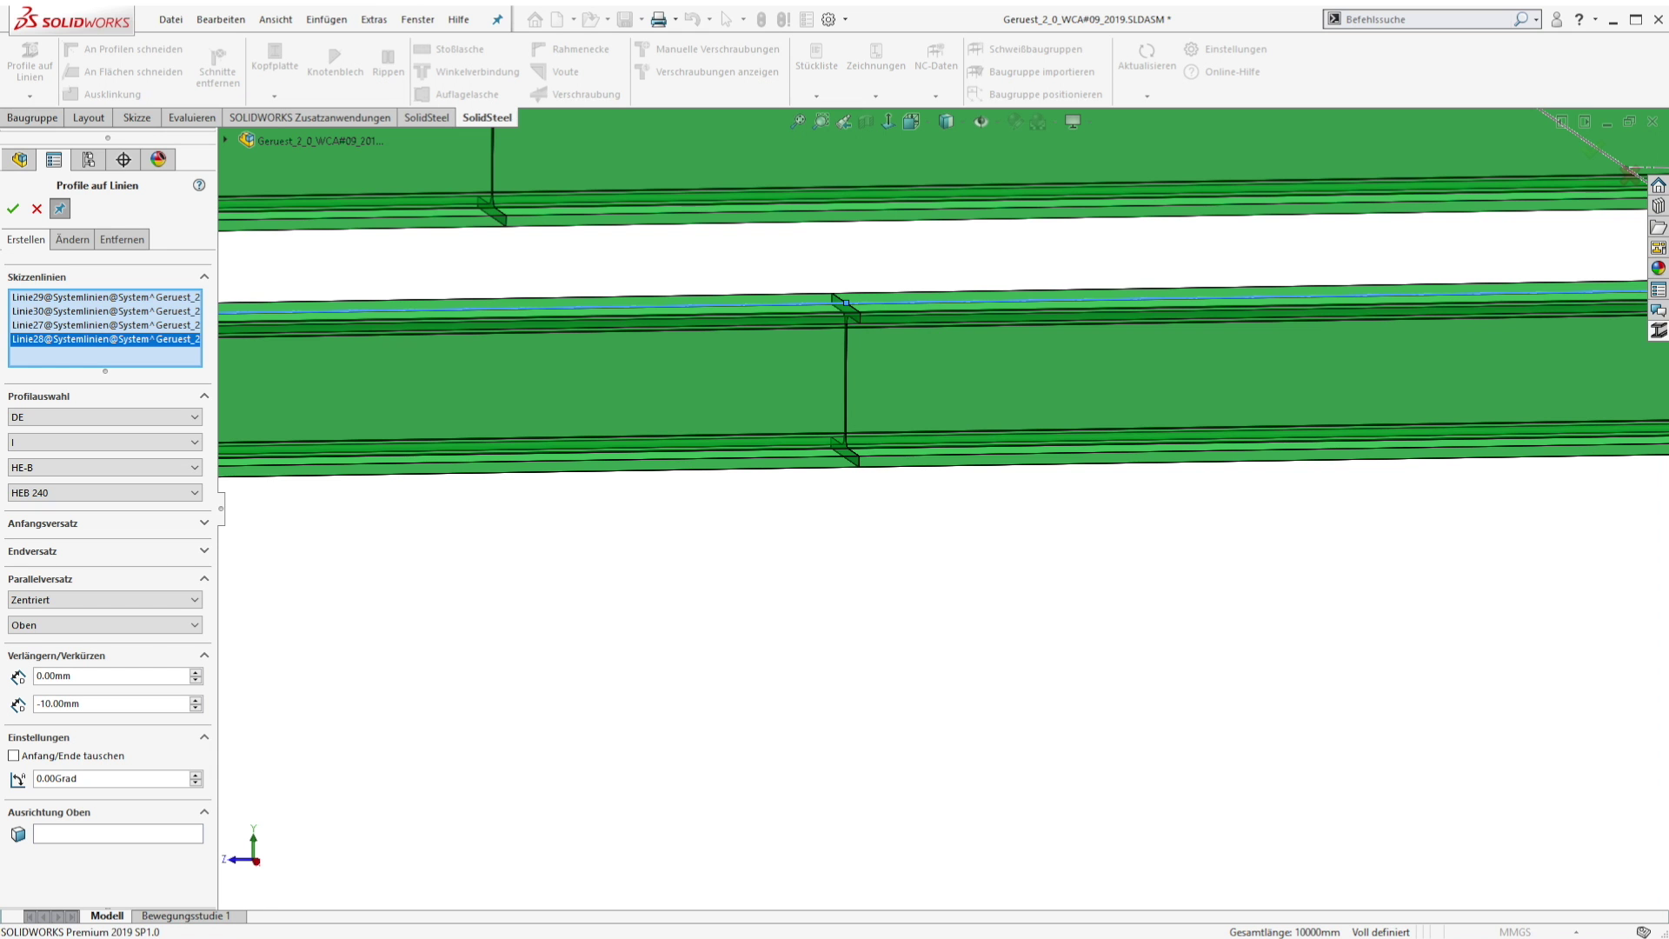
left_click(40, 702)
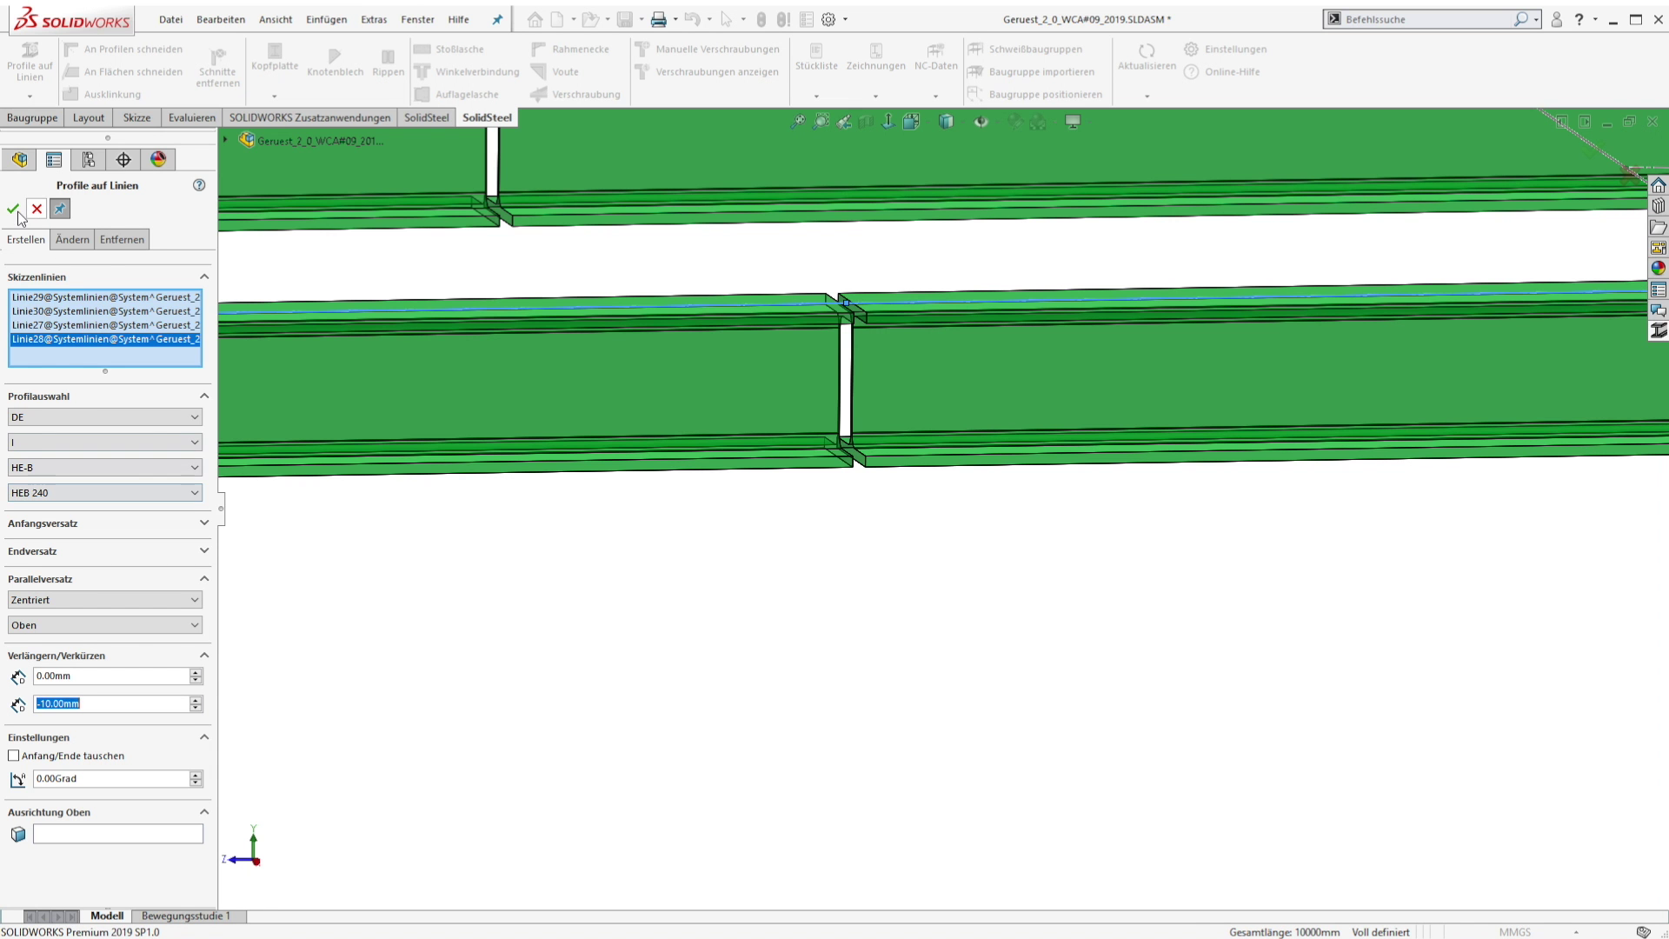
left_click(17, 210)
- Create IPE 180 beams on the two intermediate cross lines of the upper frame with the parallel offset set to Oben
scroll(535, 440, "up", 5)
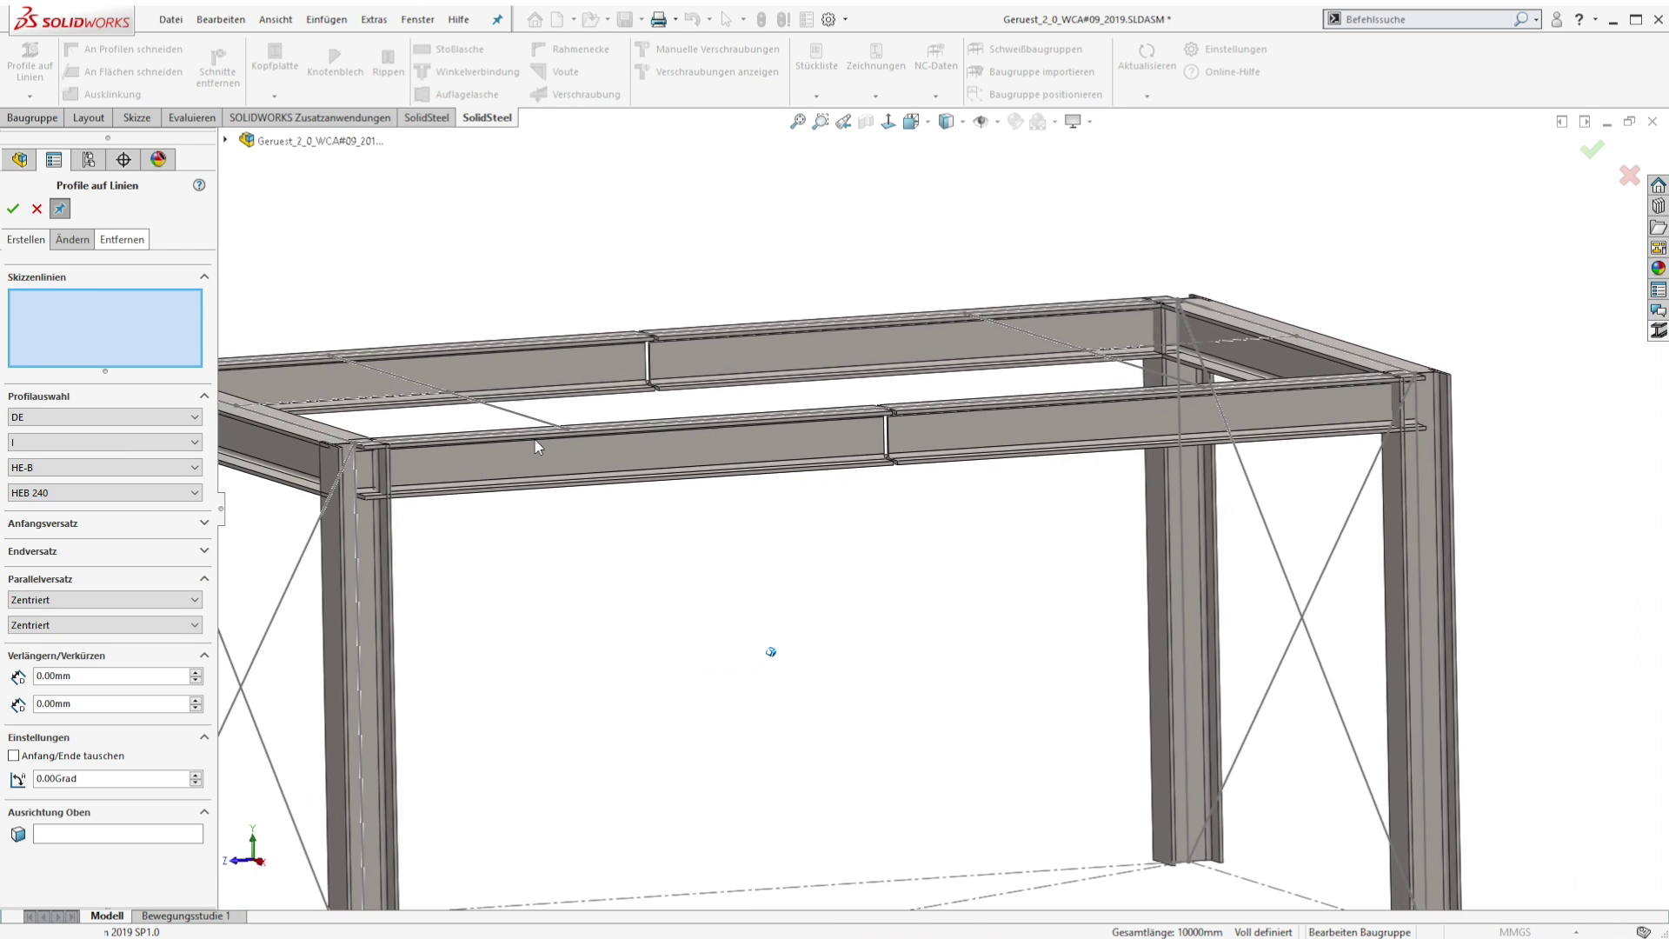
scroll(535, 440, "up", 5)
left_click(104, 467)
left_click(17, 528)
left_click(104, 492)
left_click(35, 546)
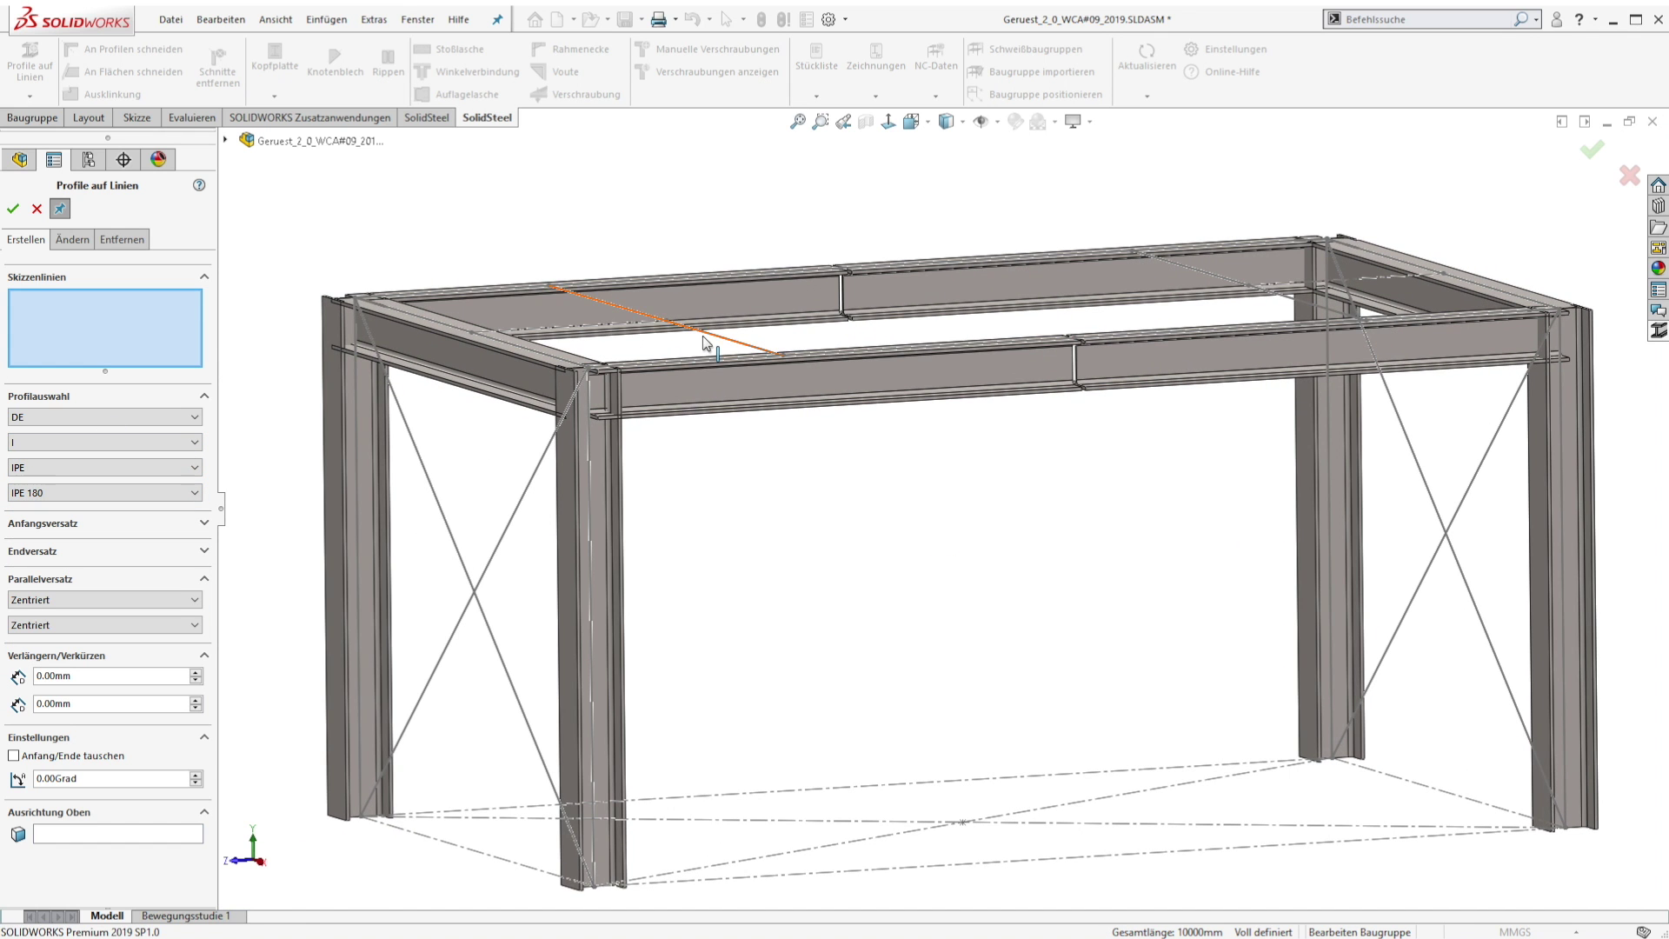
left_click(703, 338)
left_click(1213, 274)
left_click(82, 626)
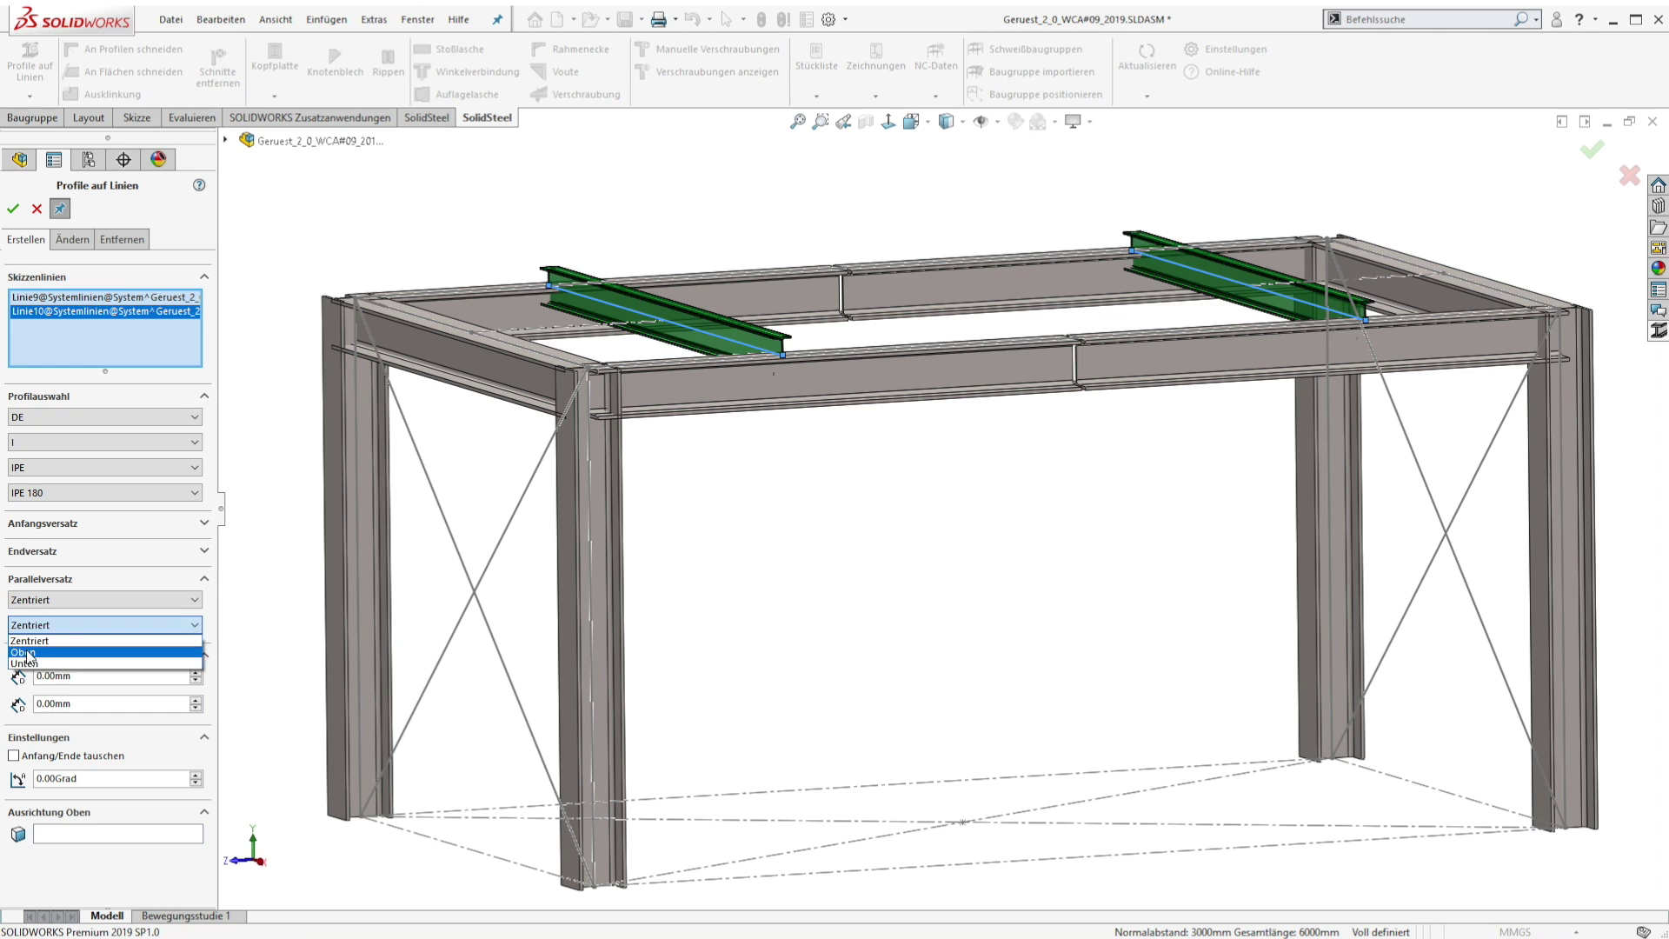
left_click(26, 652)
left_click(11, 212)
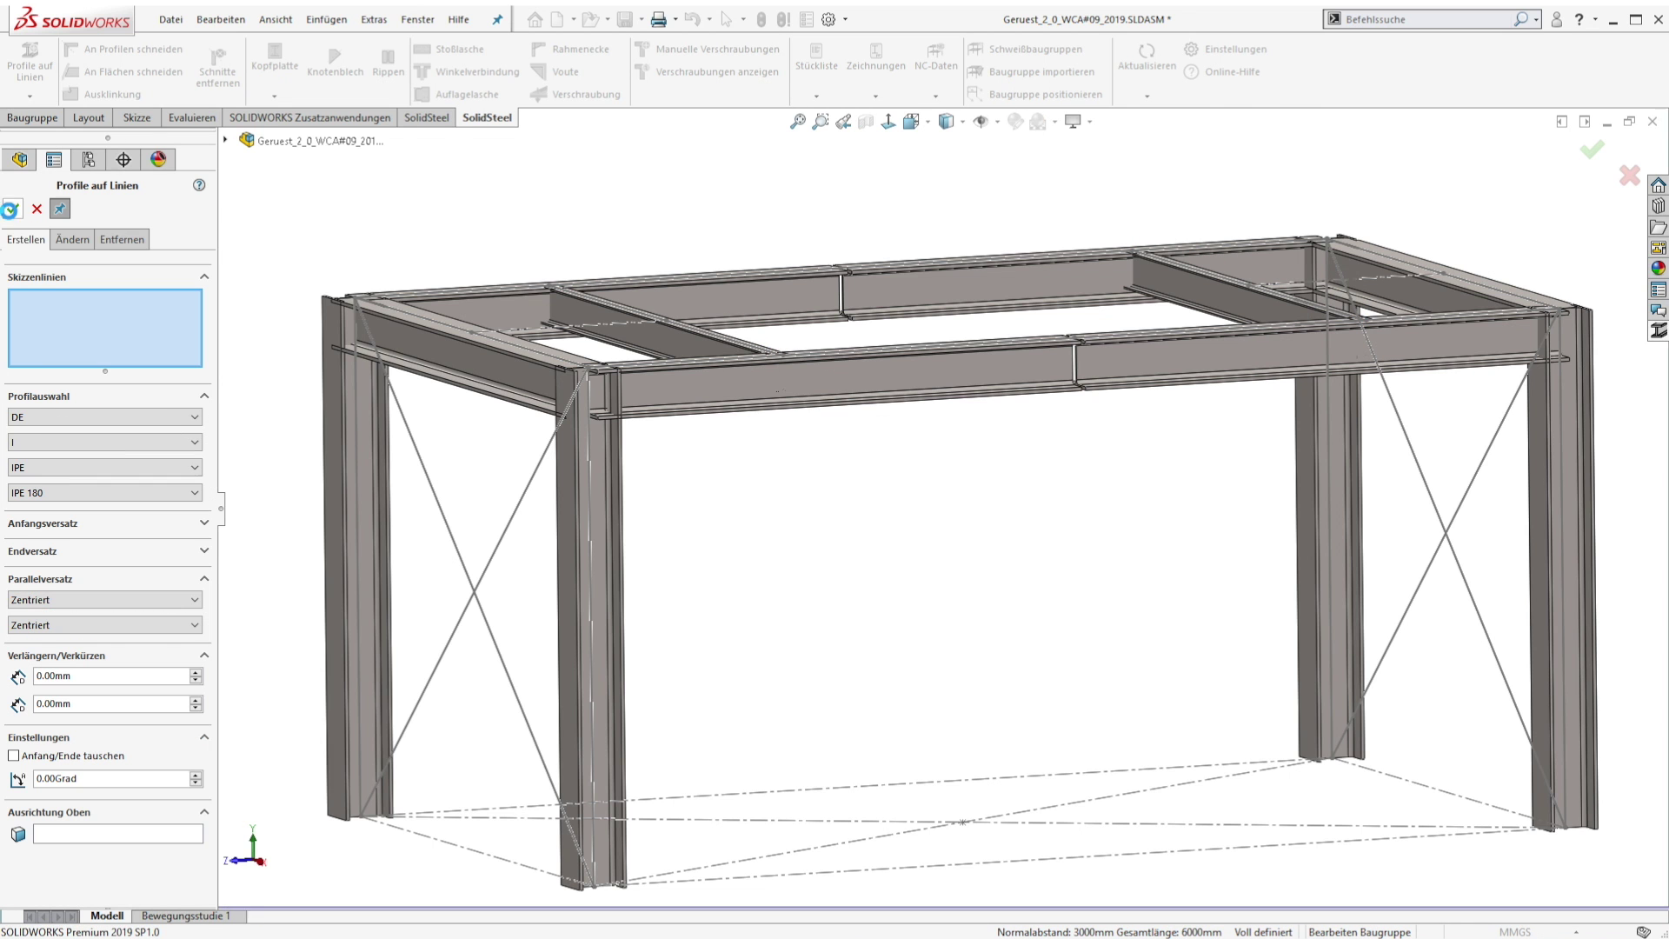
- Assign equal-leg L 60x6 angle profiles to the four diagonal bracing lines at both ends of the frame
left_click(20, 442)
left_click(26, 468)
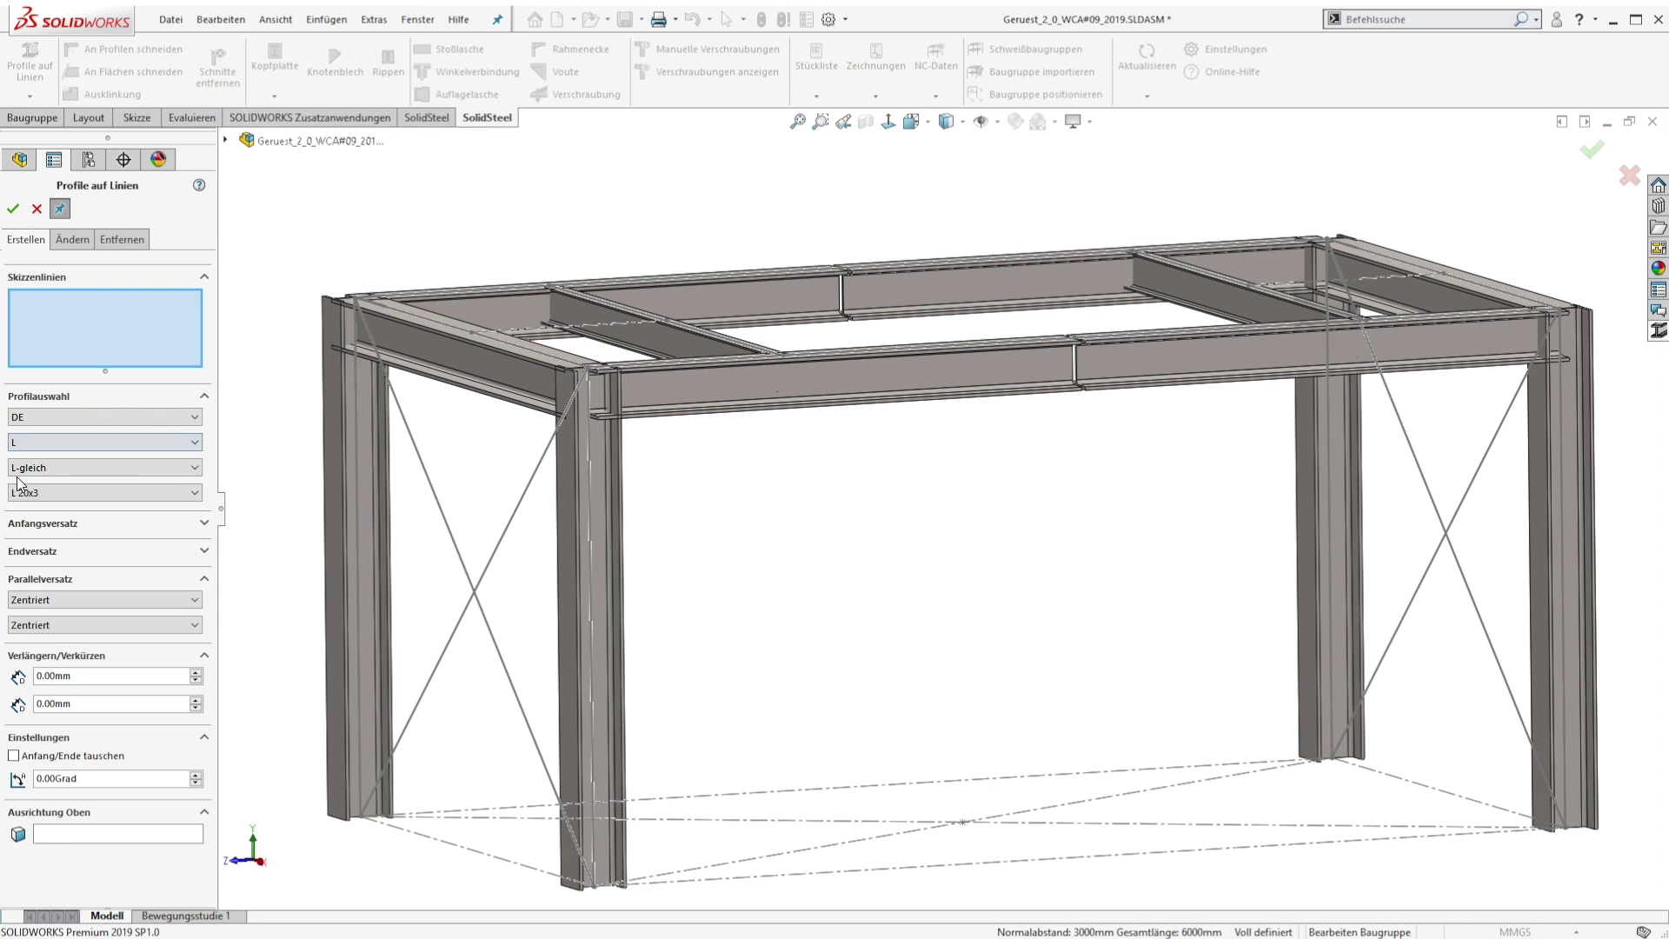
left_click(105, 492)
left_click(63, 712)
left_click(451, 533)
left_click(502, 540)
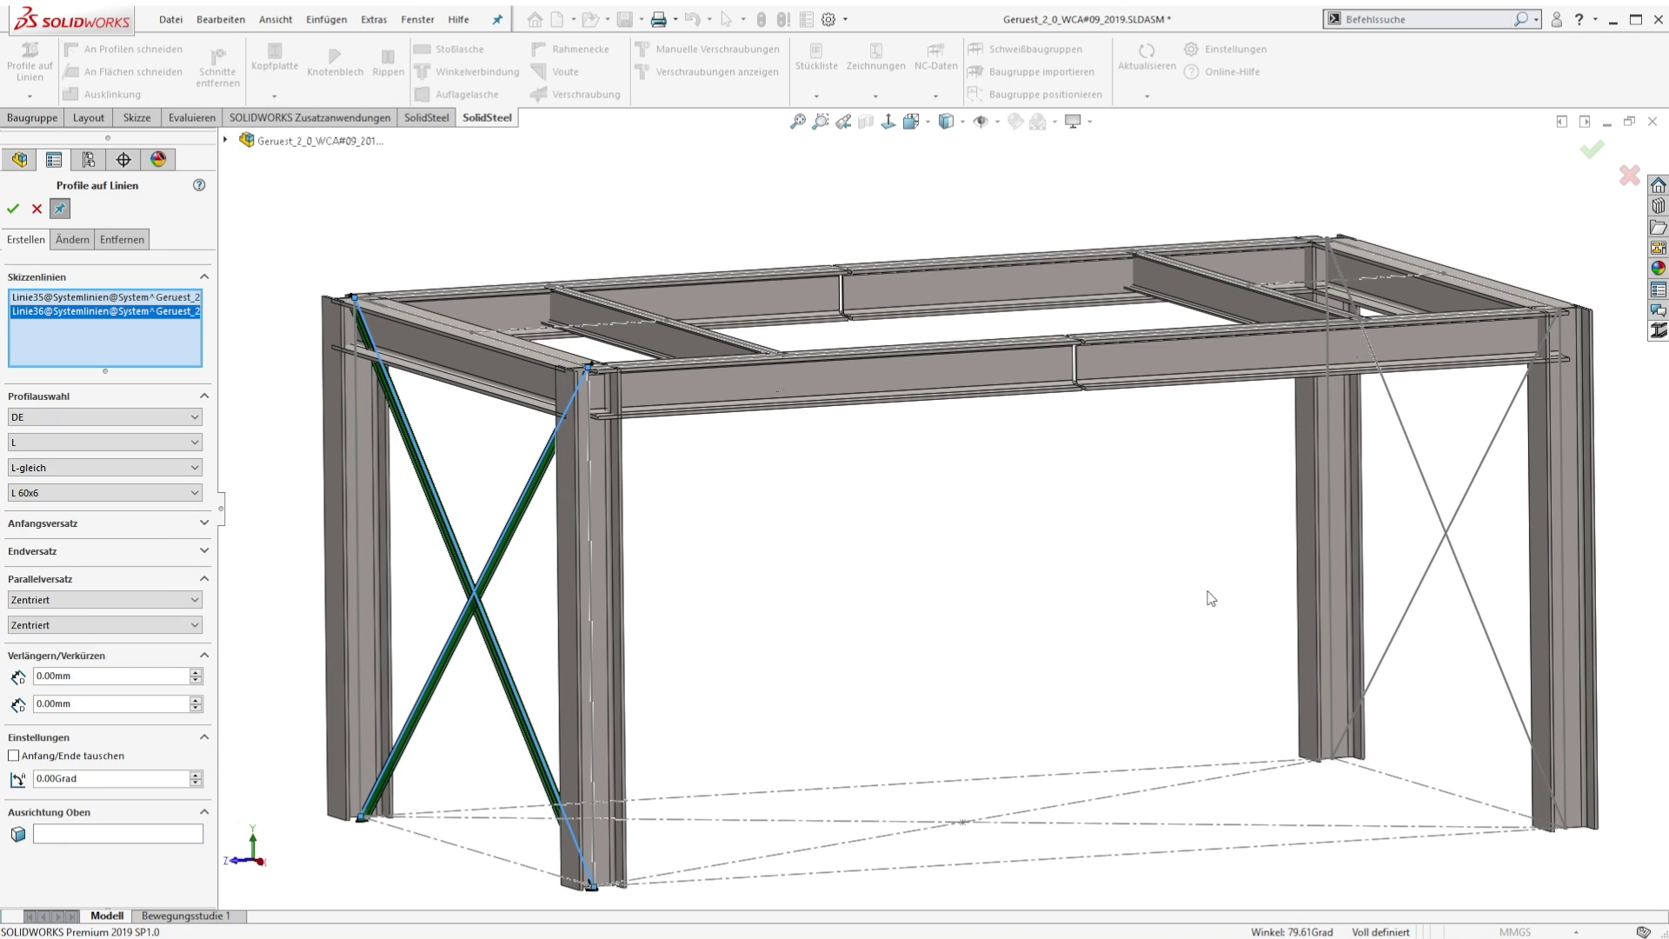
left_click(1424, 483)
left_click(1427, 579)
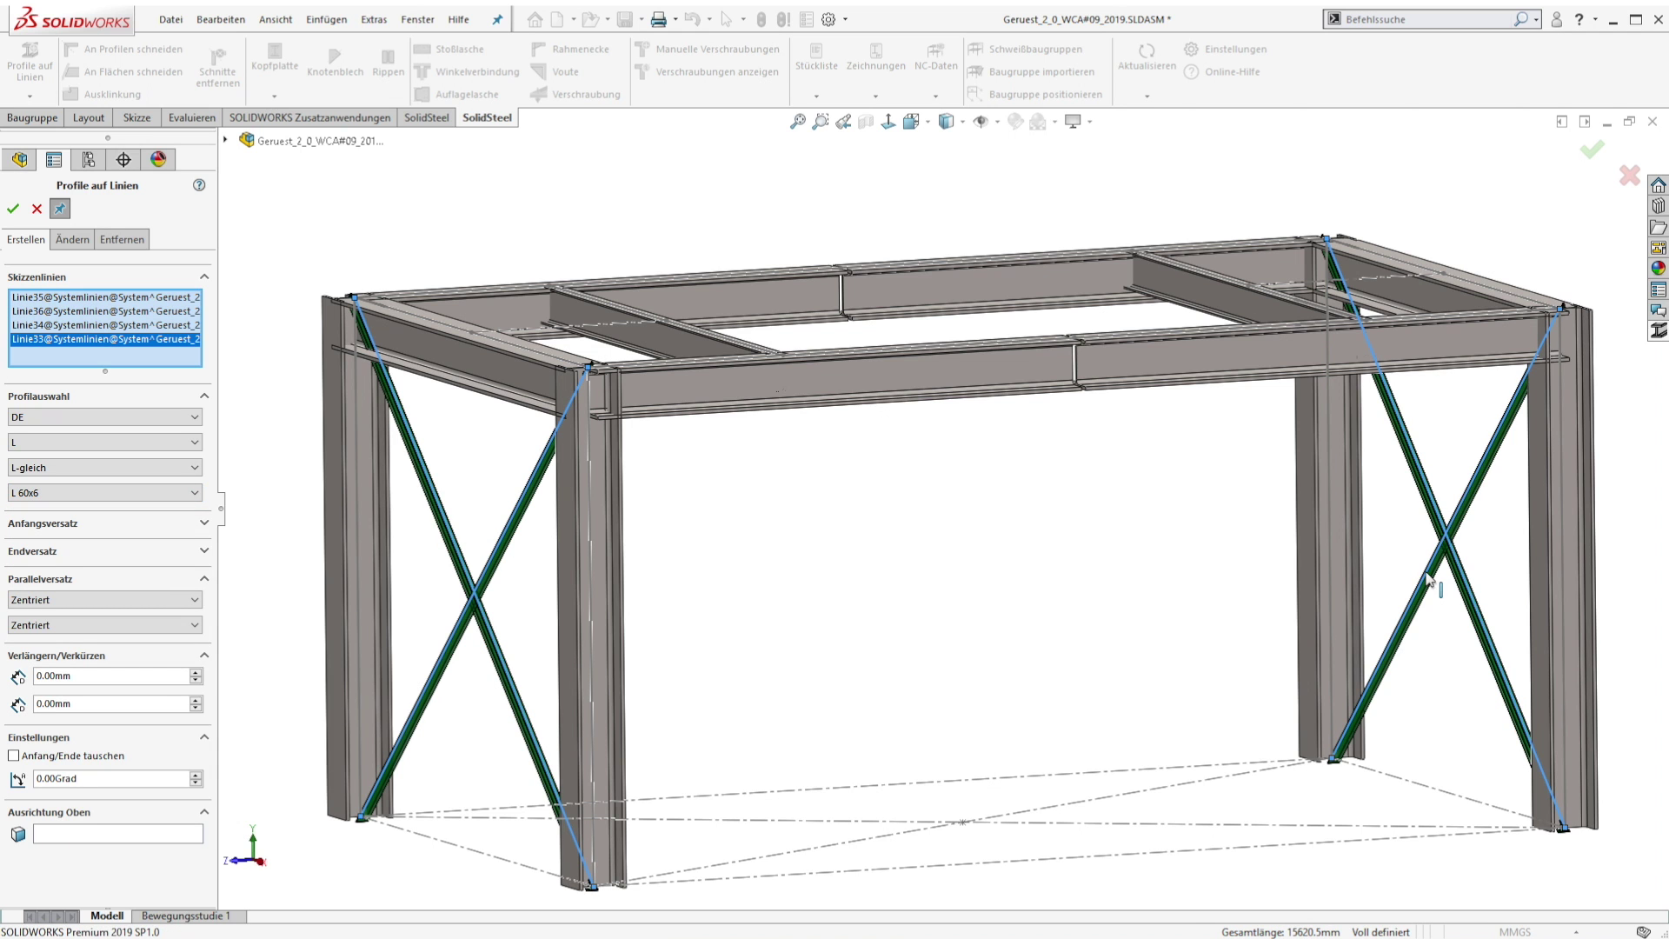
- Set the second start offset of the diagonal braces to -650 mm and the second end offset to 350 mm
left_click(50, 524)
left_click(39, 606)
left_click(39, 571)
type("-650")
key("Return")
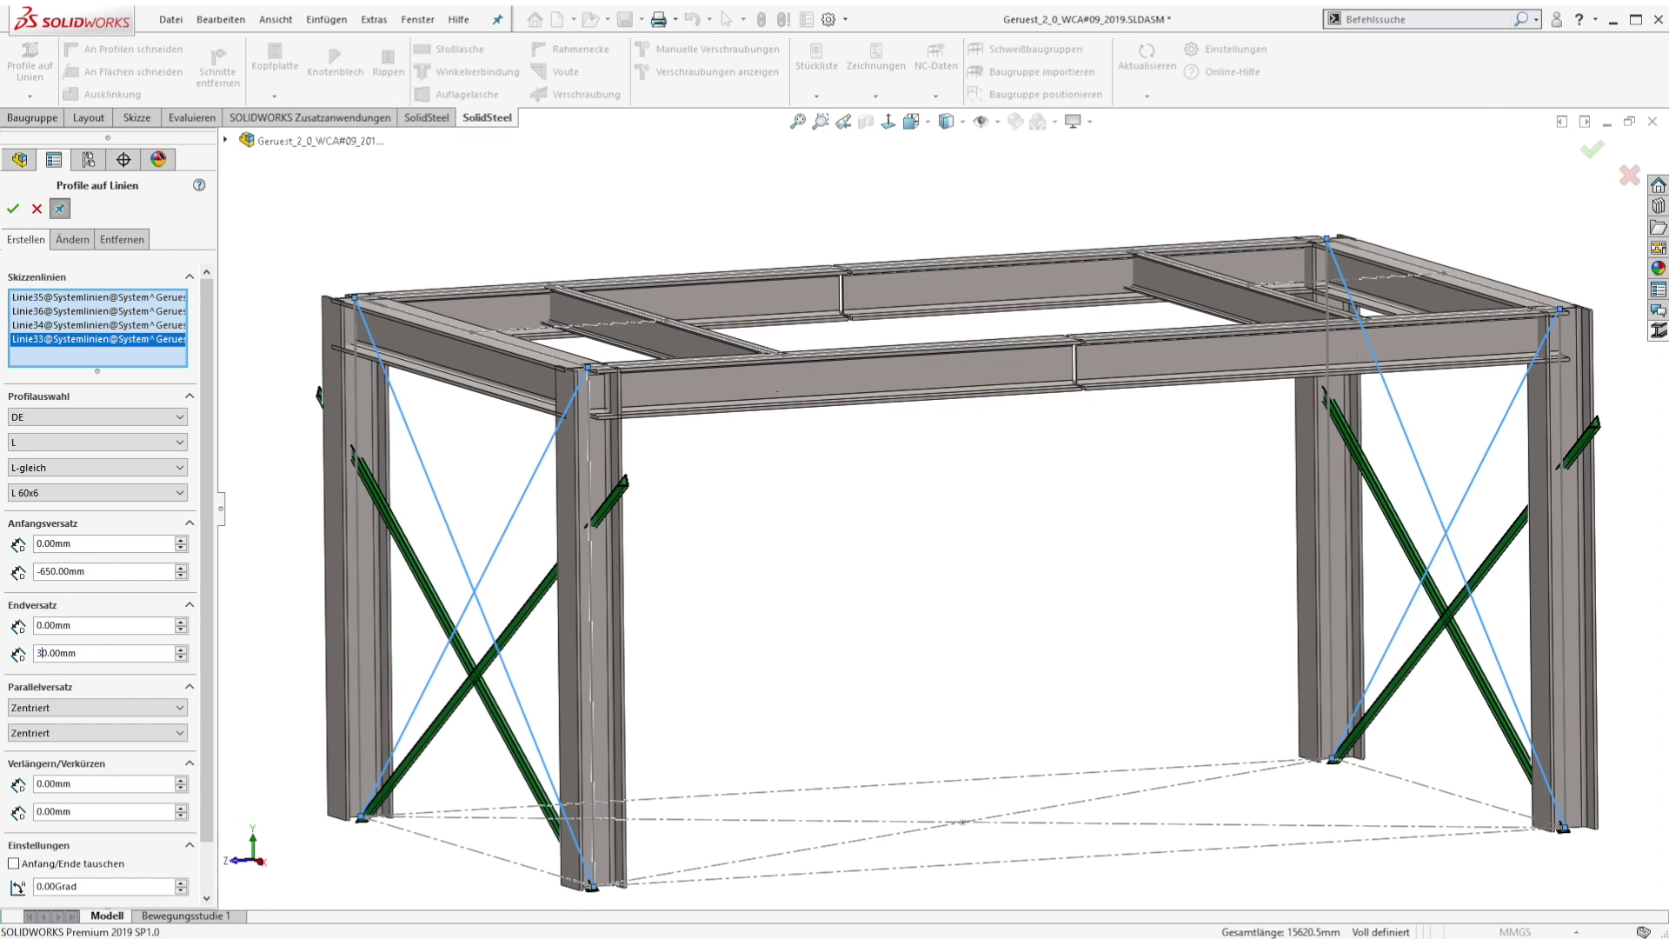
type("5")
key("Return")
- Rotate the brace profiles to 270 degrees, set their second parallel offset to Unten and create them
scroll(198, 477, "down", 2)
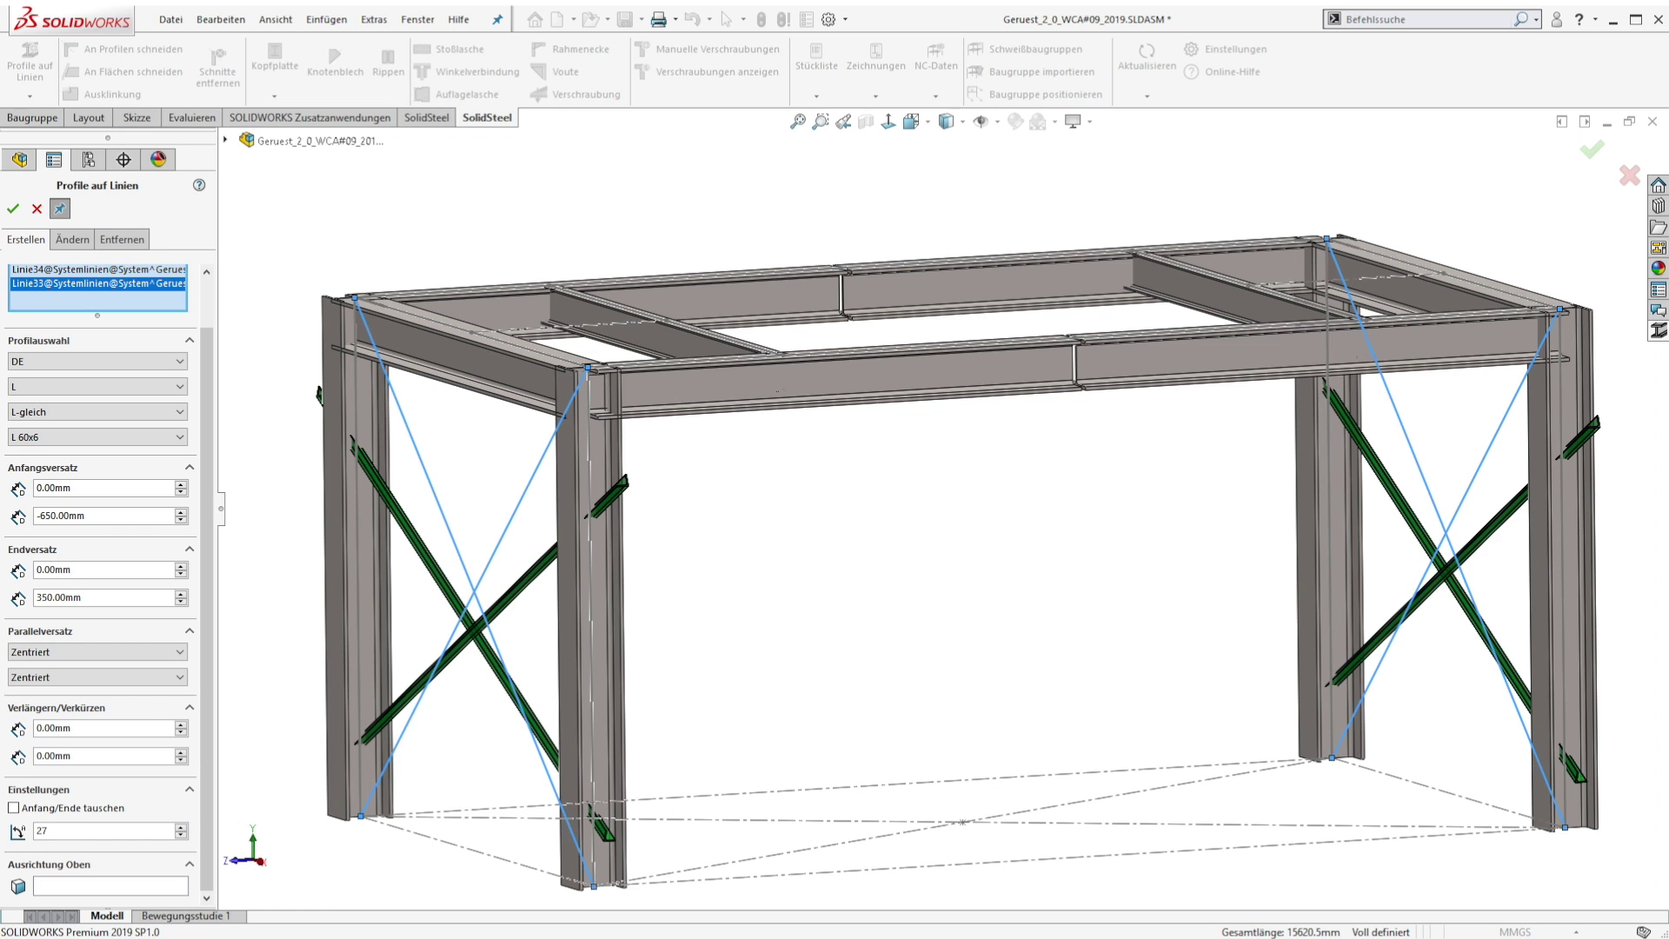
type("270")
key("Return")
left_click(49, 678)
left_click(29, 718)
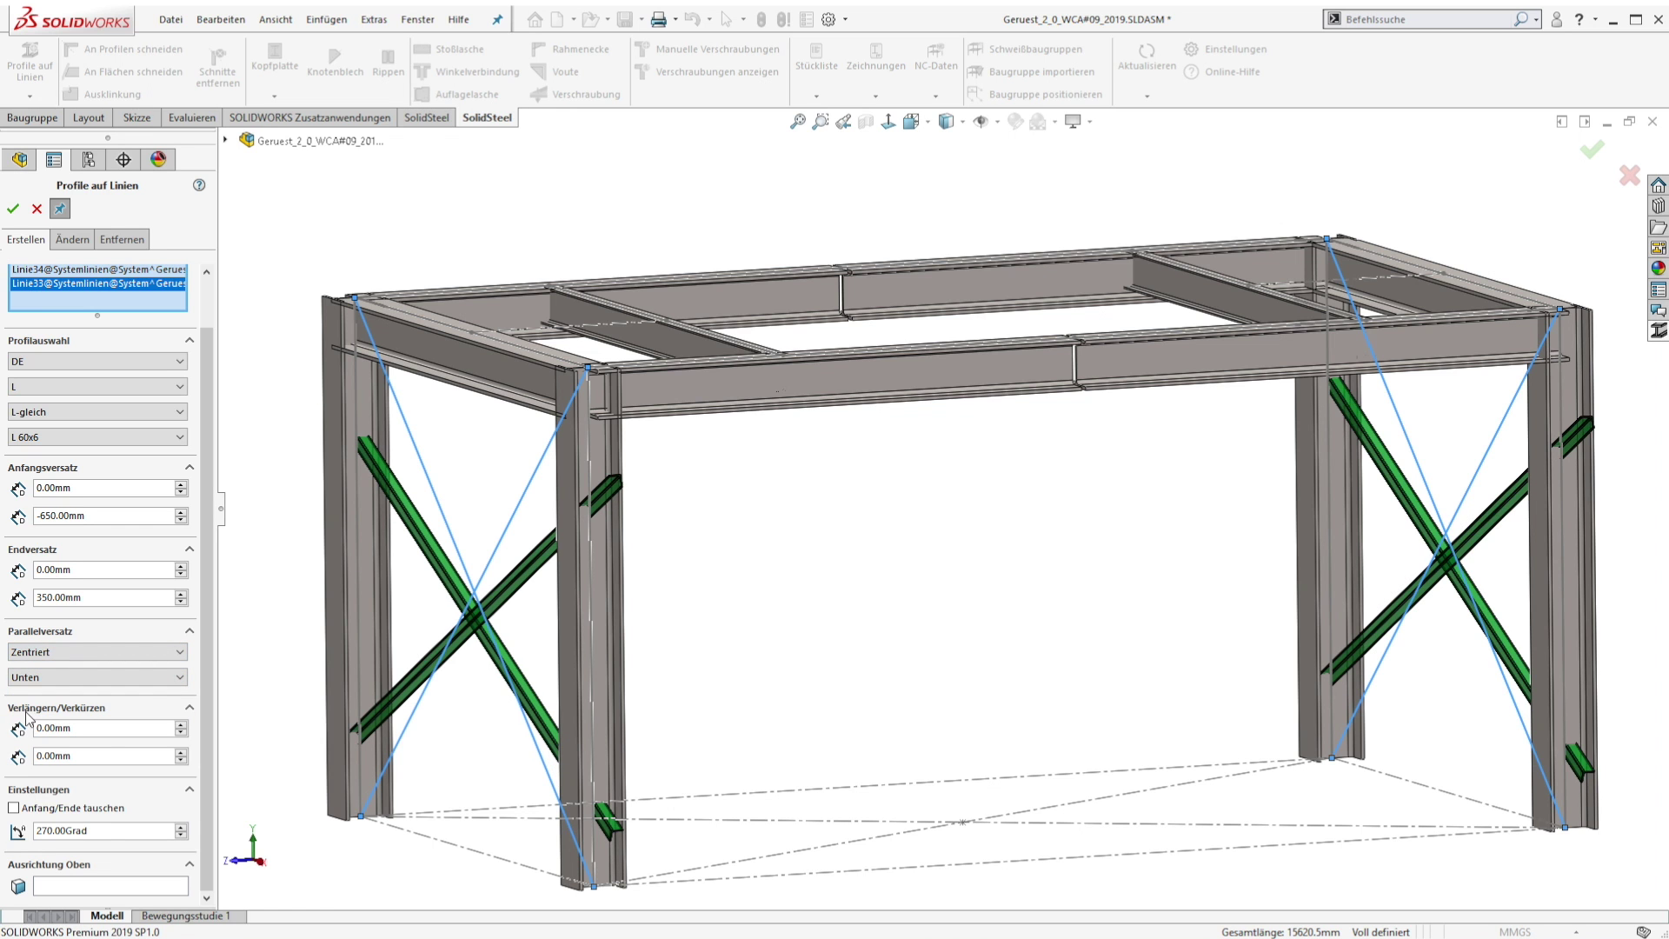
left_click(12, 209)
- Trim the two columns of one frame end against their upper HEB 240 cross beam using the Stoßschnitt option
key("Left")
key("Down")
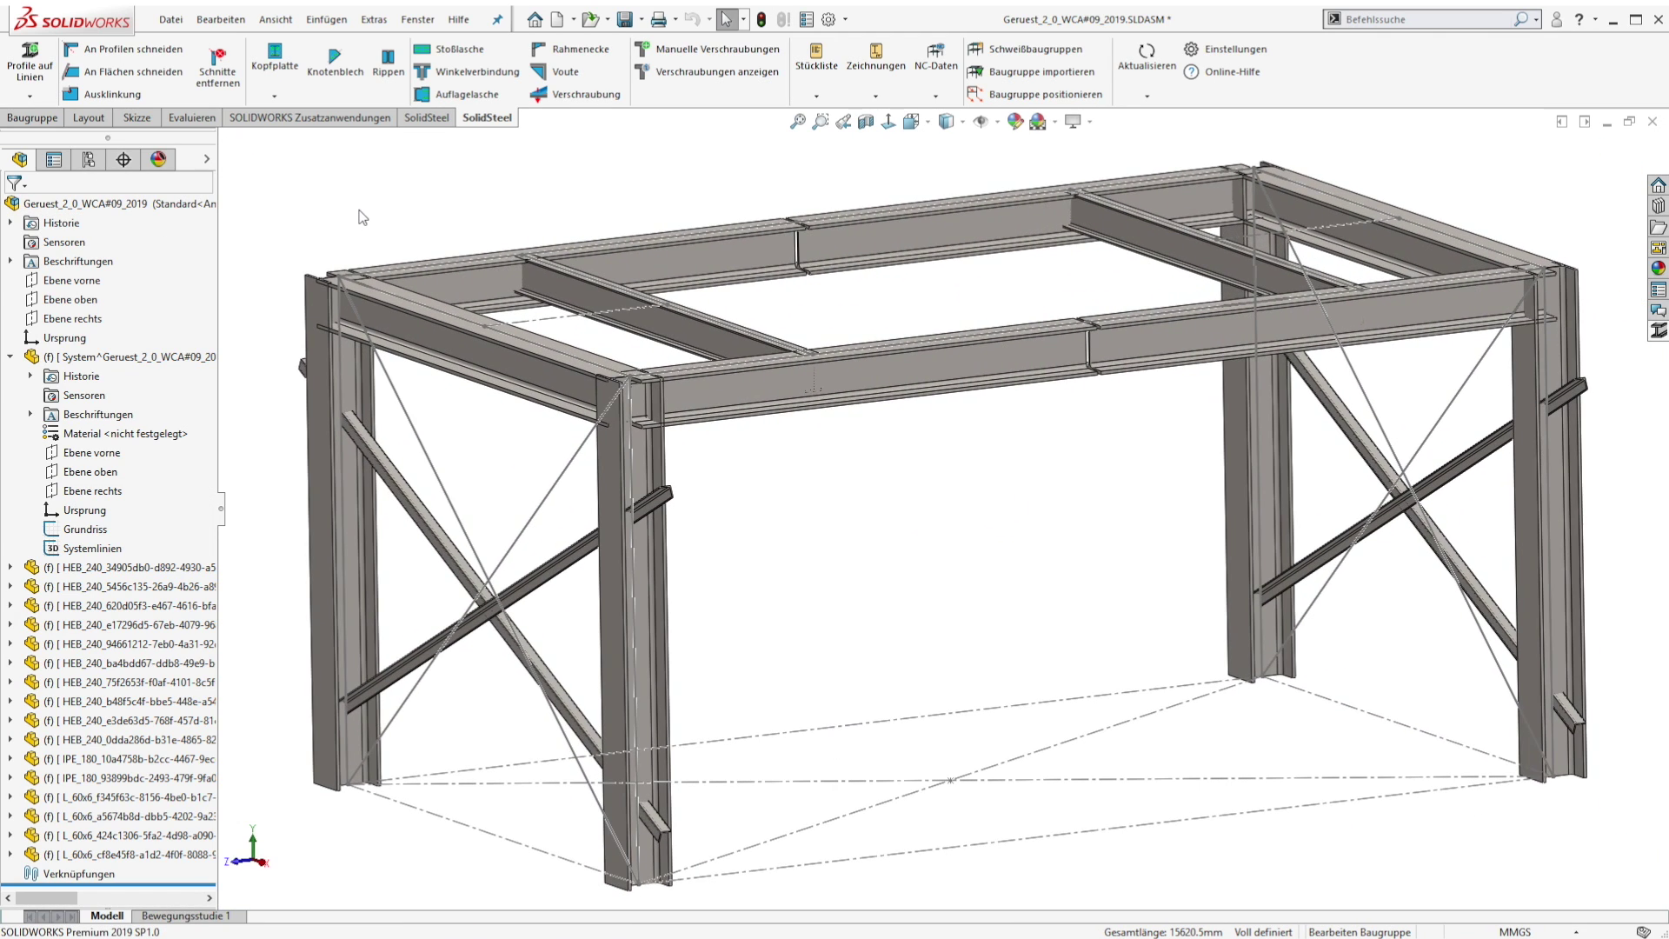
scroll(362, 218, "down", 5)
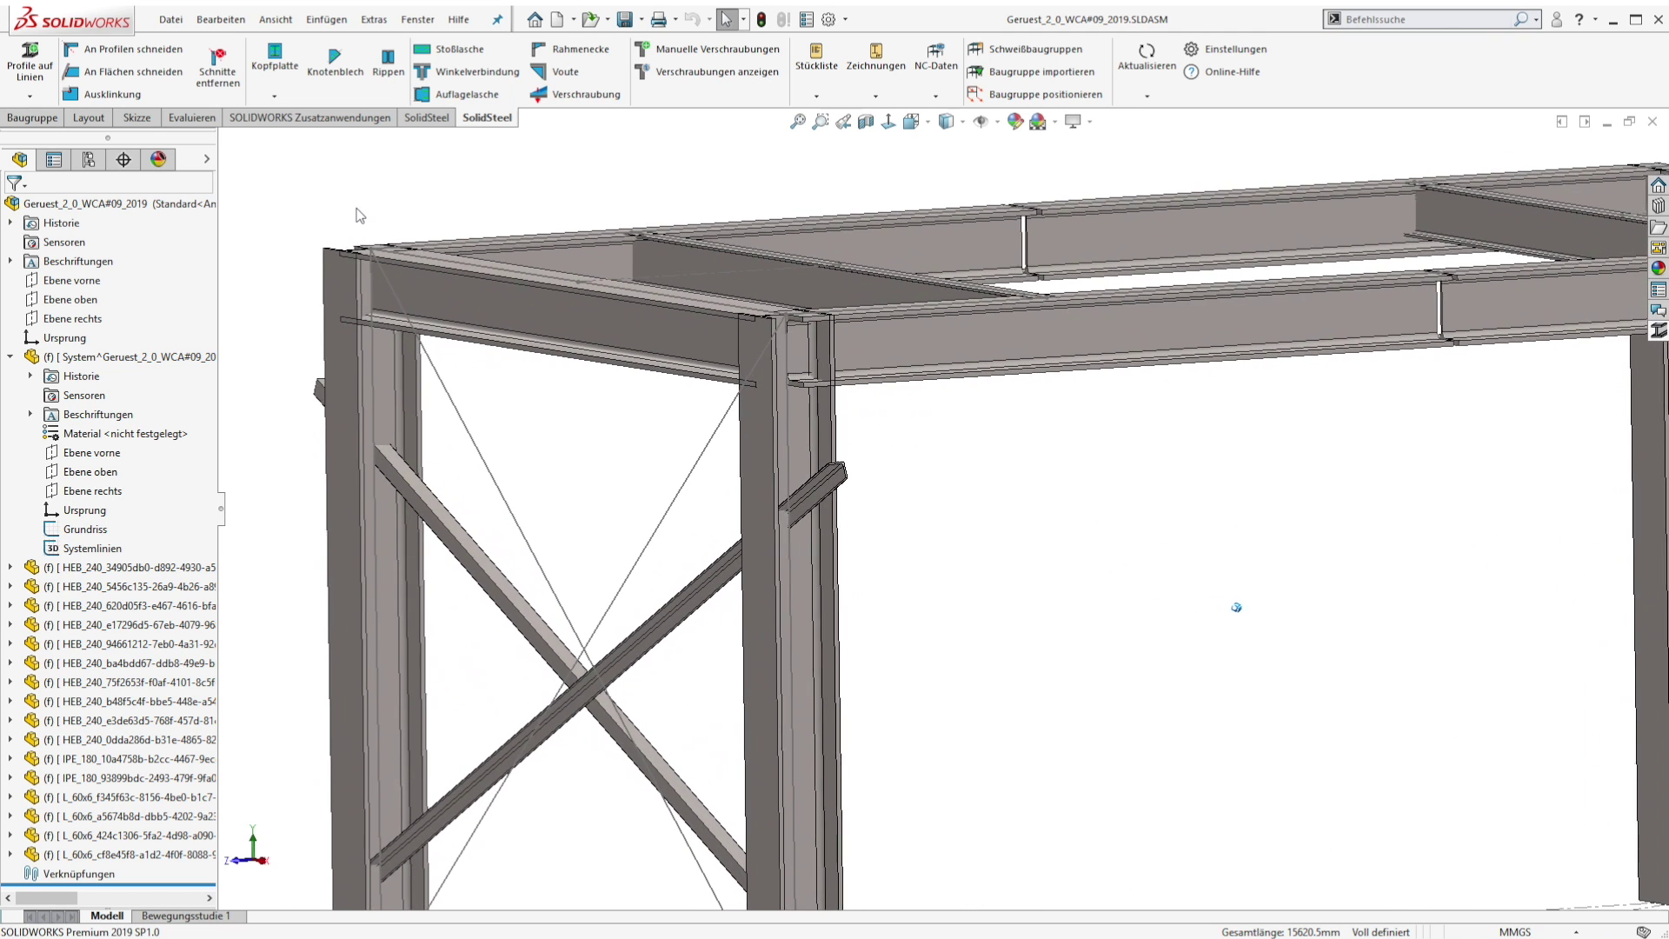
left_click(121, 55)
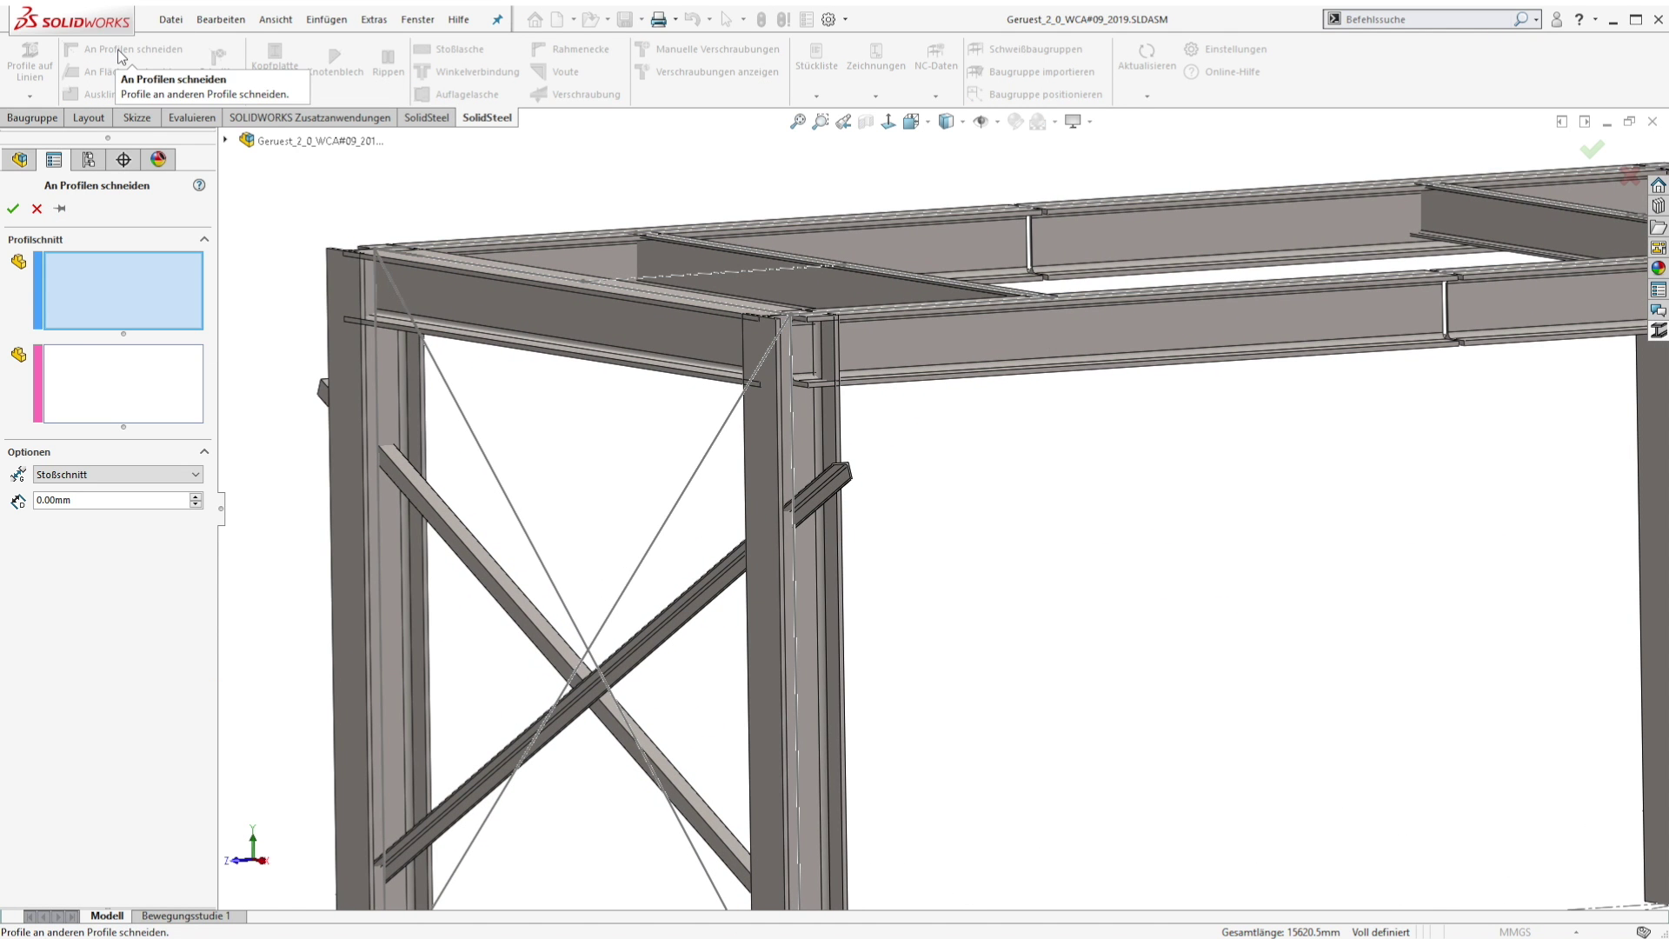
left_click(353, 372)
left_click(810, 455)
left_click(682, 328)
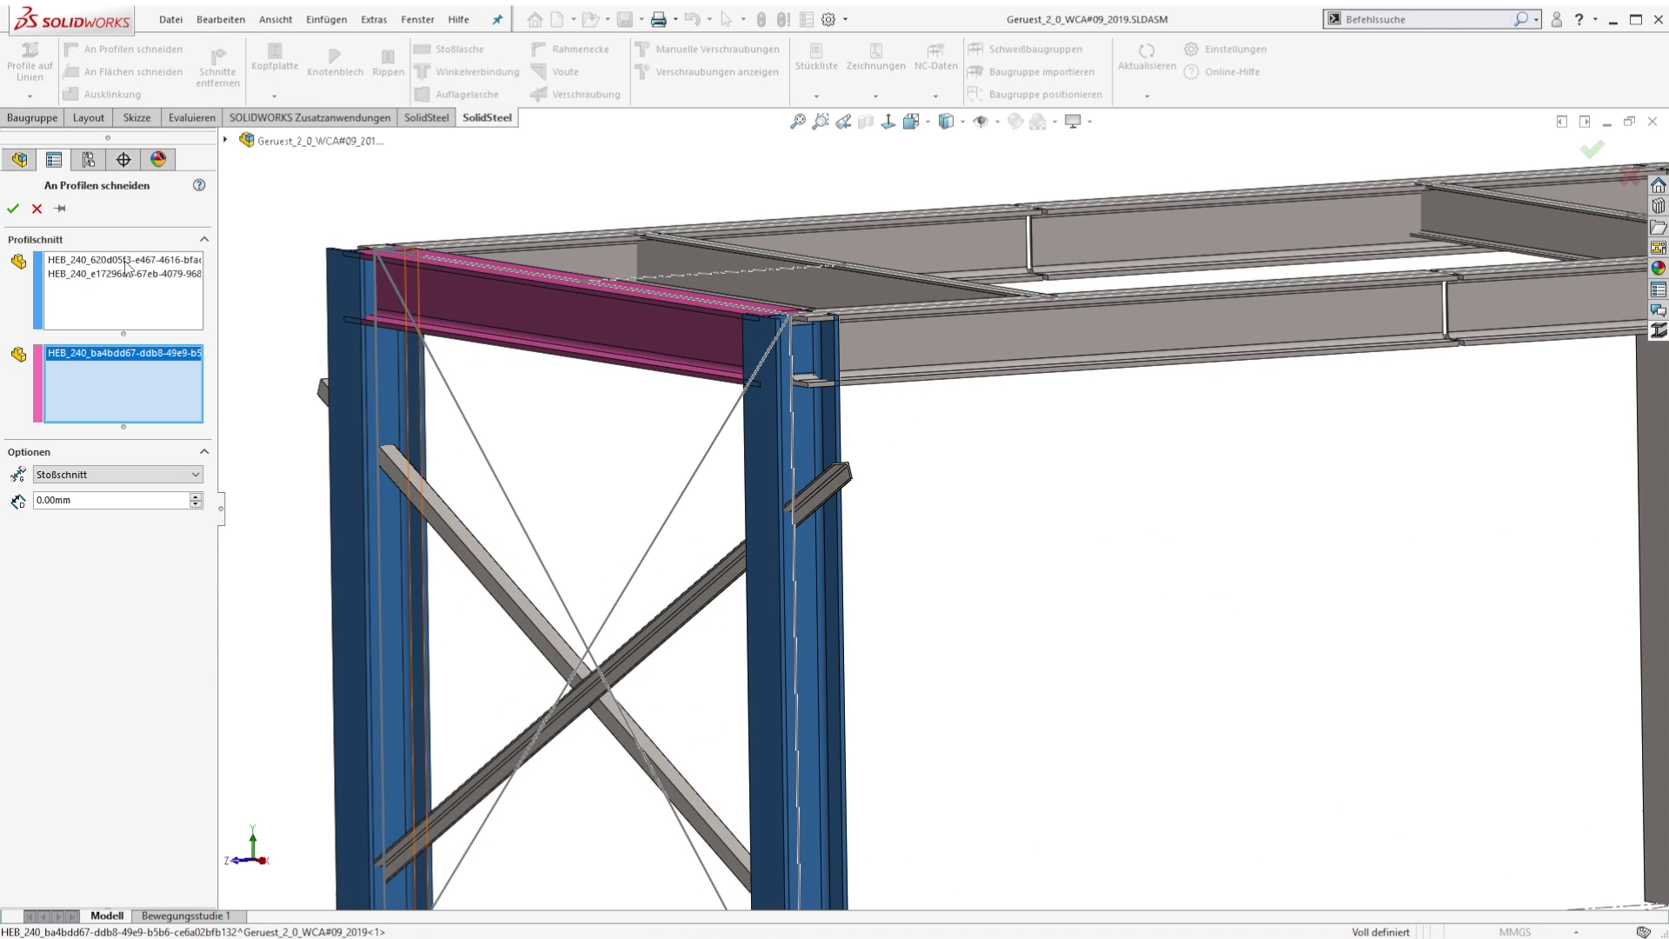
left_click(13, 209)
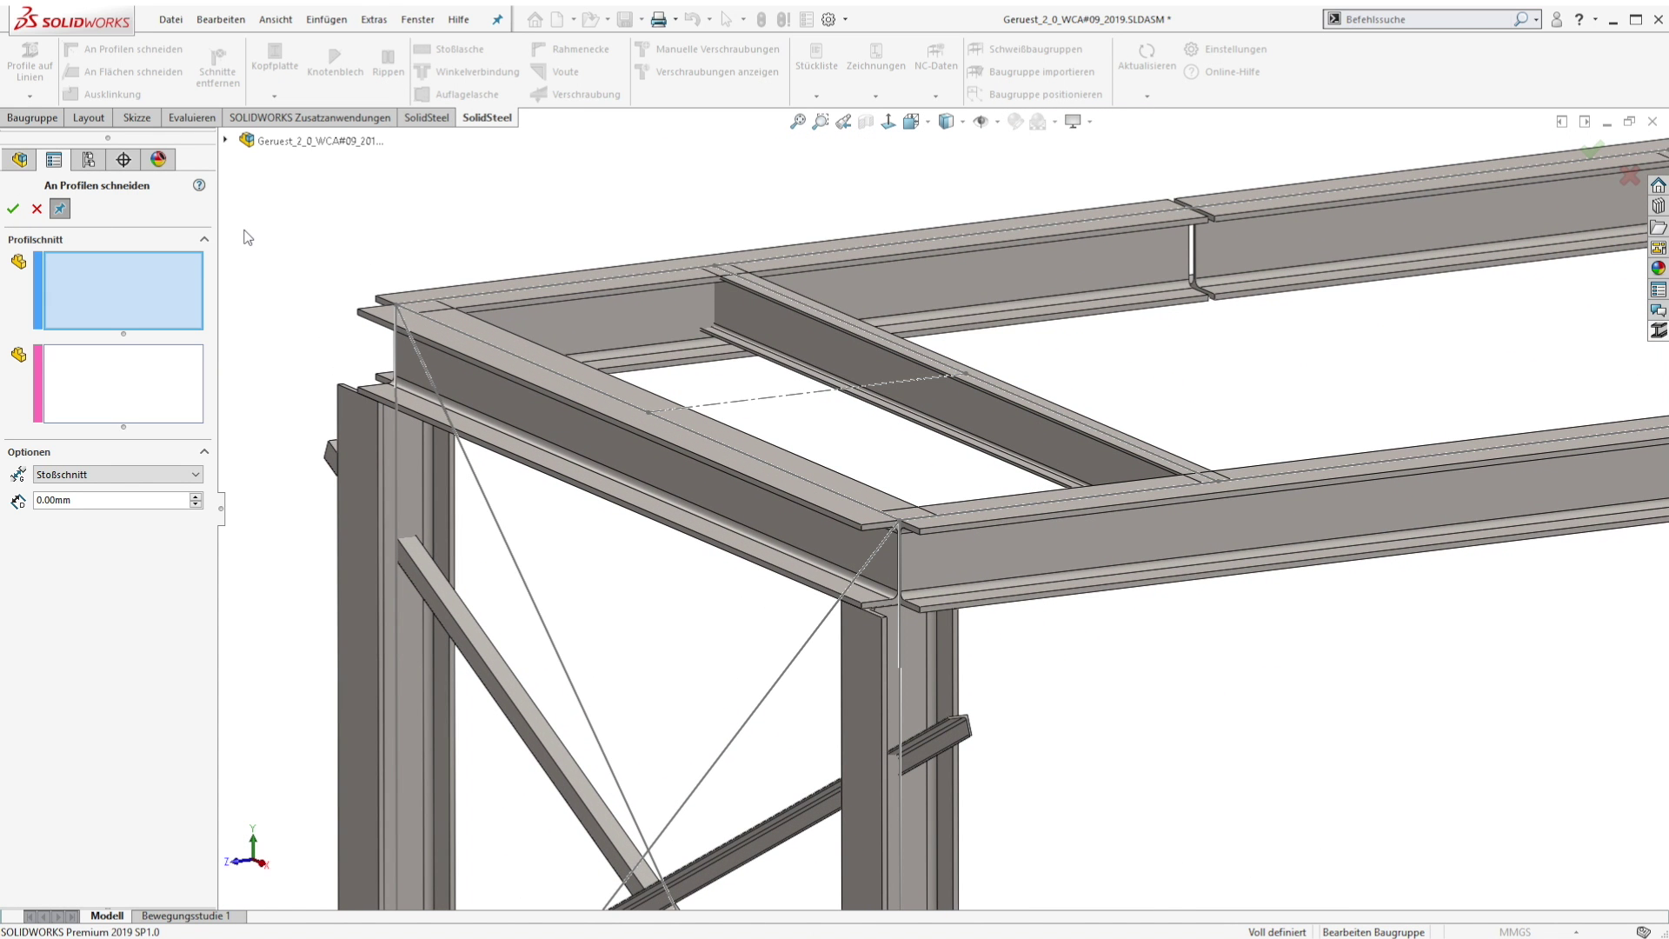
- Cut the two adjoining longitudinal beams and the HEB 240 end cross beam with a mitre (Gehrung)
left_click(577, 325)
left_click(1080, 540)
left_click(545, 496)
left_click(108, 475)
left_click(46, 502)
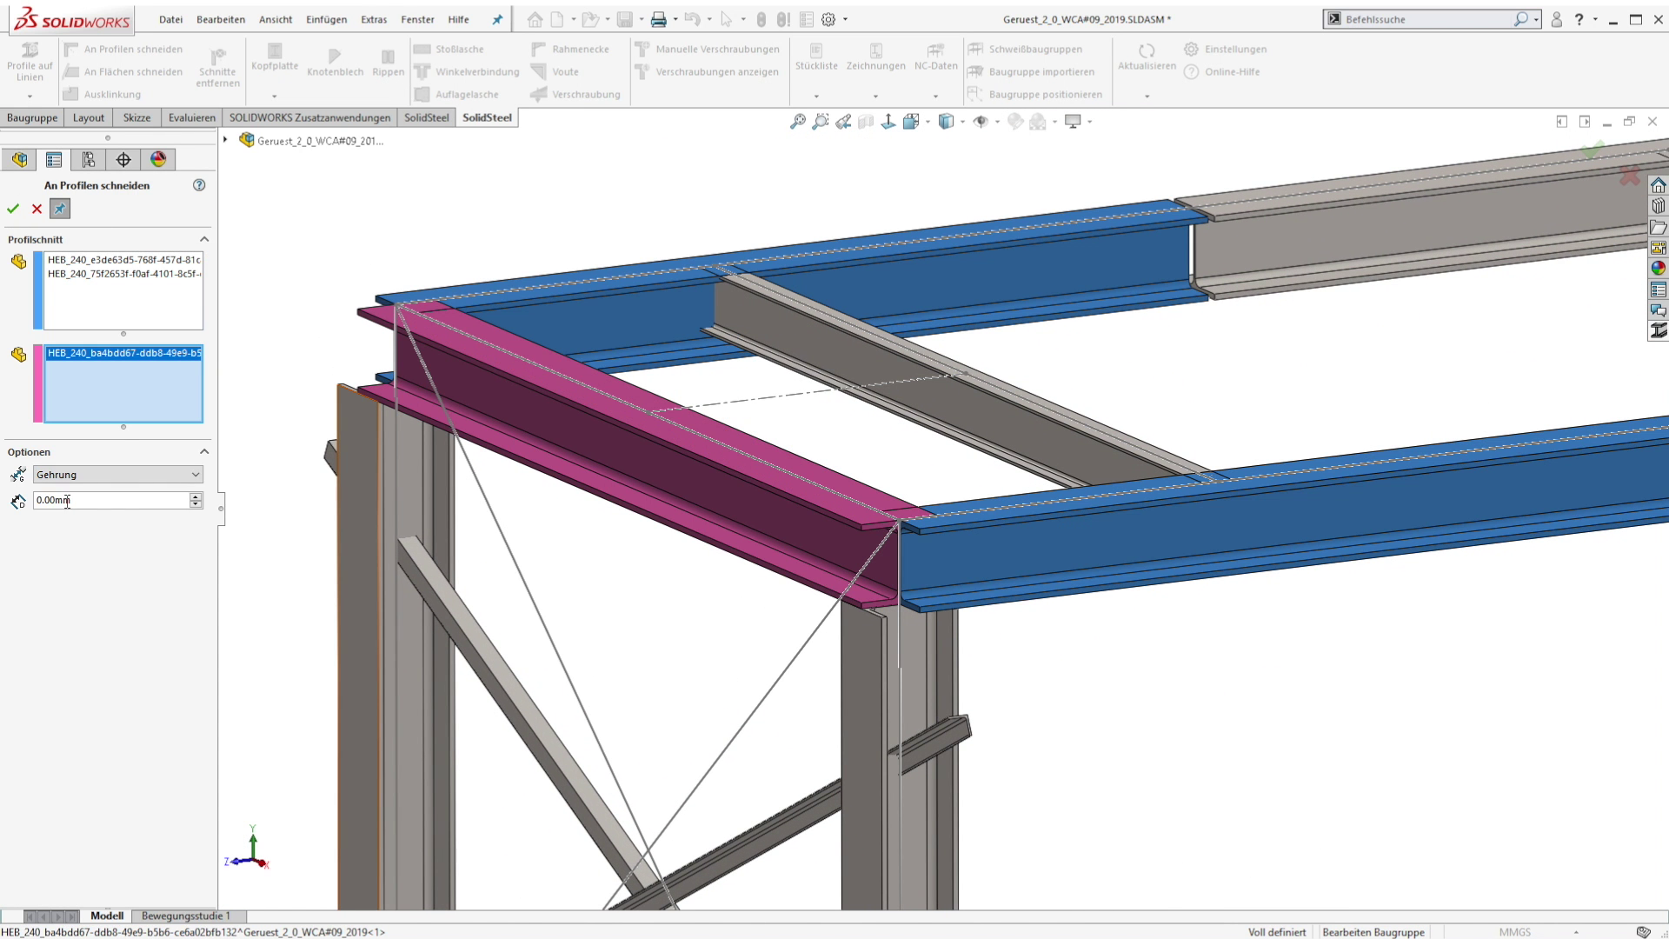
left_click(14, 209)
key("Return")
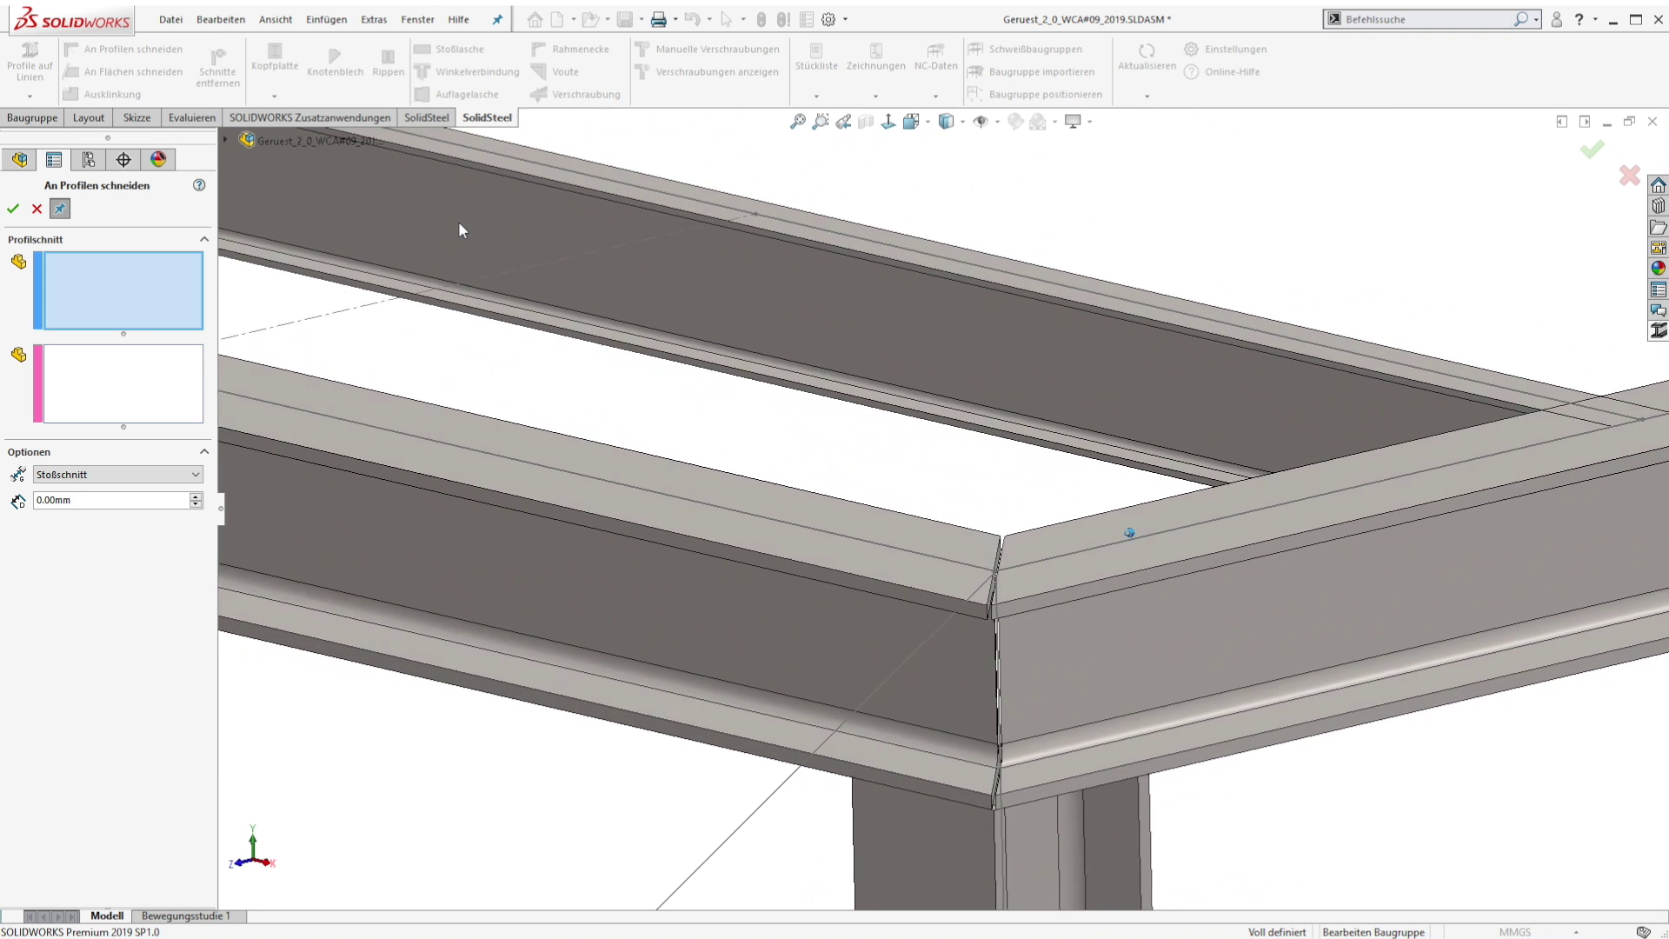
key("Escape")
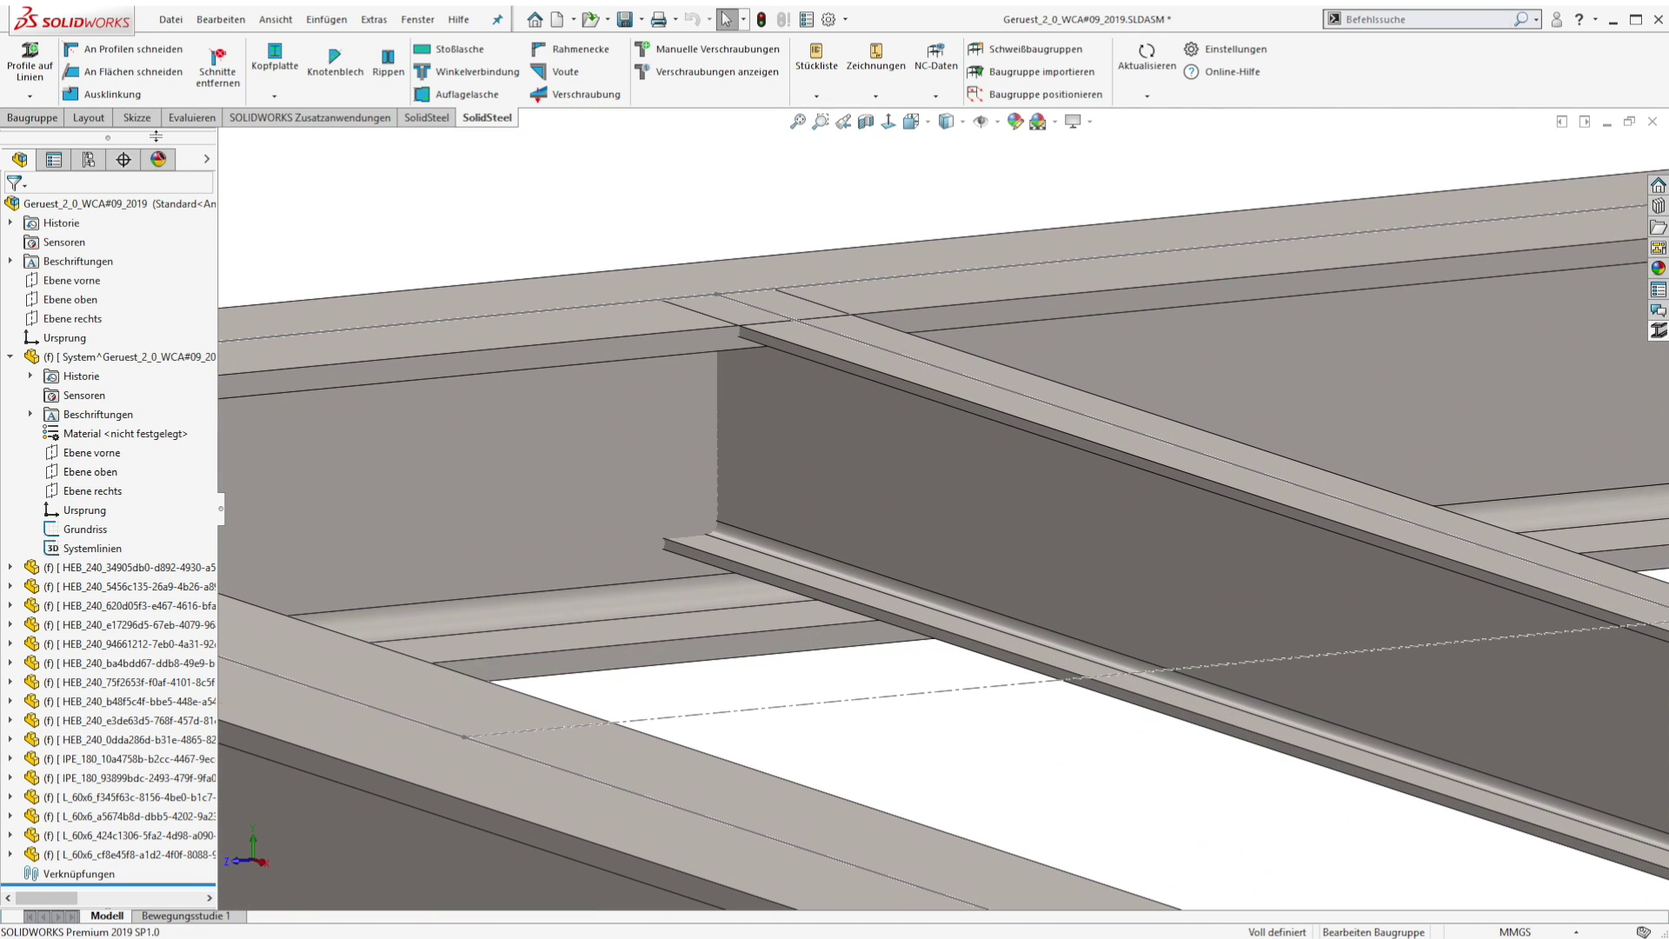
- Notch the IPE 180 cross beam at the HEB 240 longitudinal beam with Side 1 set to 135 mm, 45 mm and a 10 mm radius
left_click(100, 94)
left_click(770, 425)
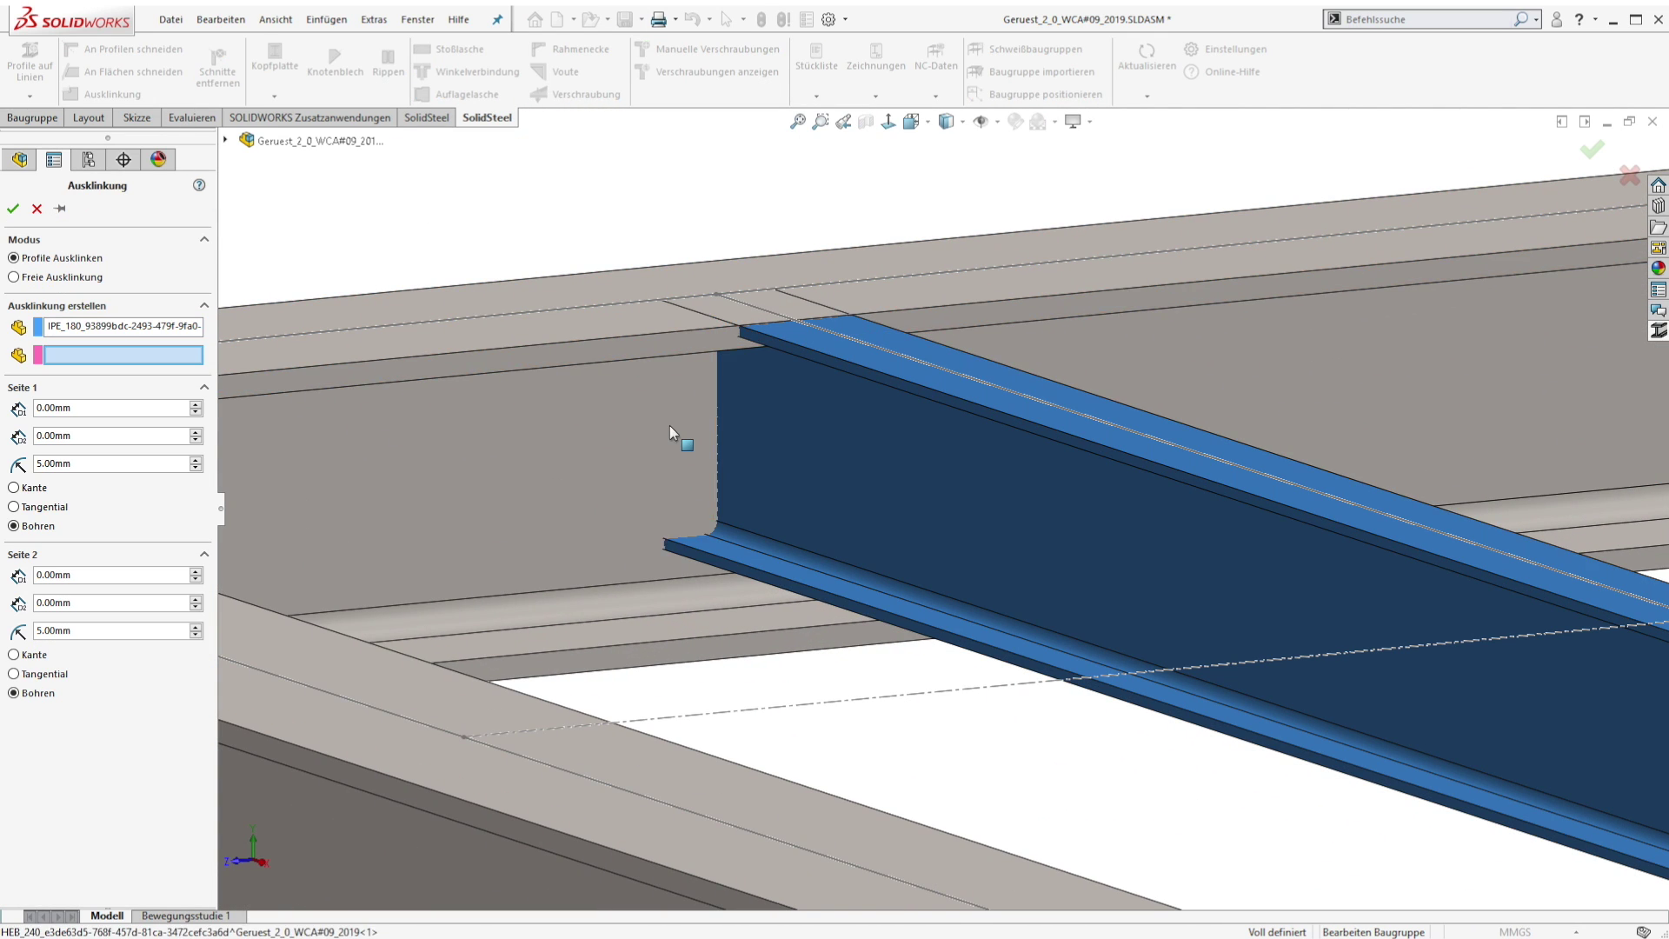
left_click(669, 425)
type("135")
key("Return")
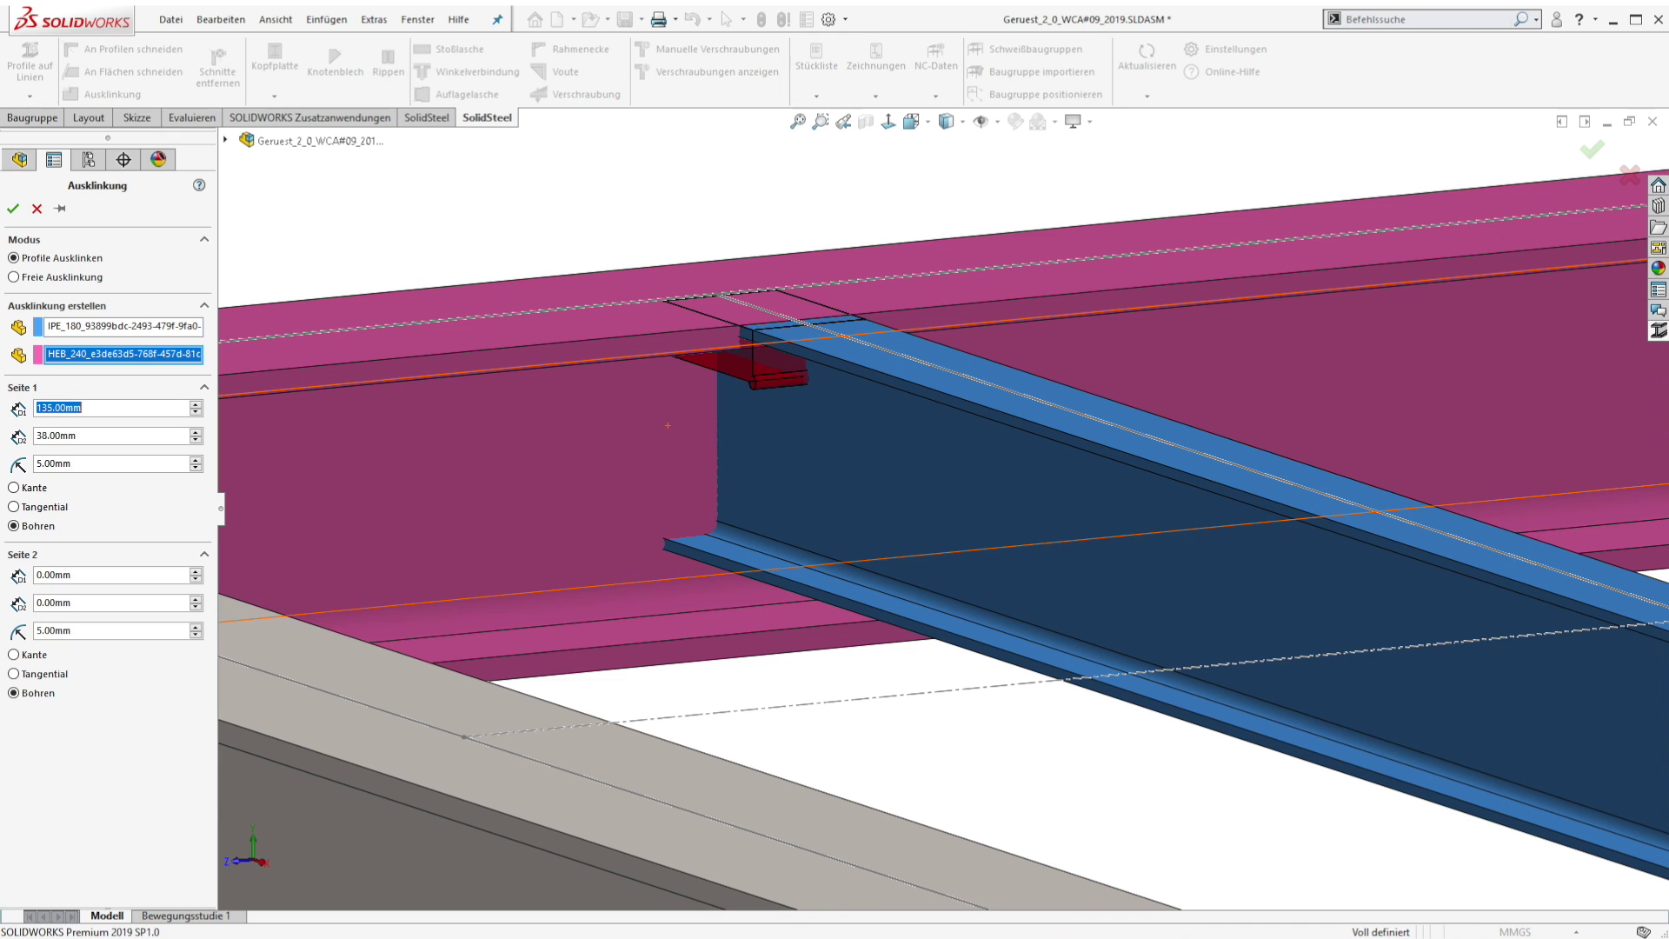
type("45")
key("Return")
type("10")
key("Return")
left_click(12, 209)
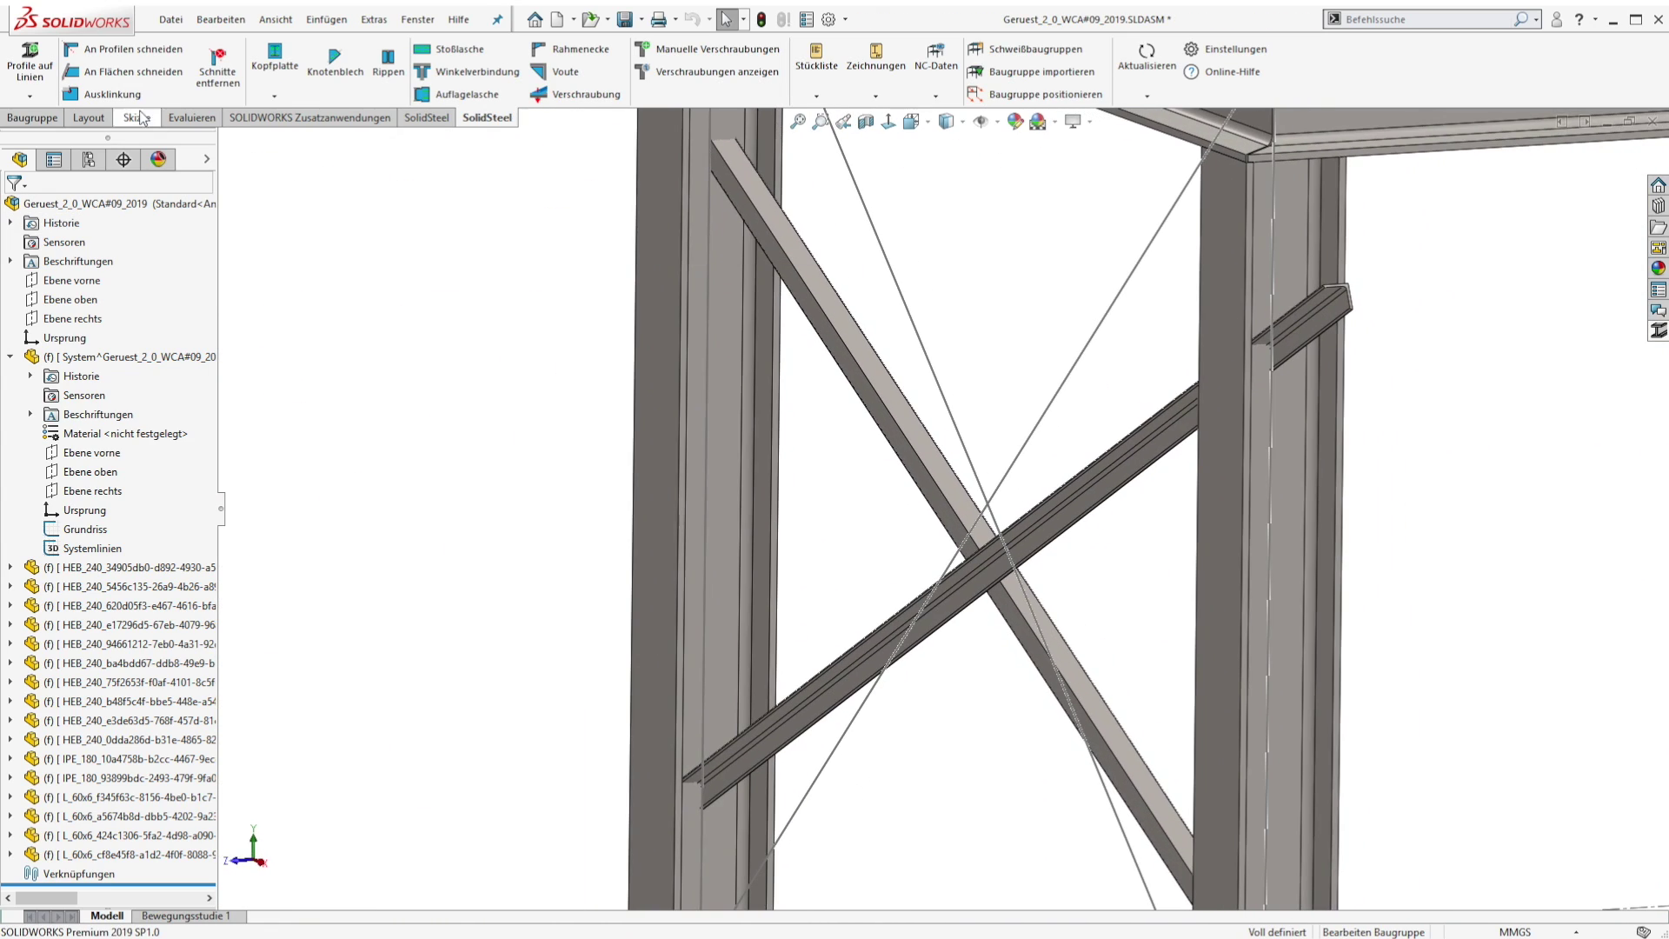
- Trim the two L 60x6 braces at the column's inner face with Rechtwinkliger Schnitt switched off
left_click(133, 71)
left_click(724, 407)
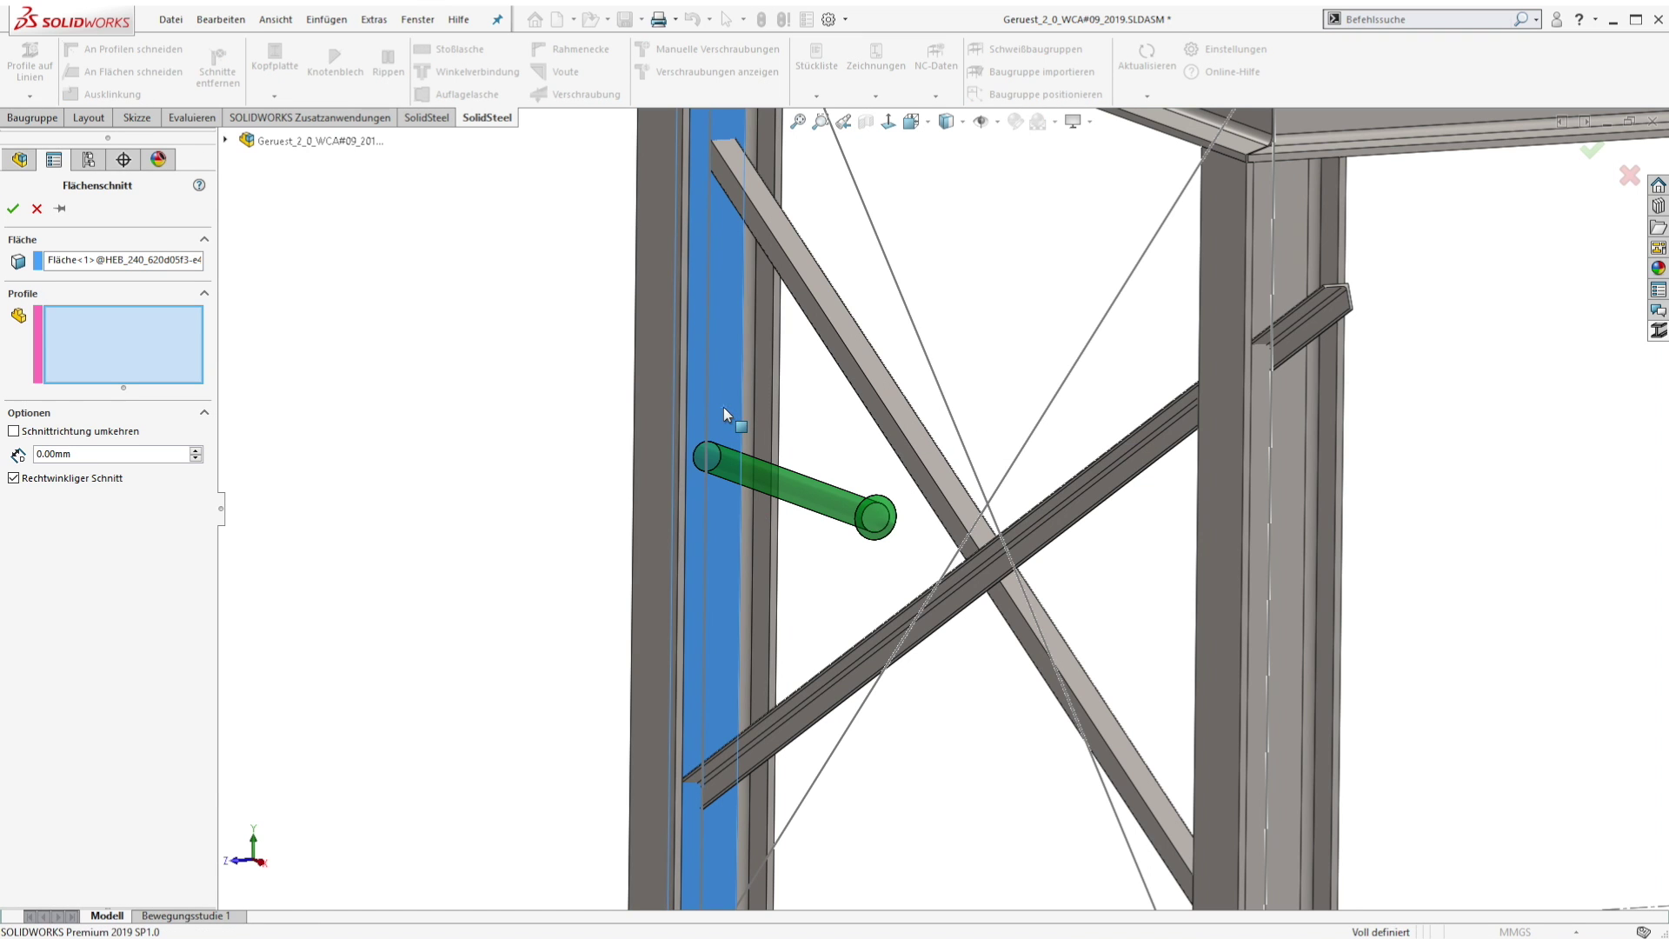
left_click(779, 242)
left_click(875, 647)
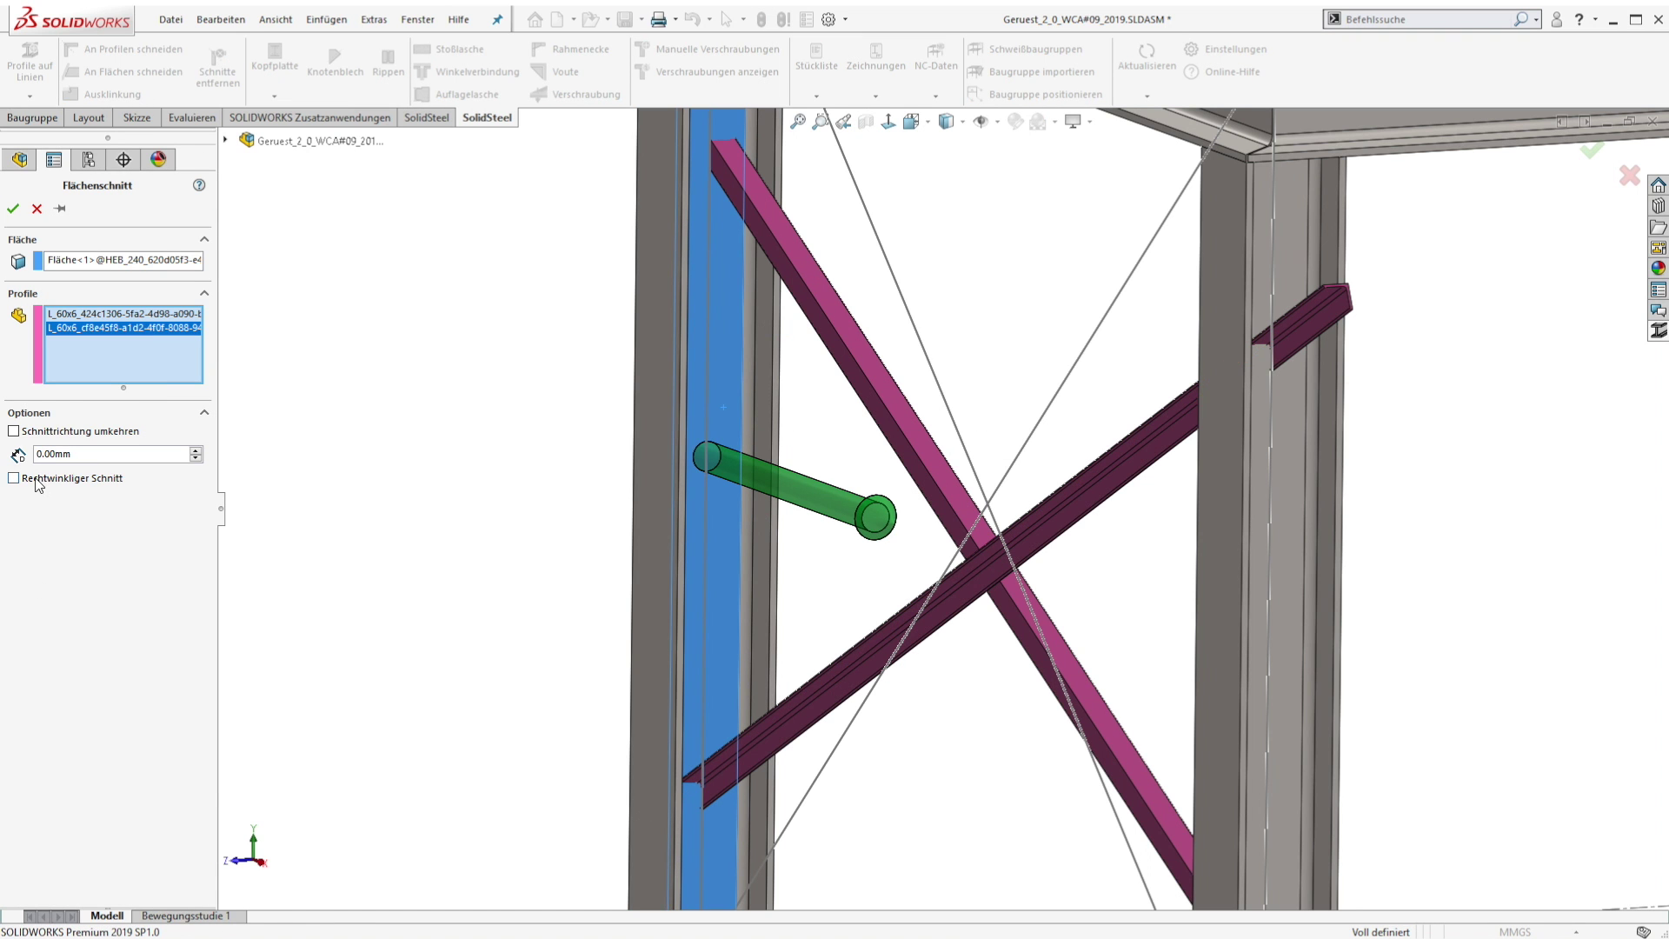
left_click(13, 209)
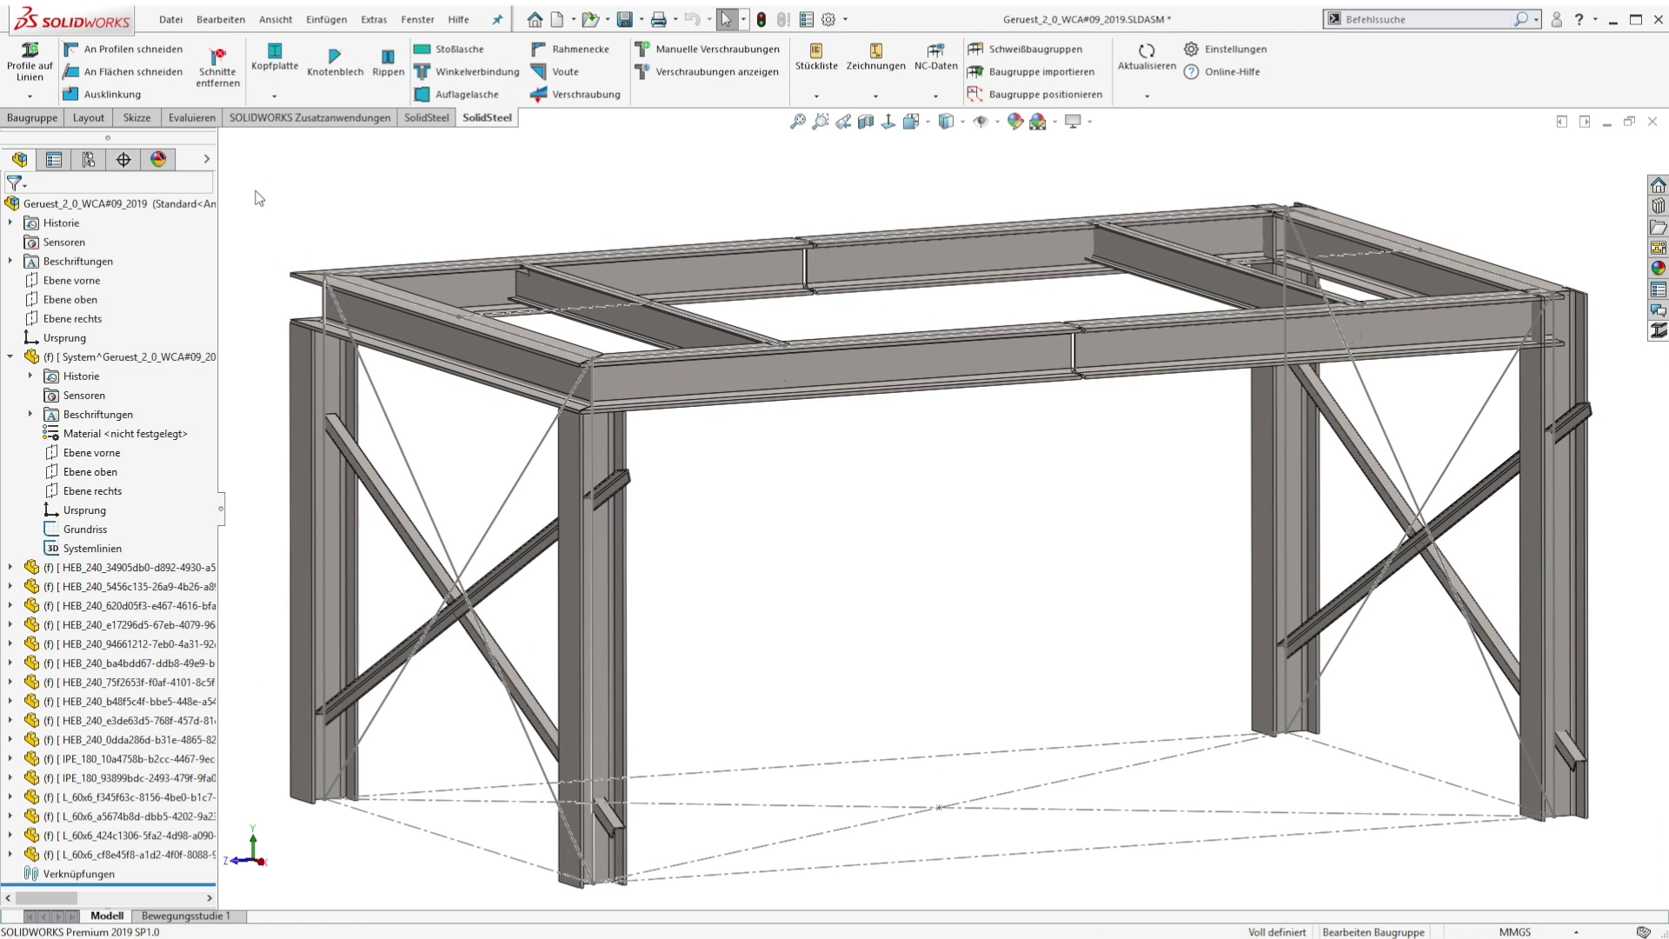
- Remove all cuts between the corner column and its two L 60x6 braces and HEB 240 end cross beam
left_click(226, 94)
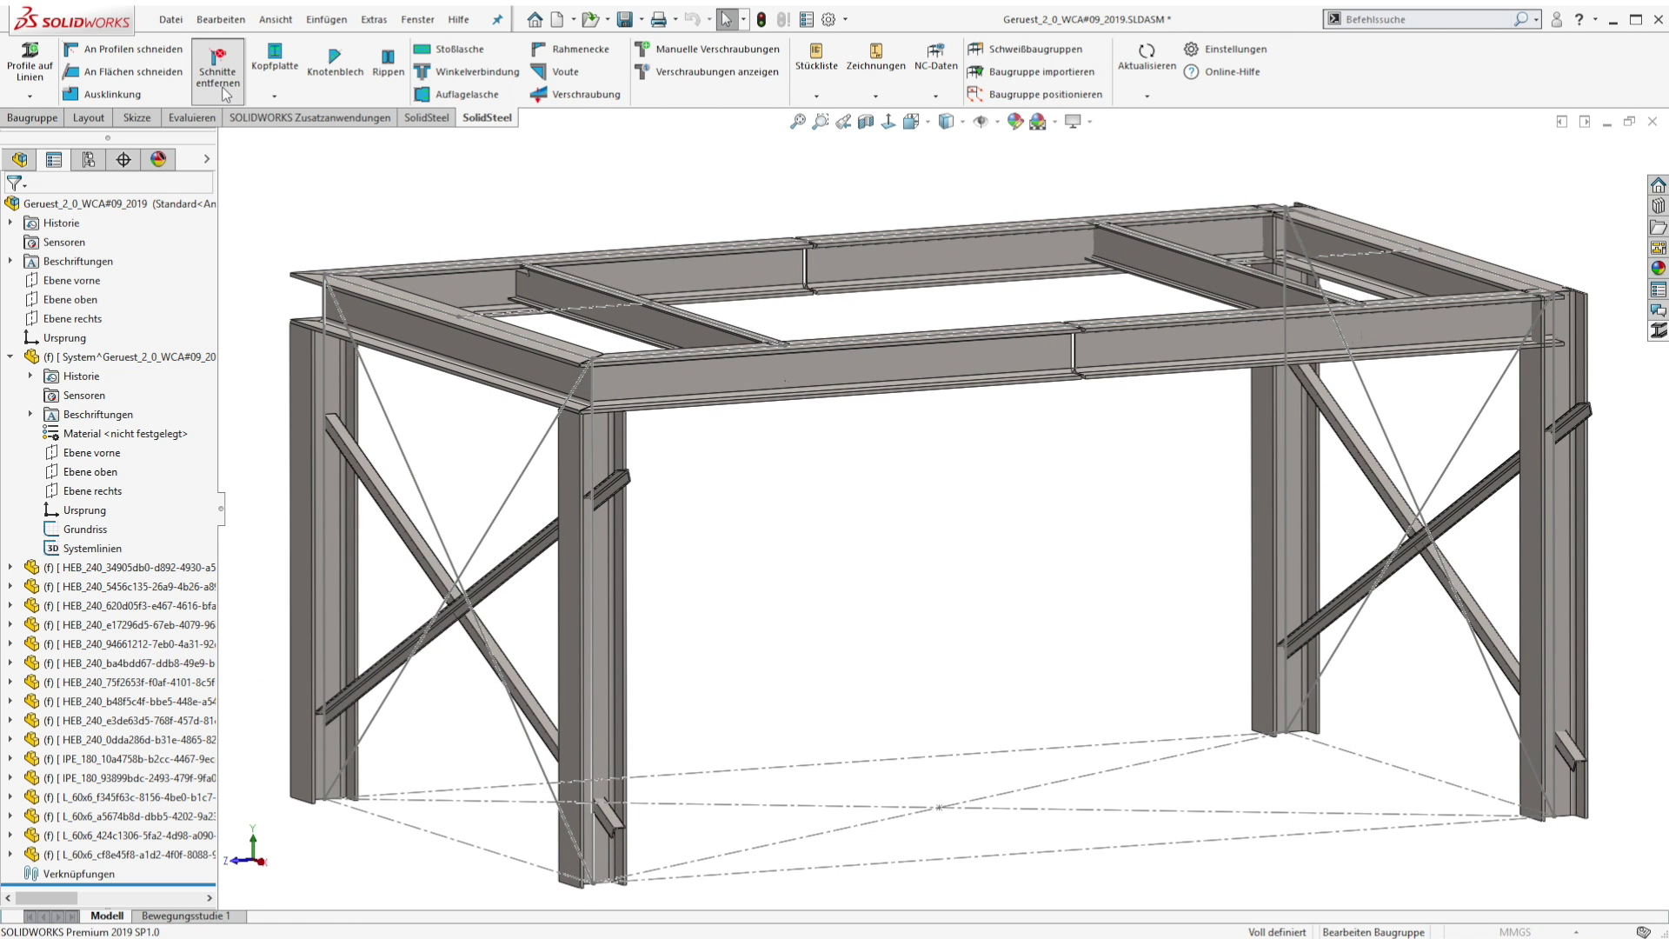
left_click(329, 511)
left_click(355, 470)
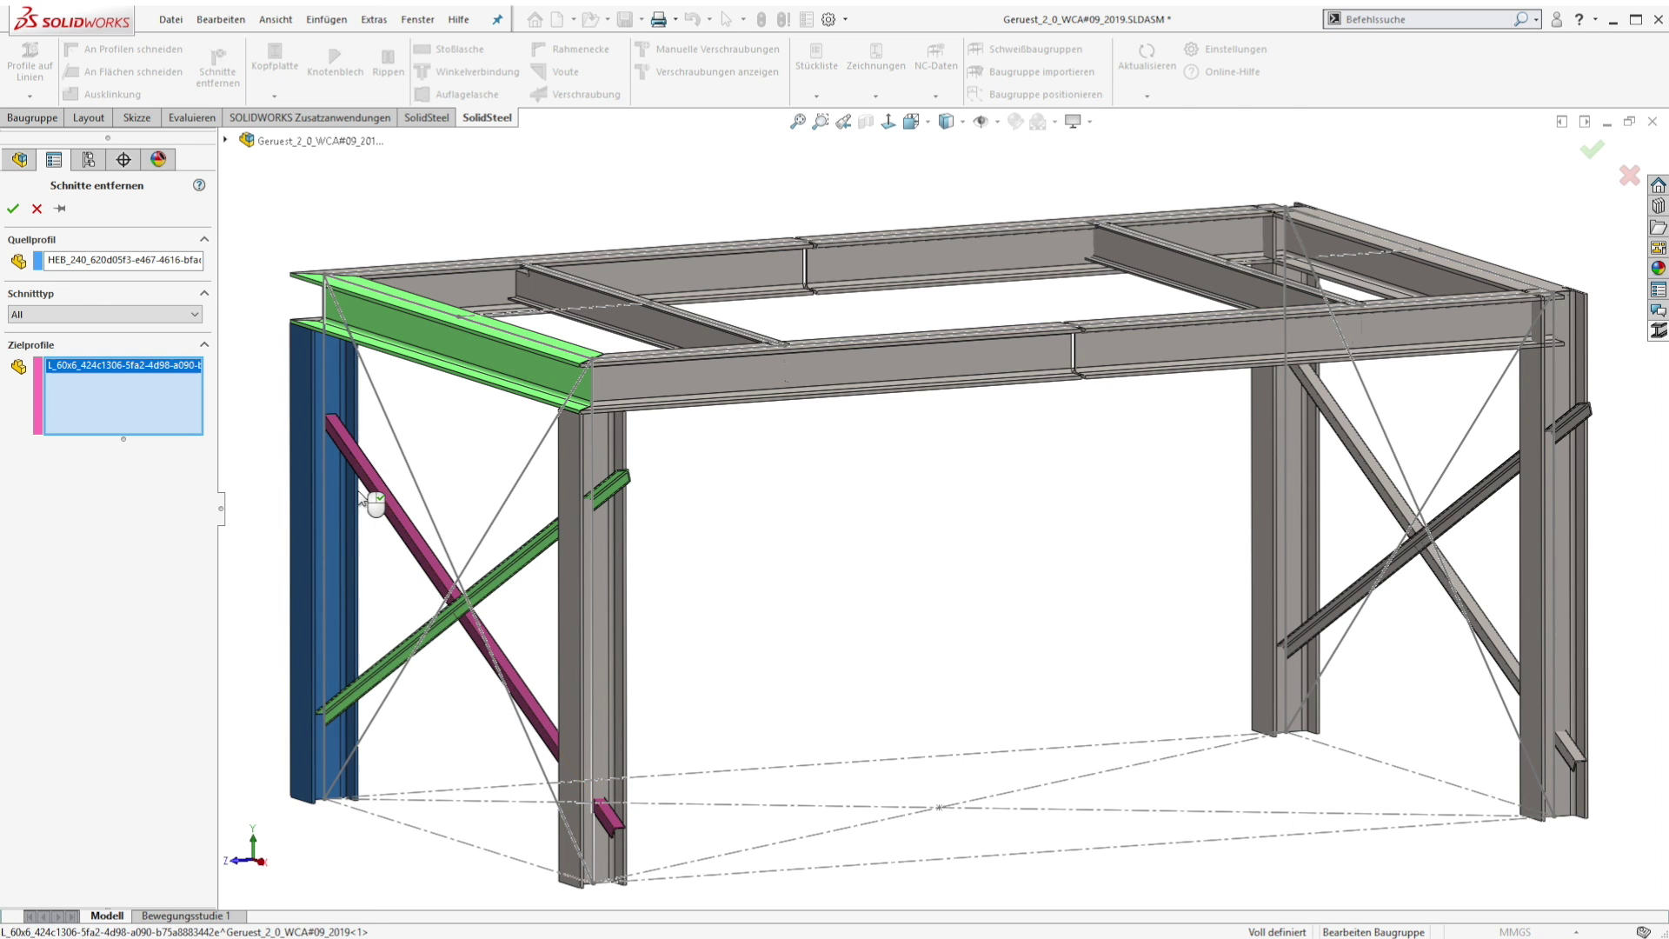
left_click(389, 670)
left_click(404, 337)
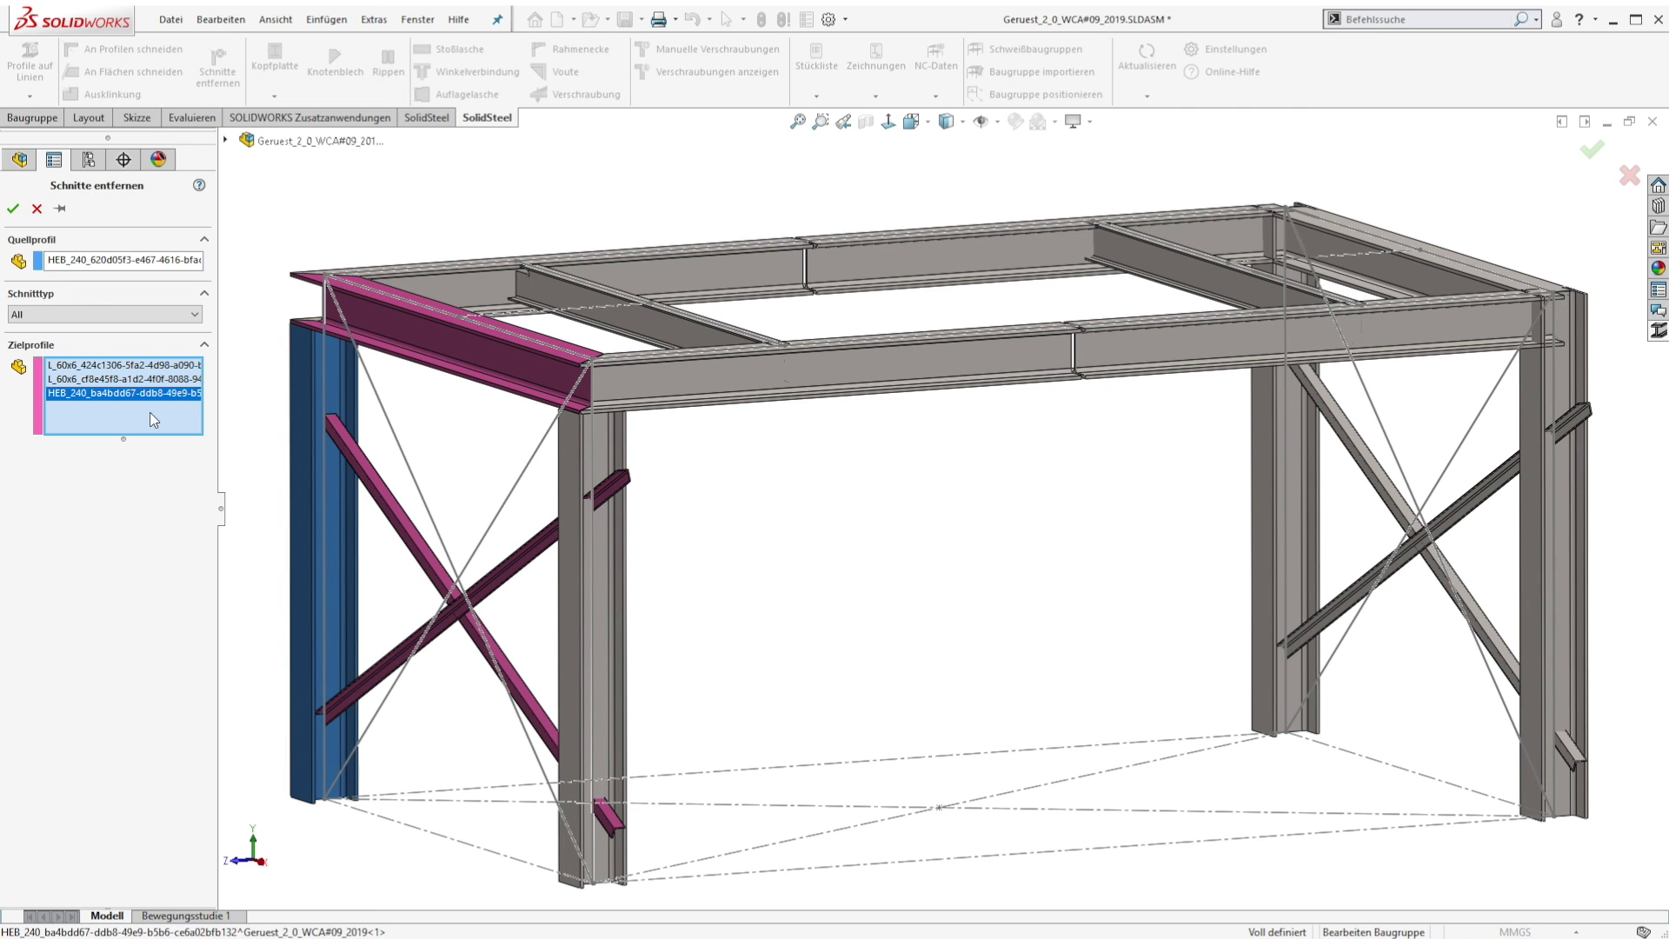
left_click(37, 210)
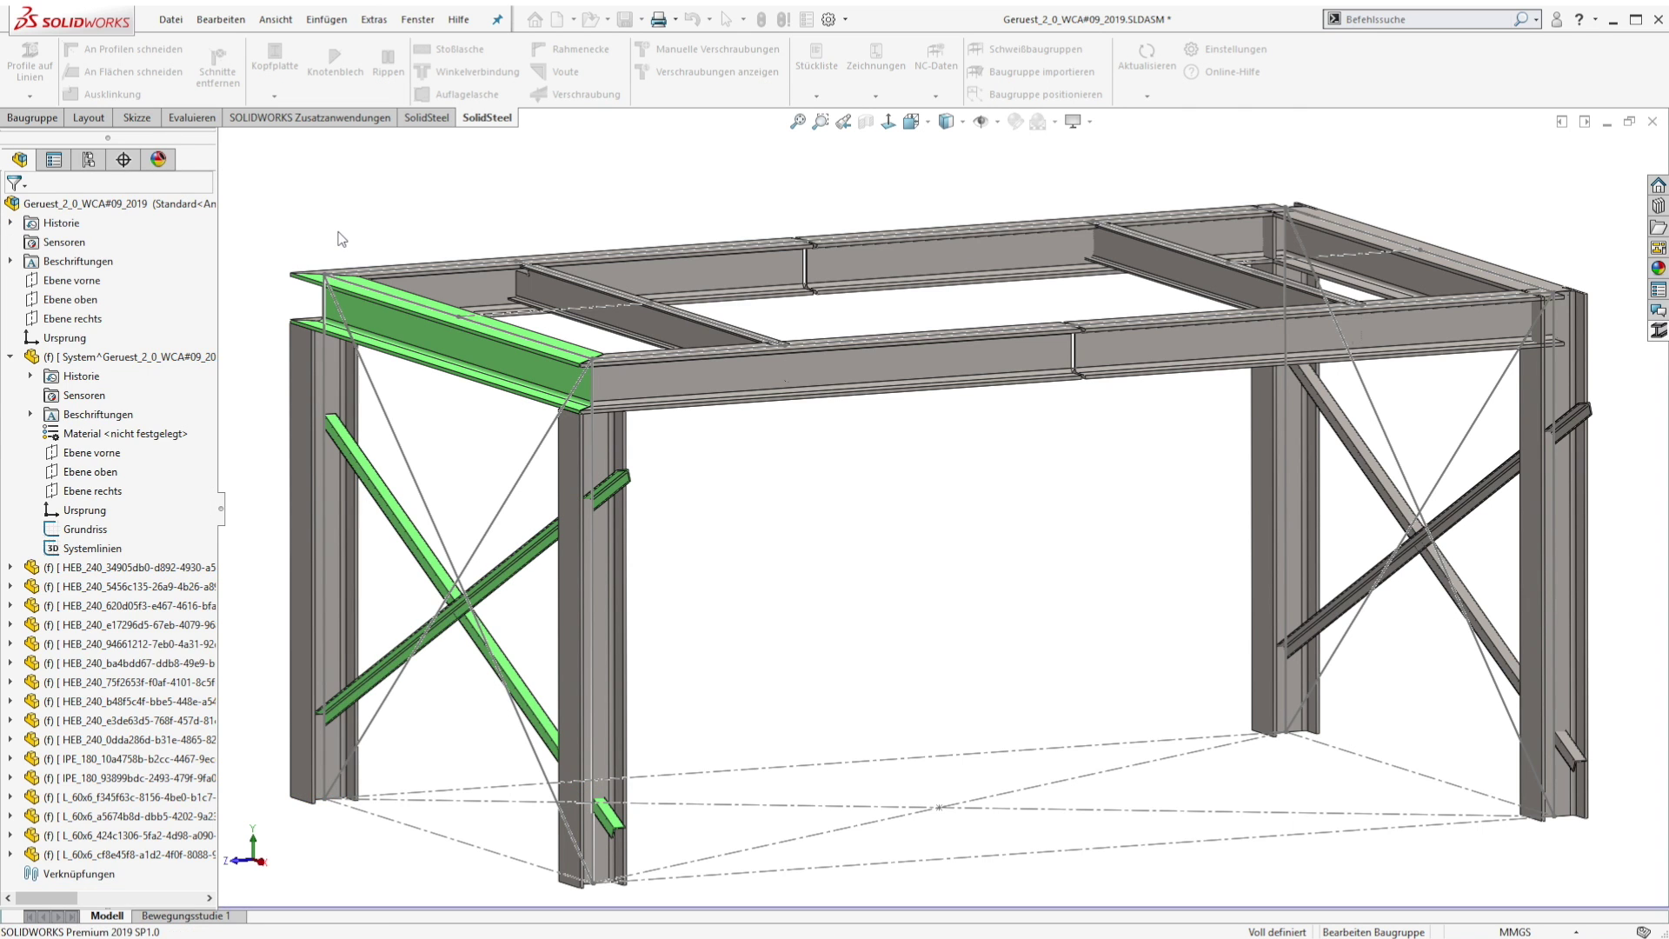
- Remove all cuts between the HEB 240 end cross beam and the two adjoining longitudinal beams and the other end column
left_click(403, 323)
left_click(641, 383)
left_click(585, 440)
left_click(452, 300)
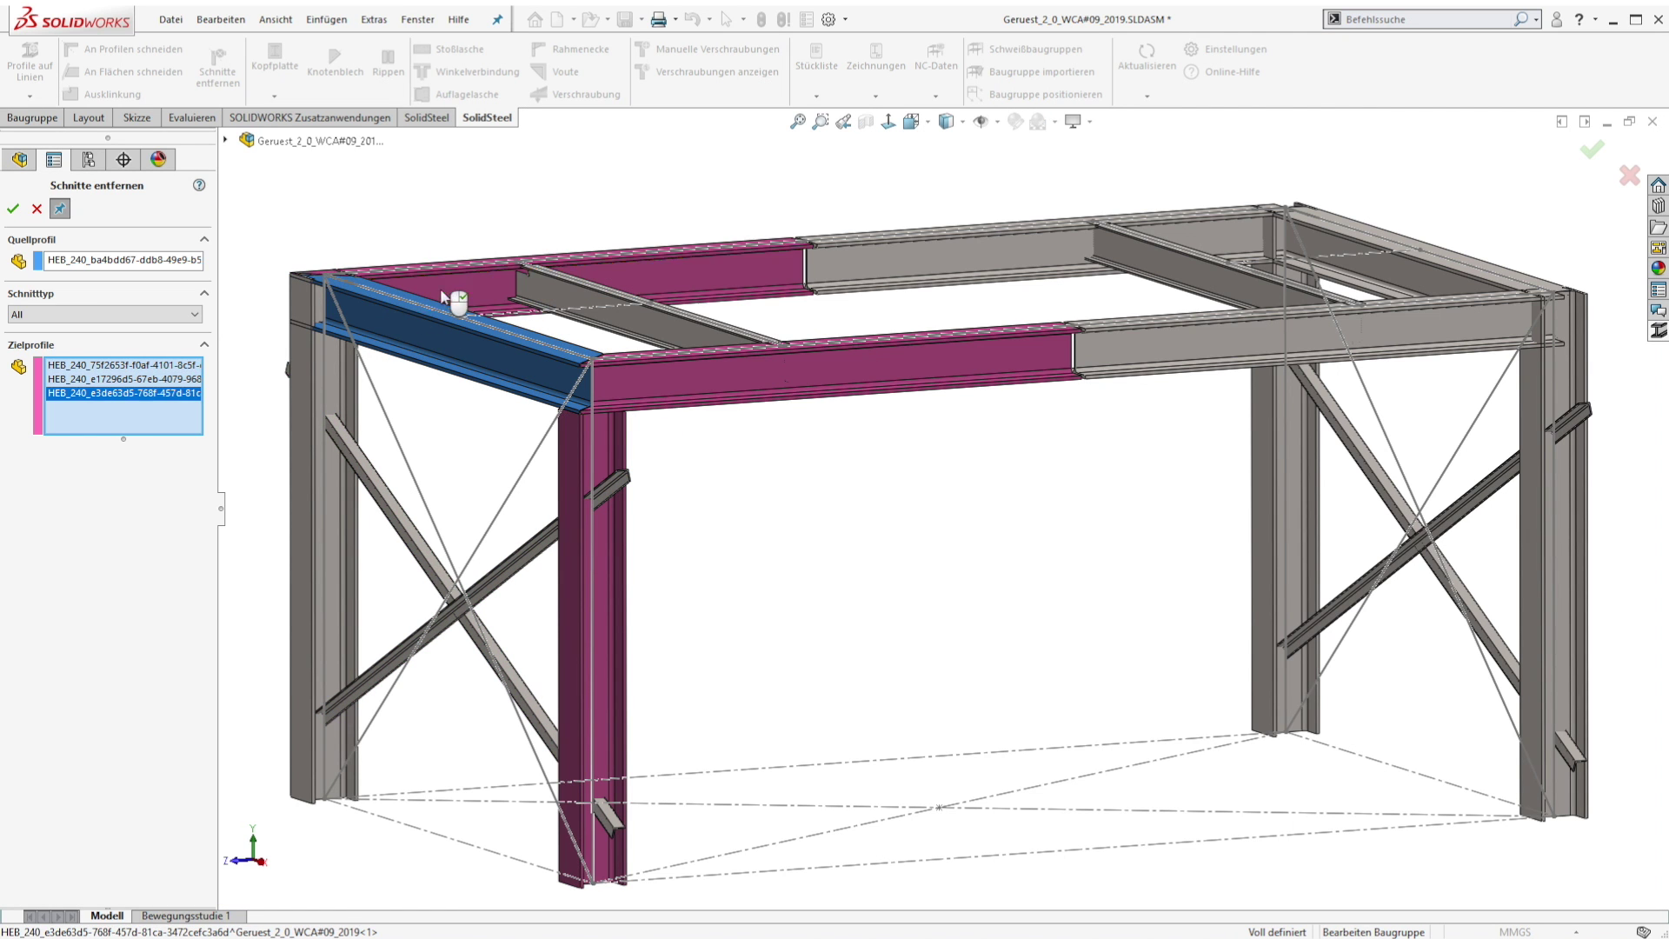
left_click(13, 210)
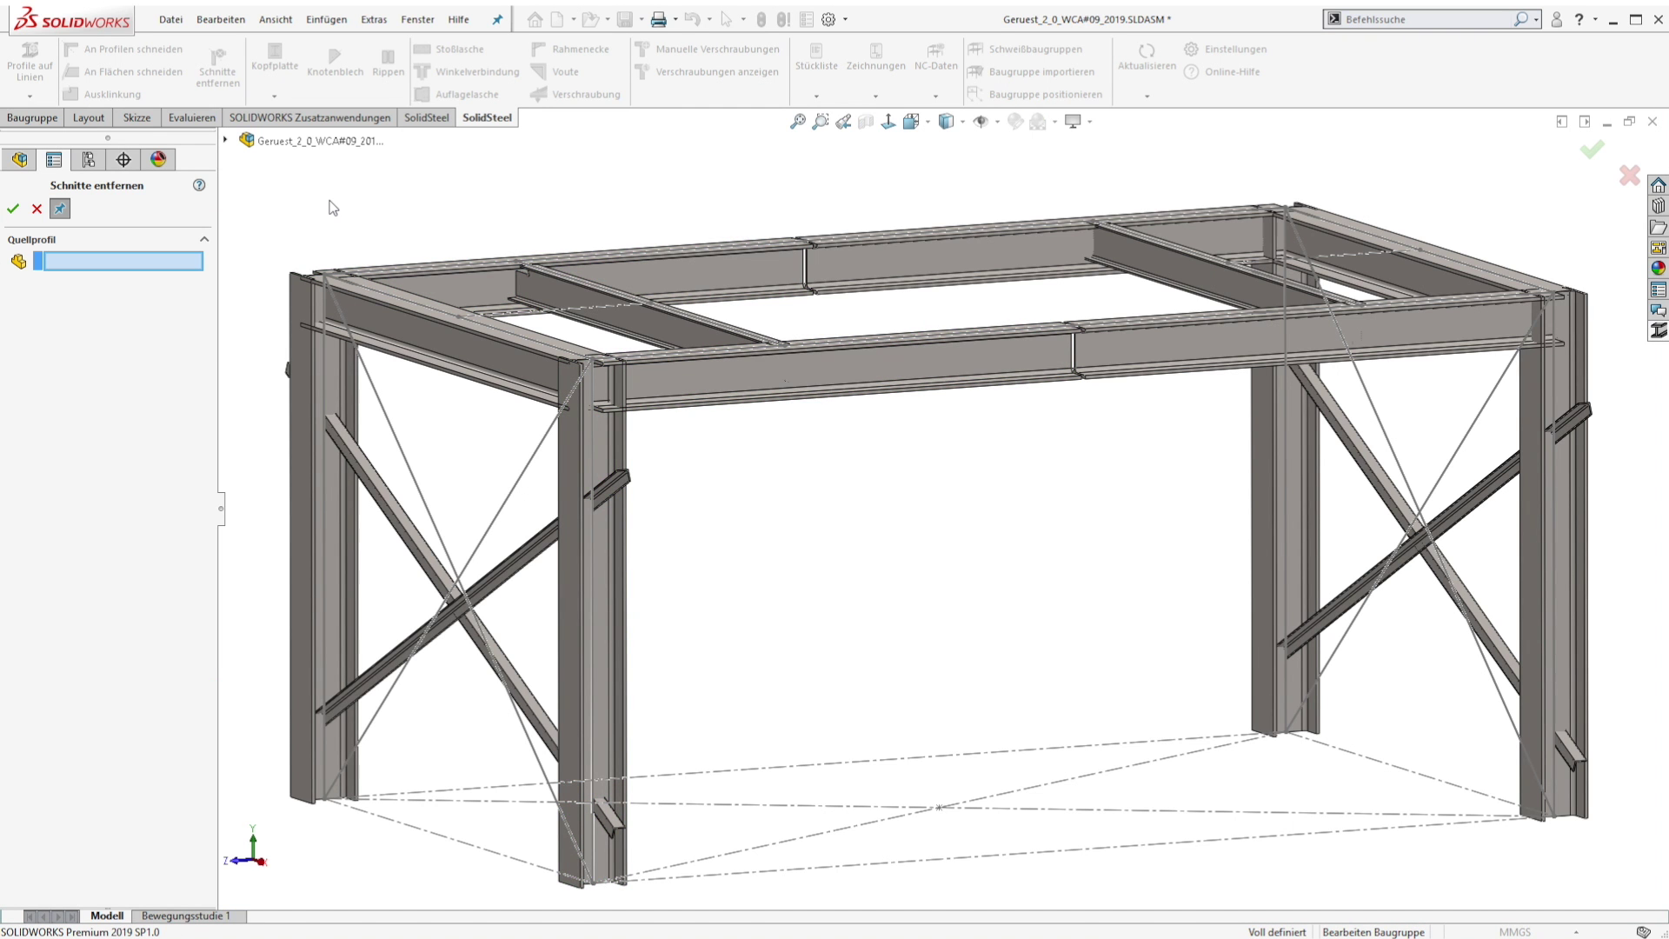
left_click(46, 211)
- Start an end plate (Kopfplatte) for the HEB 240 beam against the corner column's flange face, using the preset [IH1B 240x24]
key("f")
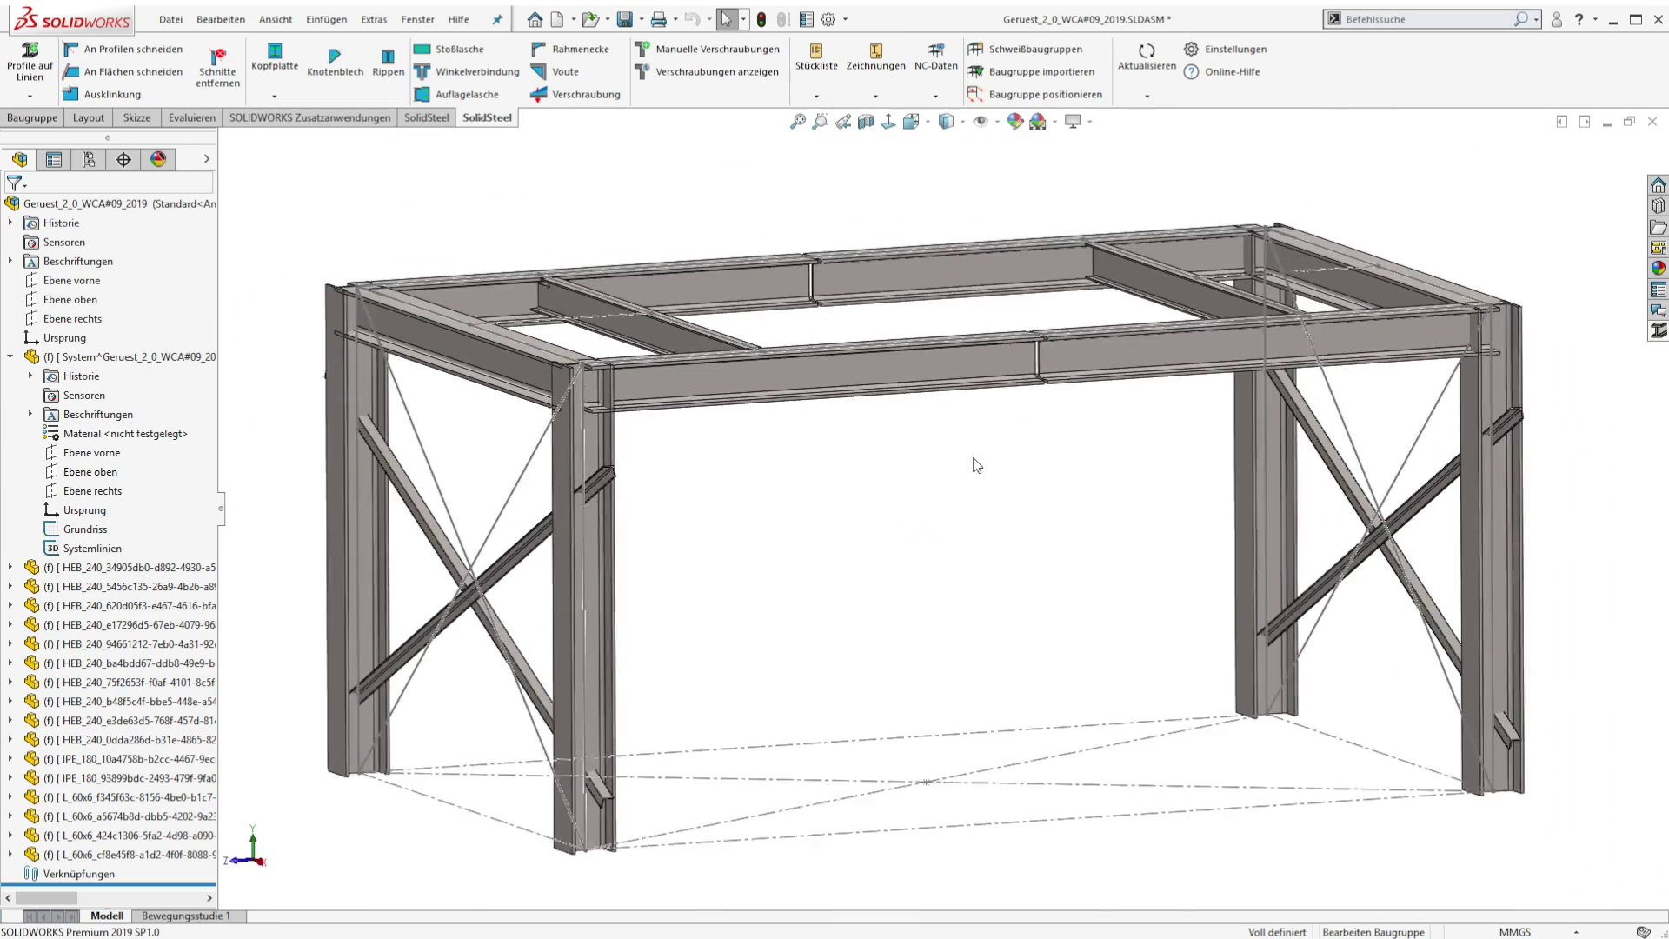
scroll(977, 465, "down", 2)
scroll(927, 474, "down", 5)
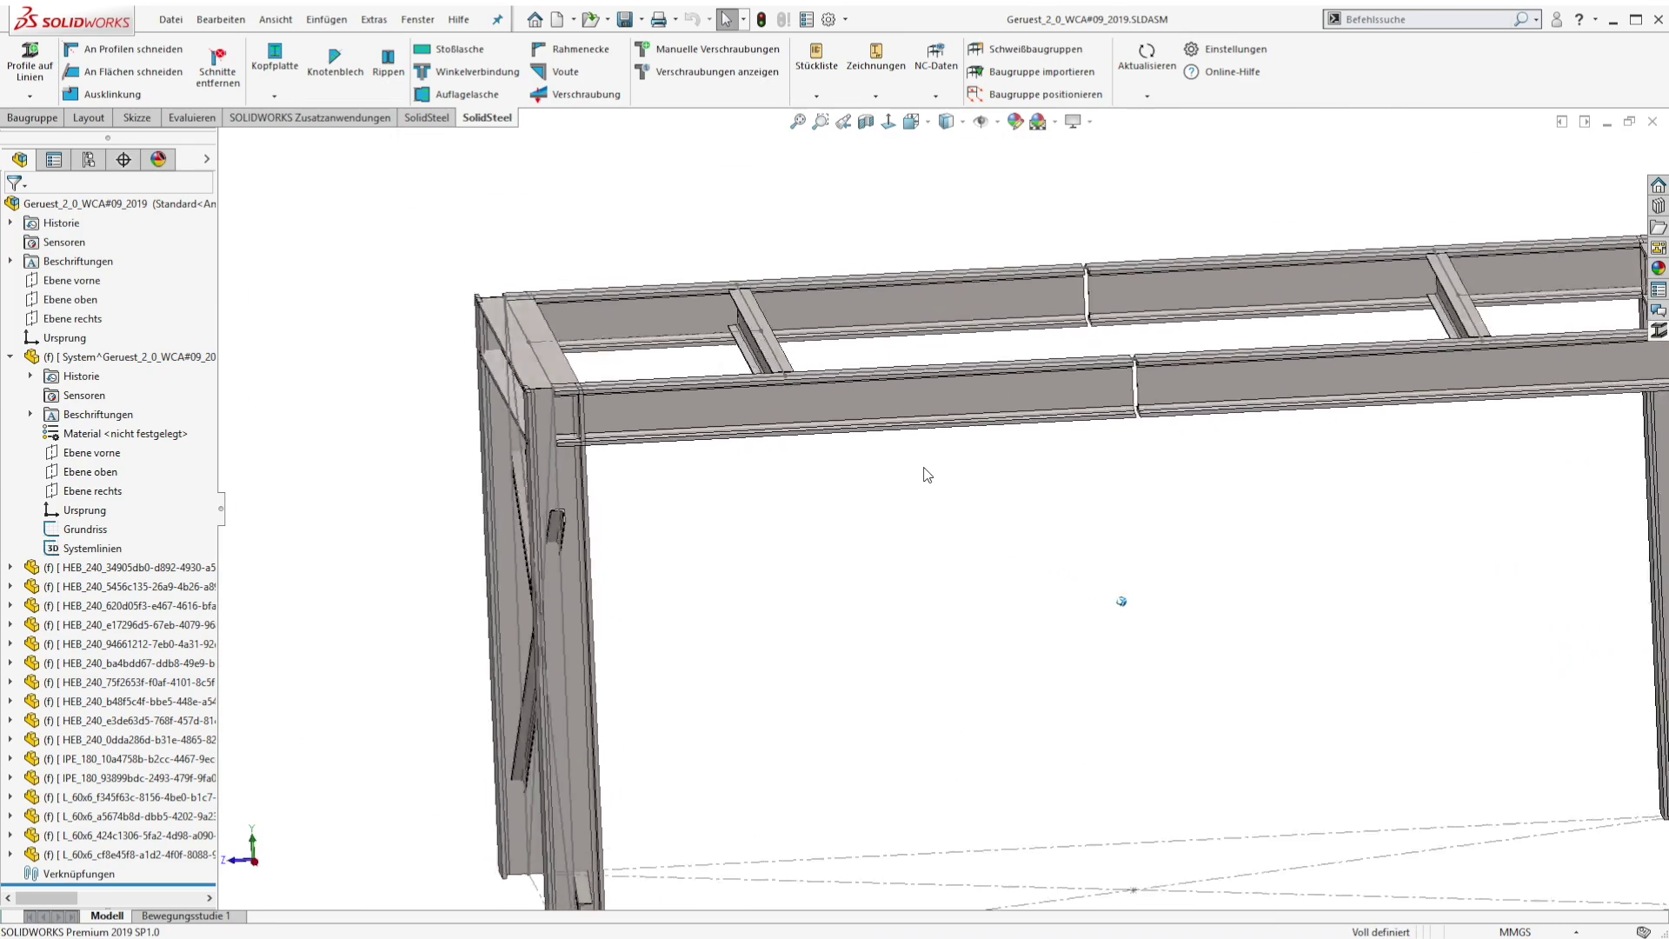
scroll(927, 474, "down", 6)
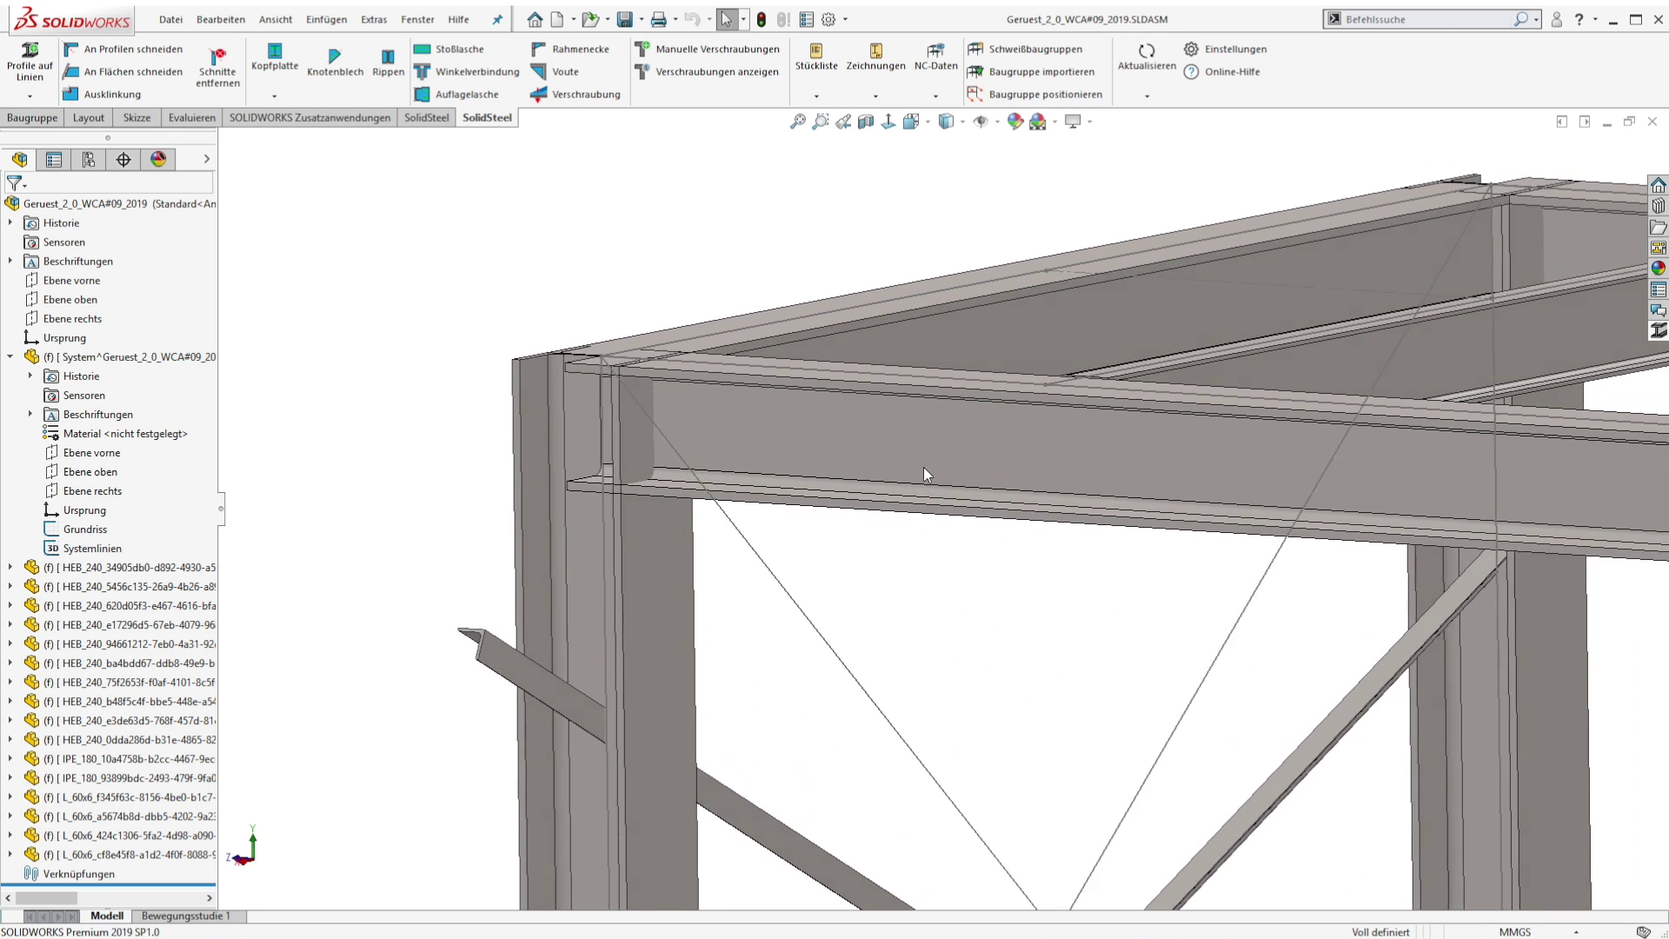
scroll(923, 467, "down", 5)
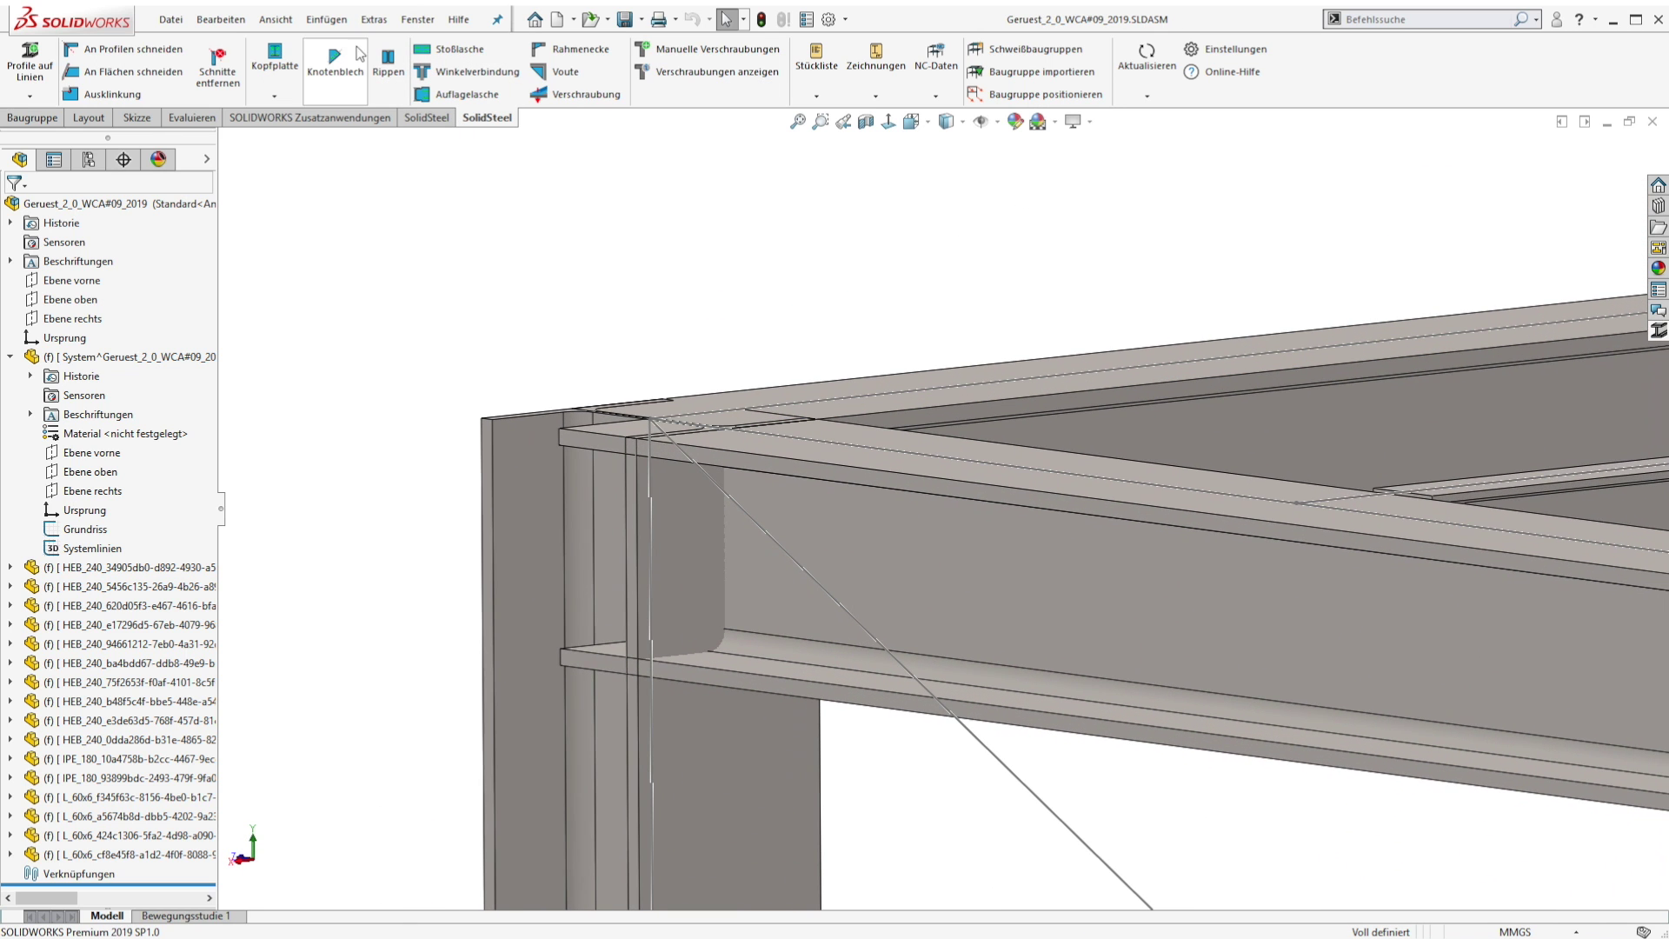
left_click(275, 56)
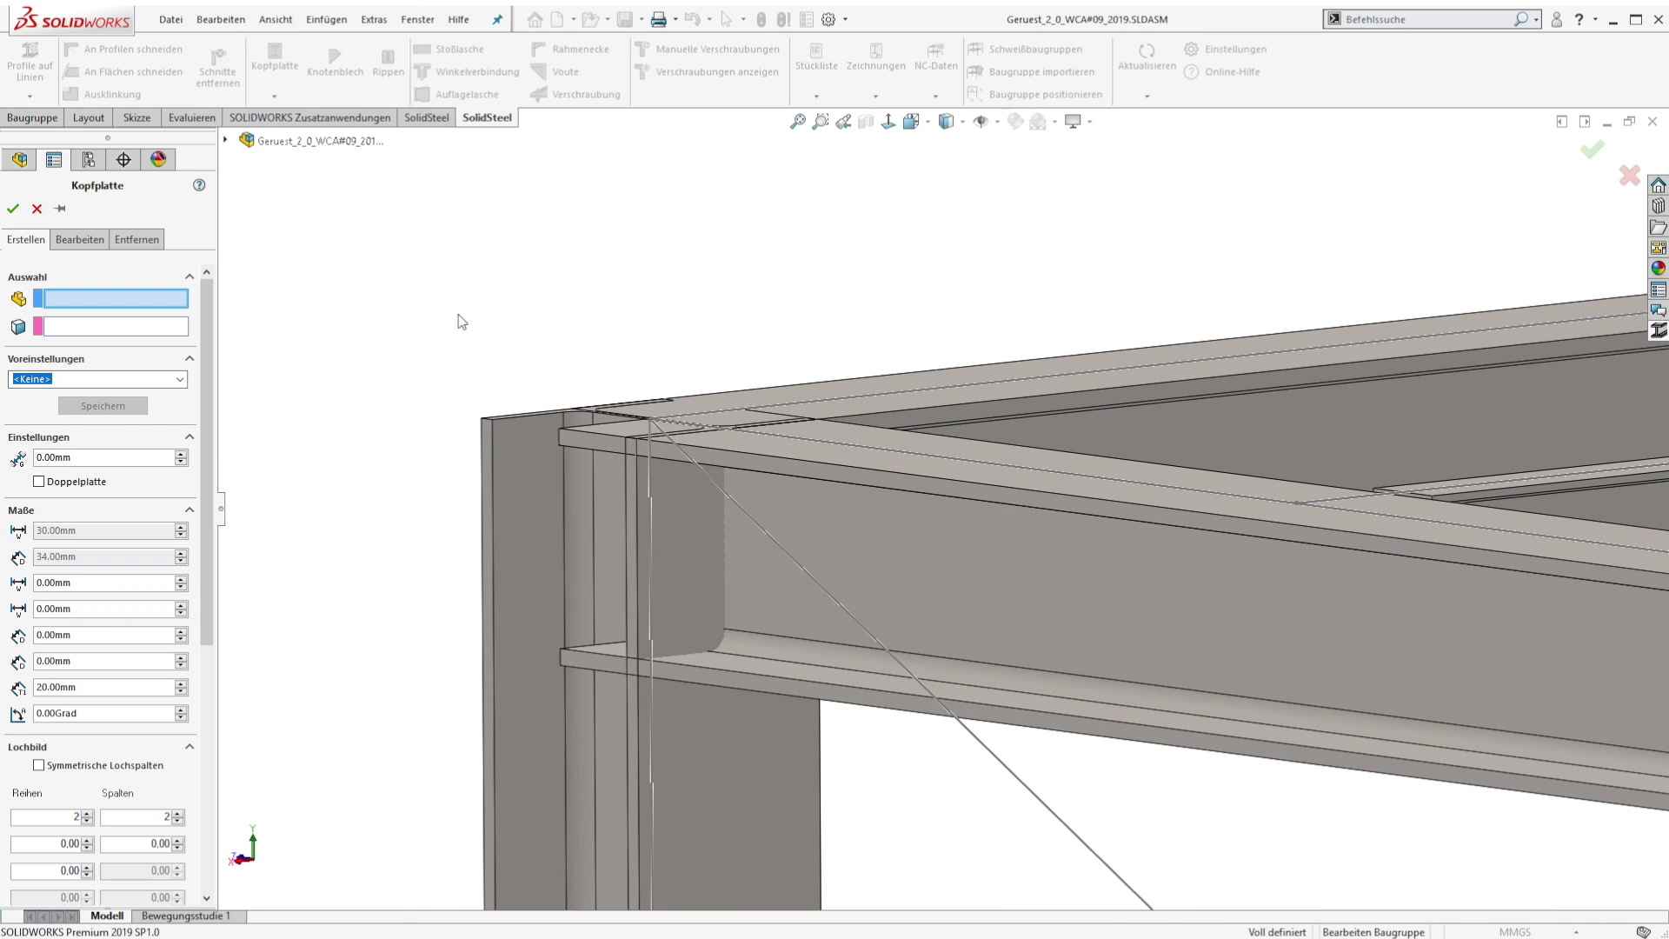
left_click(784, 462)
left_click(687, 508)
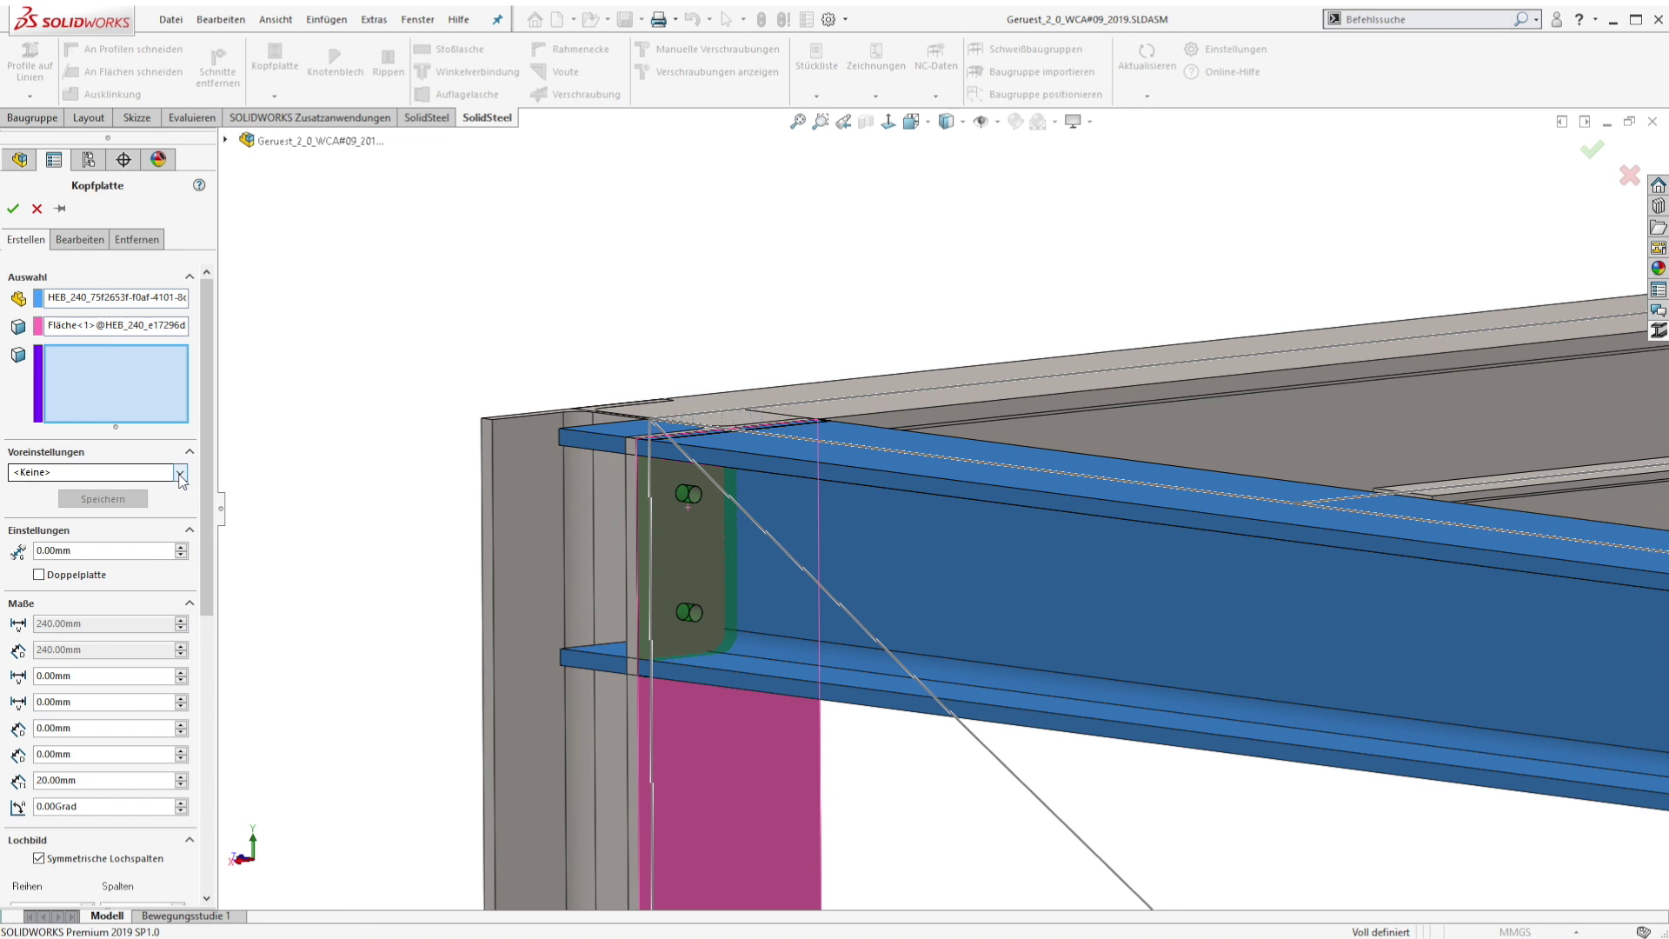
left_click(180, 474)
left_click(44, 501)
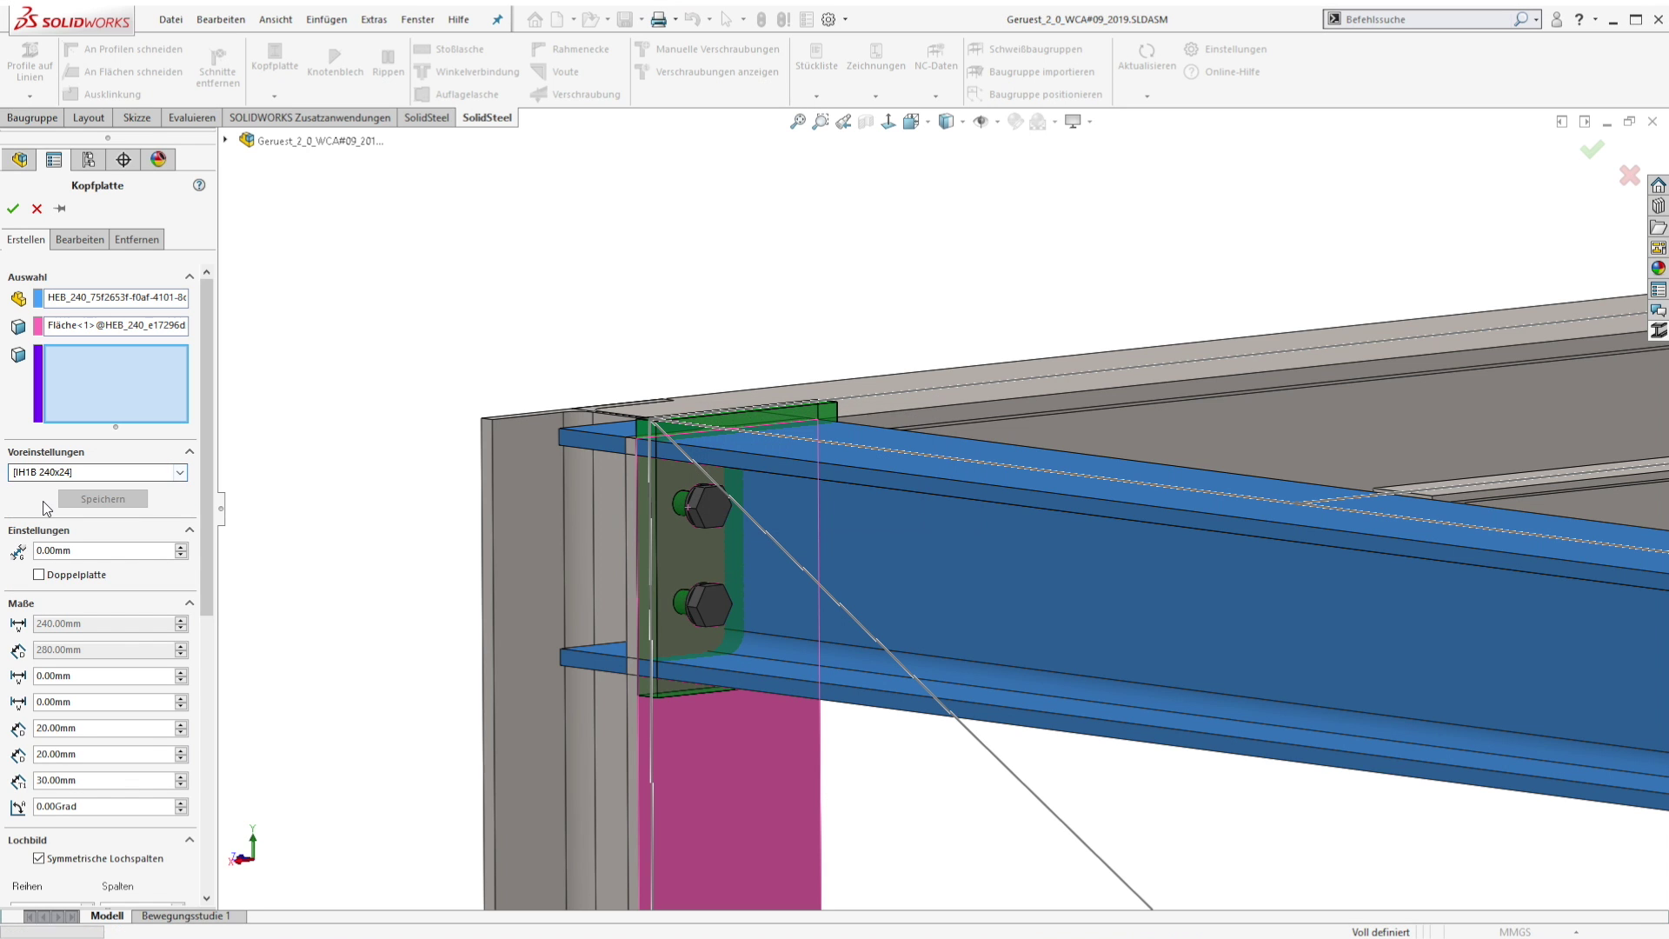
- Set the end plate's upper and lower overhang beyond the profile section to -5 mm each
left_click_drag(205, 340, 202, 659)
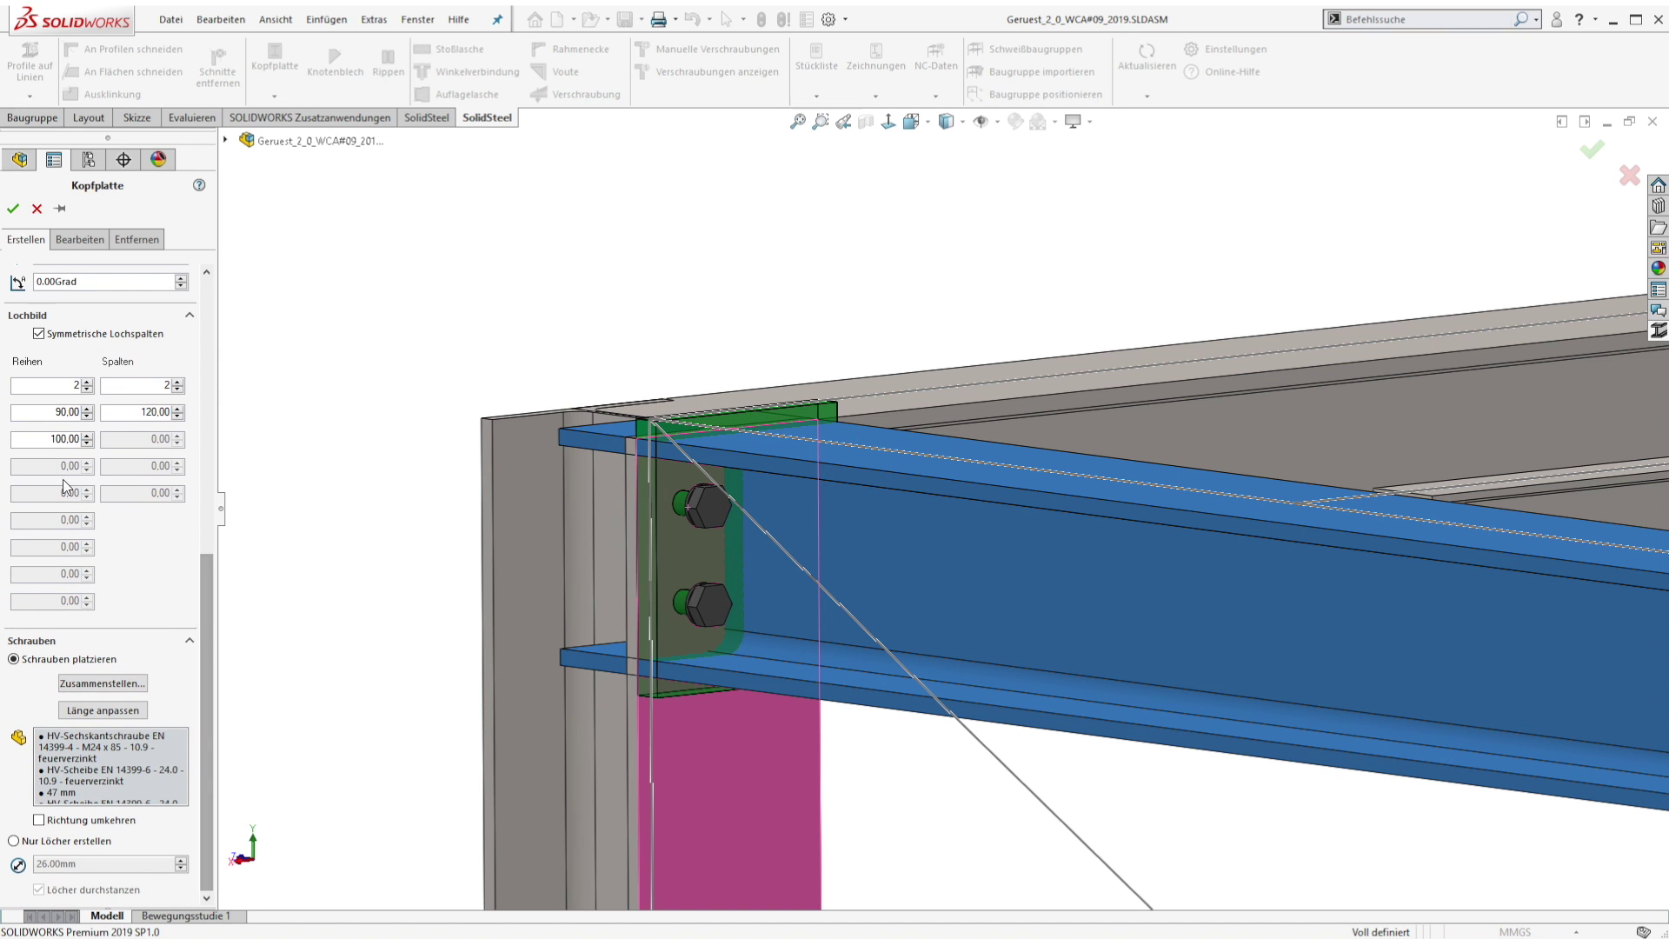
left_click_drag(205, 713, 200, 437)
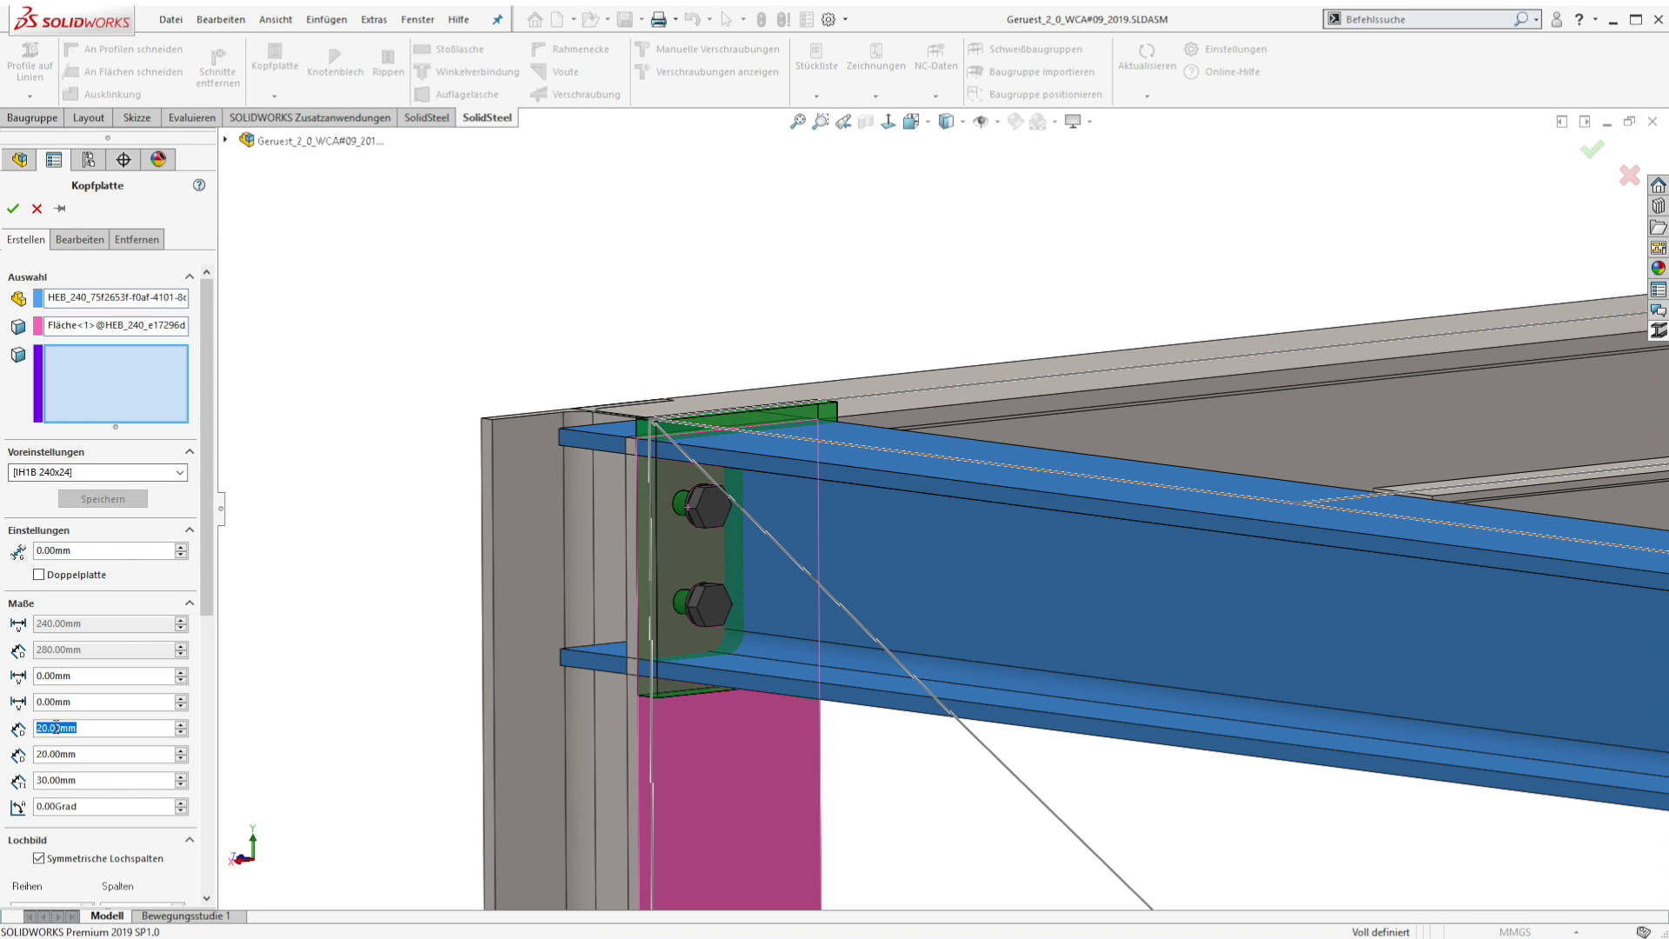
key("Return")
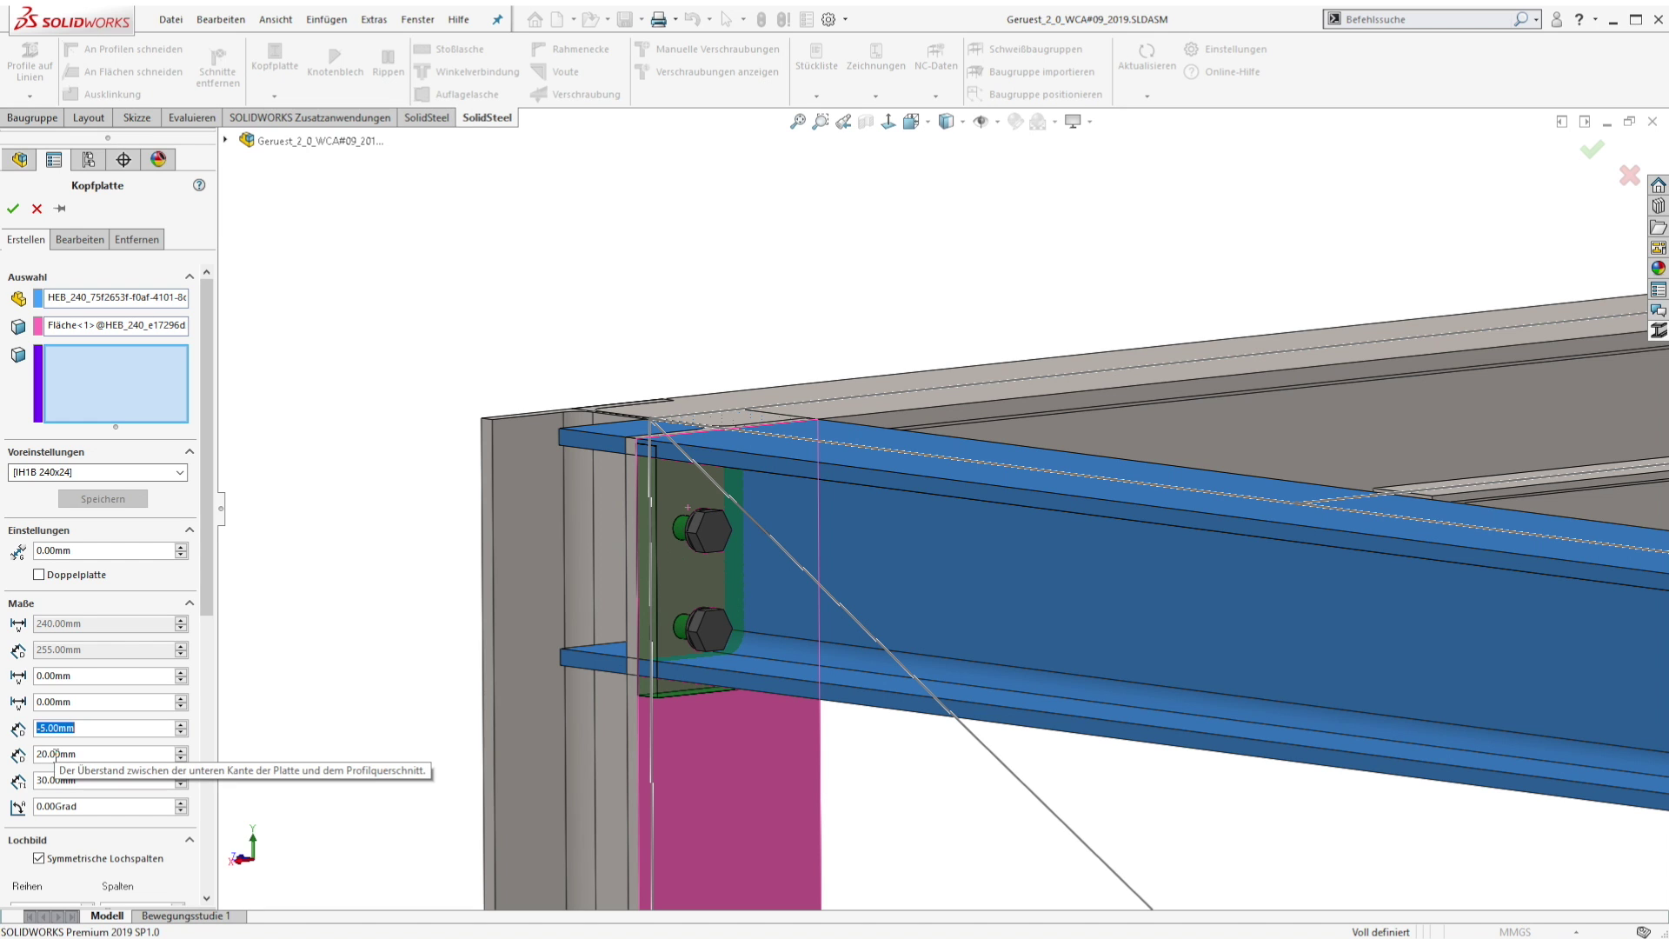
left_click(56, 753)
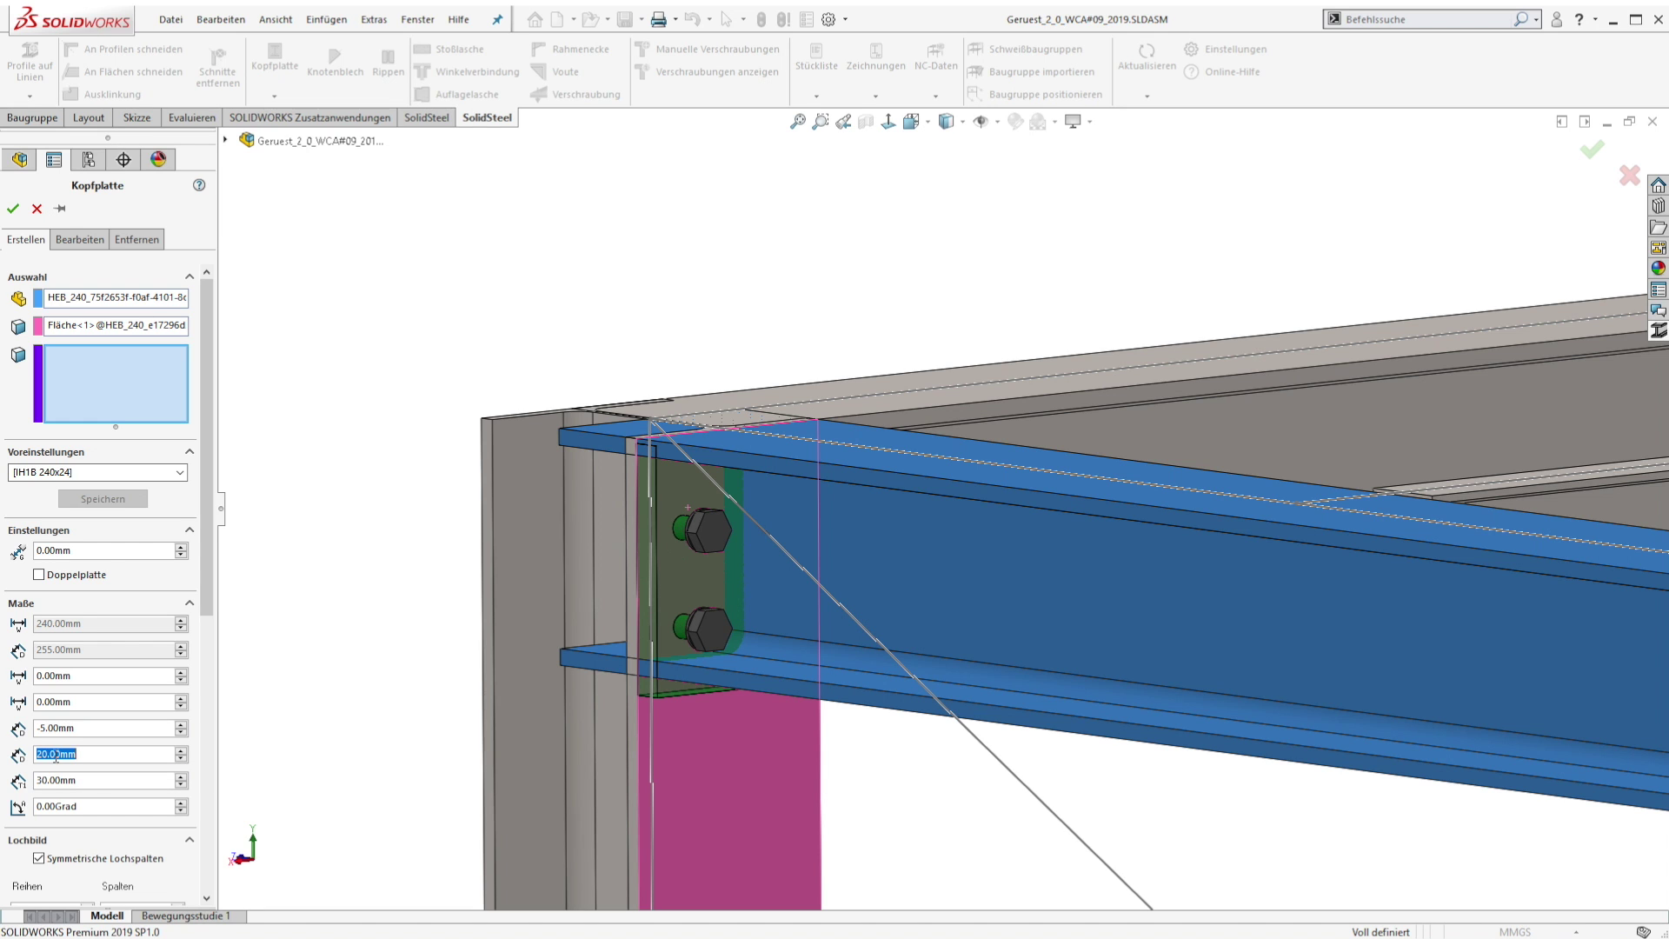
type("-5")
key("Return")
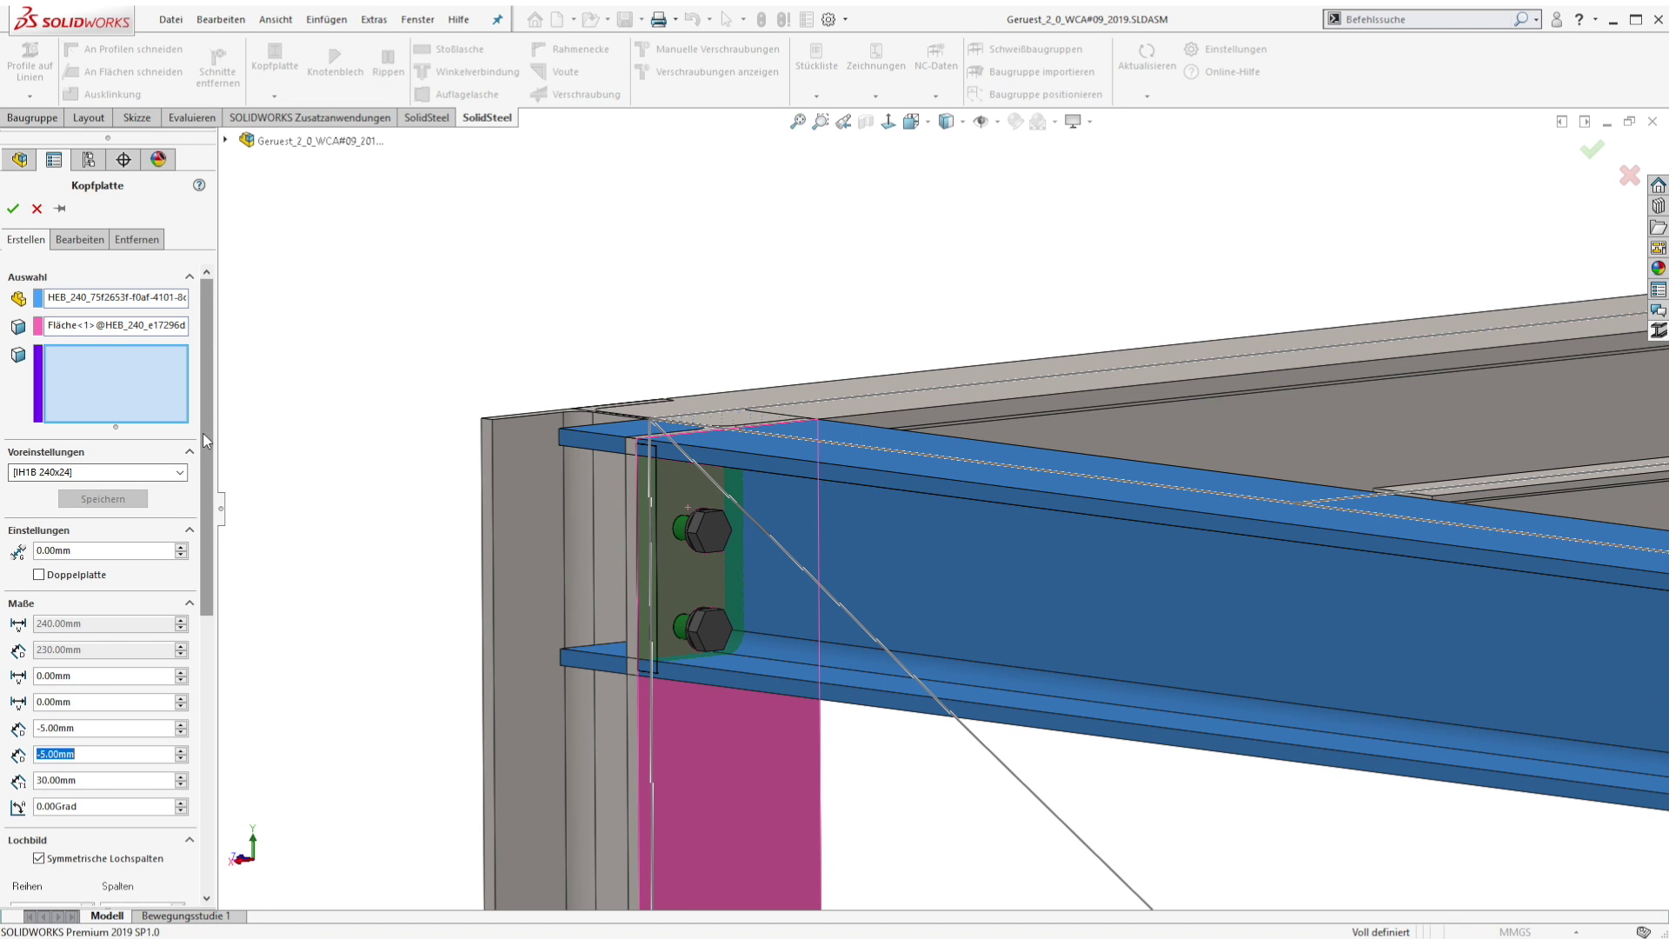
- Set the hole pattern's first row distance to 65 mm and save the end plate settings as preset DemoEndPlate#1
scroll(198, 457, "down", 5)
left_click_drag(54, 480, 75, 481)
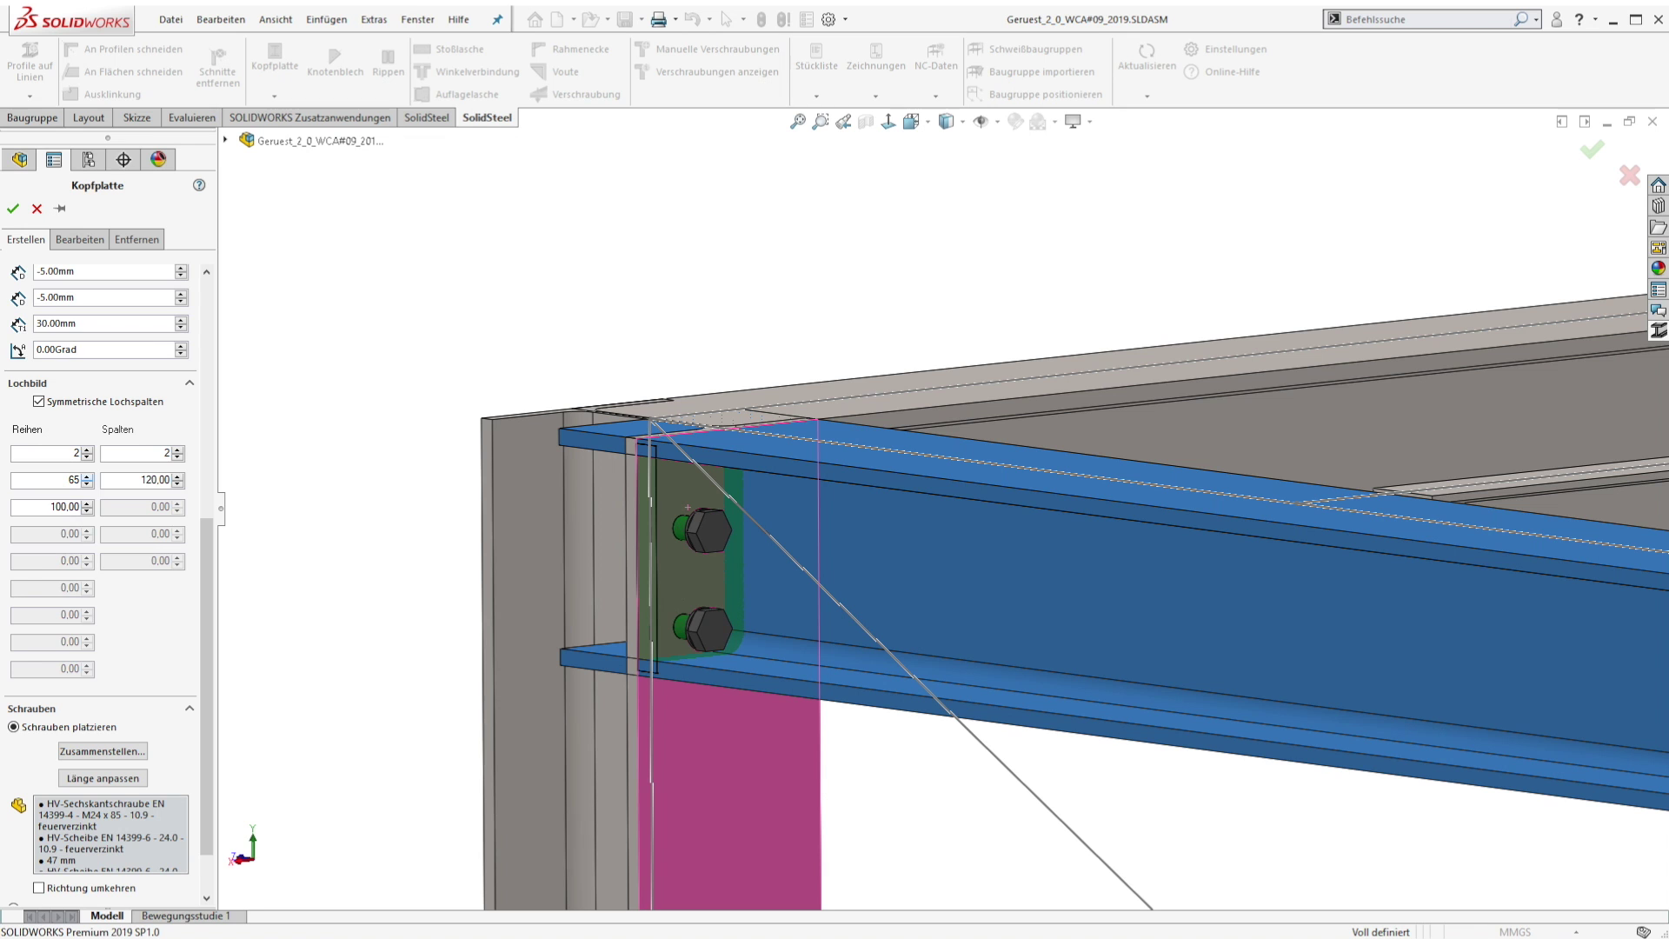
type("65")
key("Return")
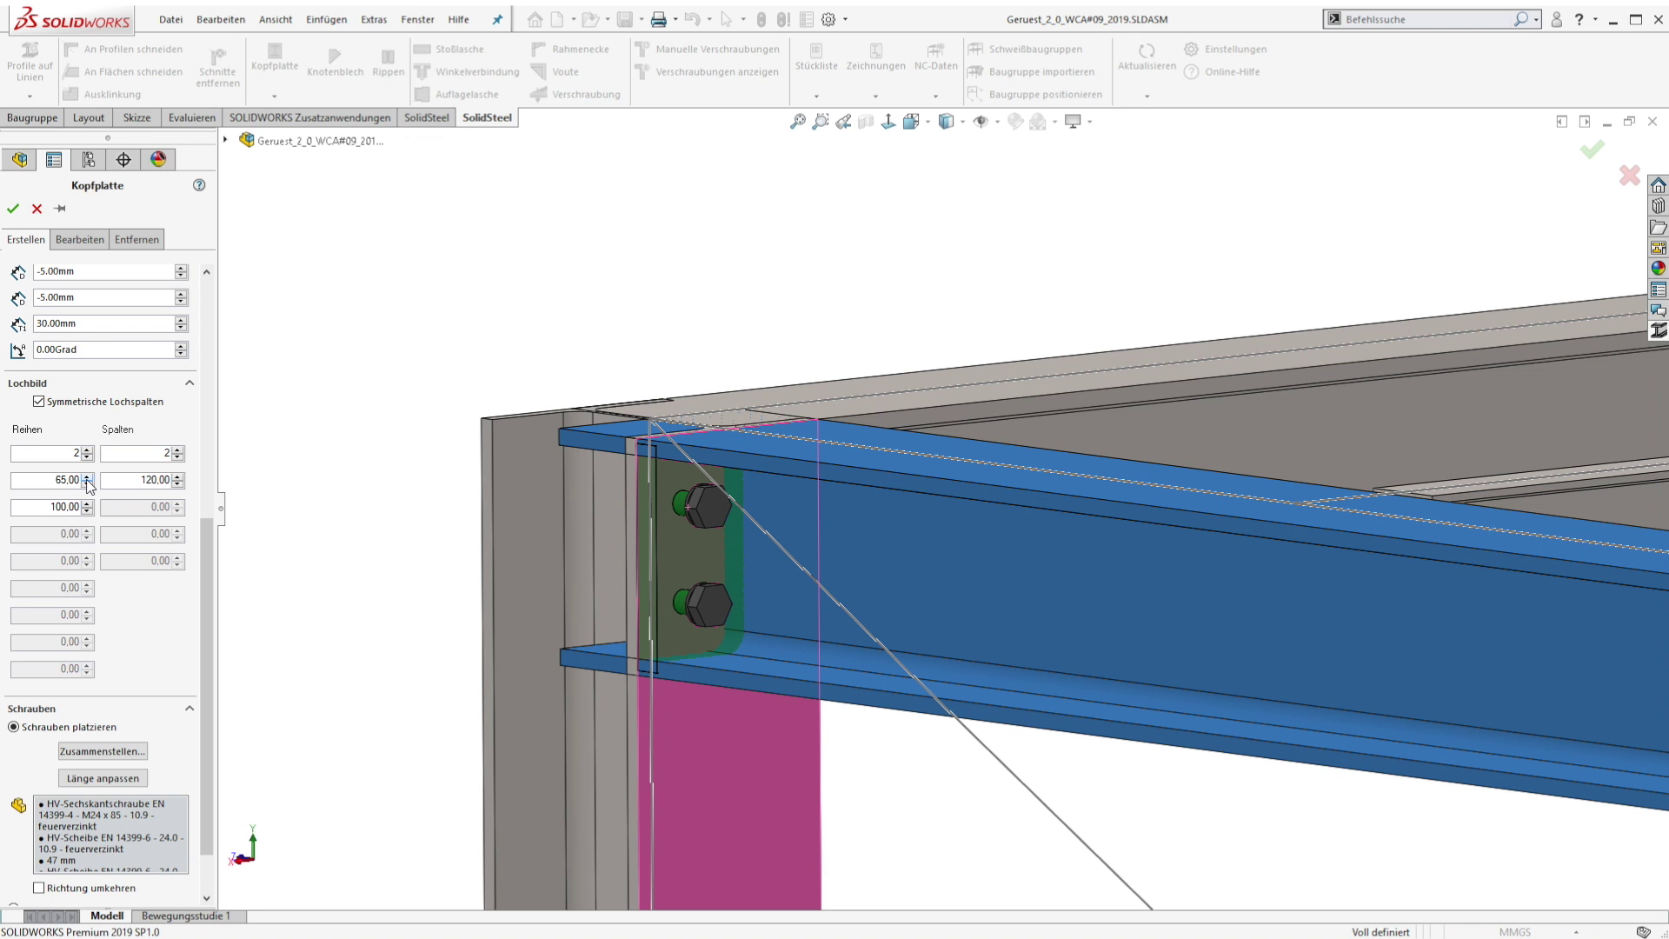
scroll(202, 581, "up", 6)
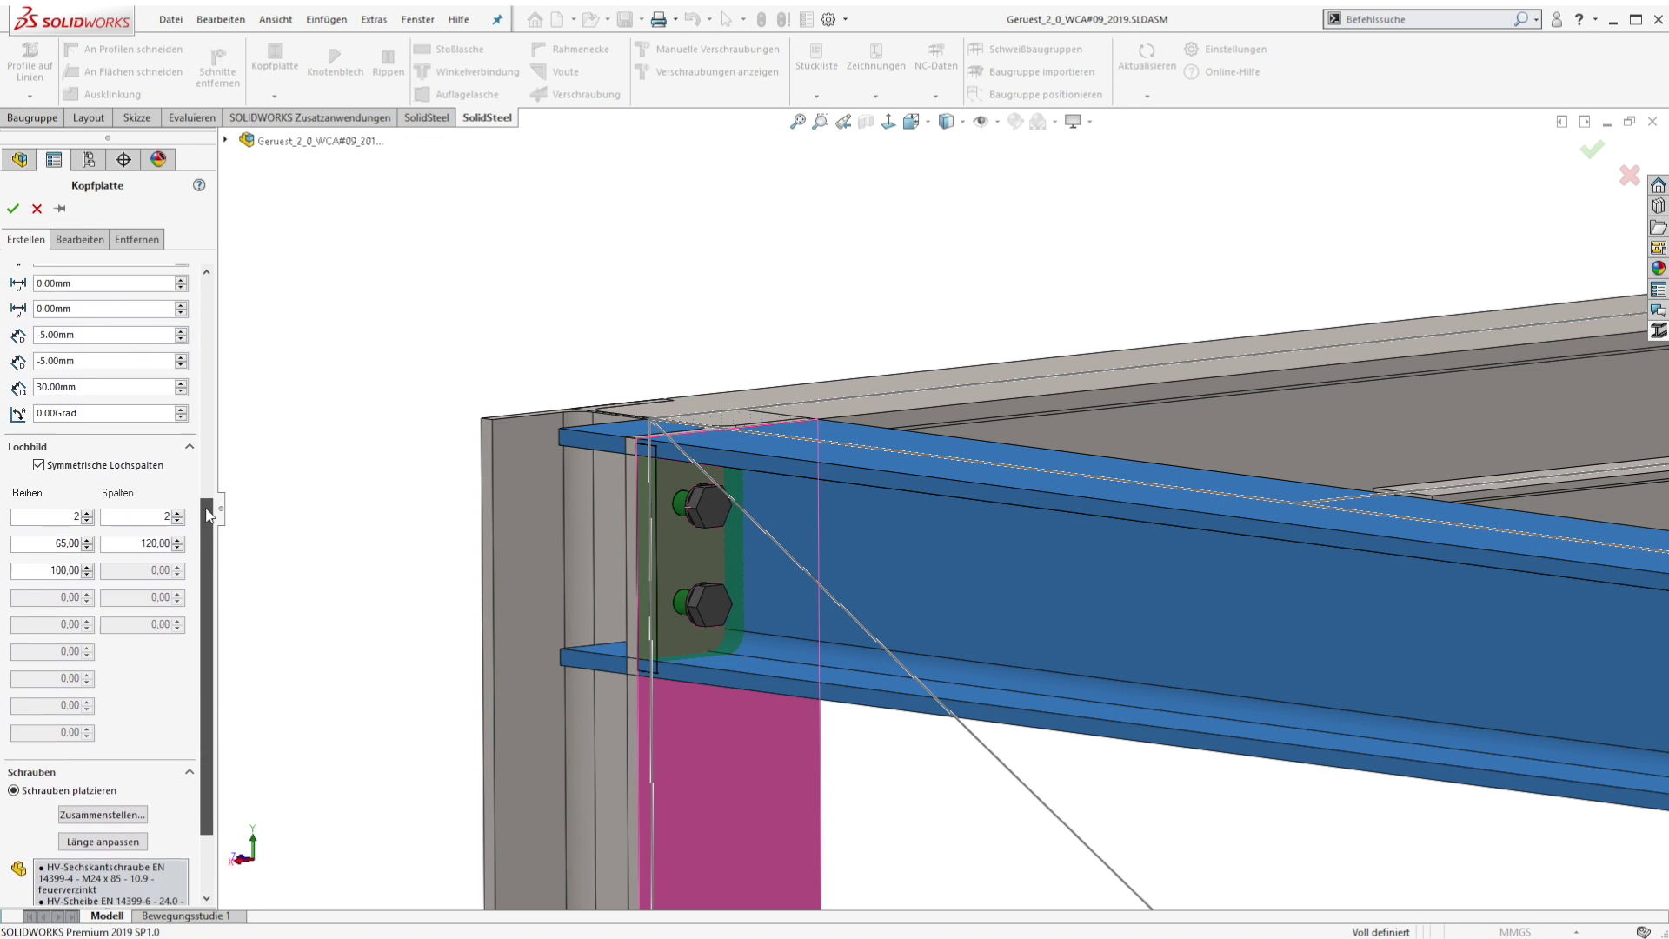
left_click(106, 470)
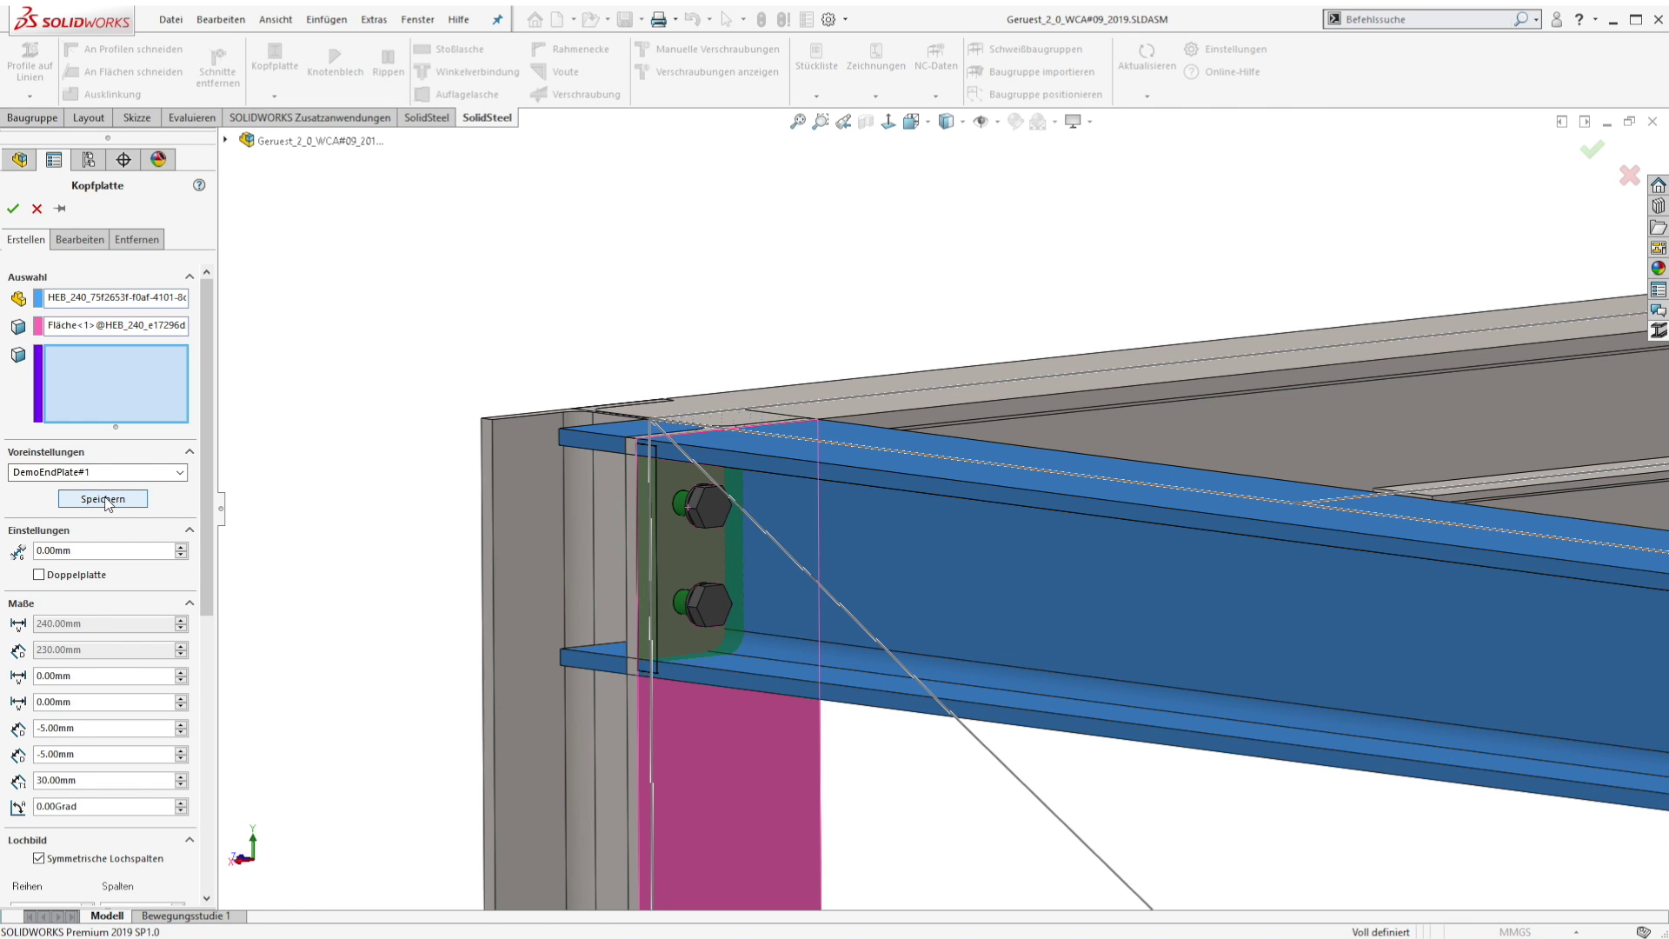
- Set the end plate's lower overhang to 250 mm
scroll(105, 522, "down", 5)
left_click_drag(78, 519, 3, 513)
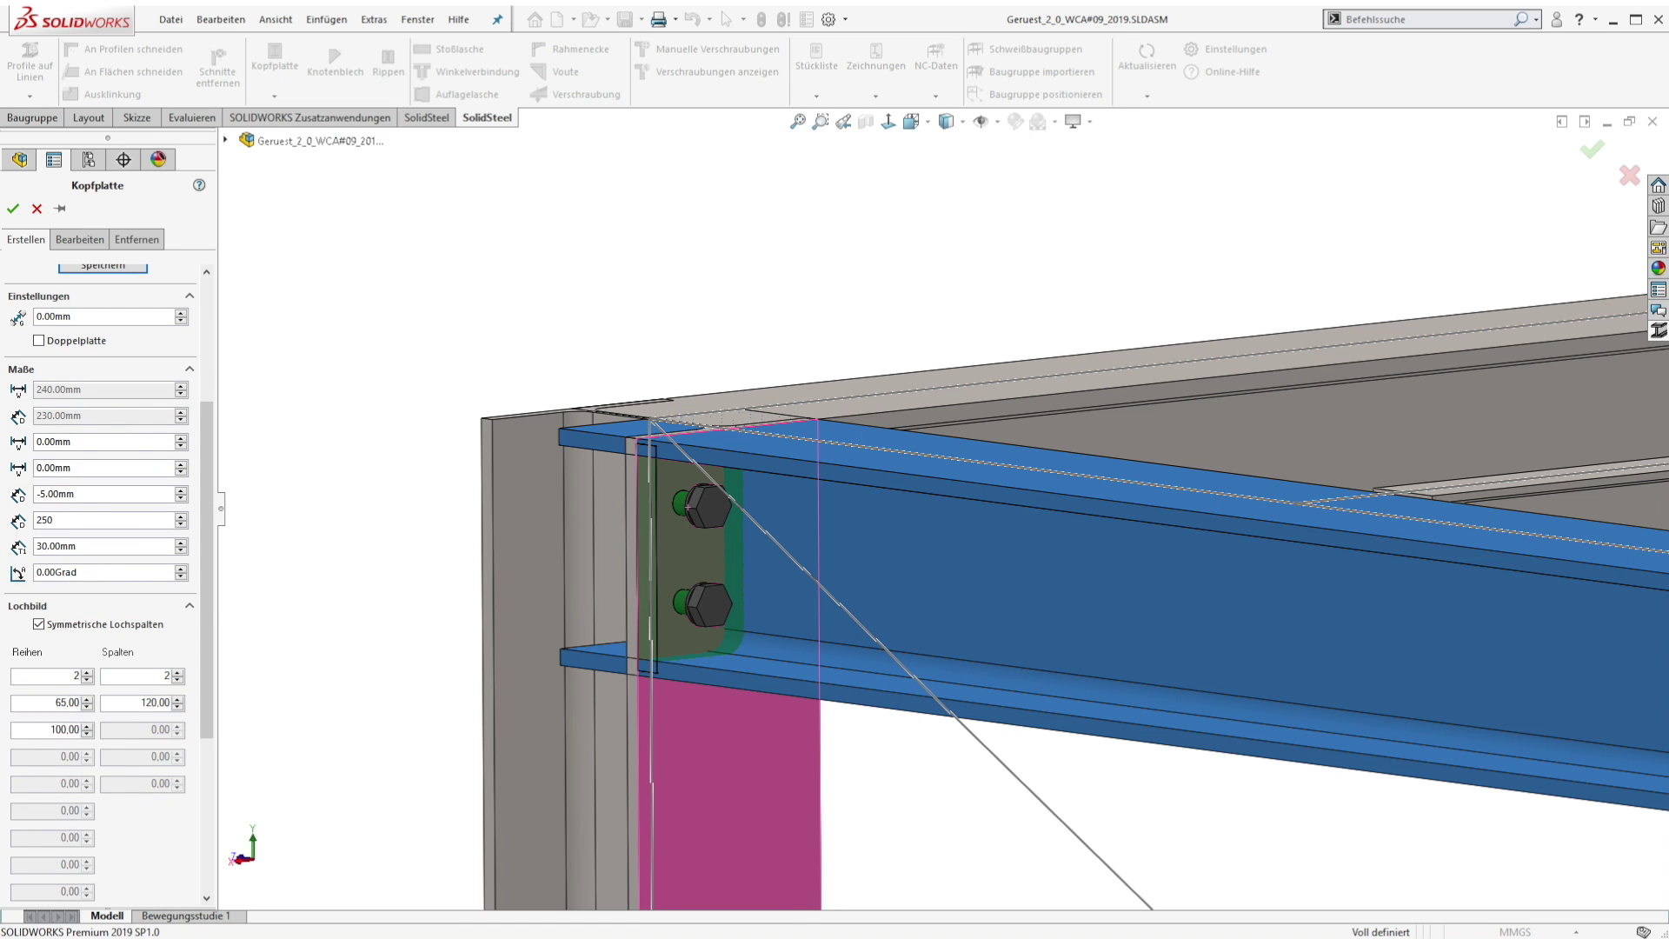
type("250")
key("Return")
- Set the hole pattern to 4 rows with row distances of 65, 100, 120 and 100 mm
left_click_drag(205, 422, 206, 573)
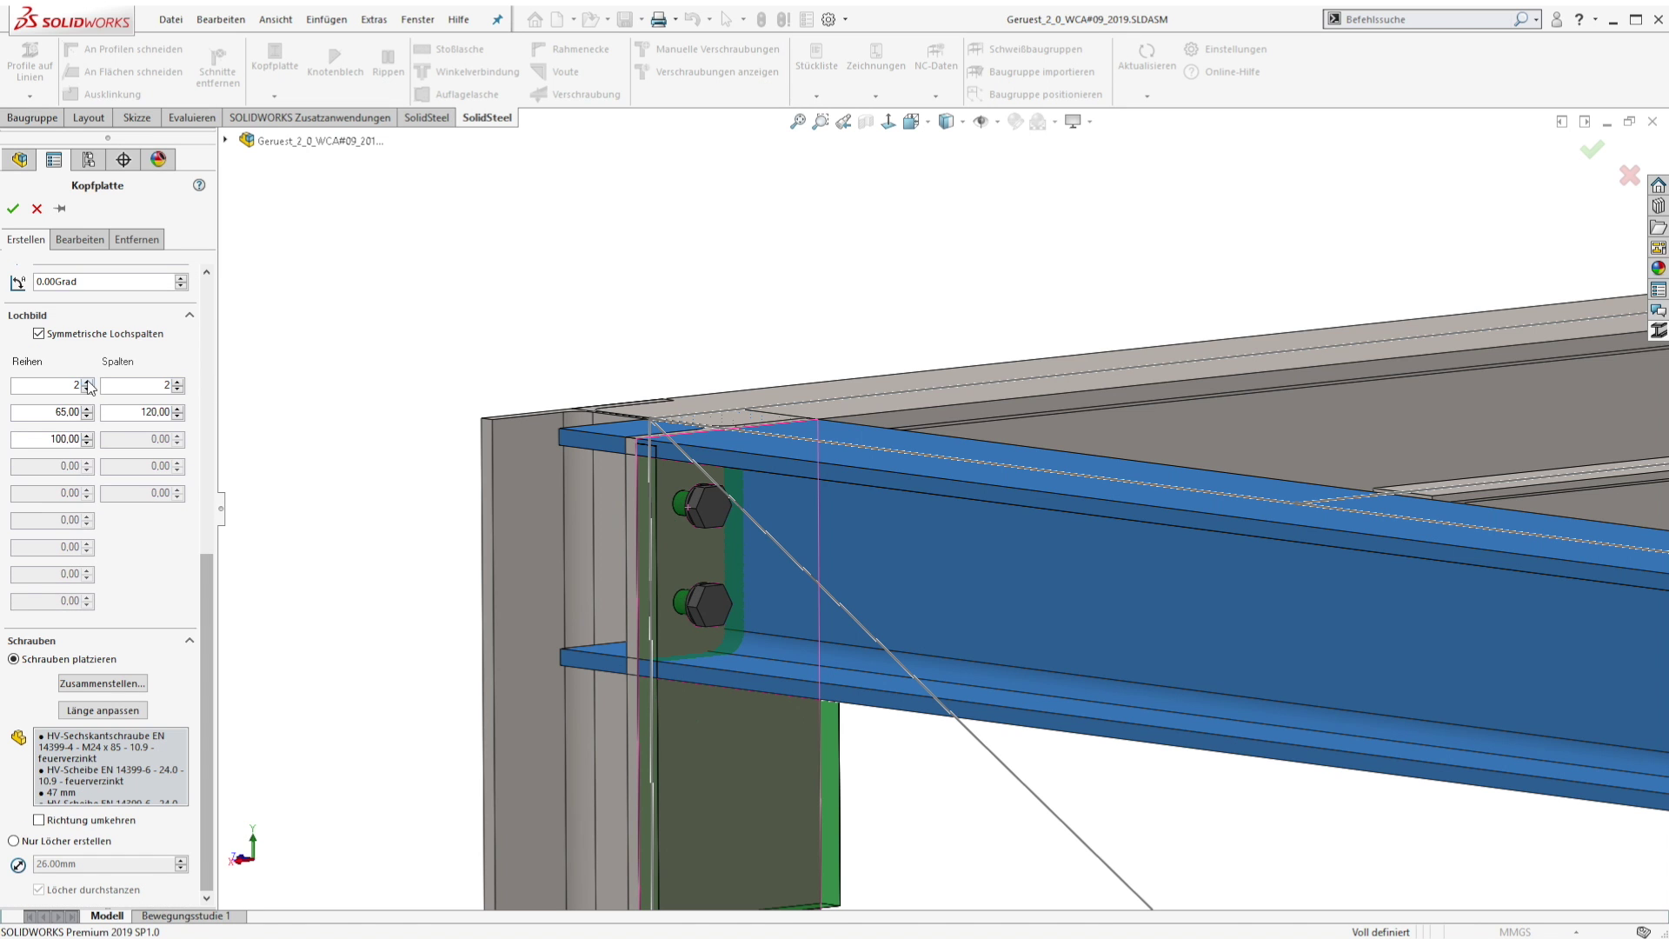
left_click(87, 382)
left_click(87, 382)
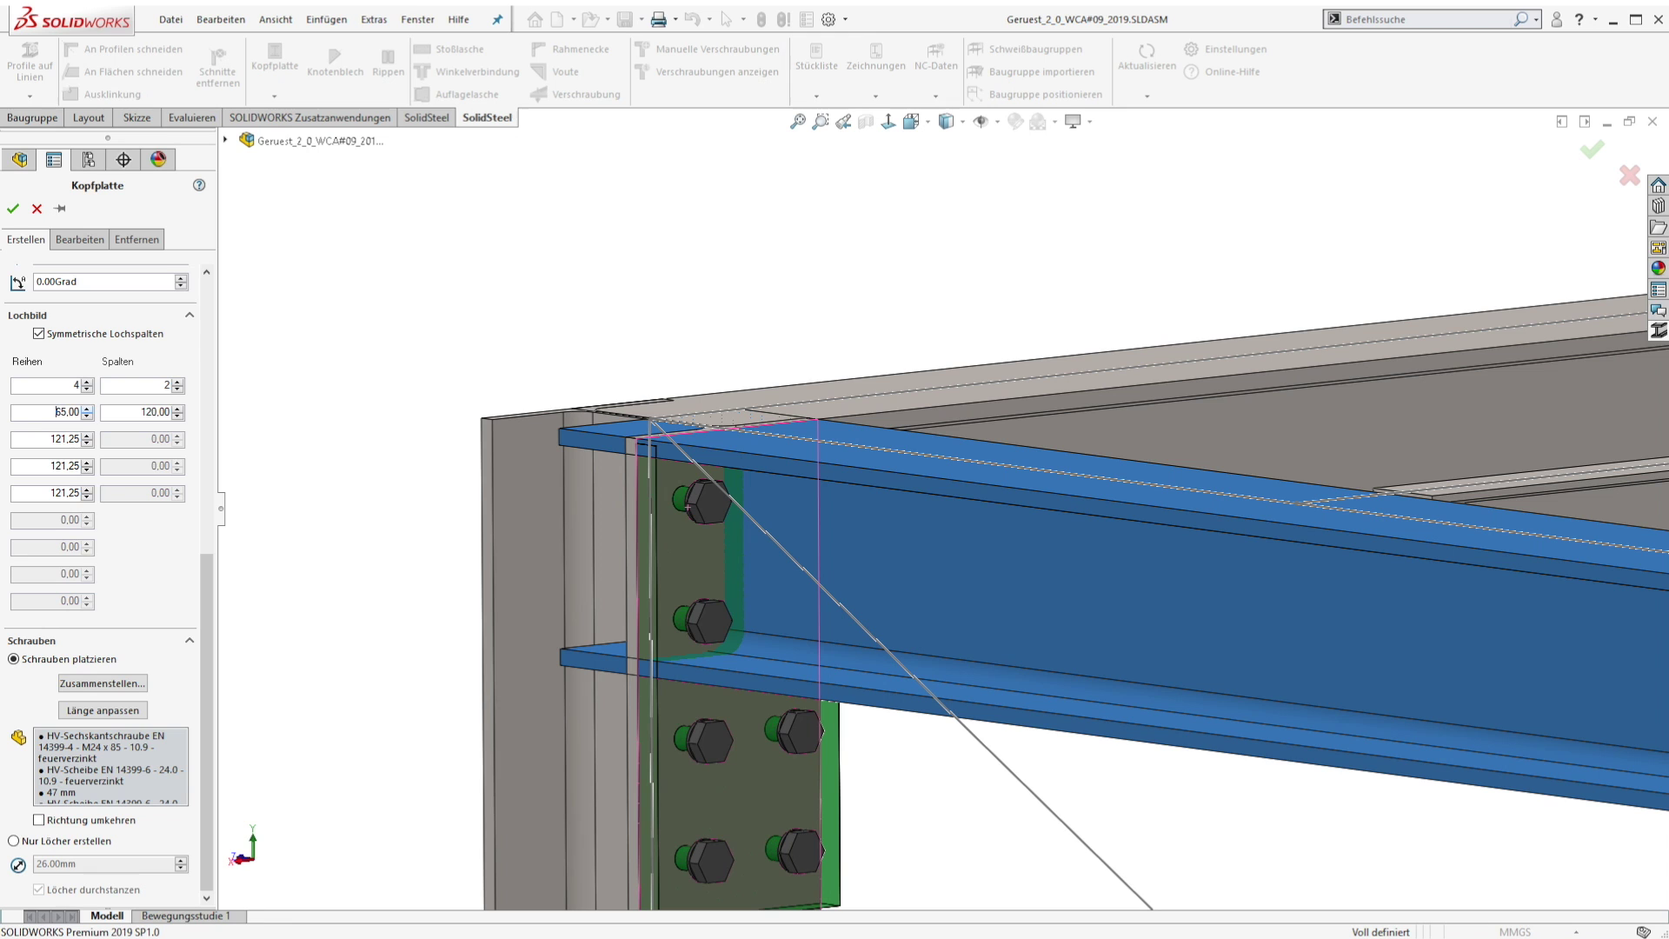
key("Return")
double_click(70, 440)
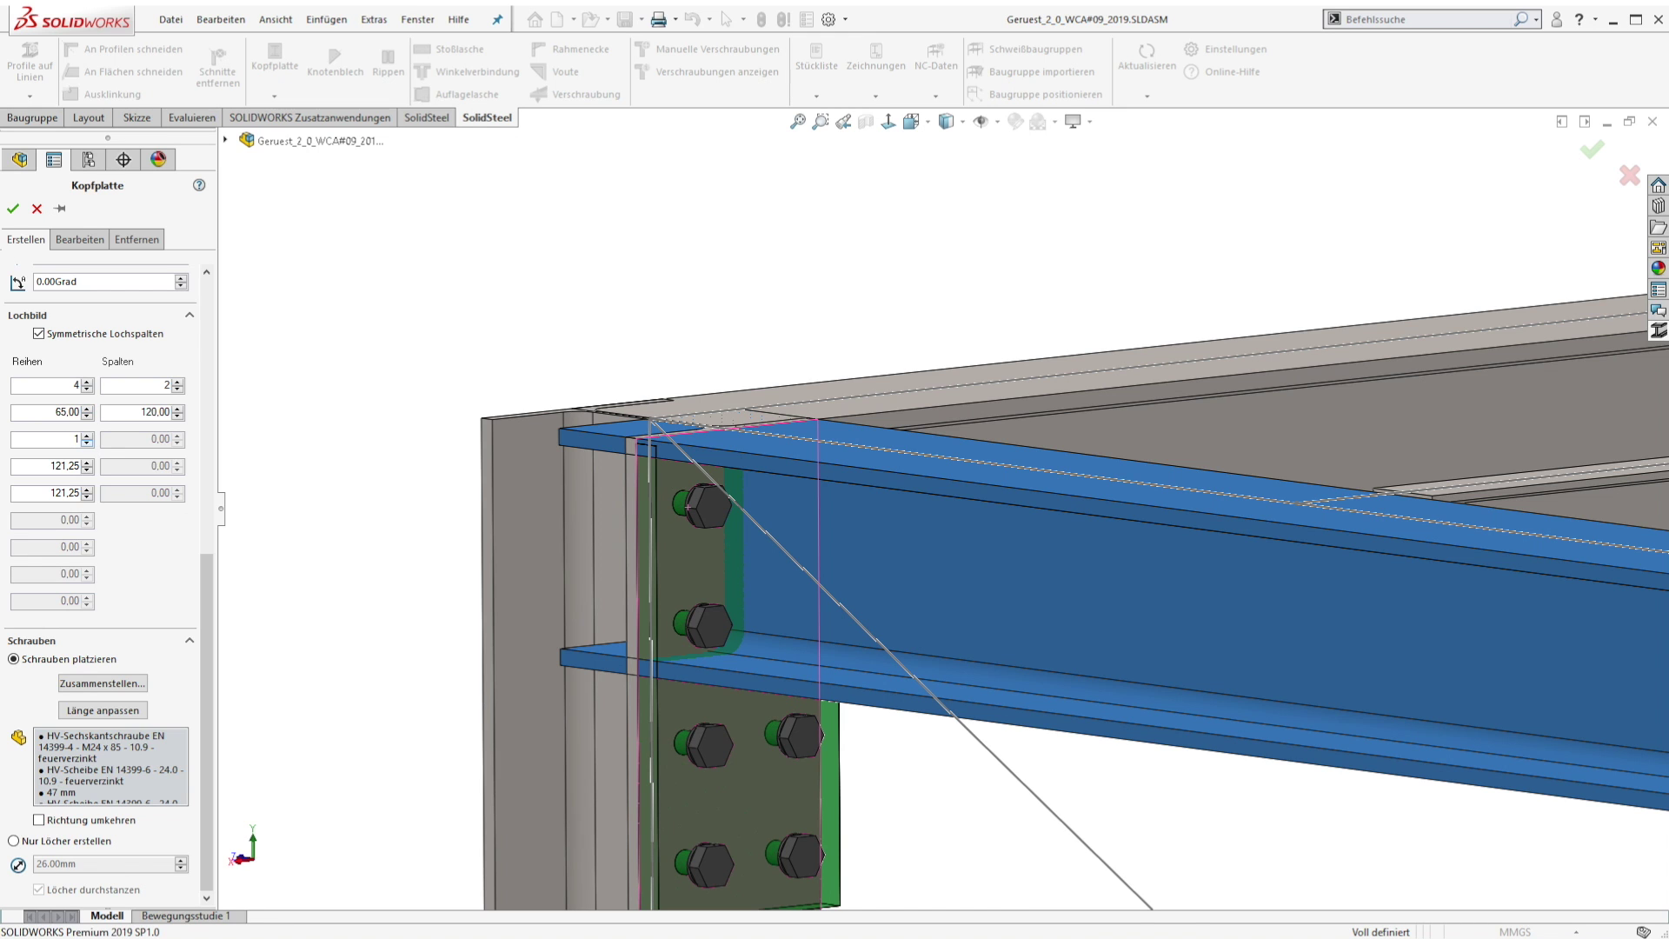
left_click(88, 467)
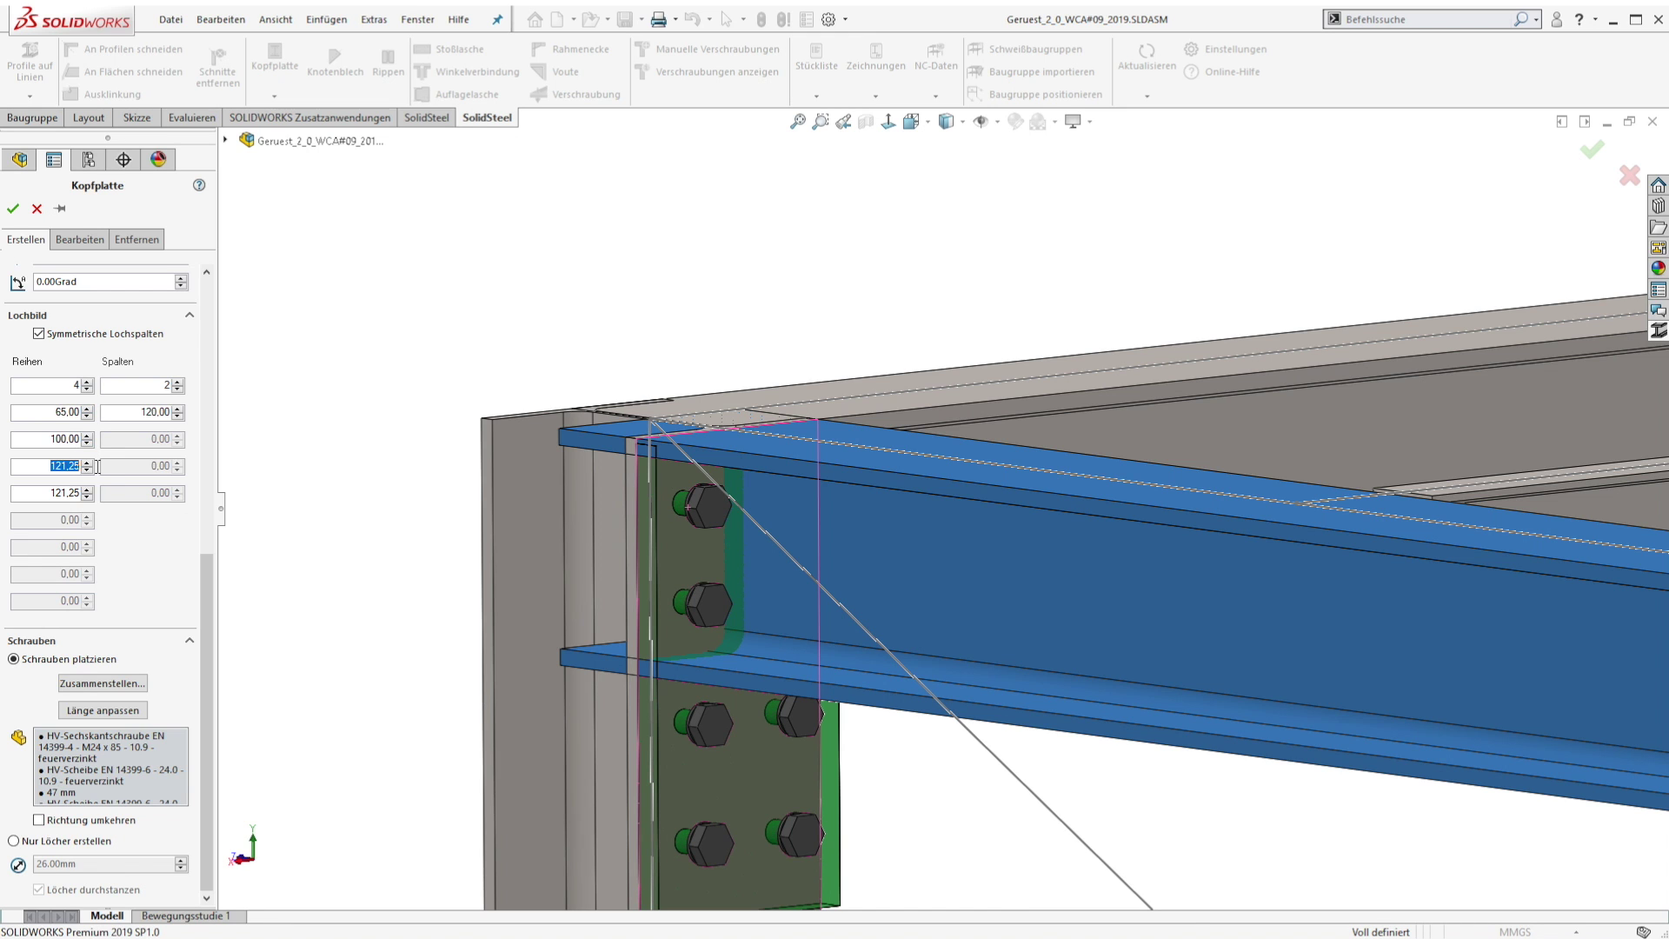
type("120")
key("Return")
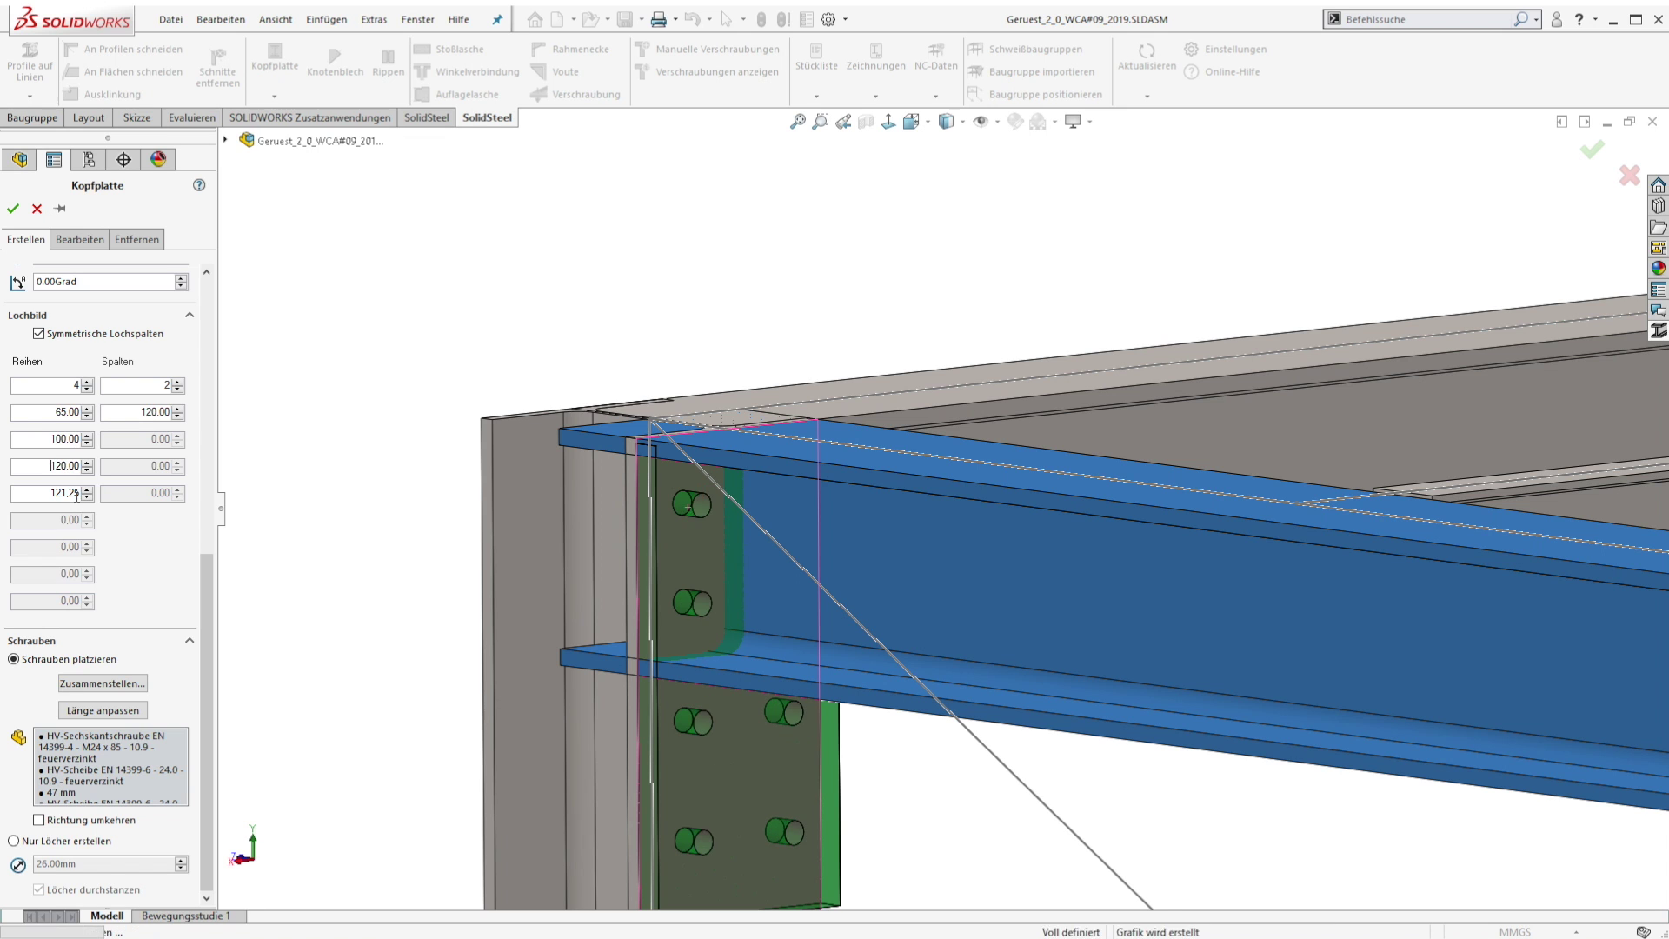
left_click(87, 493)
type("100")
key("Return")
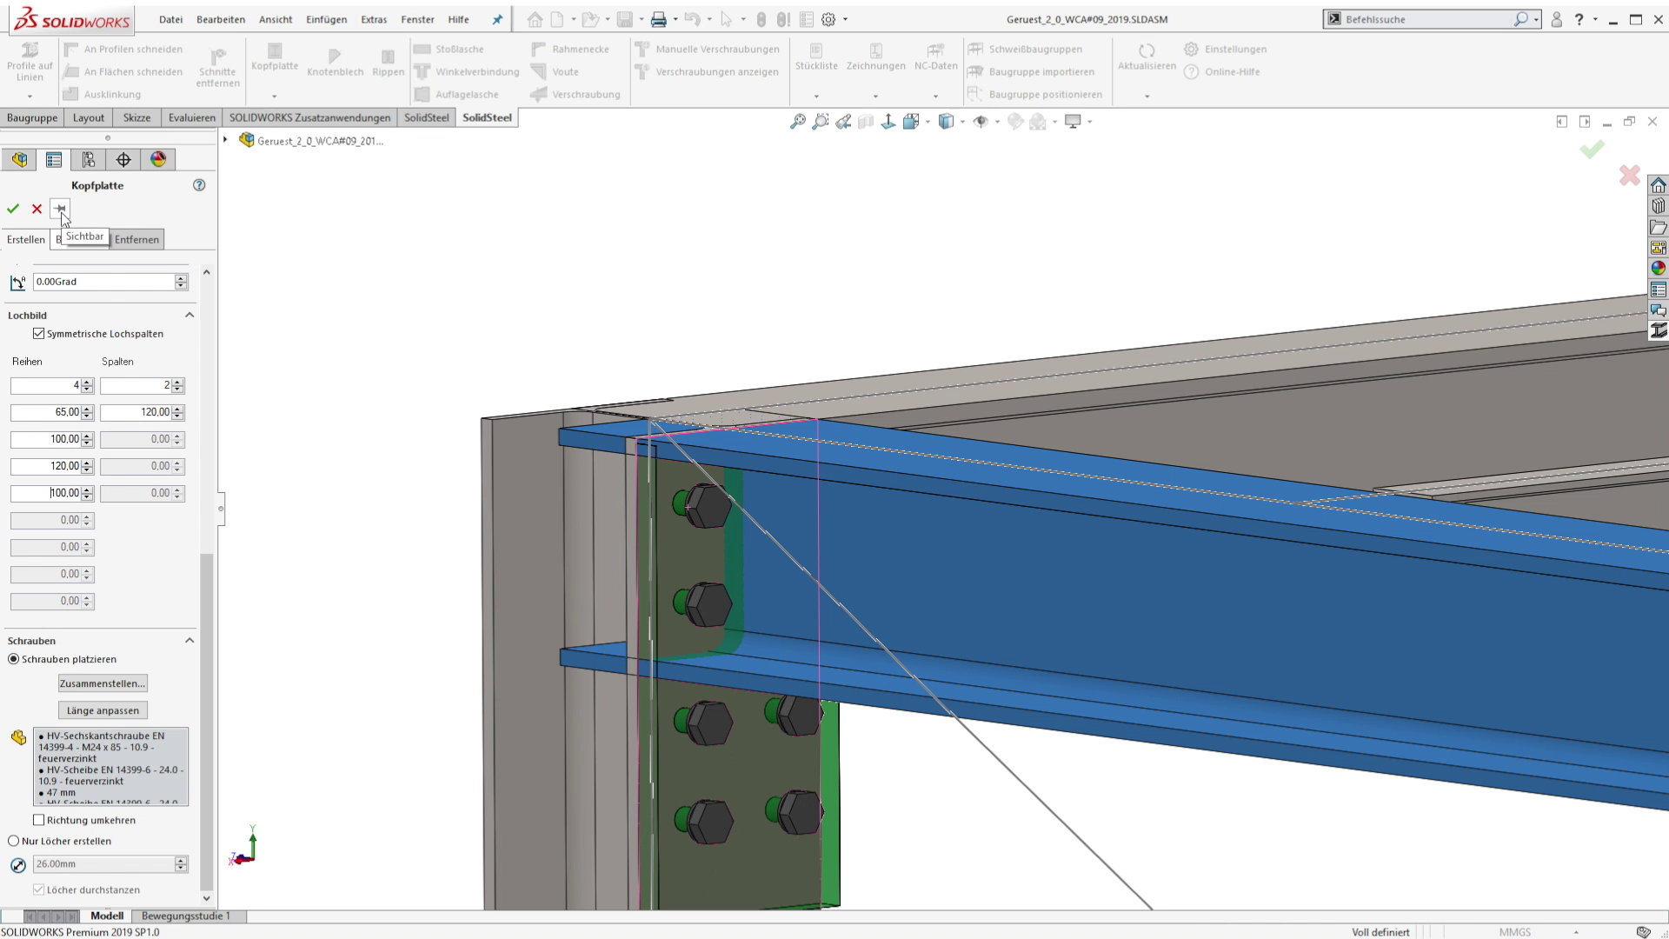
- Save the end plate settings as preset DemoEndPlate#2 and create the plate, keeping the command open
left_click_drag(201, 614, 201, 356)
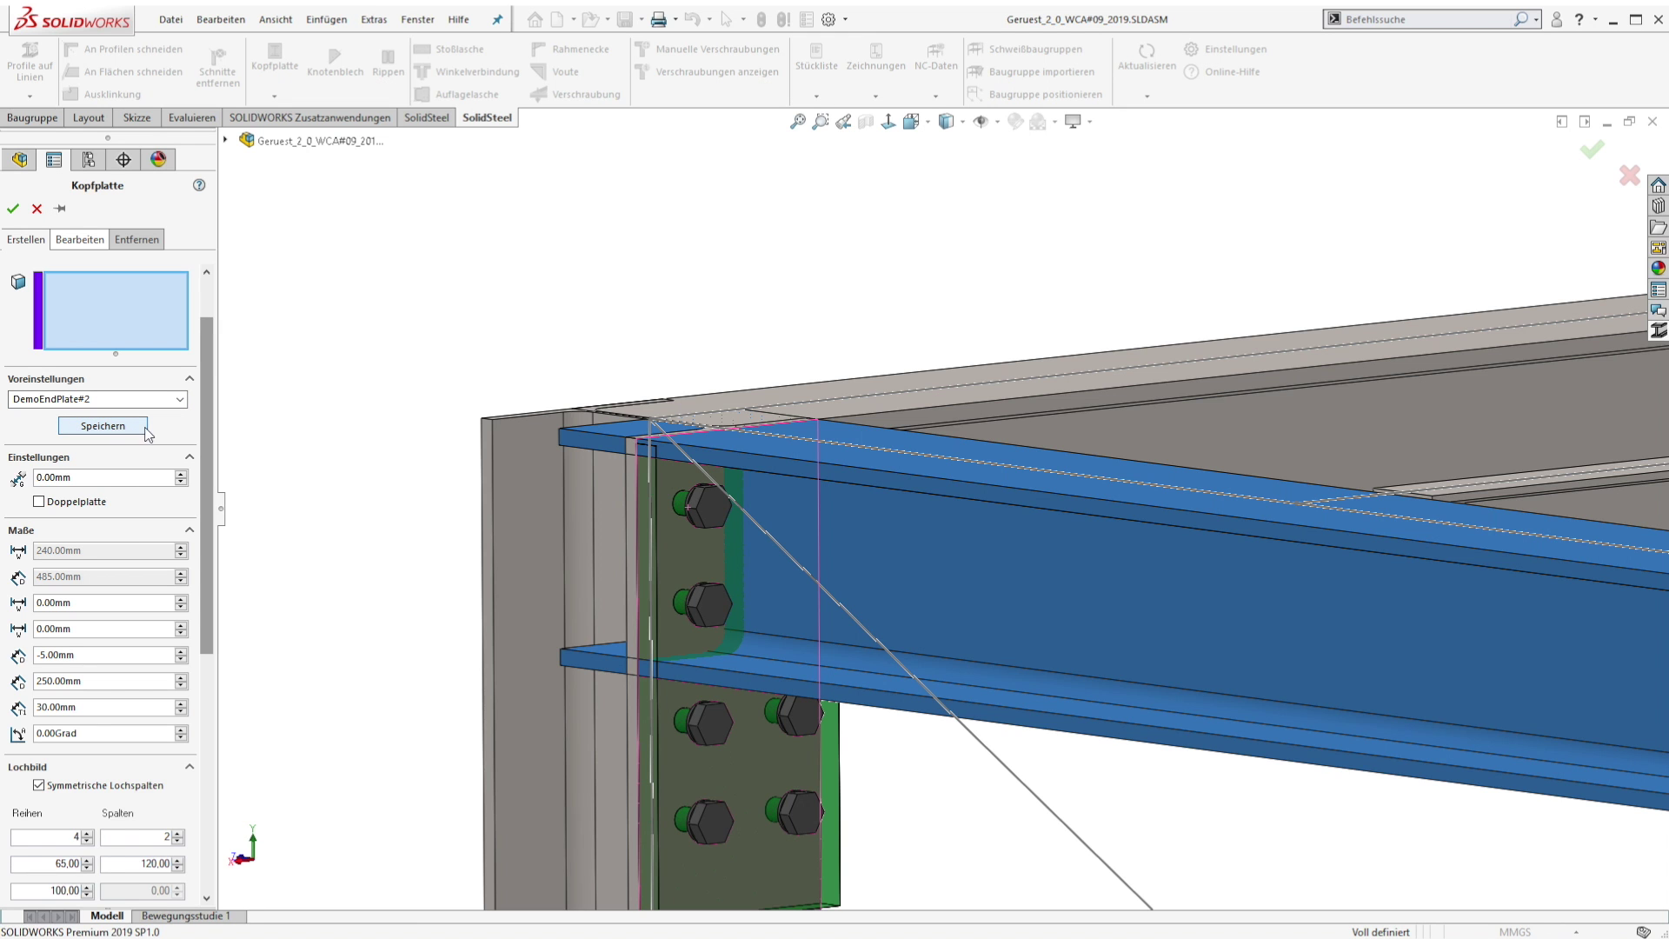
left_click_drag(208, 425, 211, 368)
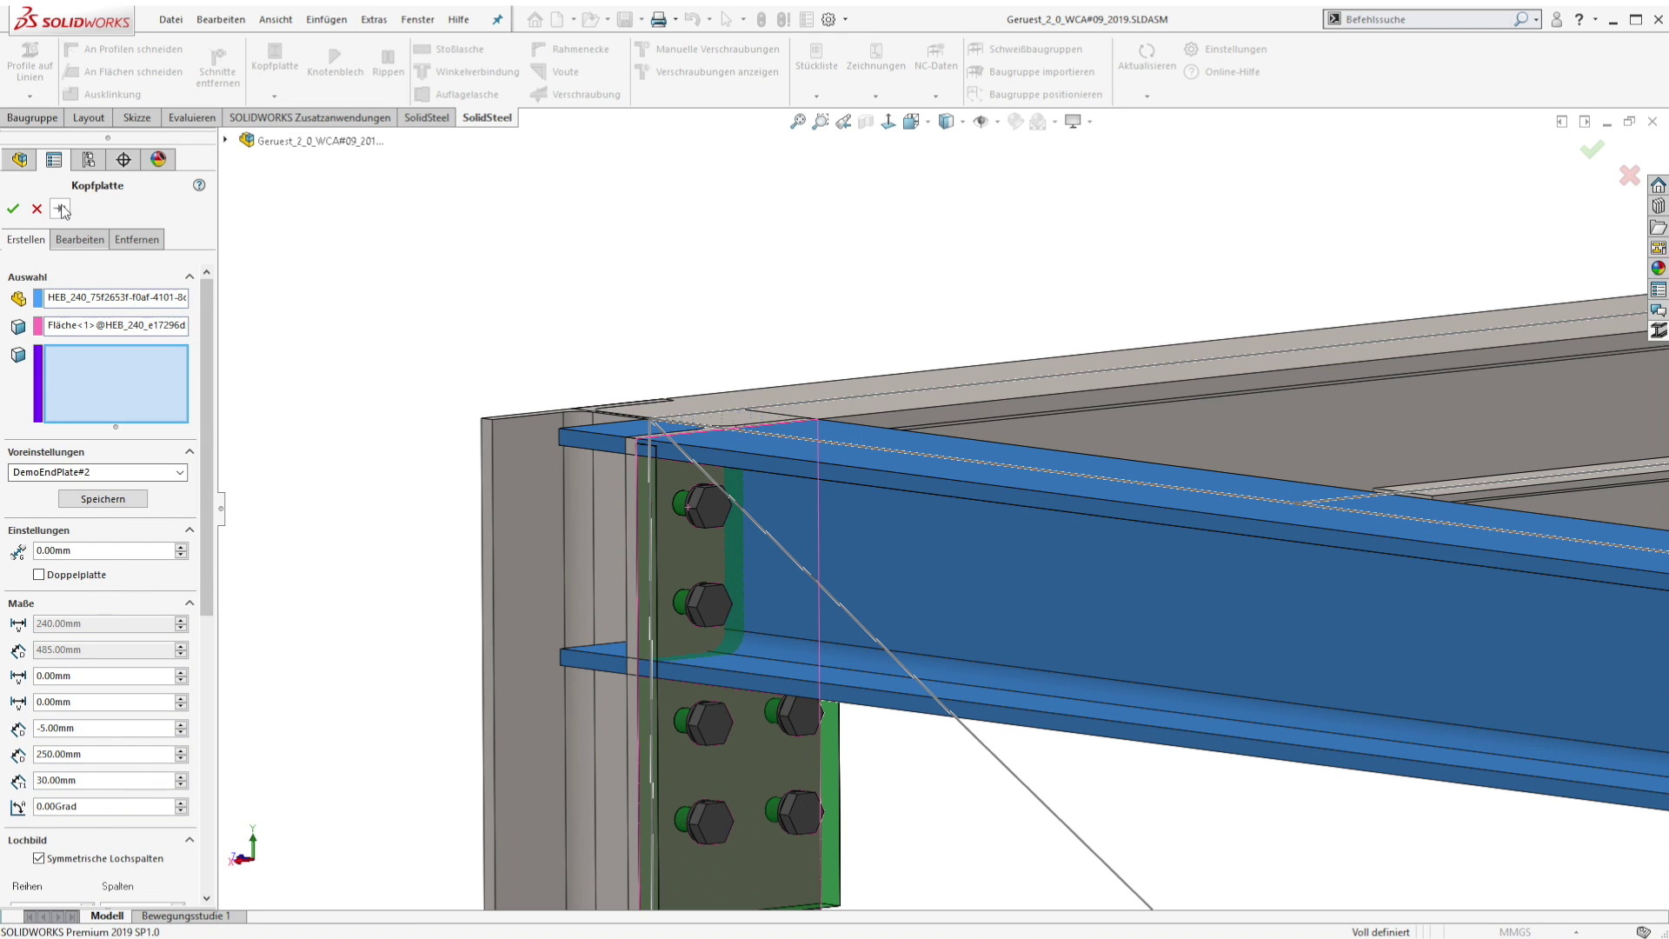
left_click(13, 210)
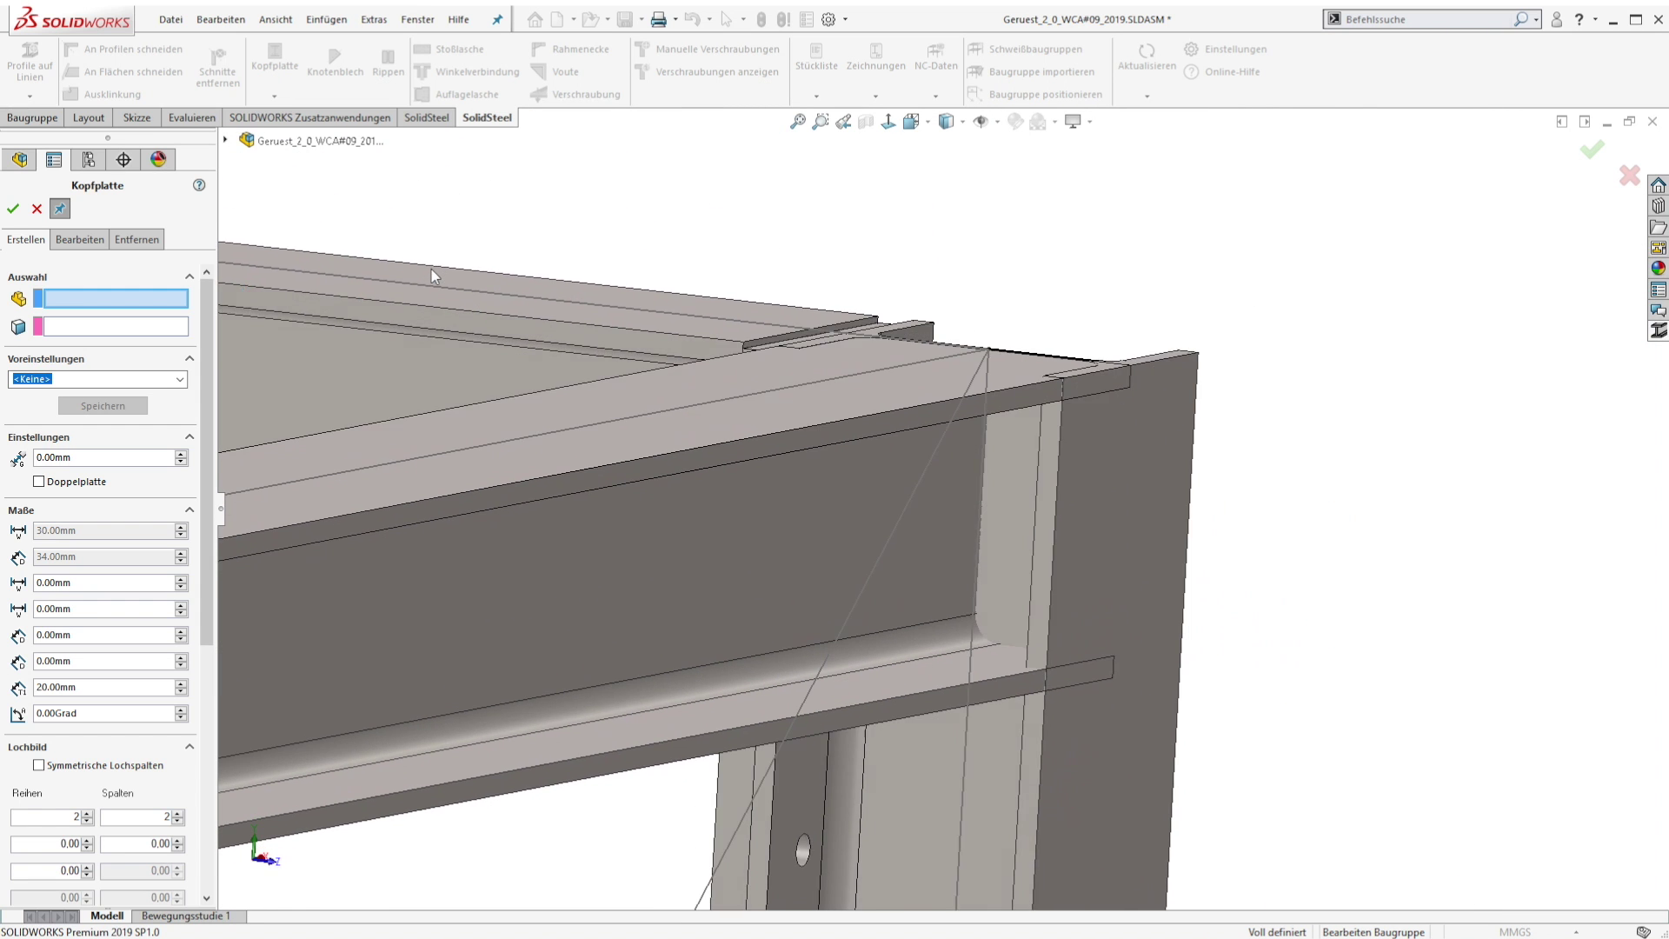
- Create a double end plate from preset DemoEndPlate#1 between the selected HEB 240 beam and the adjoining column face
left_click(678, 332)
left_click(973, 346)
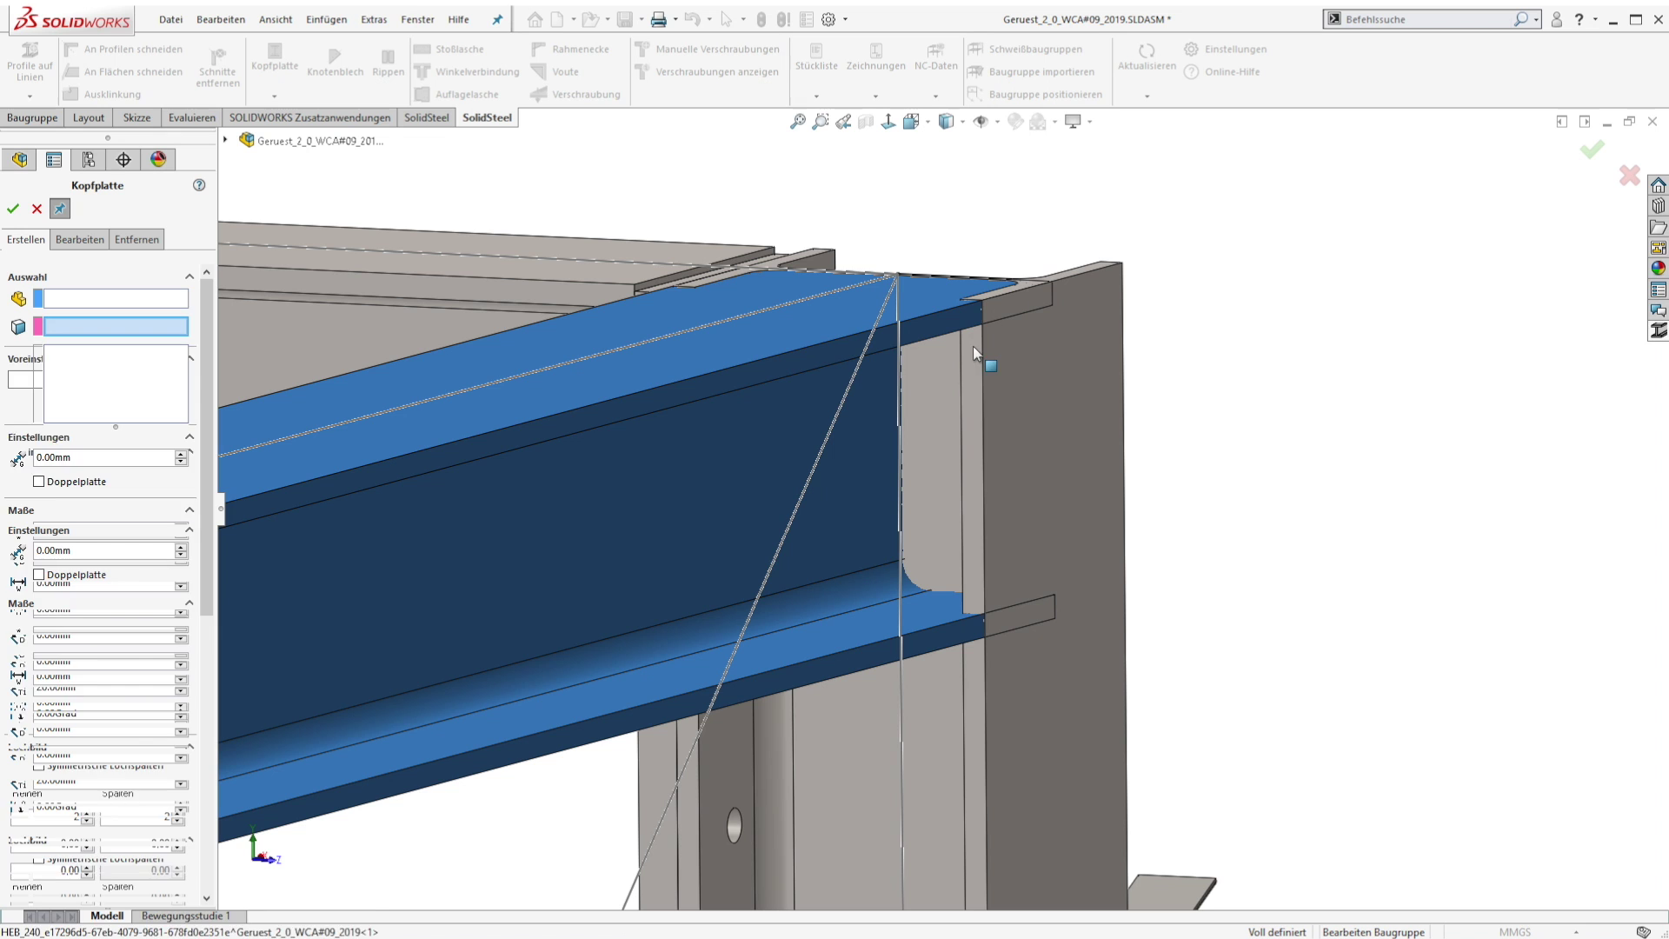
left_click(38, 575)
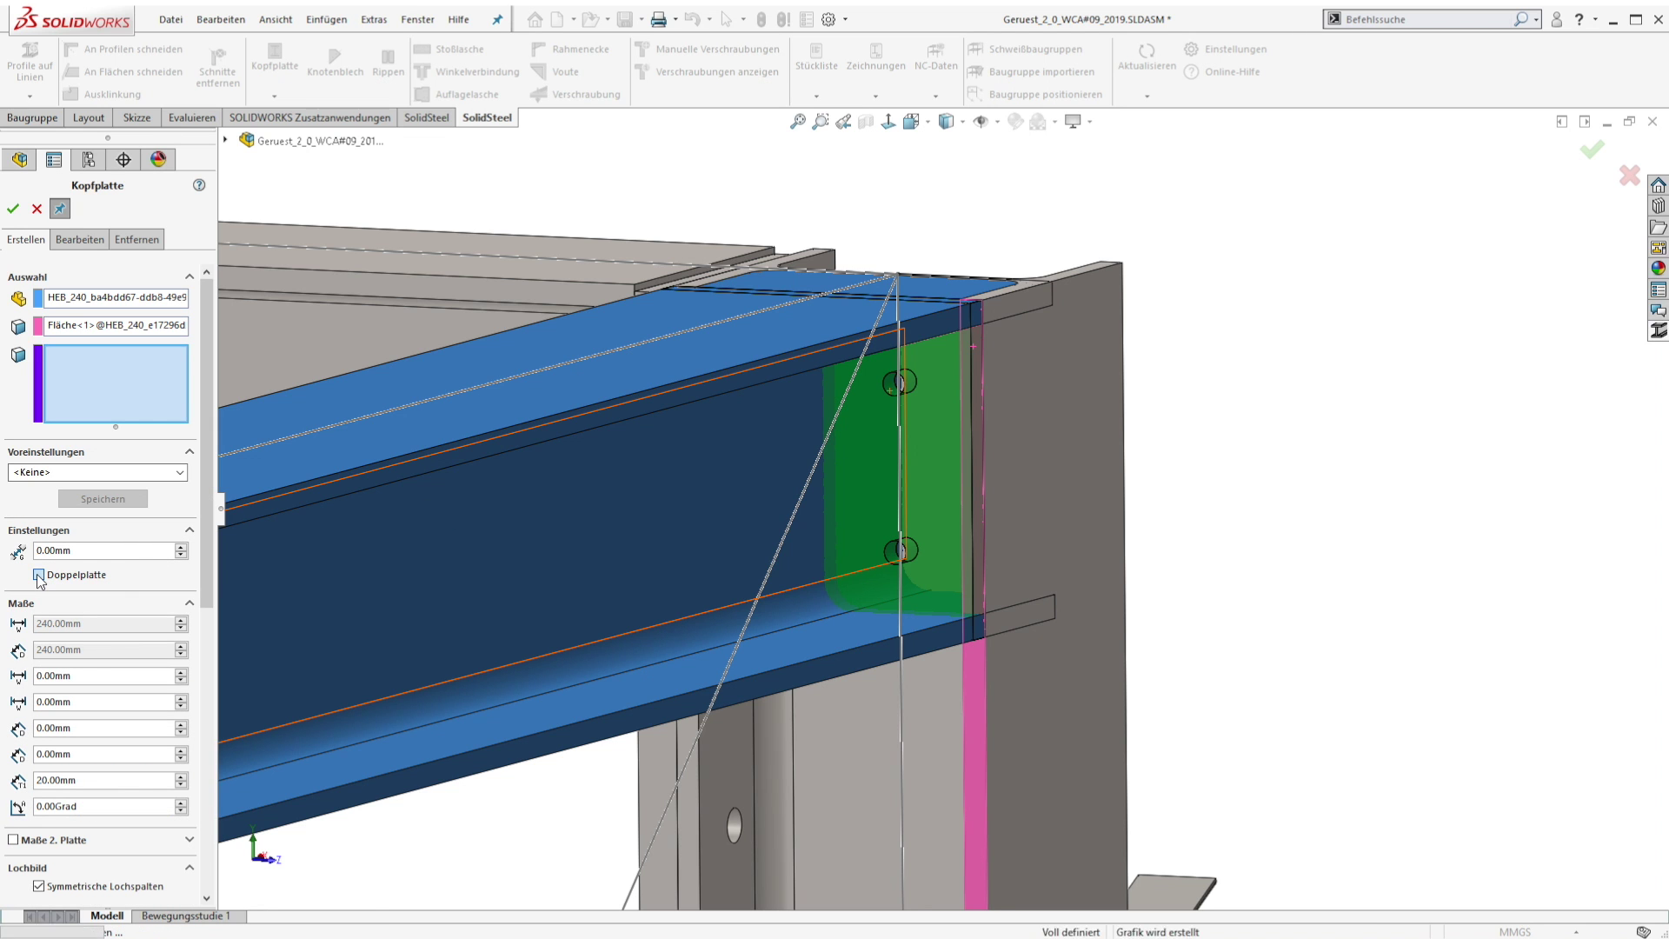
left_click(180, 472)
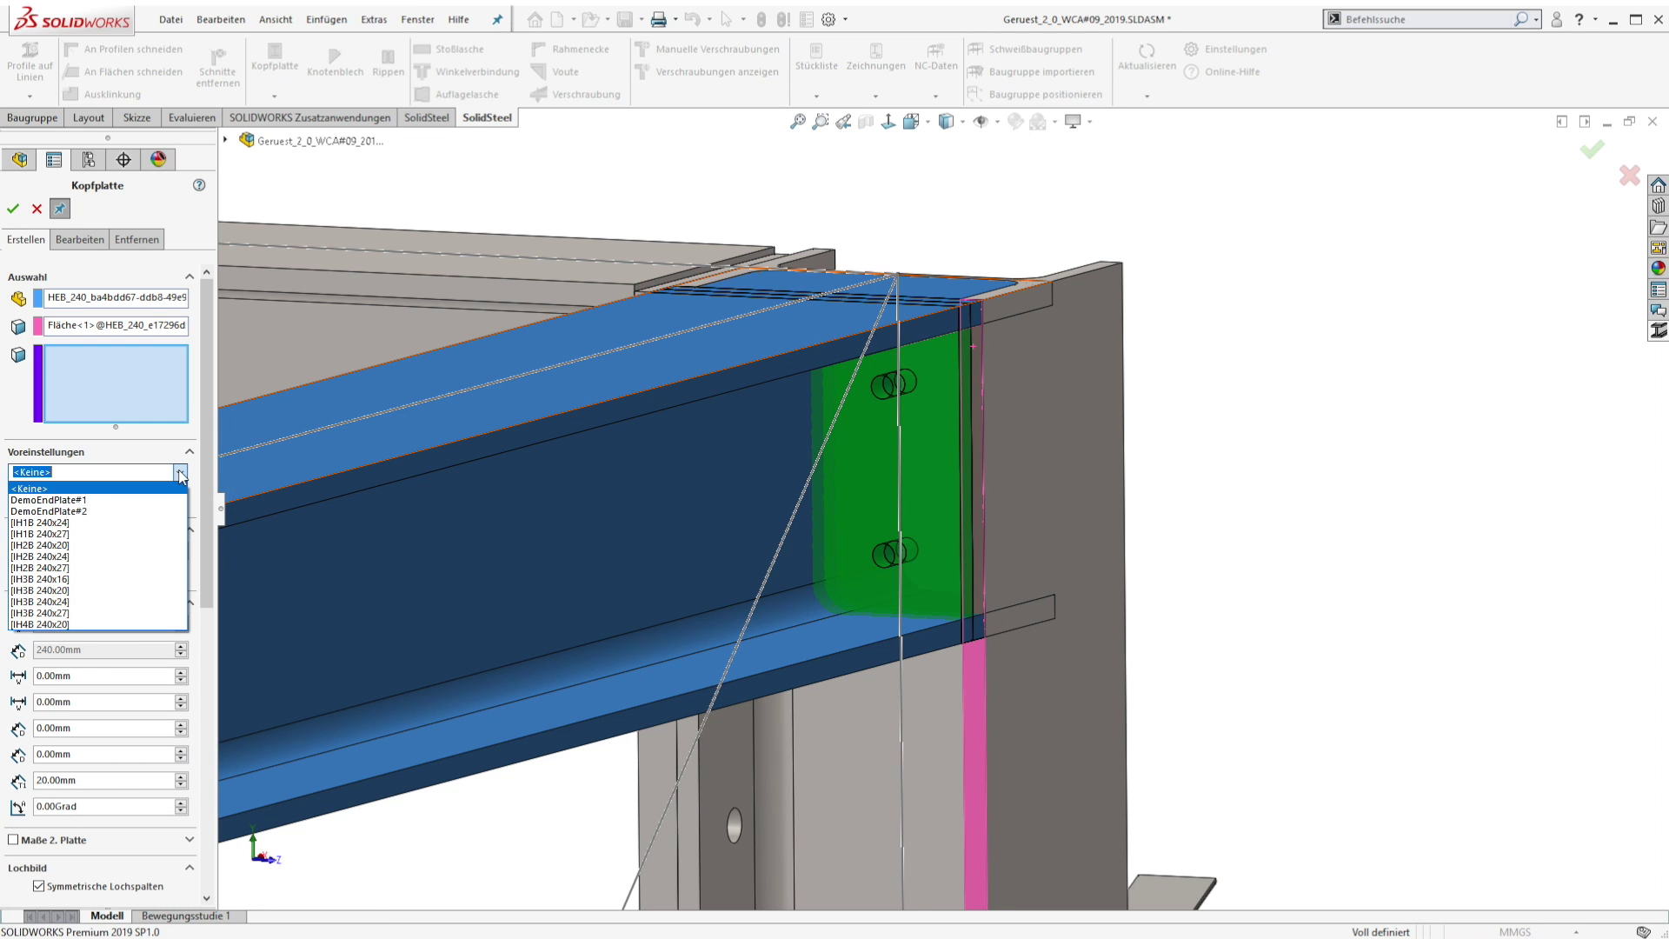
left_click(65, 500)
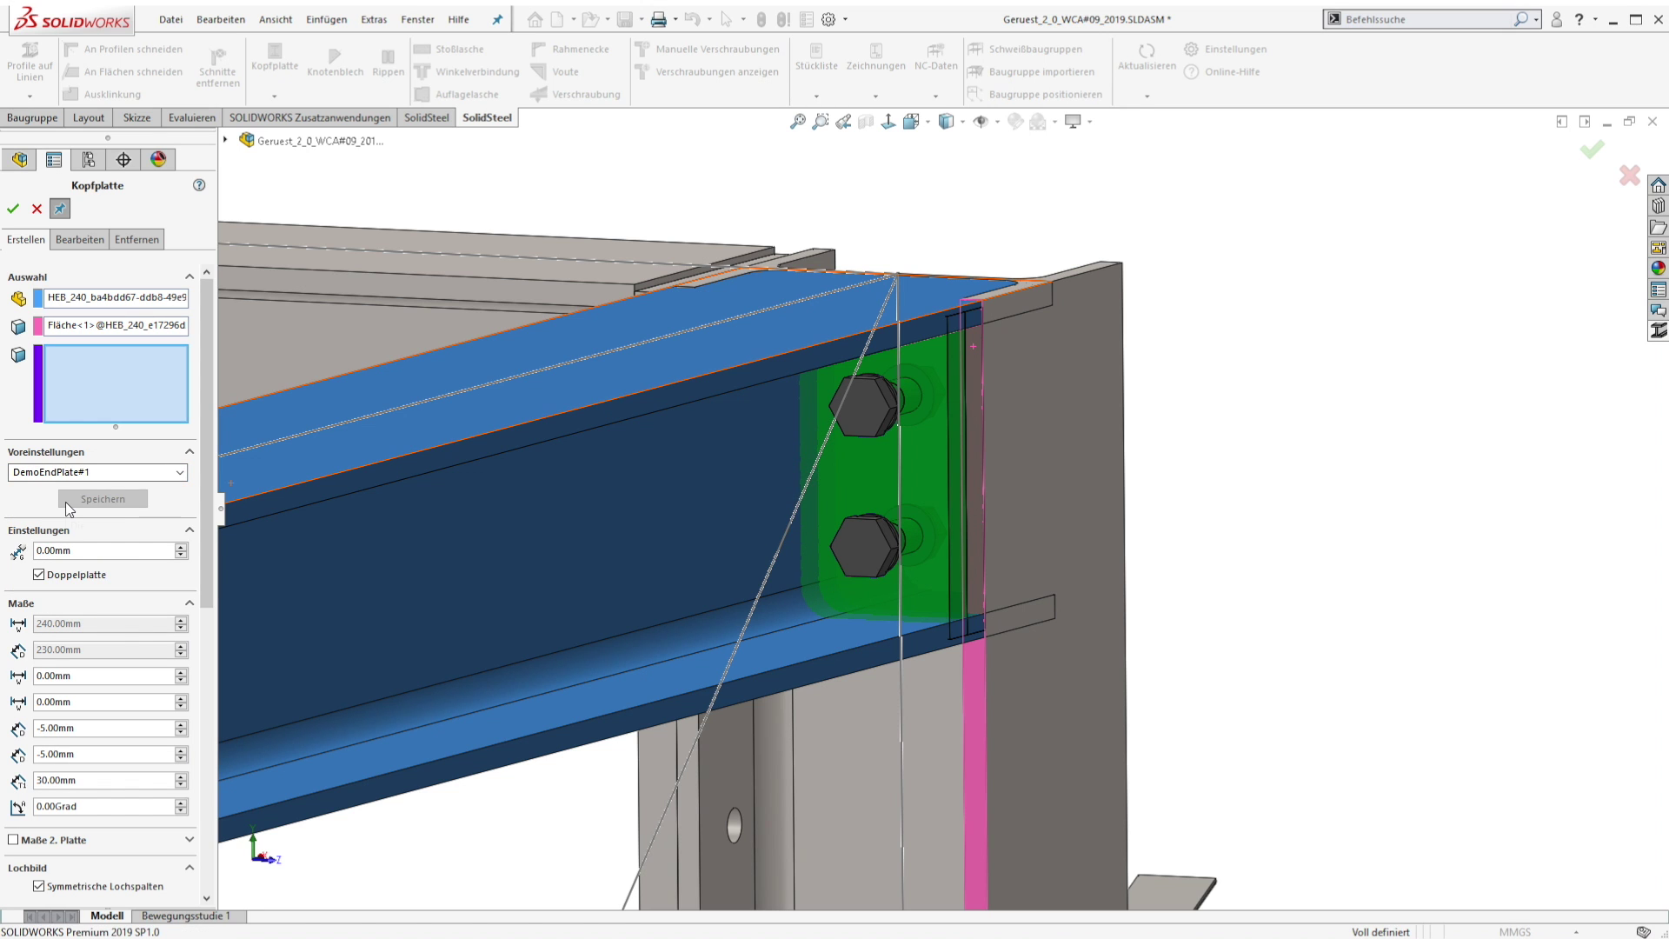
left_click(13, 209)
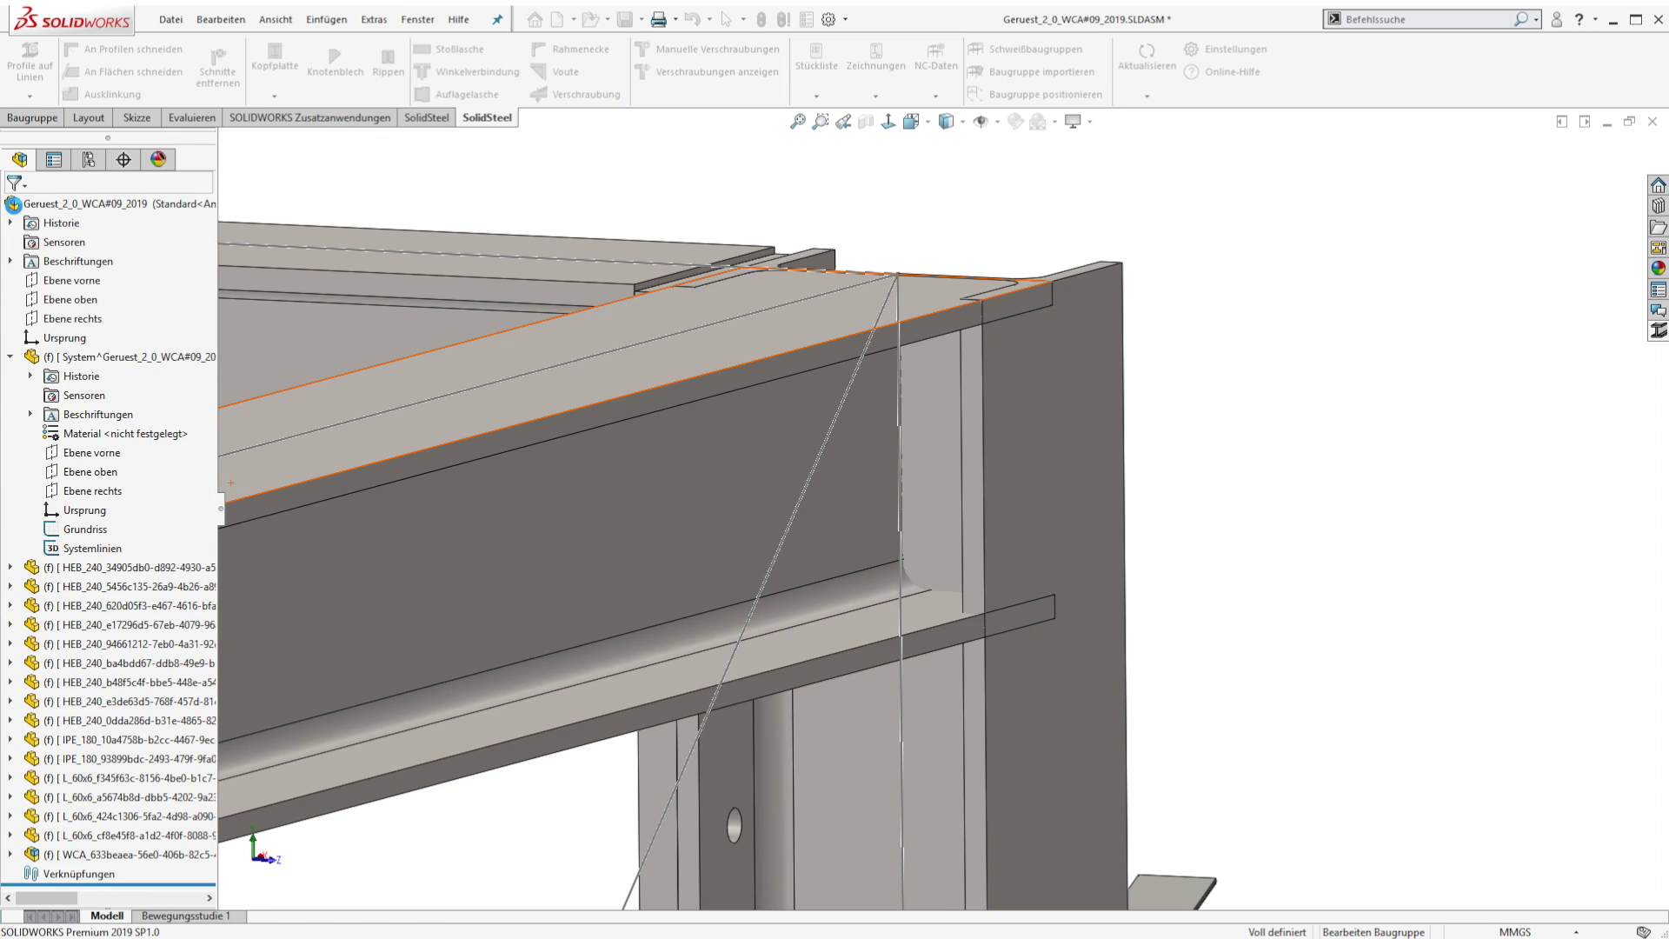
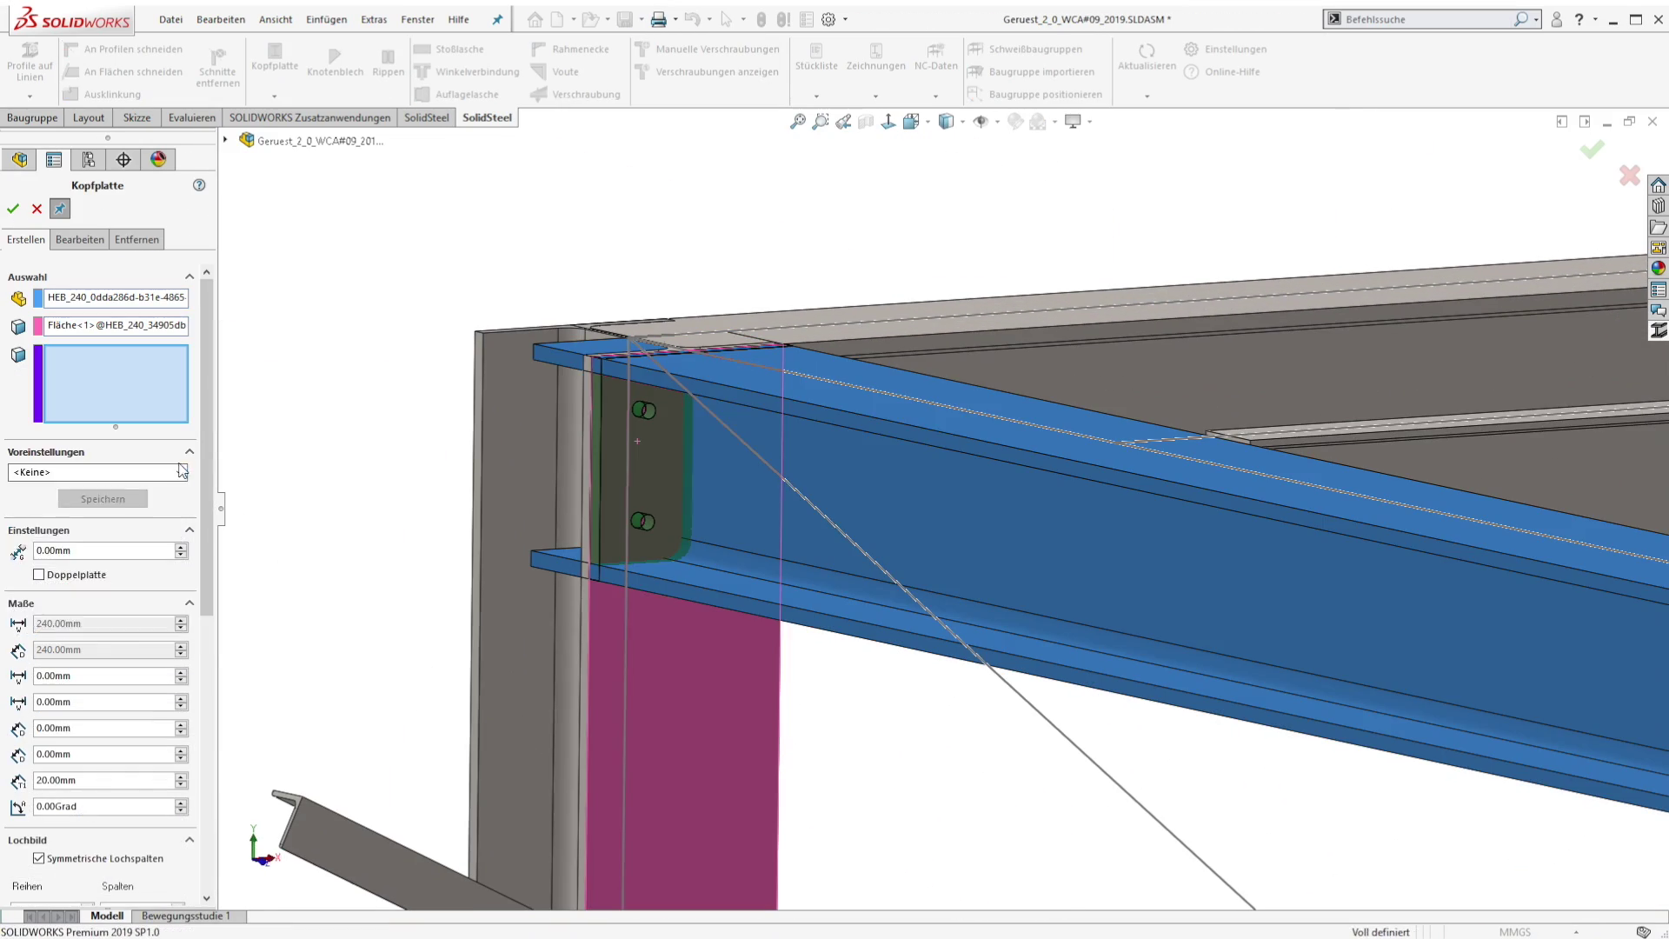
- Create an end plate from preset DemoEndPlate#2 on the next HEB 240 beam and a double plate from DemoEndPlate#1 on the following one
left_click(96, 472)
left_click(54, 511)
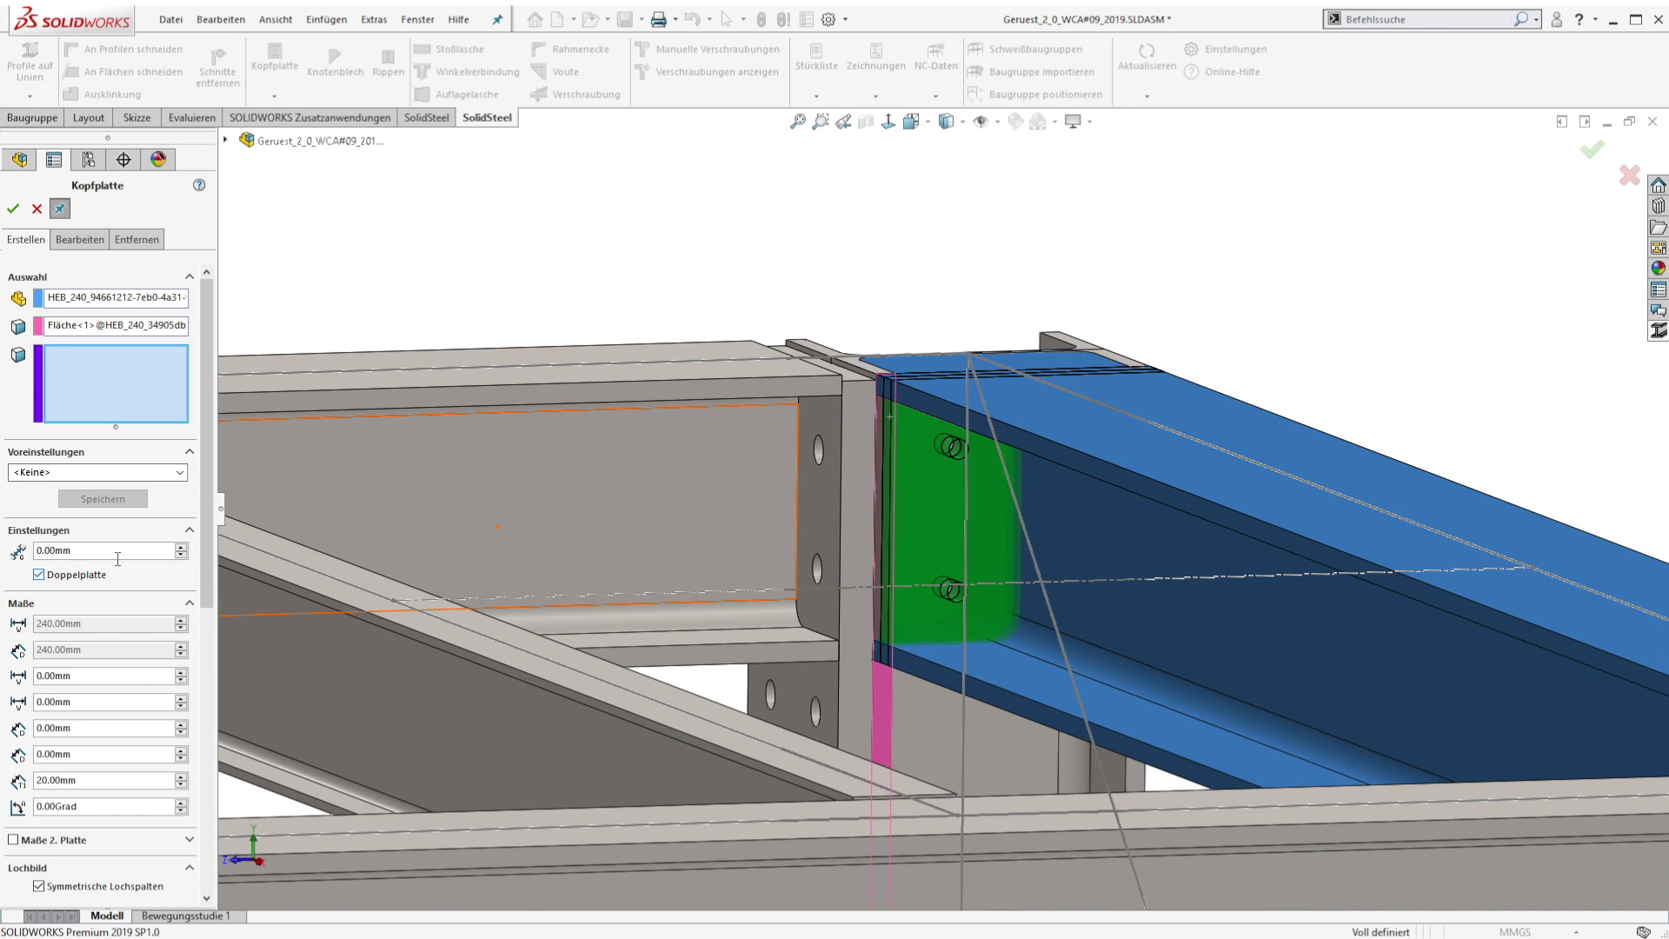
left_click(45, 501)
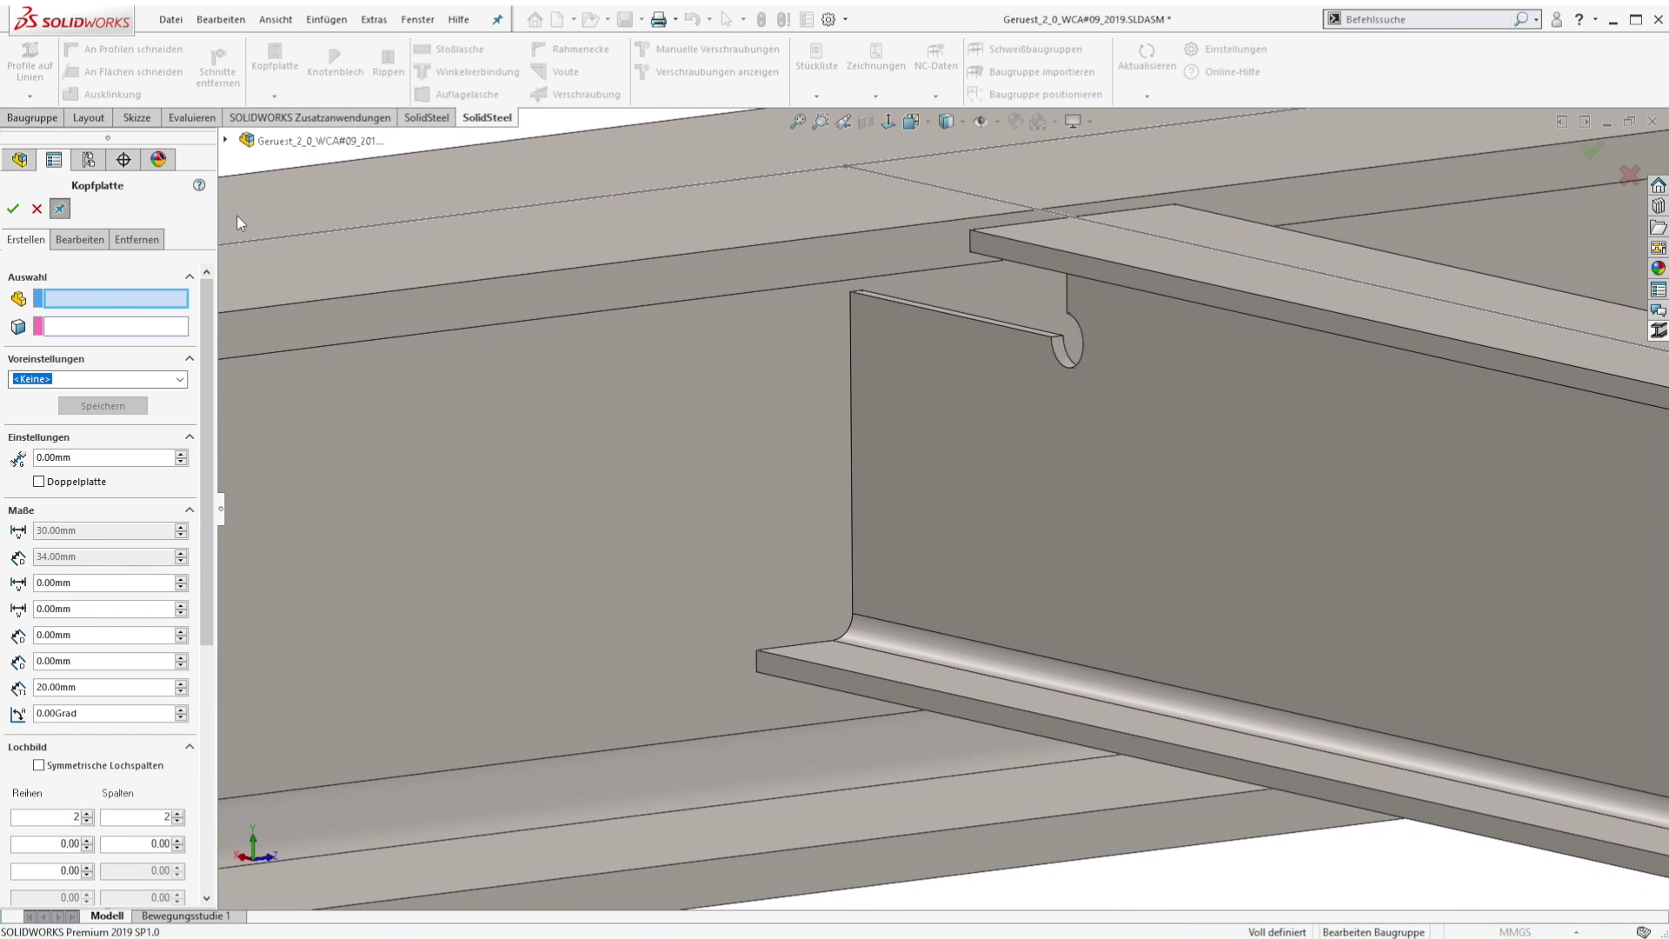
- Set up an end plate on the notched IPE 180 beam with 10 mm side overhangs, -50 and -40 mm height overhangs, and one hole row at 45 mm
left_click(1012, 452)
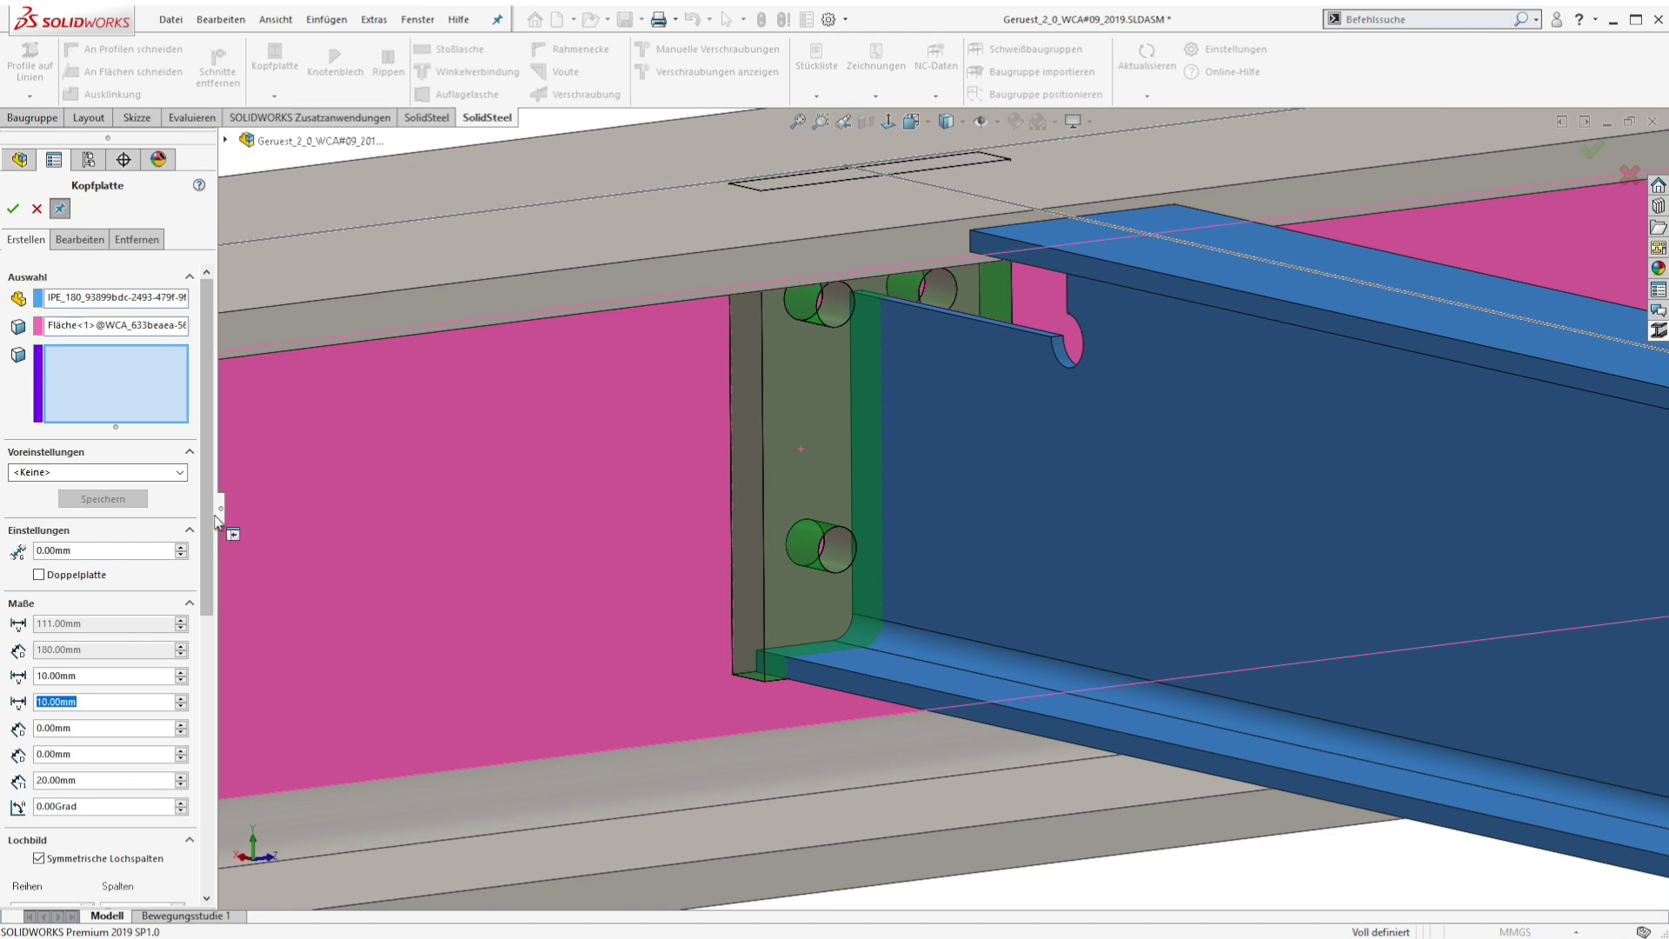
scroll(205, 494, "down", 5)
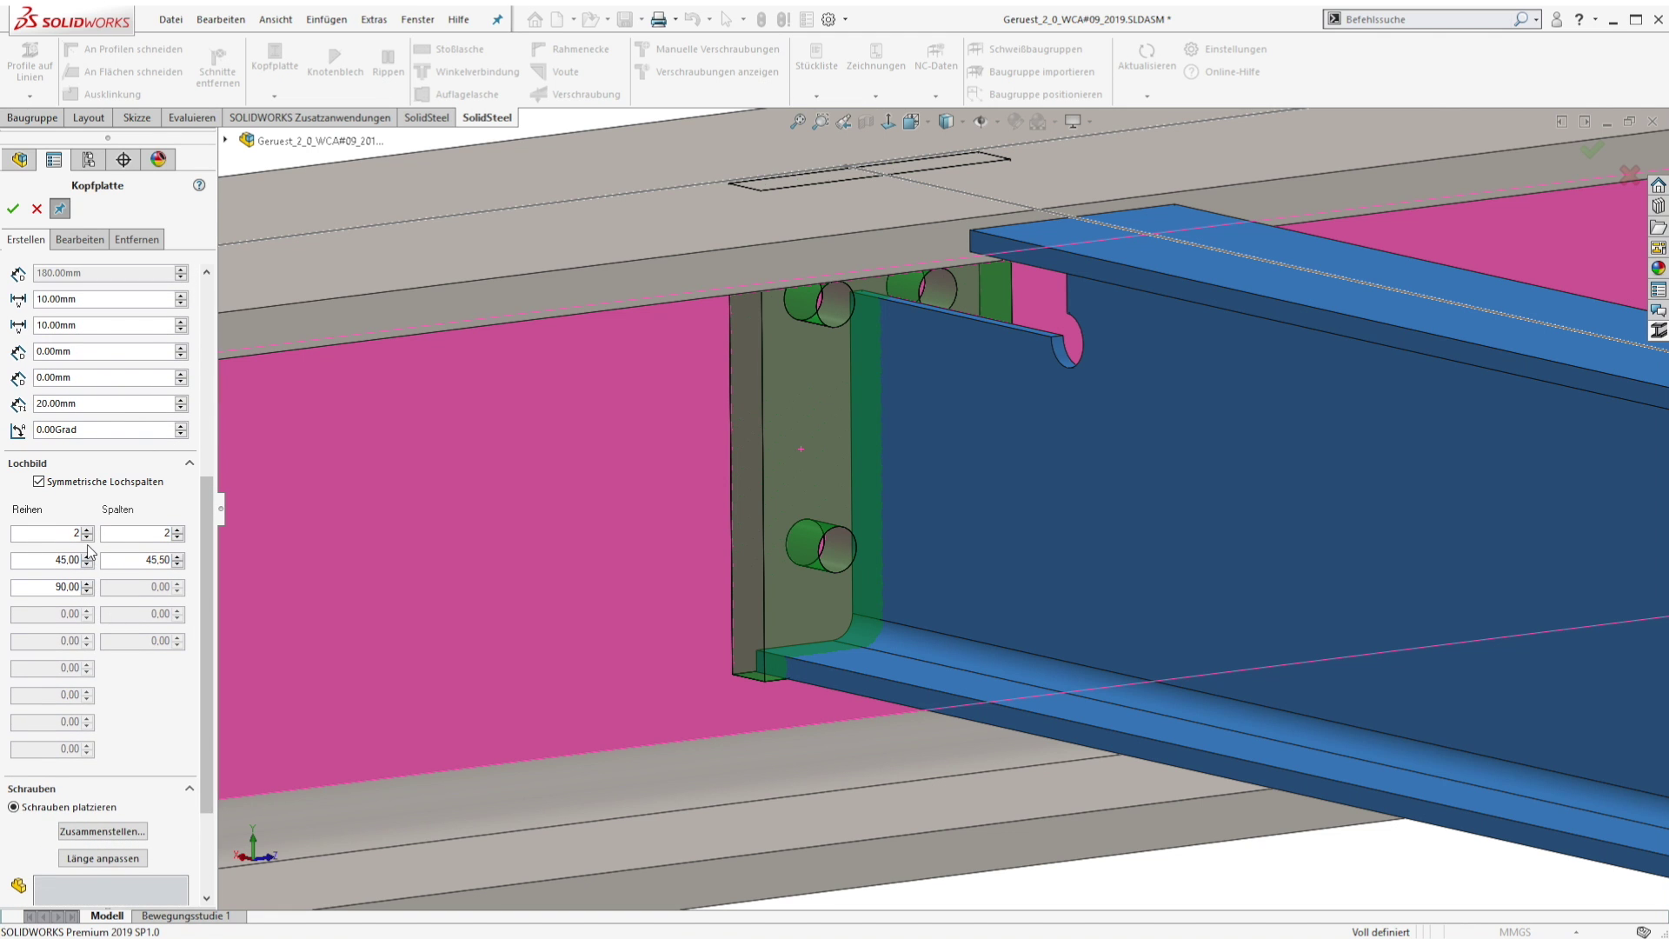
left_click(87, 536)
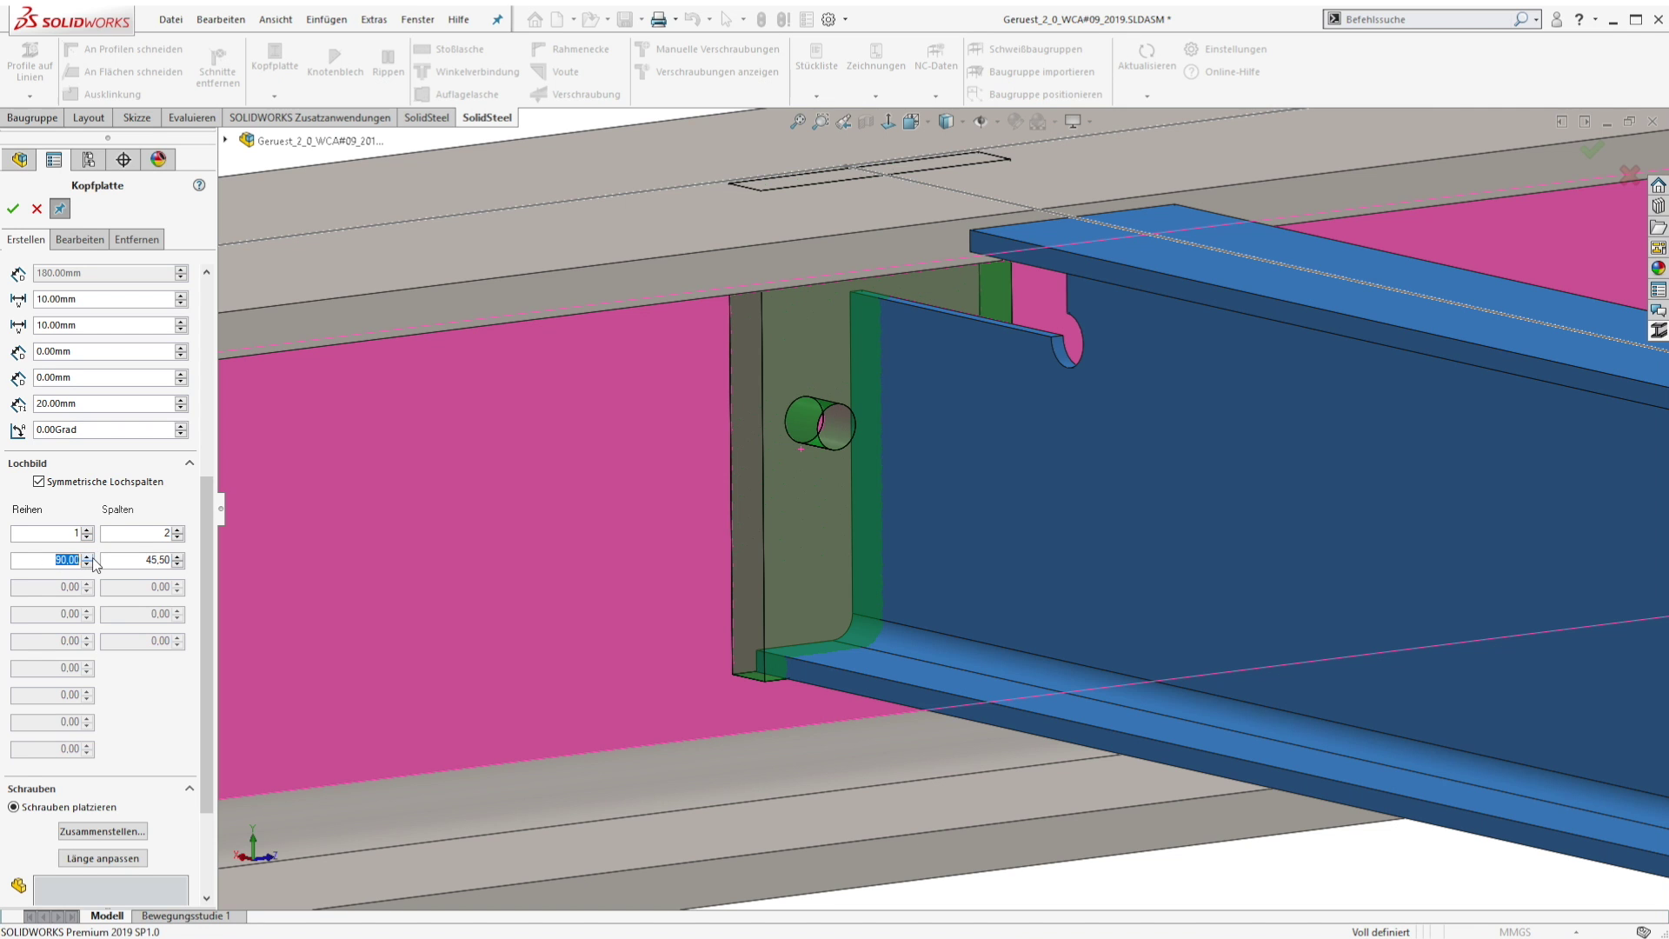
key("Return")
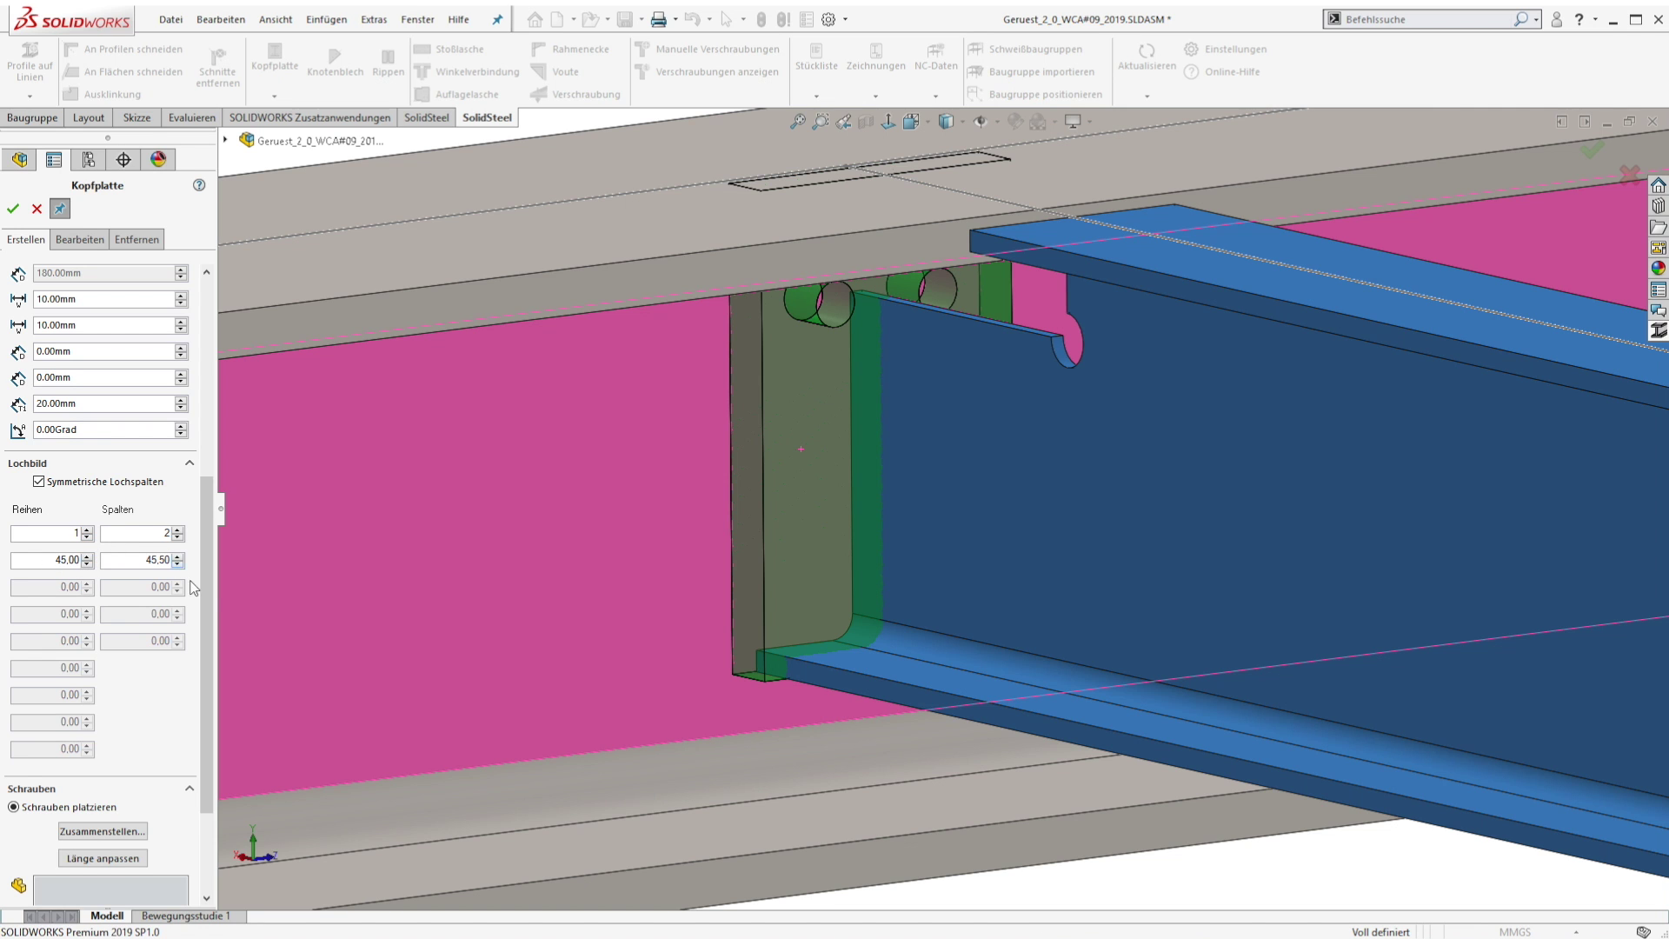
scroll(198, 579, "up", 5)
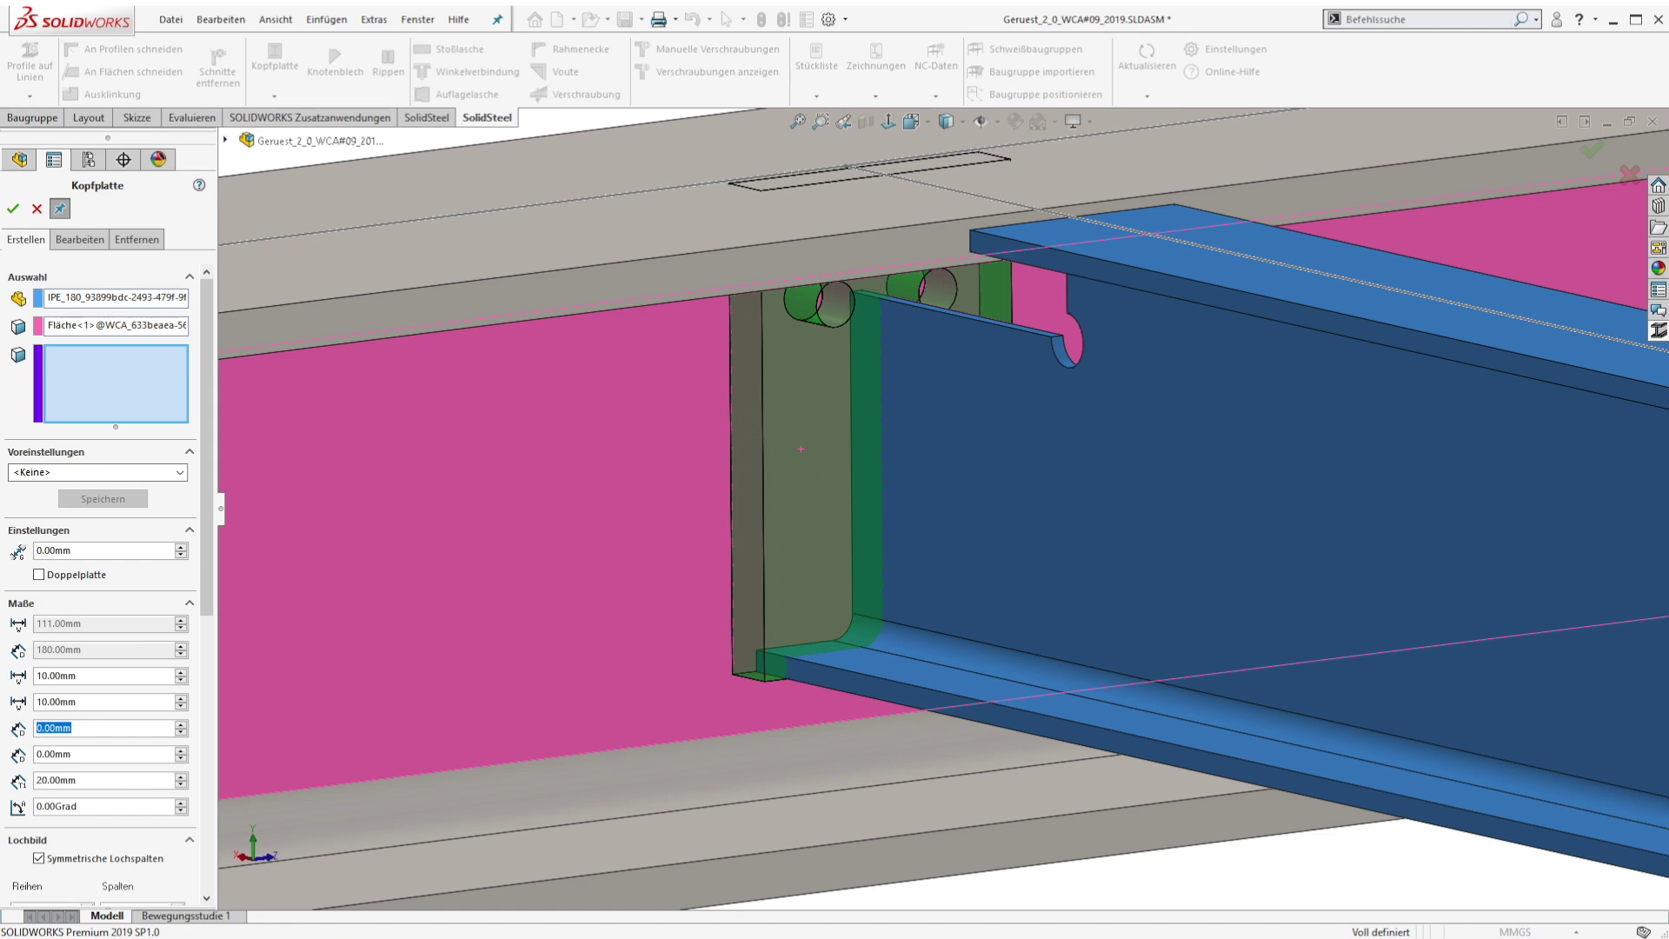
key("Return")
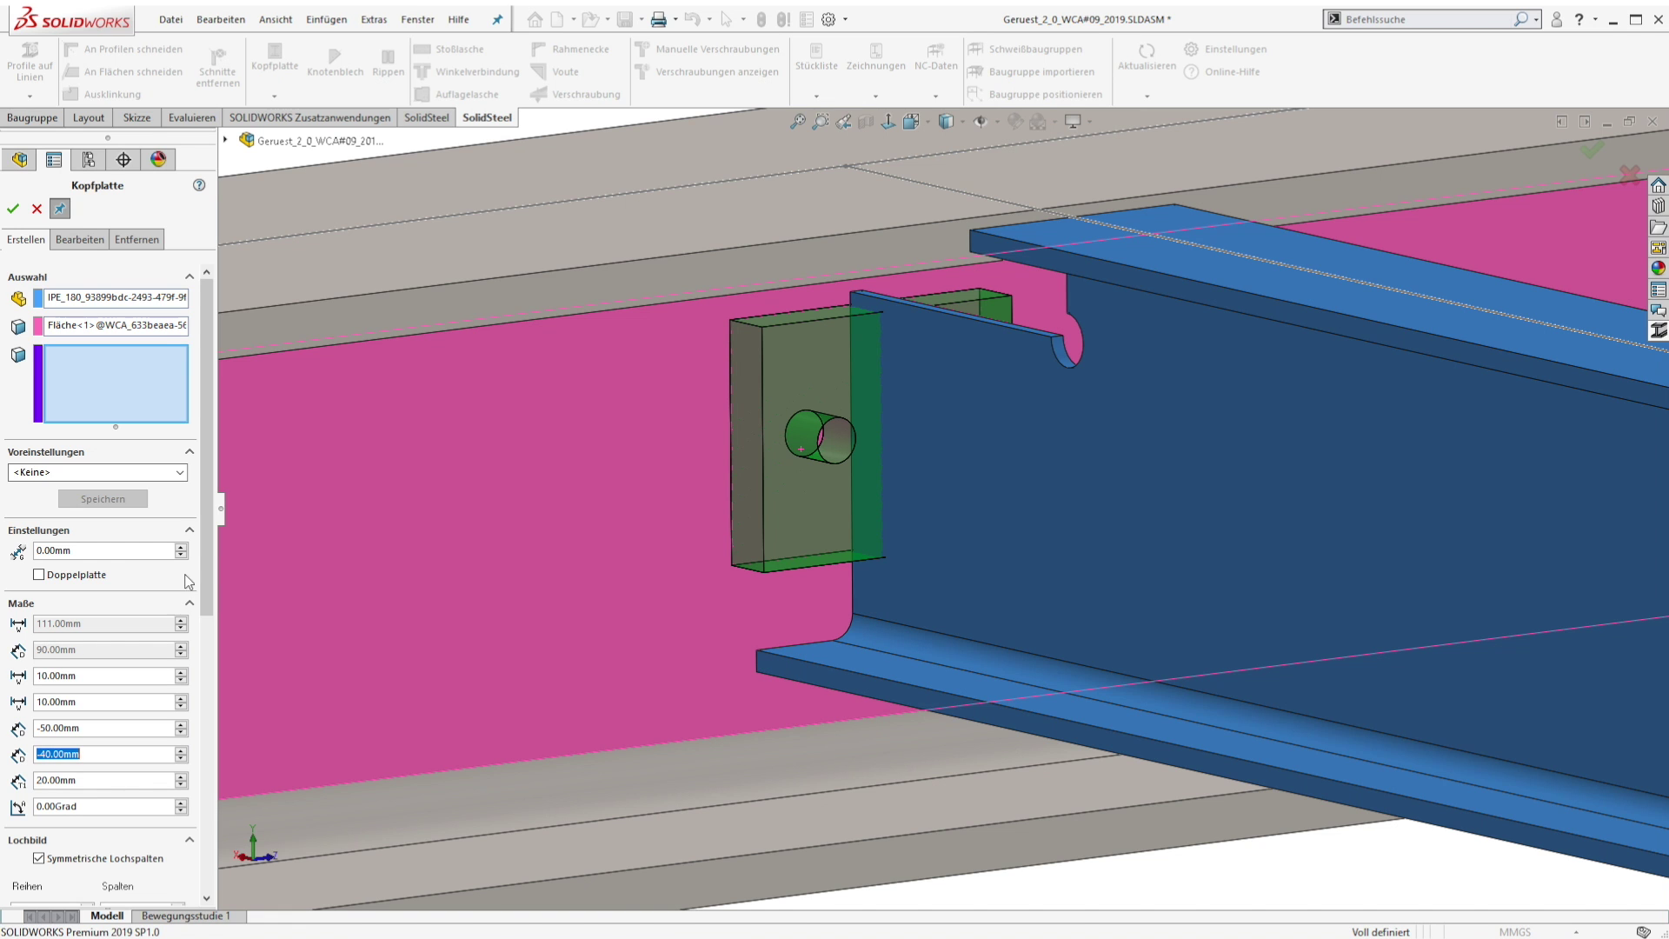
- Assign hexagon EN 14399-4 M16 bolts with the standard washer and nut set, then create the IPE 180 end plate and leave the command
left_click_drag(204, 531, 199, 793)
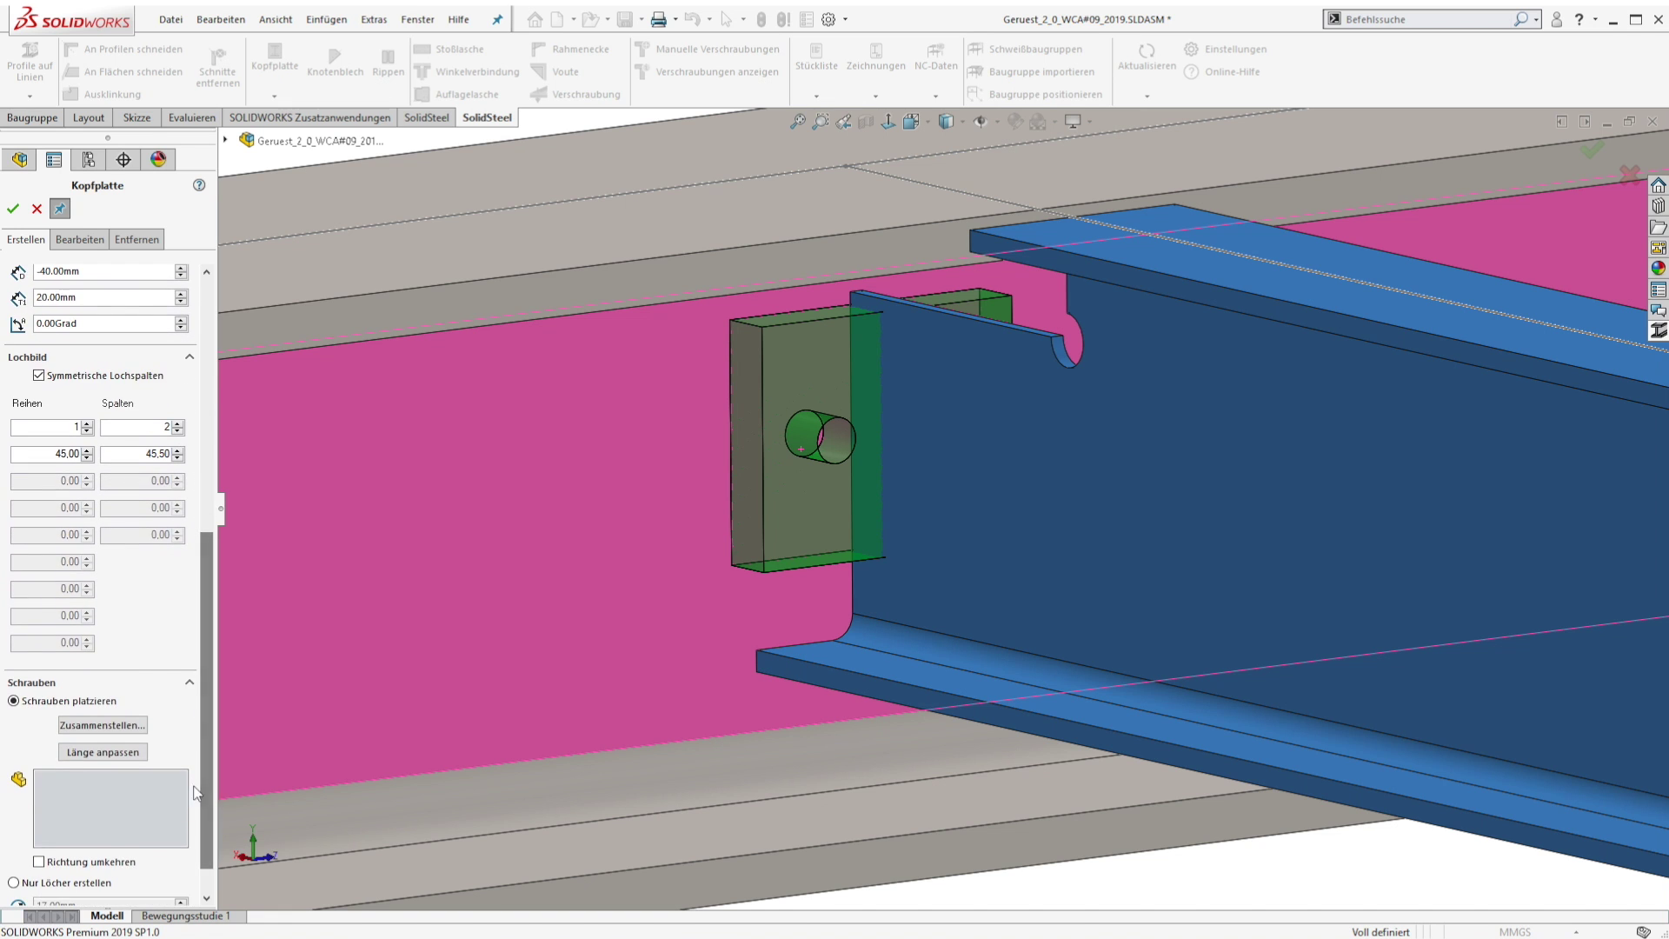
left_click(119, 727)
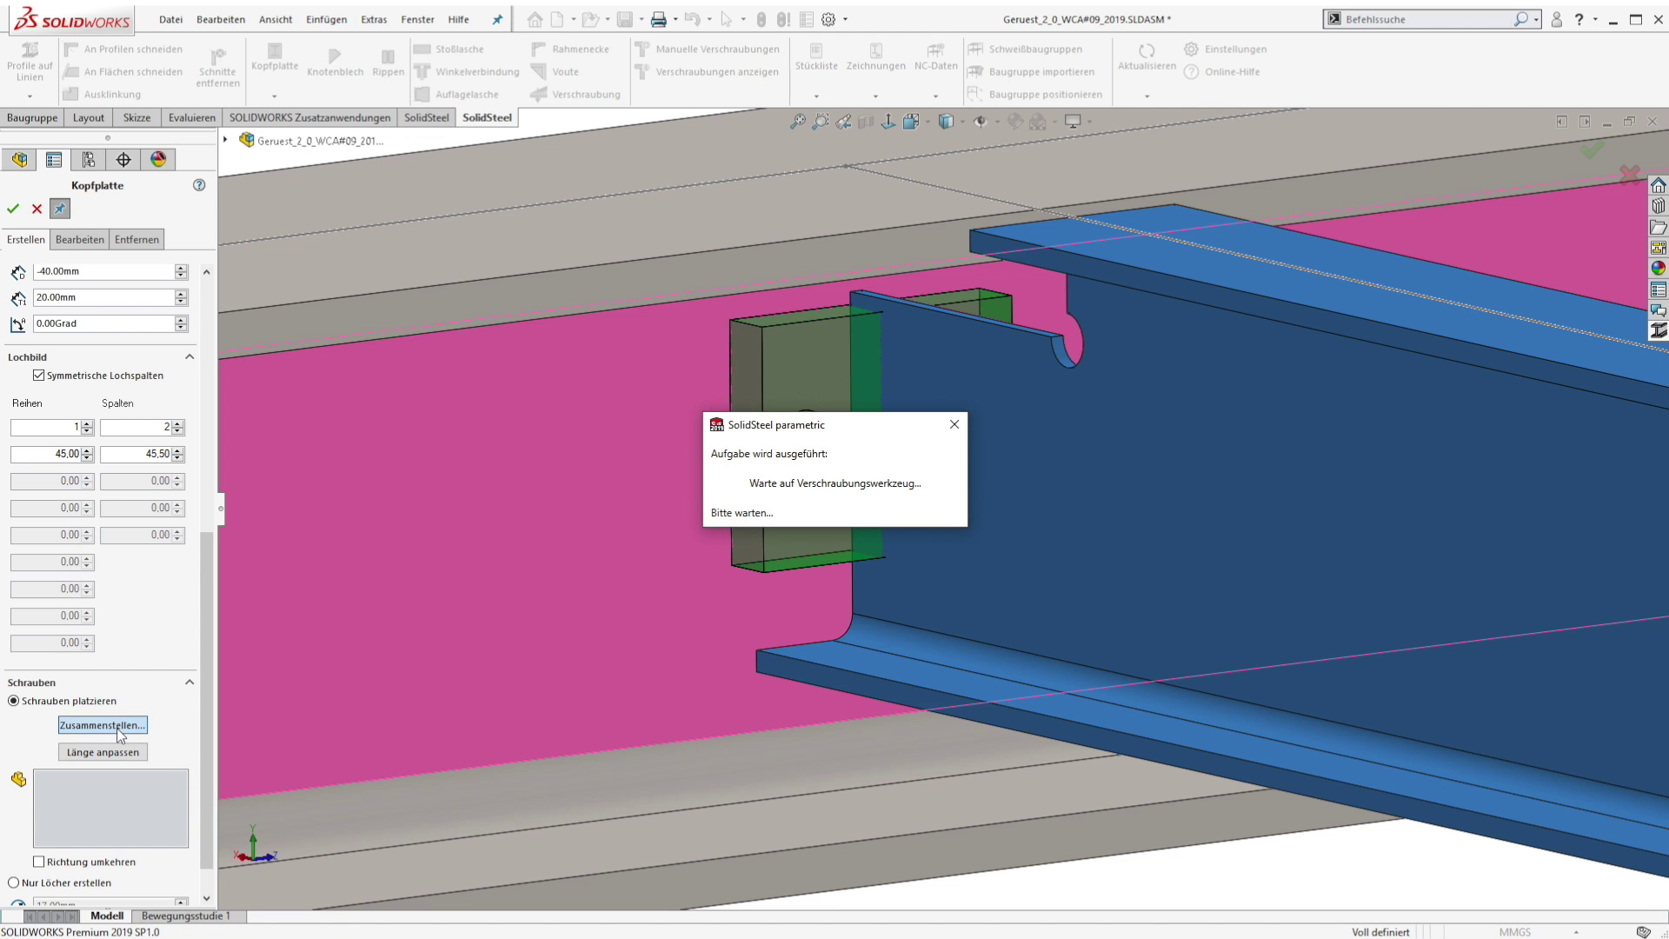
left_click(547, 385)
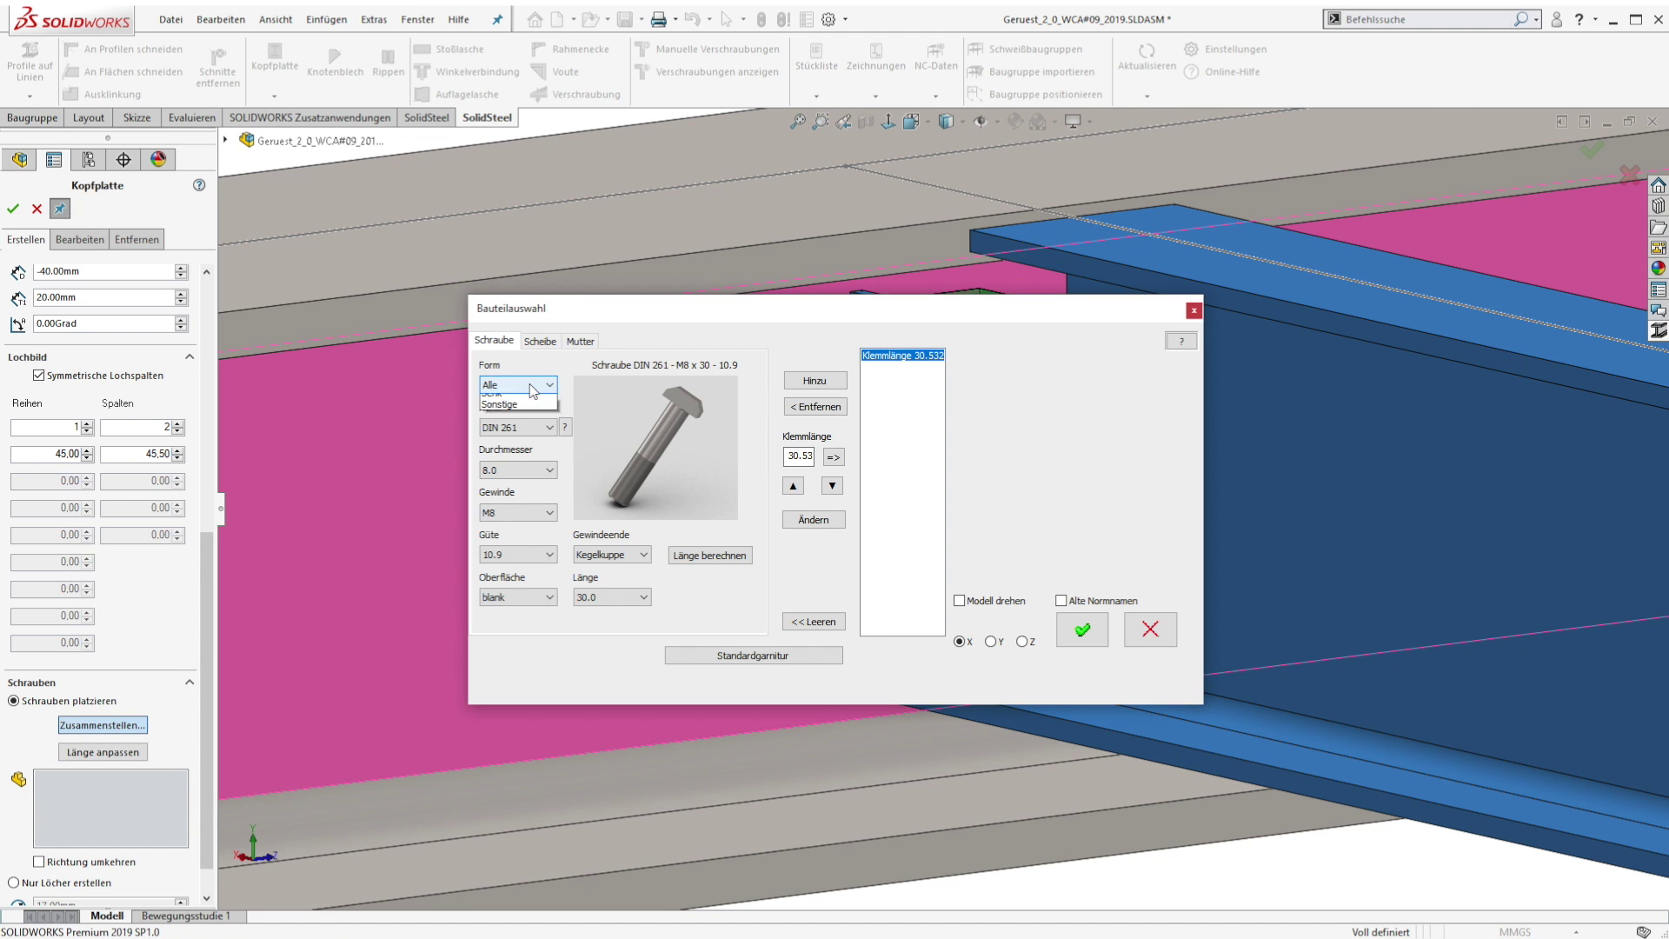
left_click(507, 419)
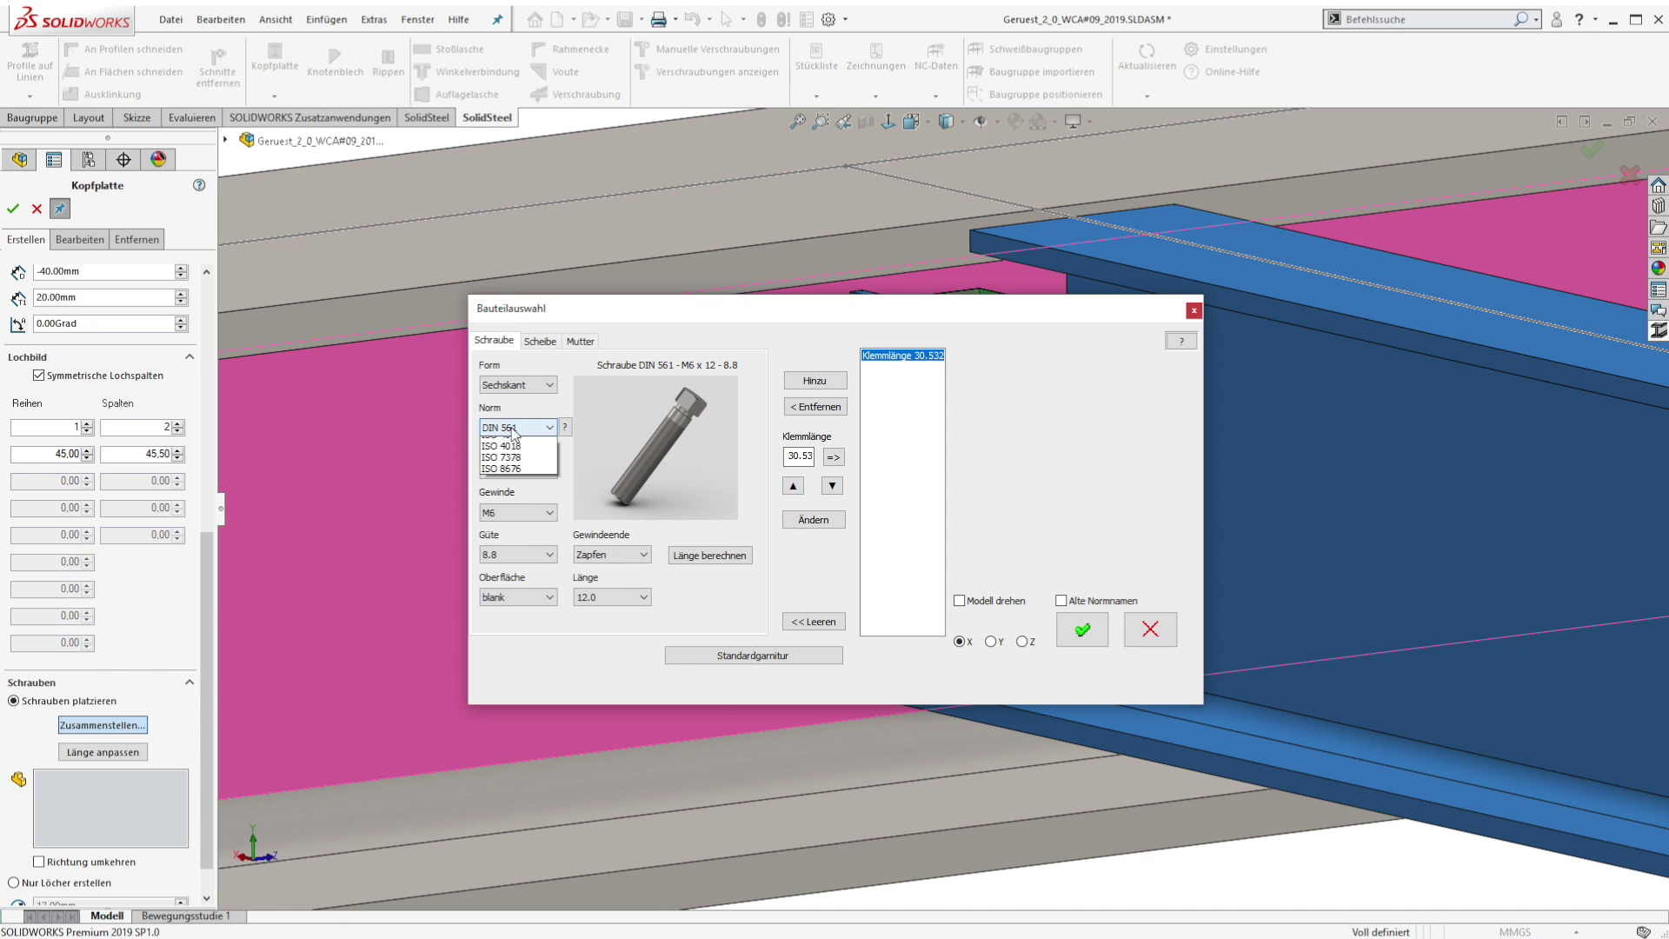
left_click(511, 489)
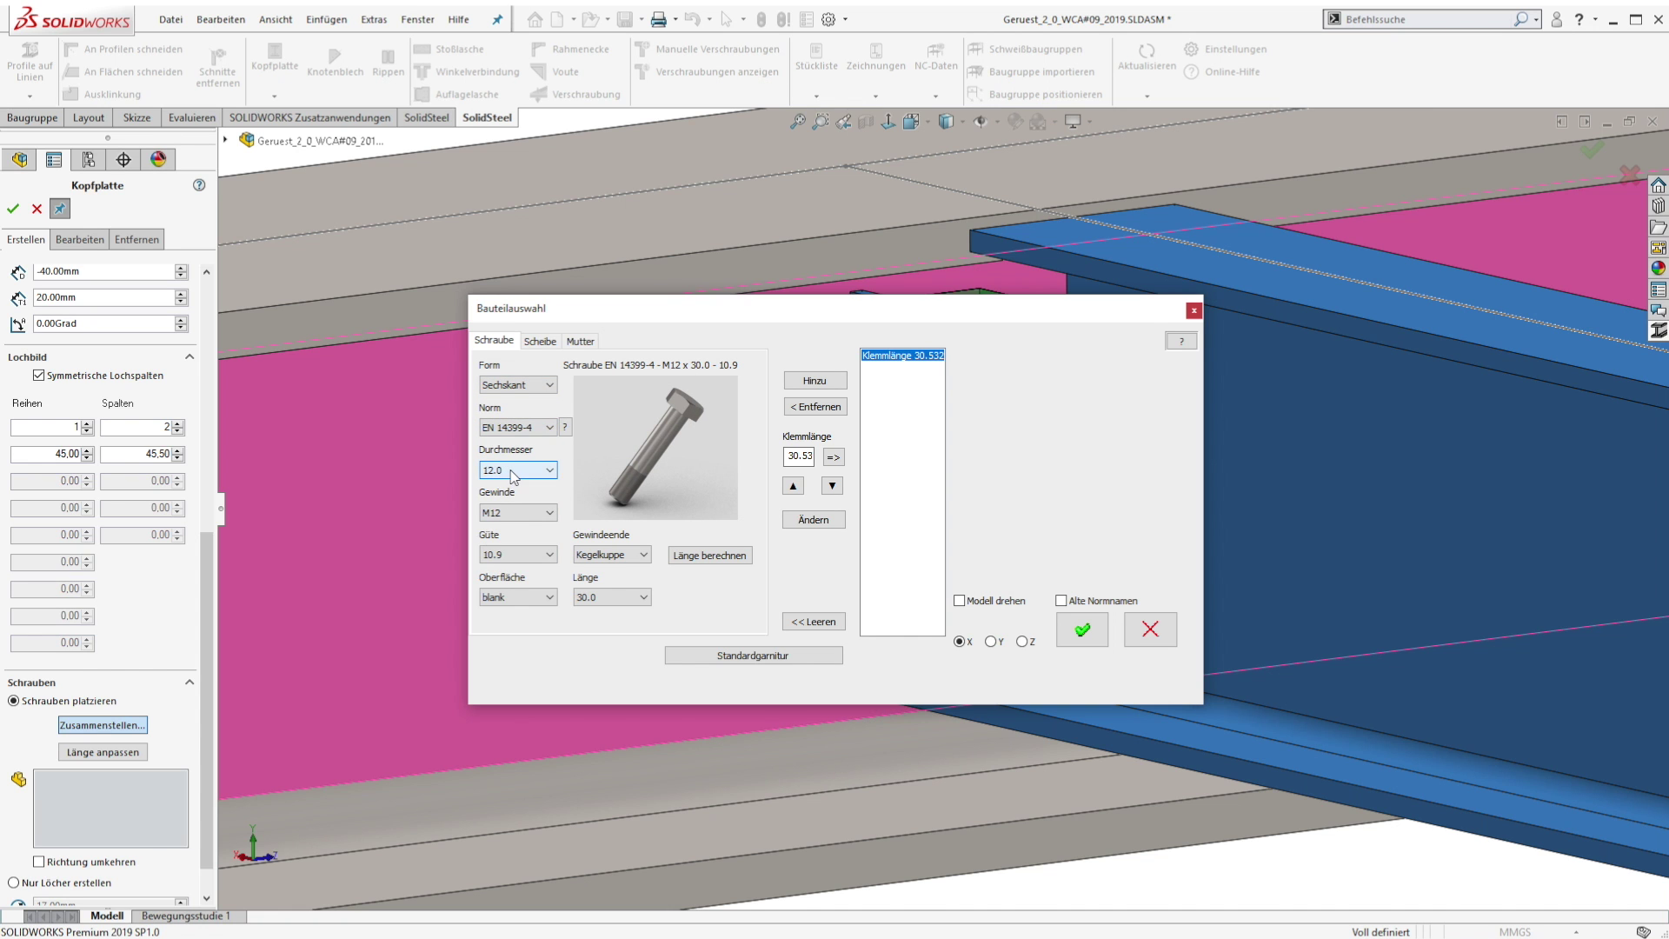
left_click(513, 473)
left_click(497, 498)
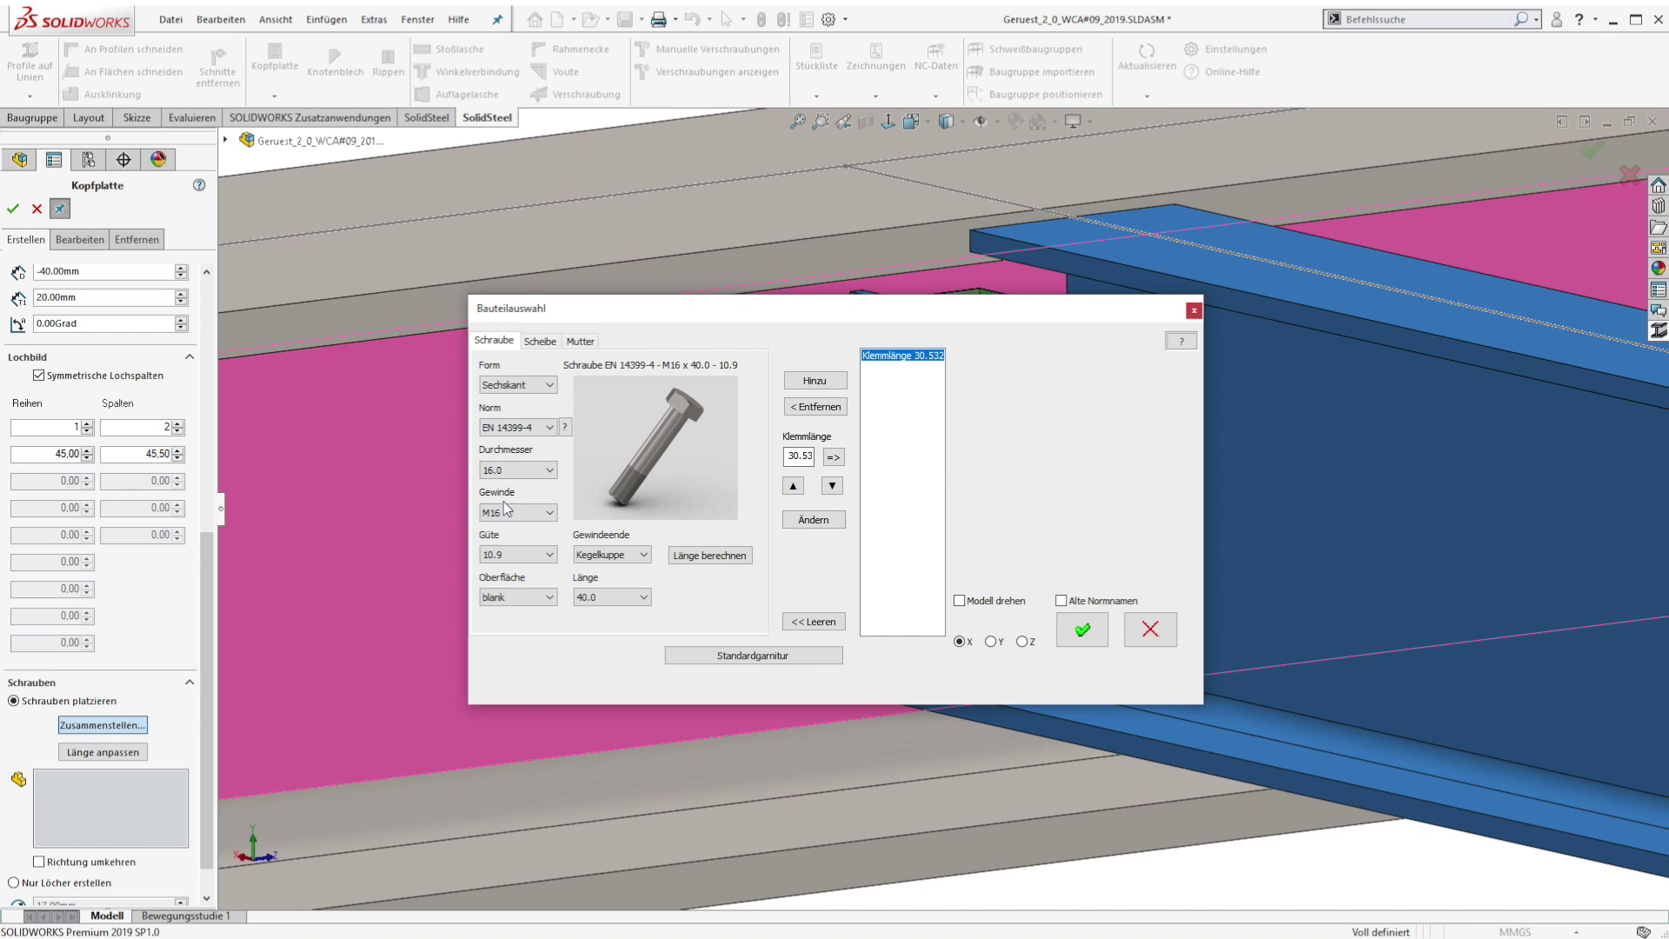
left_click(826, 383)
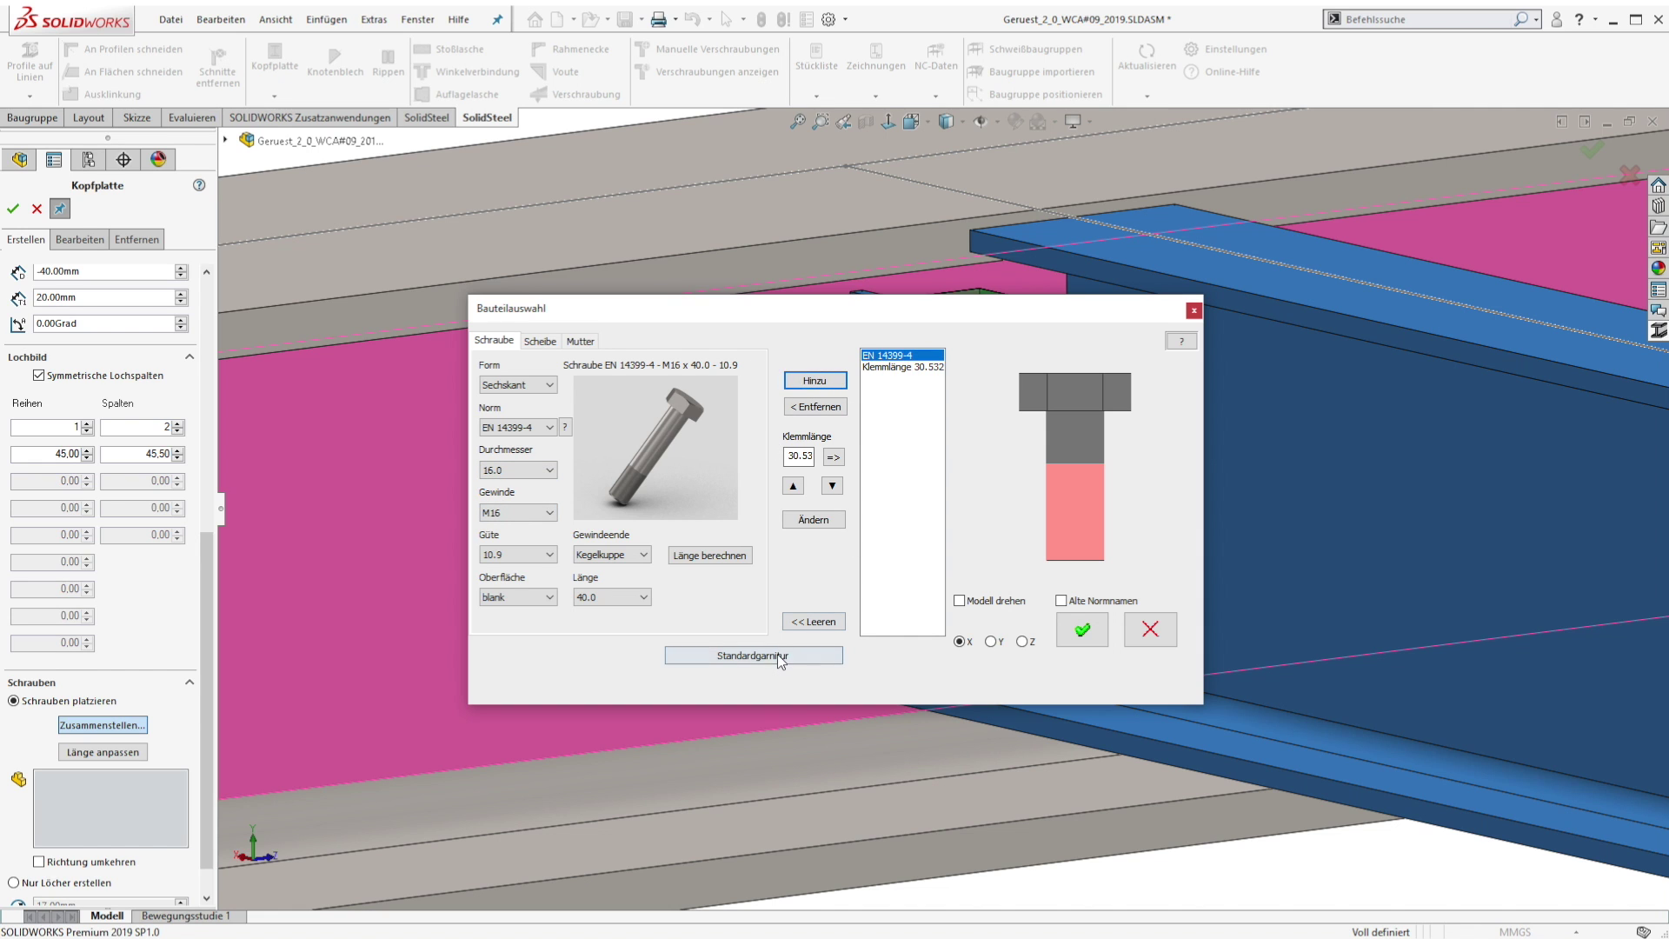
left_click(1083, 631)
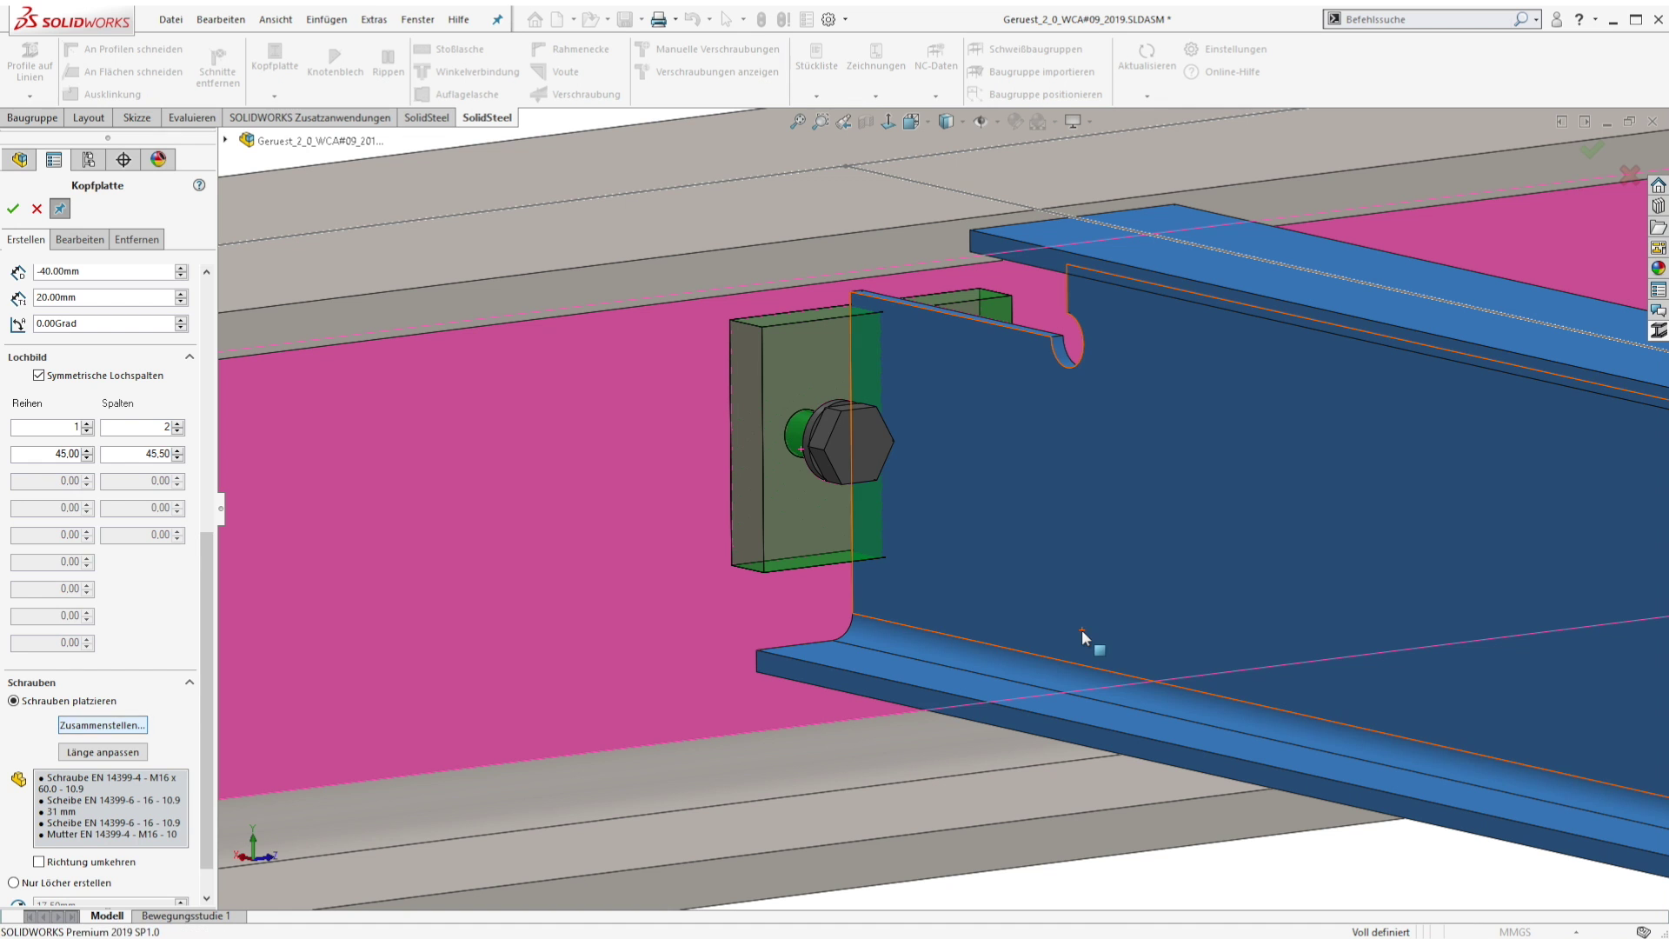
left_click(13, 209)
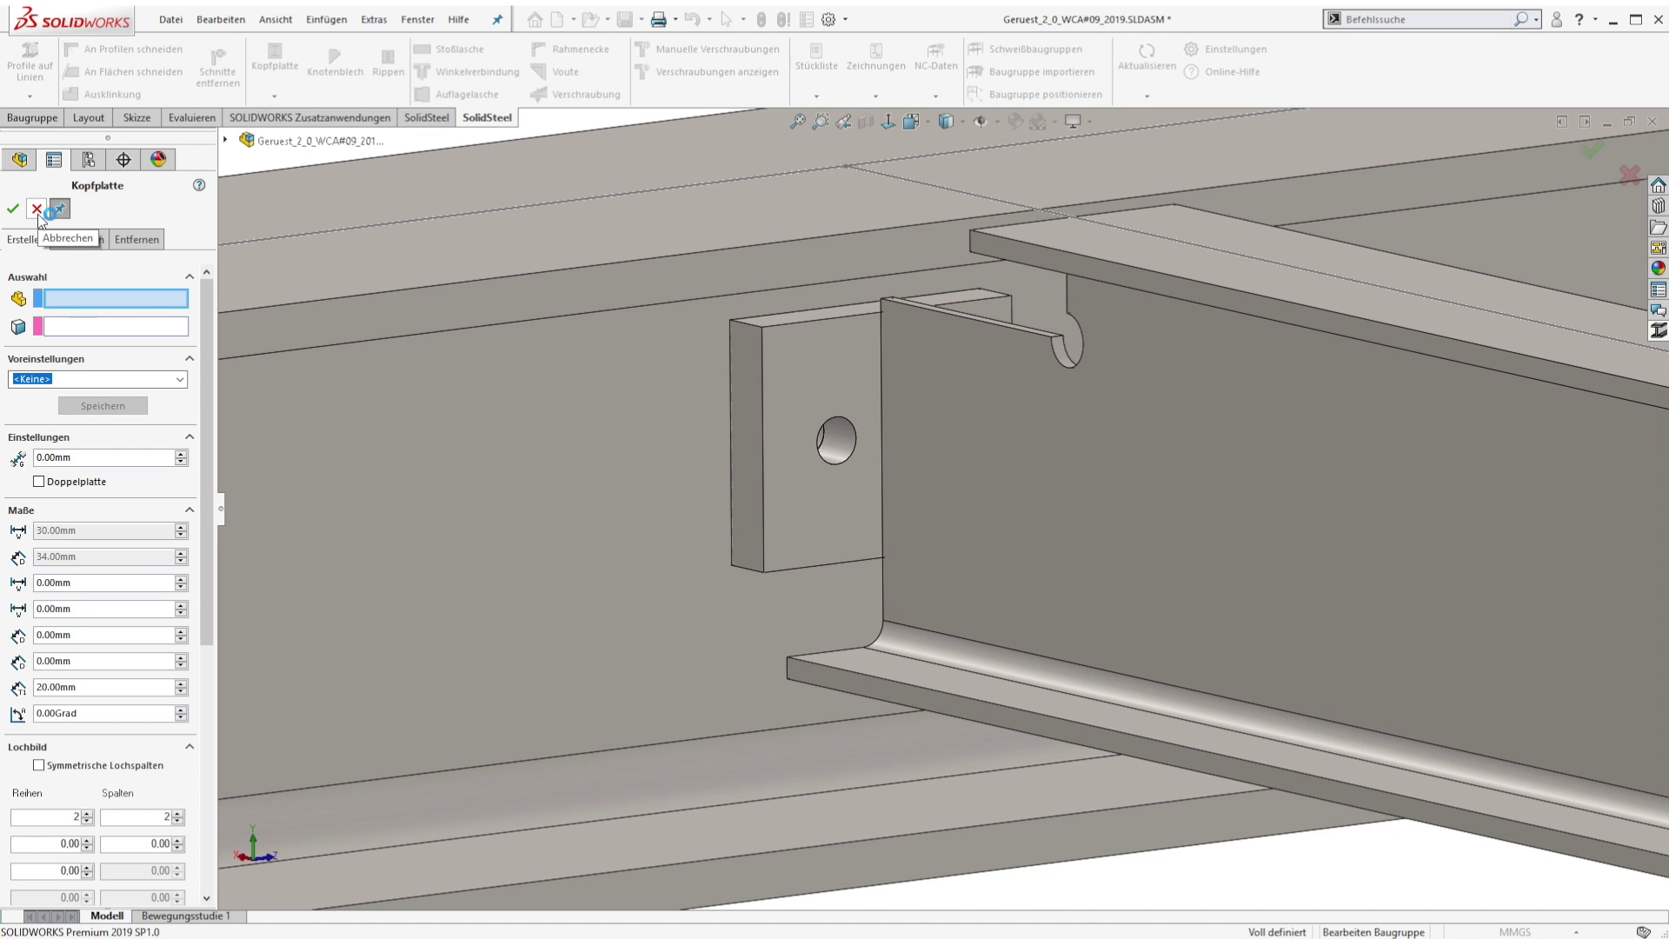
left_click(36, 210)
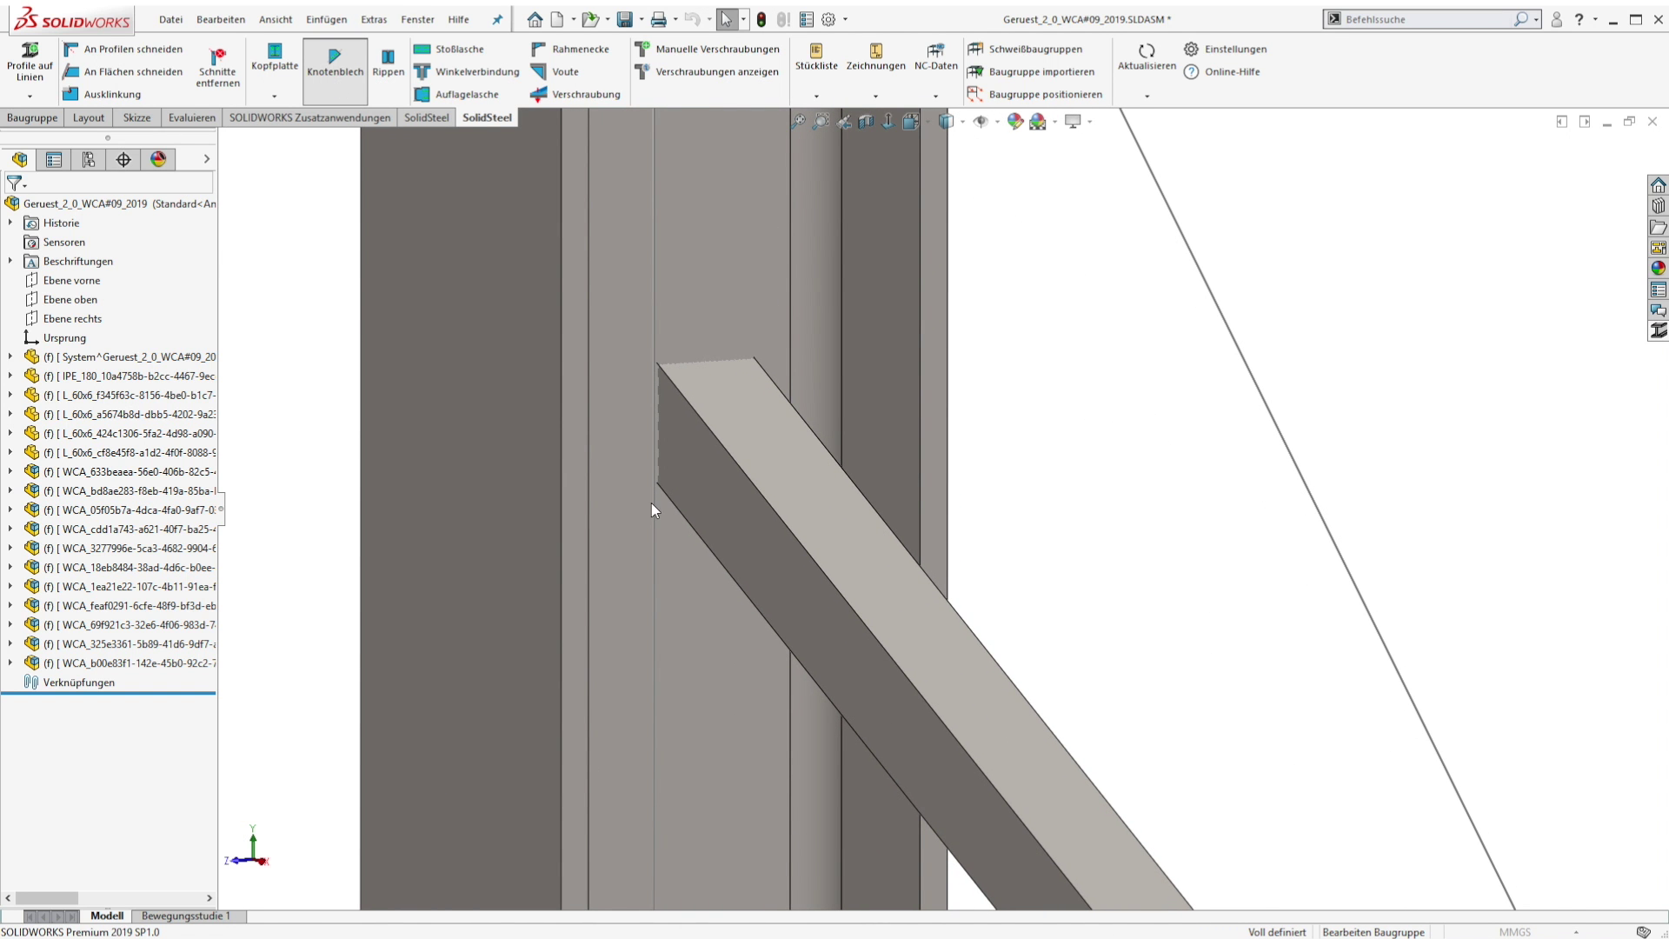
- Set up a Typ I gusset plate between the L 60x6 brace and the column face, with the second base size at 25 mm
left_click(696, 476)
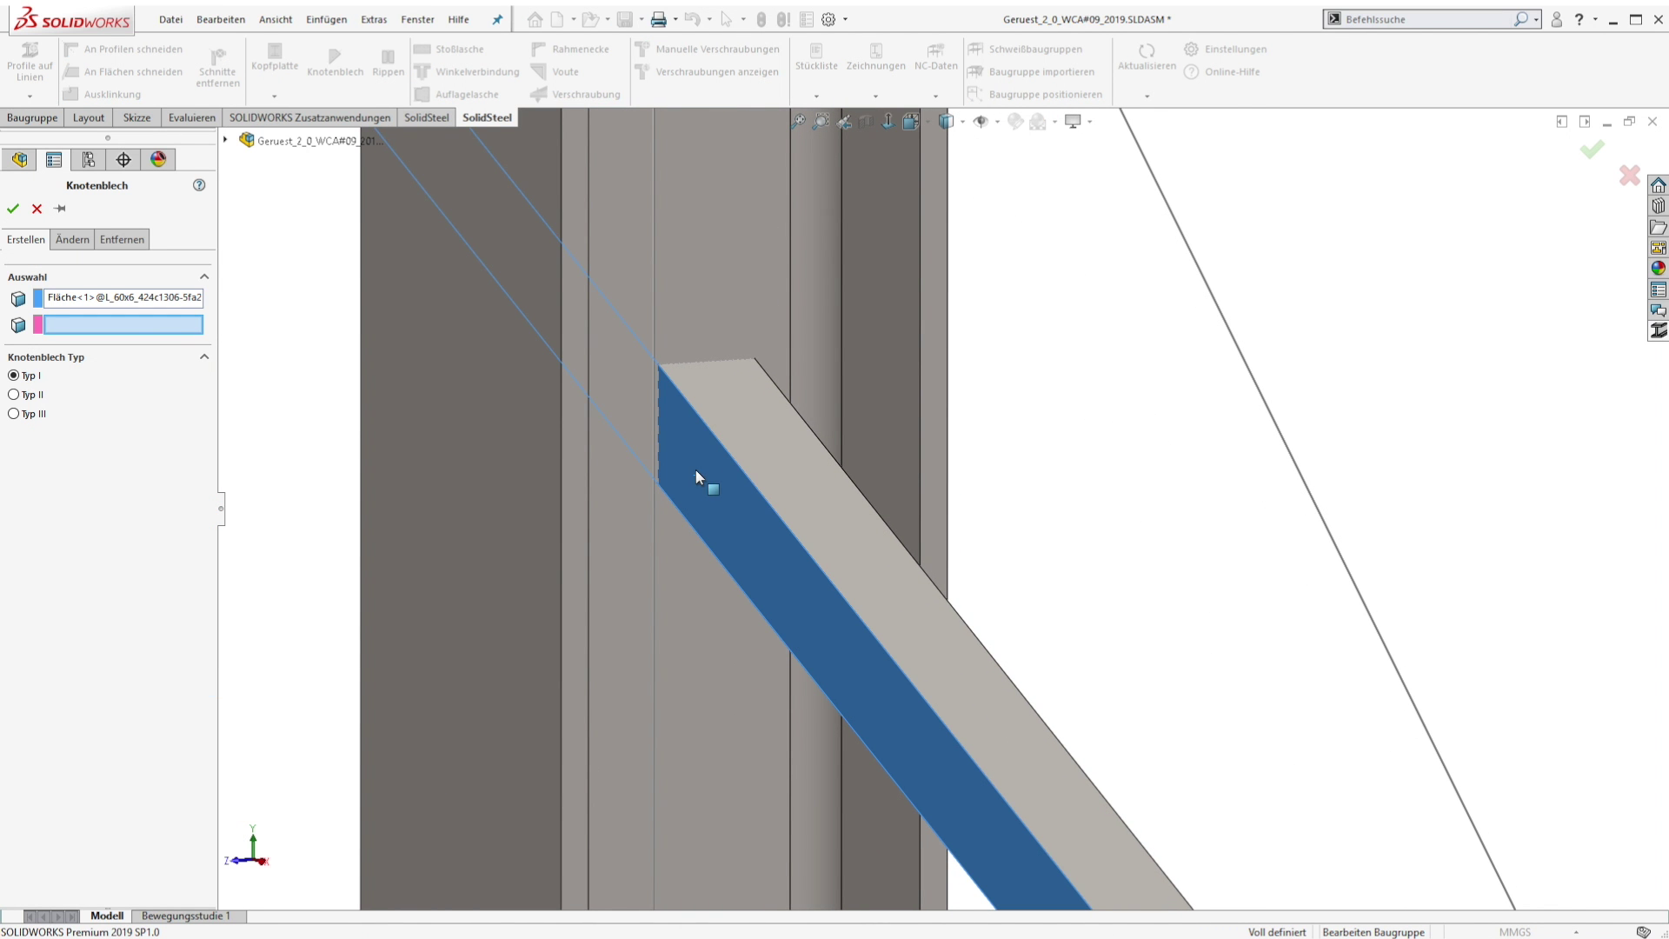
left_click(692, 292)
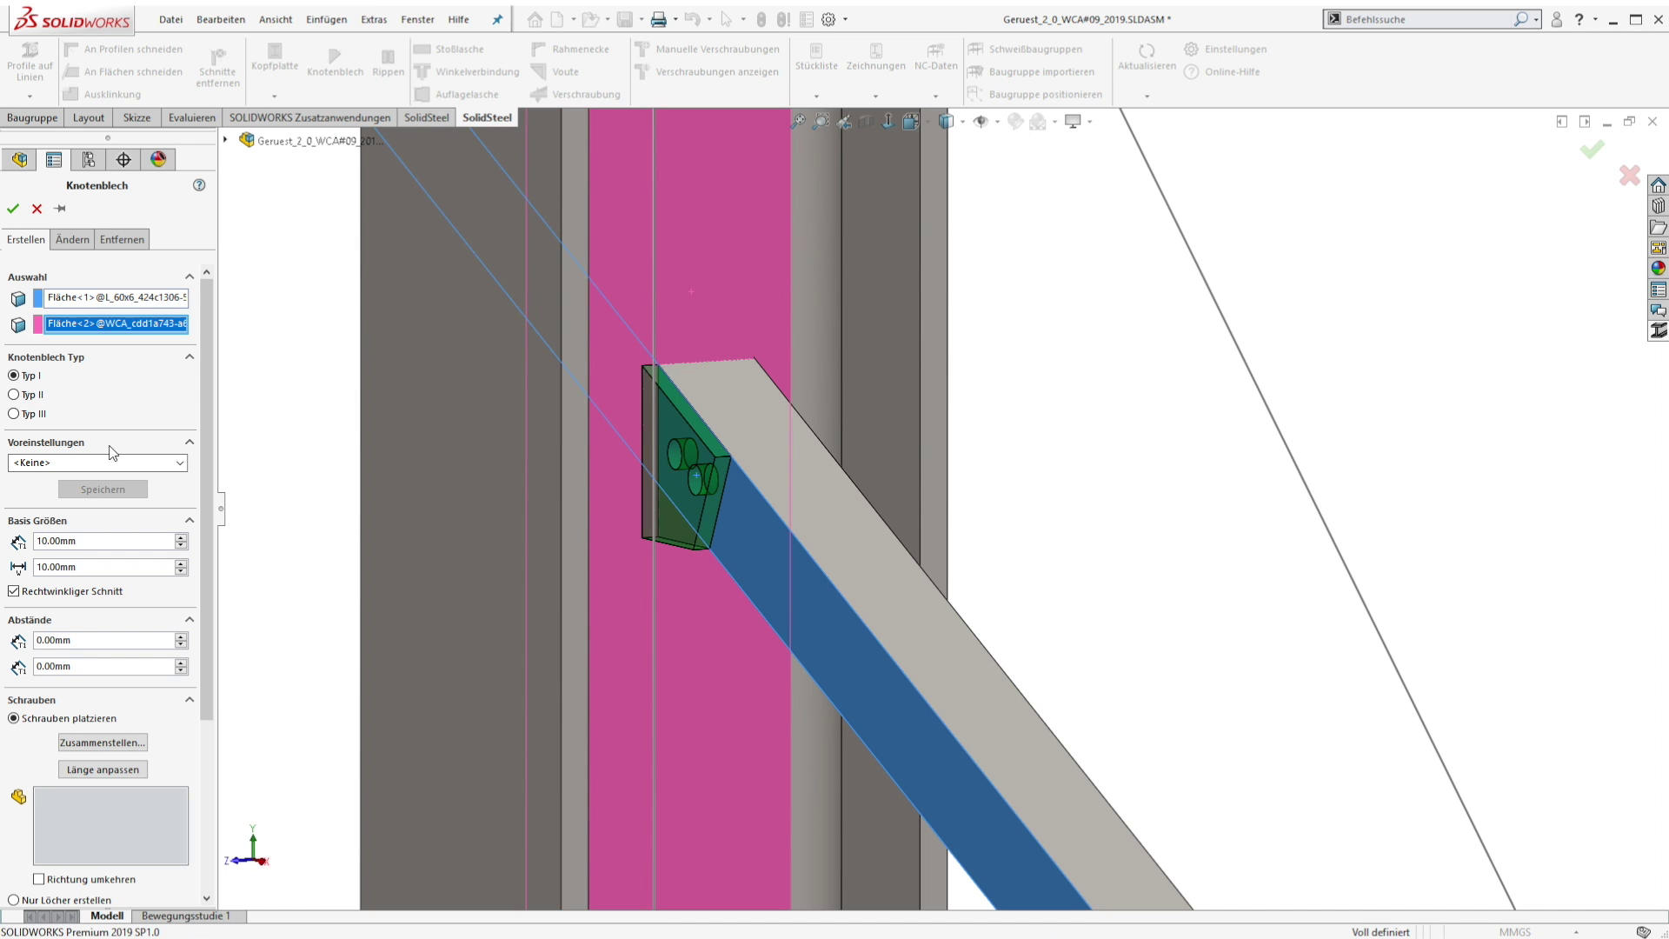
left_click(13, 414)
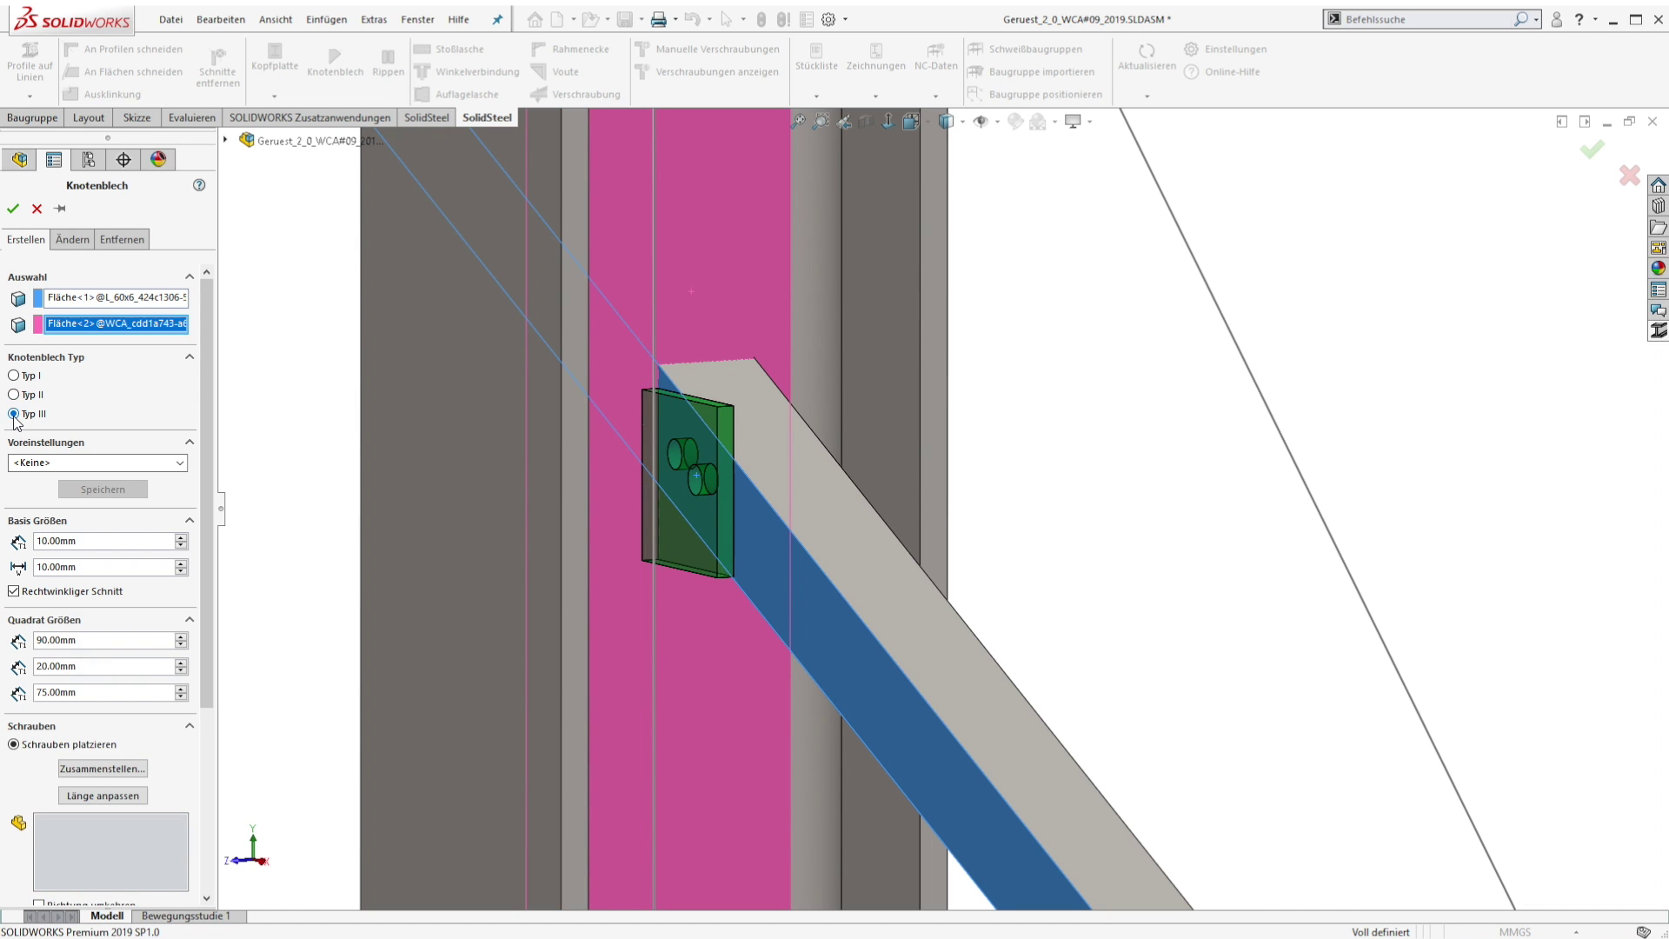
left_click(14, 377)
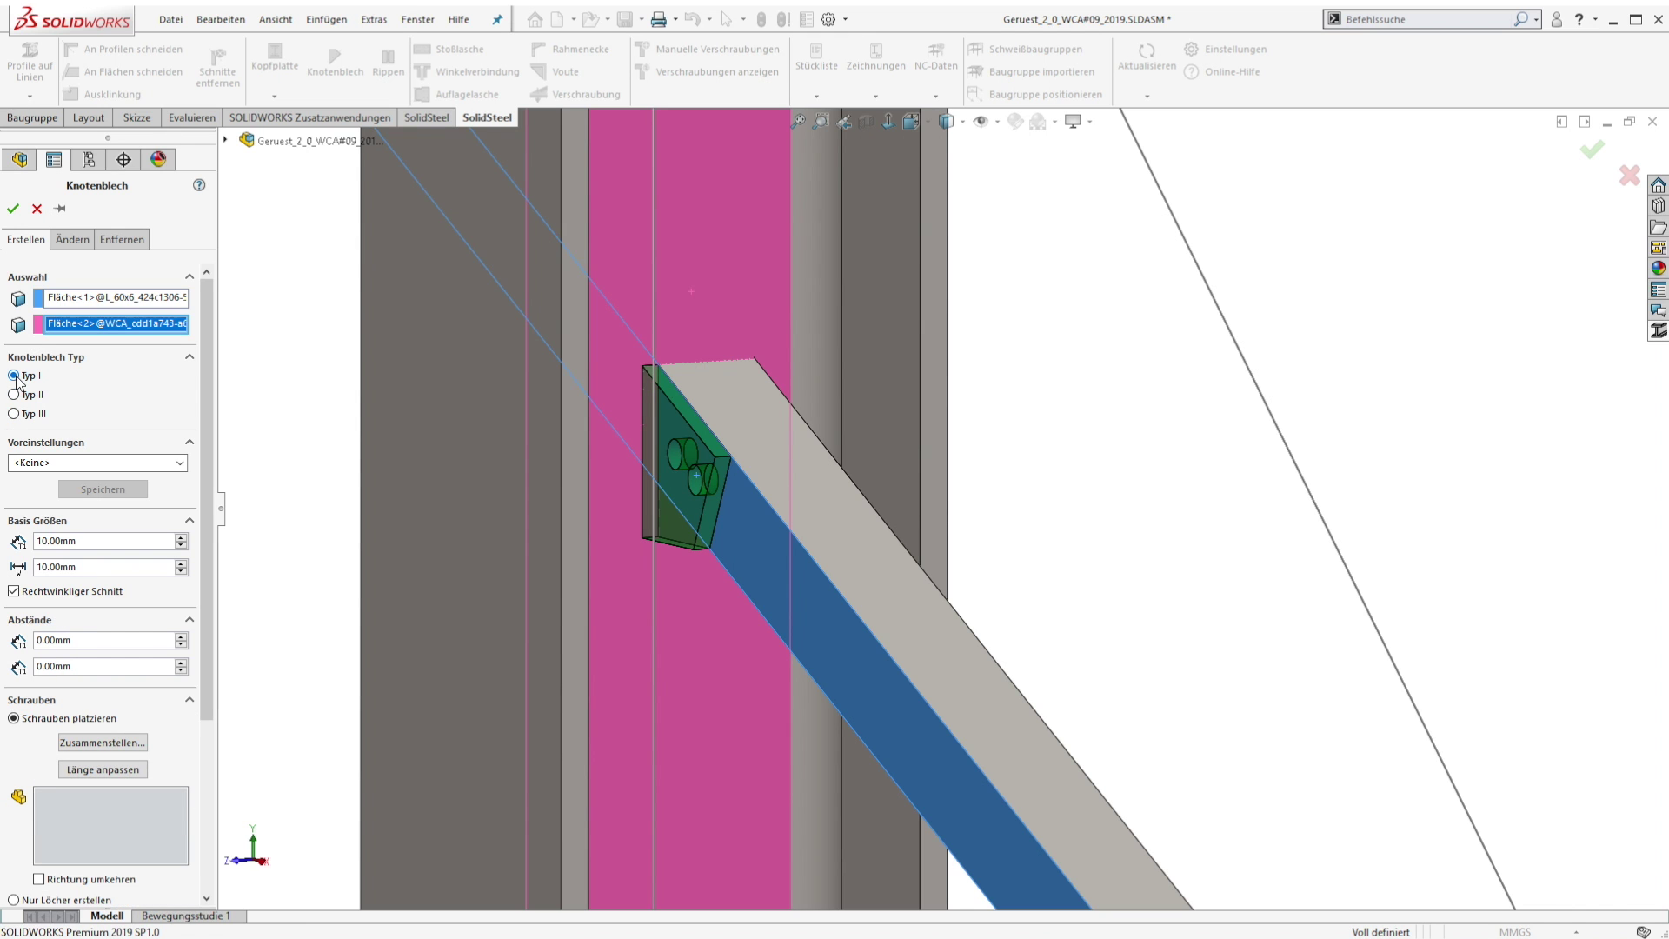
key("Return")
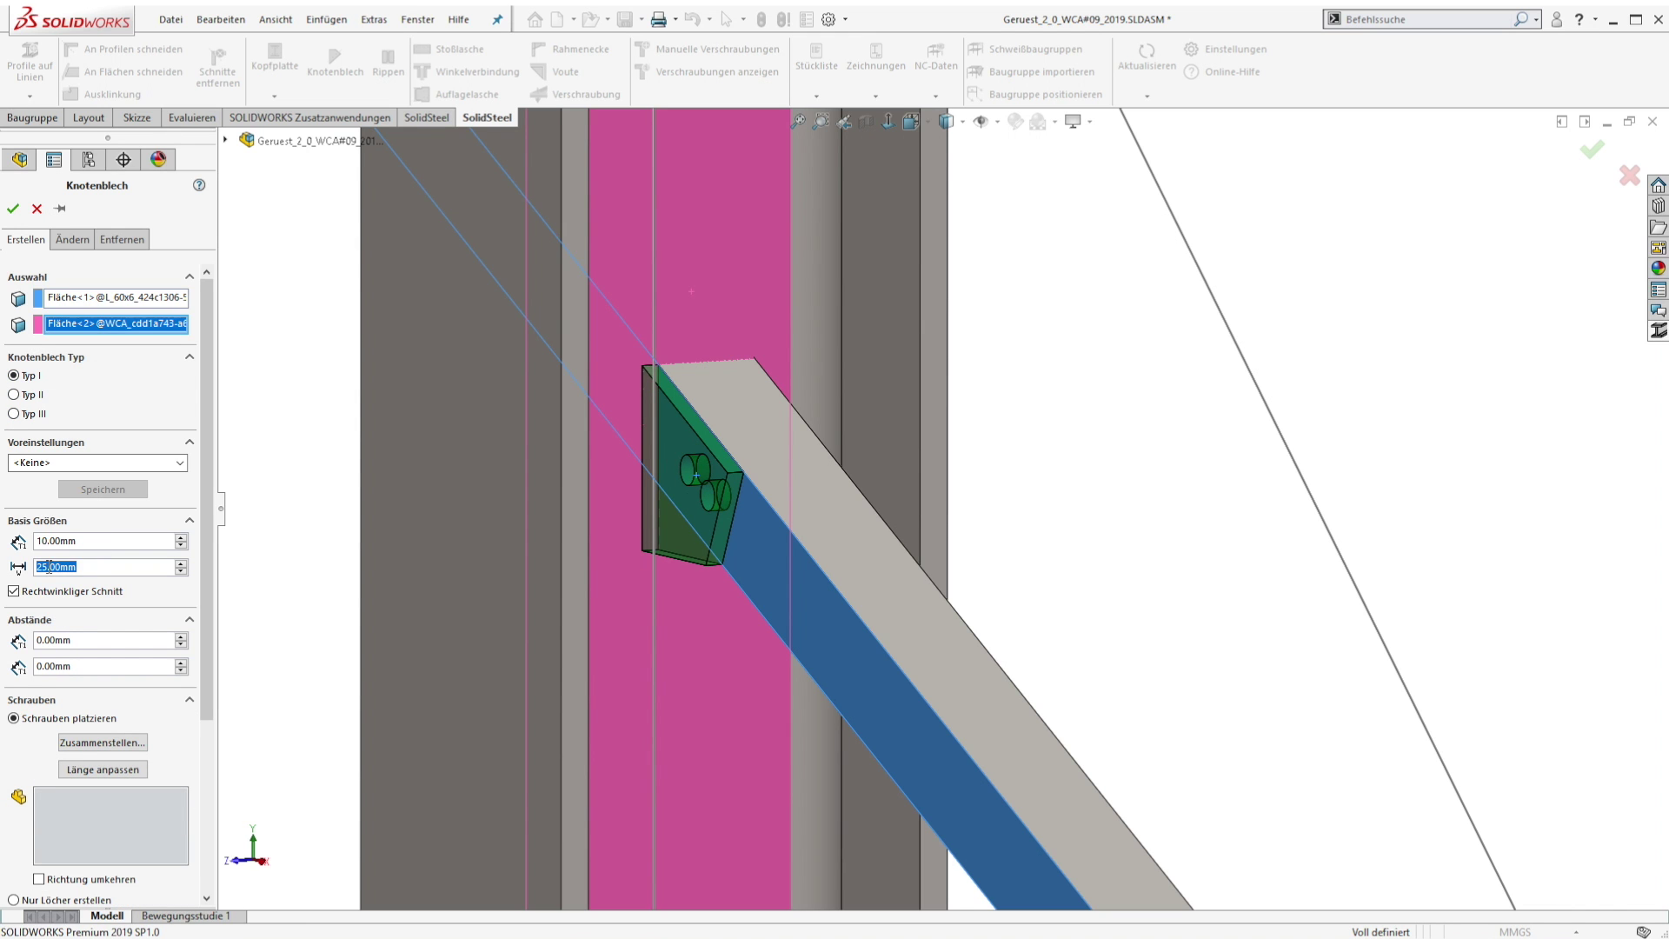
- Set the gusset plate's hole pattern distances to 50 mm for the first, 35 mm for the third and fourth, and 36 mm for the last
left_click_drag(207, 434, 206, 606)
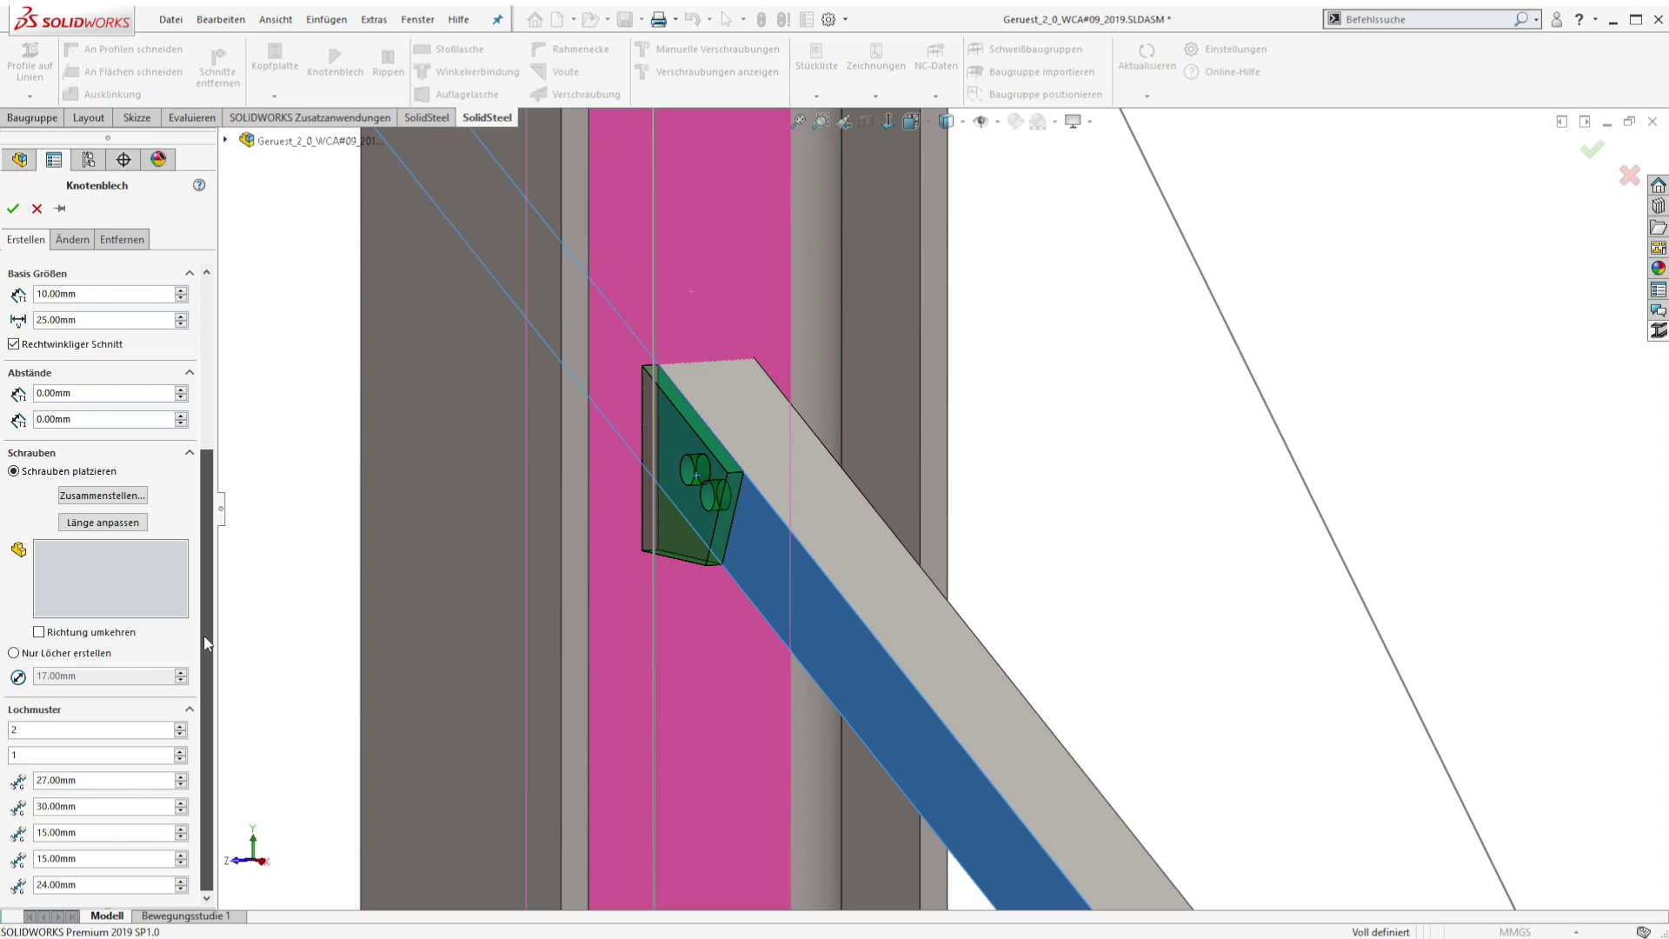
double_click(47, 782)
type("50")
key("Return")
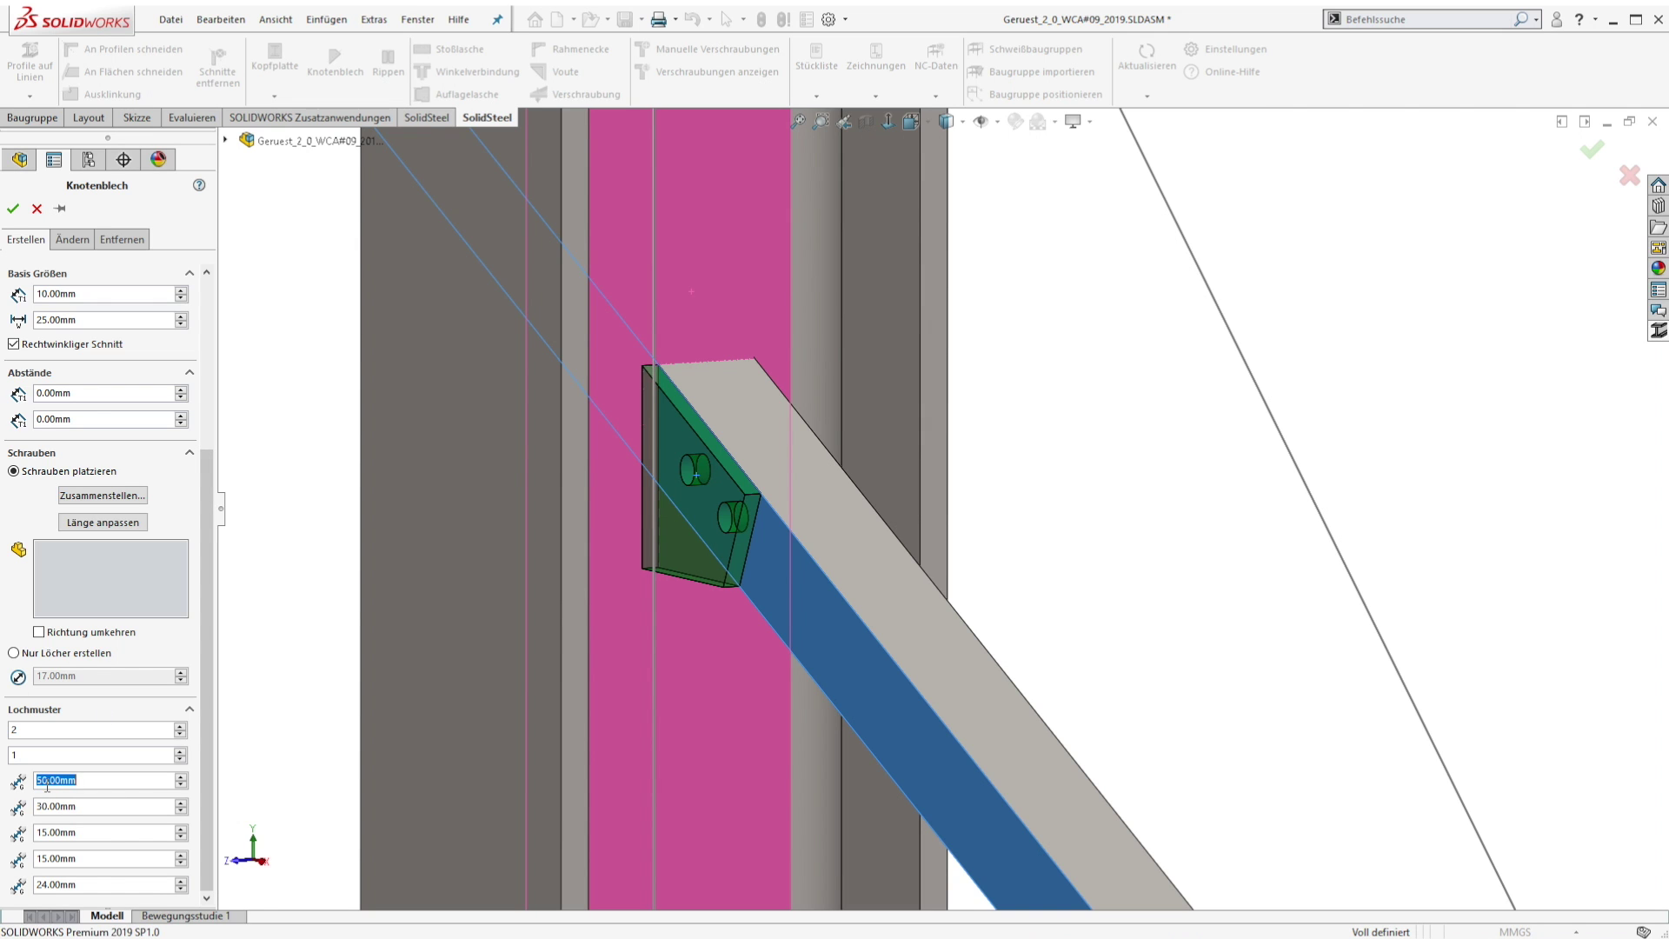
type("35")
key("Return")
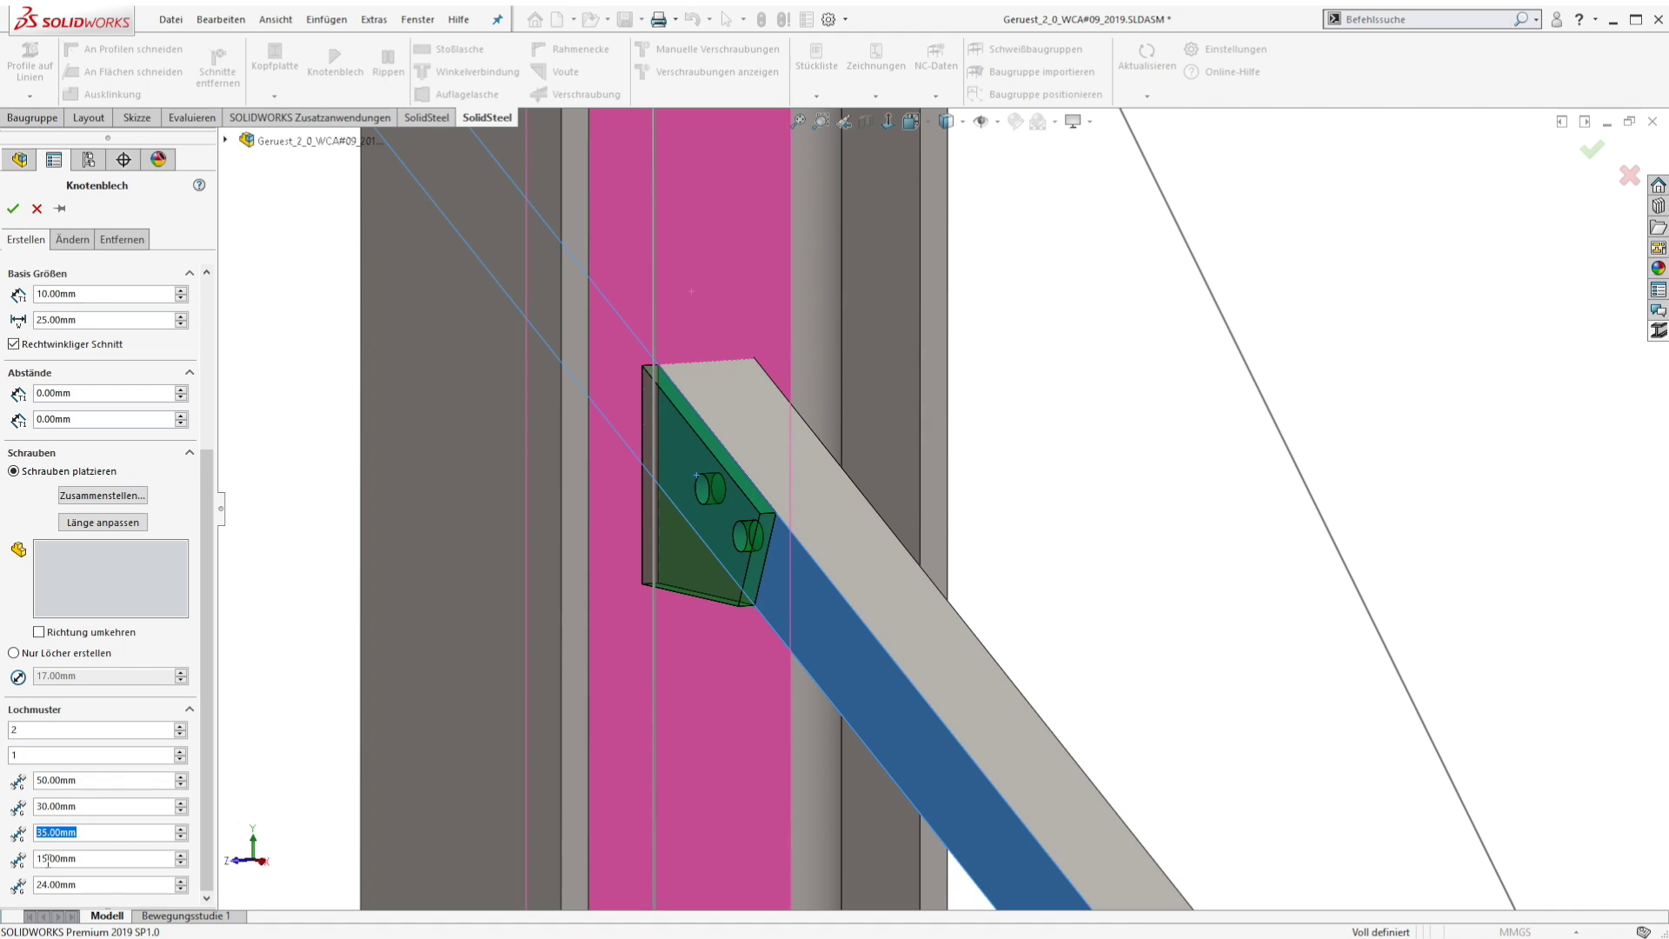
type("35")
key("Return")
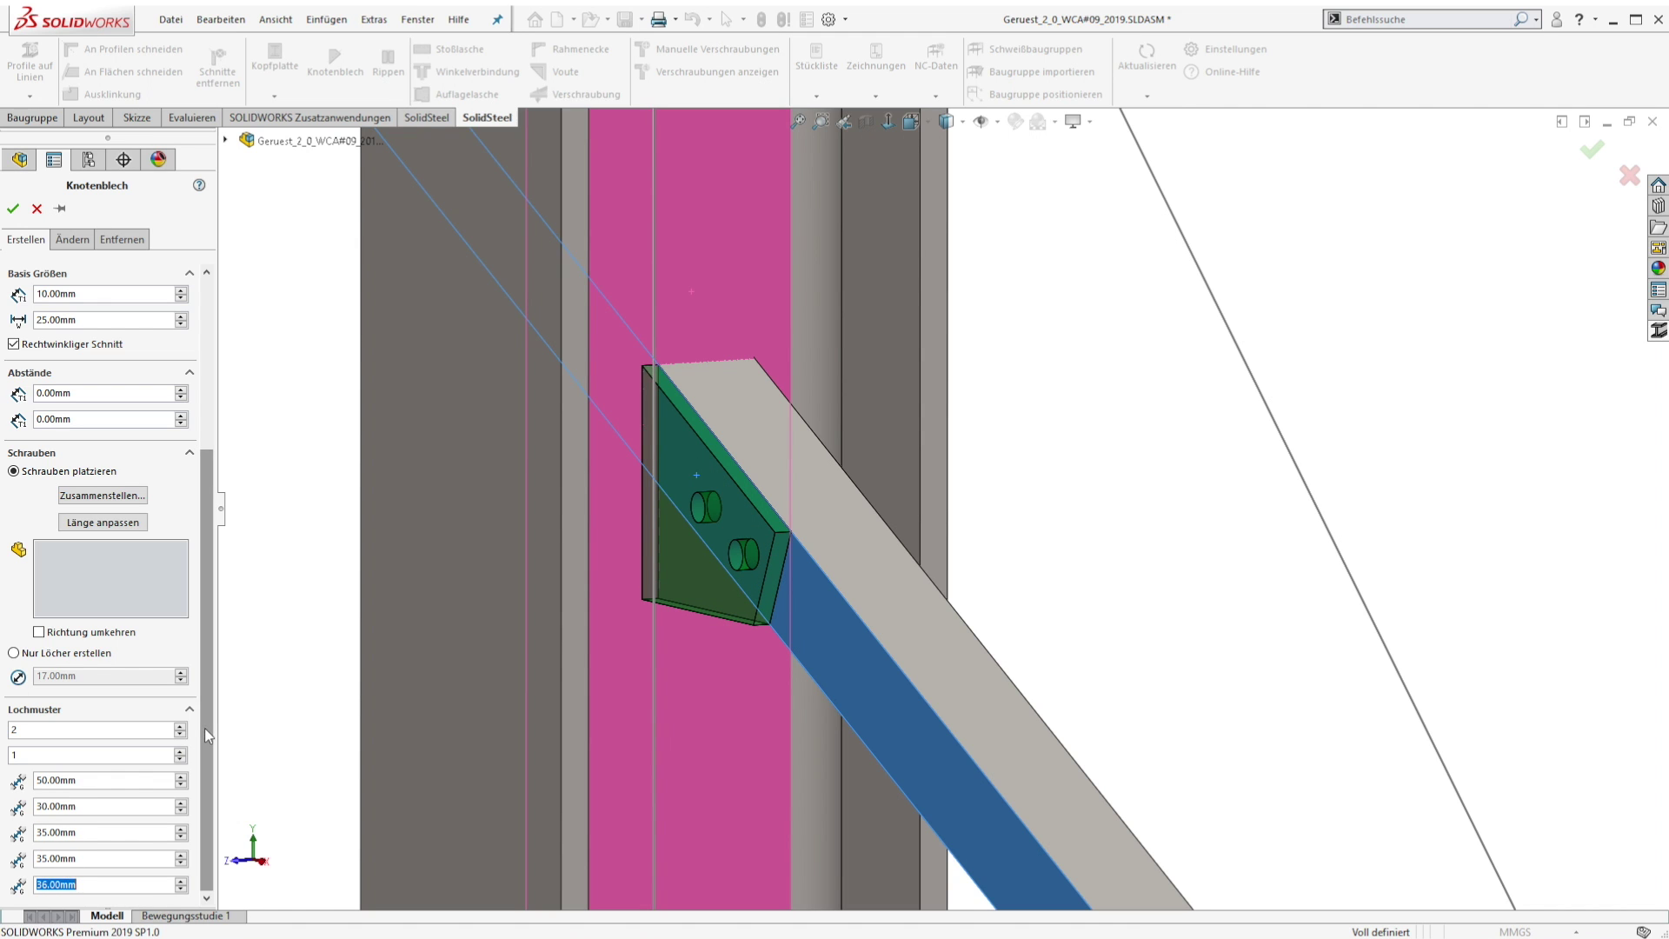
- Assign hexagon EN 14399-4 M16 bolts with the standard washer and nut set to the gusset plate
left_click(101, 495)
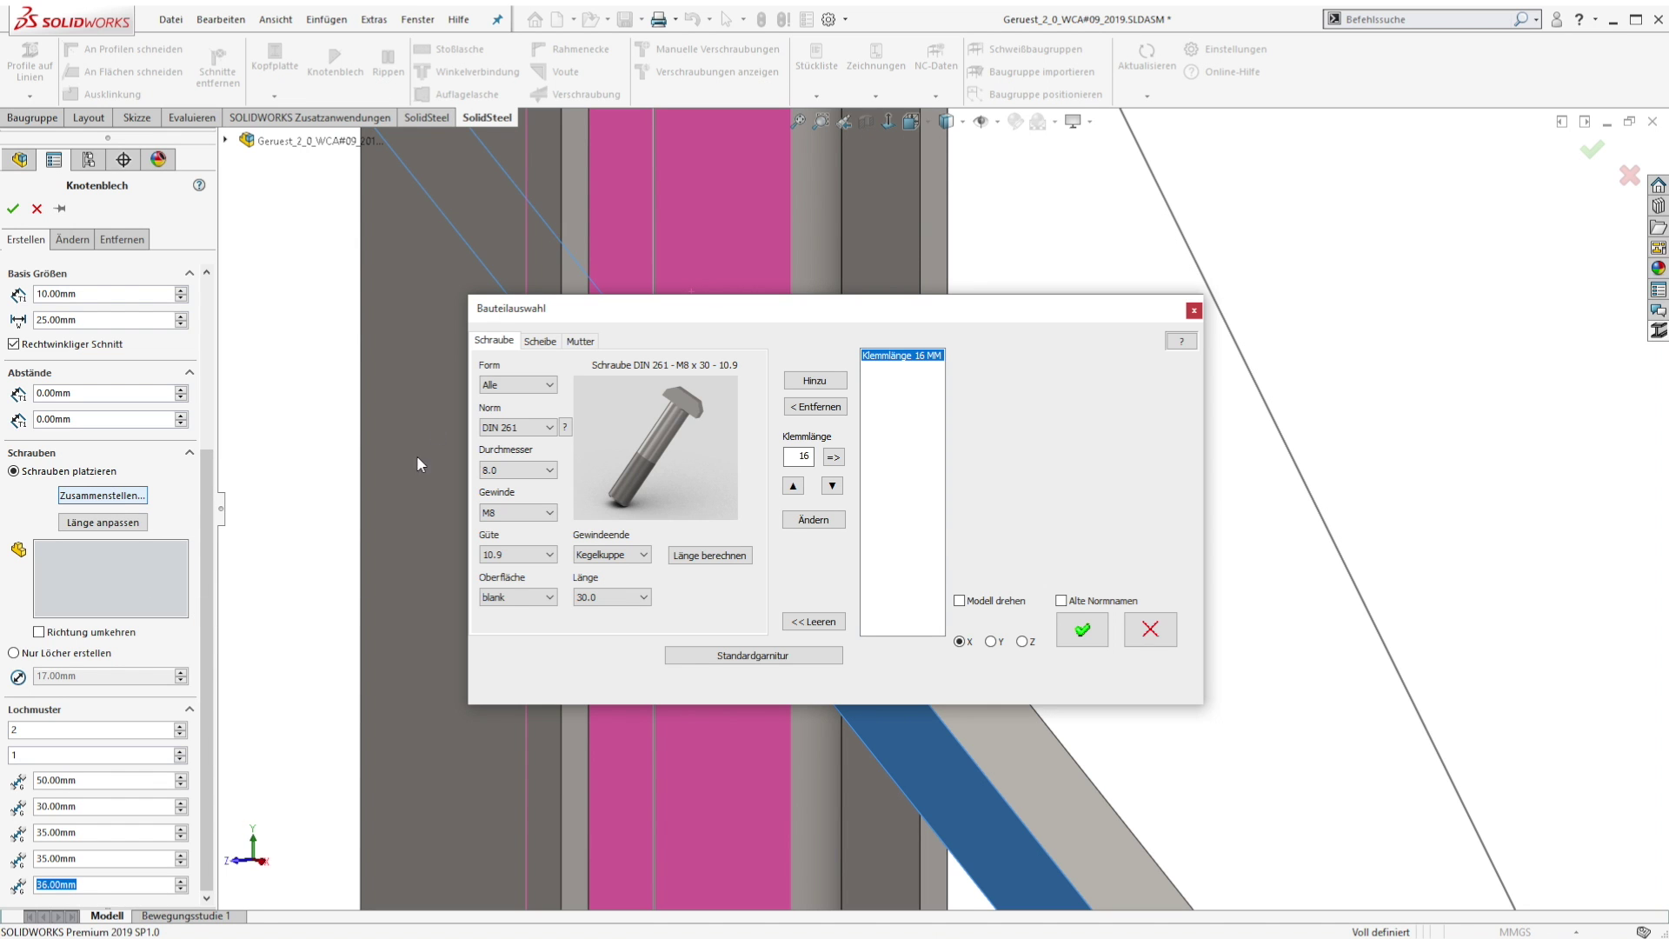
left_click(518, 385)
left_click(504, 409)
left_click(517, 427)
left_click(507, 488)
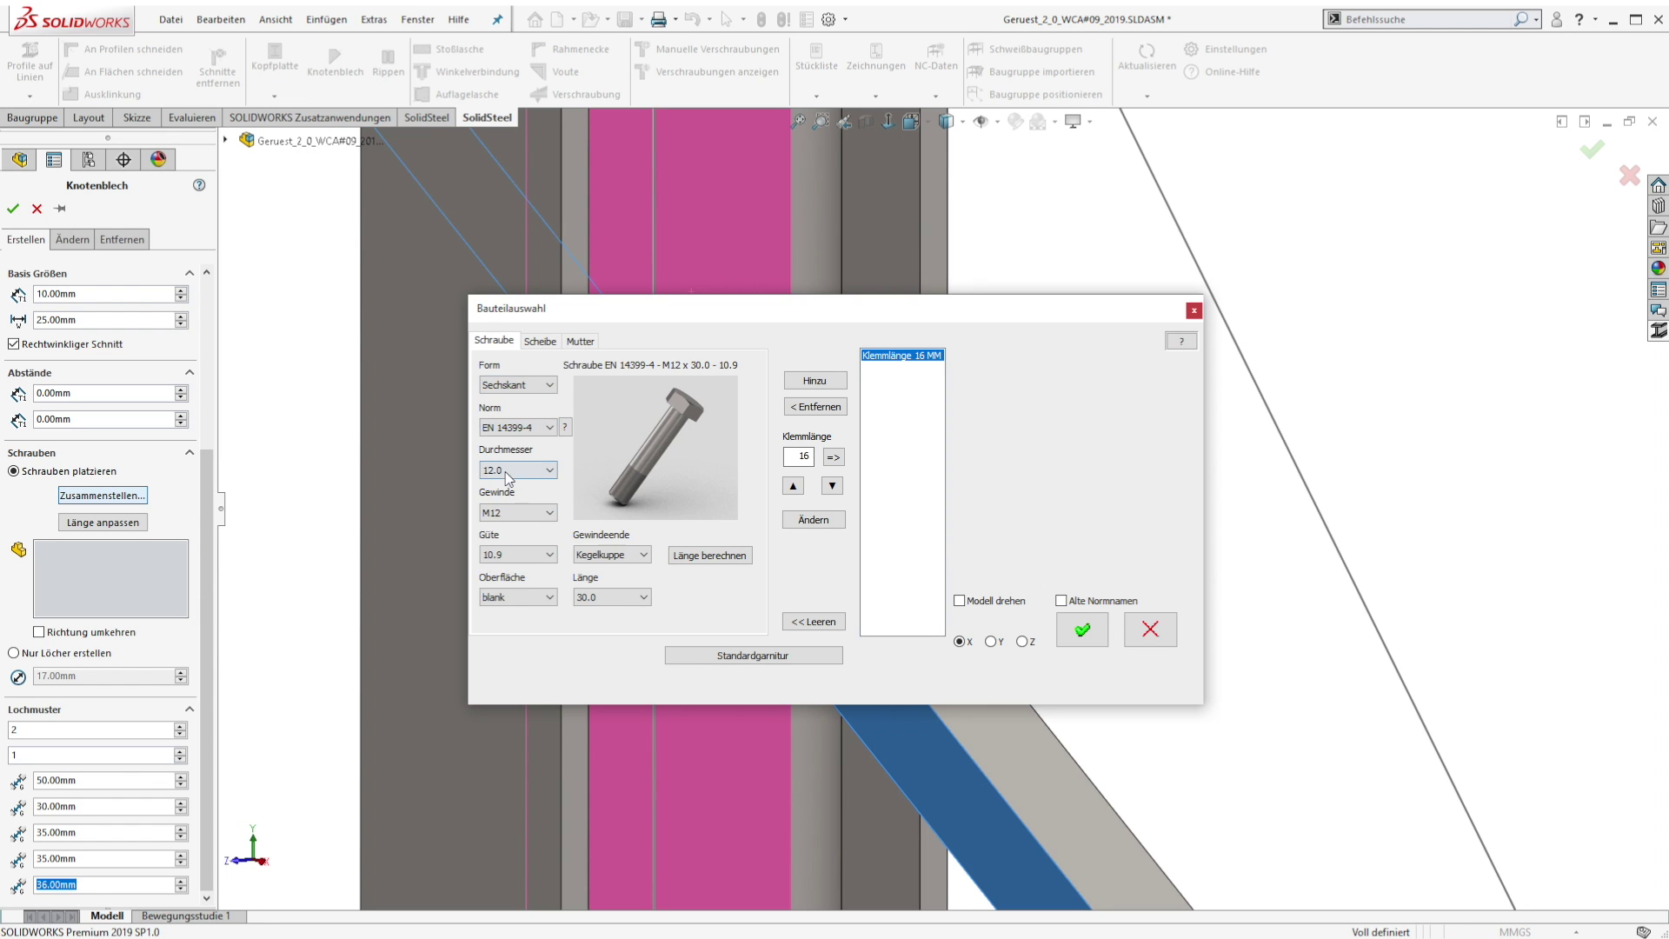
left_click(819, 384)
left_click(769, 653)
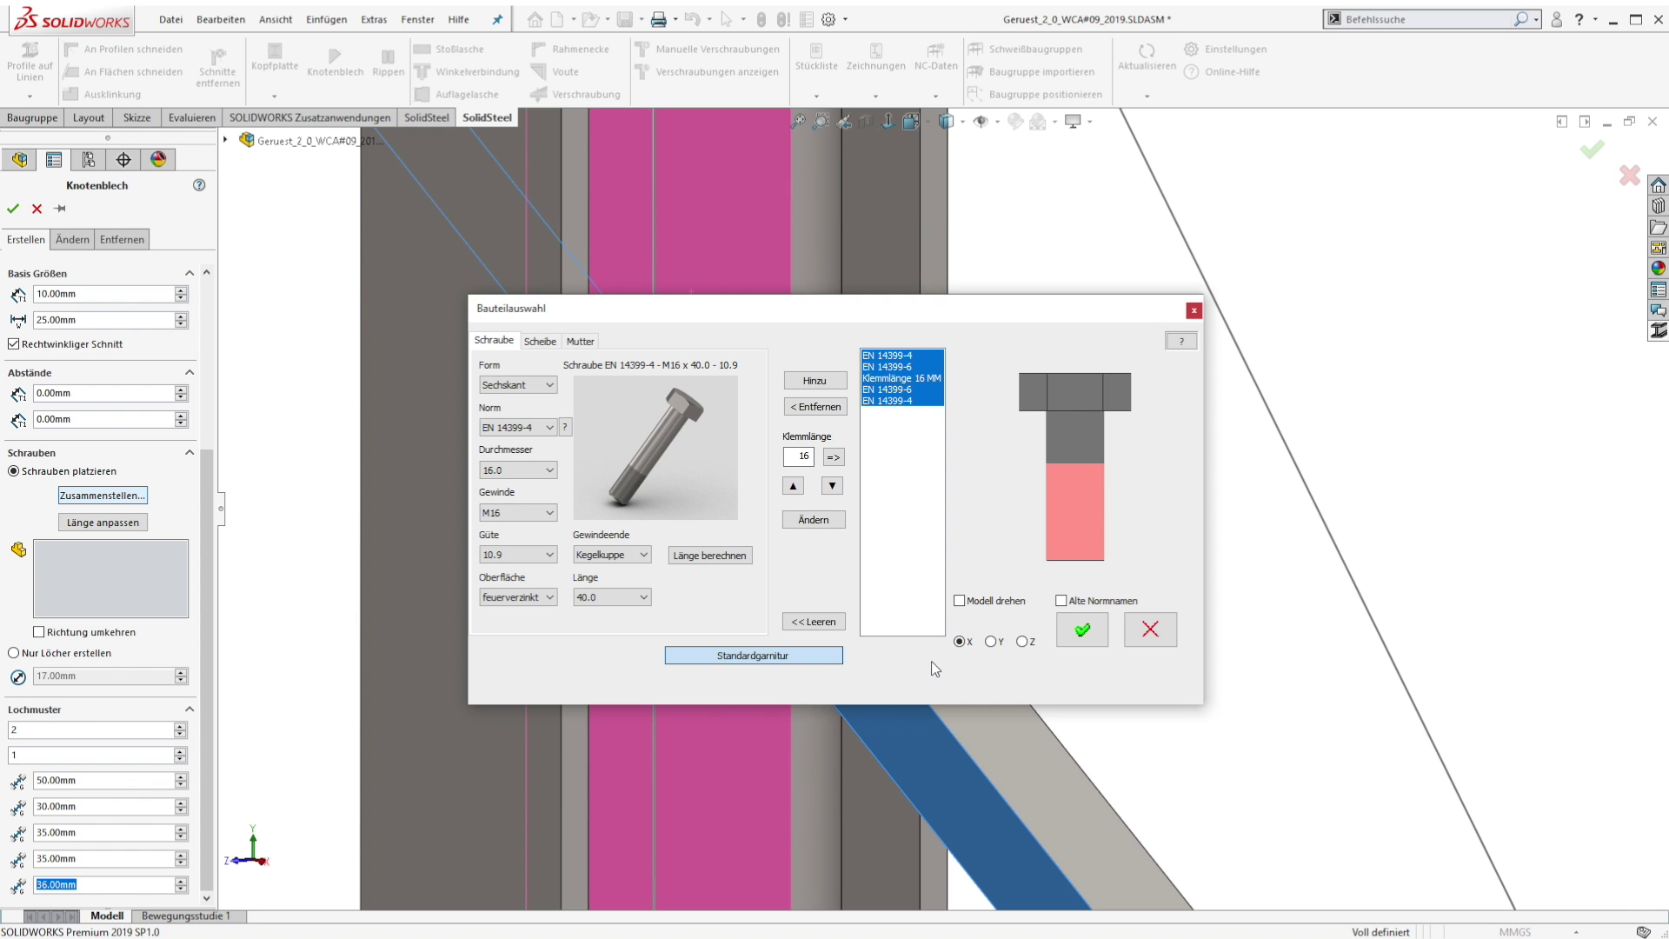
left_click(1080, 629)
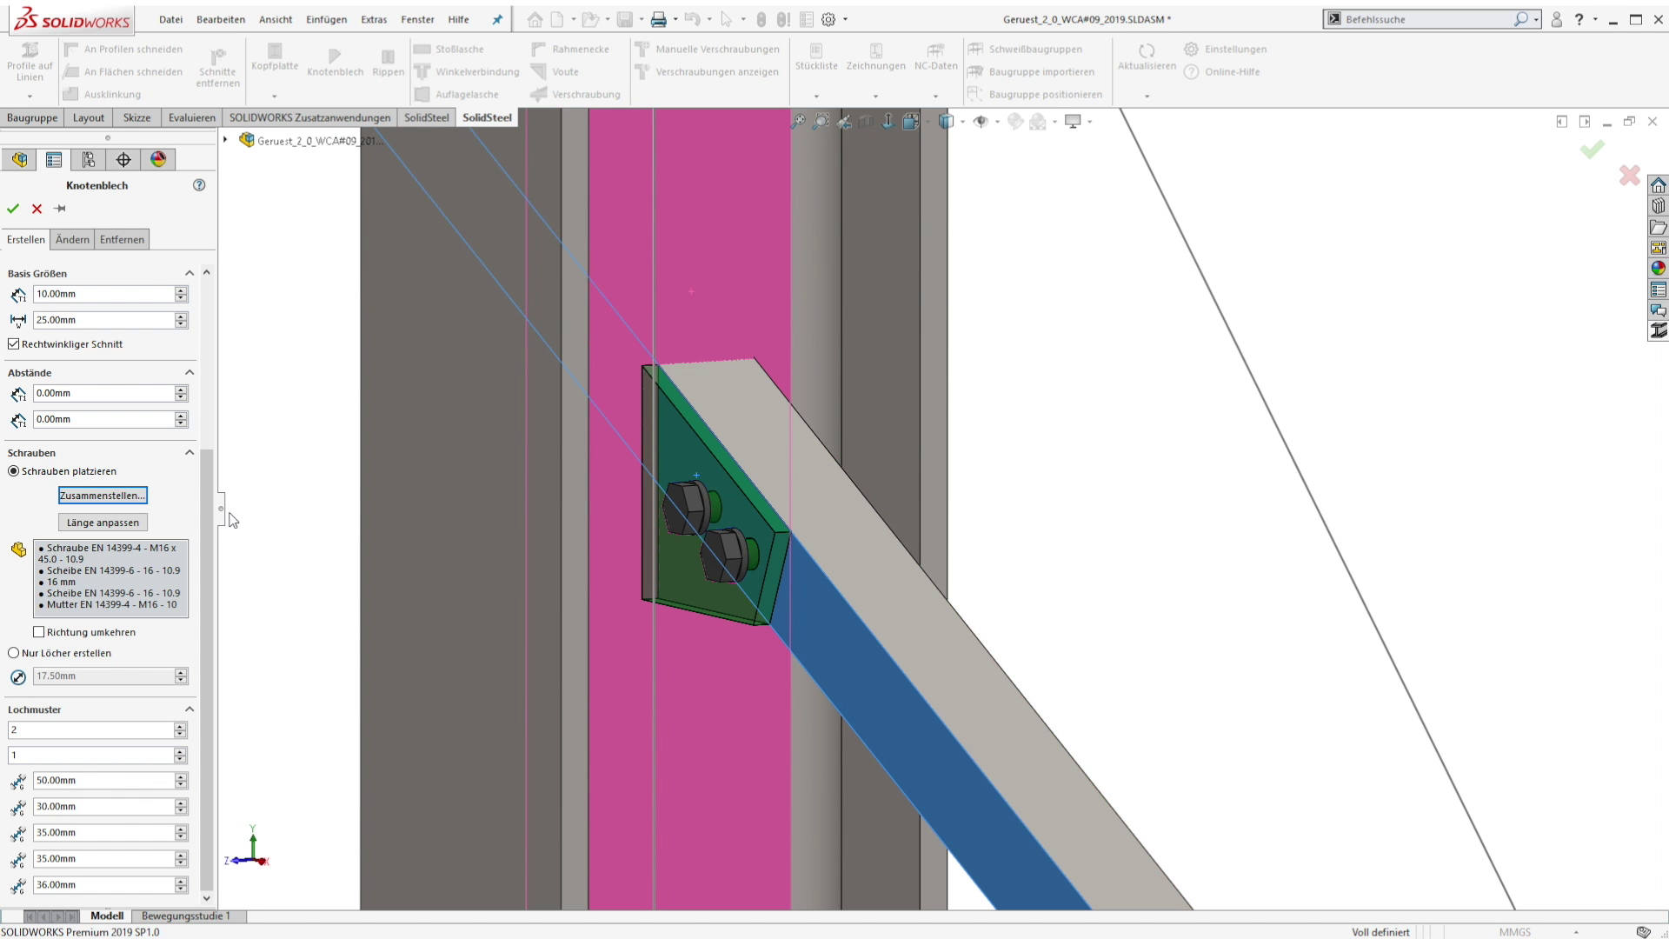
- Save the gusset plate settings as the preset DemoGusset#1 and create the plate, keeping the command active for more plates
scroll(206, 521, "up", 5)
left_click(68, 463)
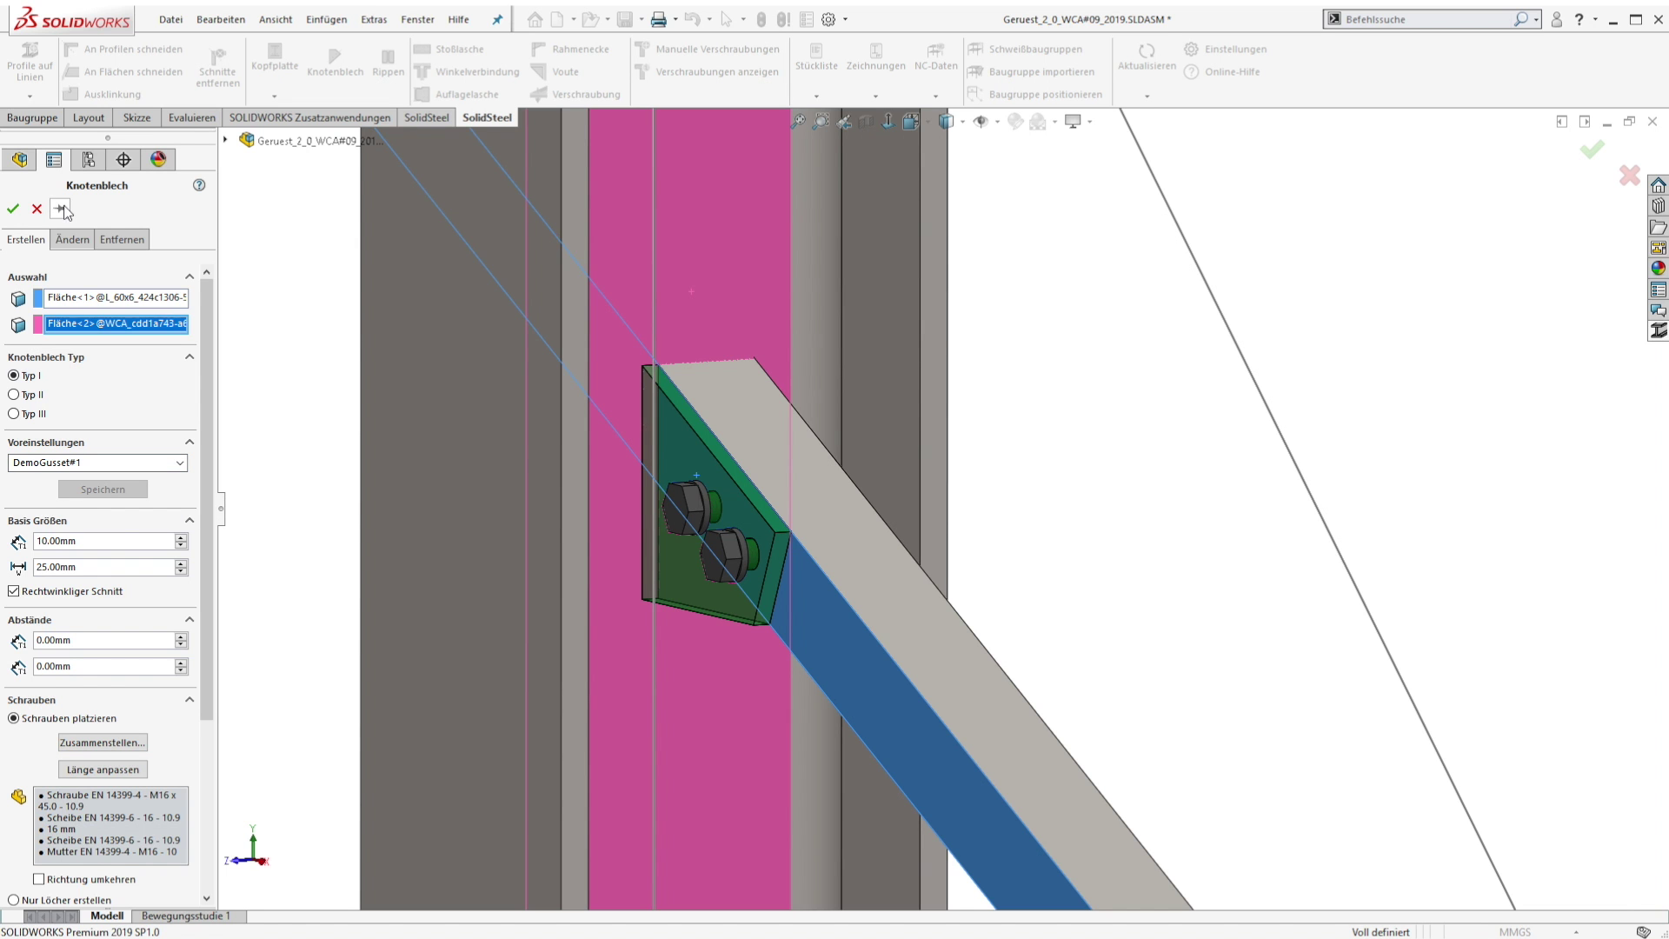
left_click(12, 210)
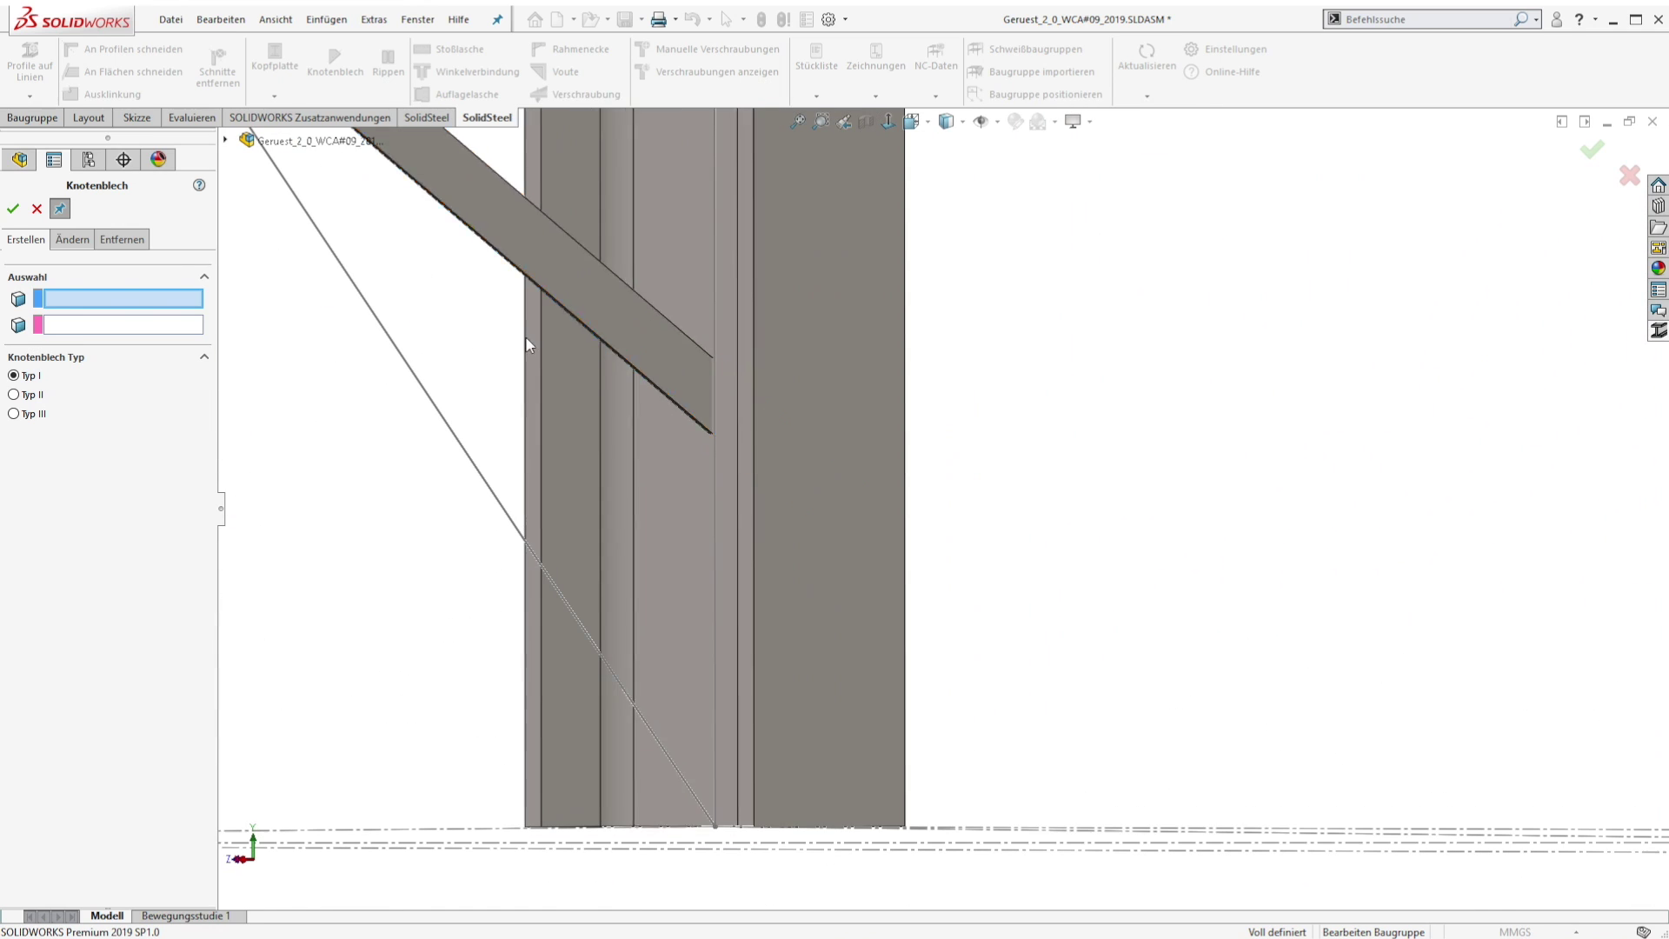
- Create further Typ I gusset plates with the DemoGusset#1 preset between the next L 60x6 brace ends and their column faces
left_click(556, 218)
left_click(678, 565)
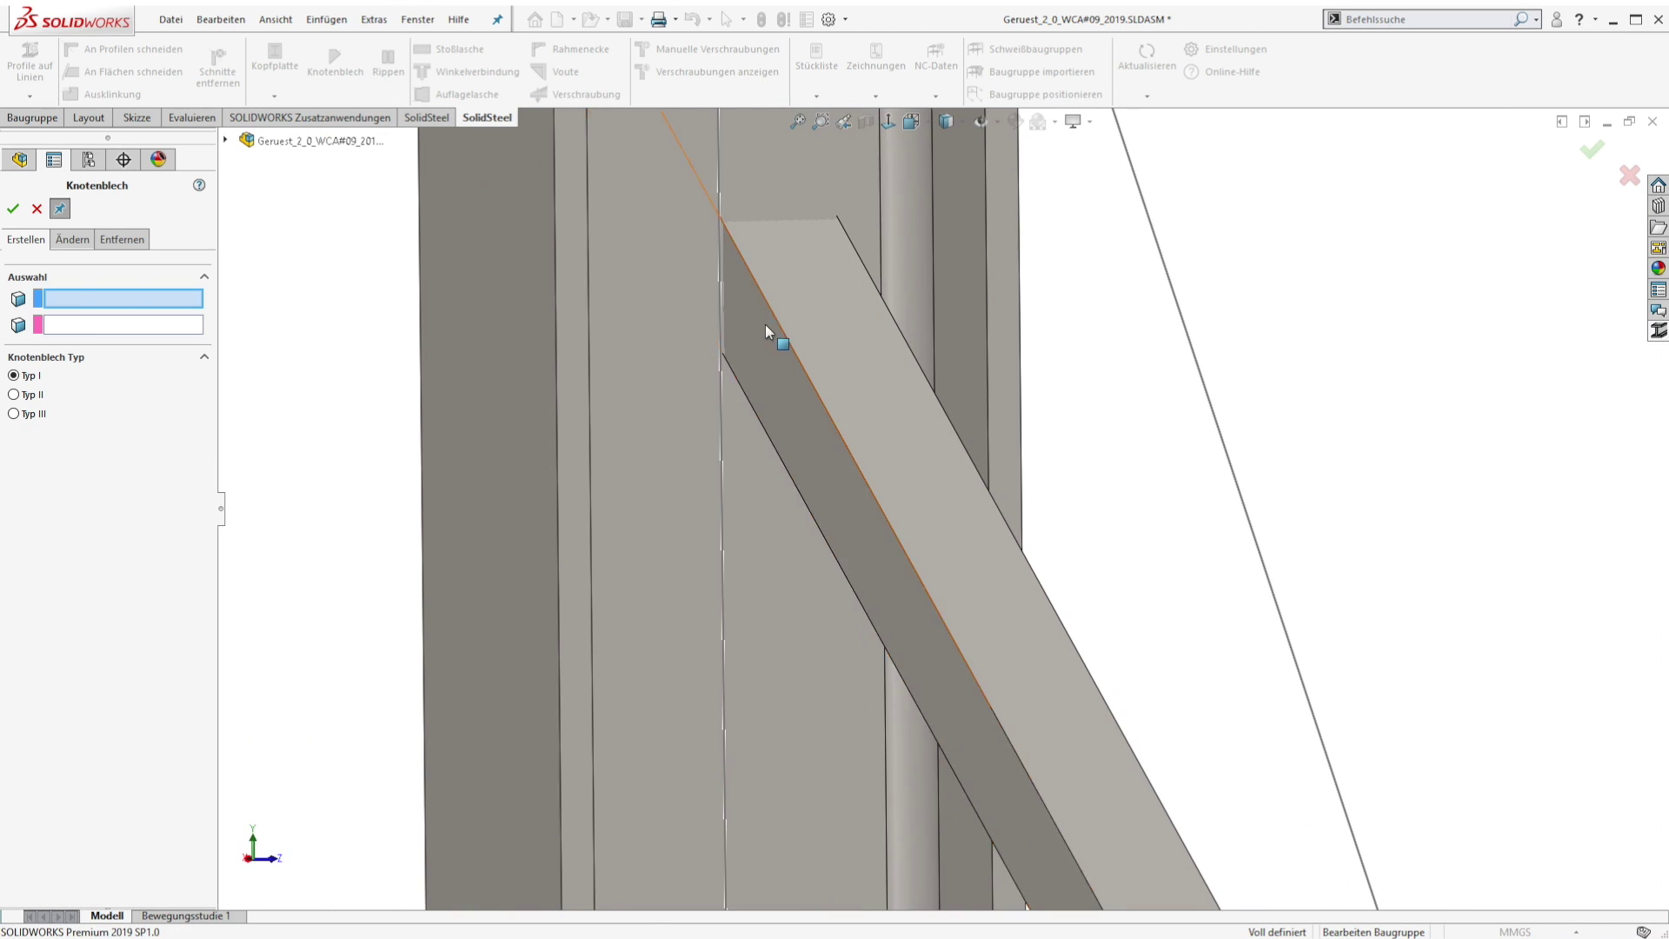
left_click(769, 332)
left_click(626, 435)
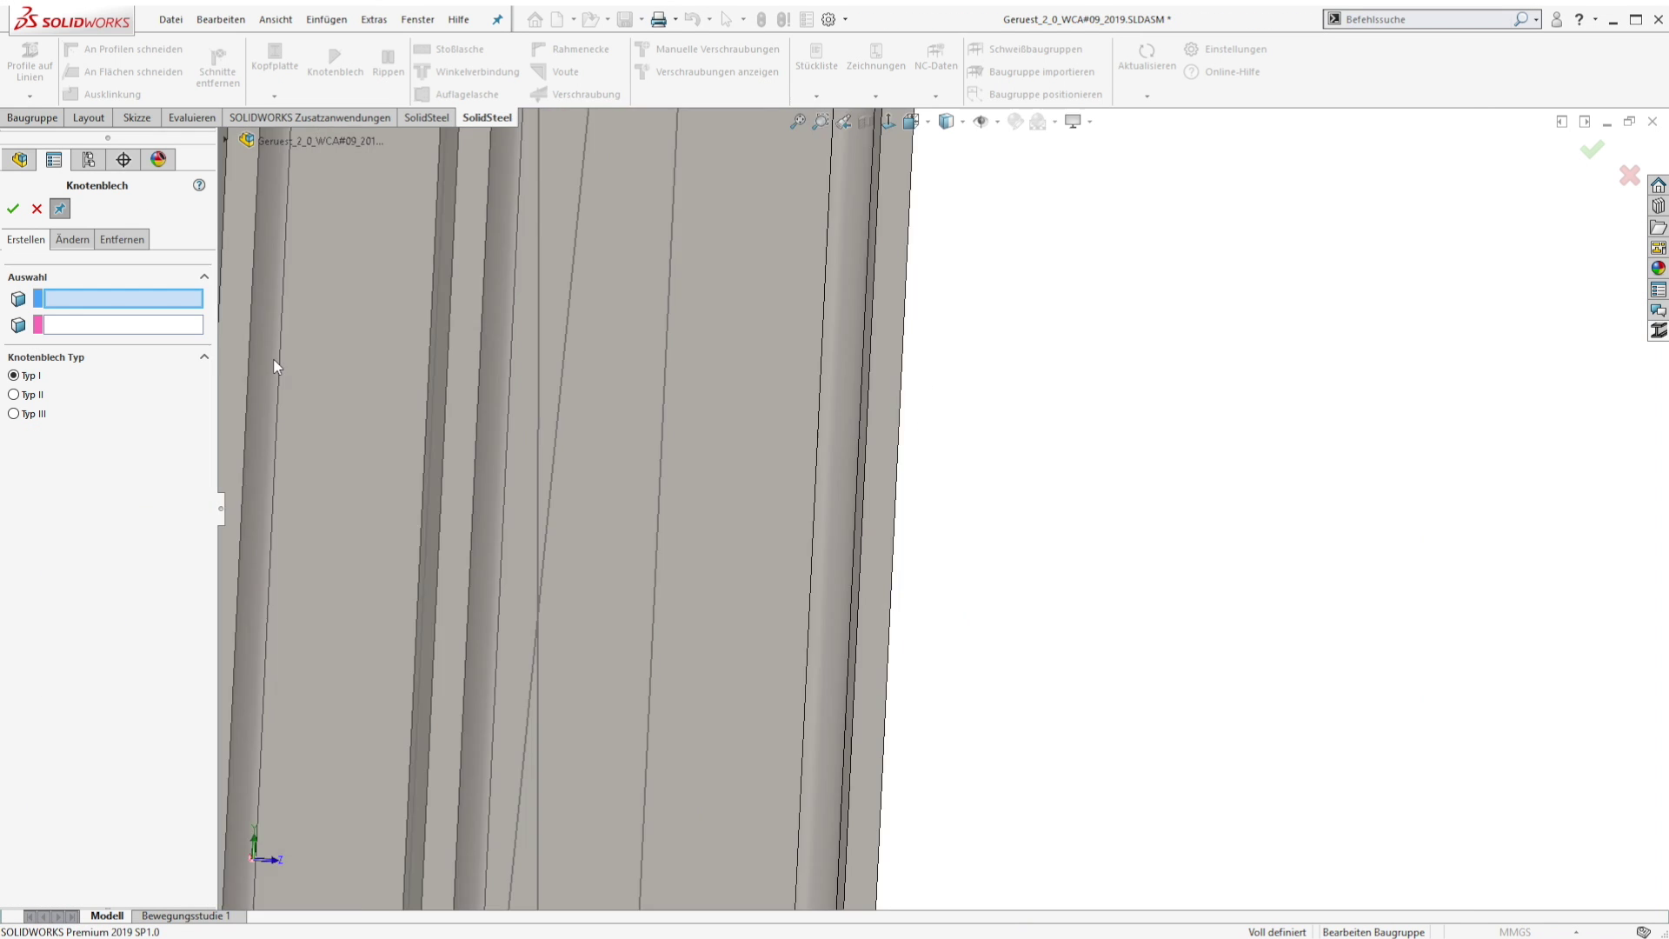
left_click(707, 447)
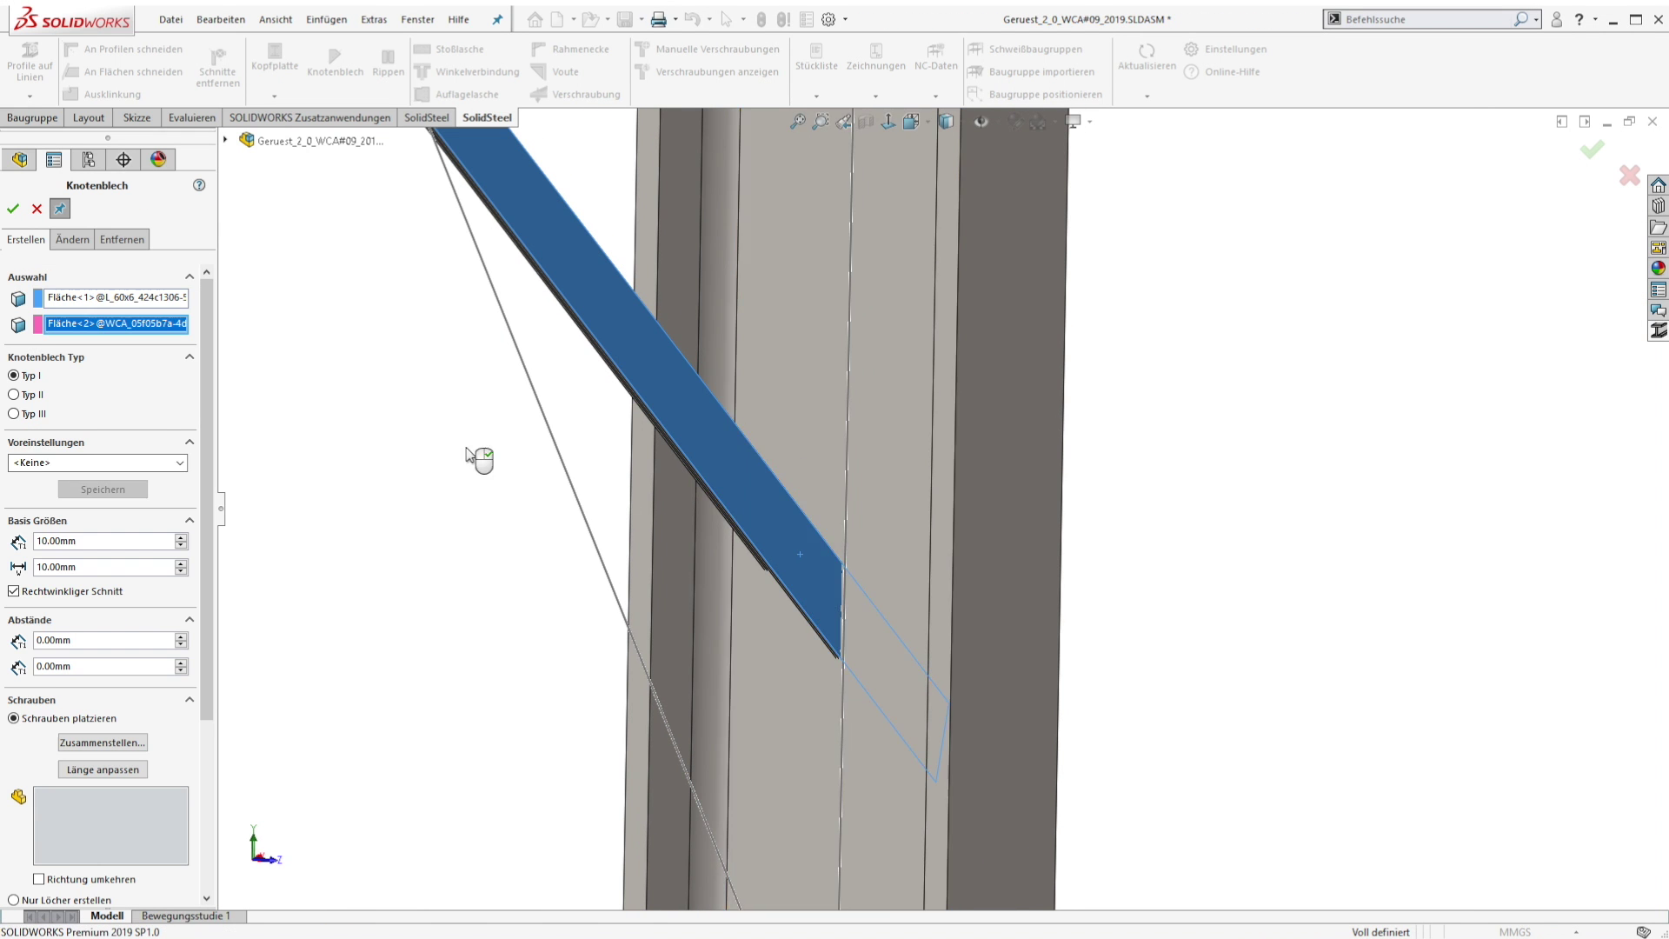
left_click(652, 484)
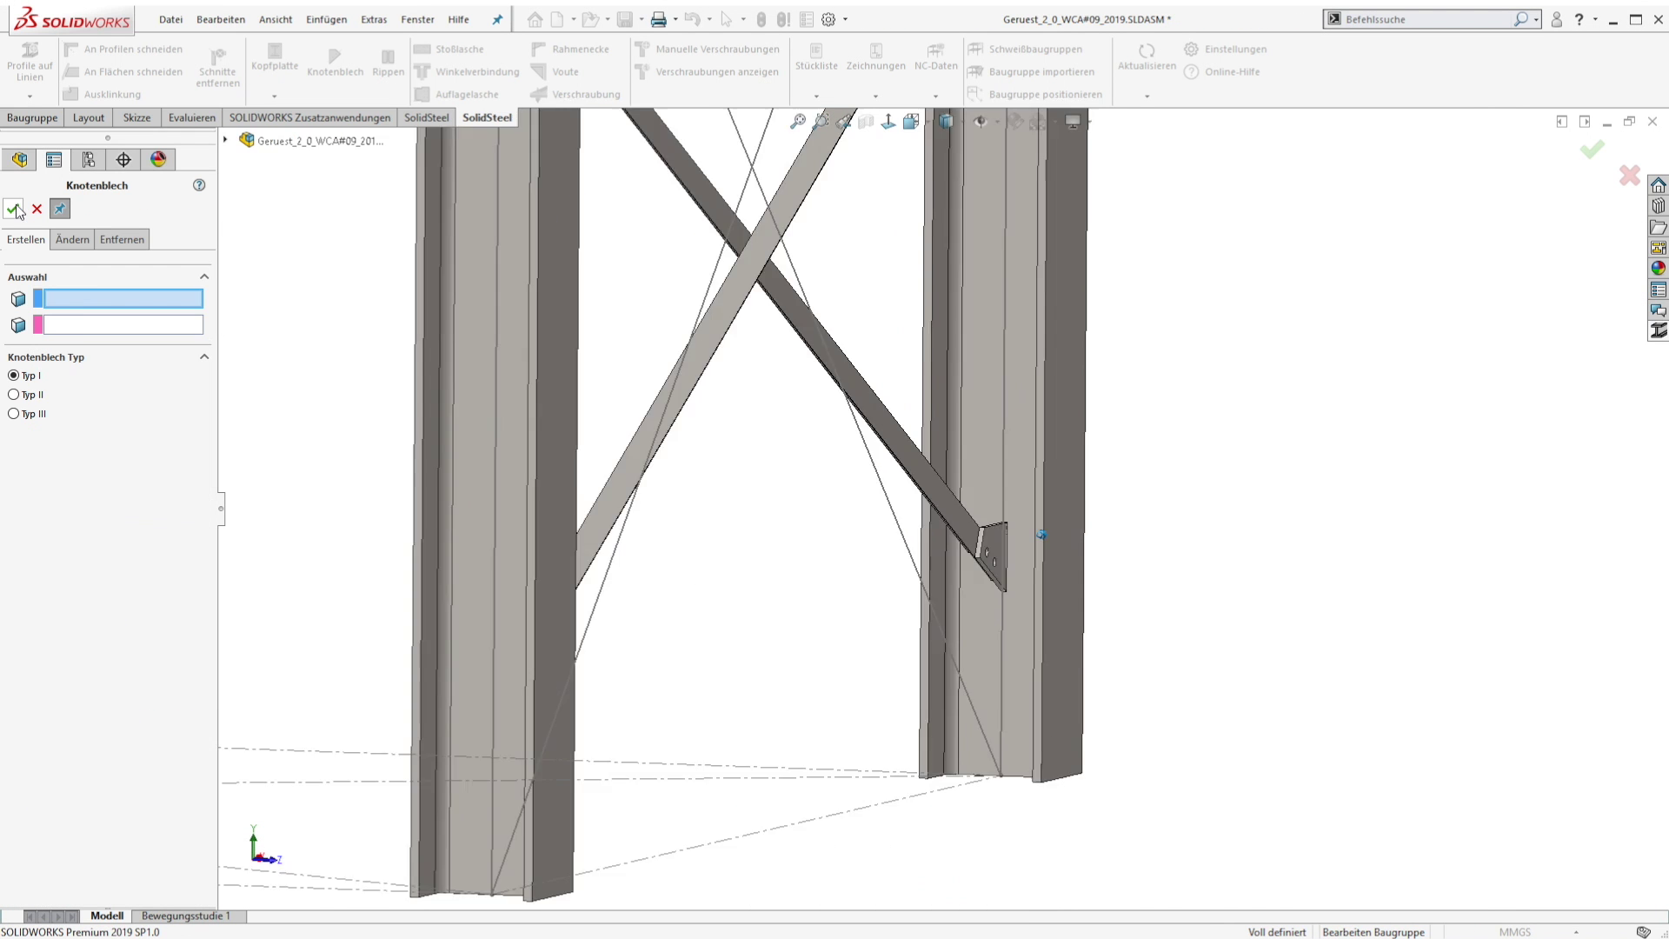
- Add matching DemoGusset#1 gusset plates at the remaining brace ends, leave the command and save the assembly
left_click(757, 600)
left_click(800, 539)
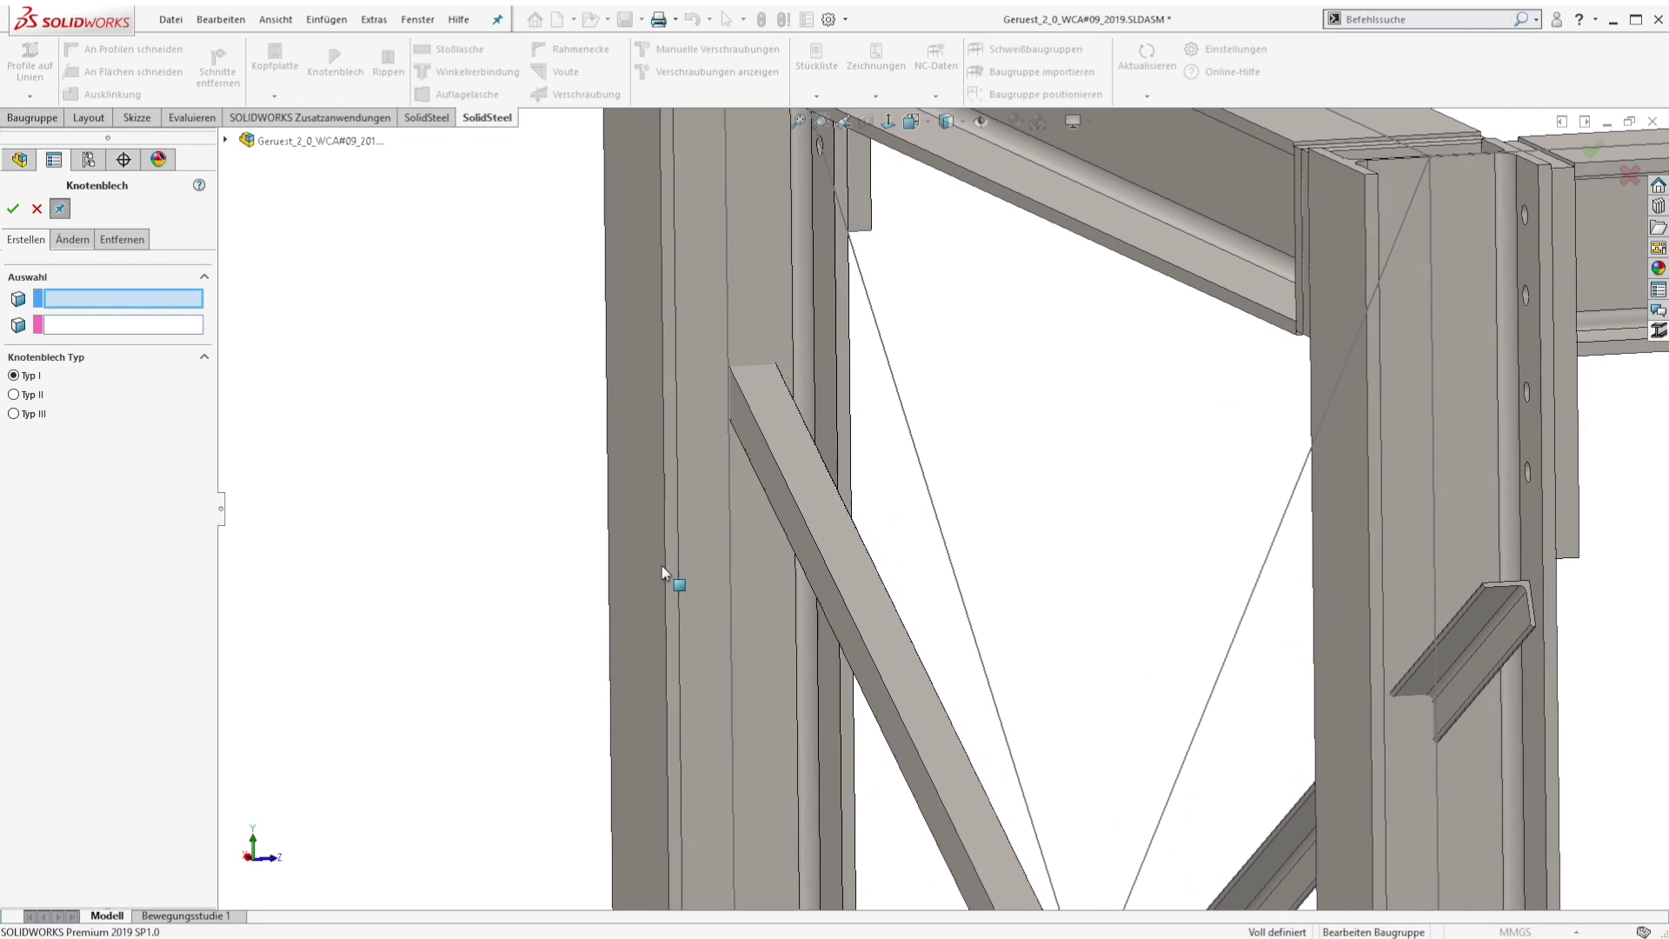
left_click(800, 487)
left_click(662, 570)
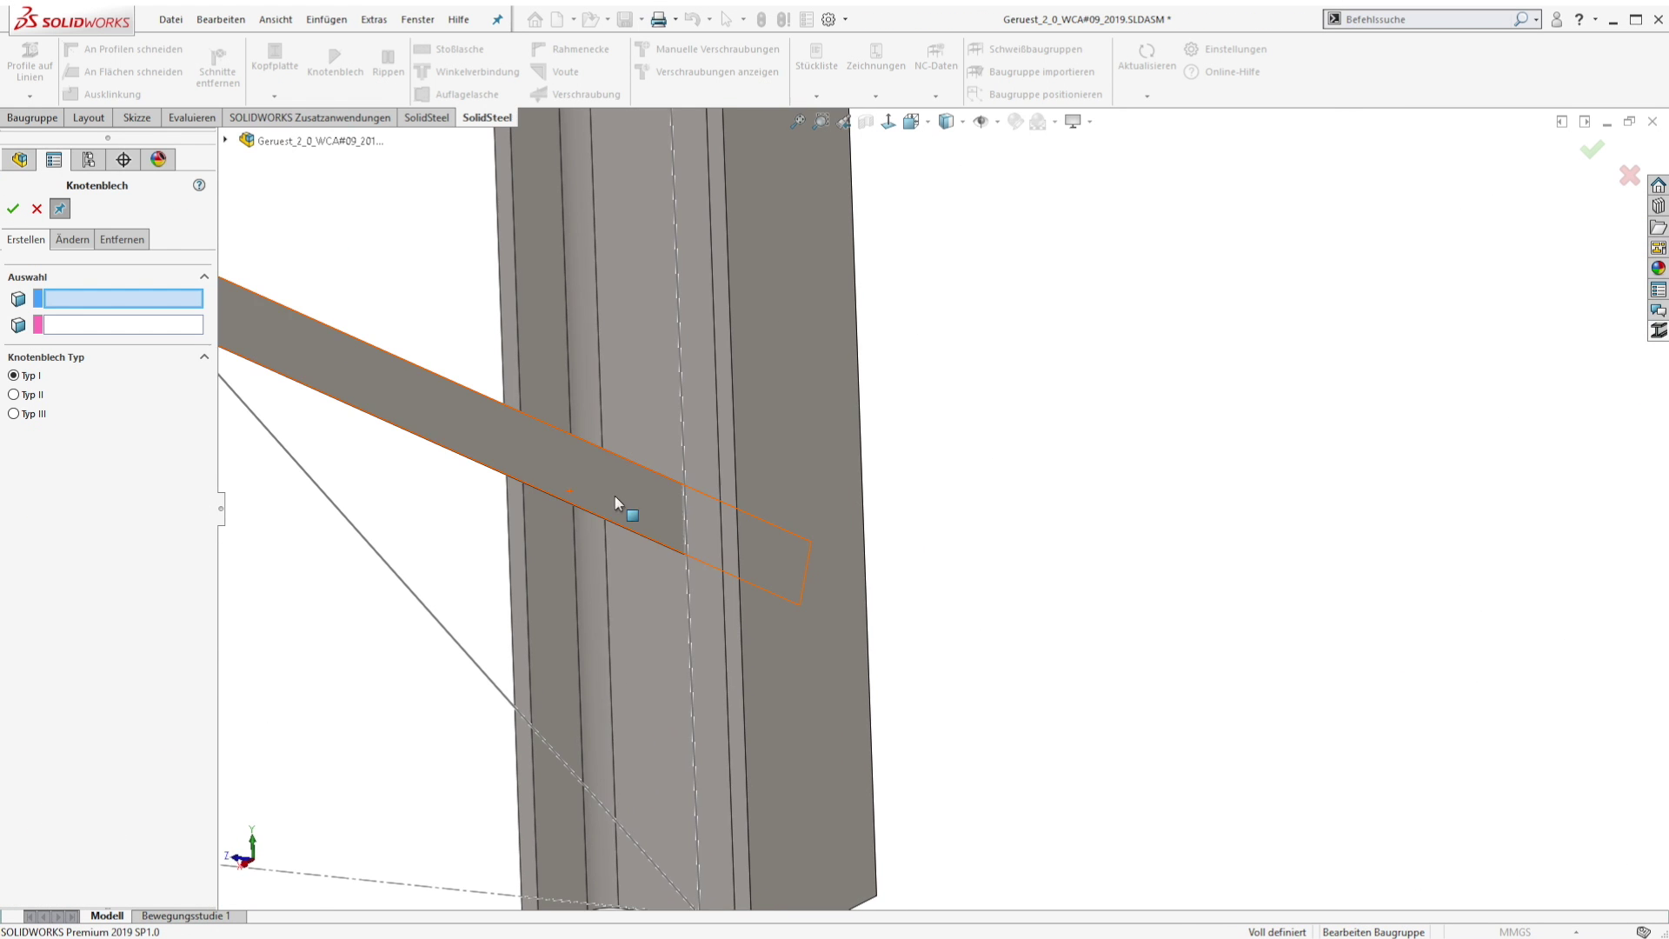
left_click(613, 495)
left_click(660, 556)
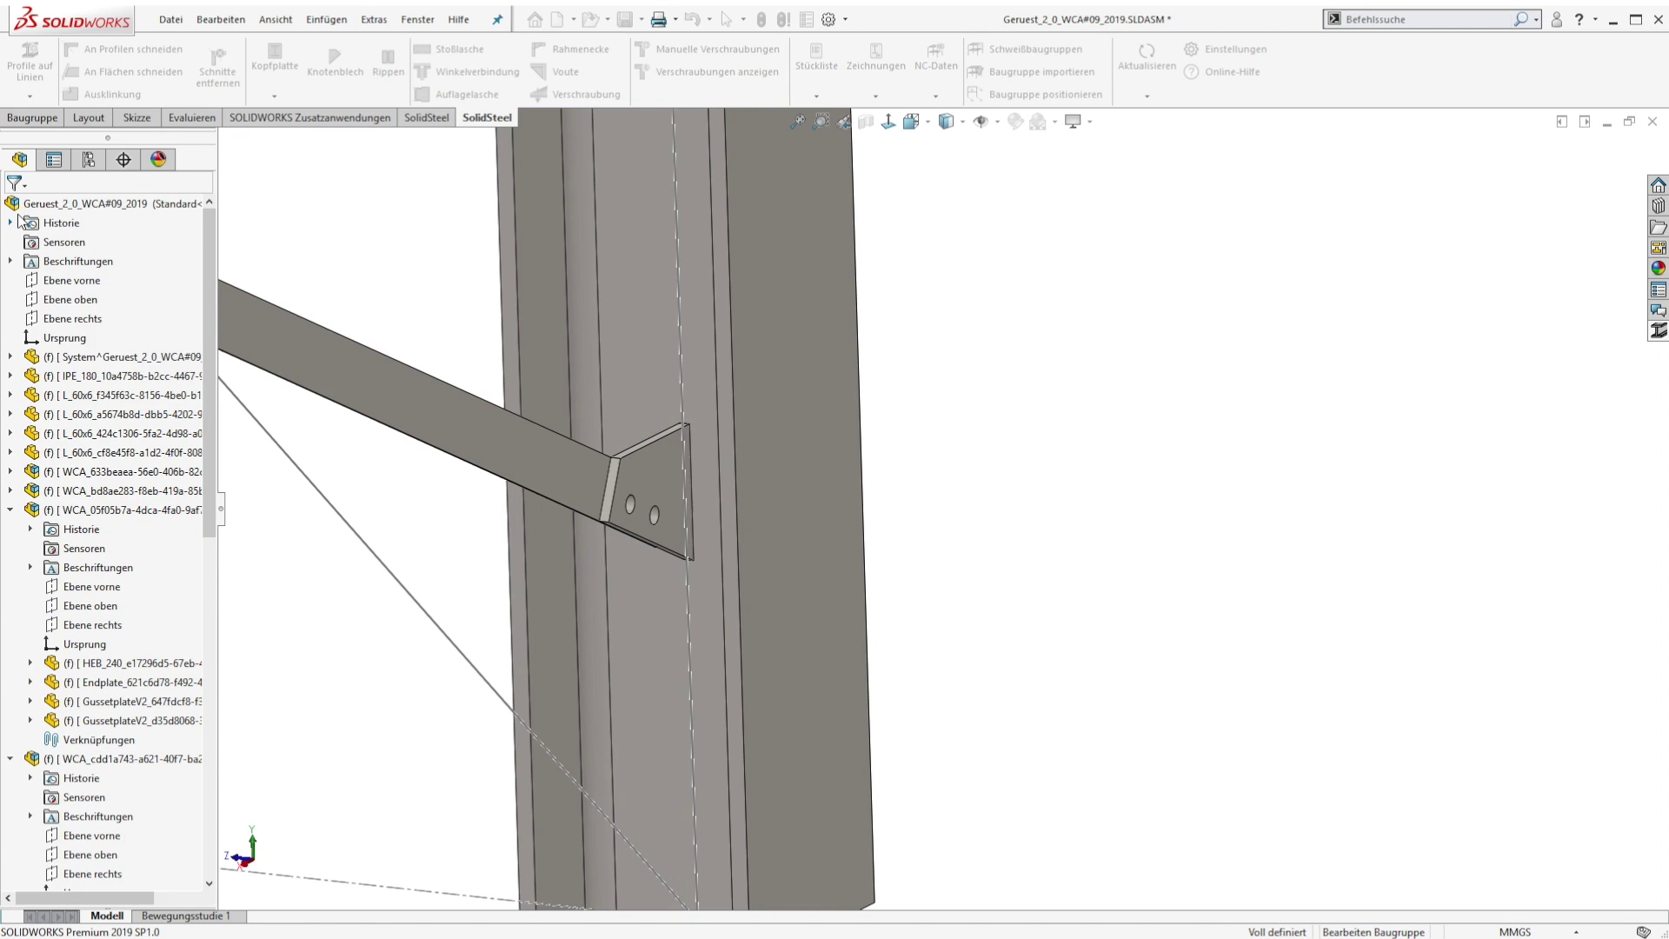
left_click(769, 339)
left_click(754, 425)
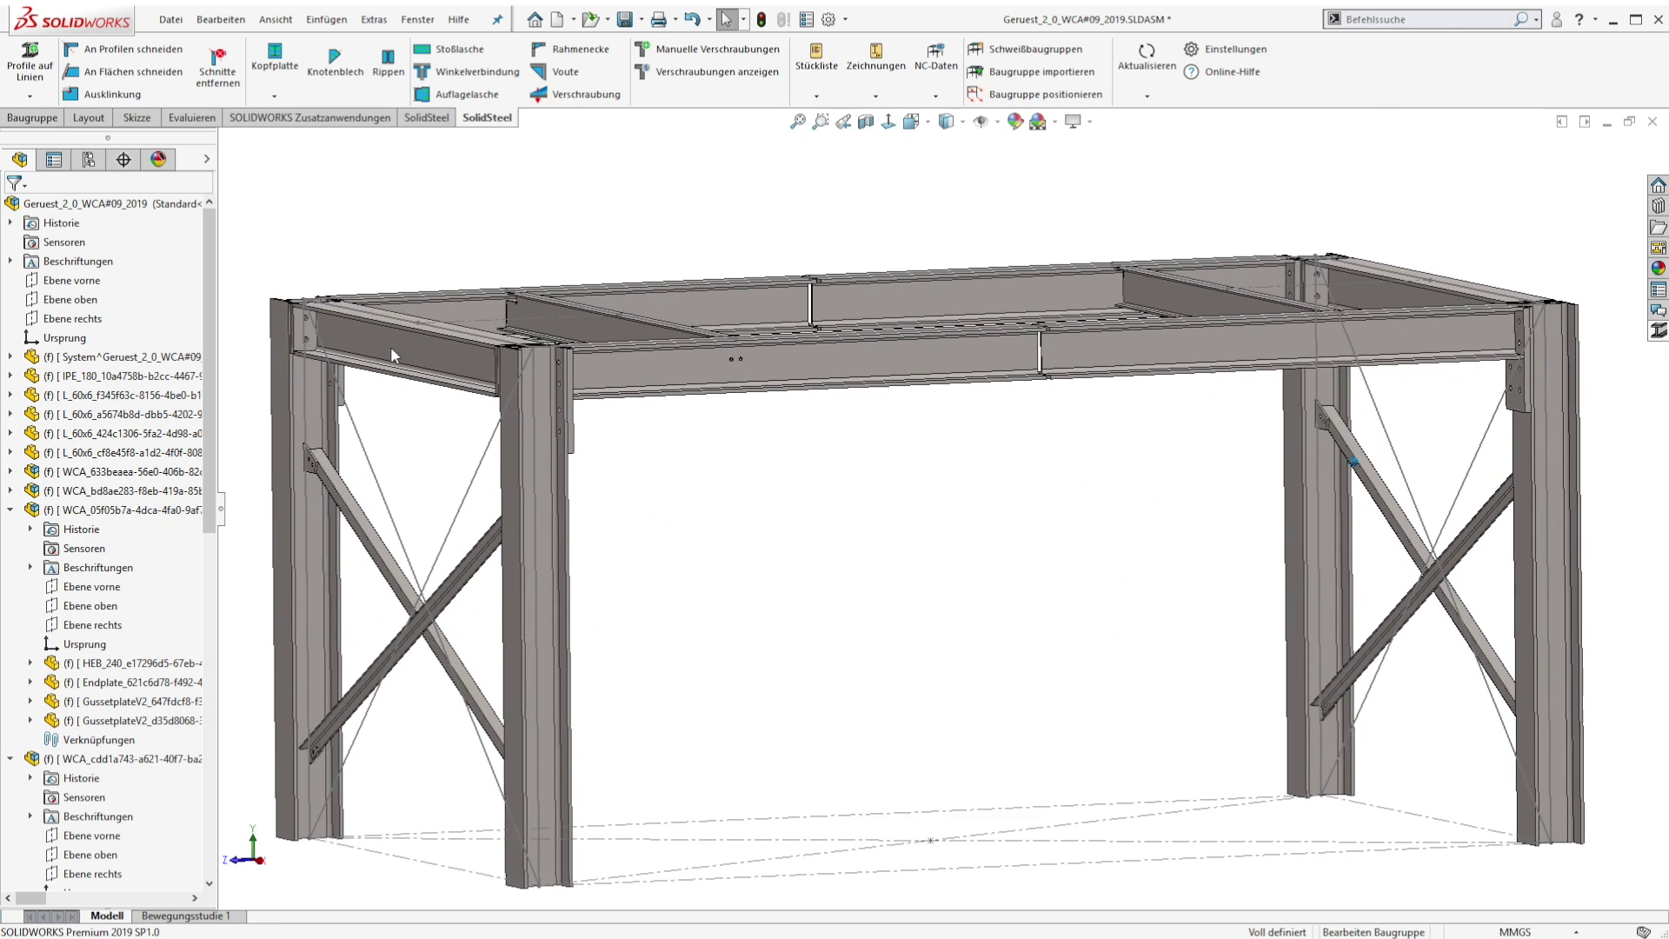
key("ctrl+s")
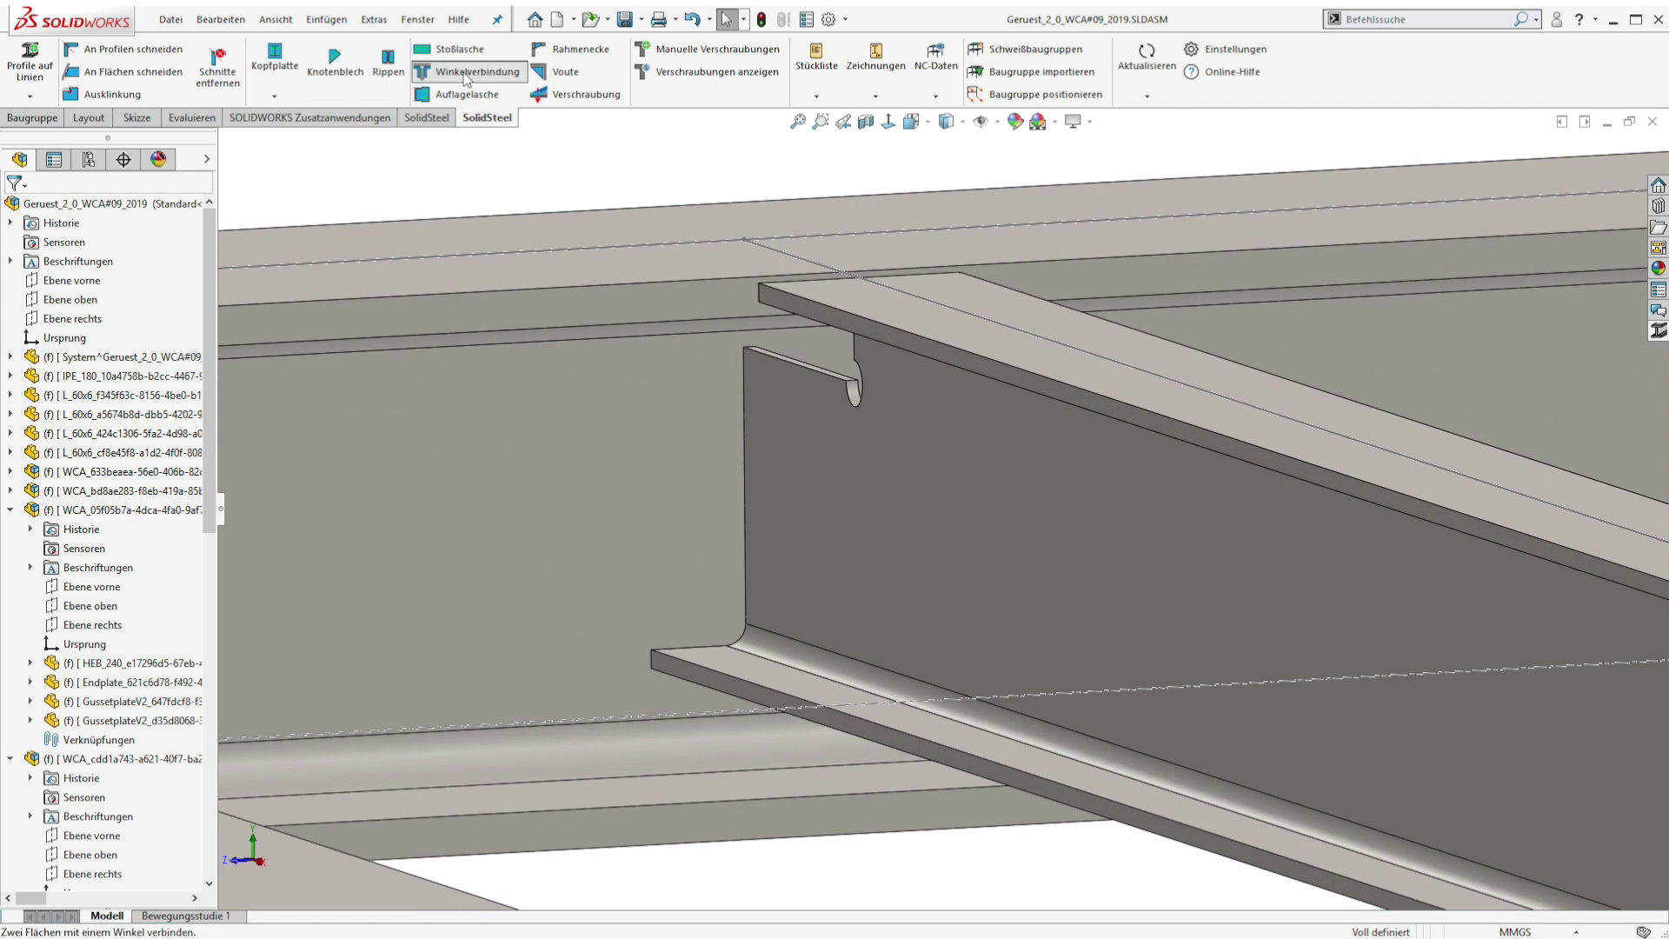
- Create an angle connection between the notched cross beam's web and the girder web using the preset DE - IW - IW 2021
left_click(463, 72)
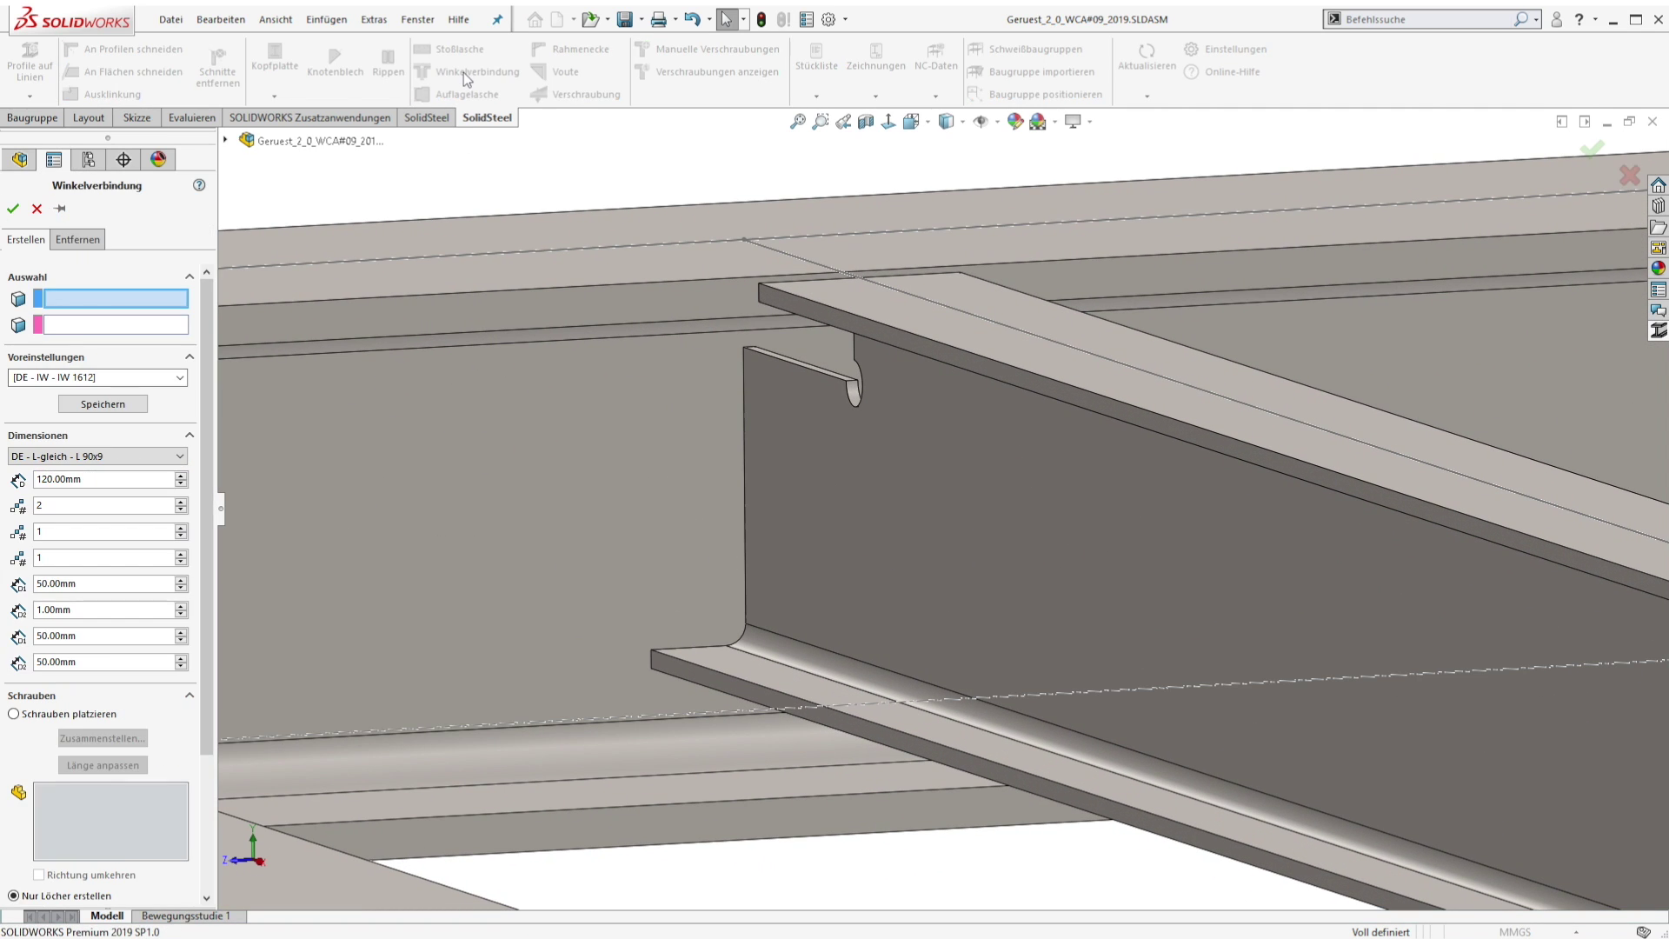
left_click(790, 451)
left_click(669, 446)
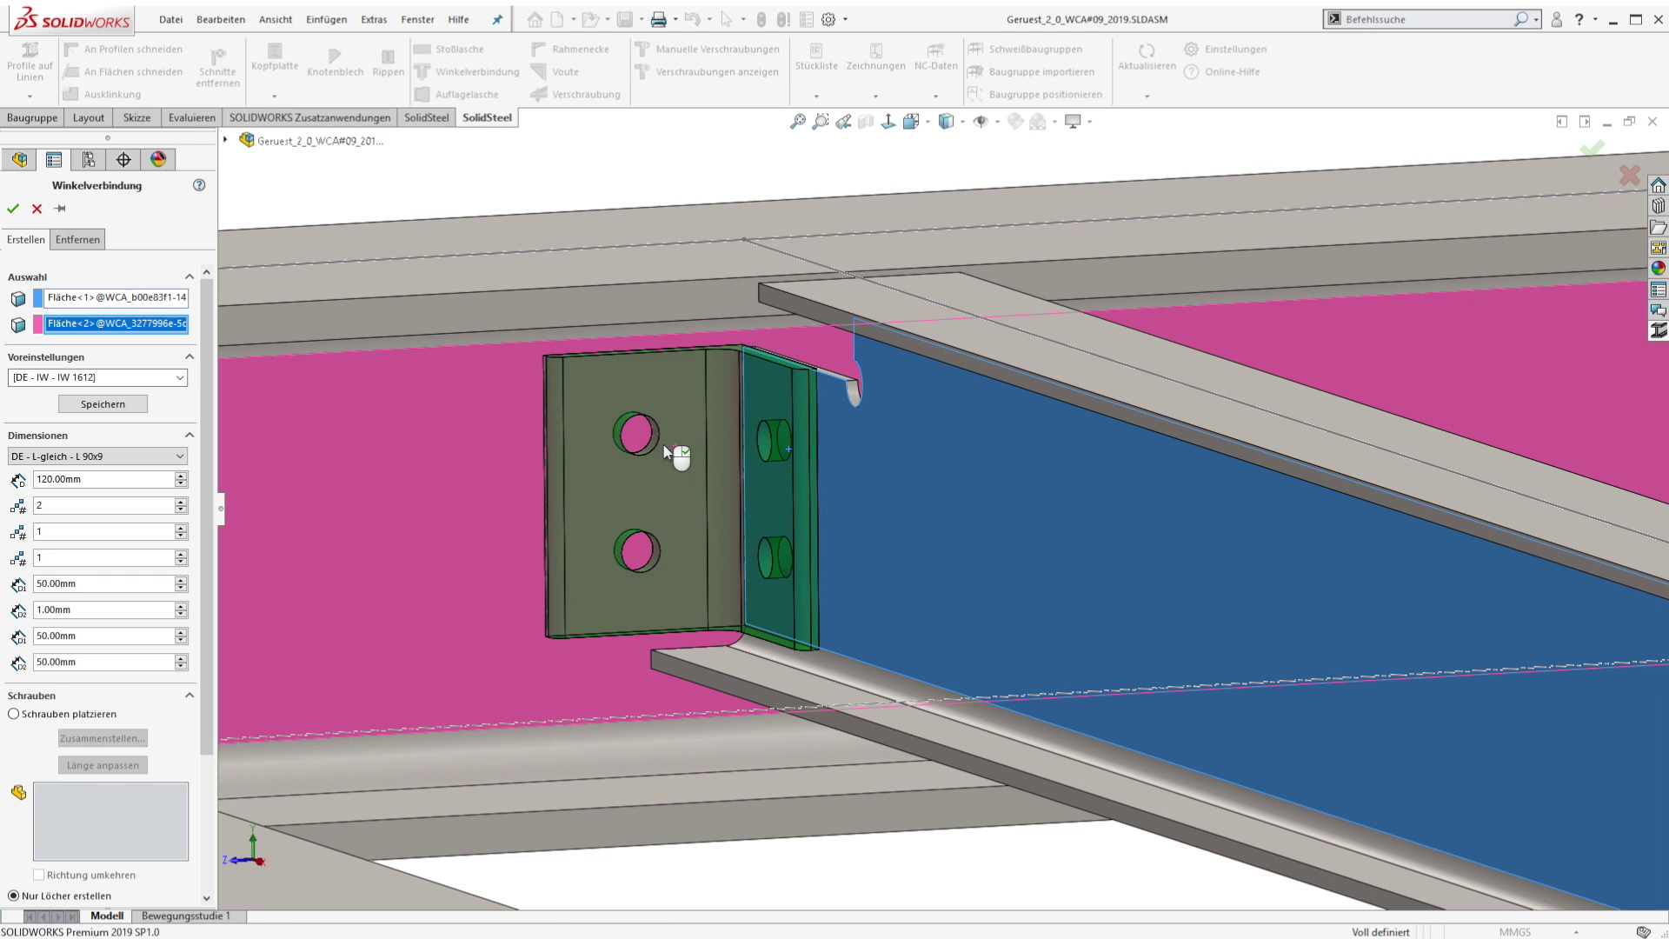
left_click(180, 377)
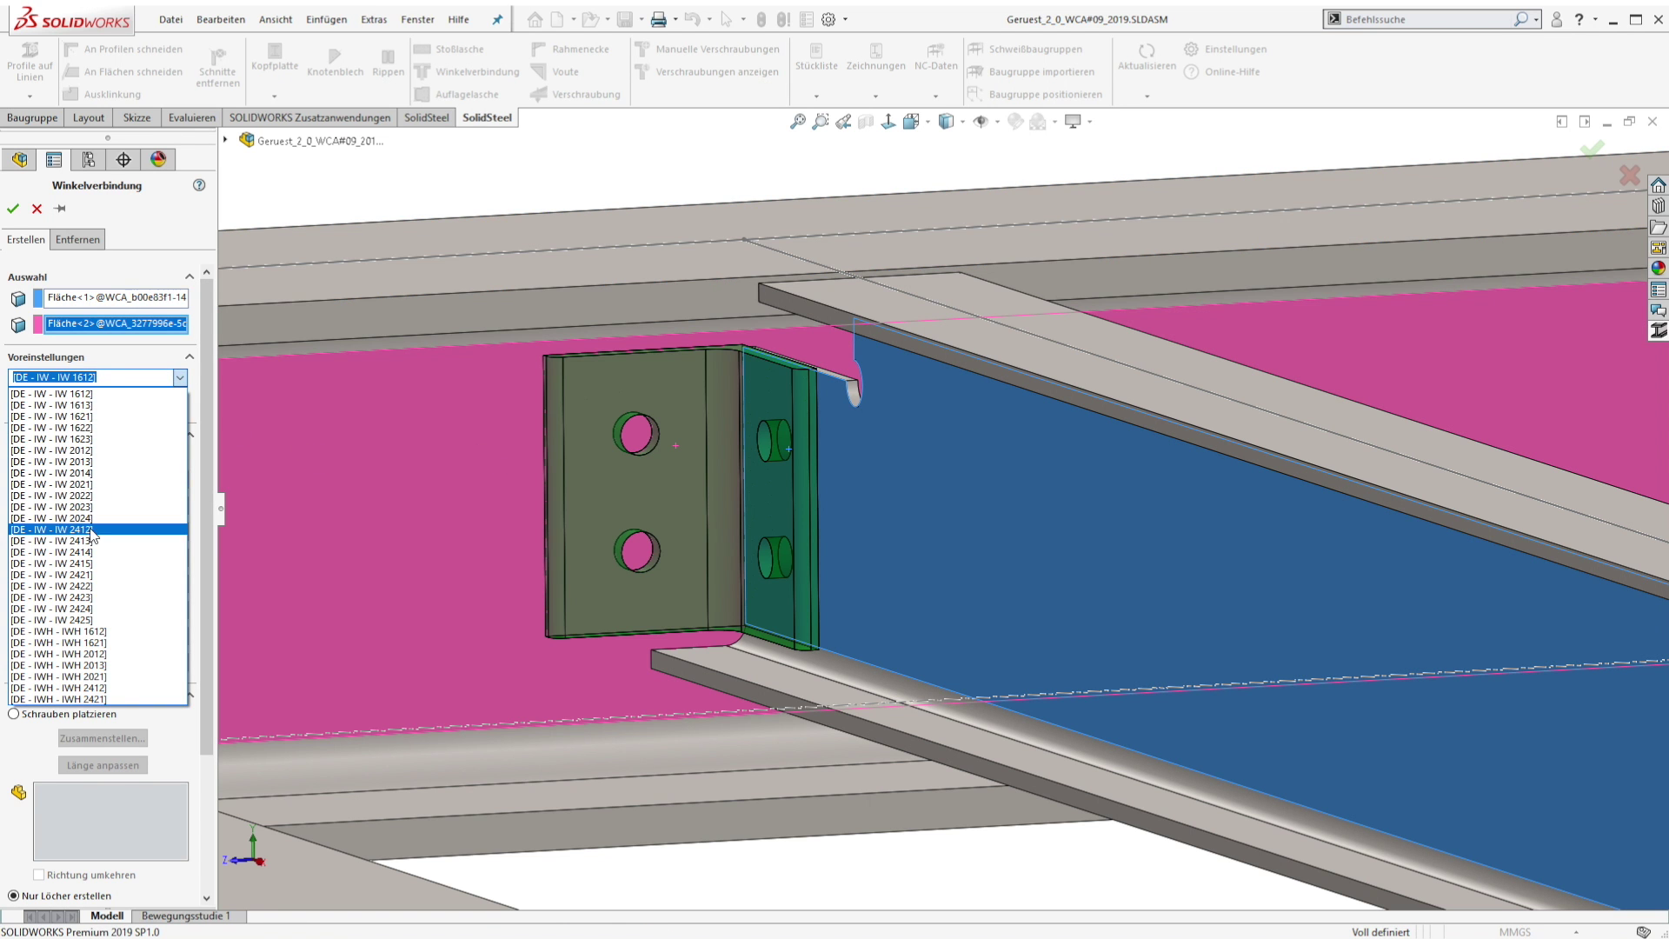
left_click(79, 485)
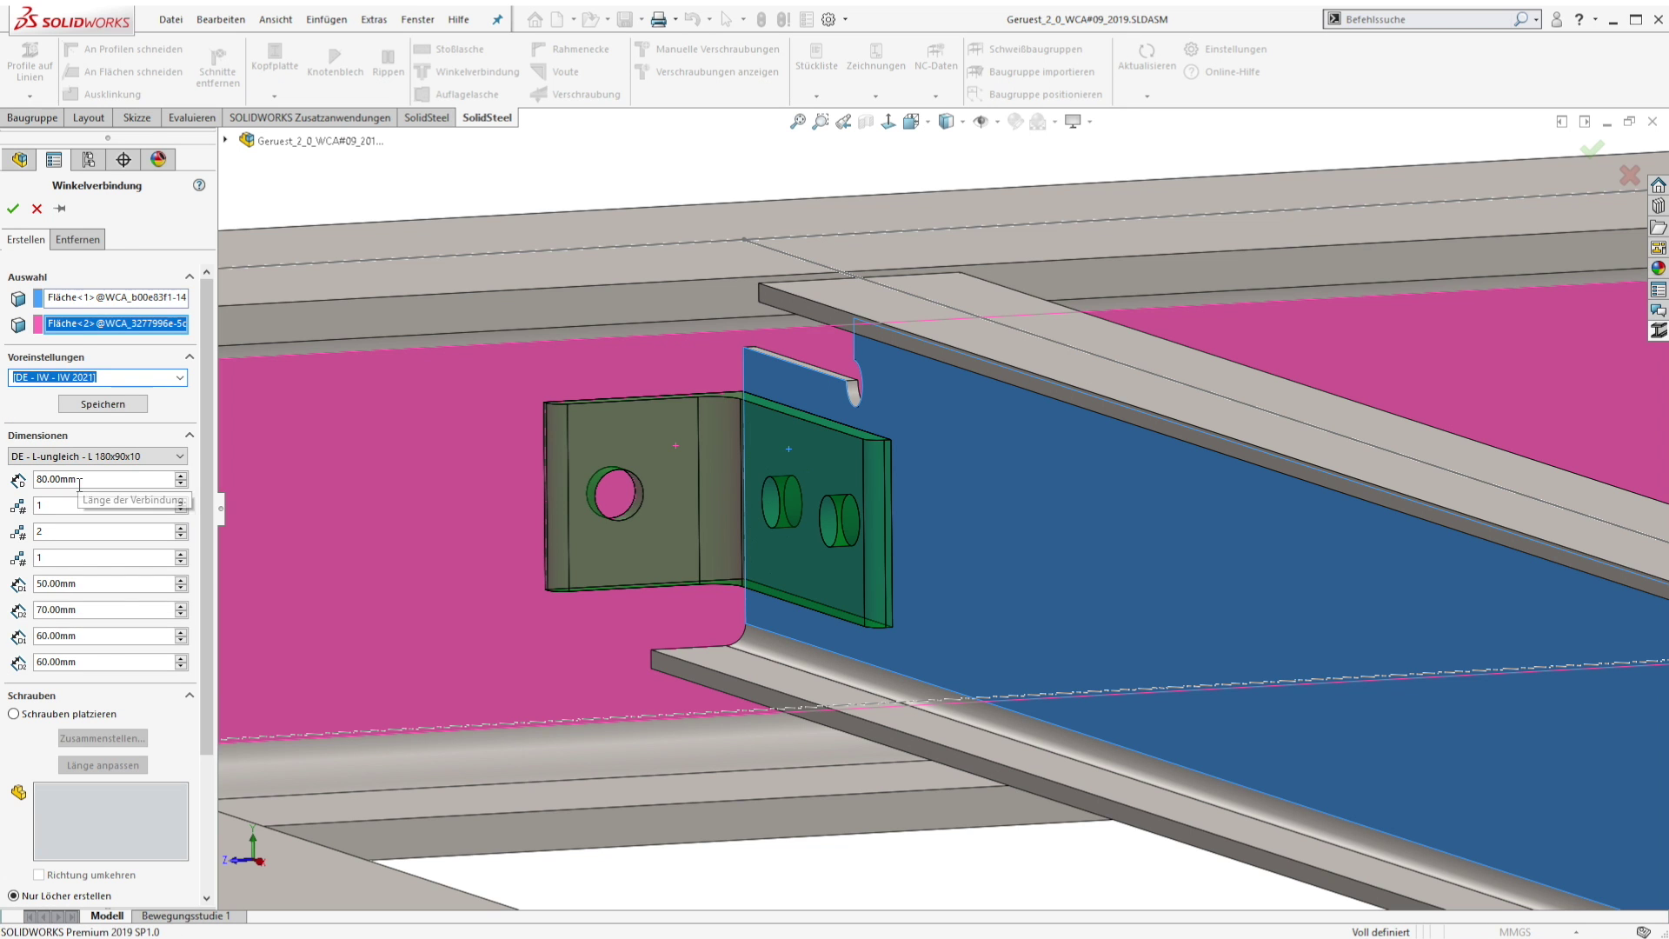
left_click(13, 209)
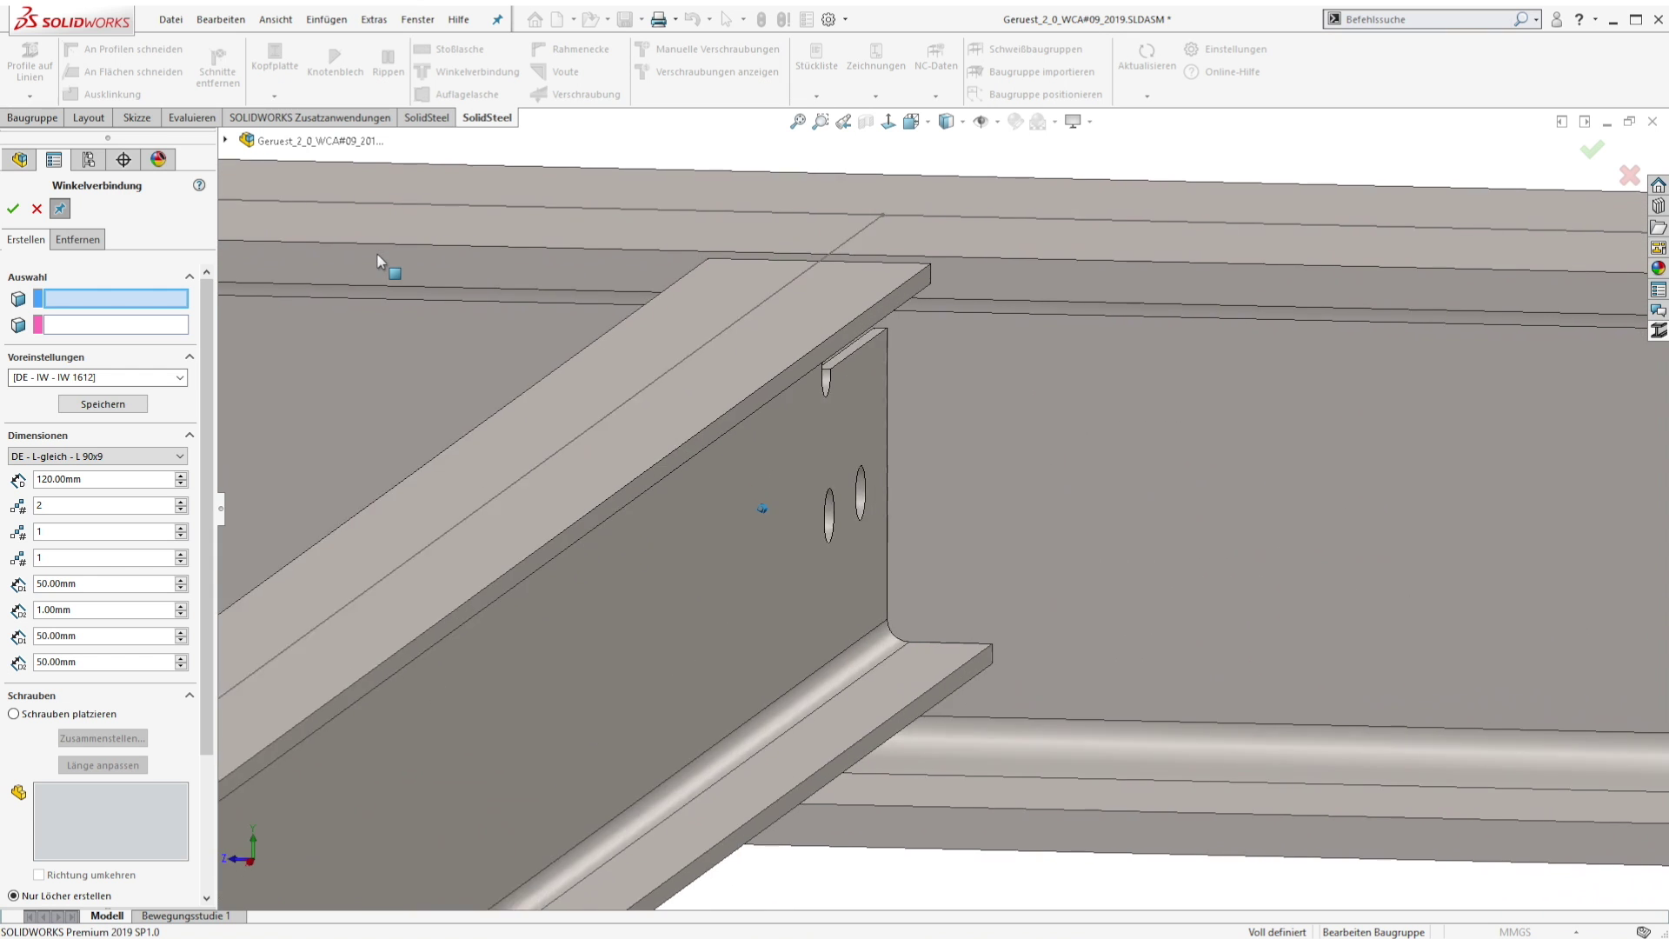
- Add a second DE - IW - IW 2021 angle connection on the opposite side of the notched beam's web and leave the command
left_click(866, 421)
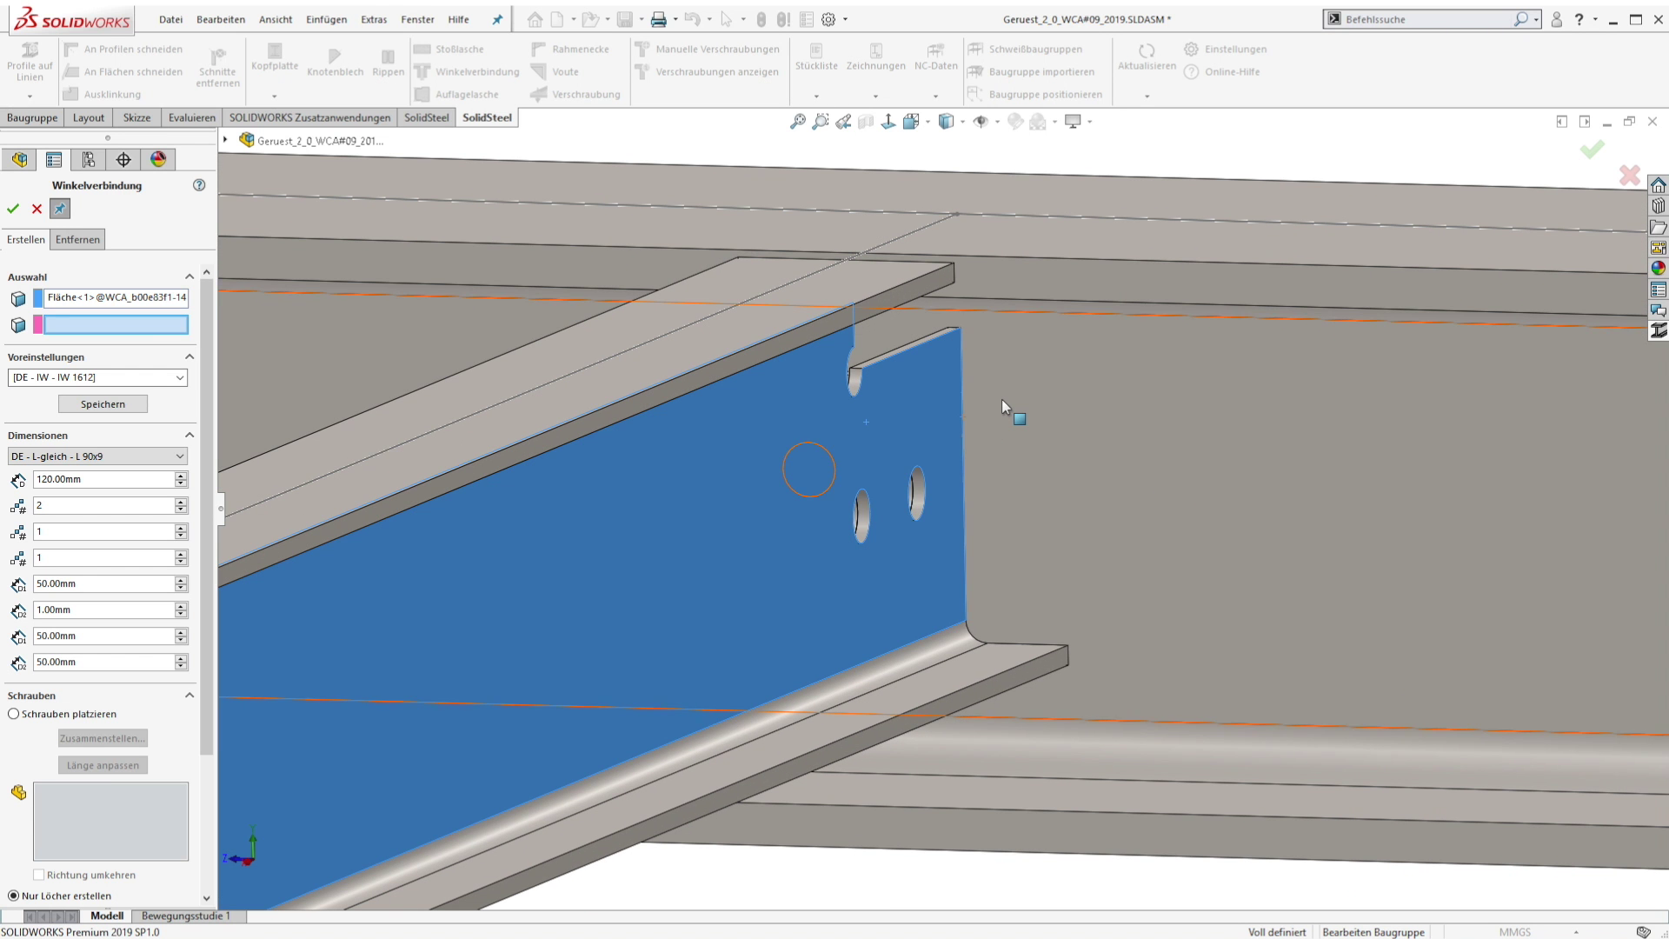
left_click(179, 377)
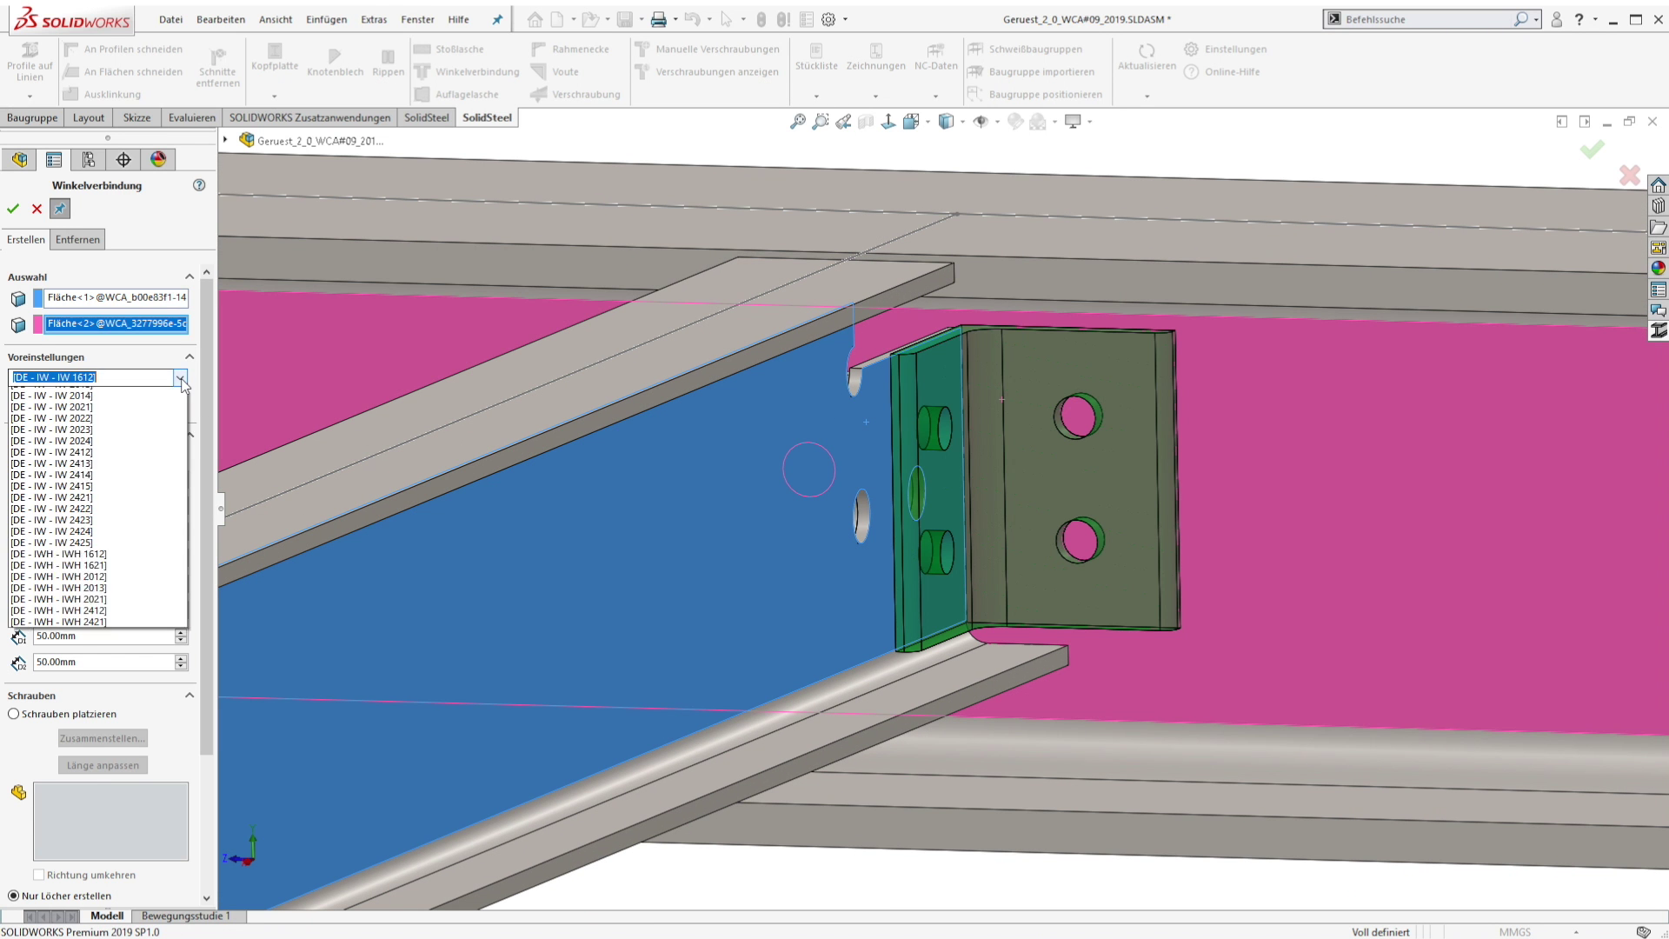
left_click(98, 484)
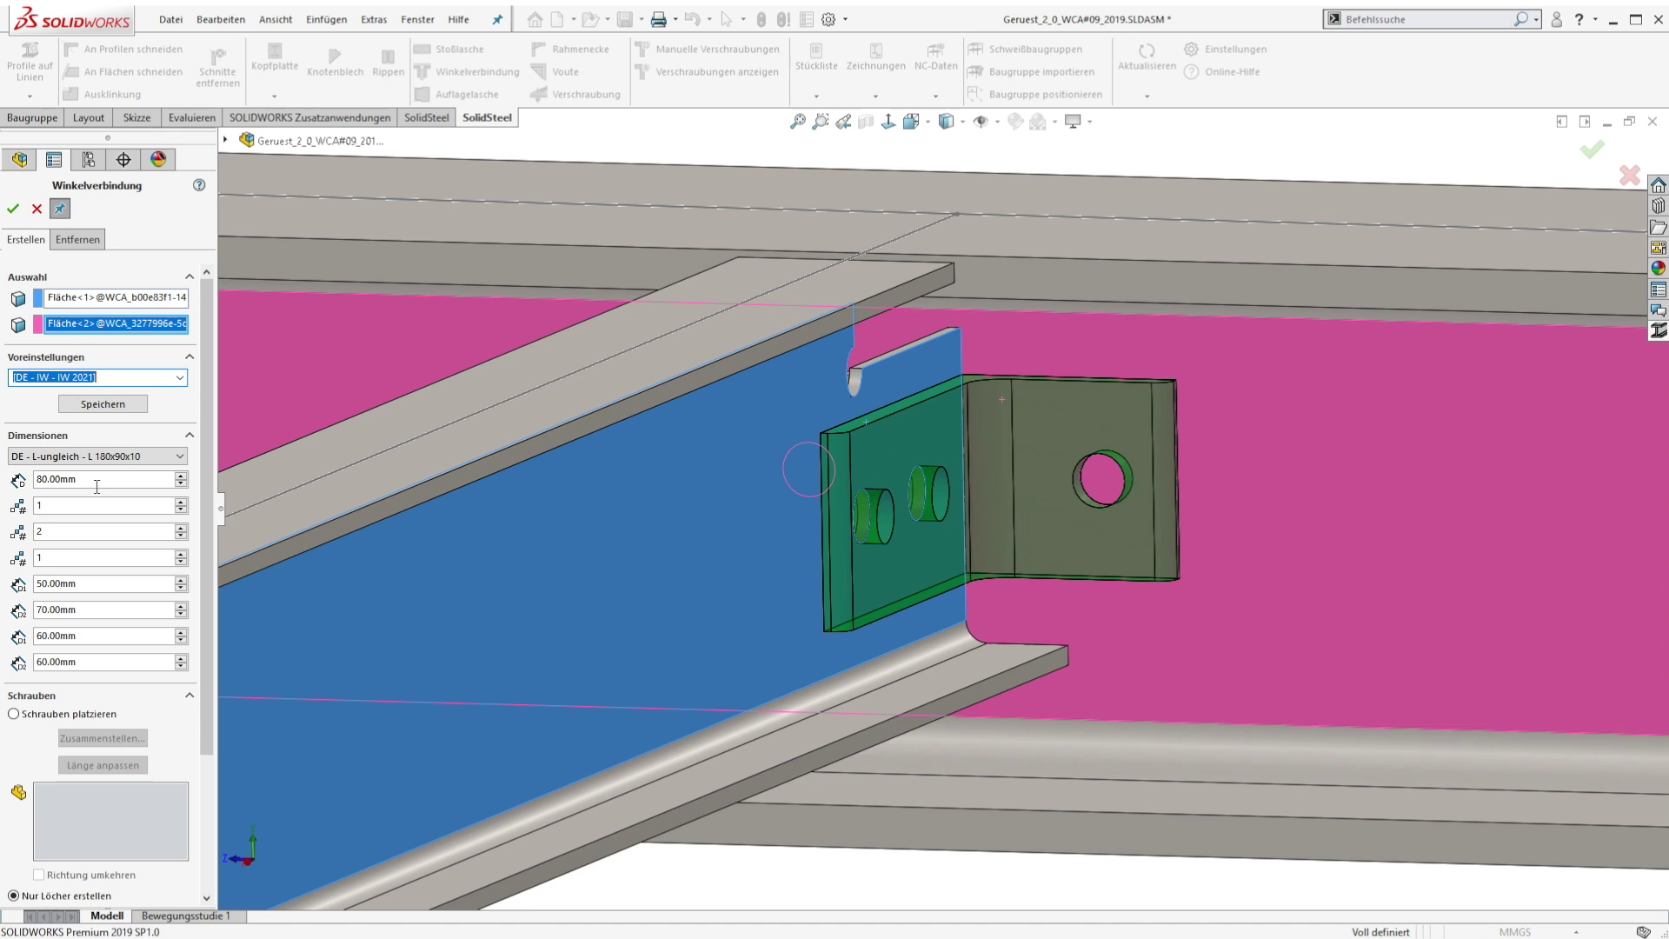
left_click(13, 210)
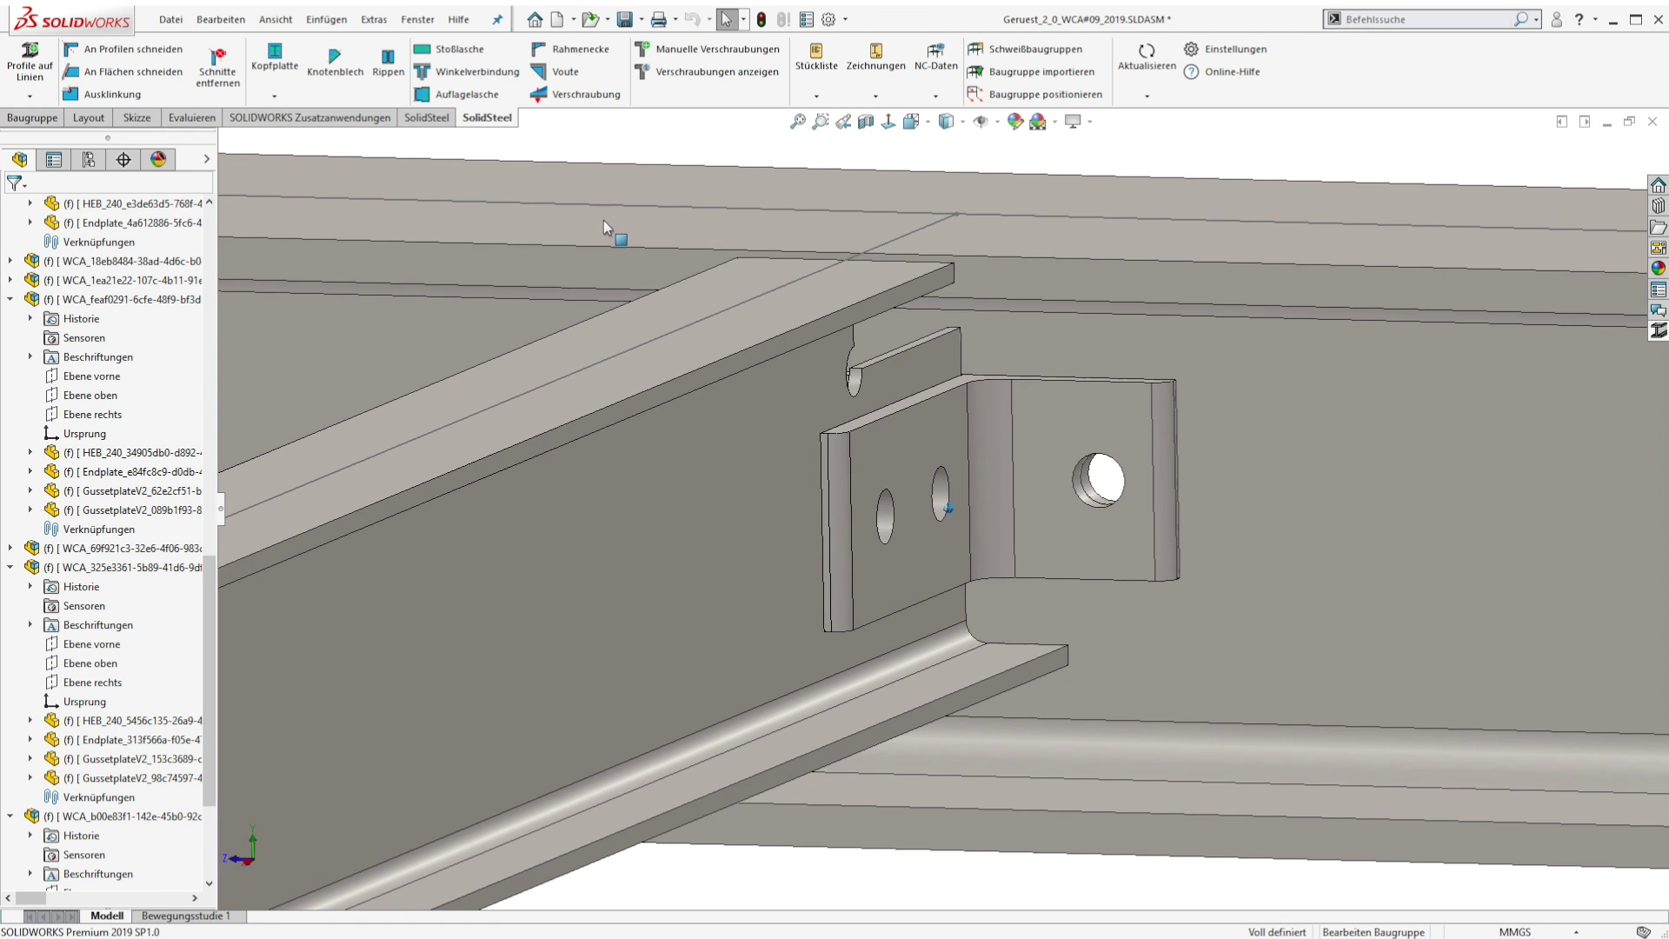
- Start a manual bolted connection and add the first angle's hole edge with the matching girder web hole edge as a bolt position
key("shift+Left")
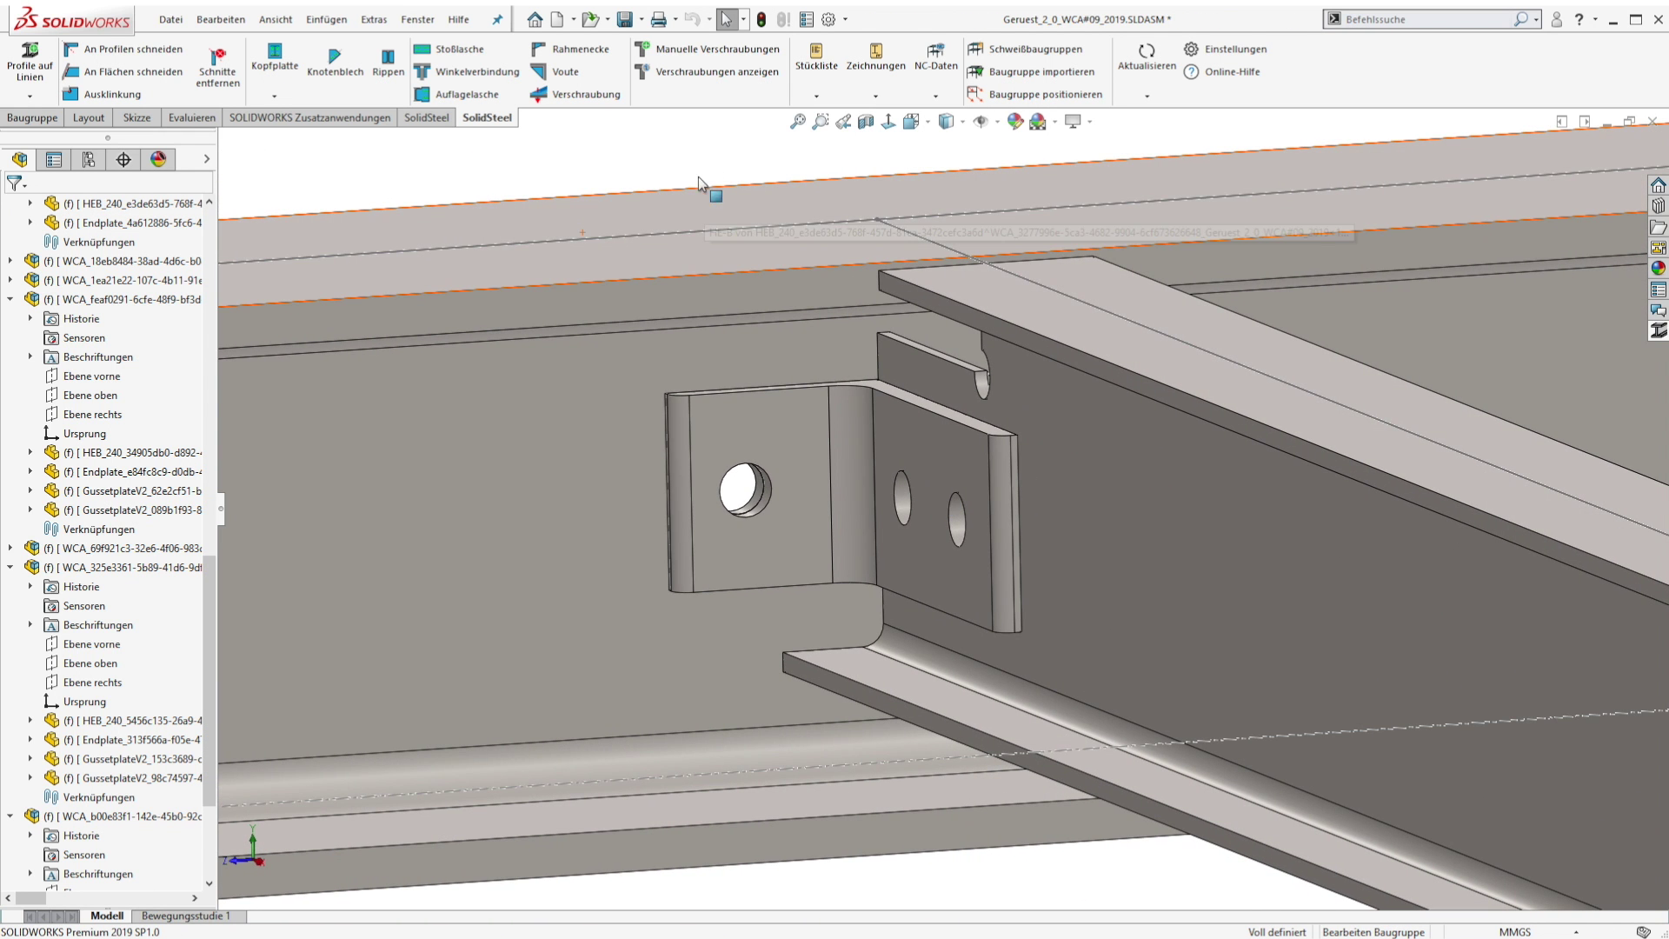
left_click(696, 54)
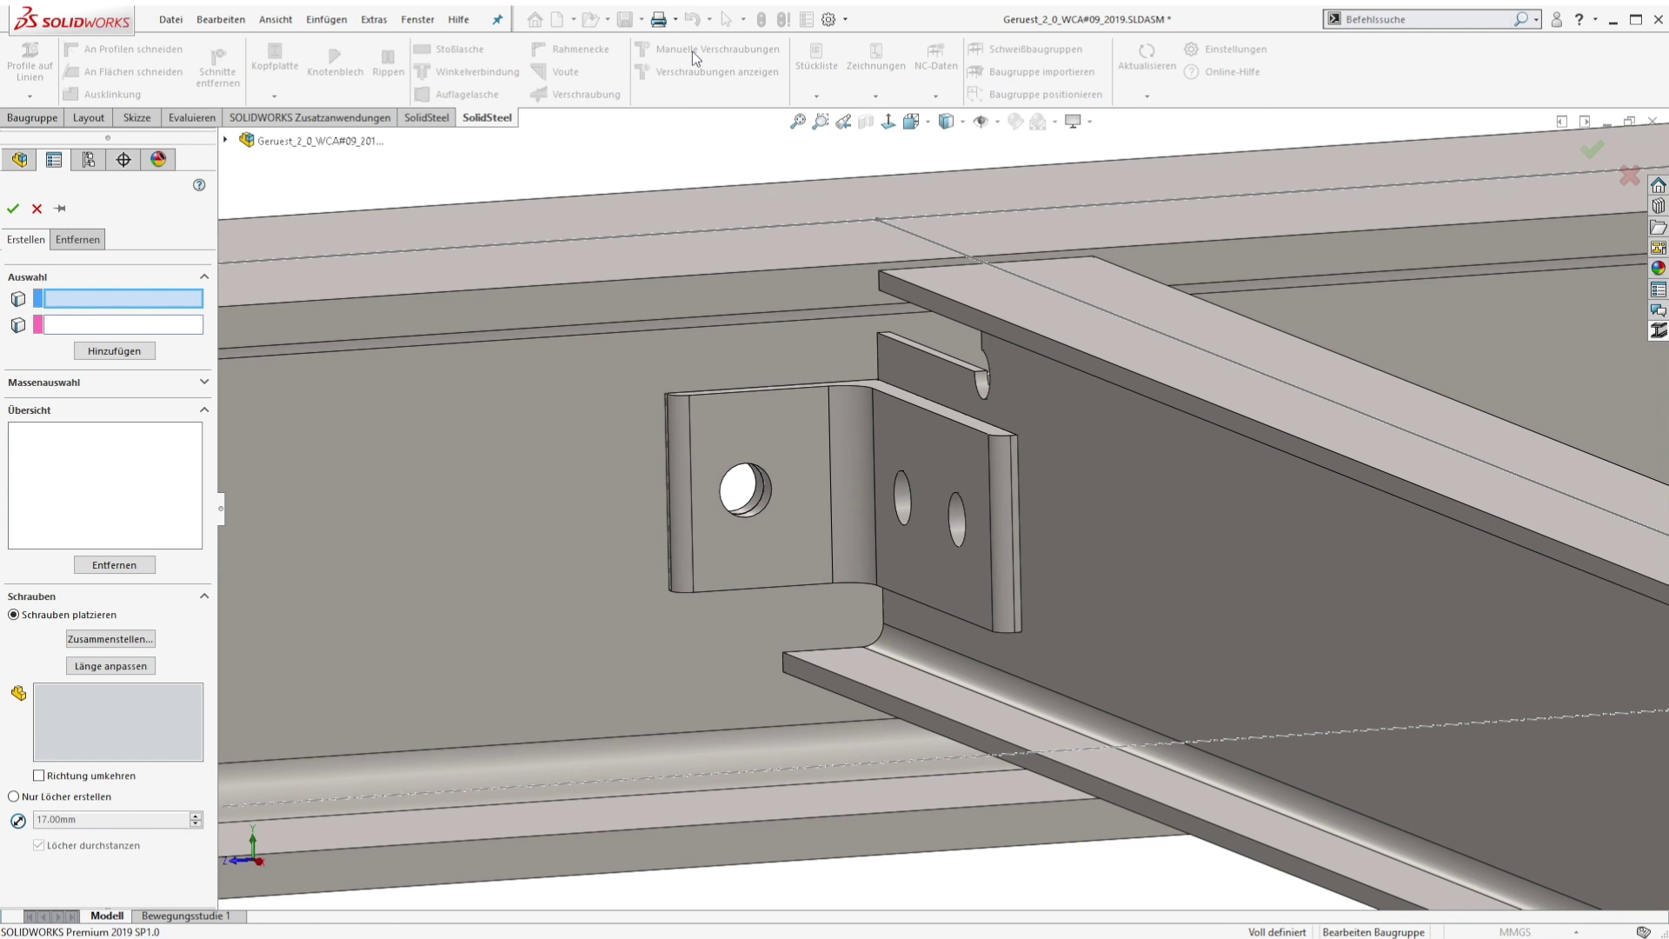
scroll(811, 487, "down", 2)
scroll(811, 487, "down", 1)
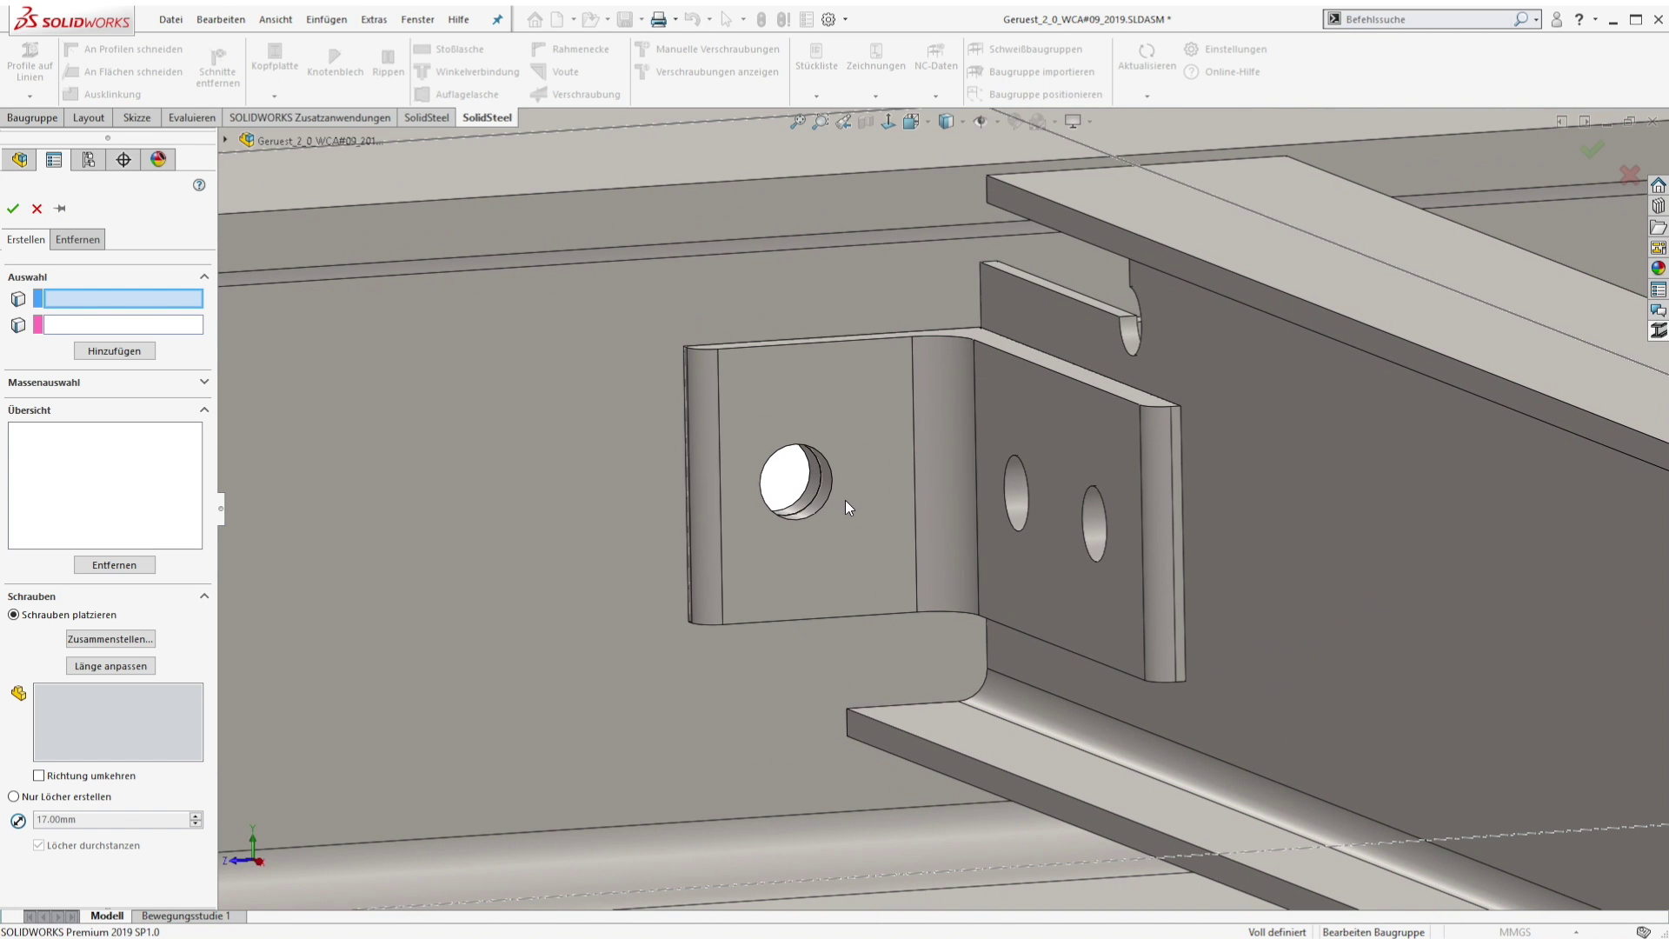
left_click(822, 491)
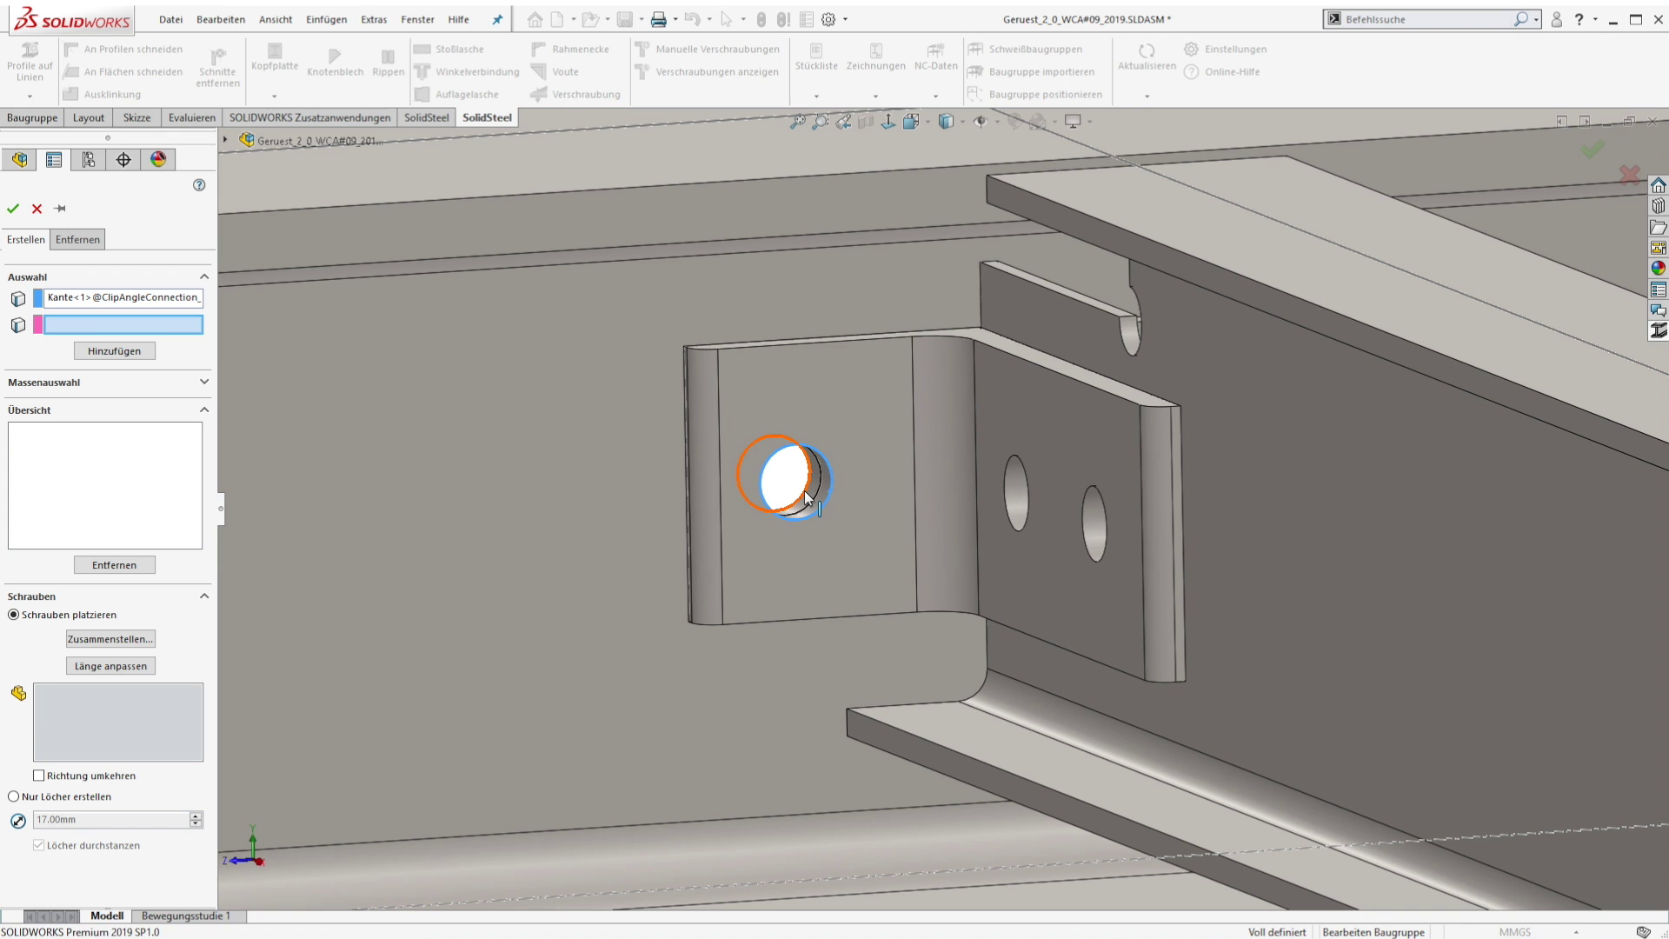
left_click(801, 496)
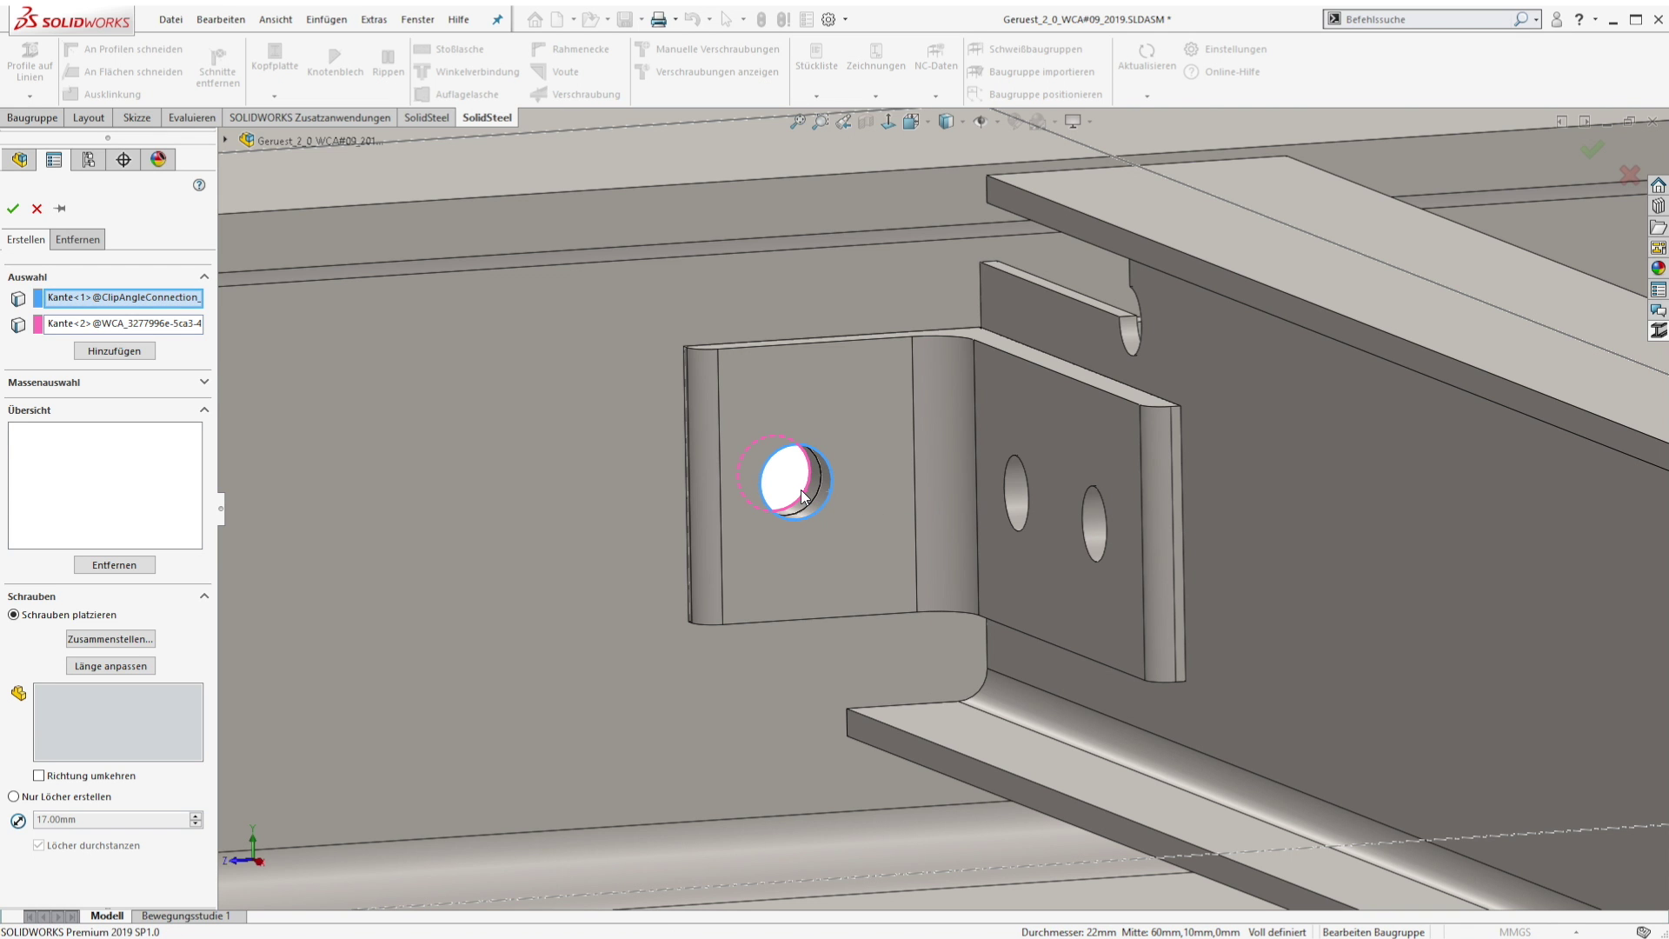
left_click(131, 358)
- Add the opposite angle's hole edge and its matching girder web hole edge as the second bolt position
middle_click_drag(831, 468, 1065, 539)
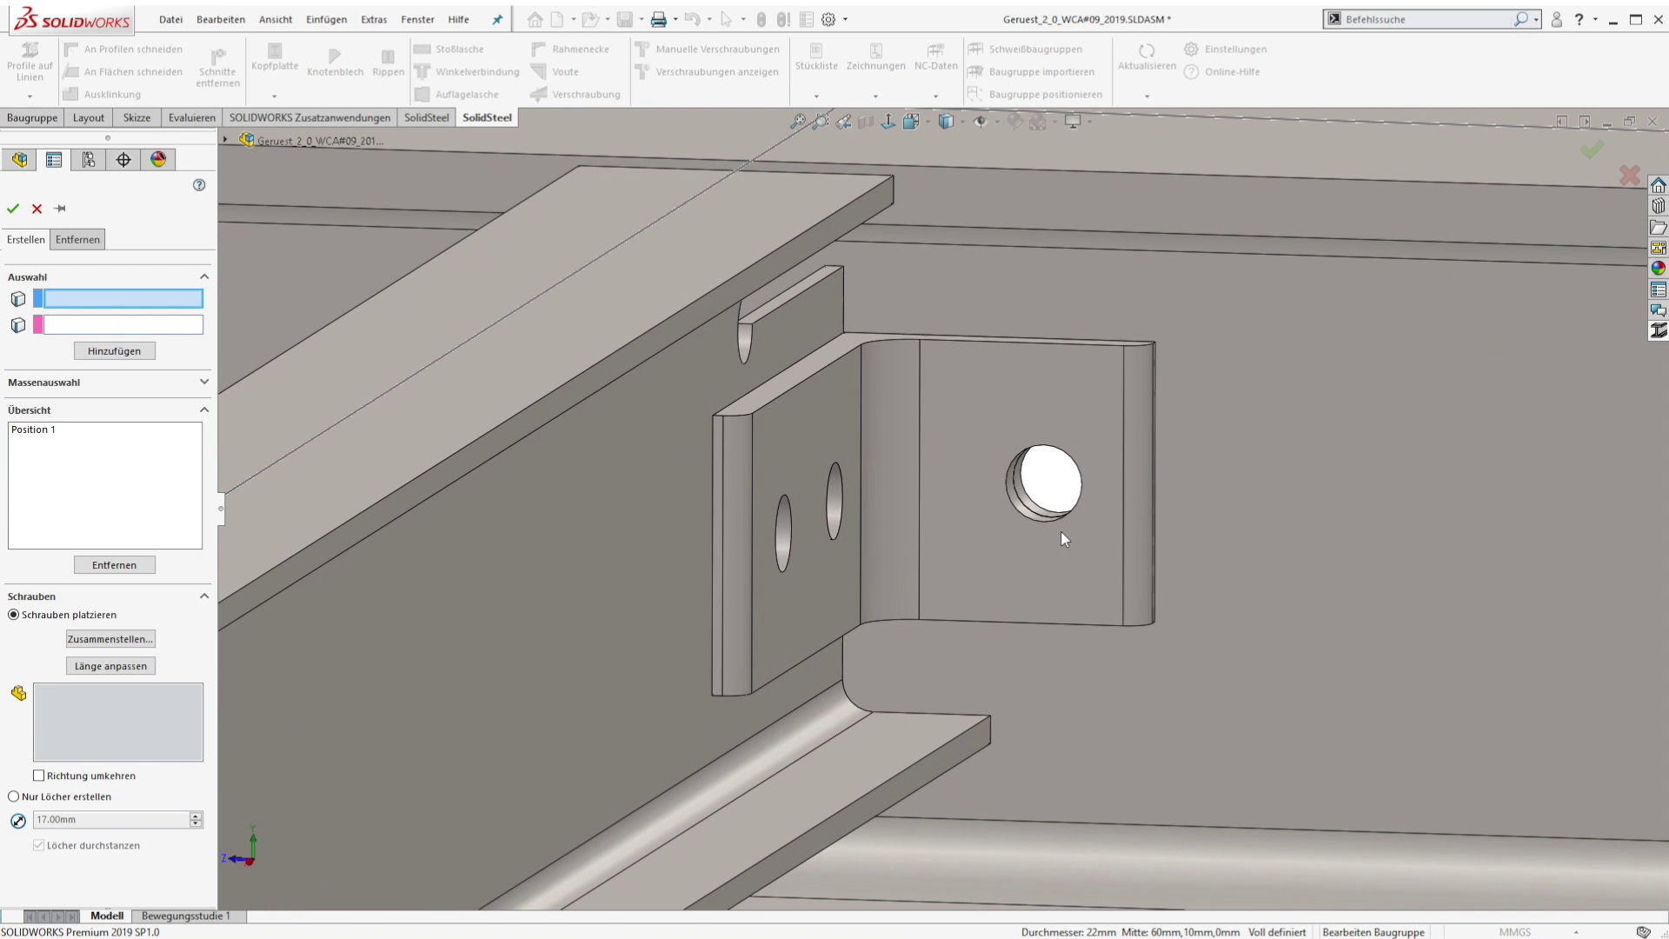
left_click(1040, 519)
left_click(1032, 502)
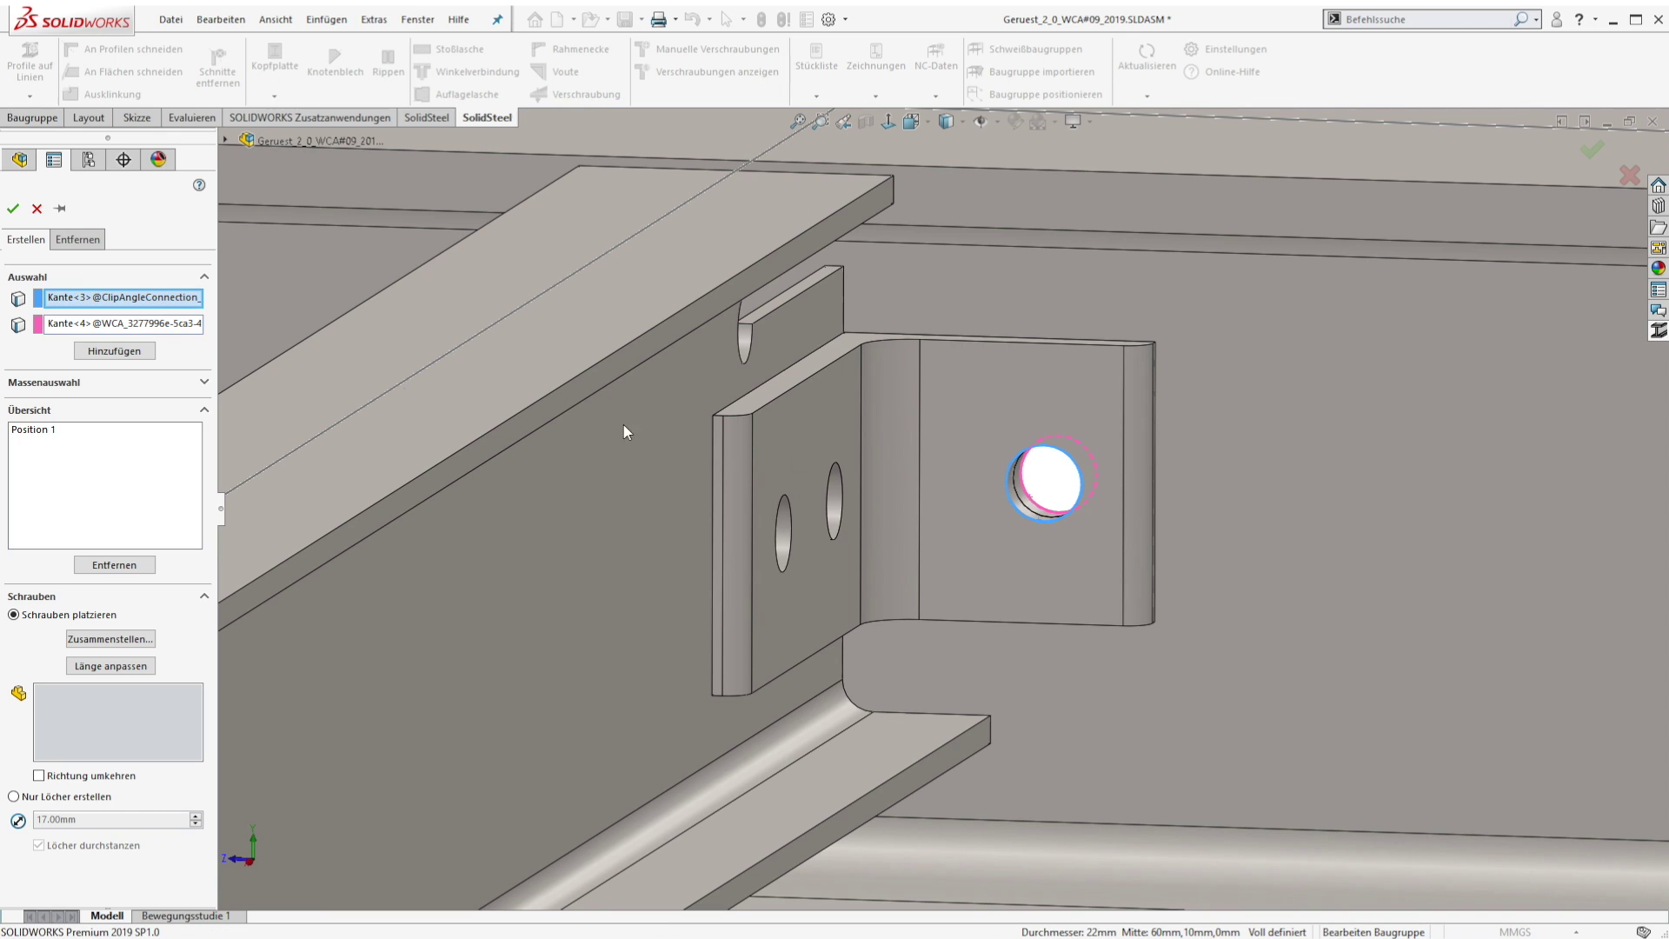
left_click(126, 353)
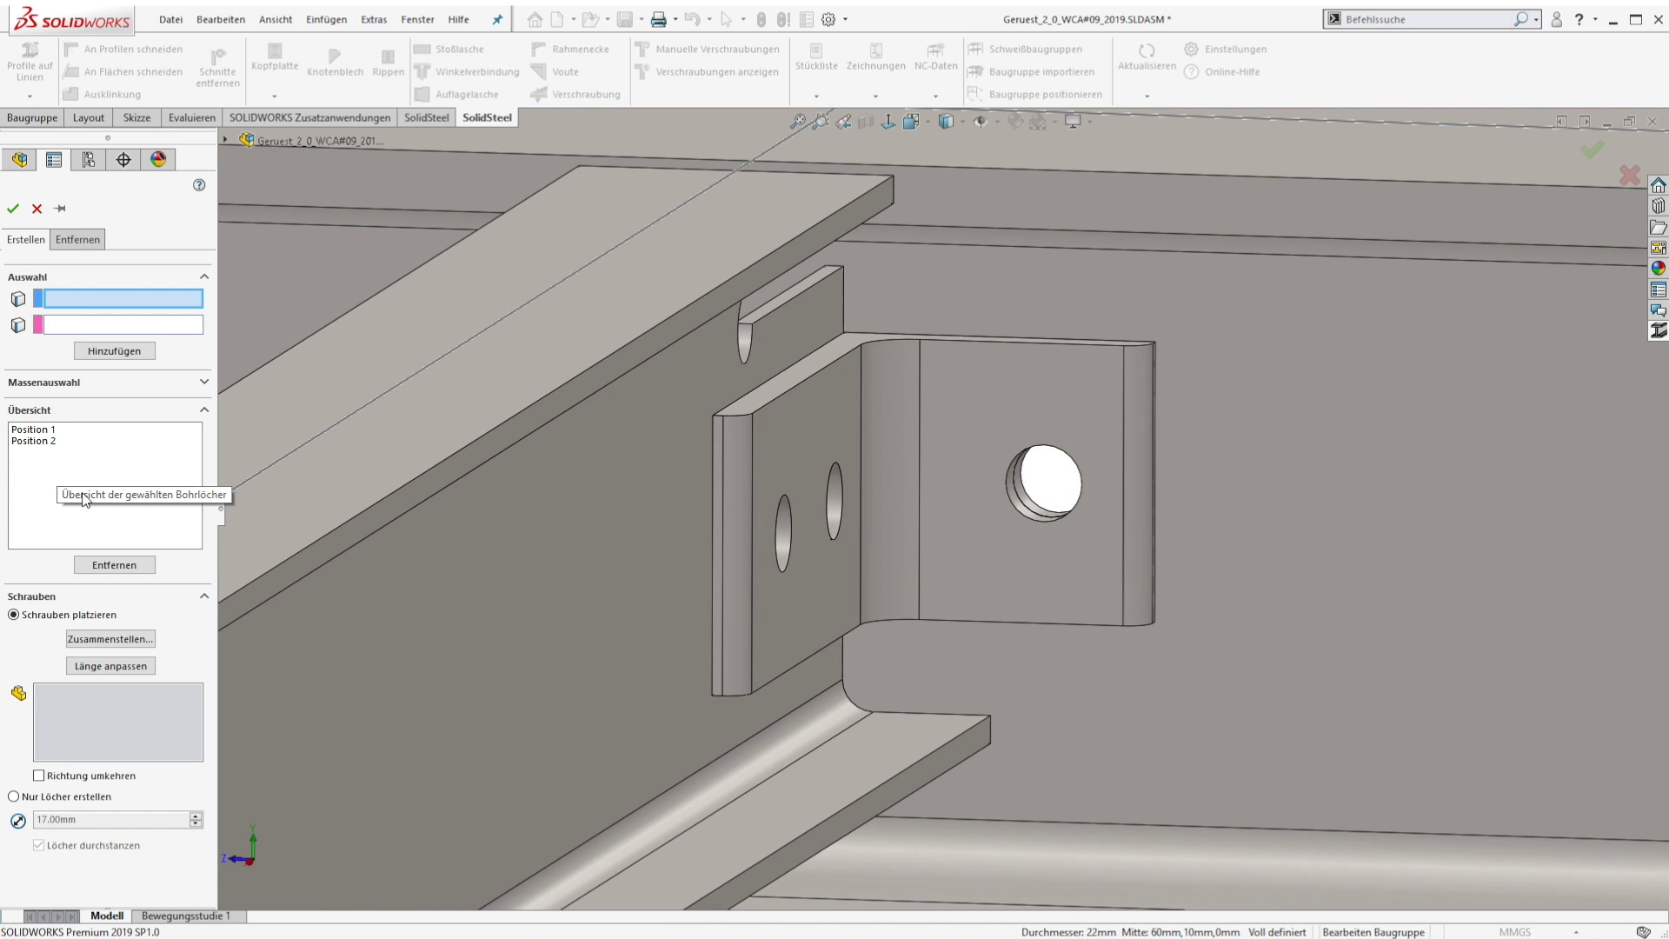
- Assemble a hexagon EN 14399-4 bolt with diameter 20 and its standard washer and nut set for the two selected positions
left_click(113, 641)
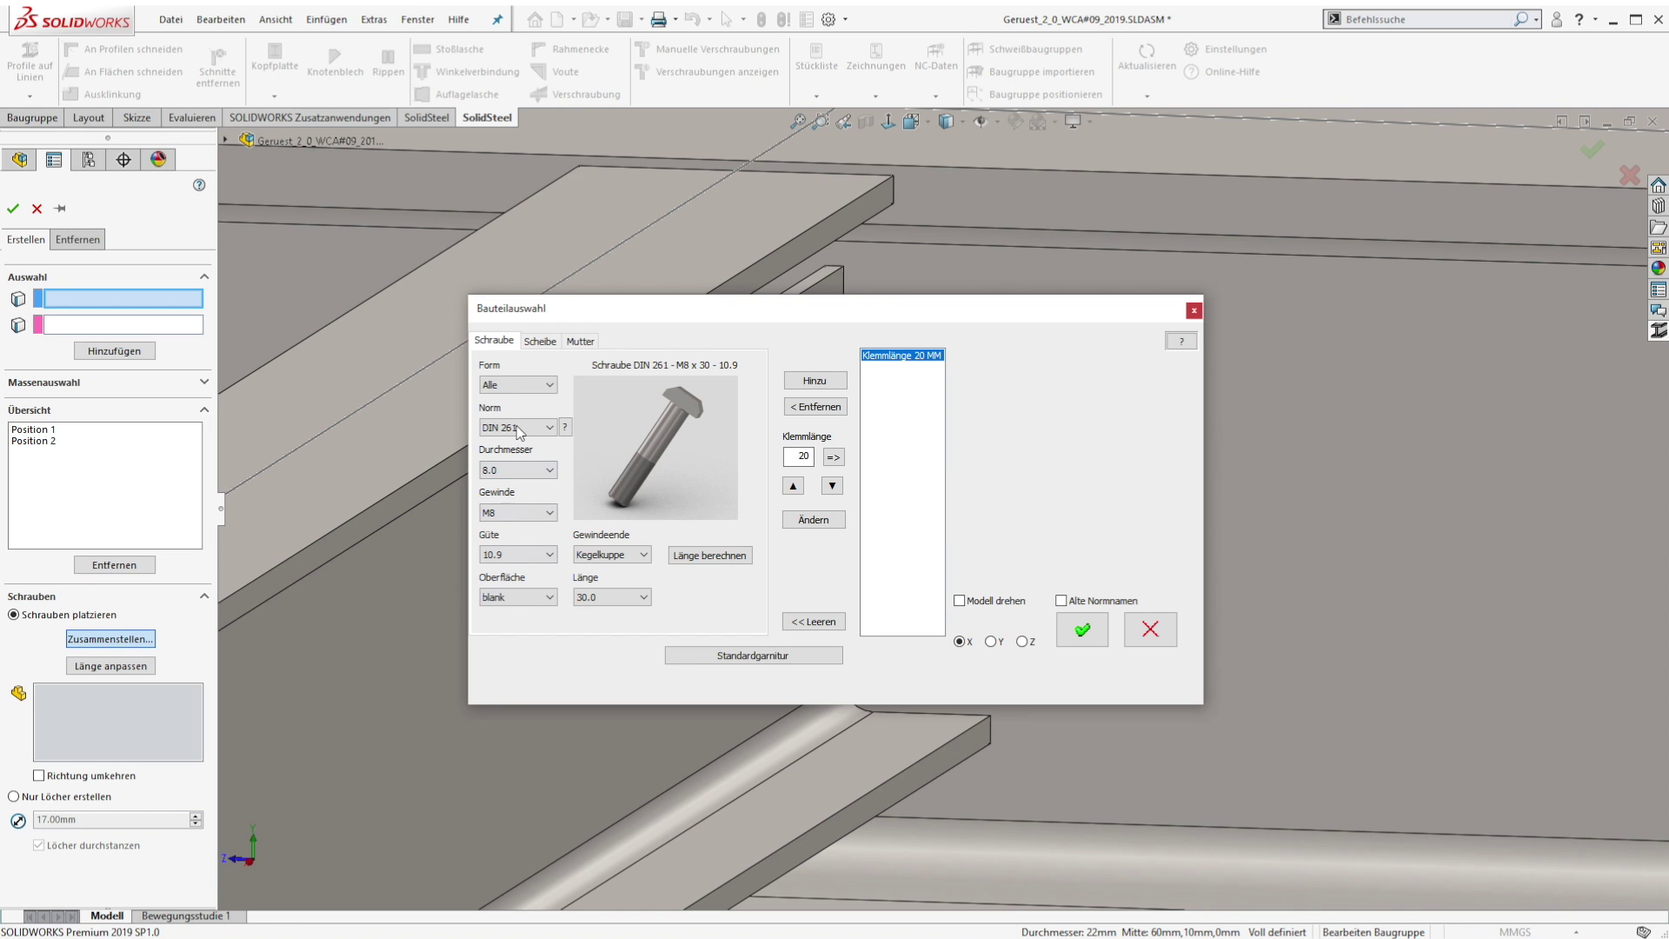
left_click(518, 385)
left_click(513, 420)
left_click(518, 427)
left_click(515, 490)
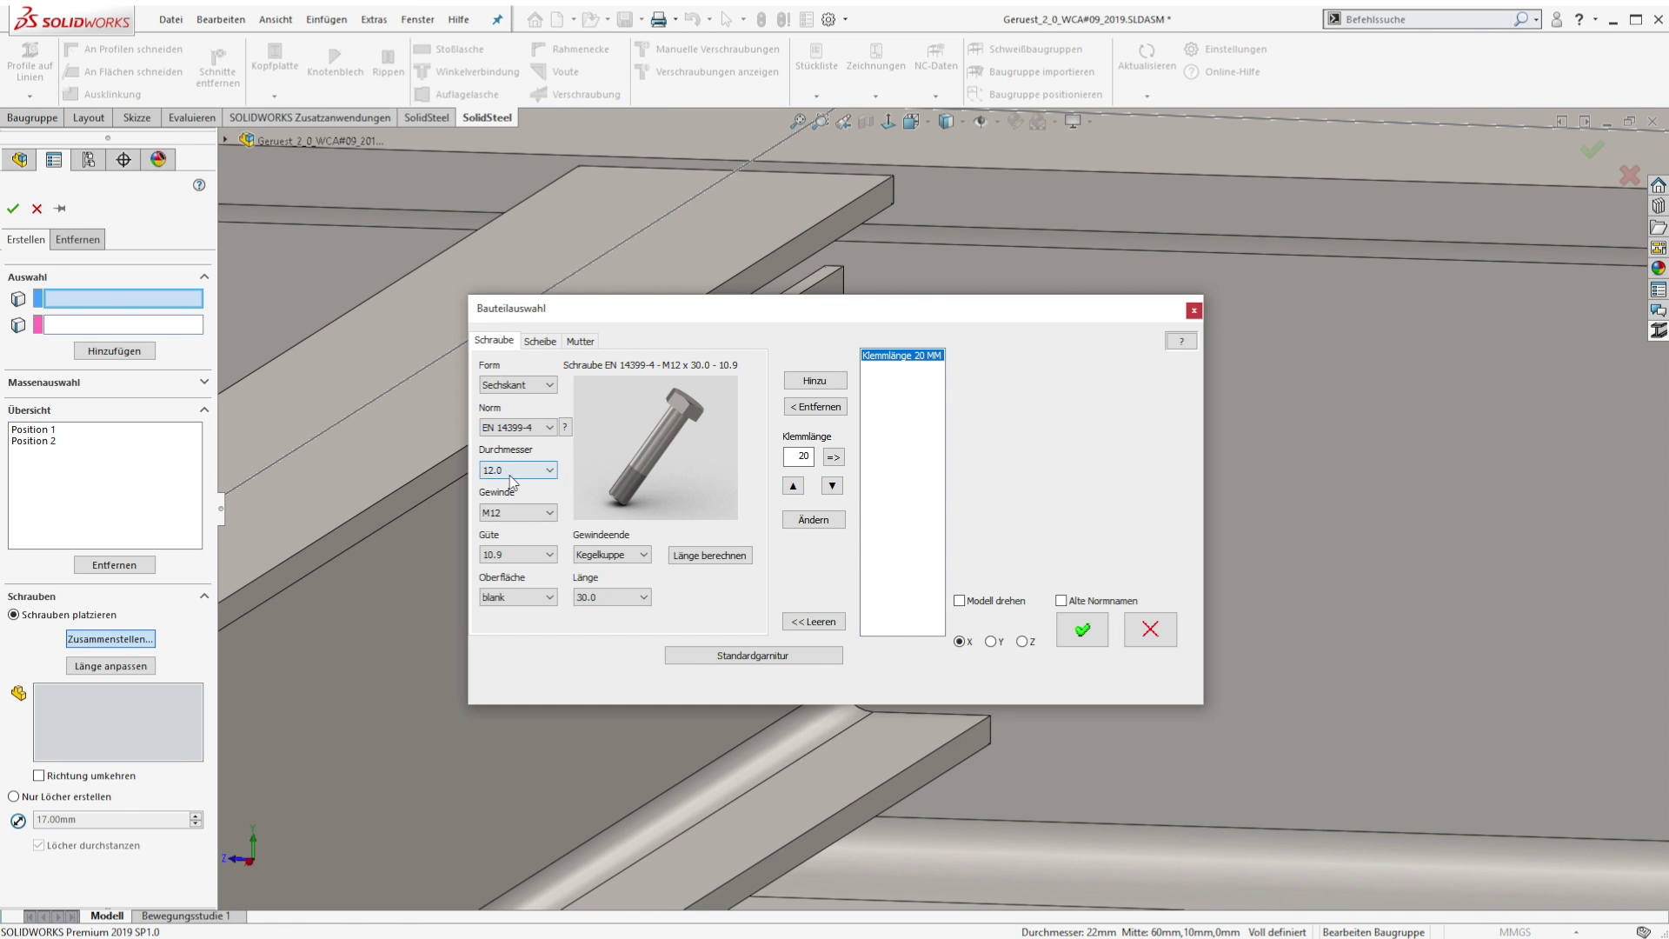
left_click(515, 470)
left_click(492, 508)
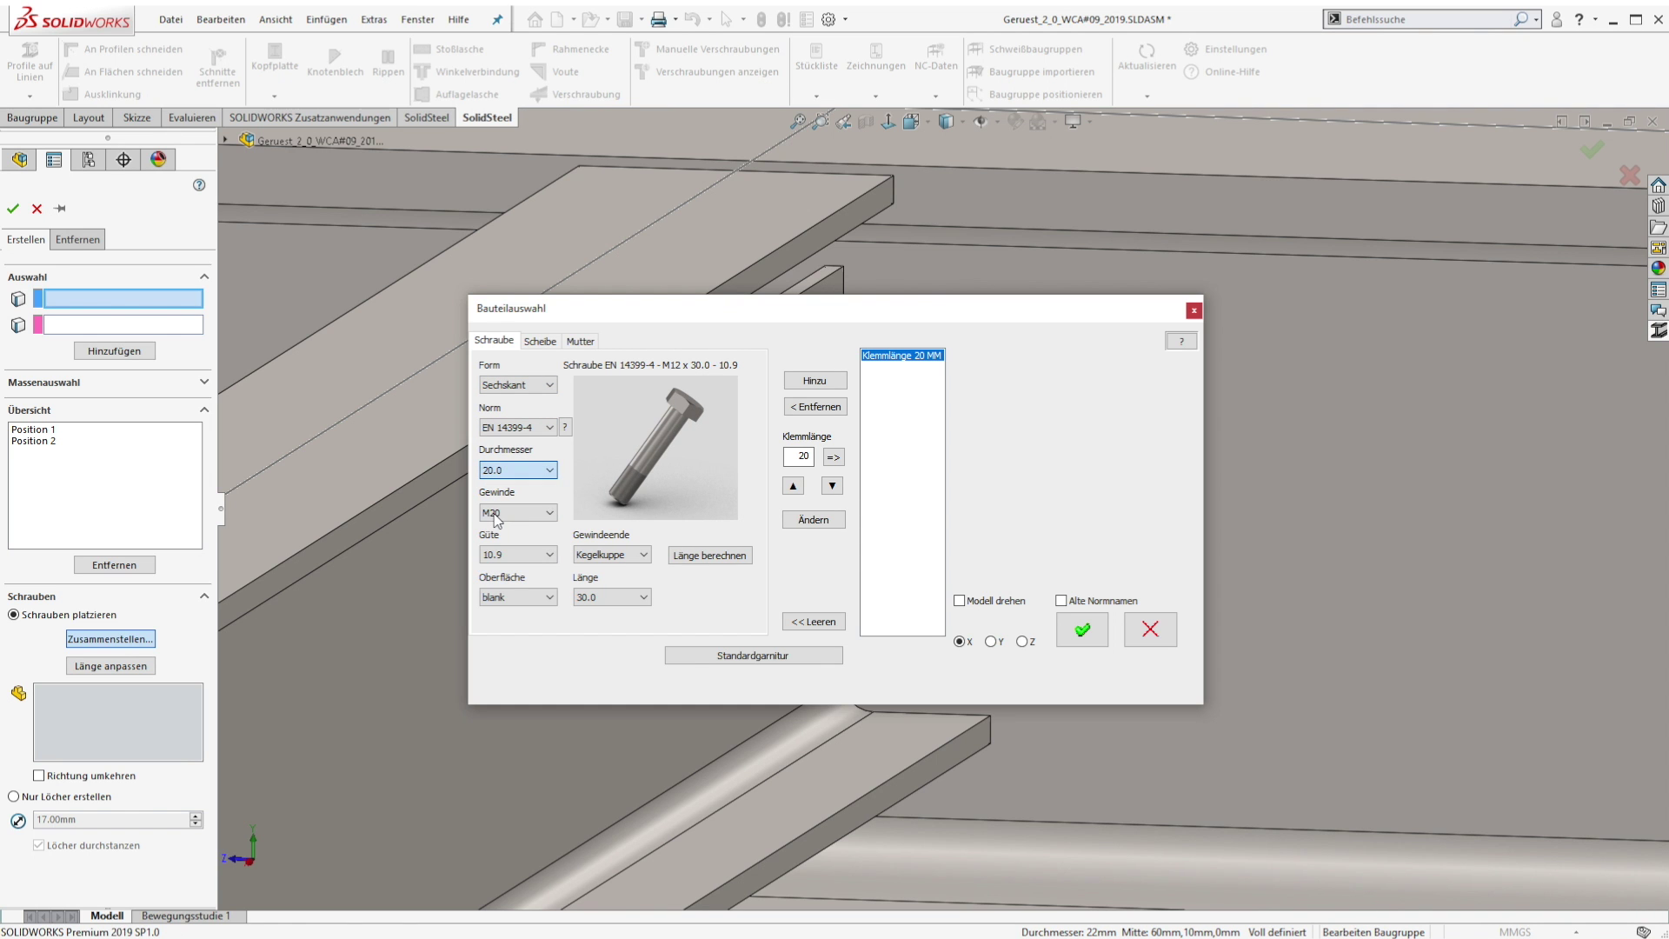
left_click(817, 381)
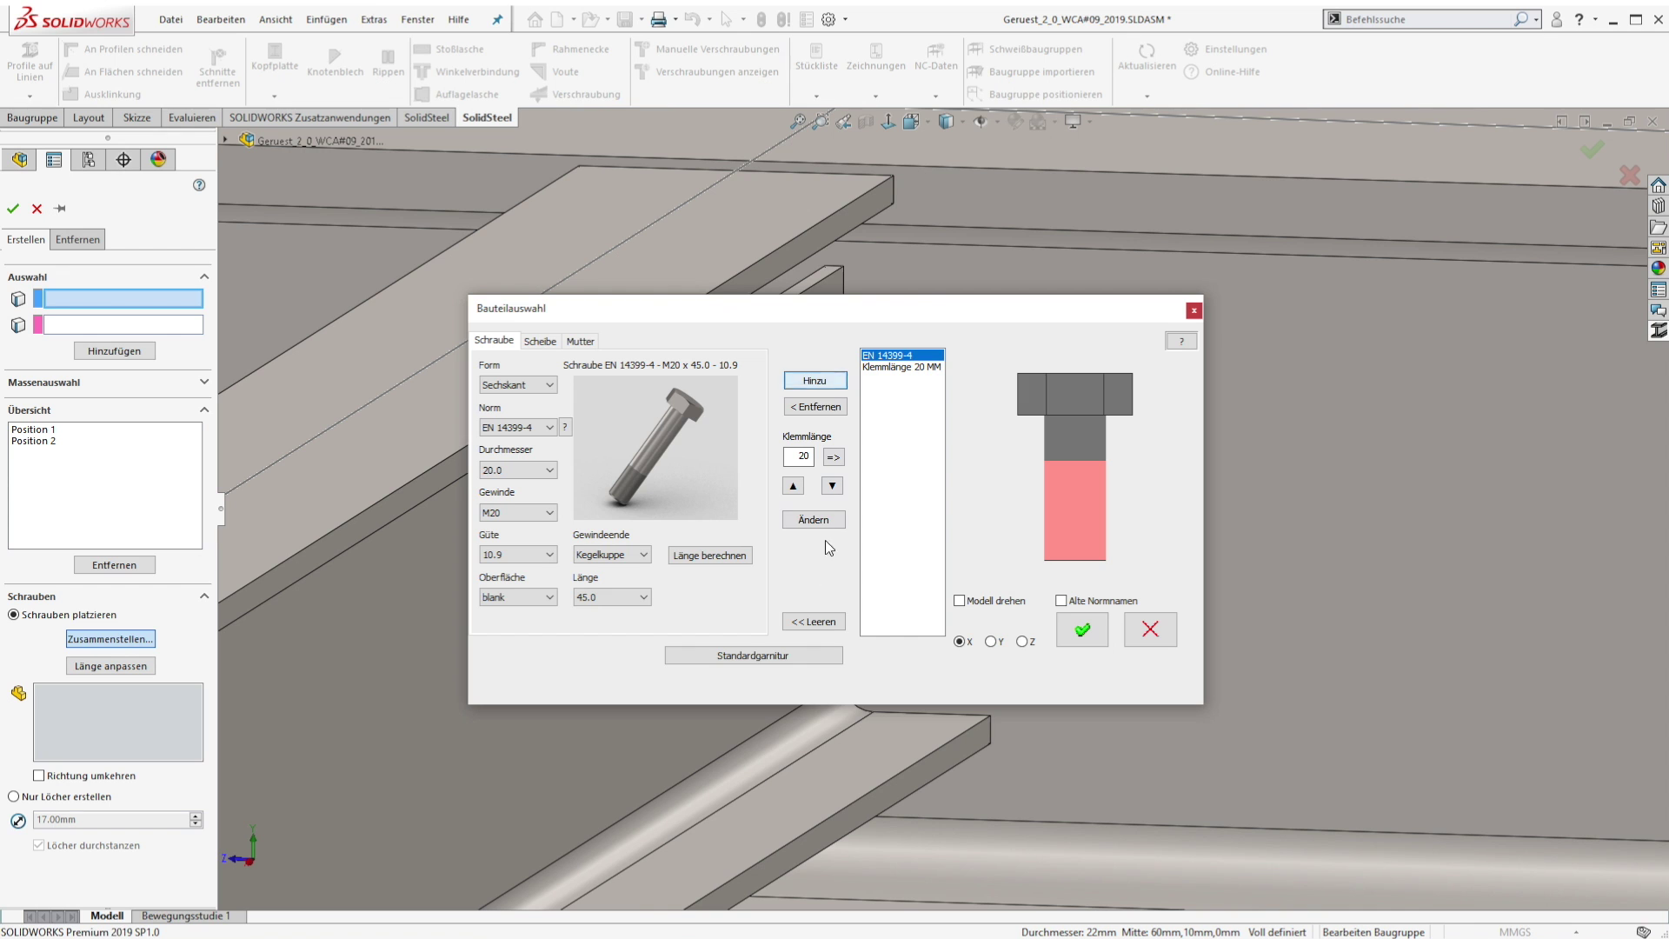
left_click(766, 656)
left_click(1083, 632)
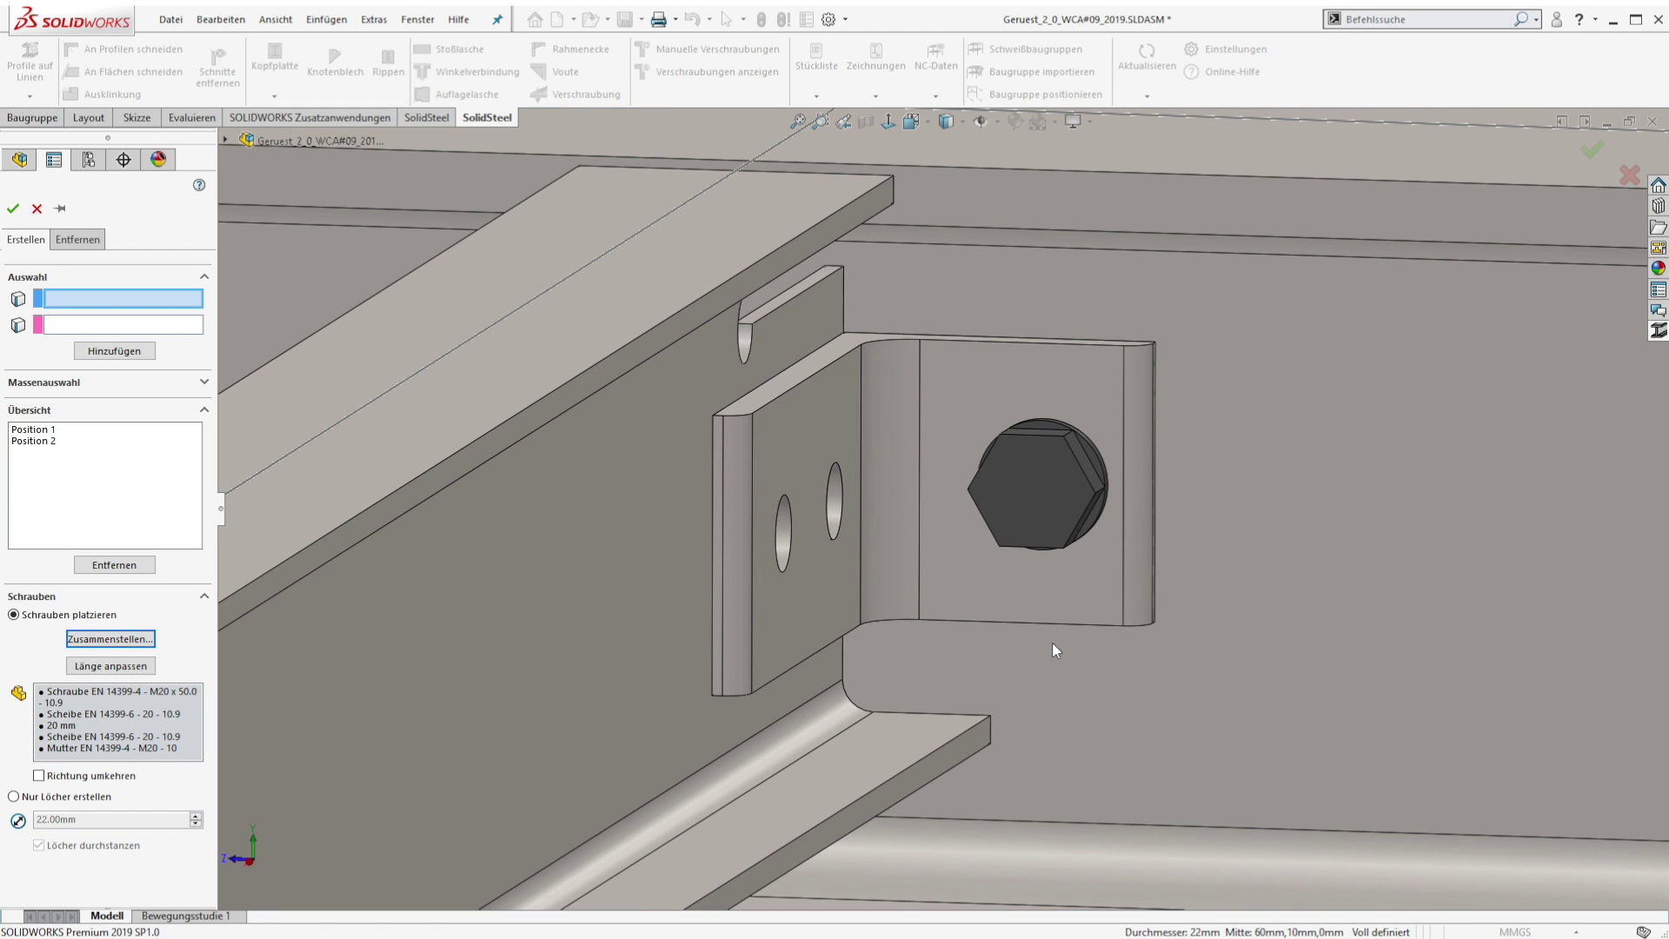
- Check the previewed bolt from the other side of the cross beam and create the bolted connection to the girder web
key("Left")
key("Left")
key("Left")
key("Left")
key("Left")
key("Left")
key("Left")
key("Left")
key("Left")
key("Left")
key("Left")
key("Left")
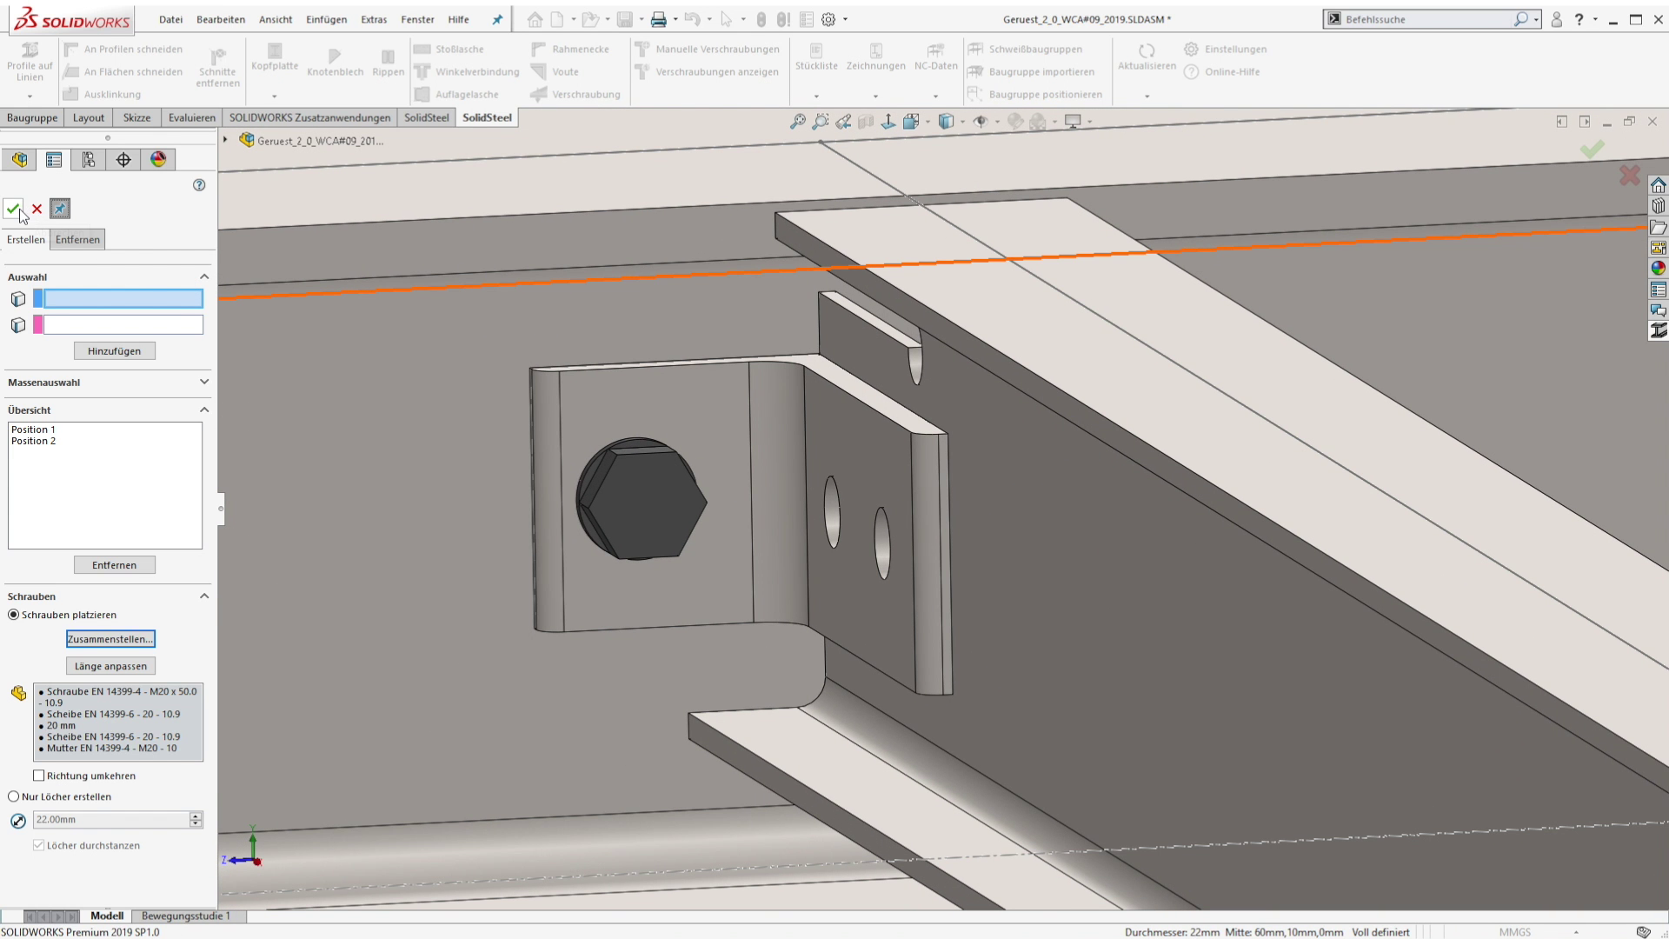
left_click(13, 209)
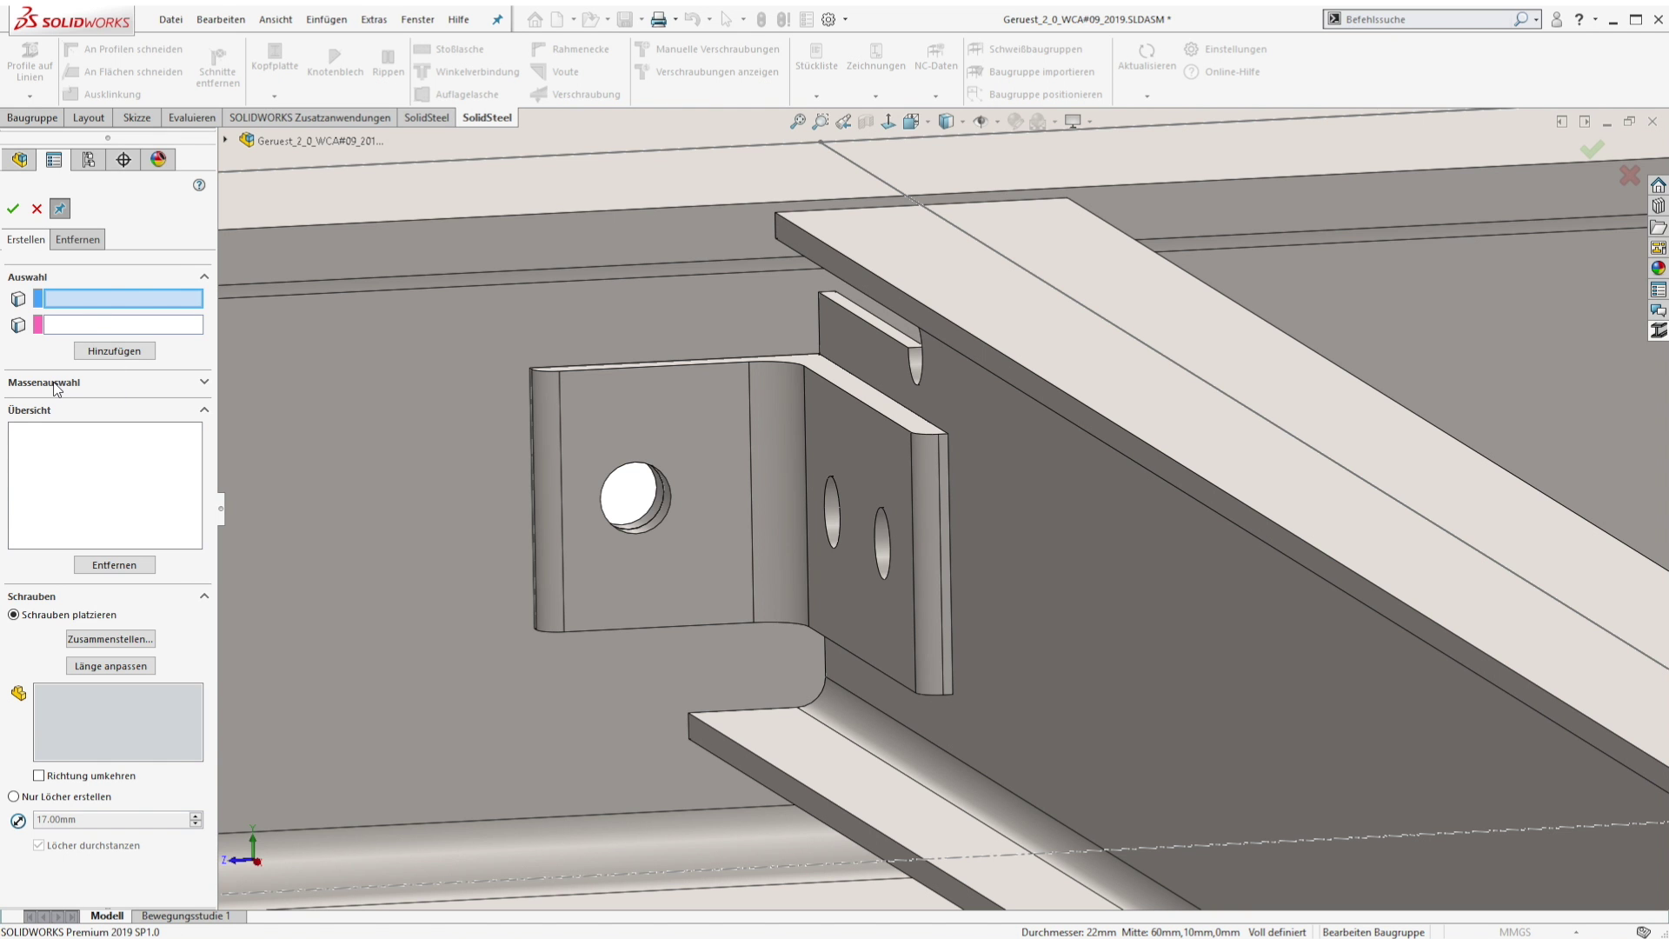
- Add all bolt positions between the two angles' faces along the cross beam's web through mass selection
left_click(56, 383)
left_click(56, 409)
middle_click_drag(782, 487, 784, 445)
left_click(990, 436)
left_click(791, 440)
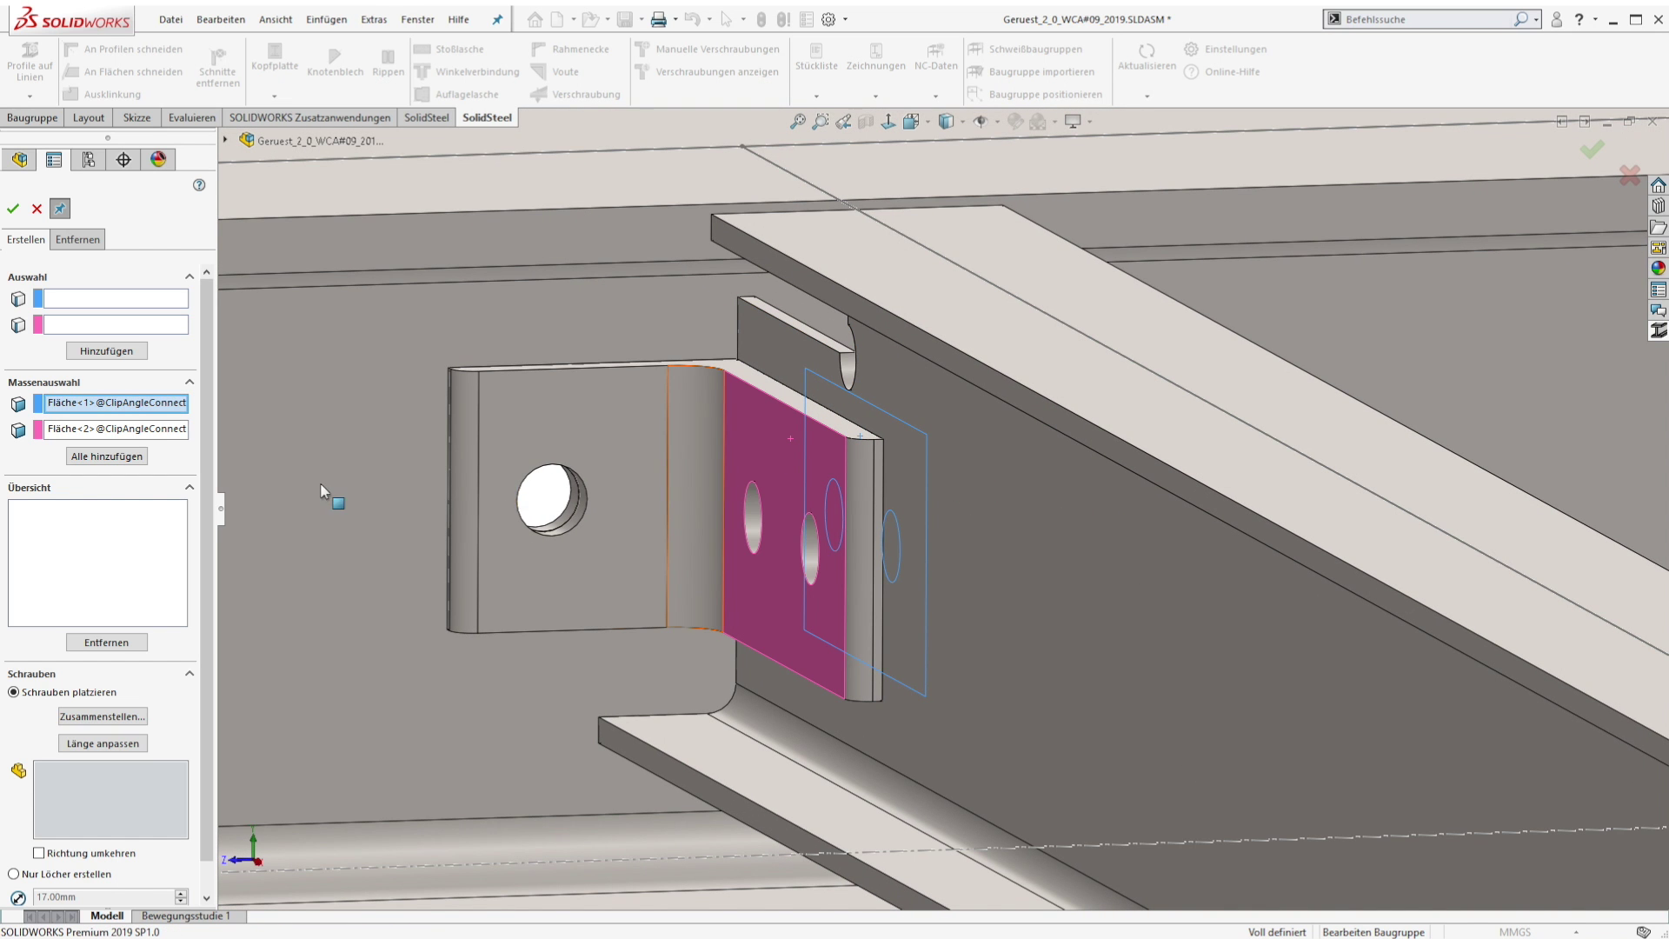
left_click(120, 458)
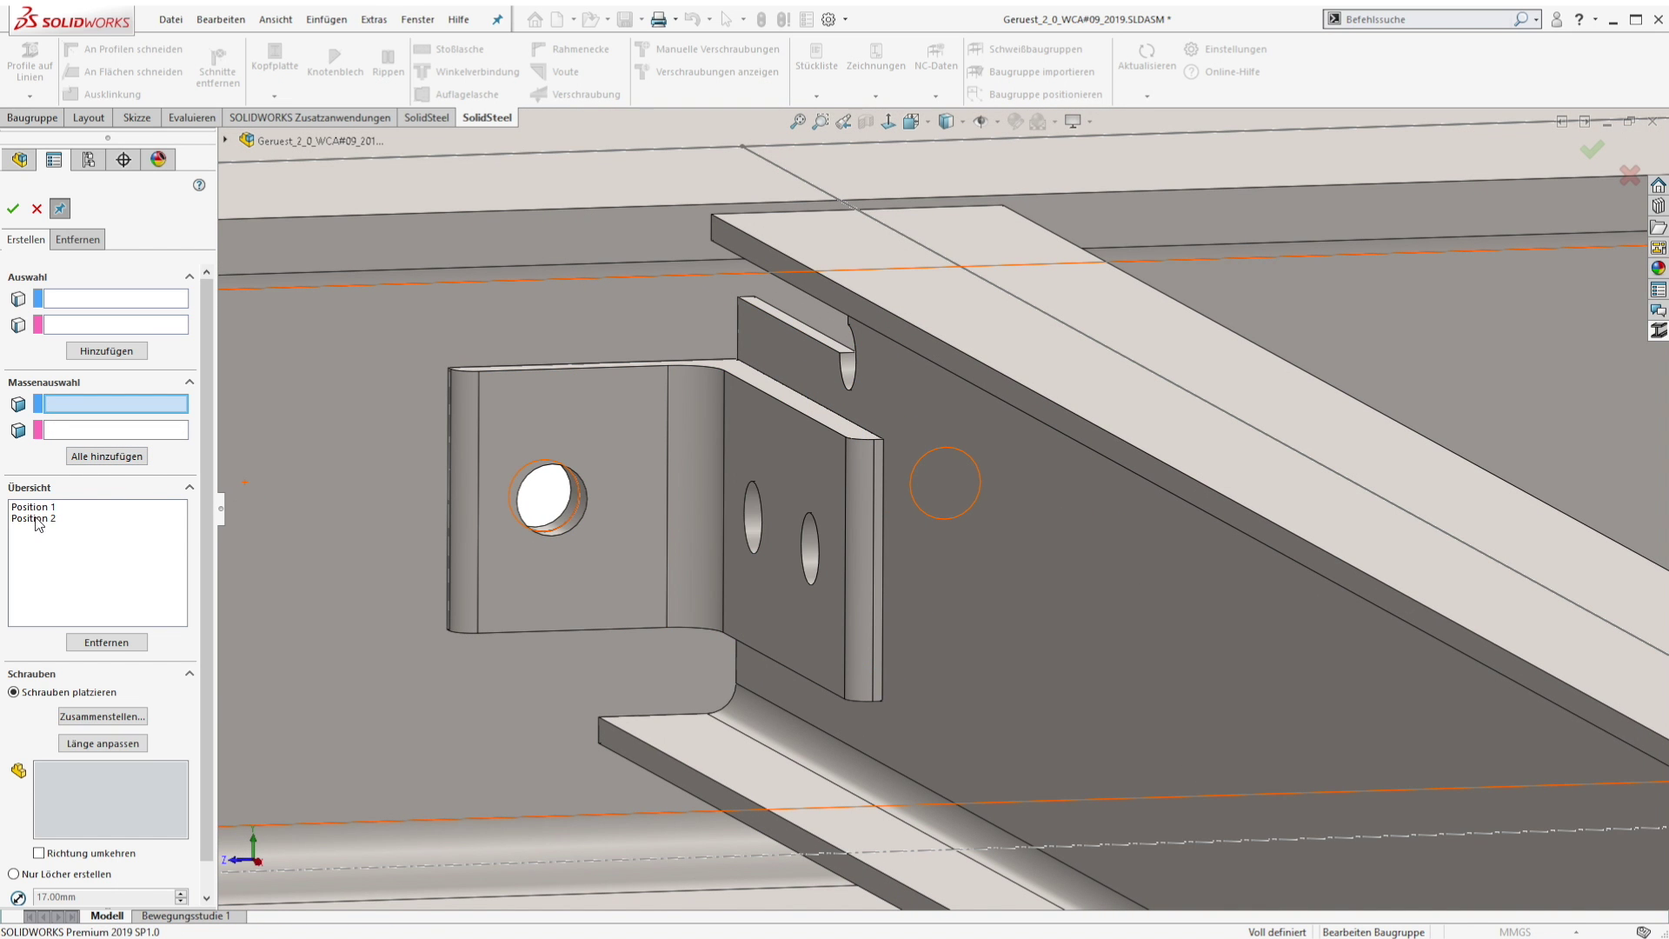
- Bolt both angles to the cross beam's web with hexagon EN 14399-4 M20 bolts in the standard set and leave the command
left_click(102, 717)
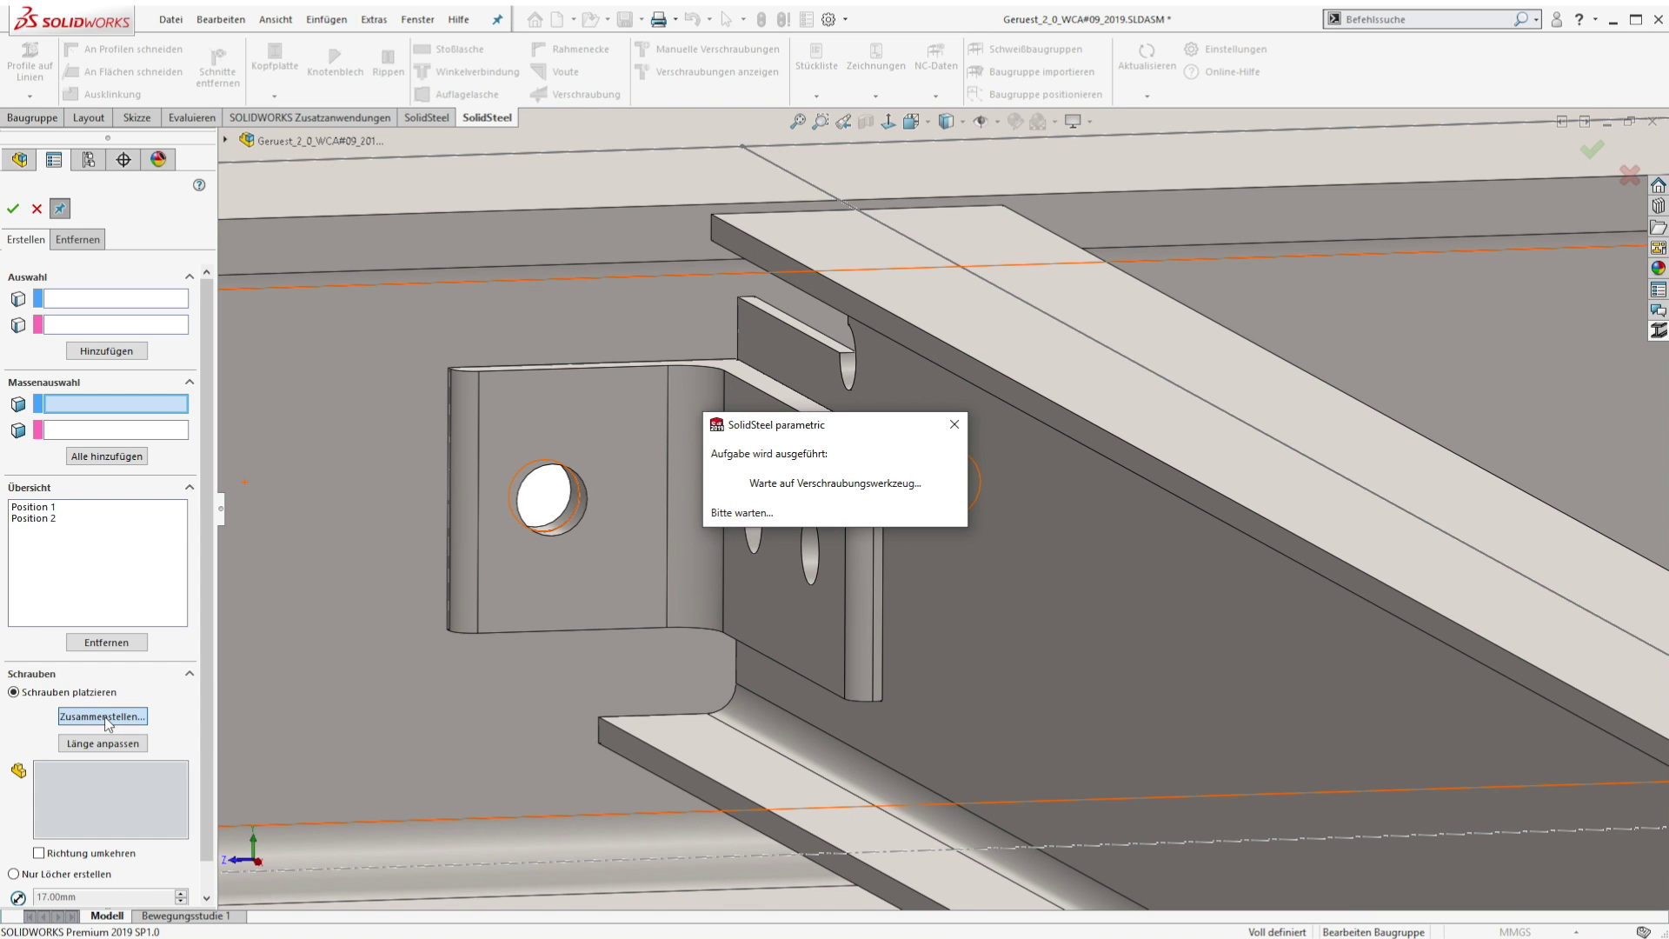
left_click(532, 385)
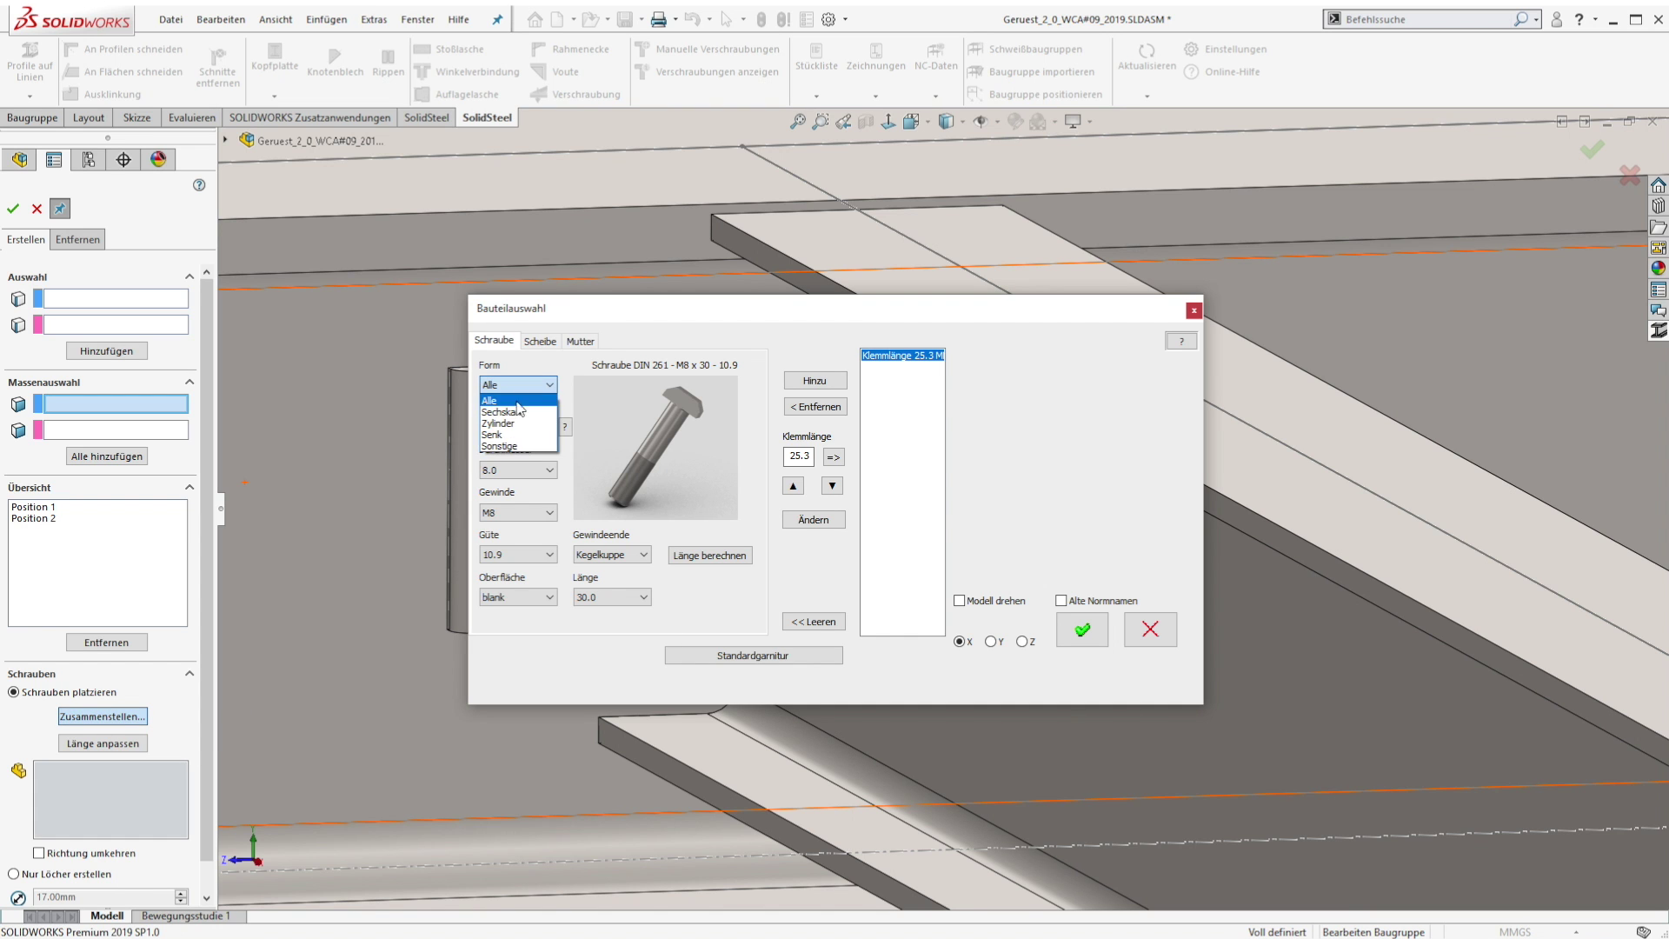
left_click(513, 412)
left_click(517, 427)
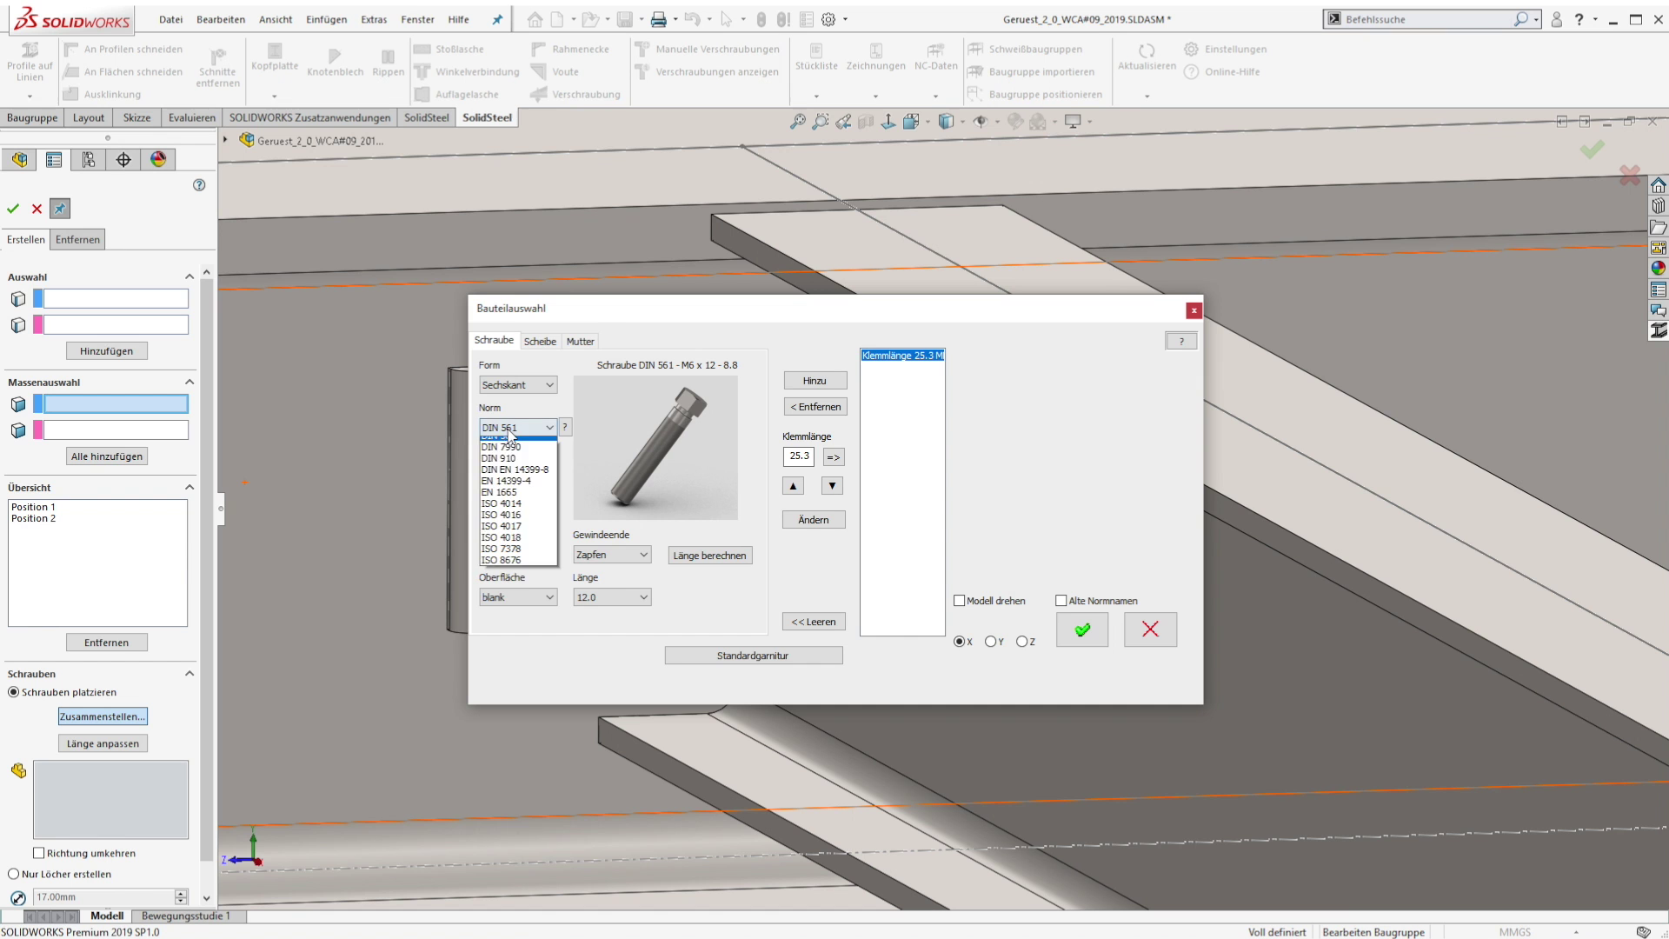
left_click(505, 488)
left_click(518, 470)
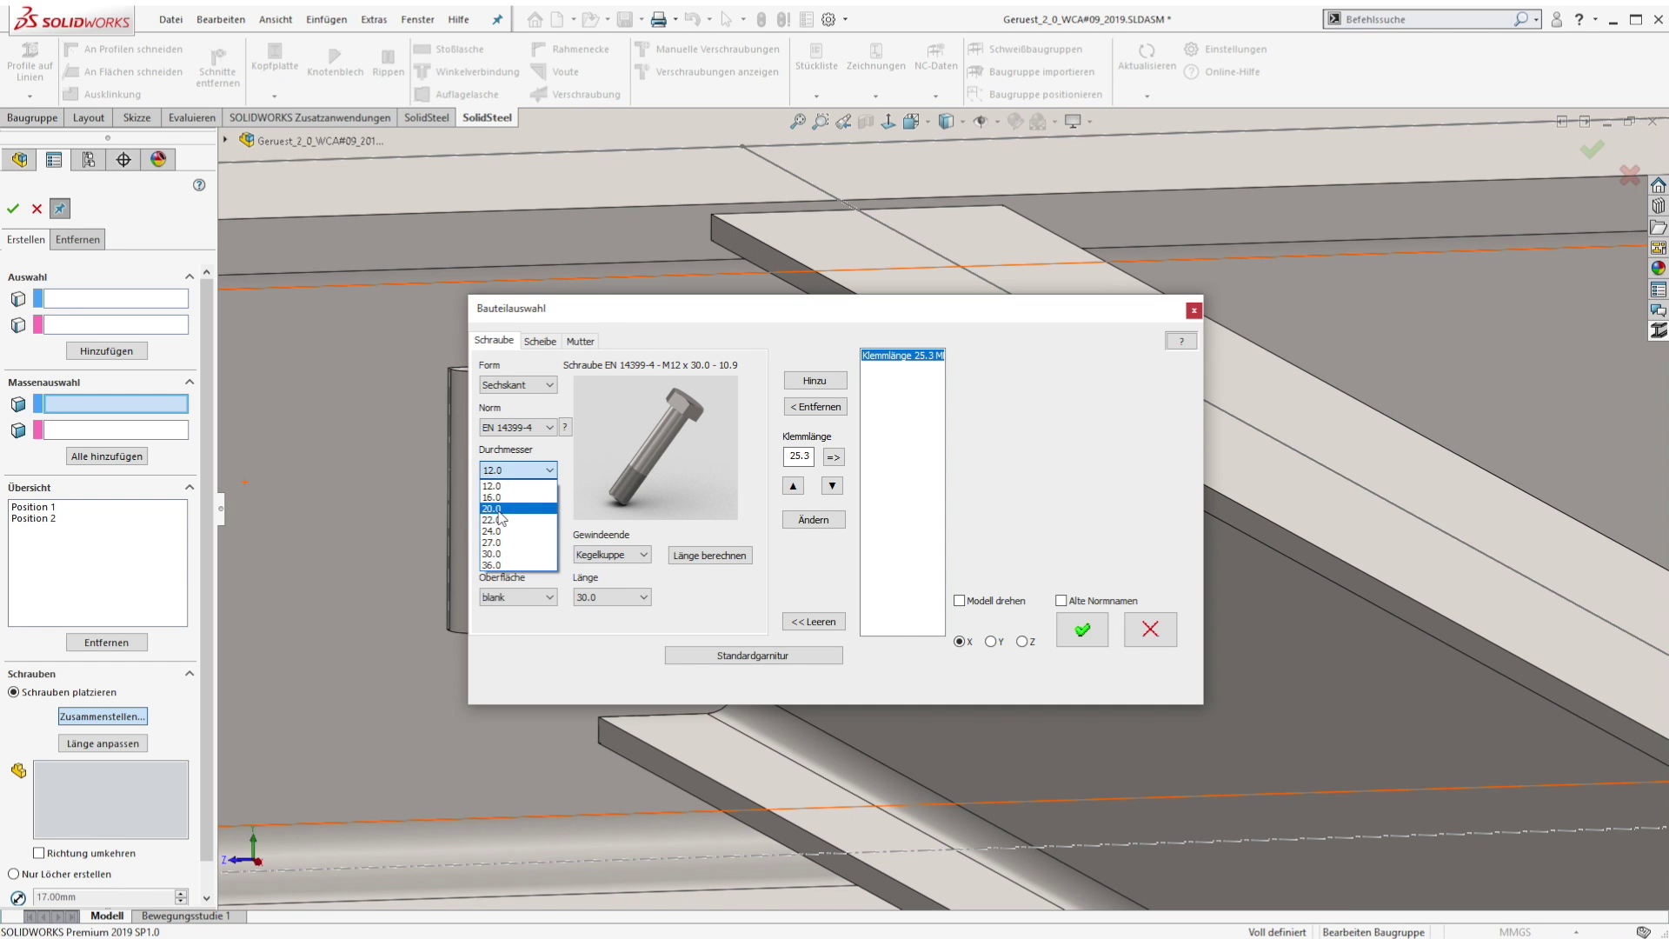
left_click(492, 509)
left_click(798, 383)
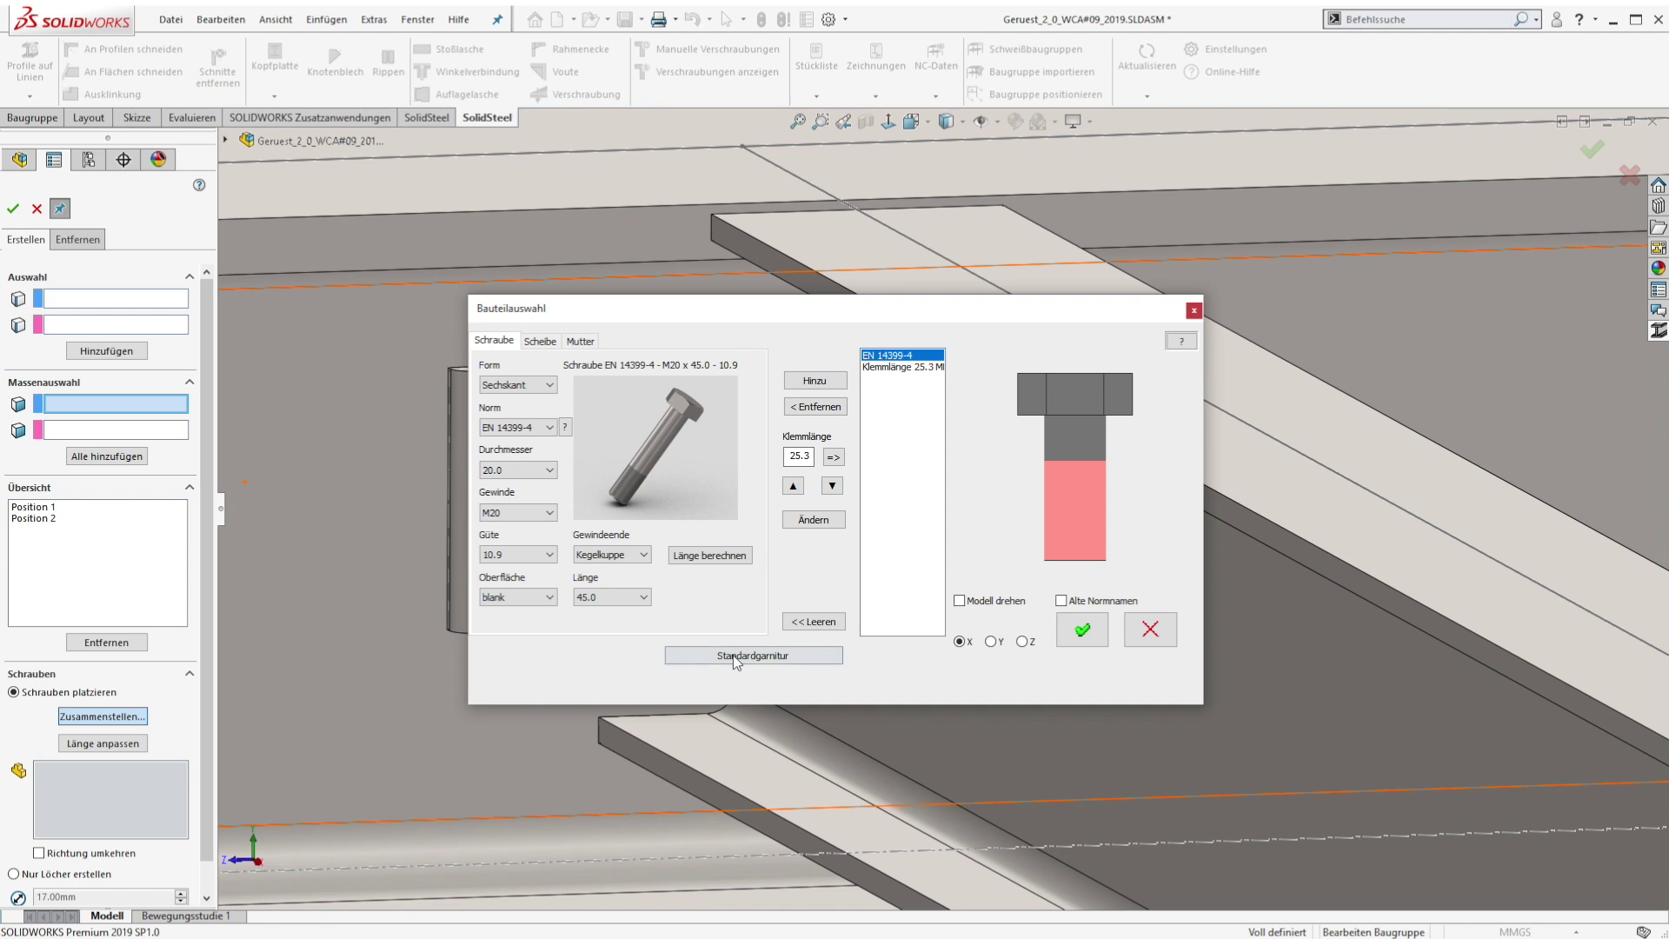
left_click(753, 656)
left_click(1085, 630)
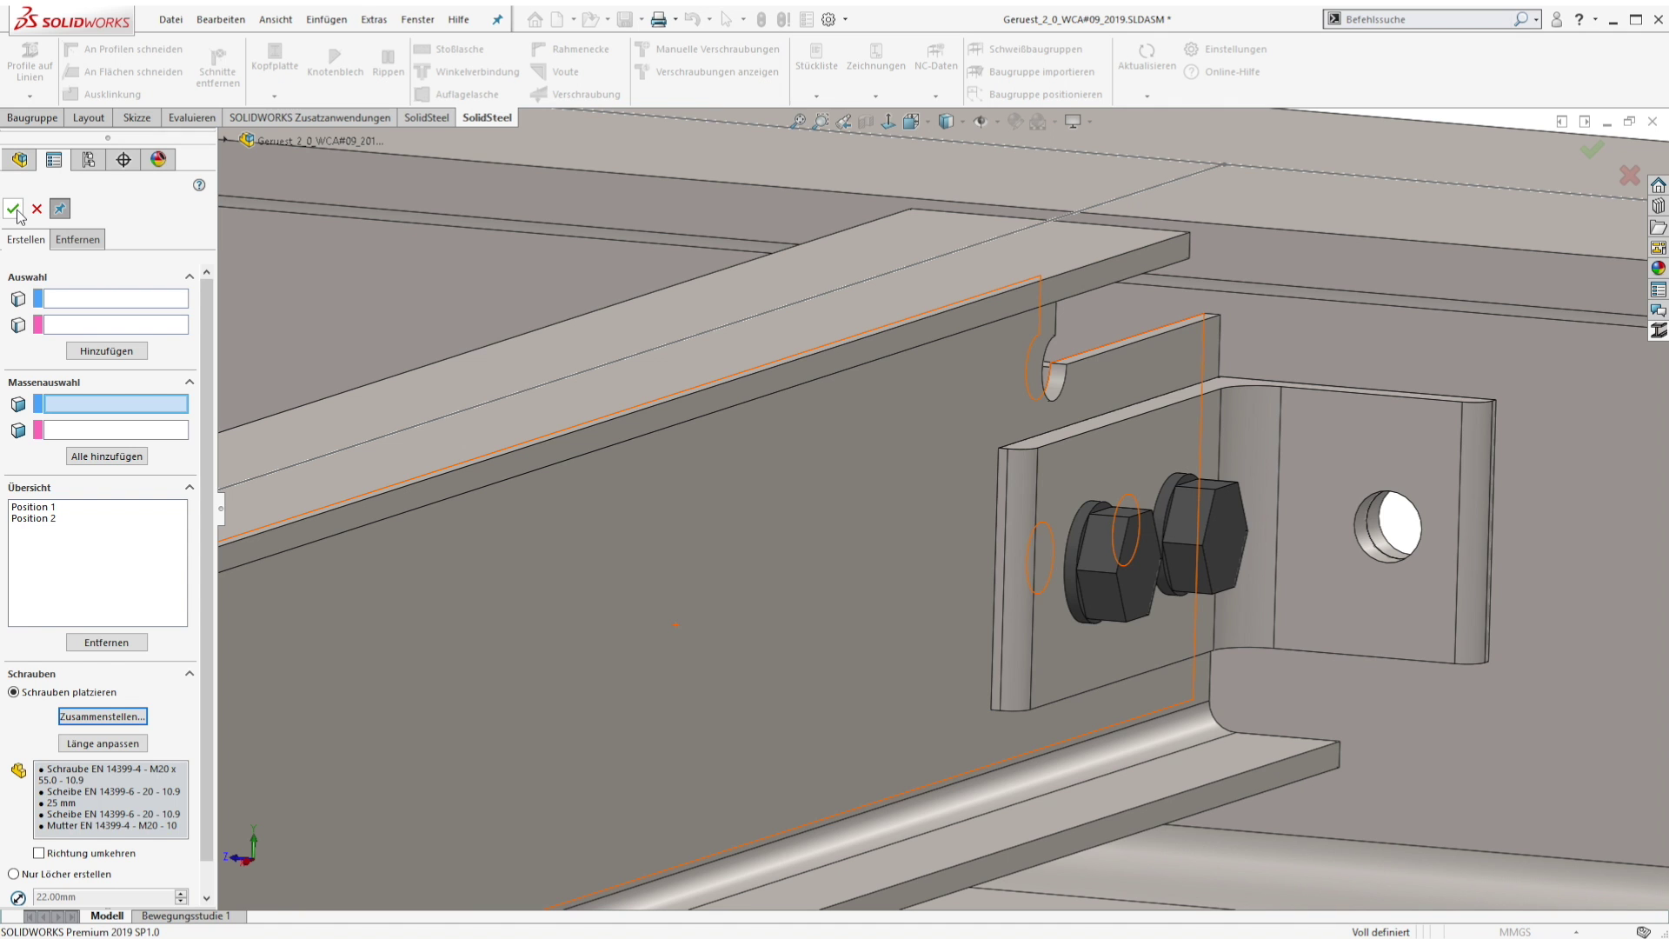
left_click(13, 210)
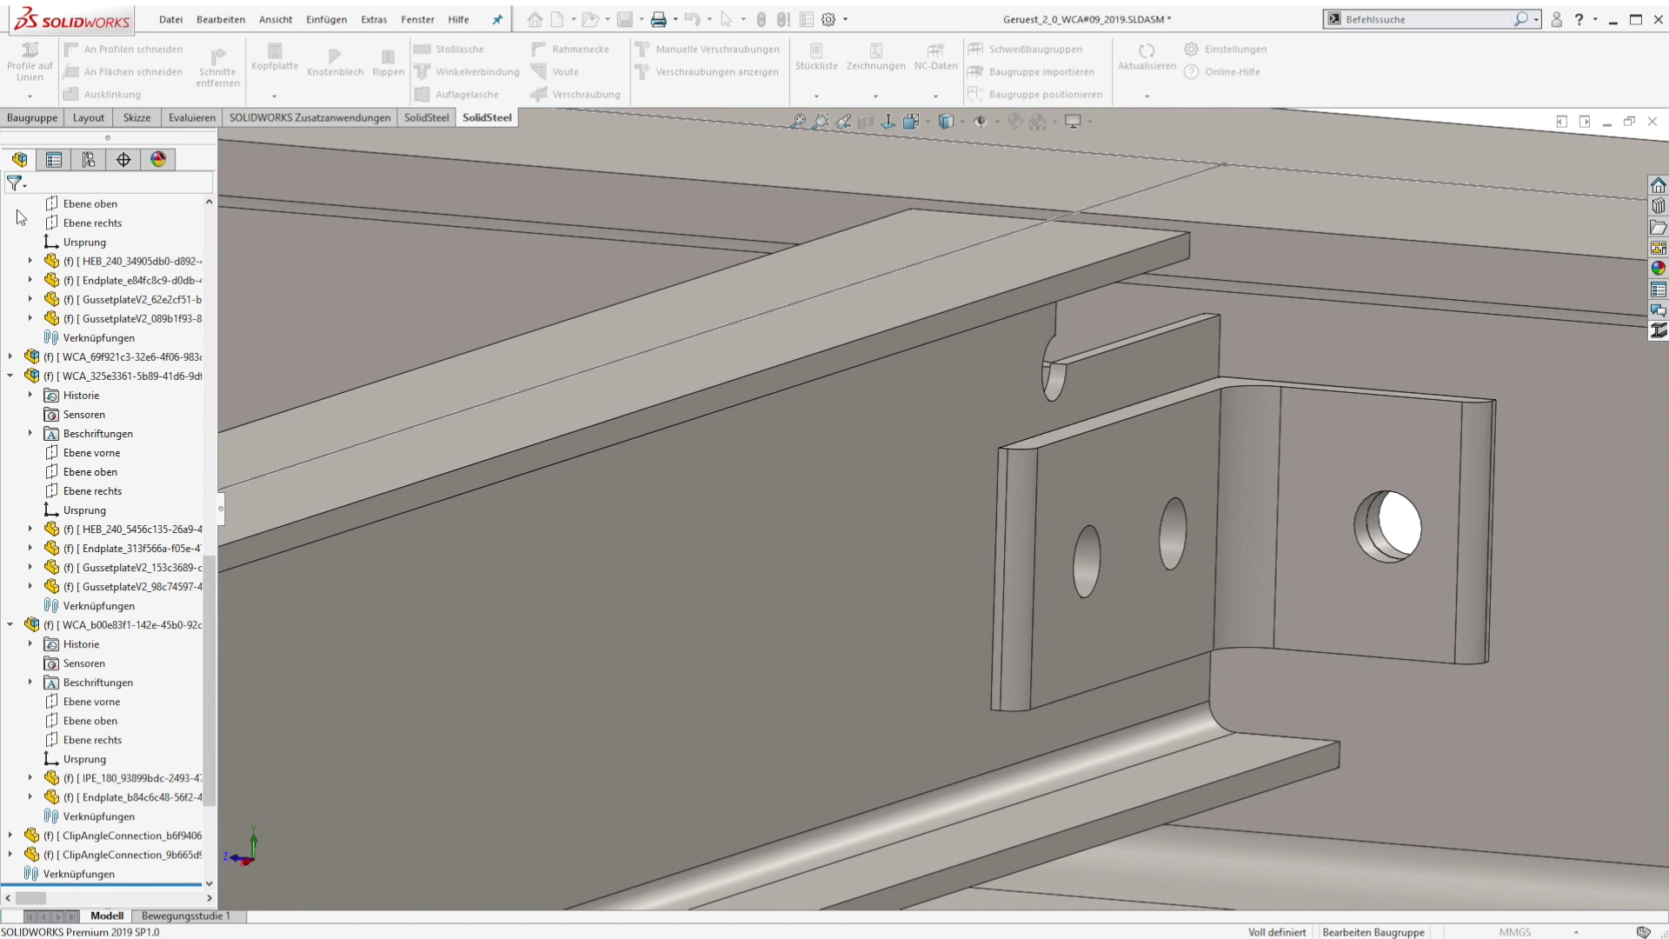
left_click(36, 210)
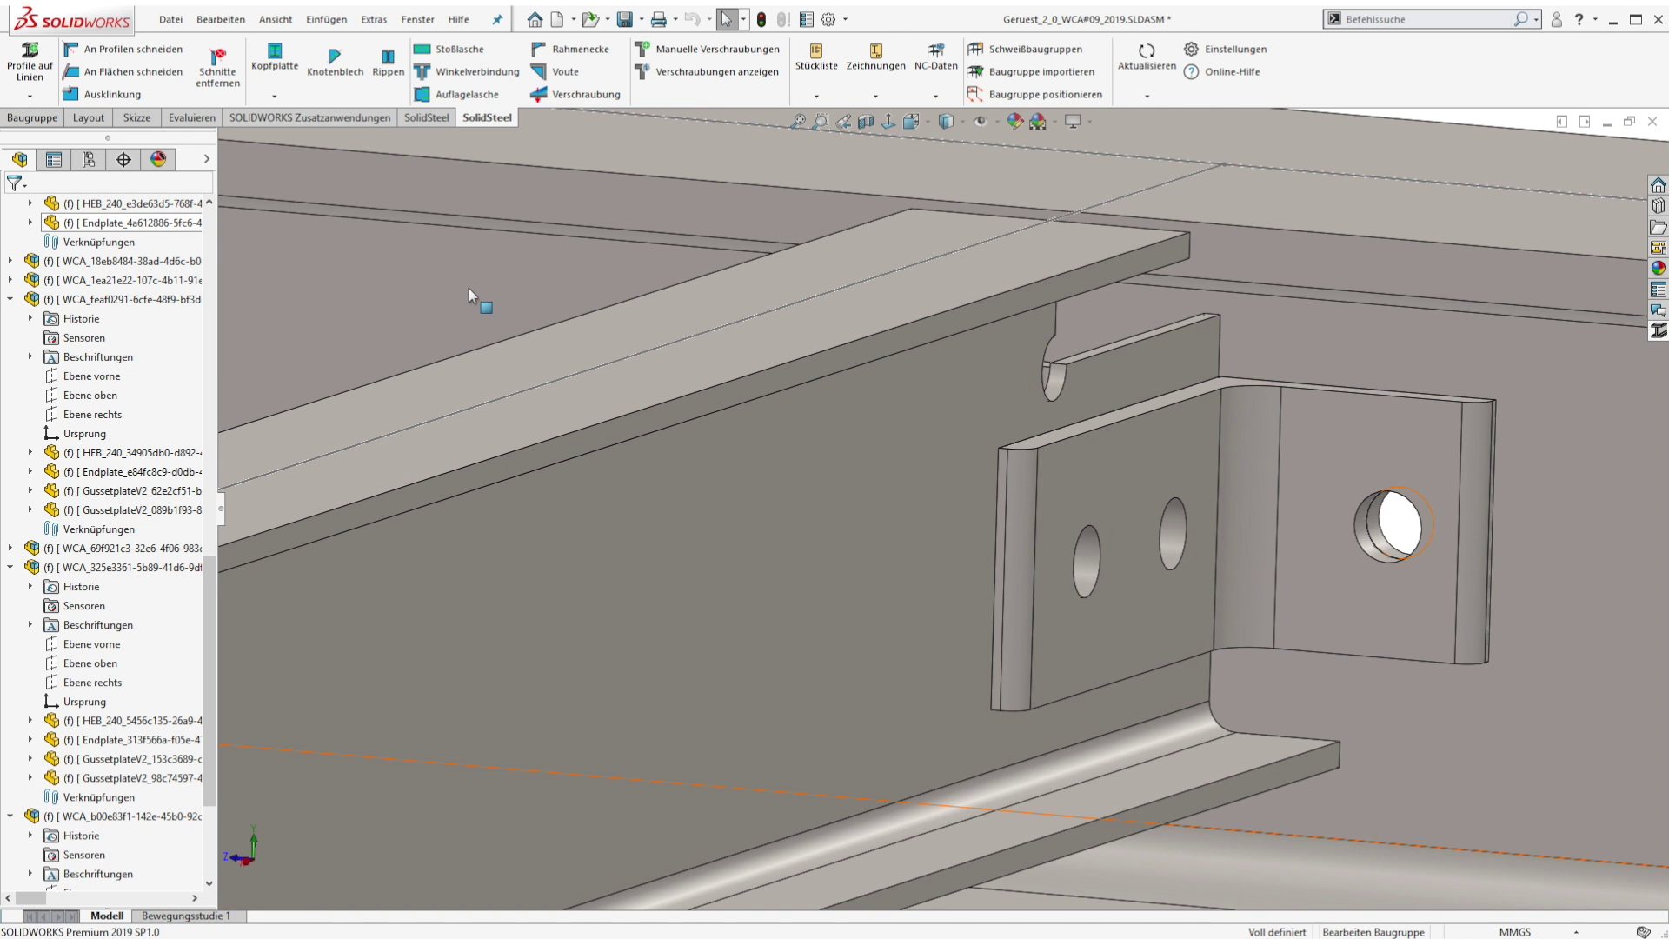
- Start a support lug (Auflagelasche) using the girder and the web face of the unnotched IPE 180 cross beam
scroll(470, 296, "up", 5)
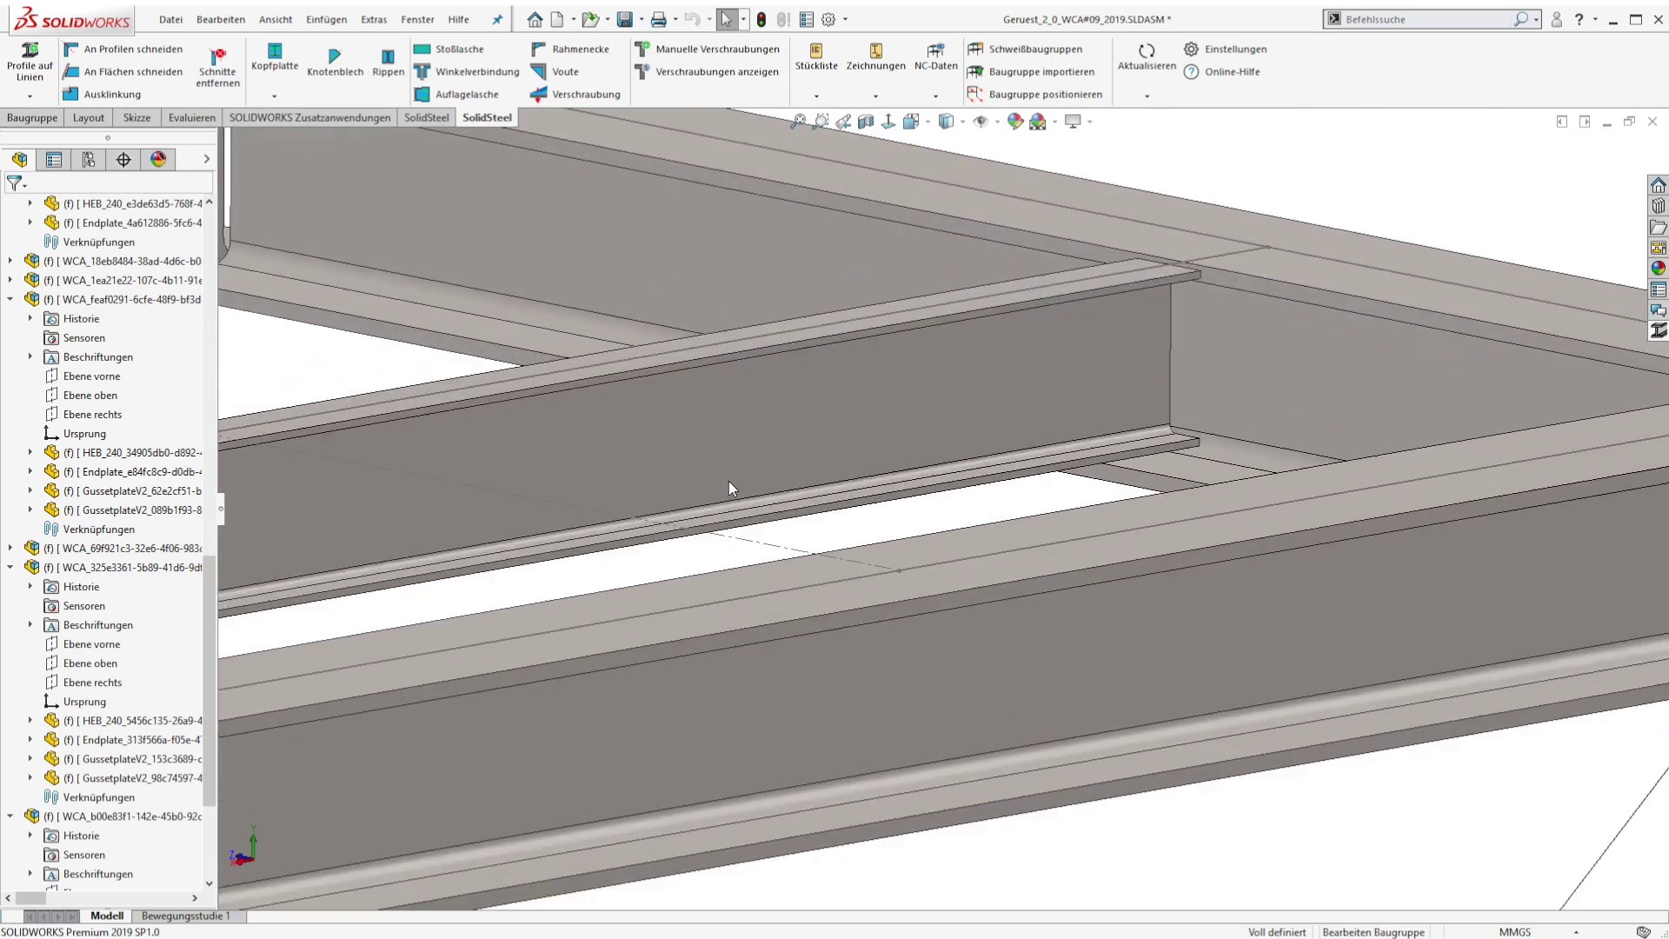
scroll(729, 482, "down", 3)
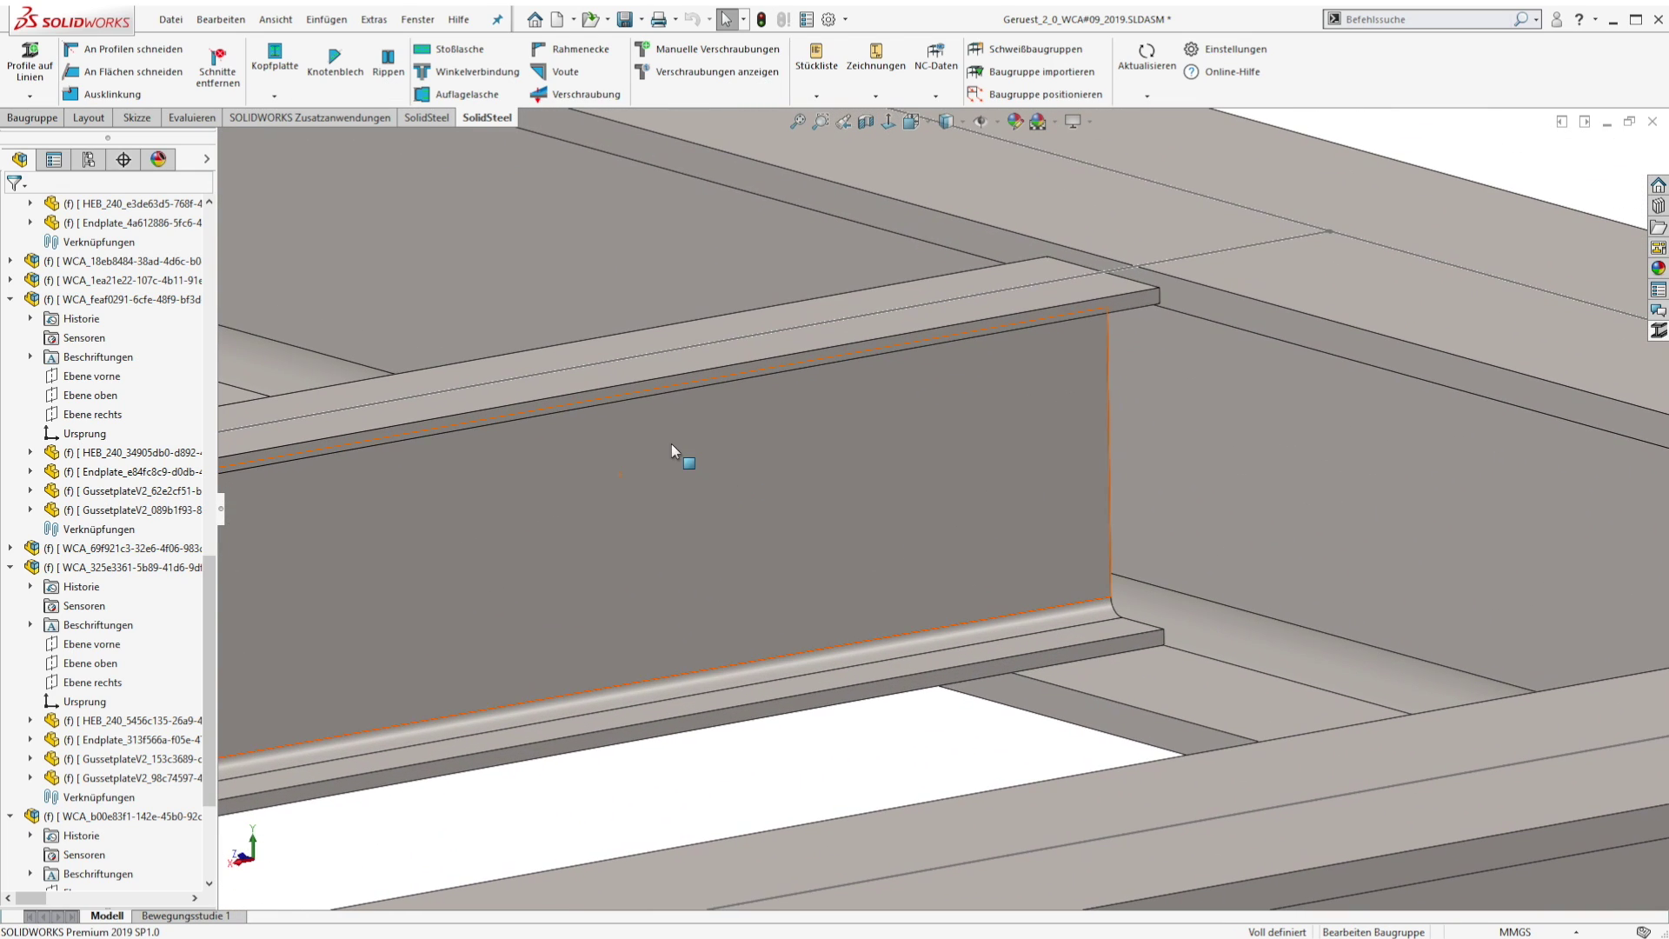
left_click(464, 92)
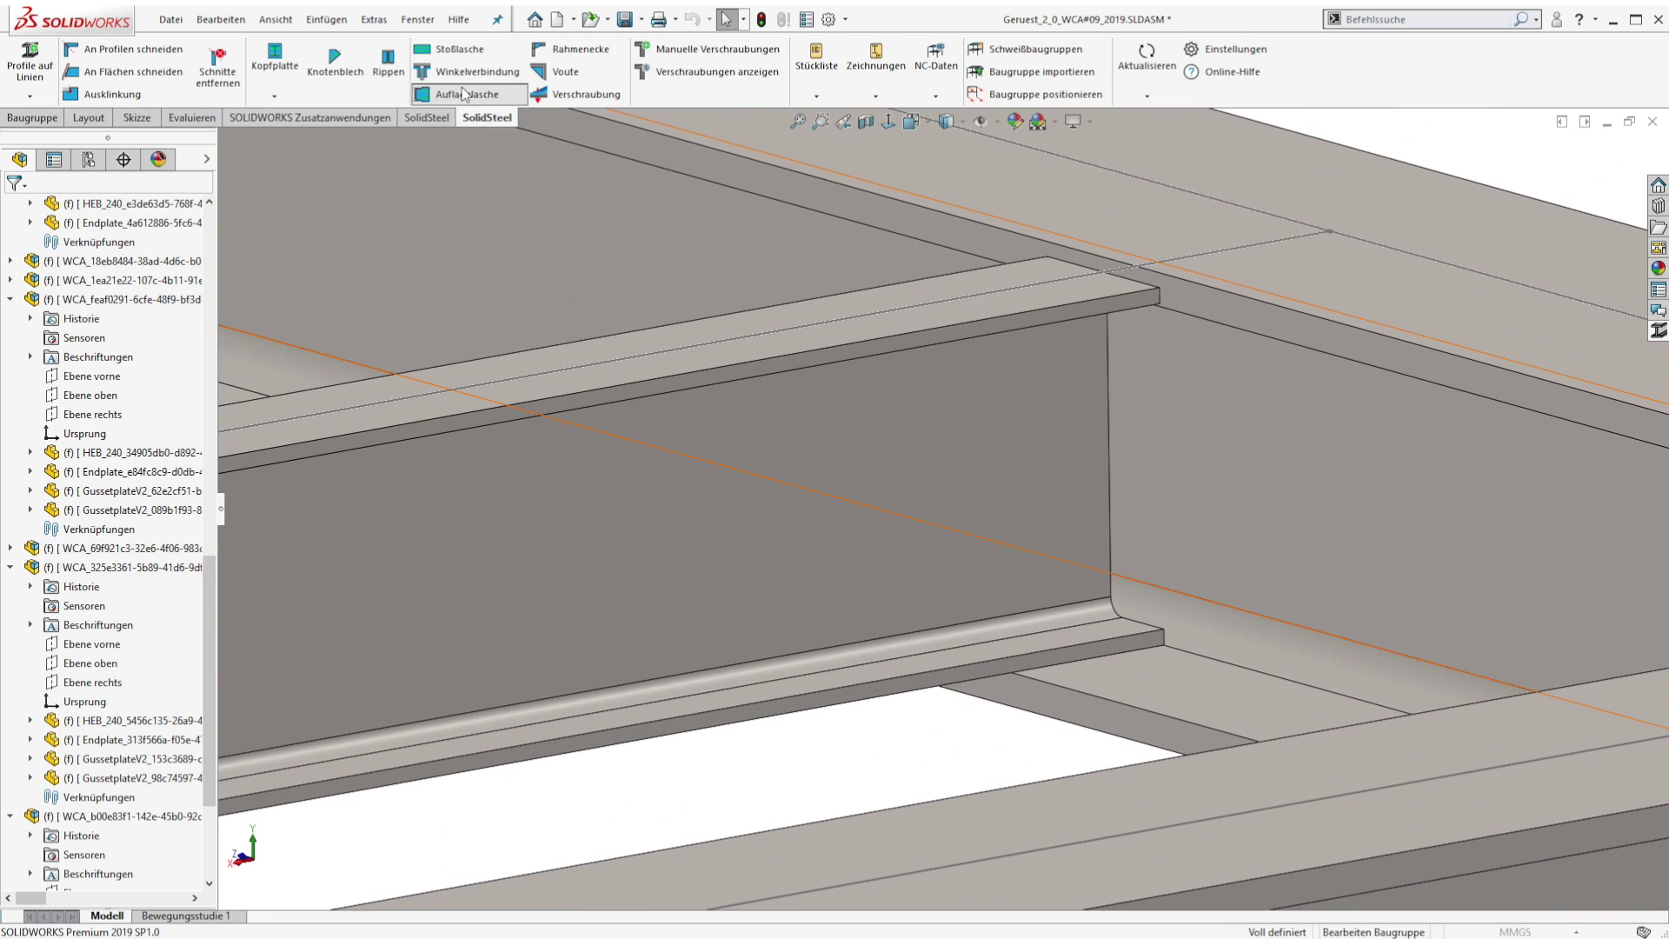
left_click(1209, 442)
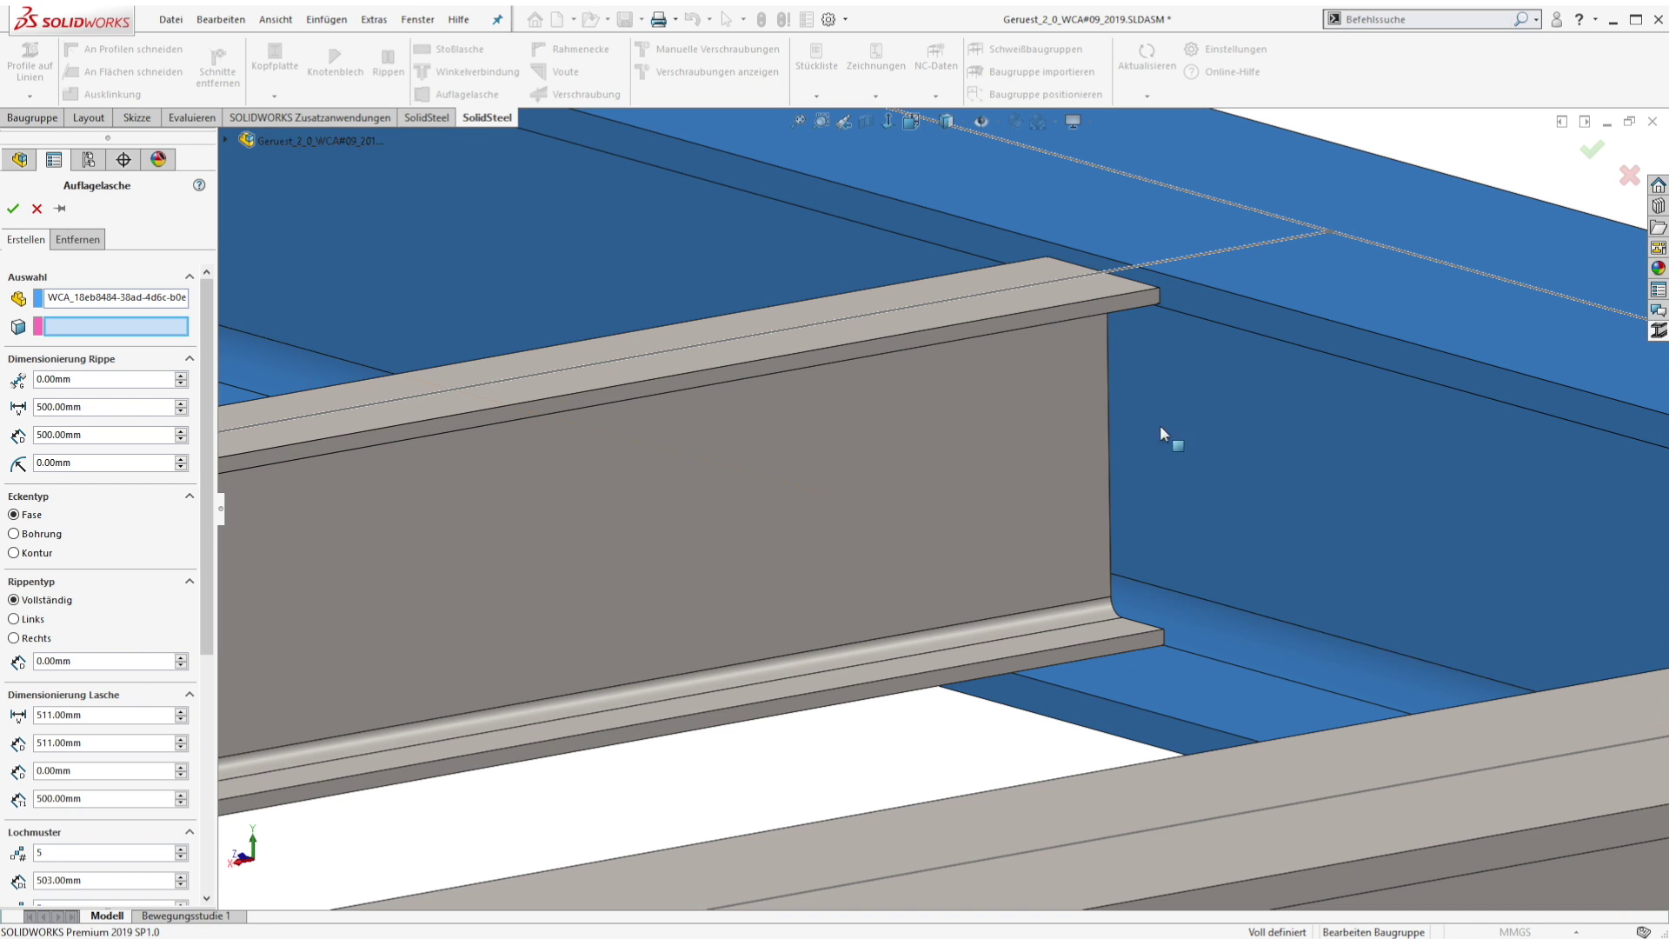
left_click(1020, 441)
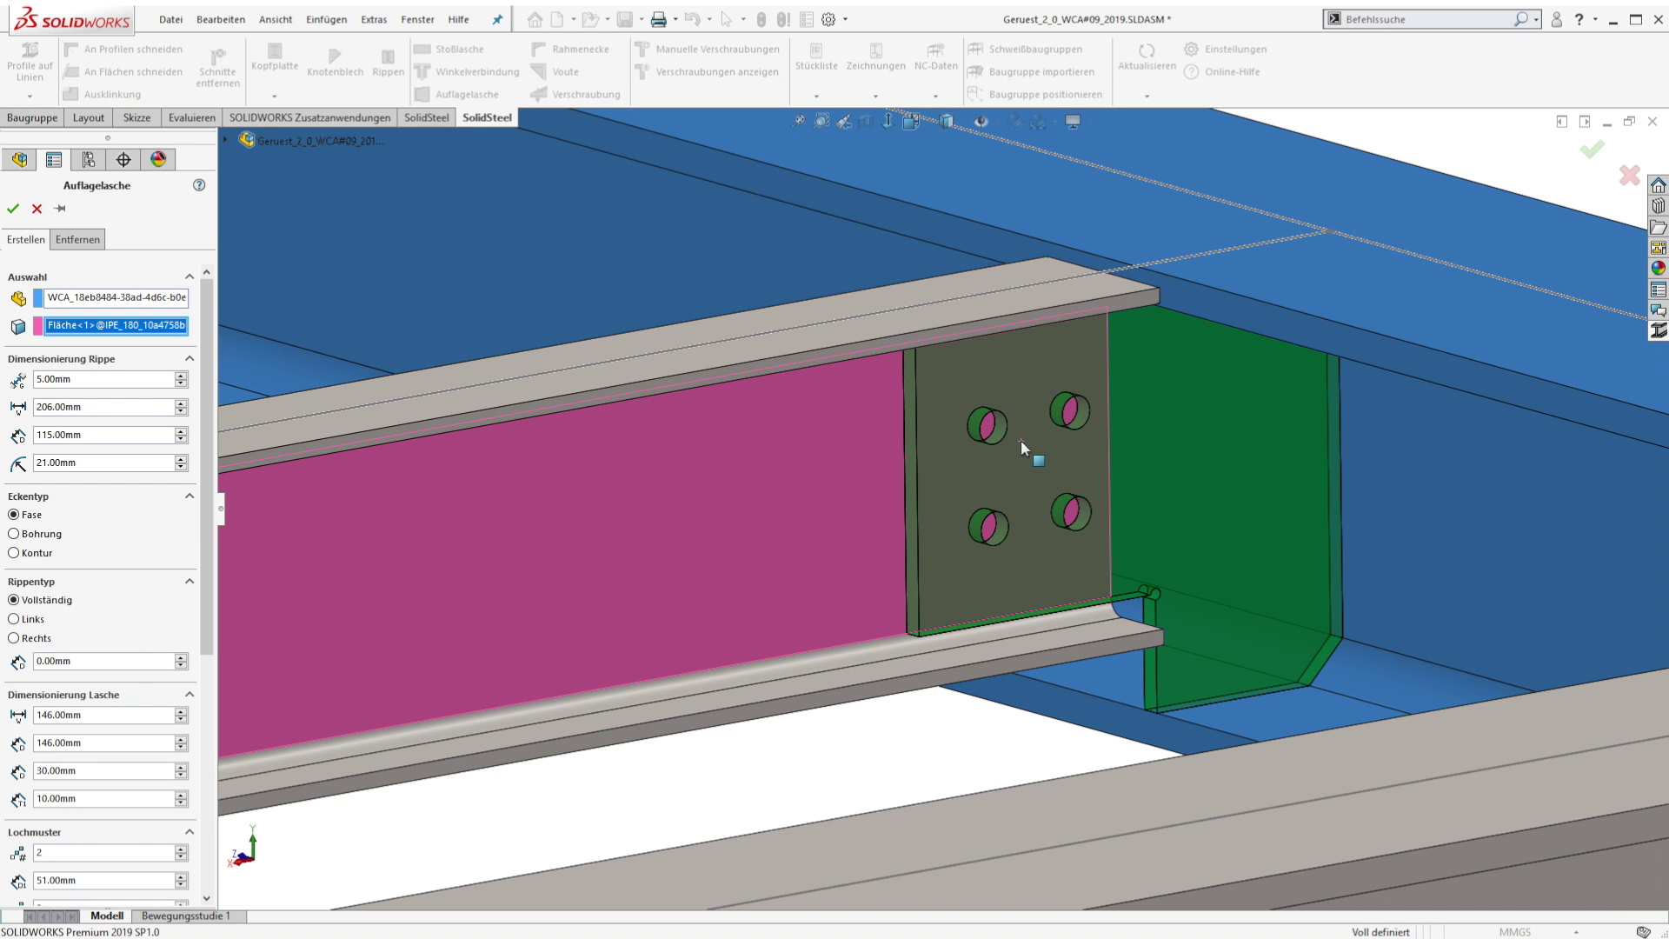
key("ctrl+8")
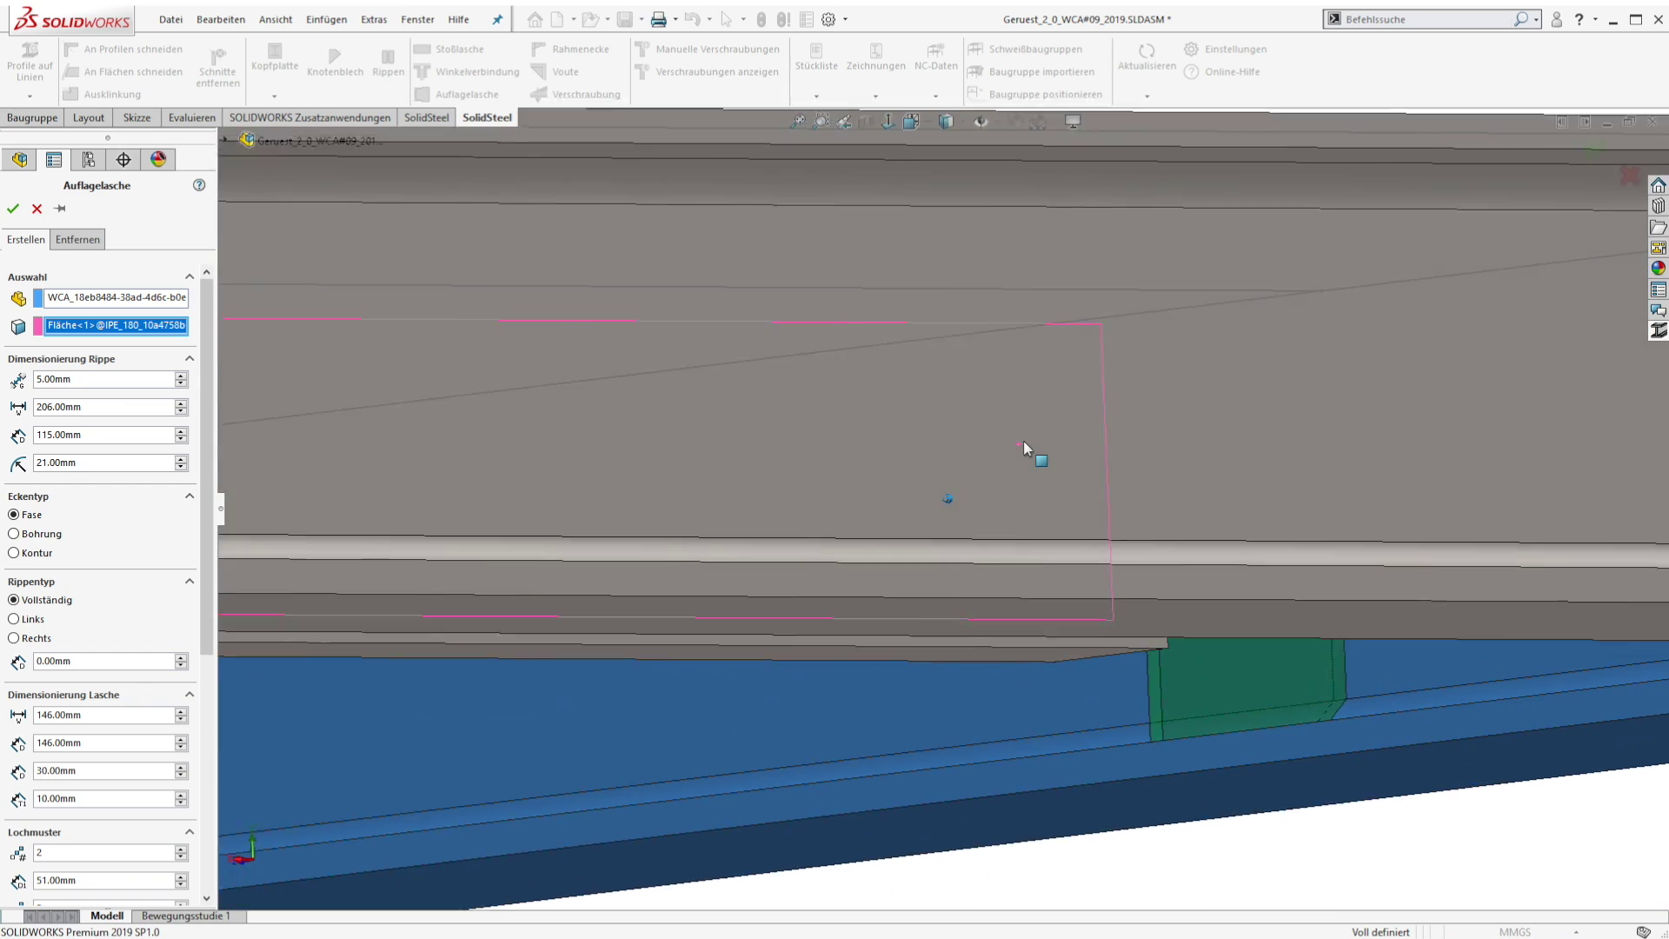
key("ctrl+shift+z")
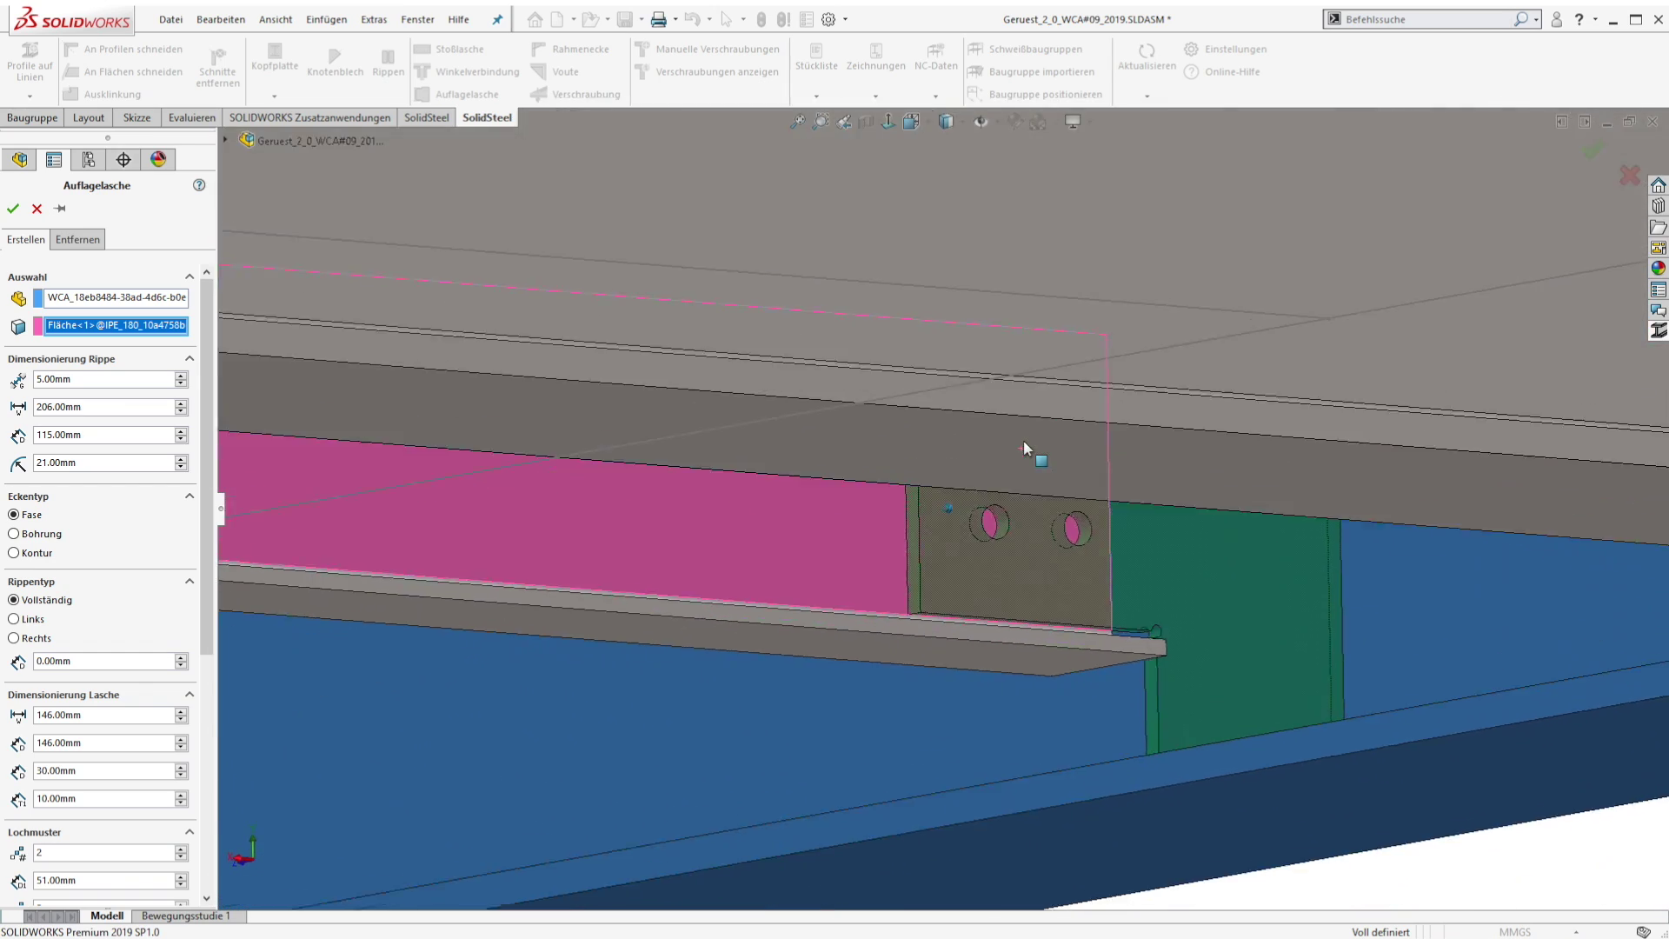
key("ctrl+shift+z")
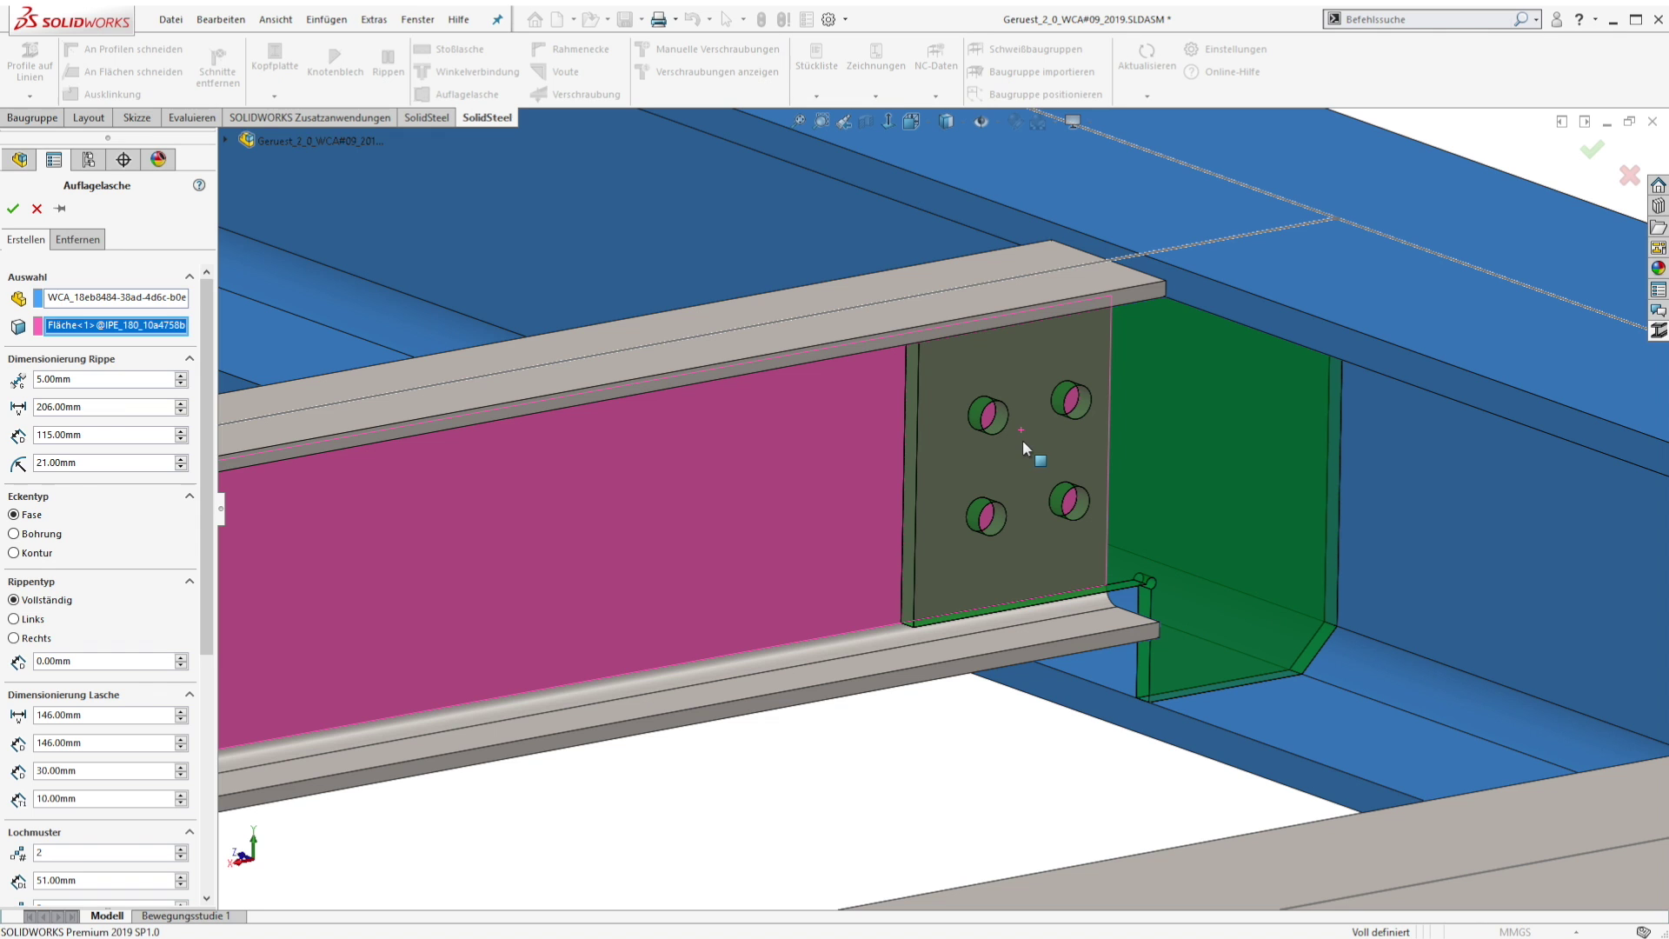
- Assemble a hexagon EN 14399-4 M16 bolt with its standard set for the support lug and create the connection
scroll(195, 843, "down", 8)
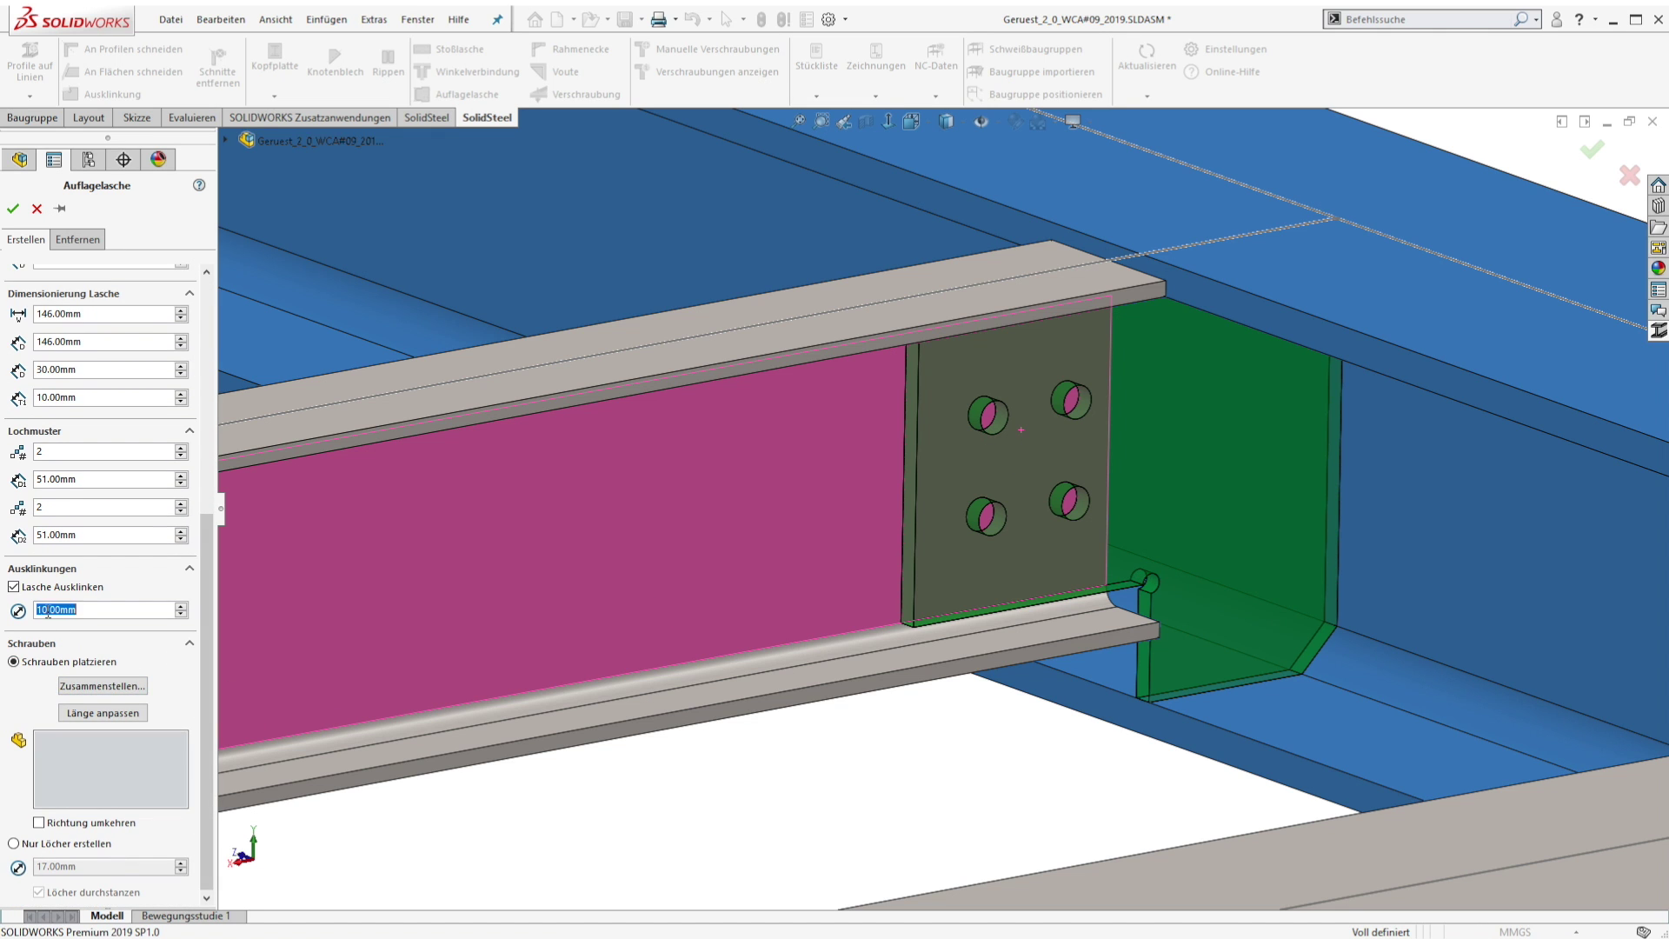
left_click(66, 688)
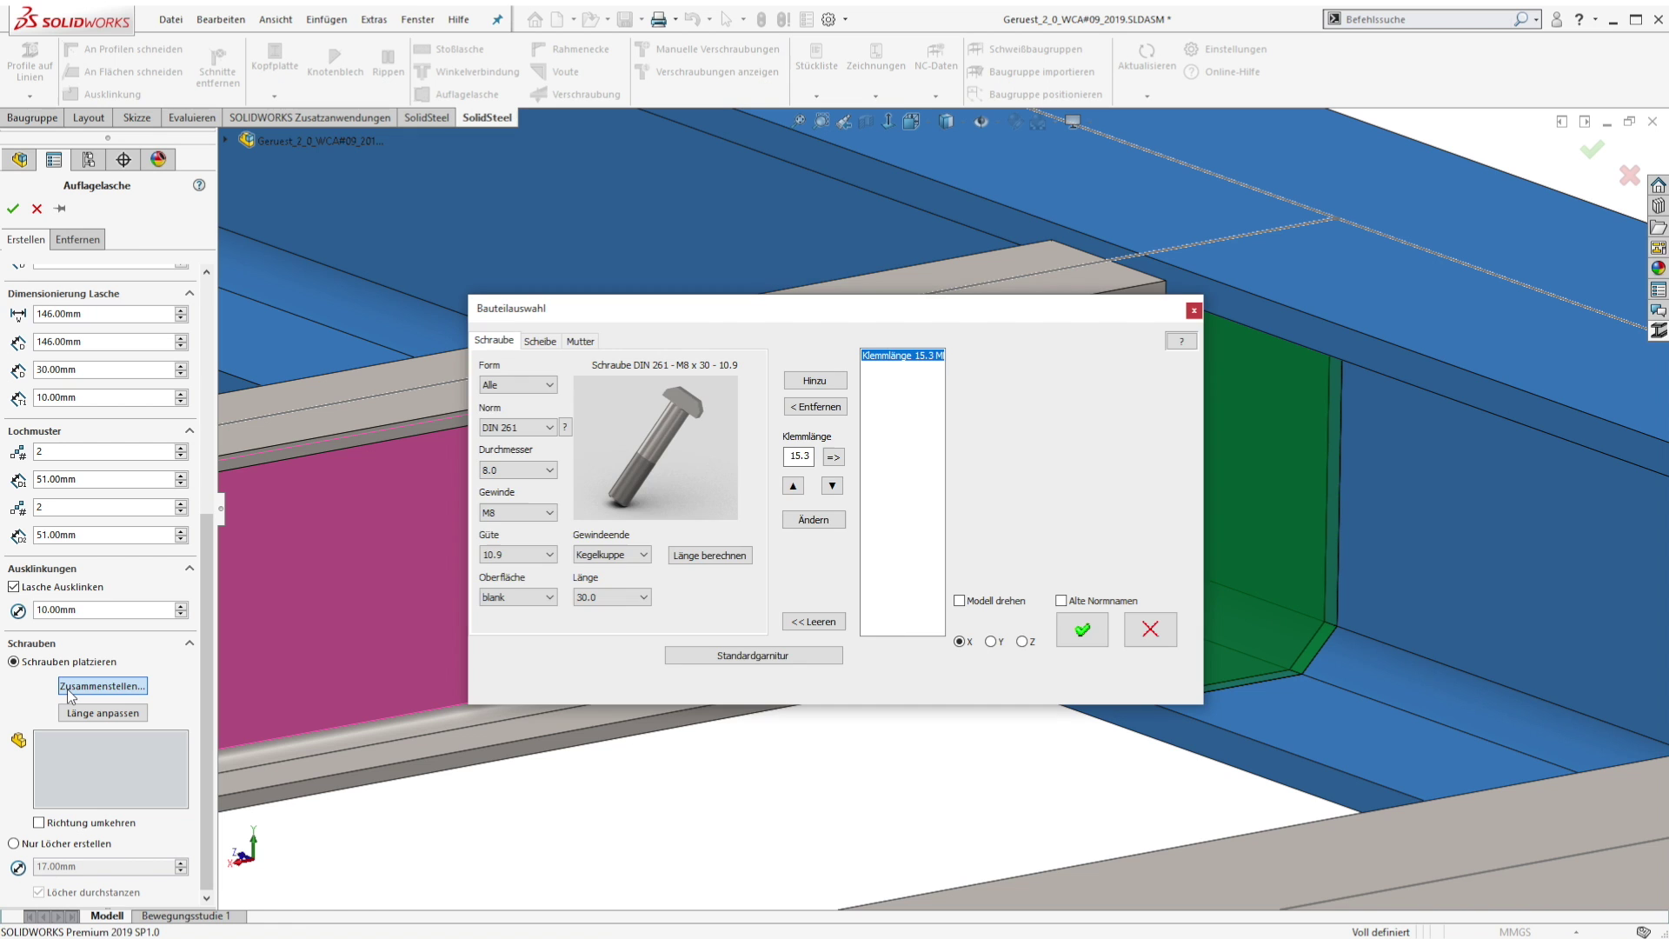
left_click(519, 385)
left_click(513, 410)
left_click(517, 427)
left_click(509, 487)
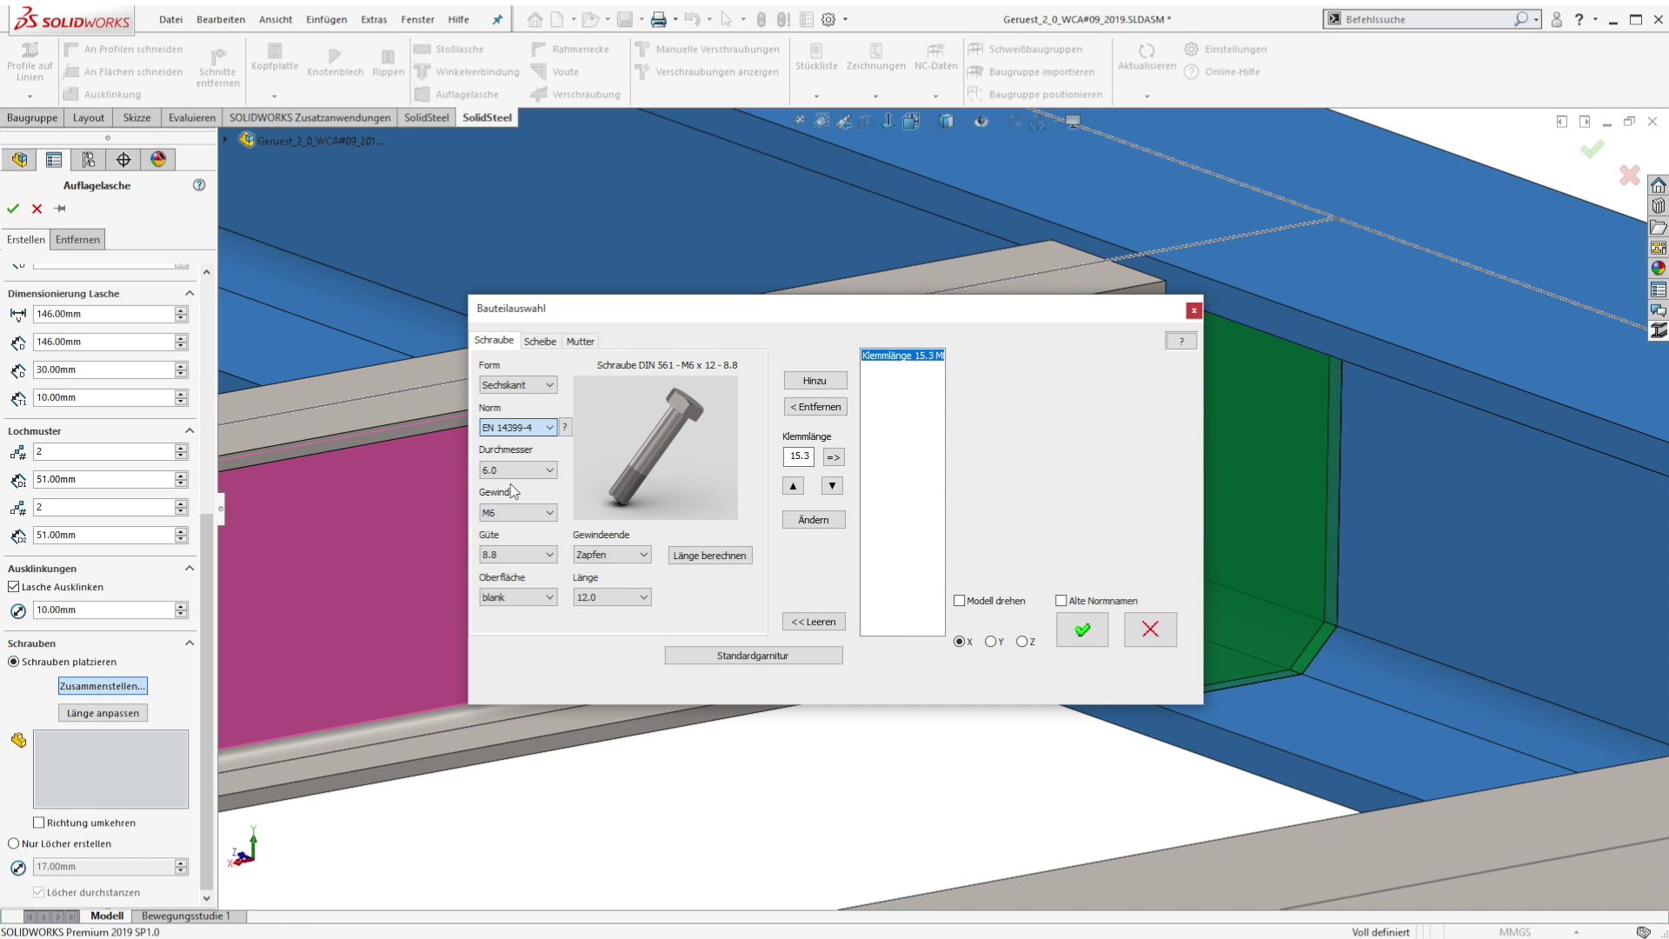
left_click(515, 471)
left_click(507, 498)
left_click(815, 381)
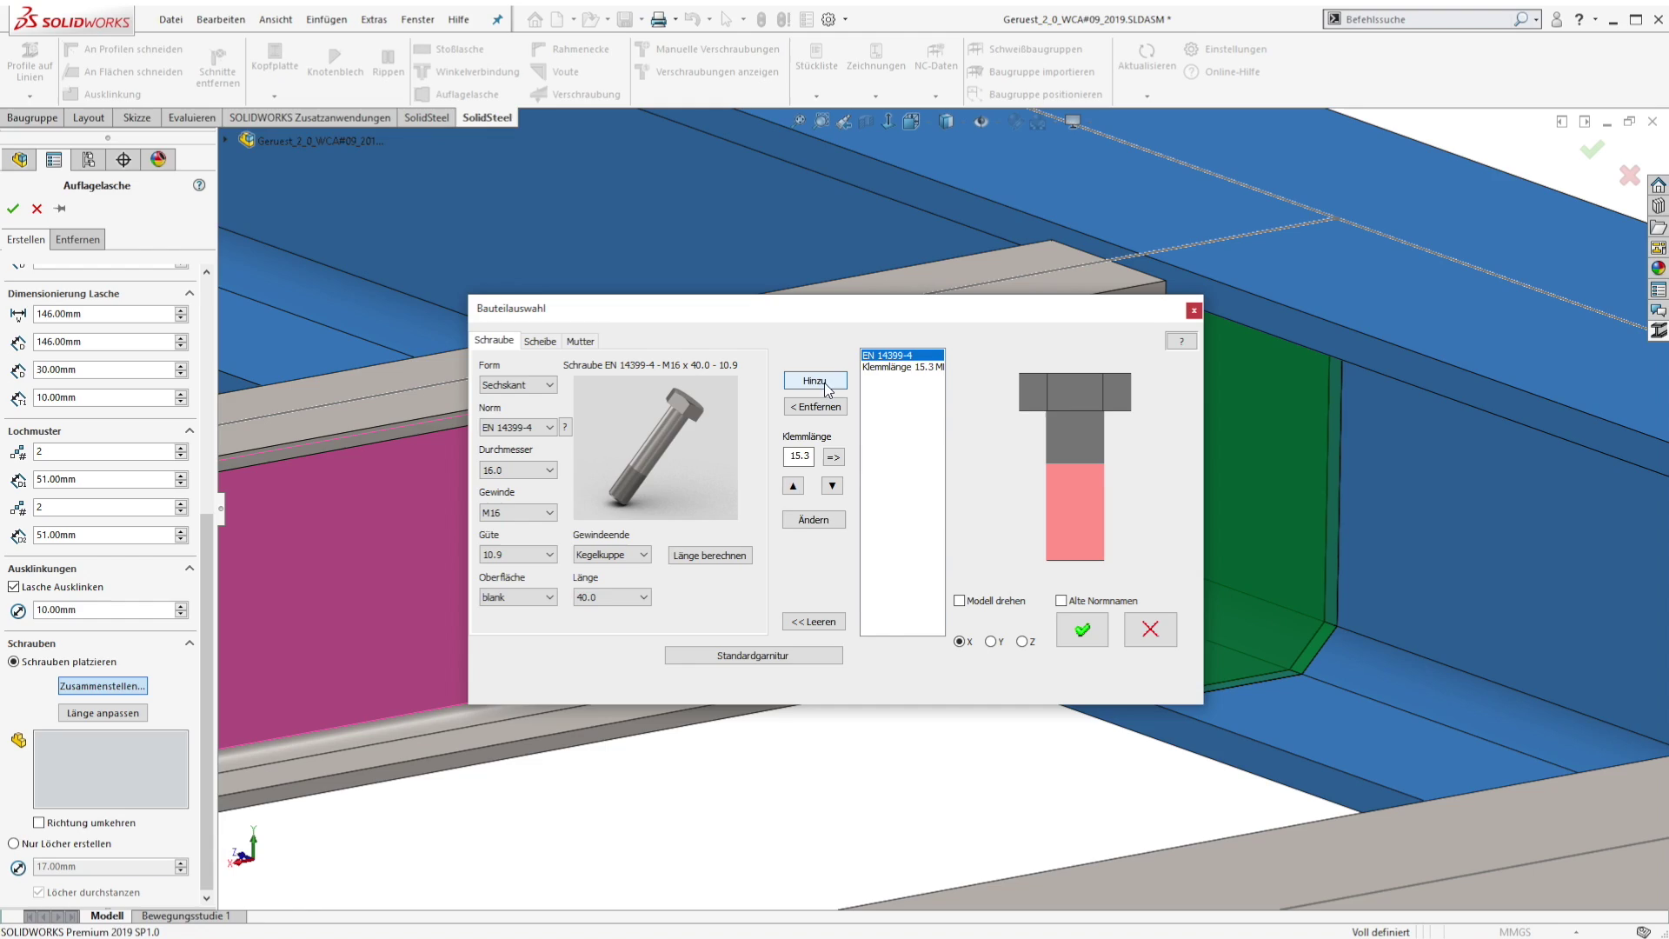
left_click(753, 655)
left_click(1075, 643)
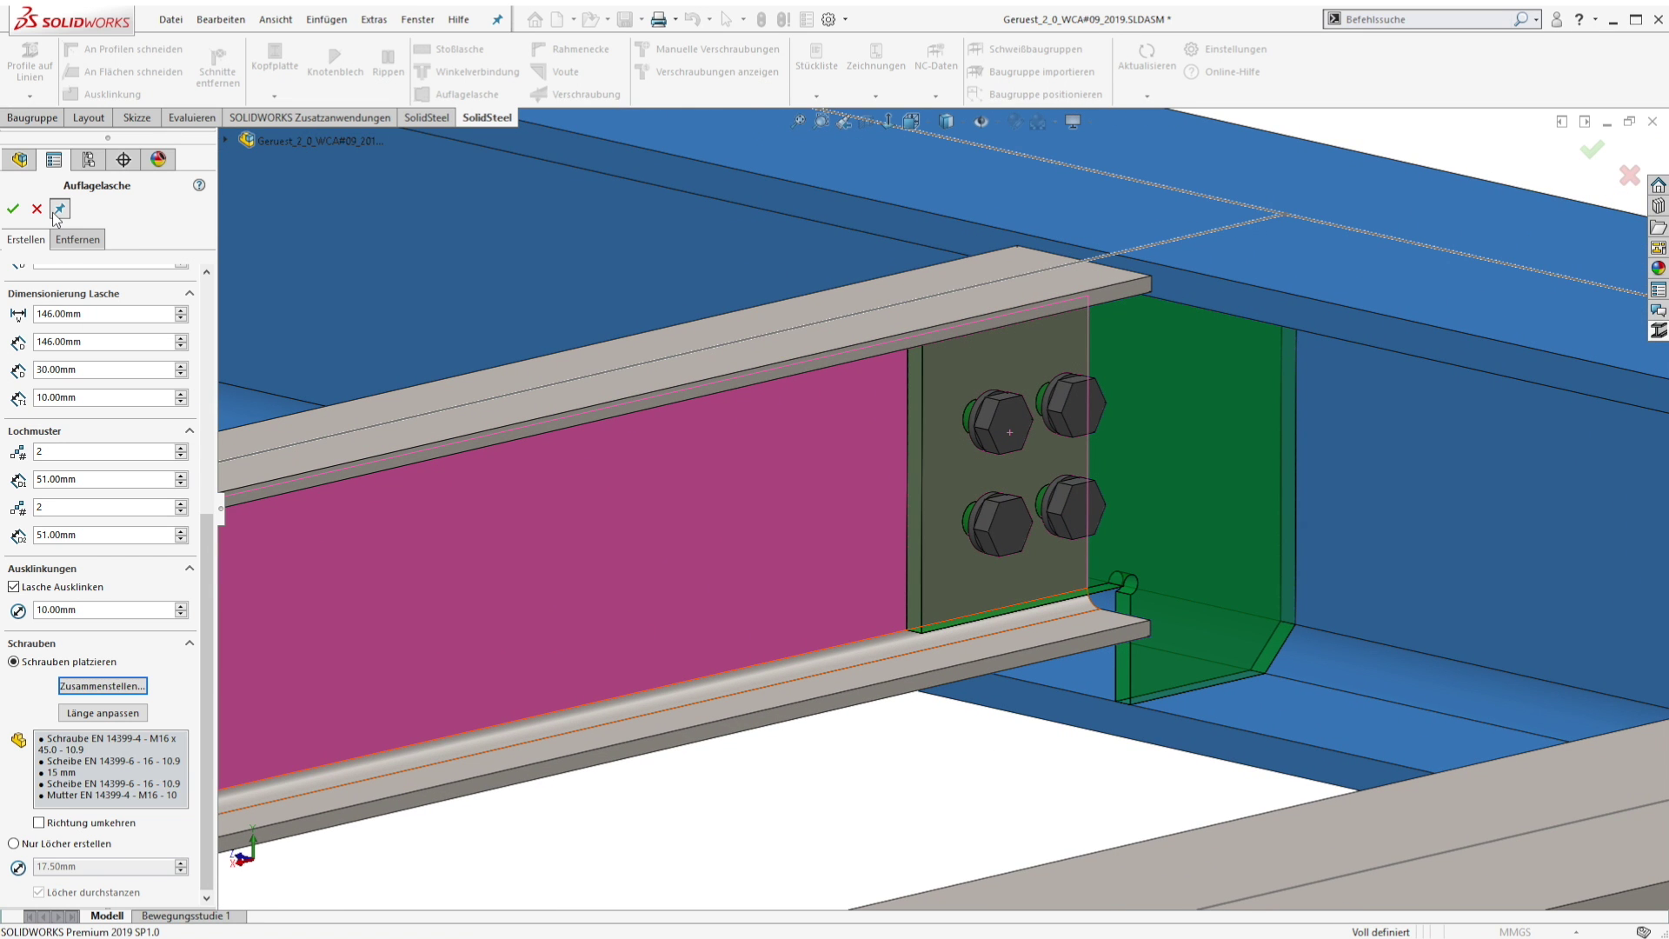
left_click(14, 209)
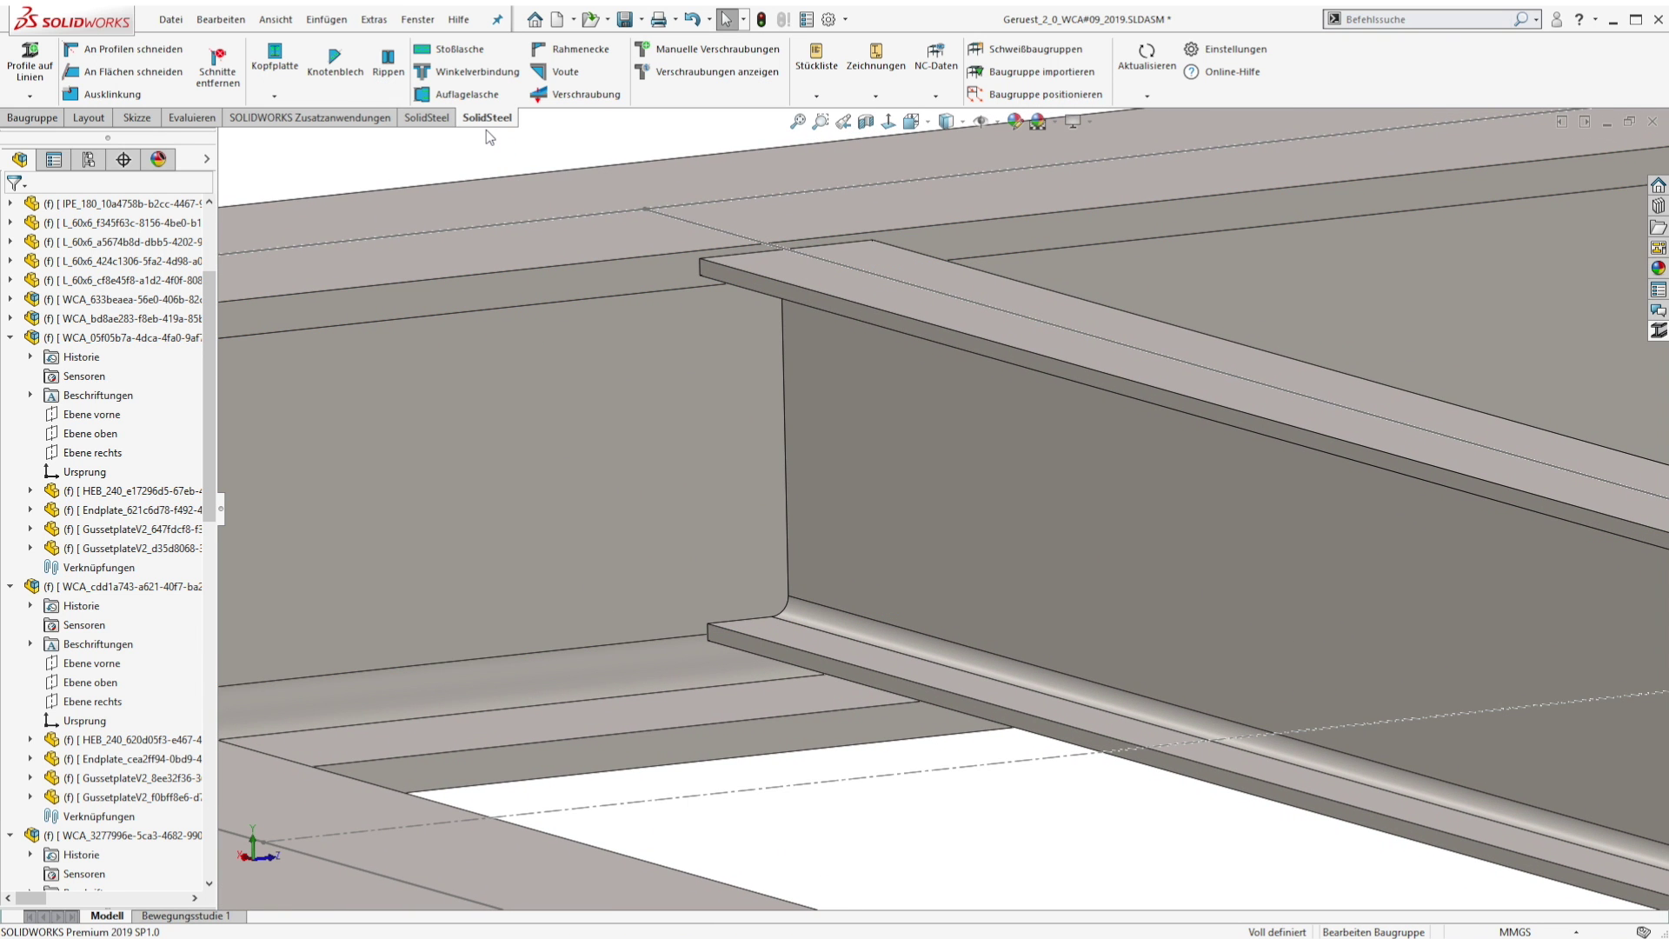
- Start a Typ II gusset plate between the IPE 180 cross beam's web and the girder web, with a width of 140 mm
left_click(335, 62)
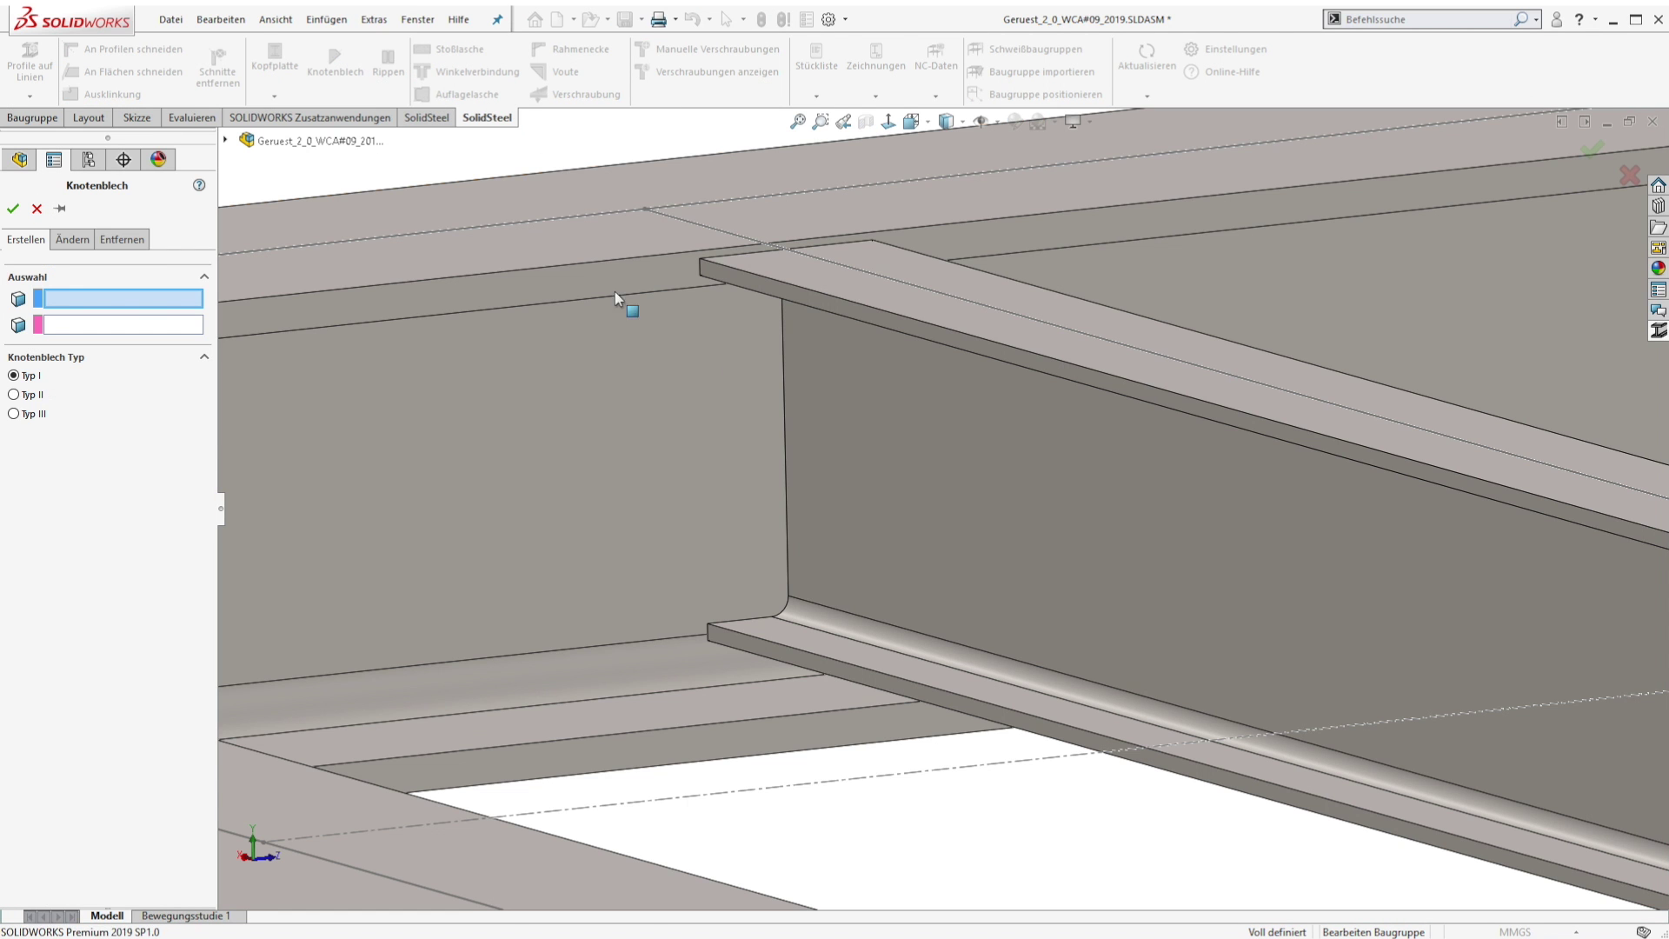
left_click(841, 410)
left_click(699, 410)
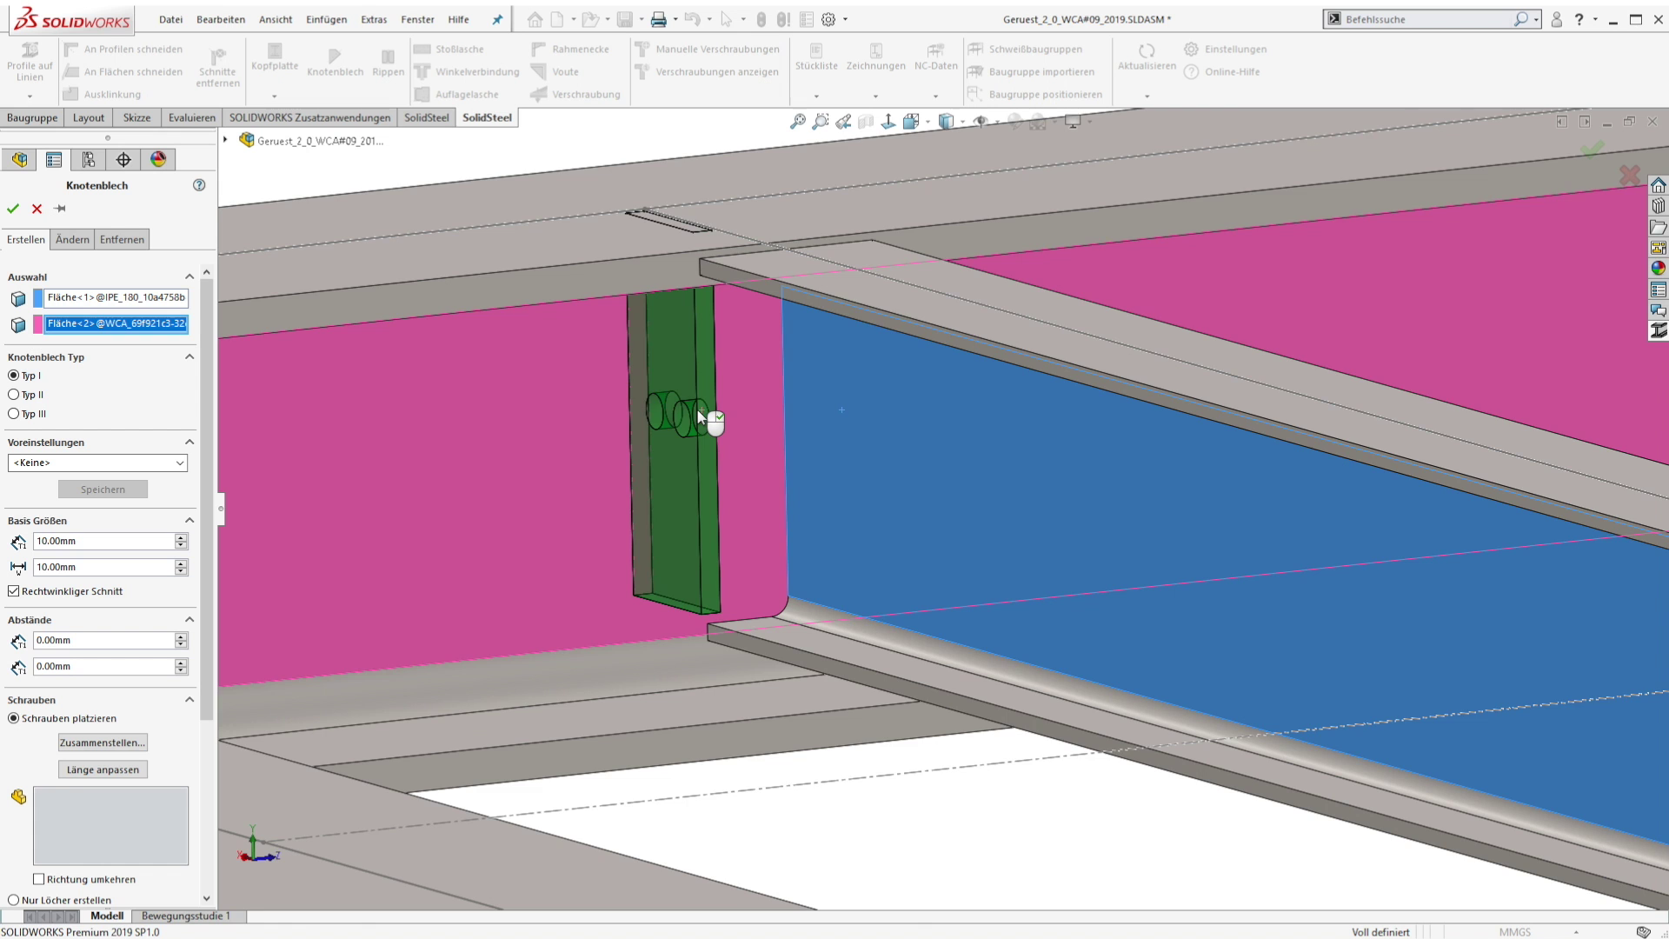
scroll(699, 417, "down", 3)
left_click(14, 395)
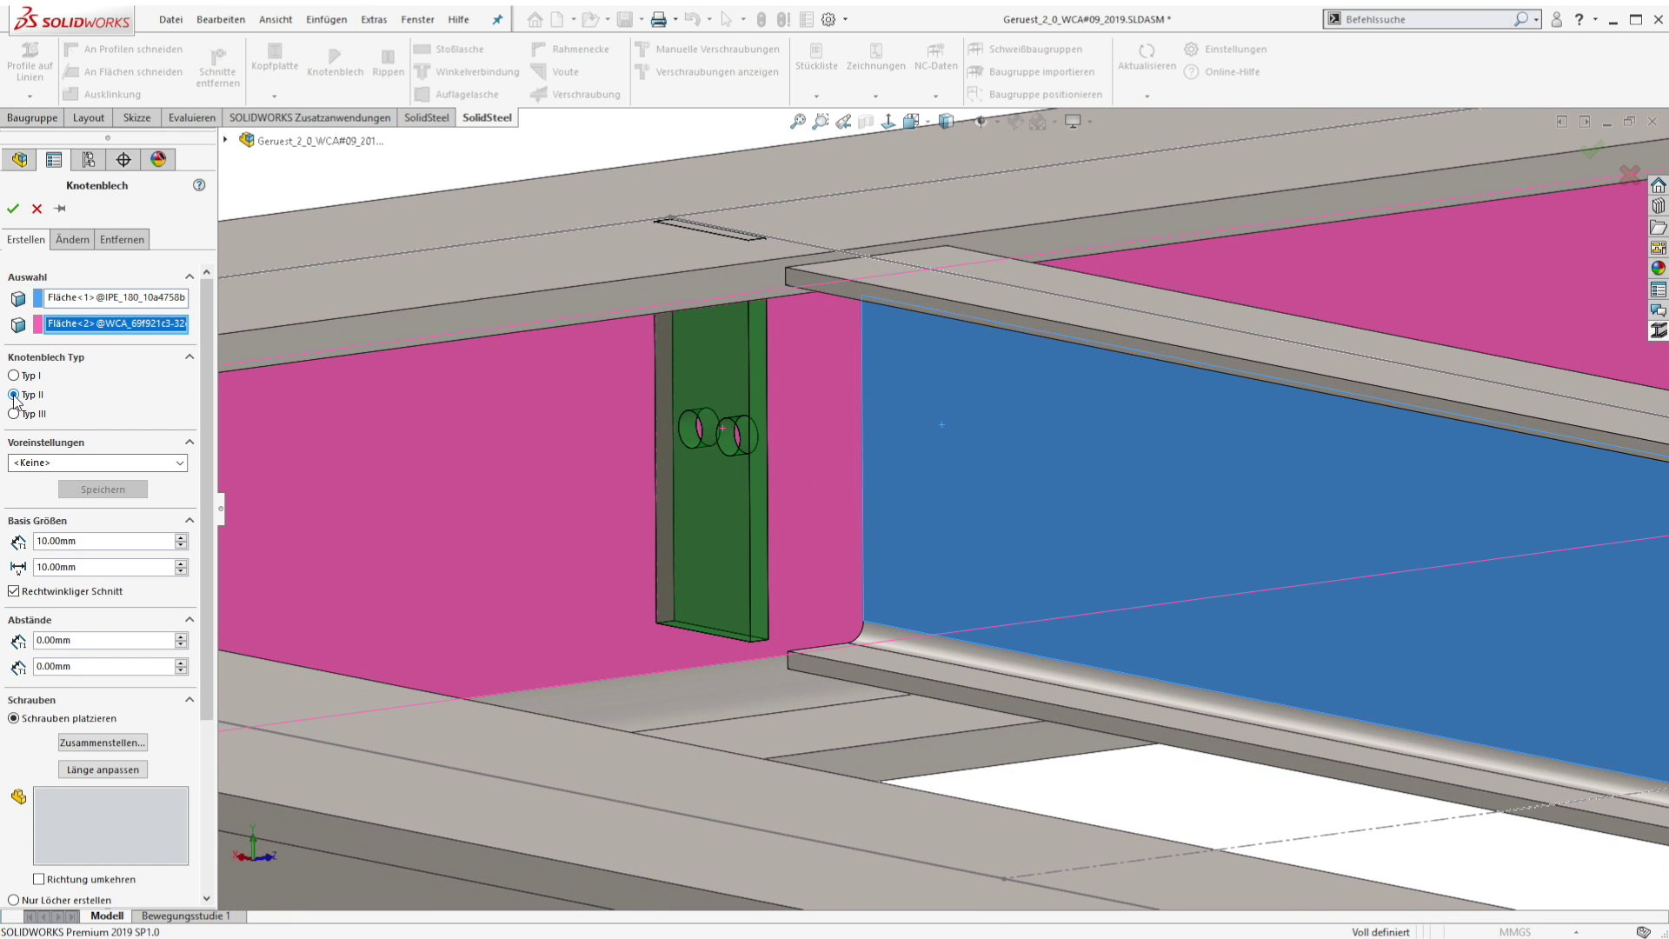
double_click(62, 567)
type("140")
key("Return")
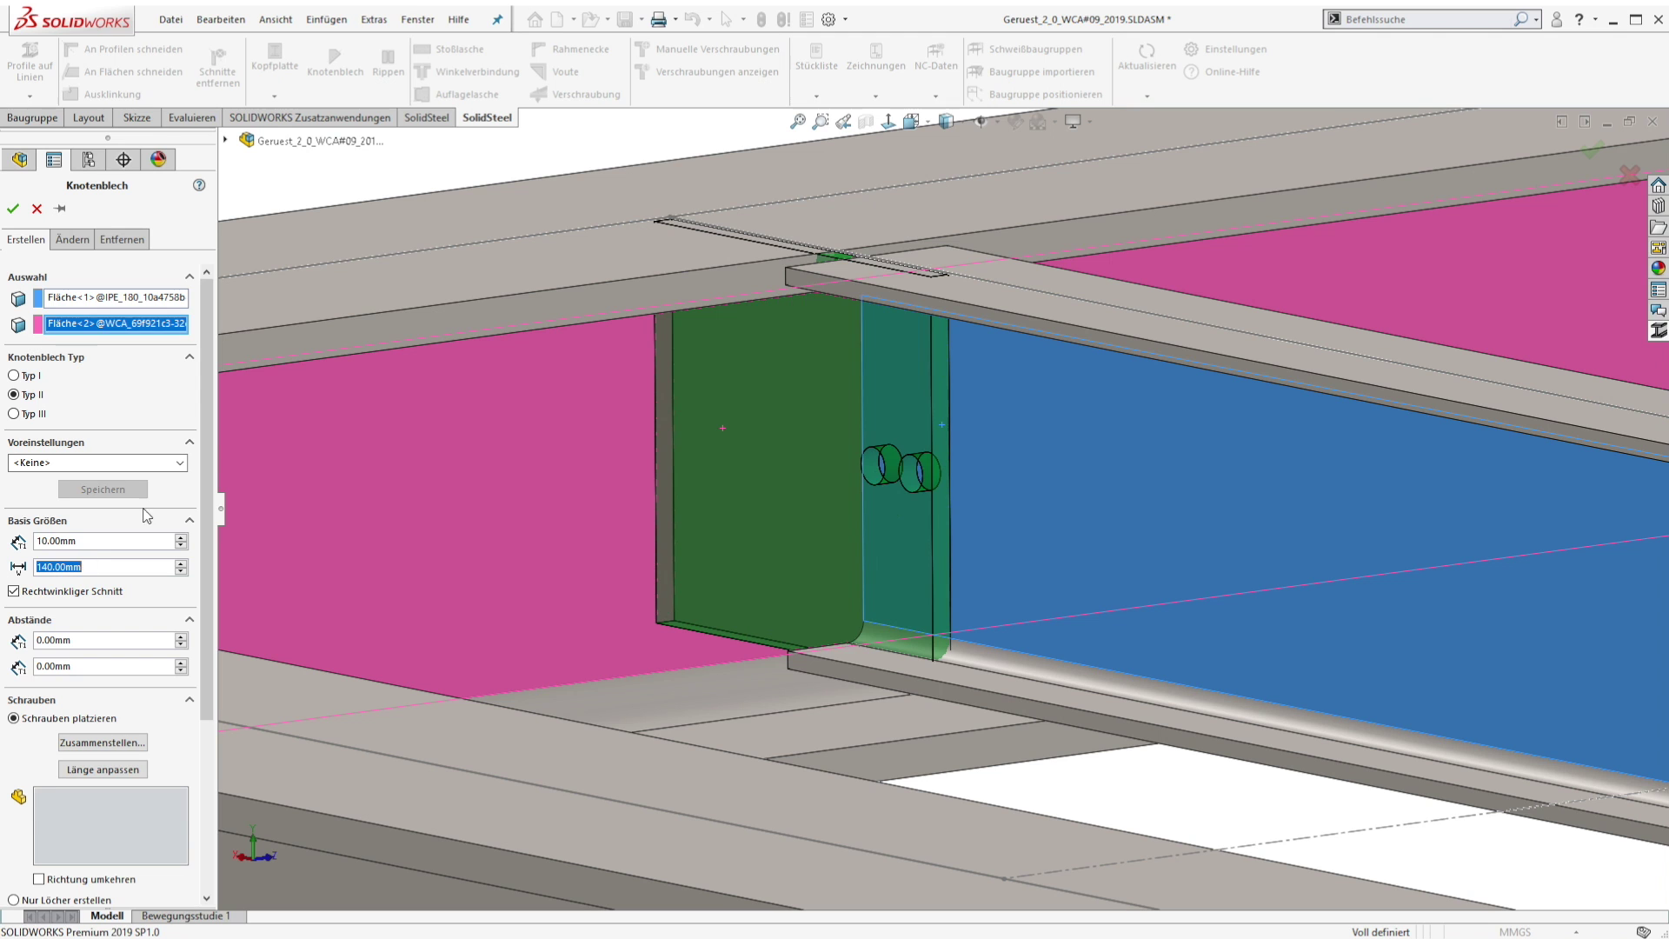
- Set the gusset plate's distance from the upper profile edge to -60 mm and from the lower edge to -40 mm
scroll(131, 521, "down", 5)
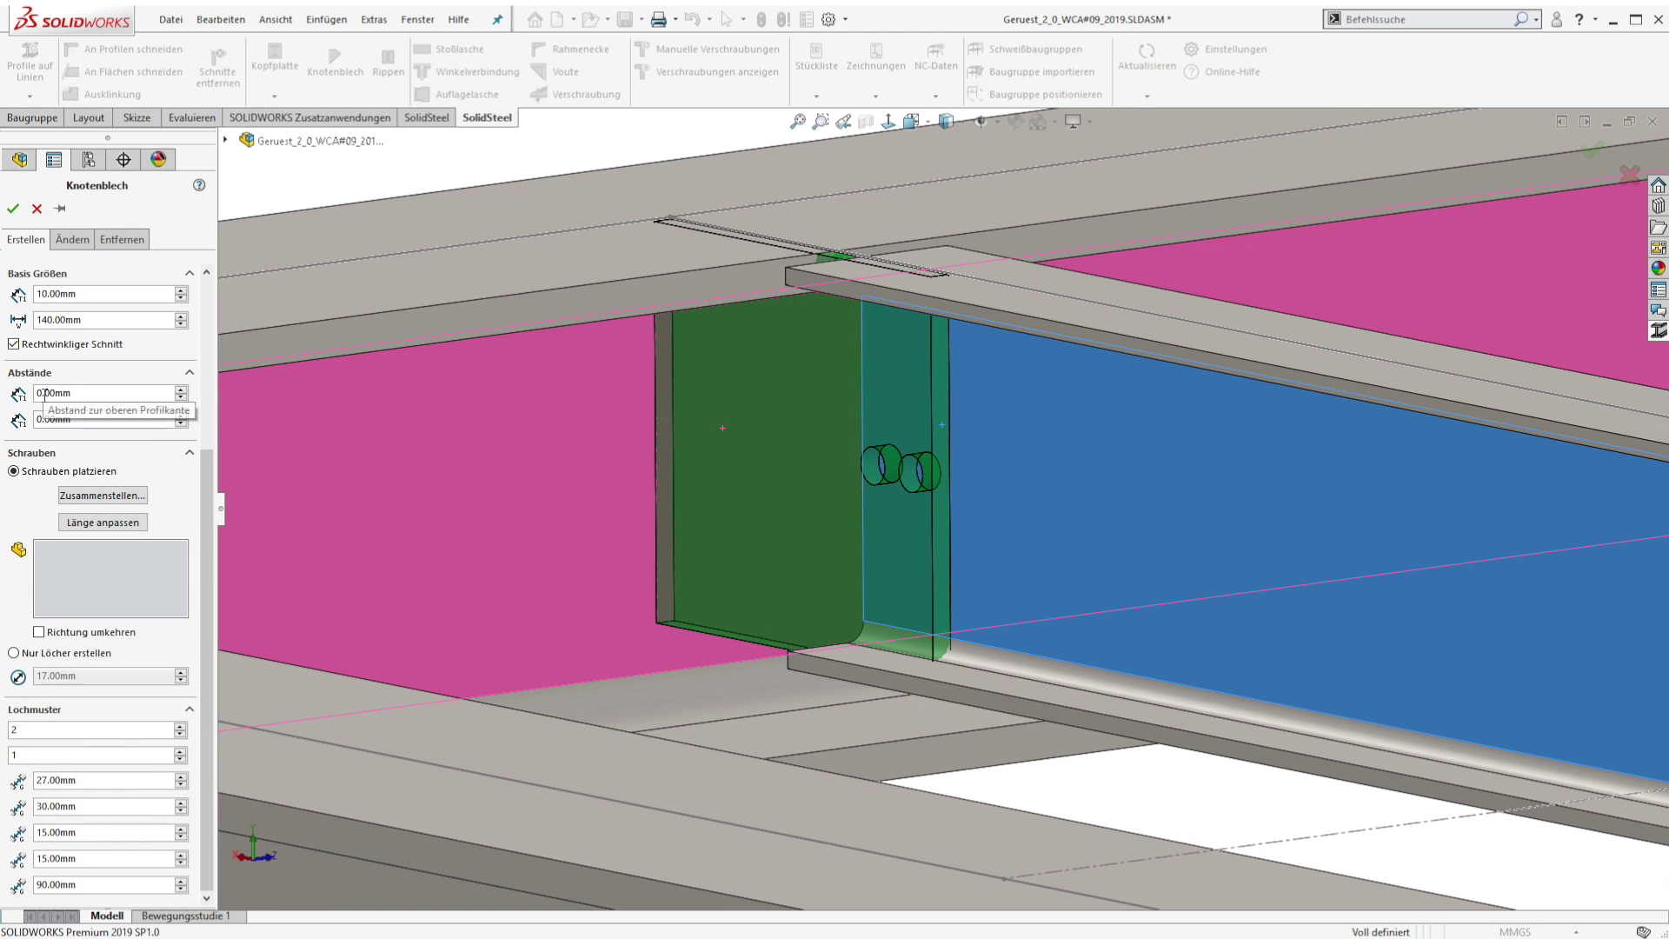
double_click(45, 395)
type("-6")
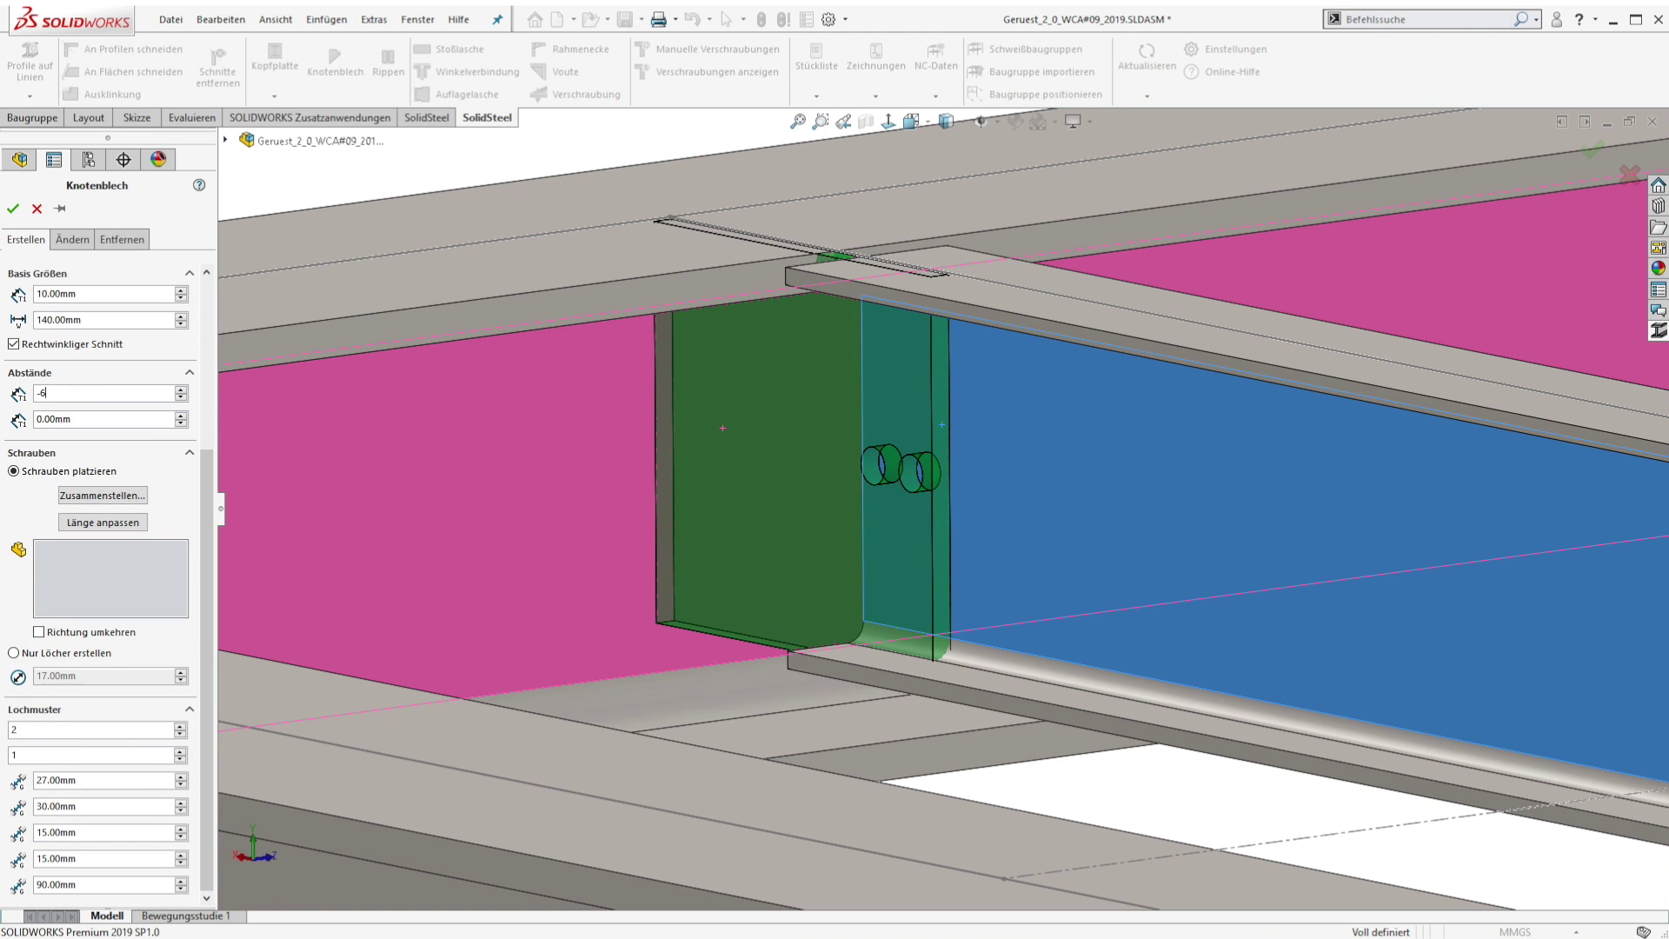
type("0")
key("Return")
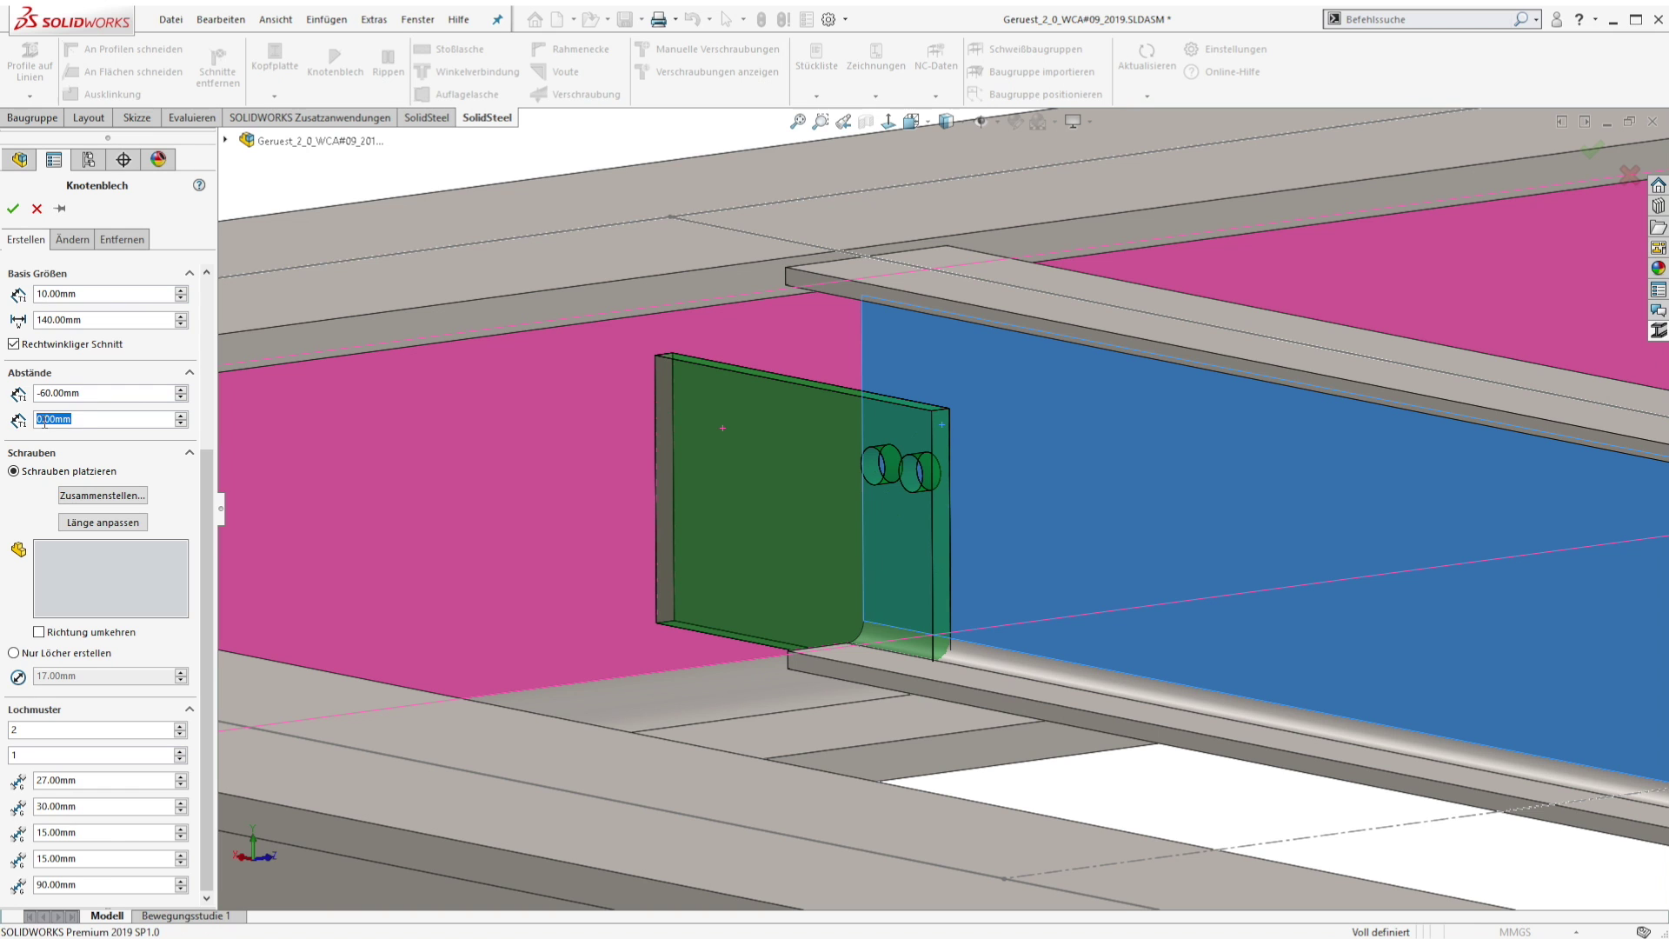
type("-40")
key("Return")
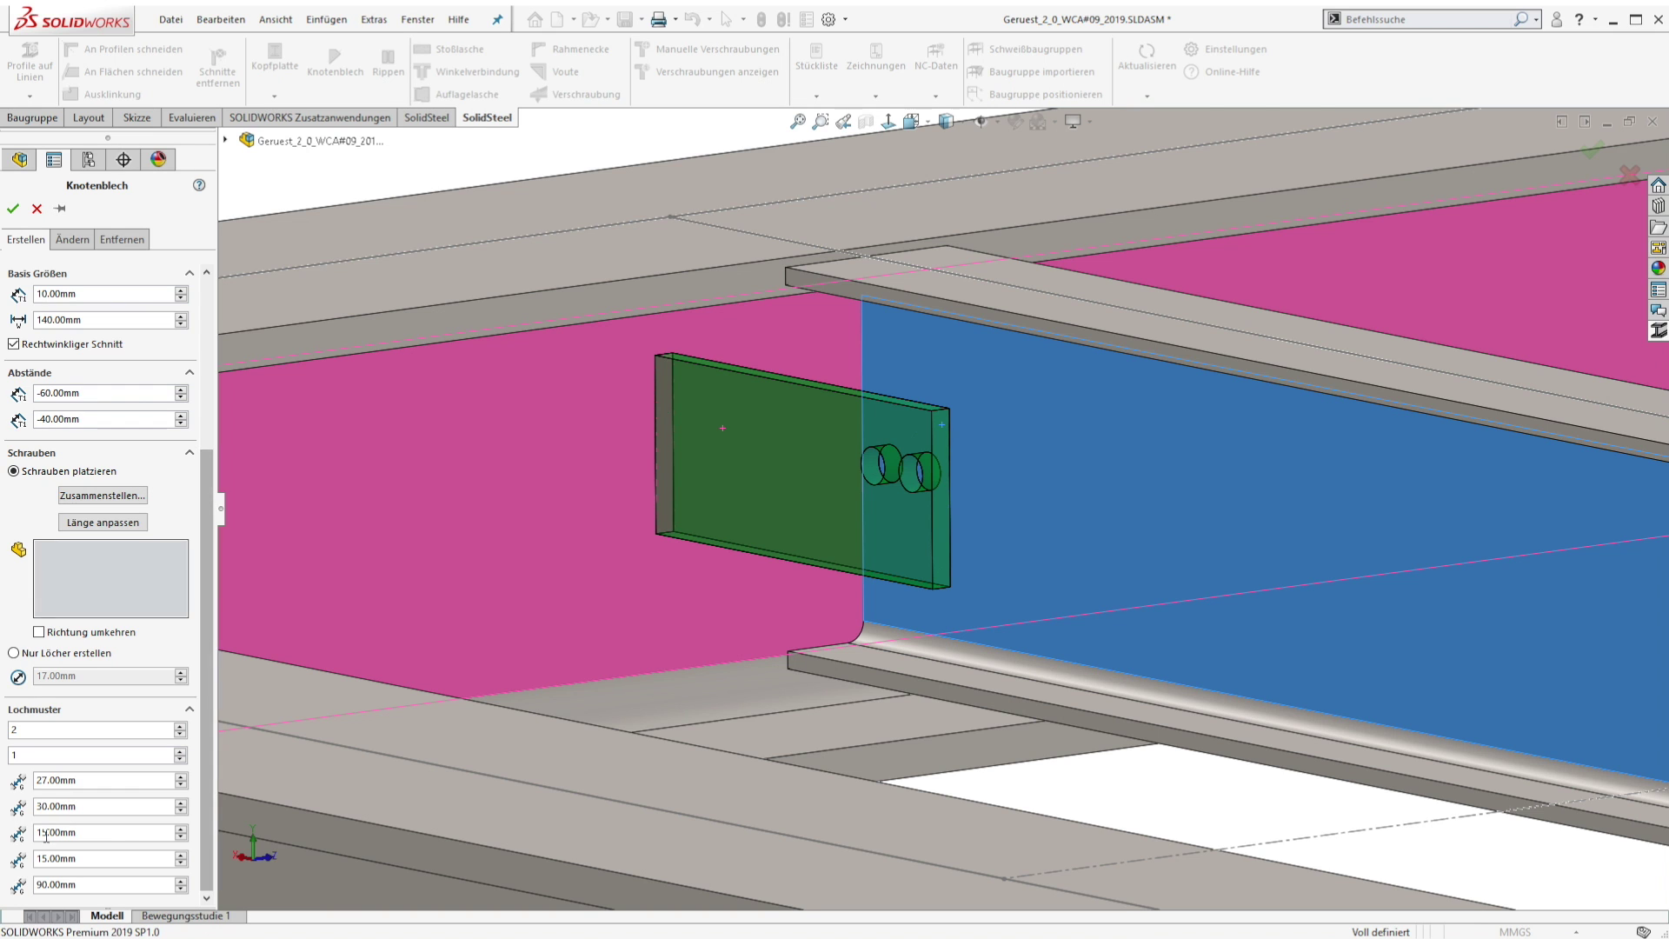
- Define the gusset plate's hole pattern with 50 mm spacing, 60 mm inner and 40 mm outer edge distances, and a vertical position of 80 mm
left_click(42, 781)
type("50")
key("Return")
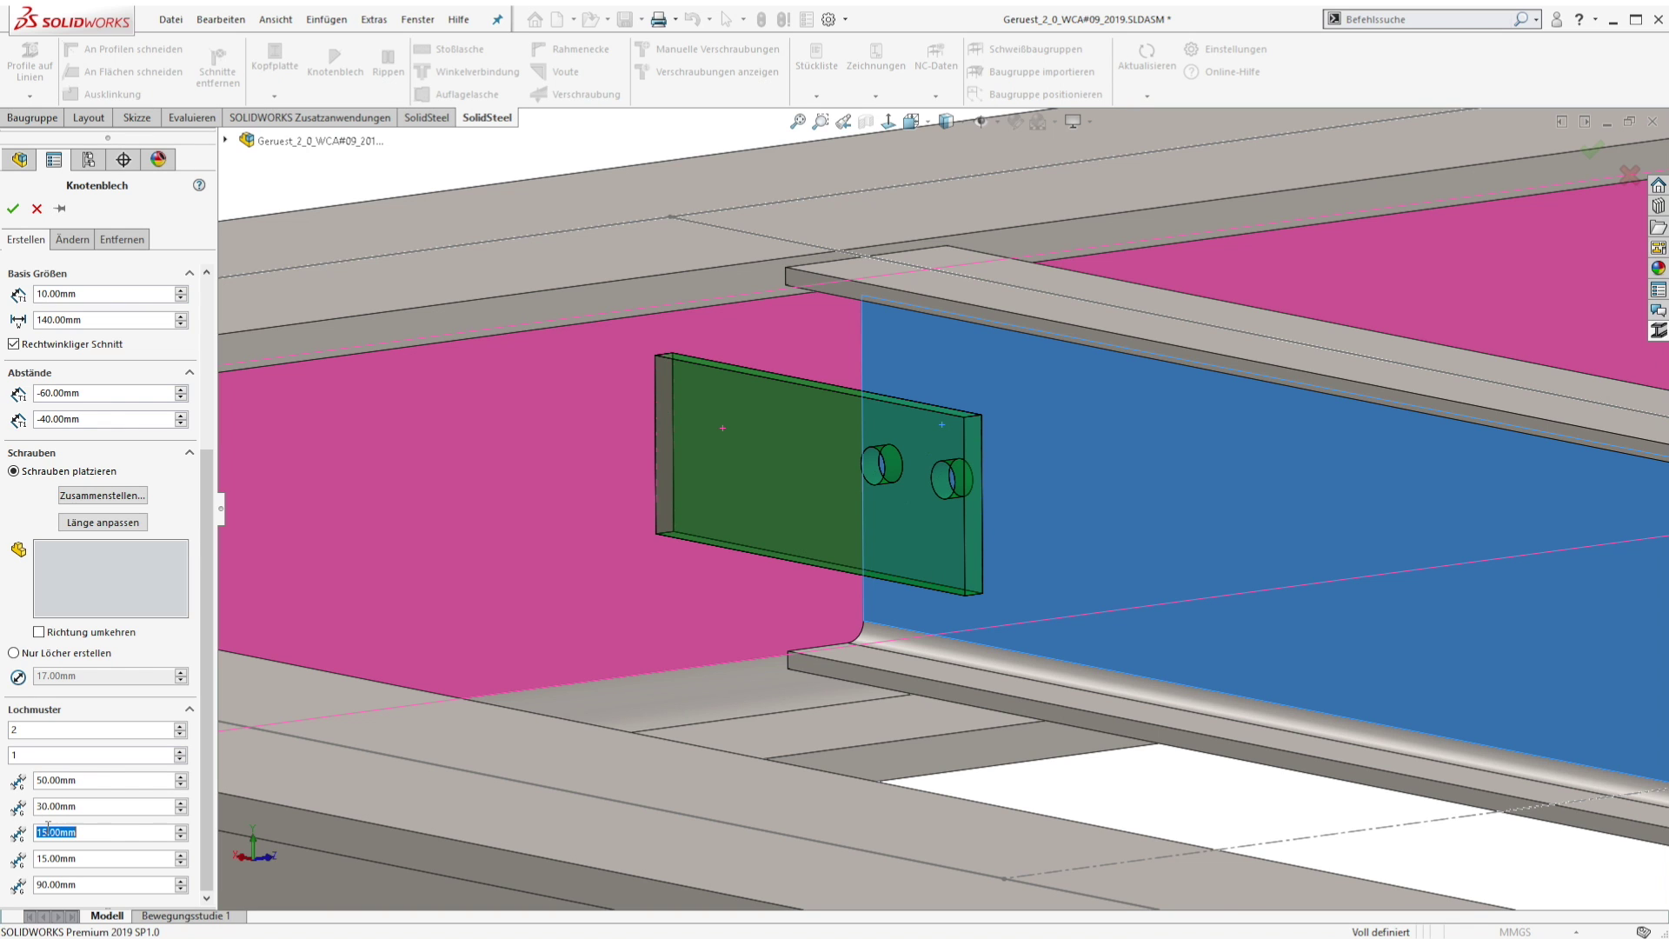
type("60")
key("Return")
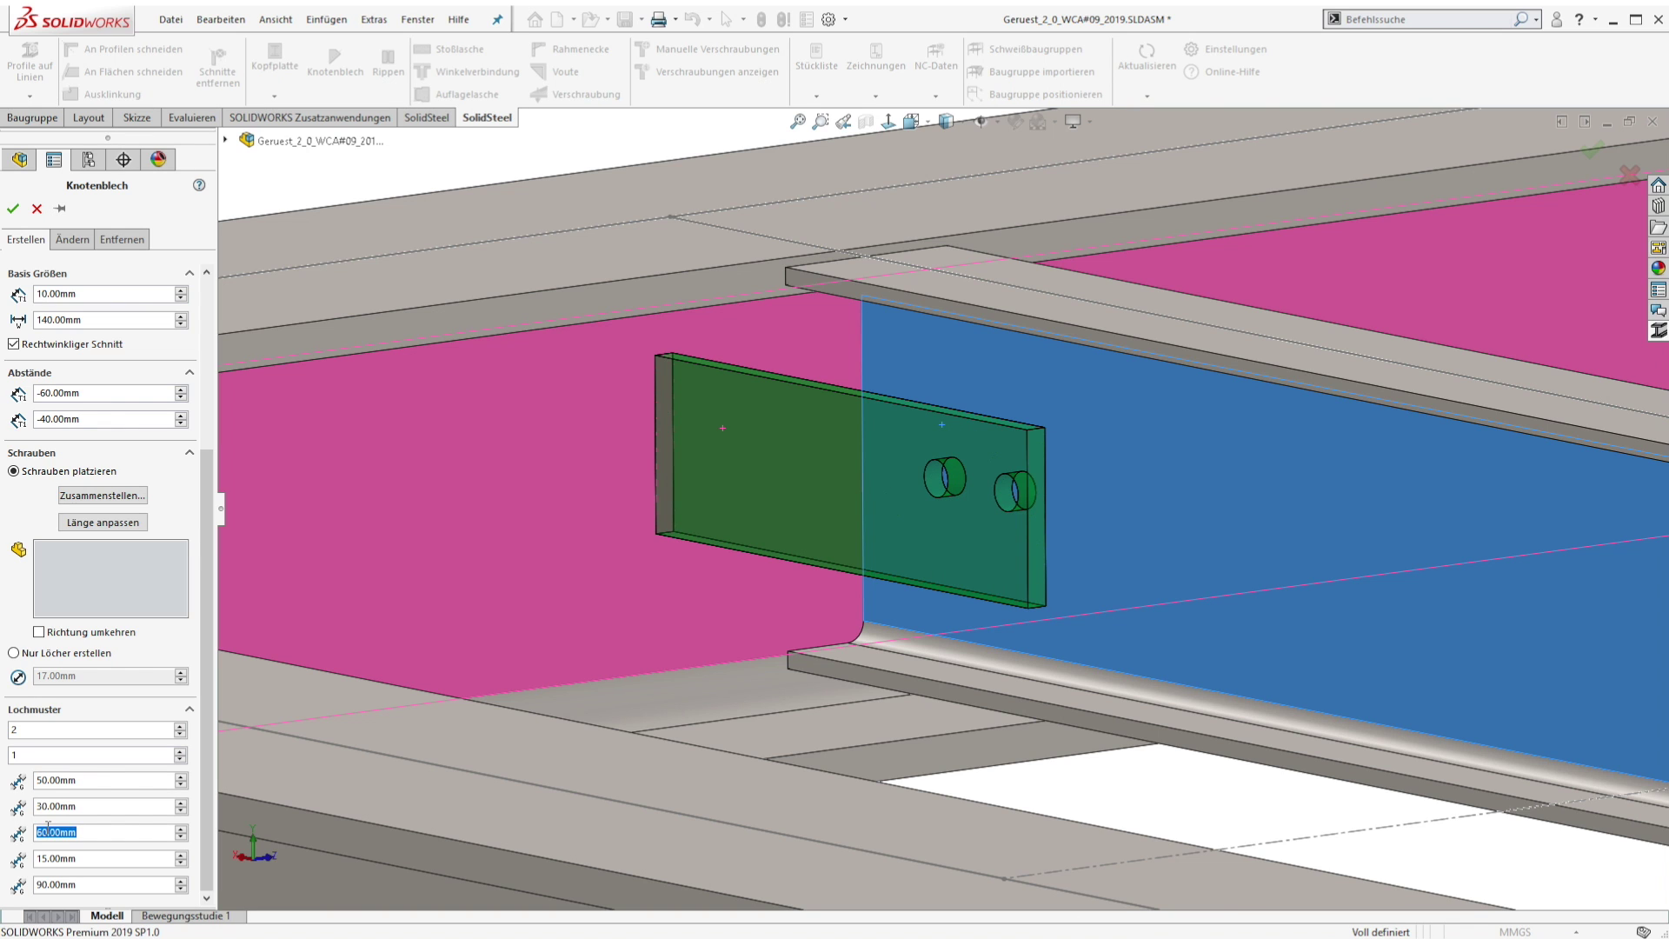
type("40")
key("Return")
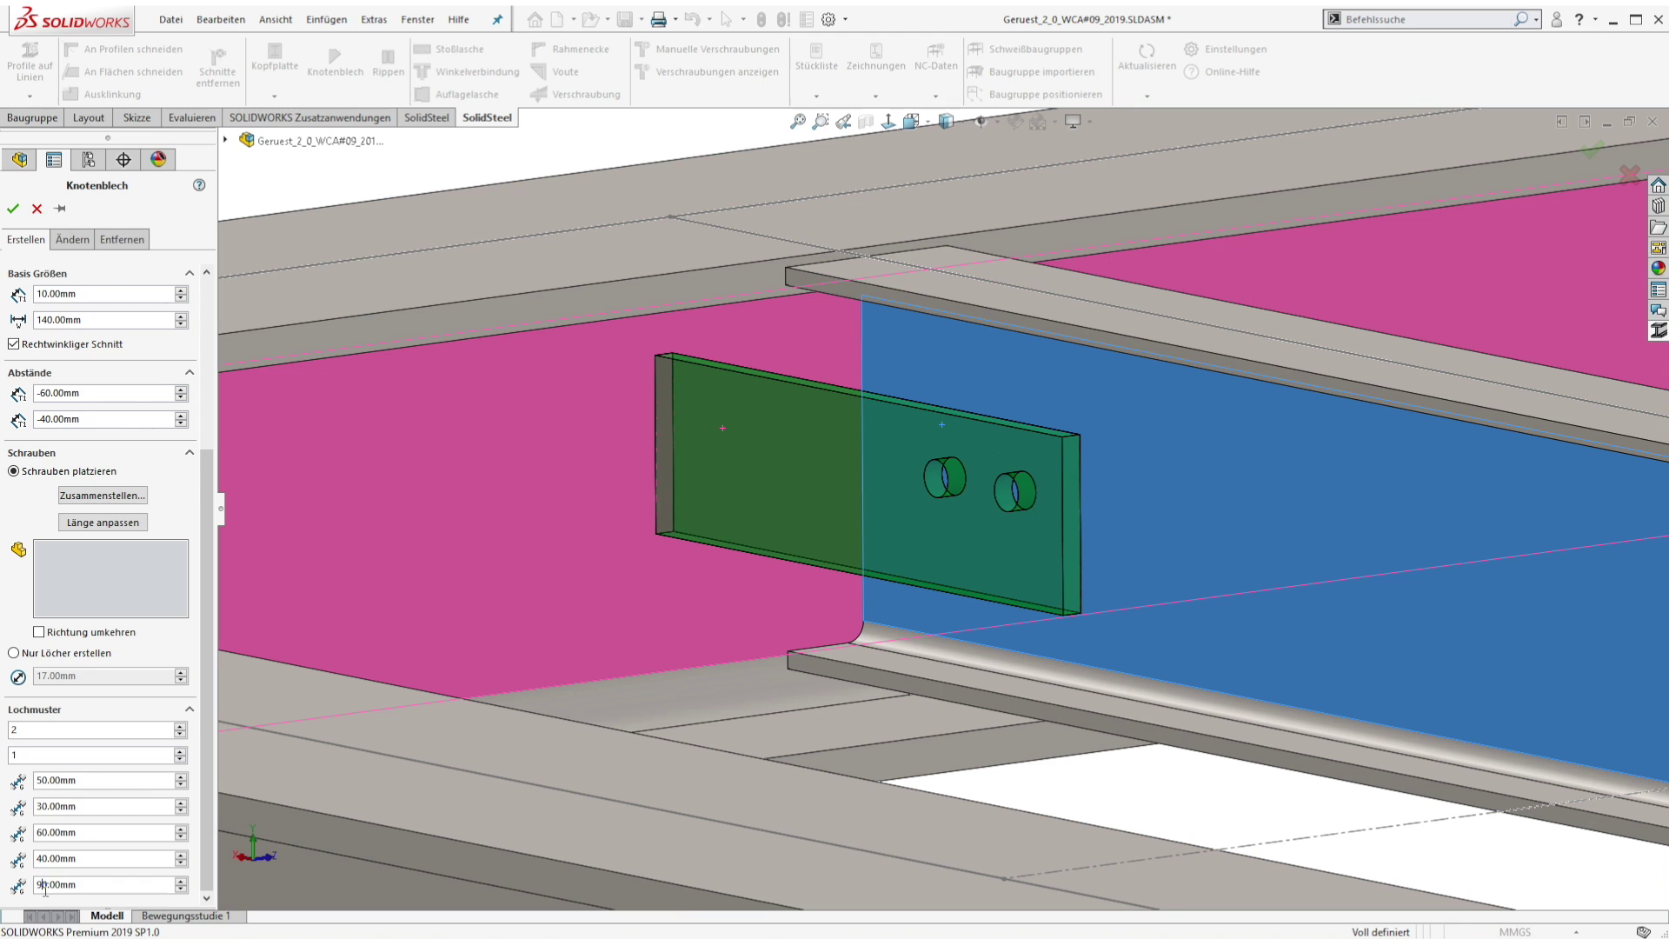
type("80")
key("Return")
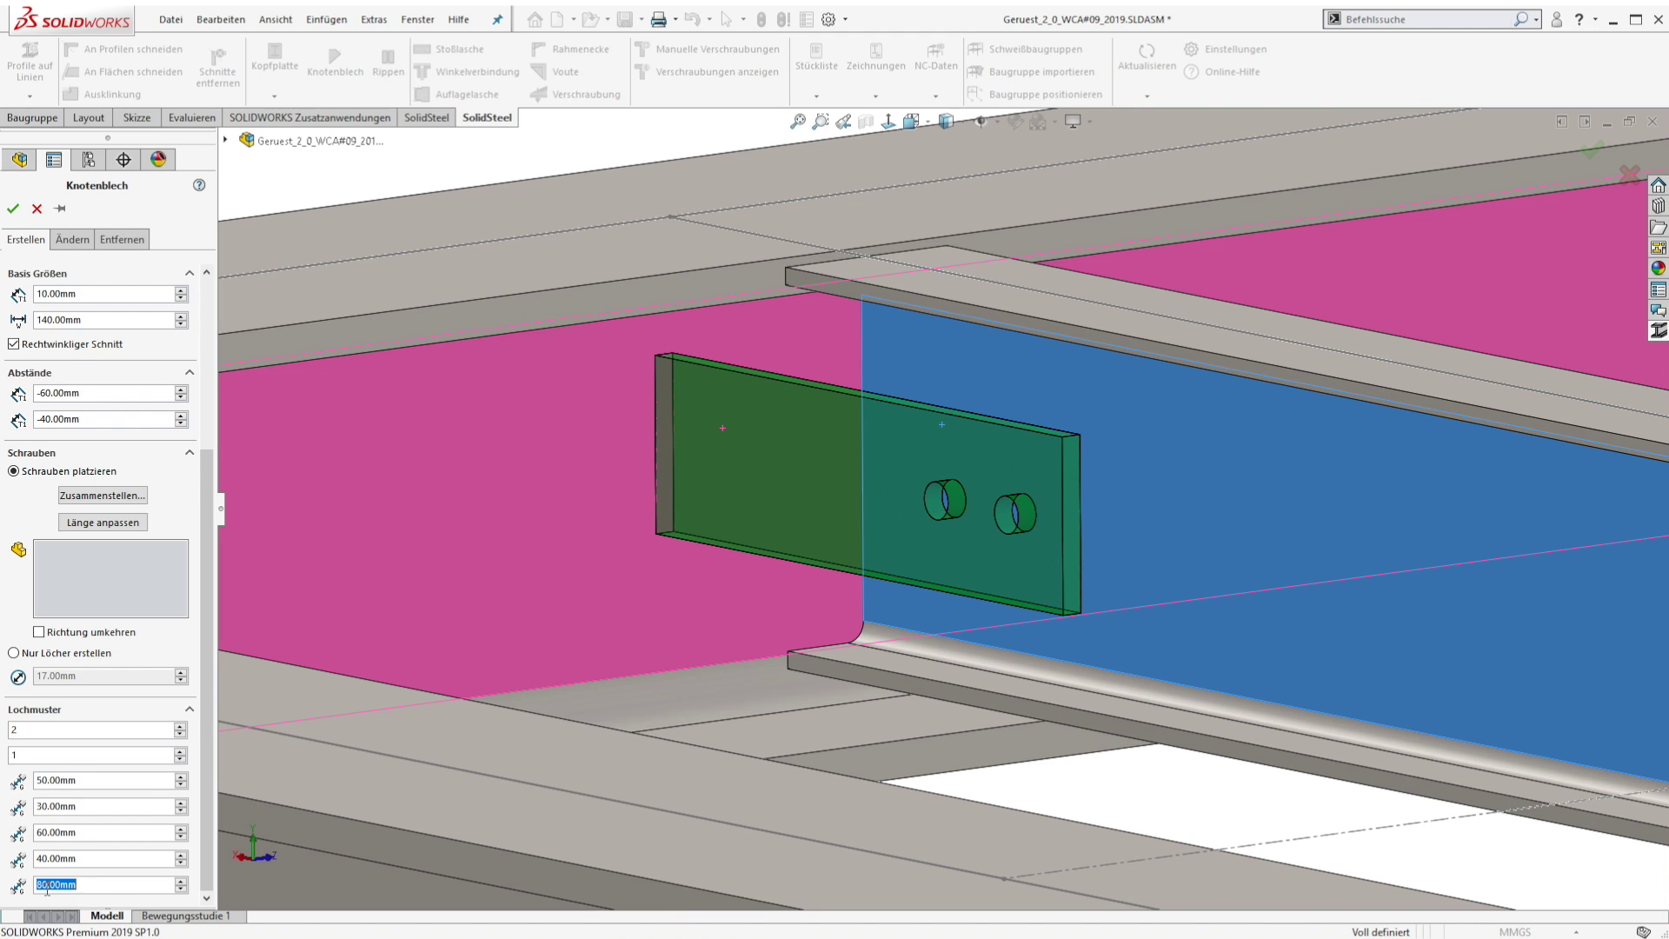
- Assemble a hexagon EN 14399-4 M20 bolt with its standard set for the gusset plate
left_click(88, 502)
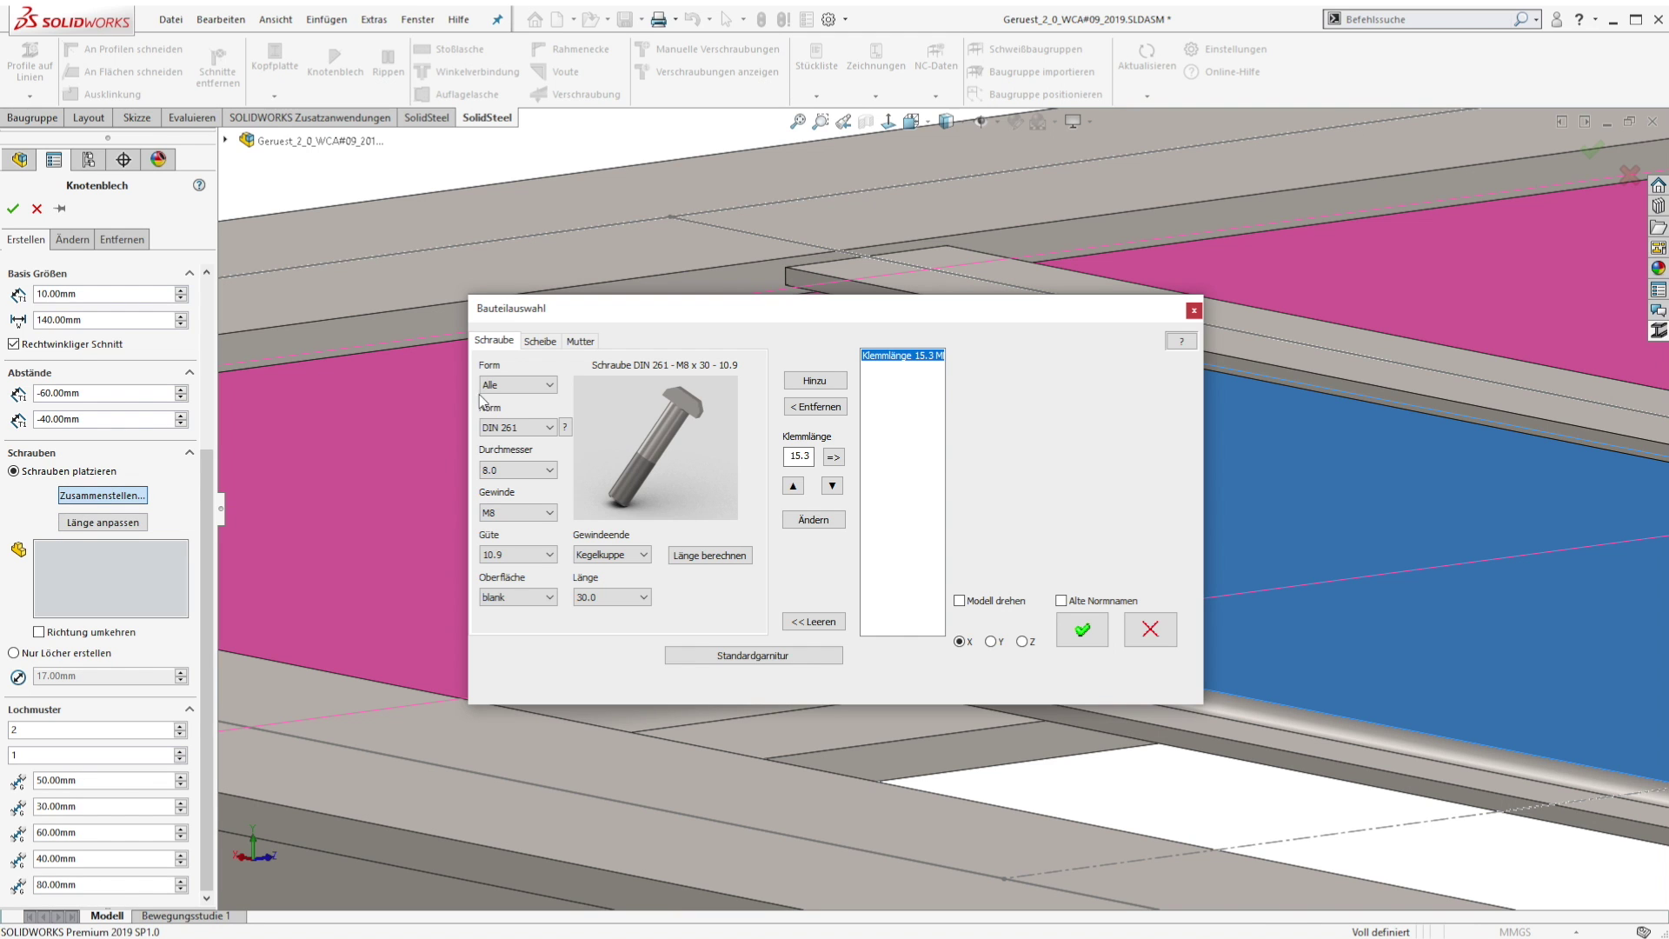
left_click(518, 385)
left_click(513, 409)
left_click(518, 426)
left_click(507, 487)
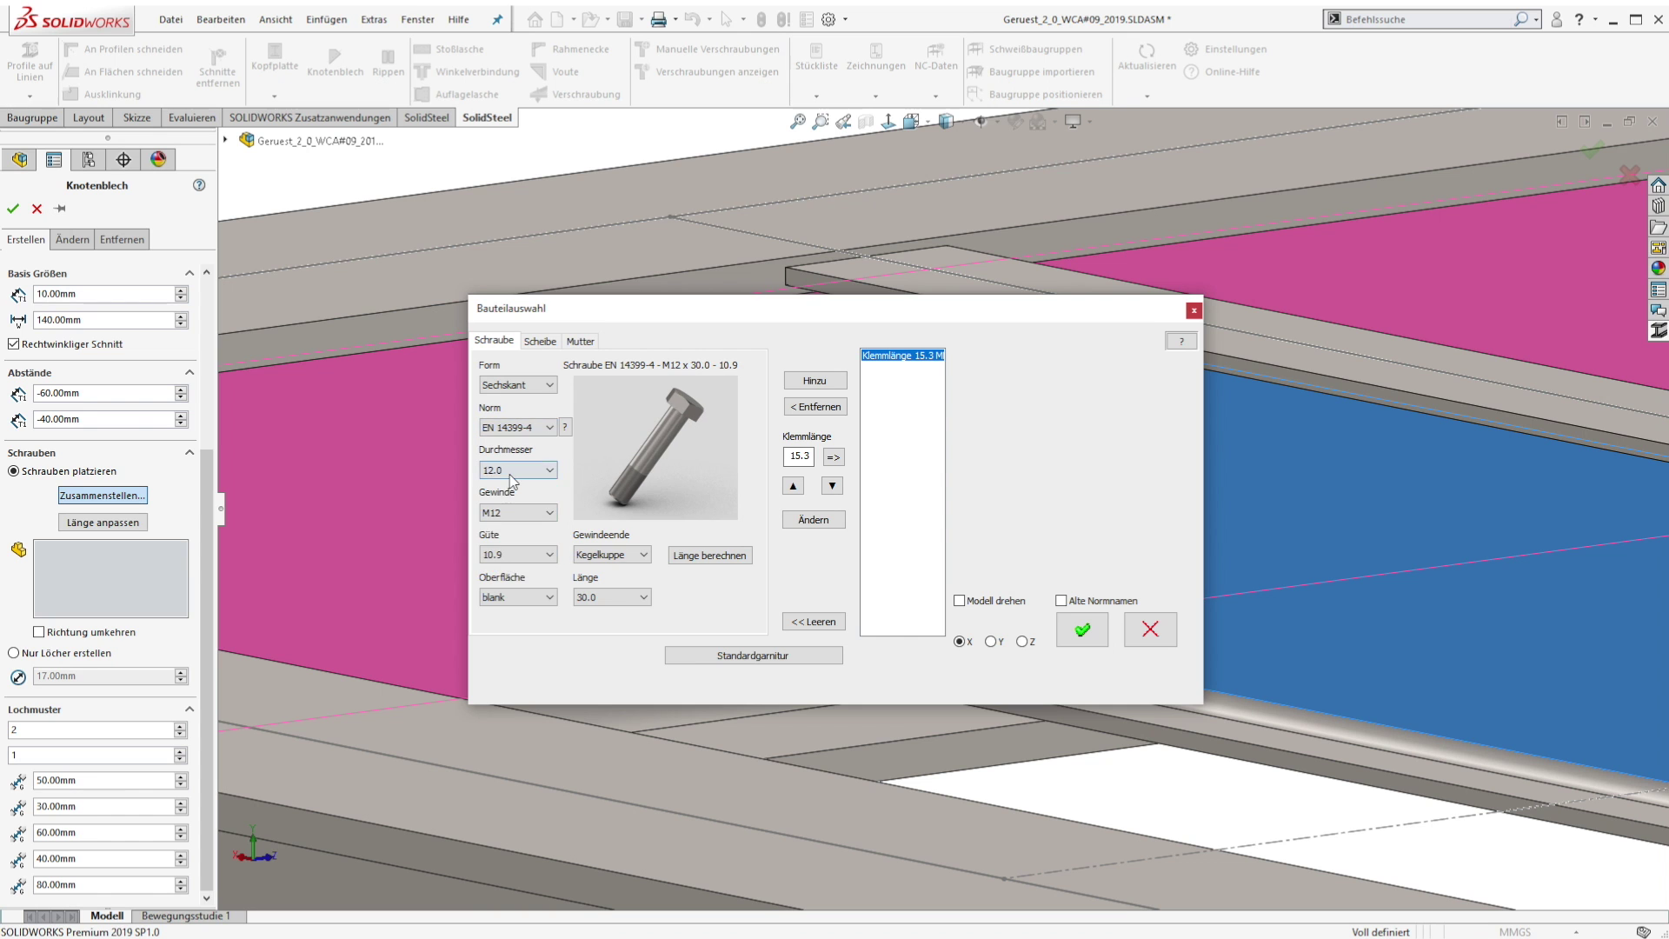
left_click(519, 469)
left_click(508, 513)
left_click(802, 383)
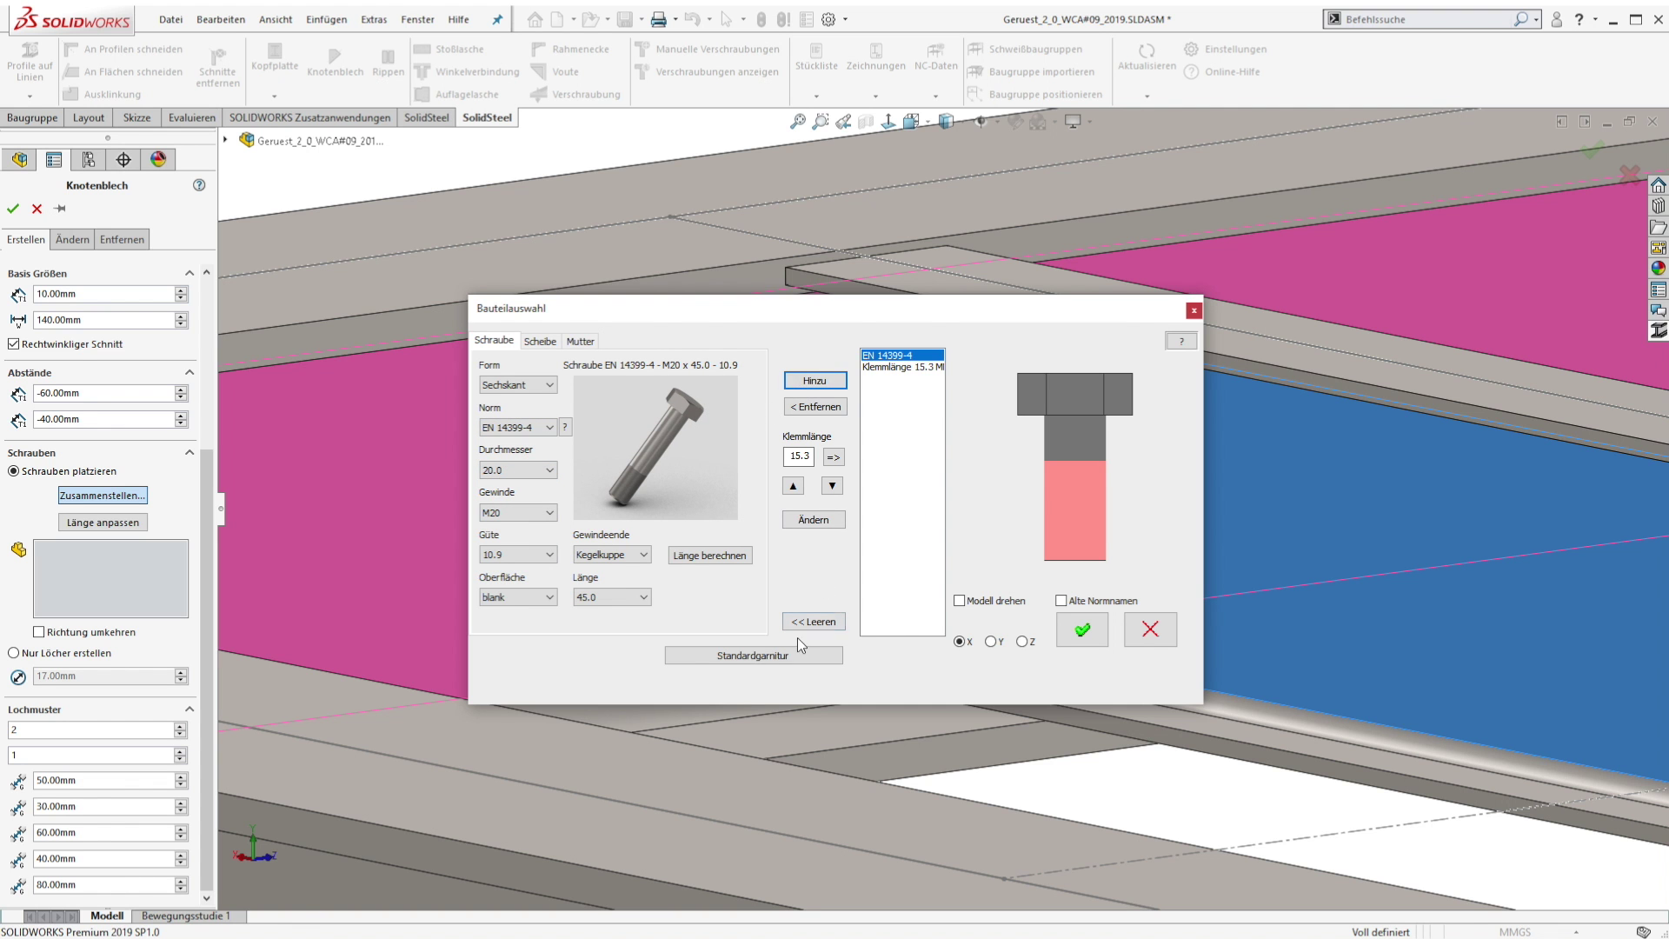
left_click(753, 654)
left_click(1082, 629)
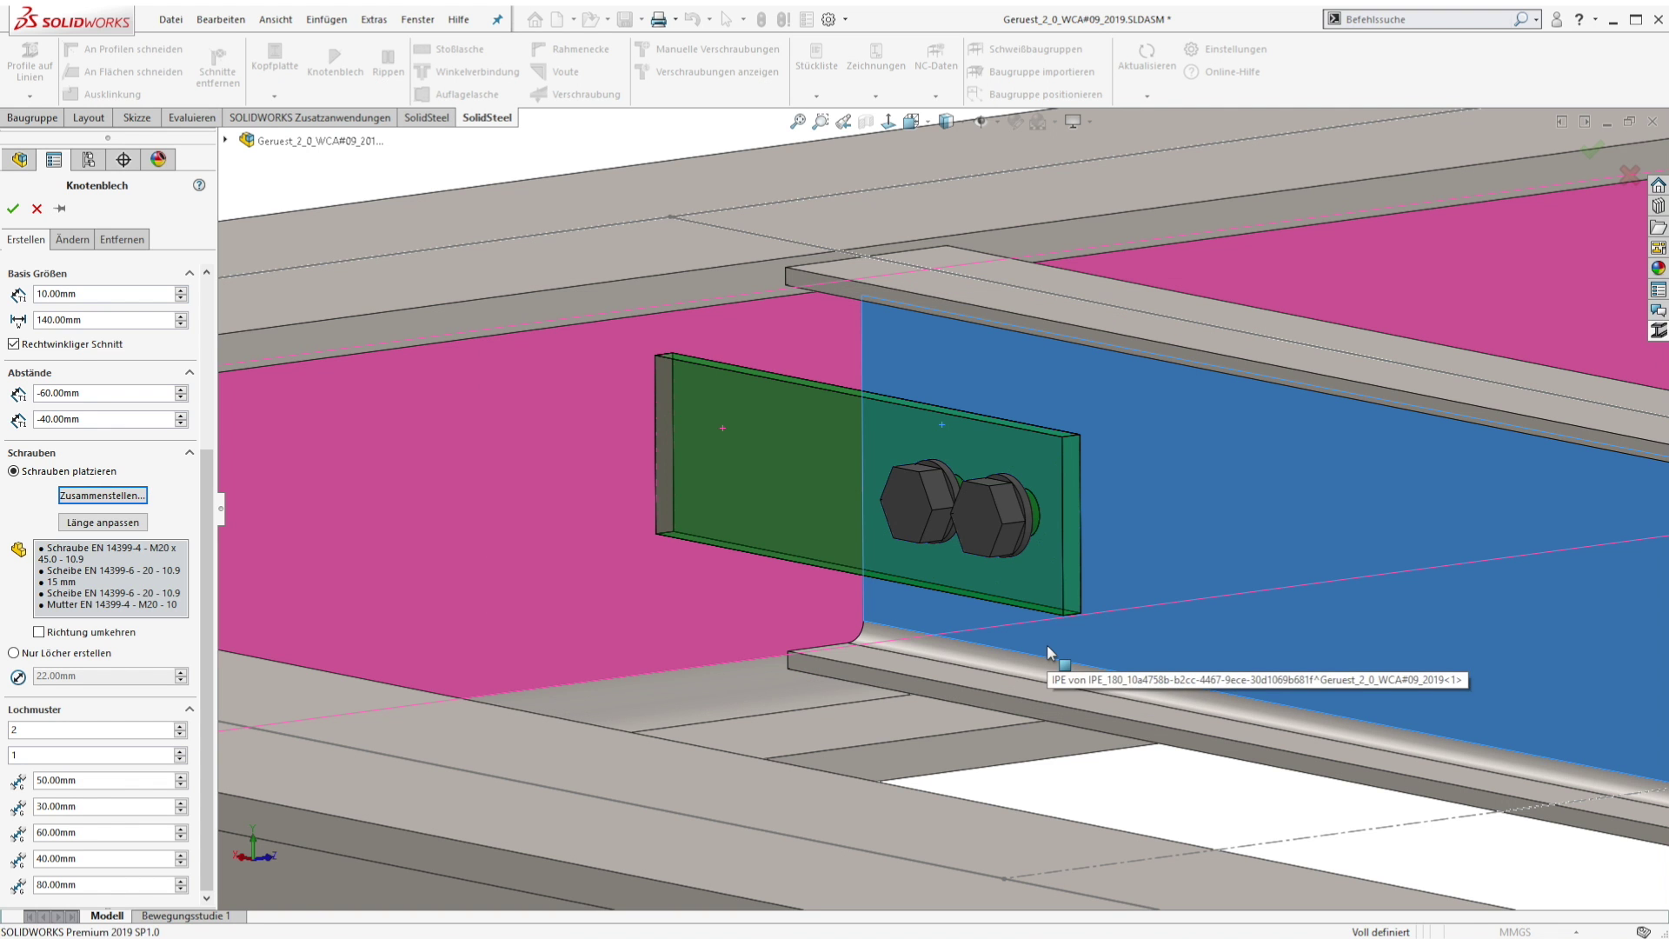
- Increase the gusset plate's hole spacing to 65 mm and create the connection
middle_click_drag(1046, 645, 246, 861)
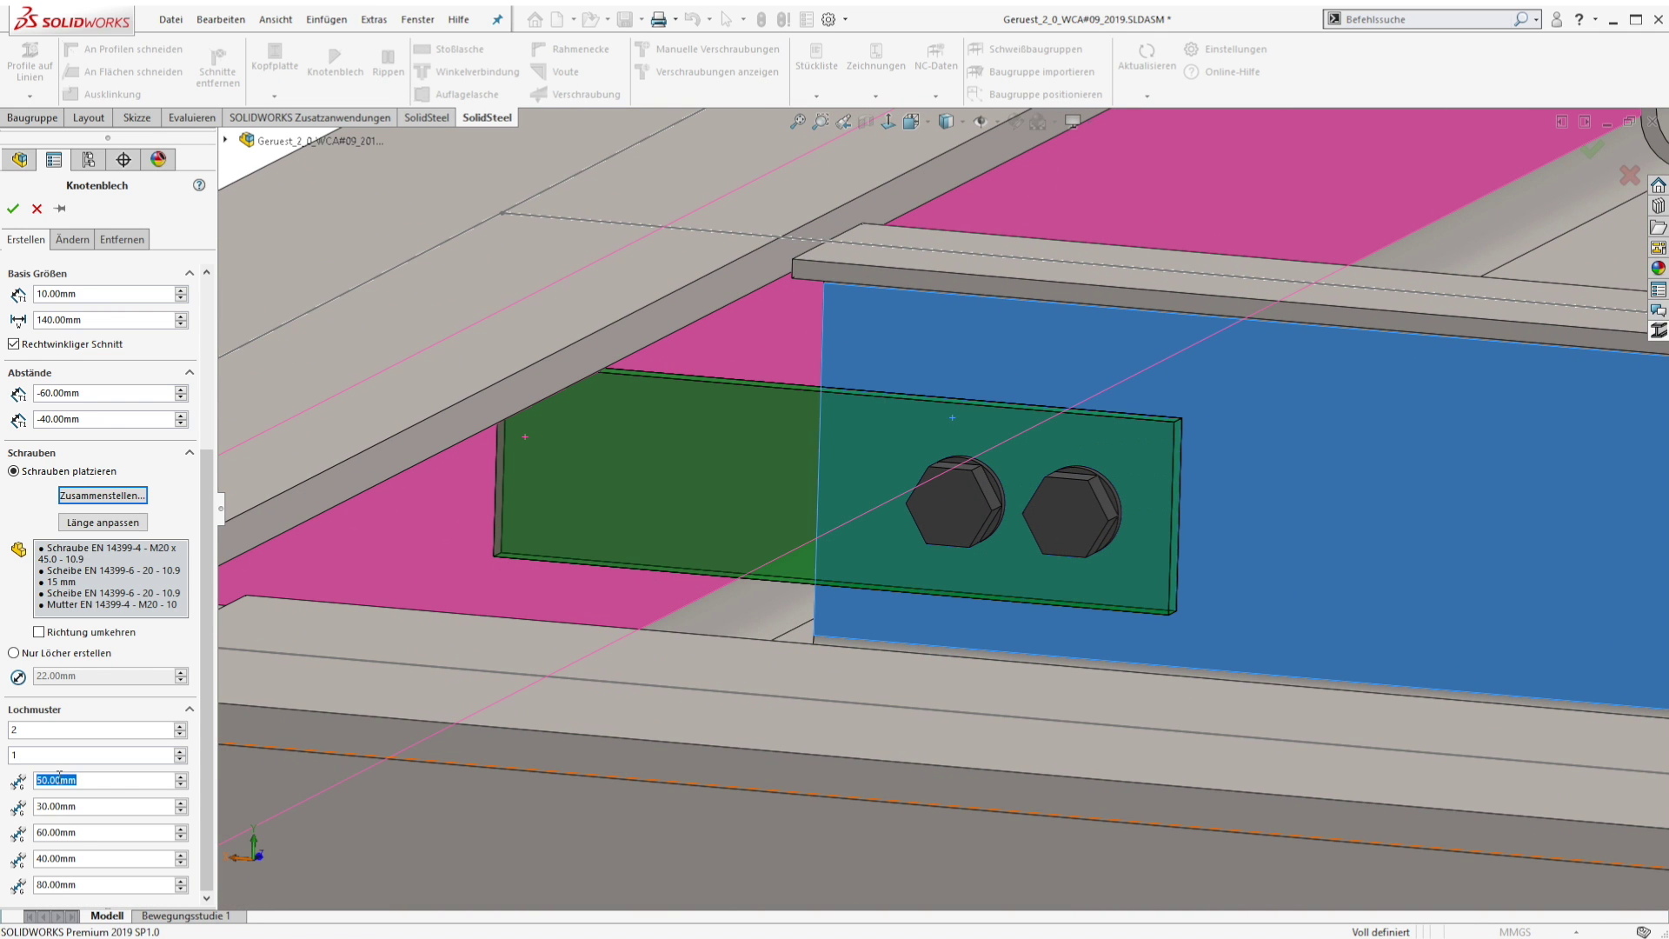
key("Return")
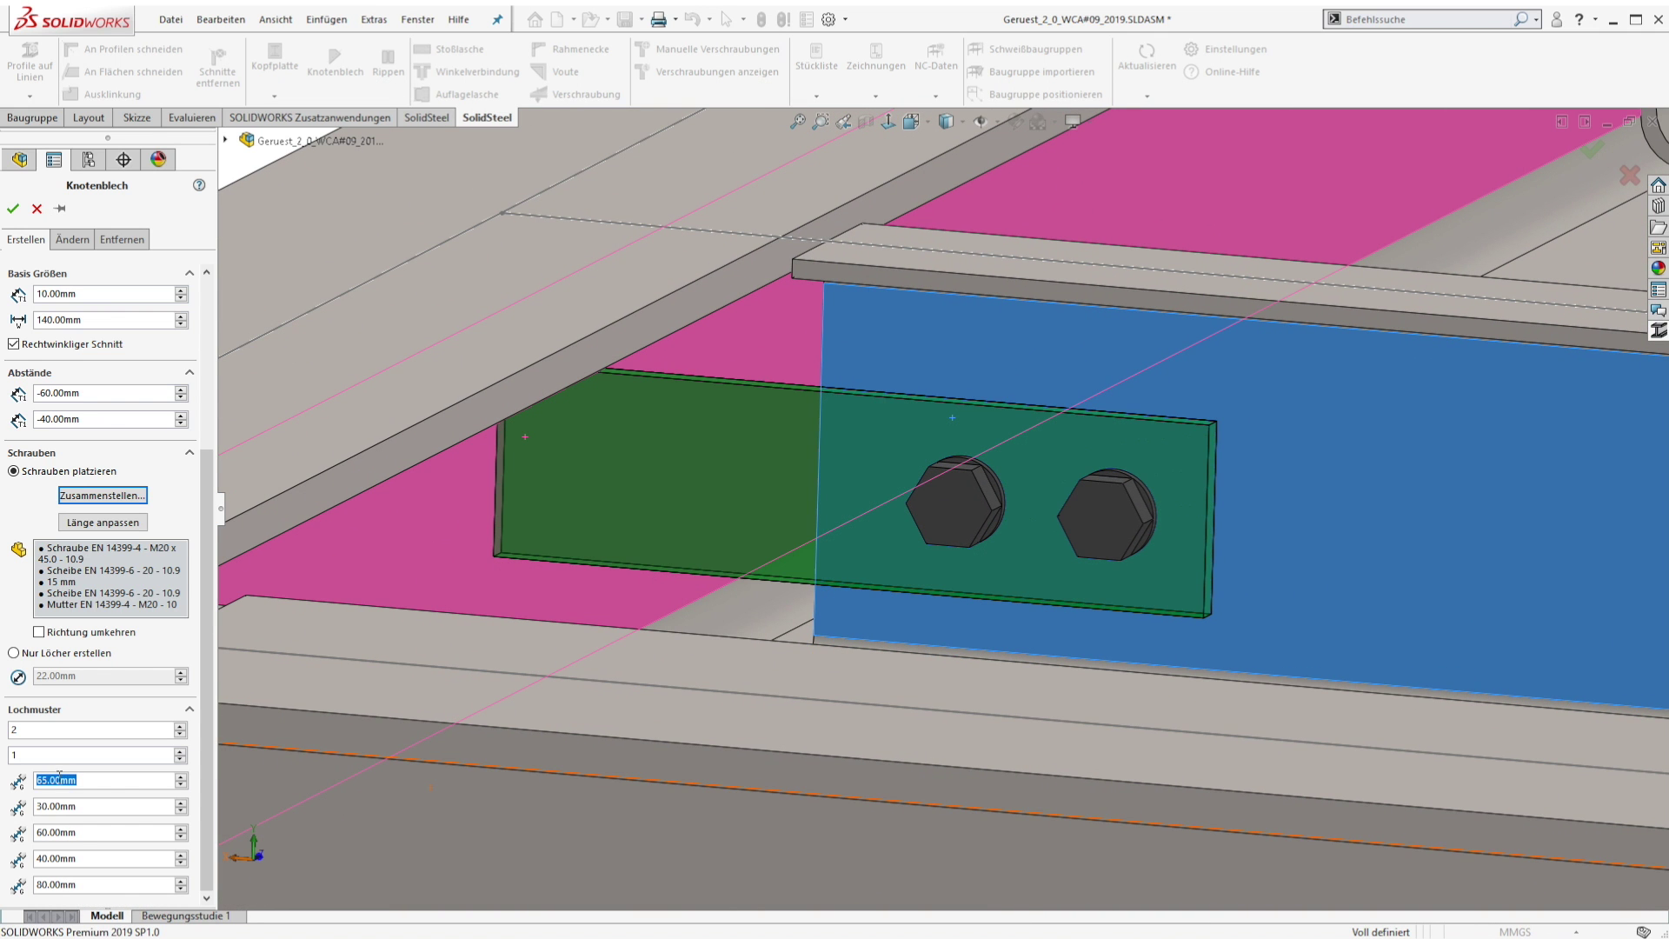
left_click(13, 211)
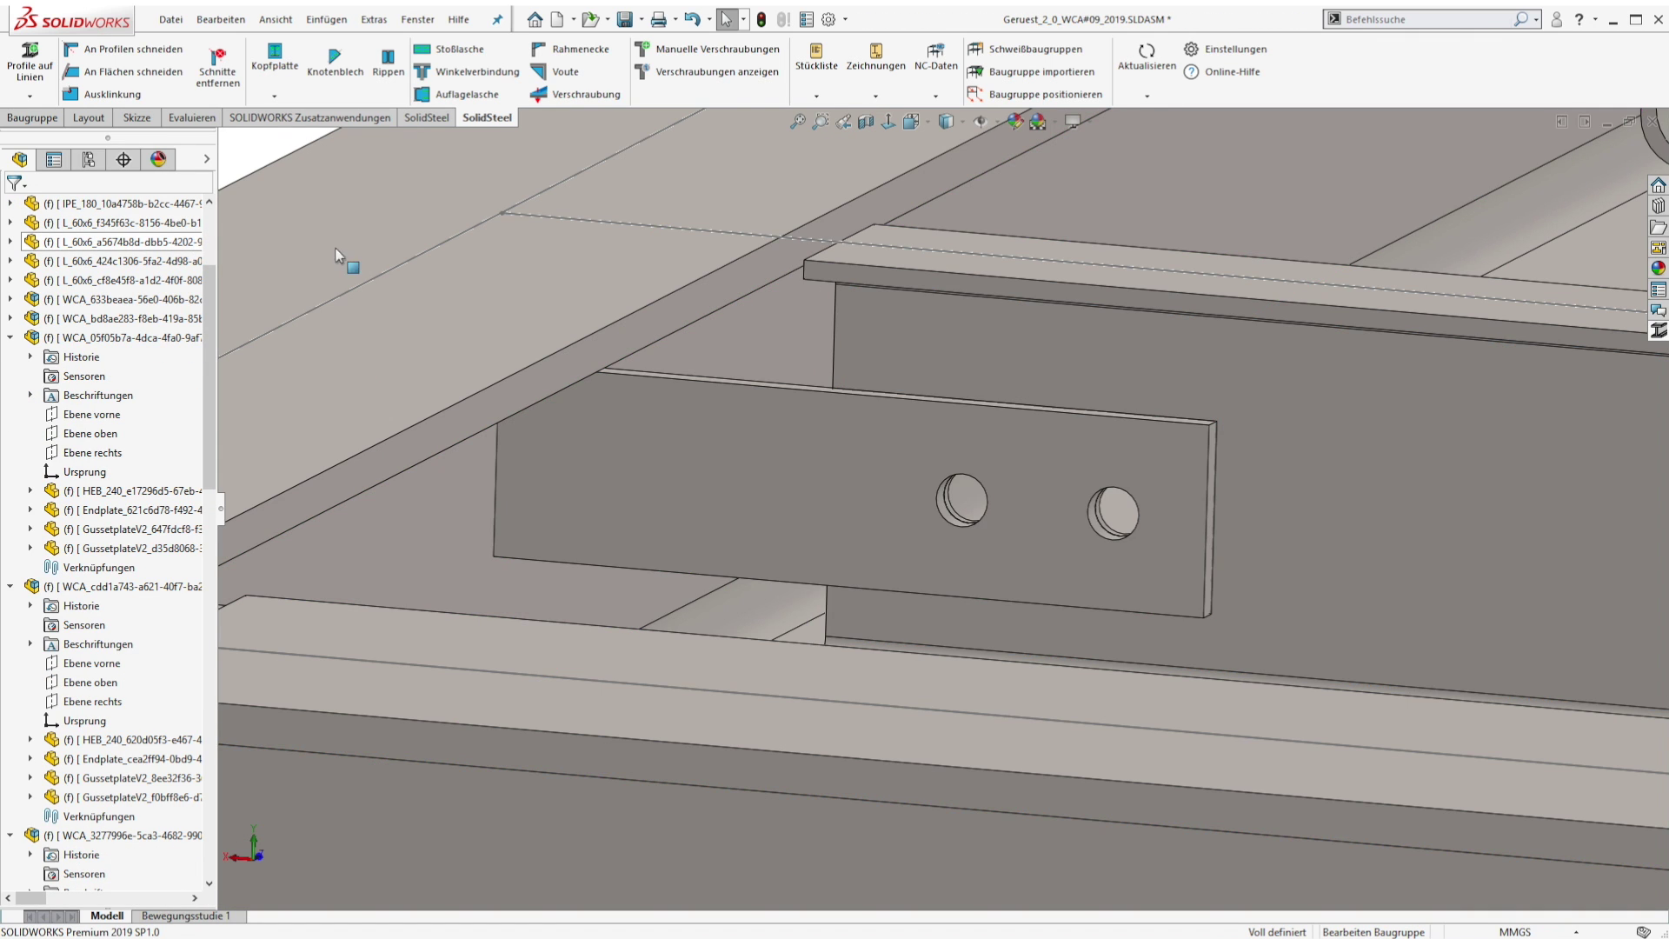
key("Left")
key("Left")
key("Left")
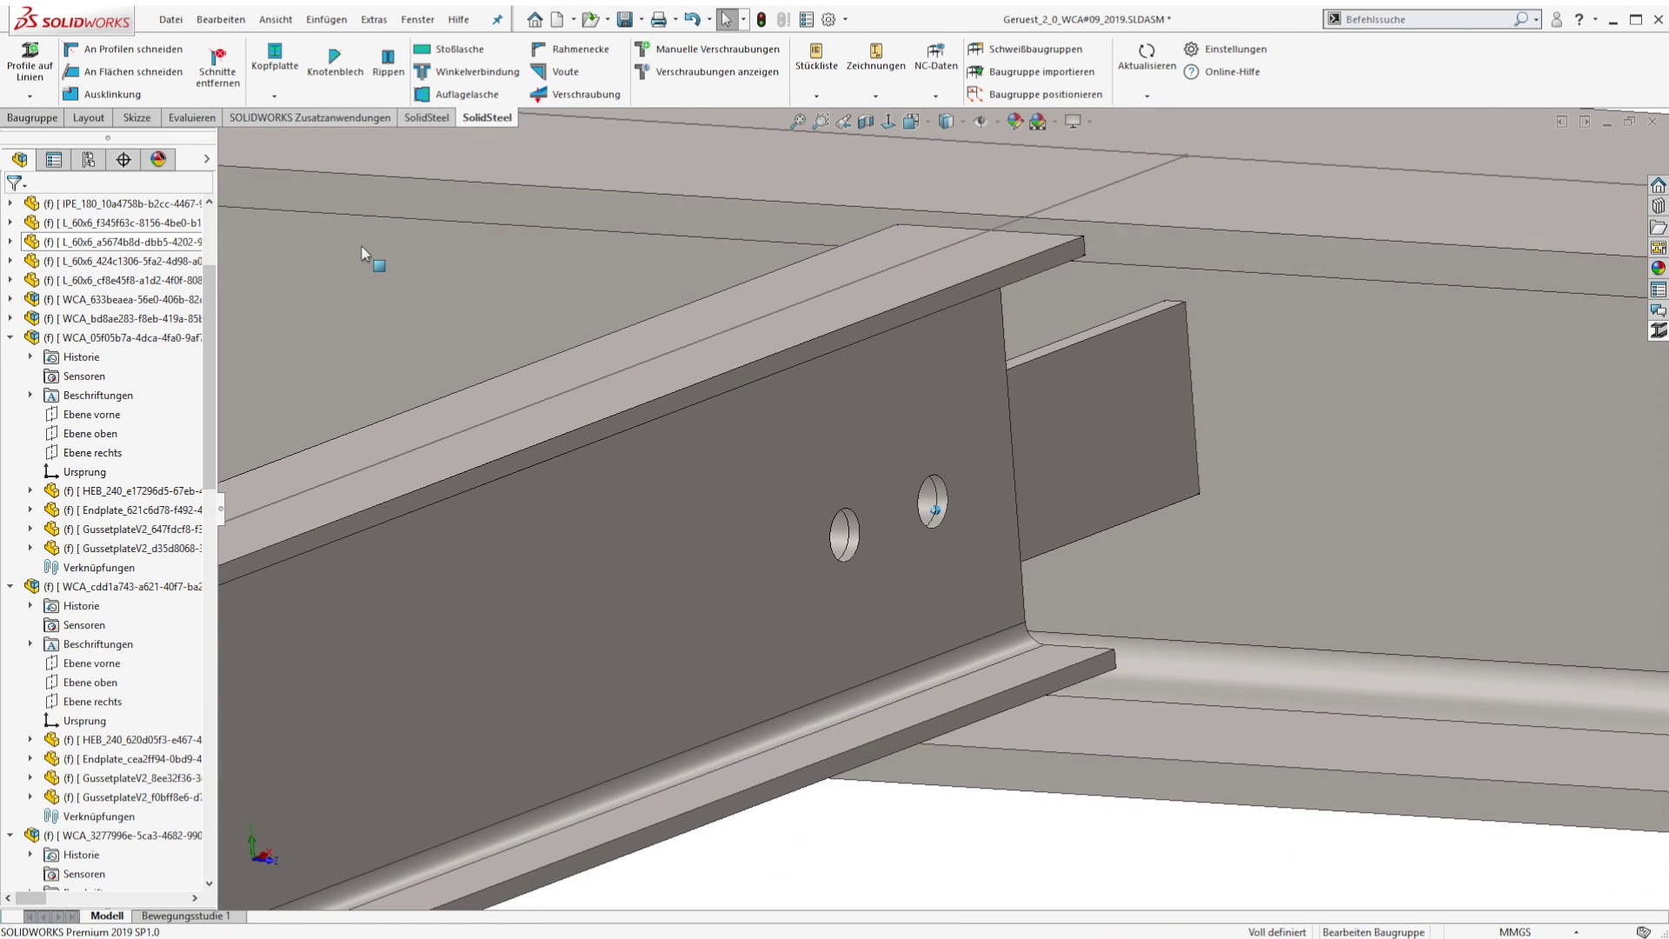
key("f")
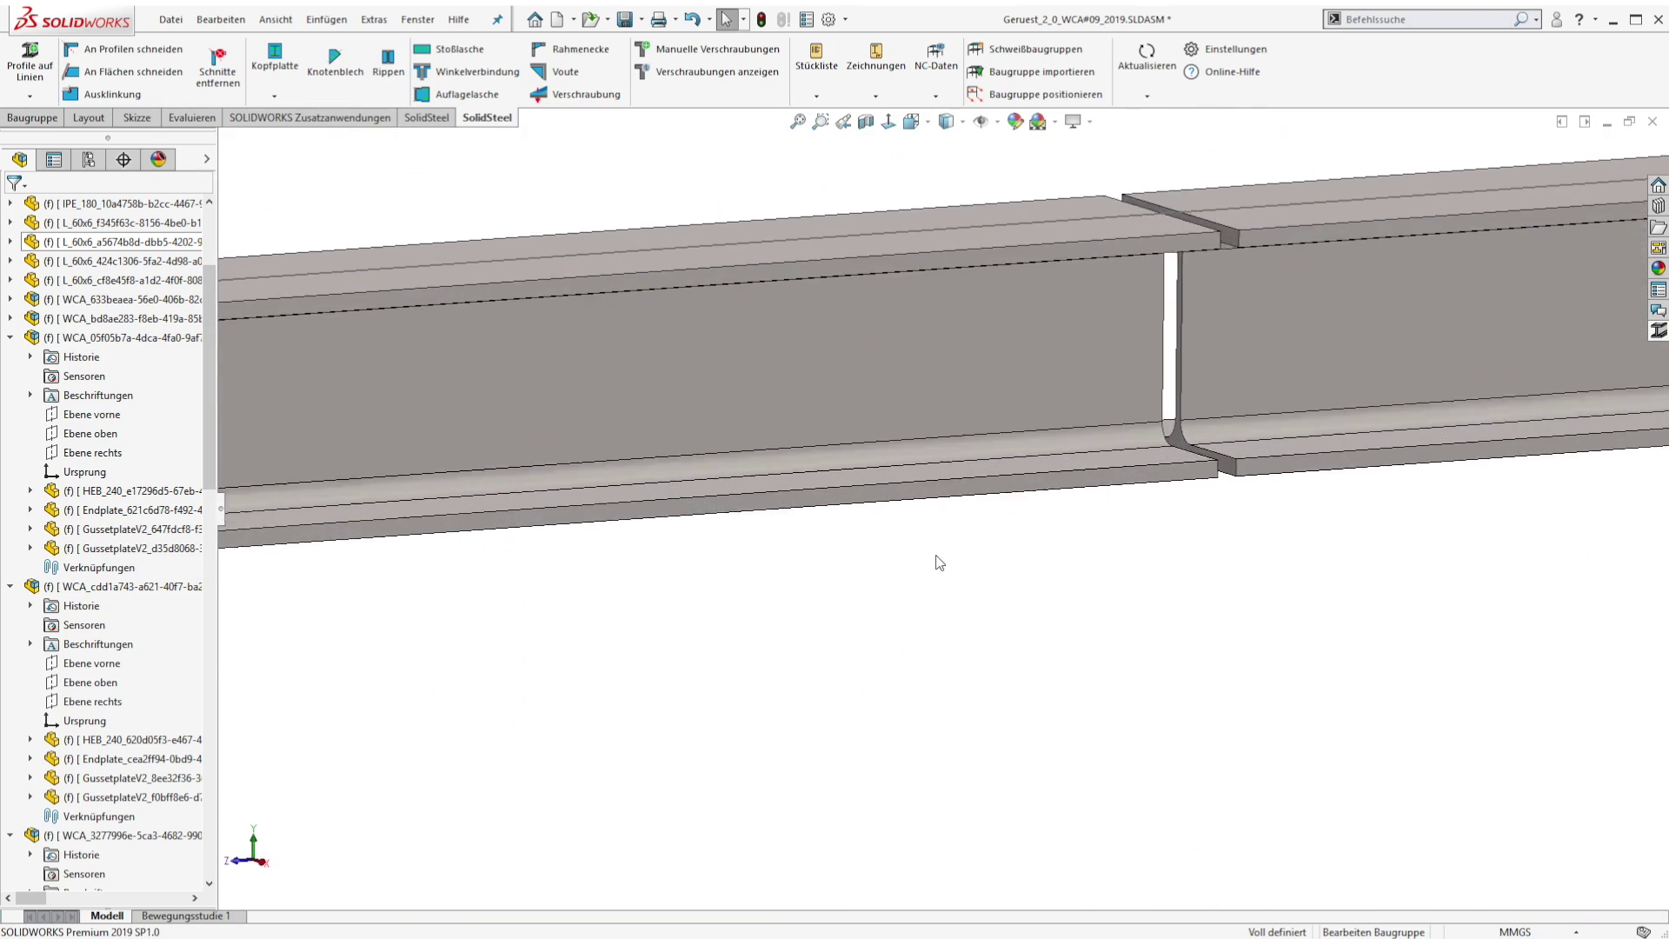
- Start a splice plate (Stoßlasche) between the web faces of the two abutting girders with 3 by 2 holes per side
left_click(426, 52)
left_click(795, 525)
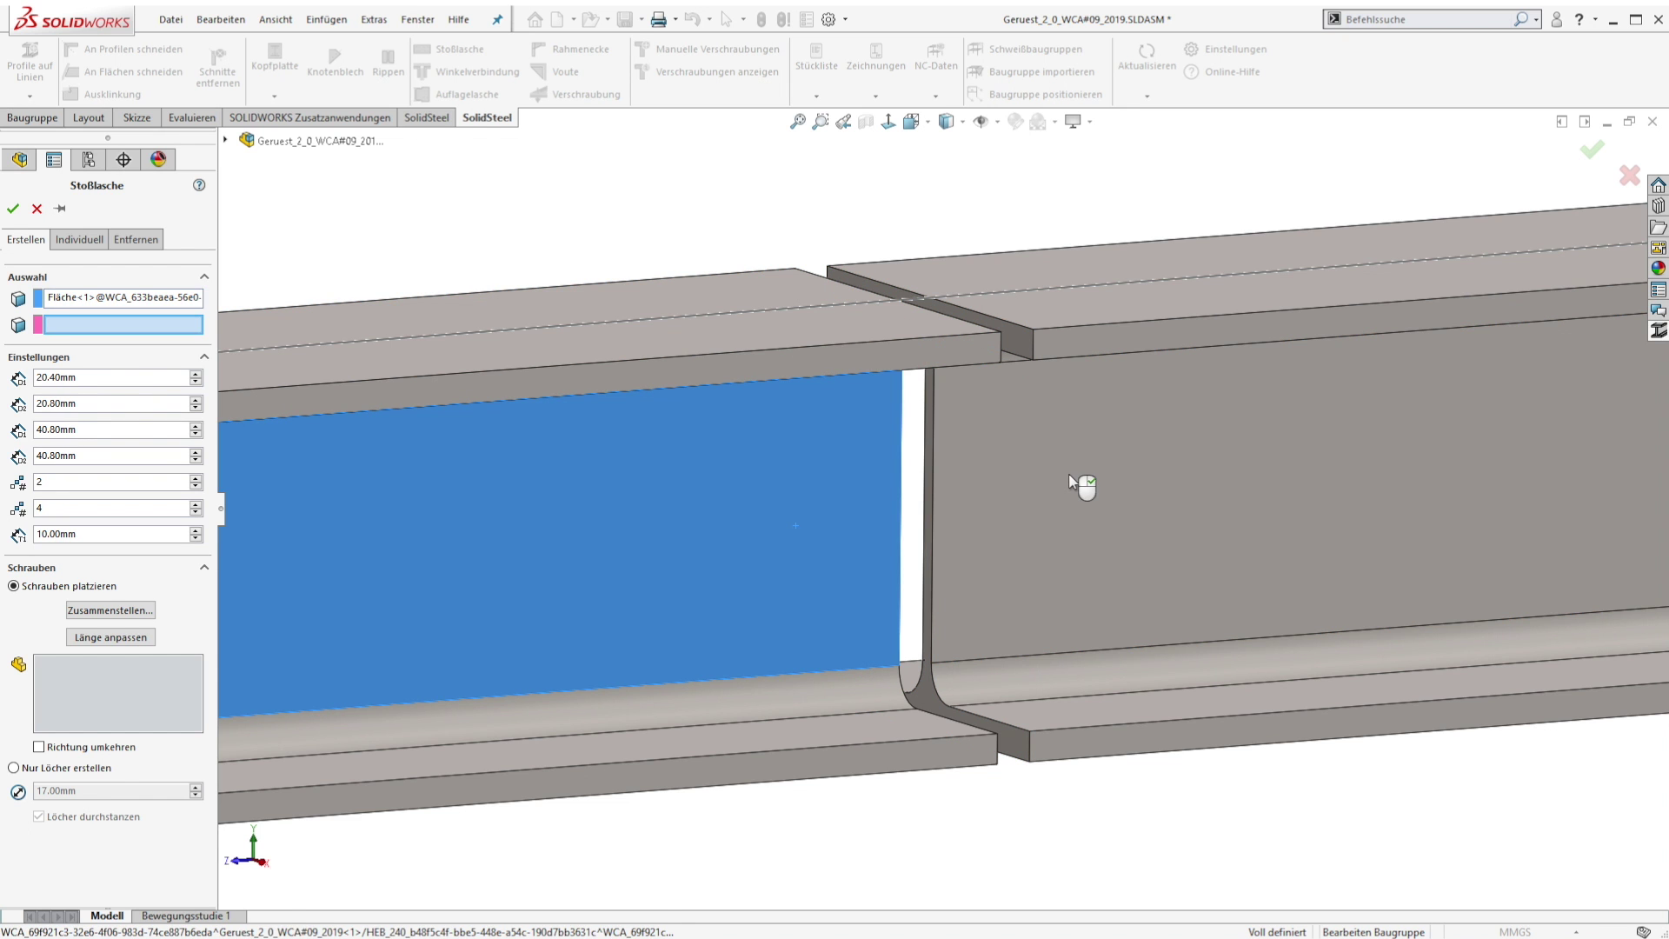
left_click(1069, 481)
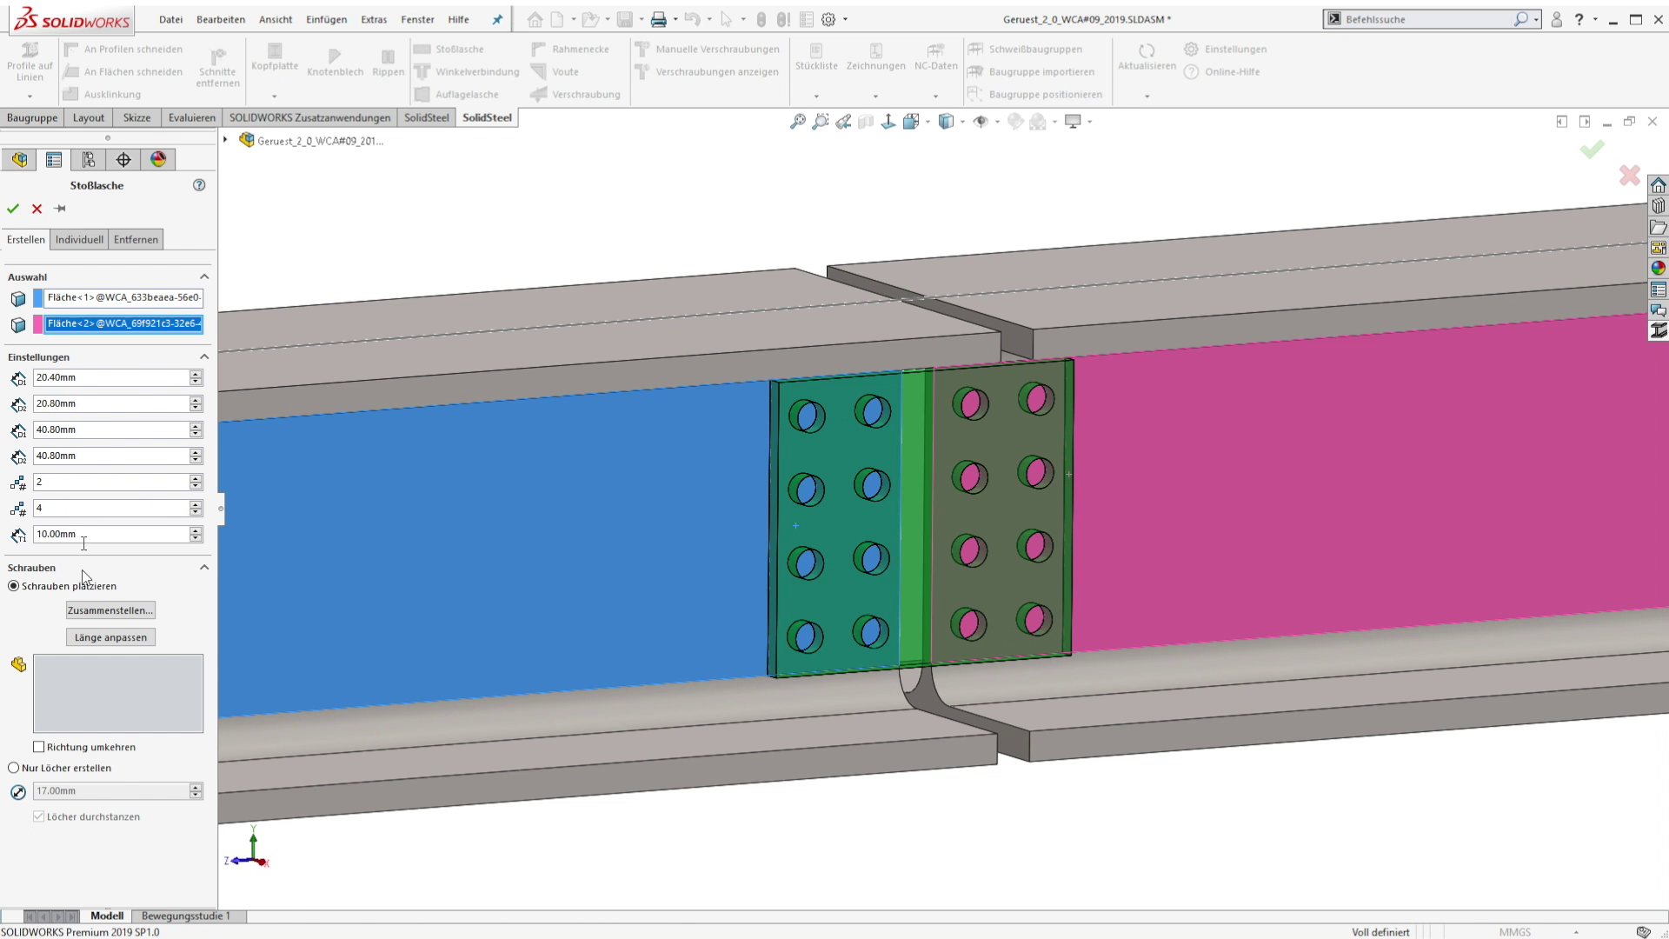
left_click(195, 478)
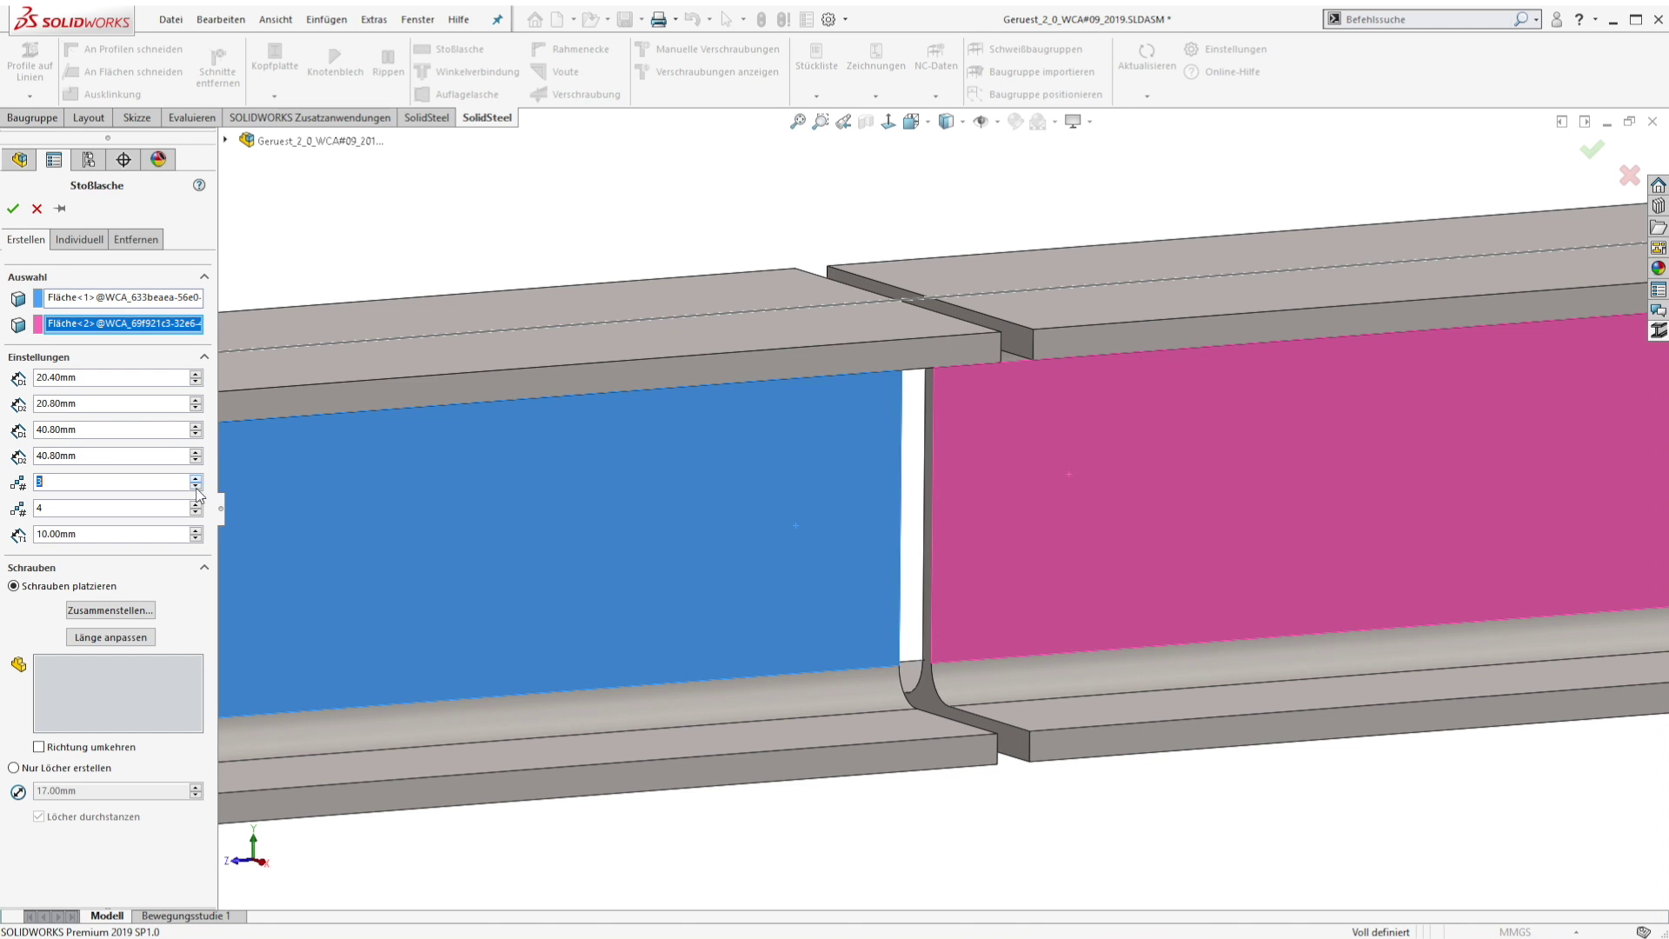
double_click(197, 512)
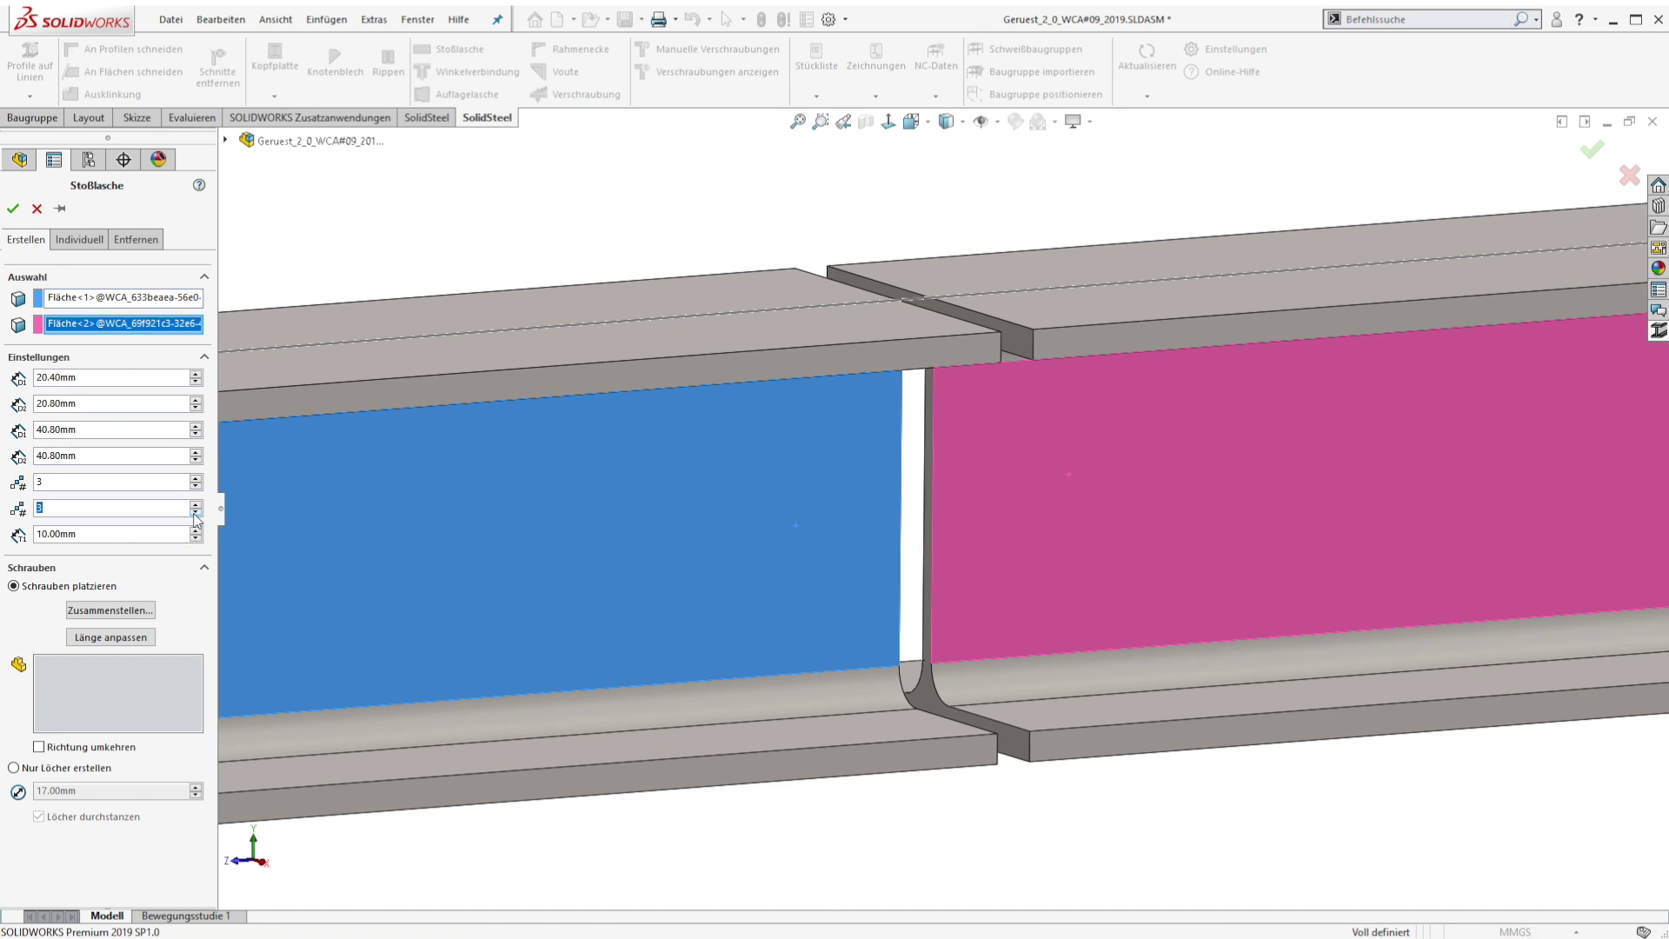
- Set the web splice plate's edge distances to 40 mm and hole spacings to 50 mm, and create it with the command kept open
double_click(51, 404)
key("Return")
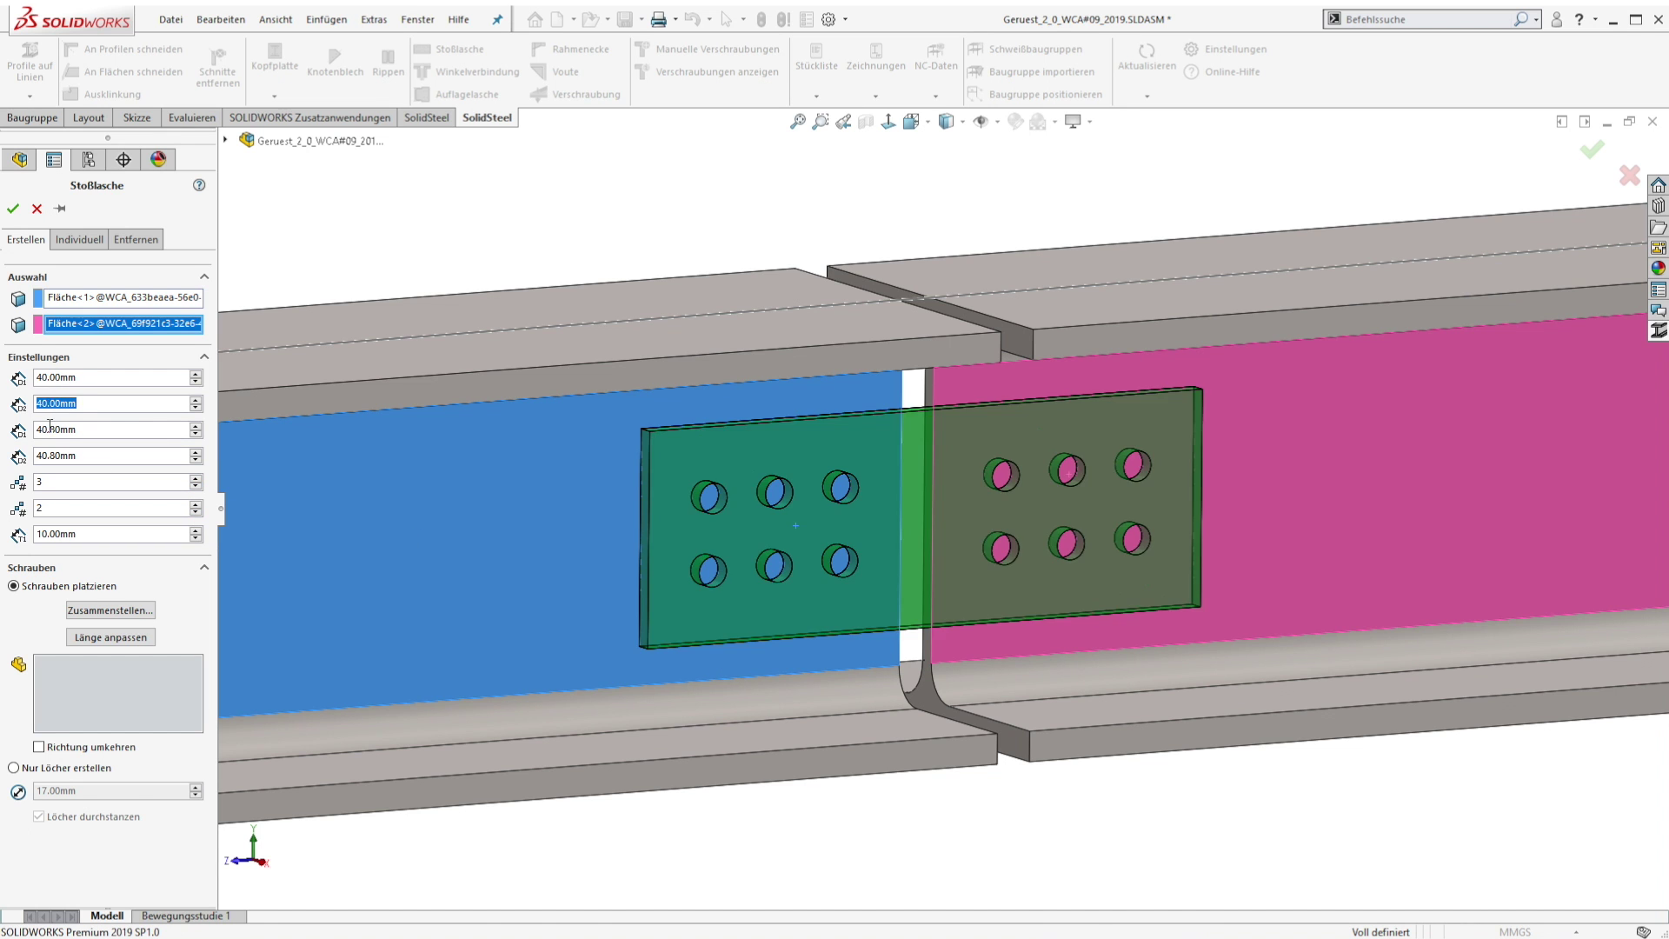
type("50")
key("Return")
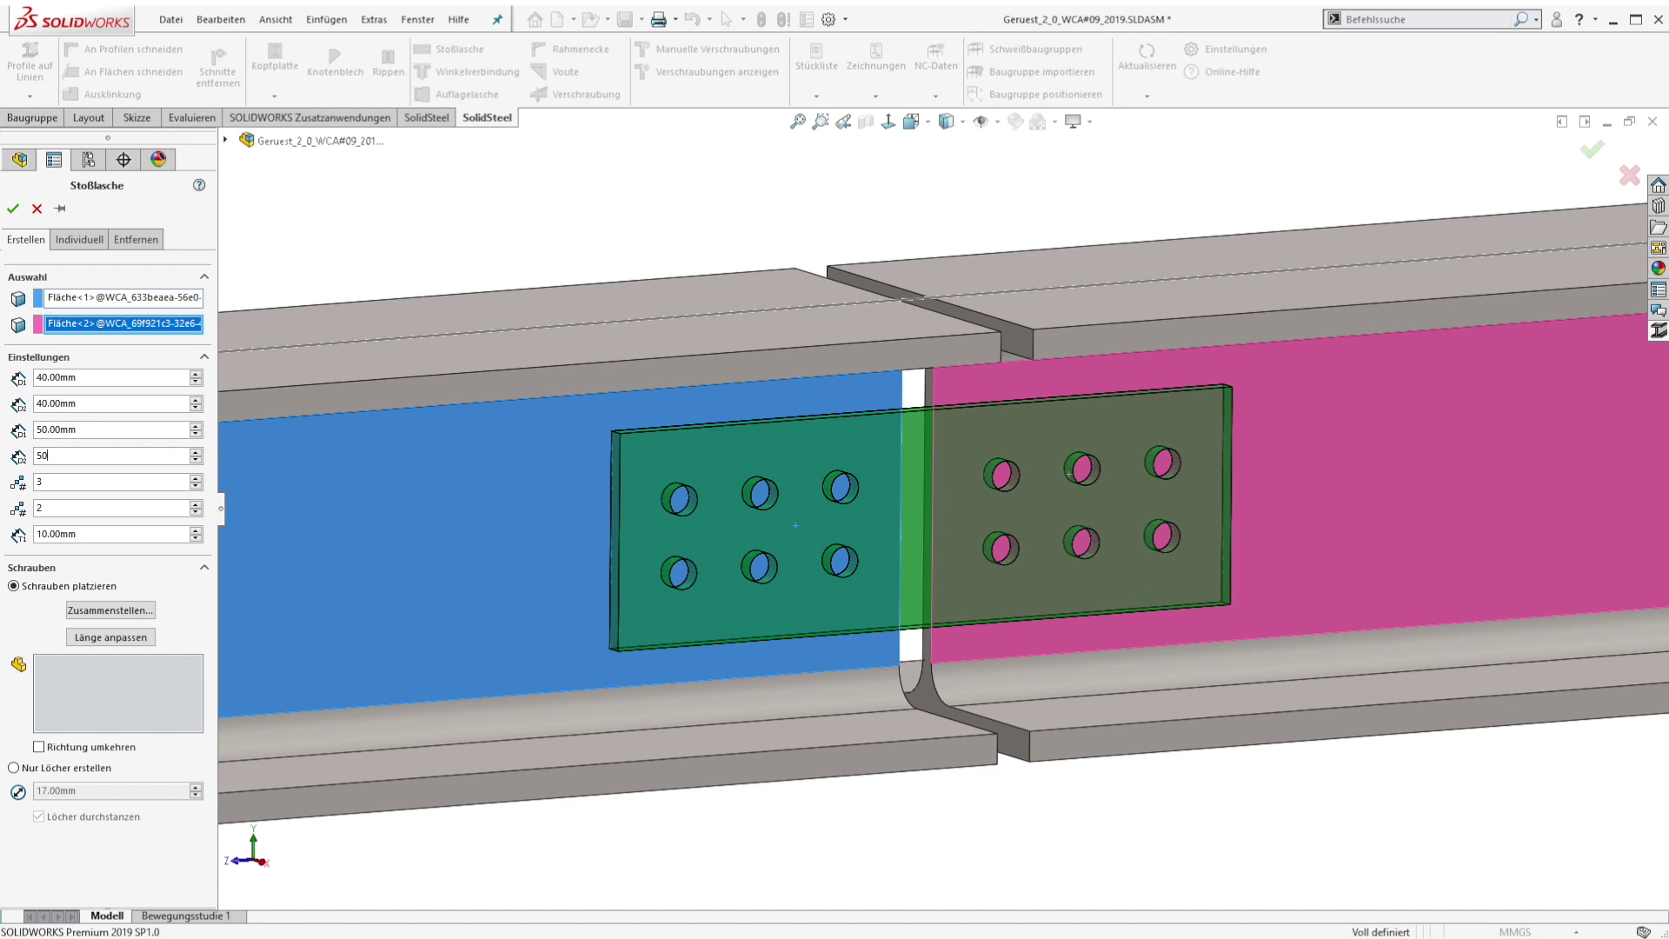
key("Return")
left_click(59, 209)
left_click(12, 208)
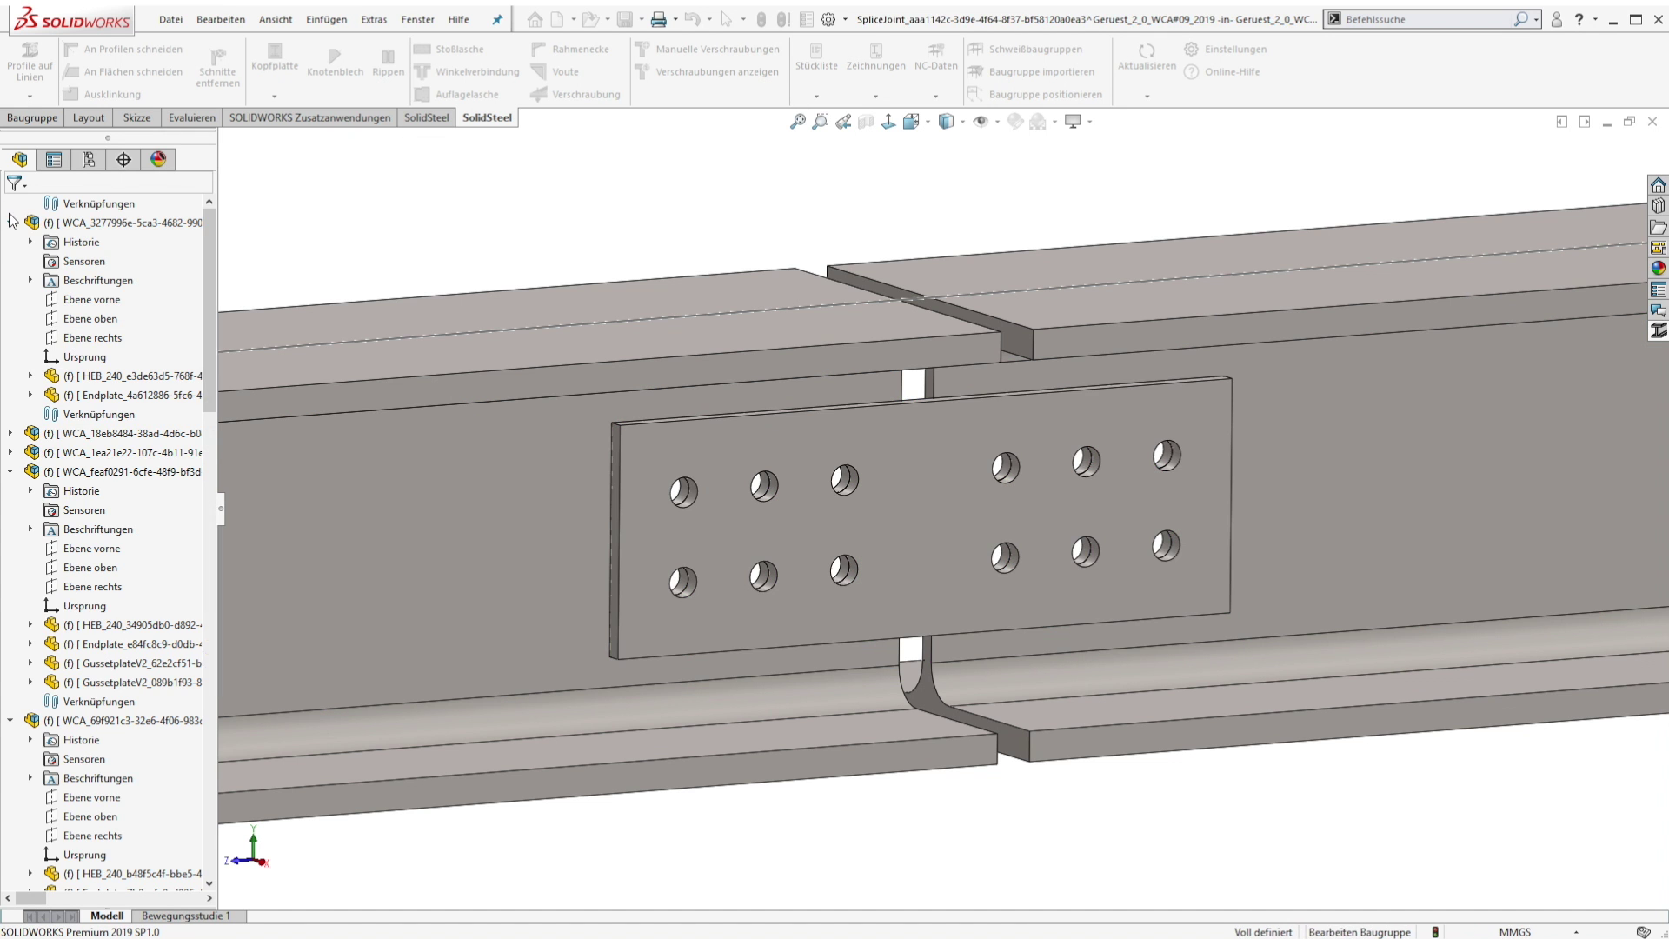
- Create a splice plate across both top flange faces with 3 by 2 holes, 40 and 50 mm edge distances, and 50 and 140 mm spacings
left_click(603, 289)
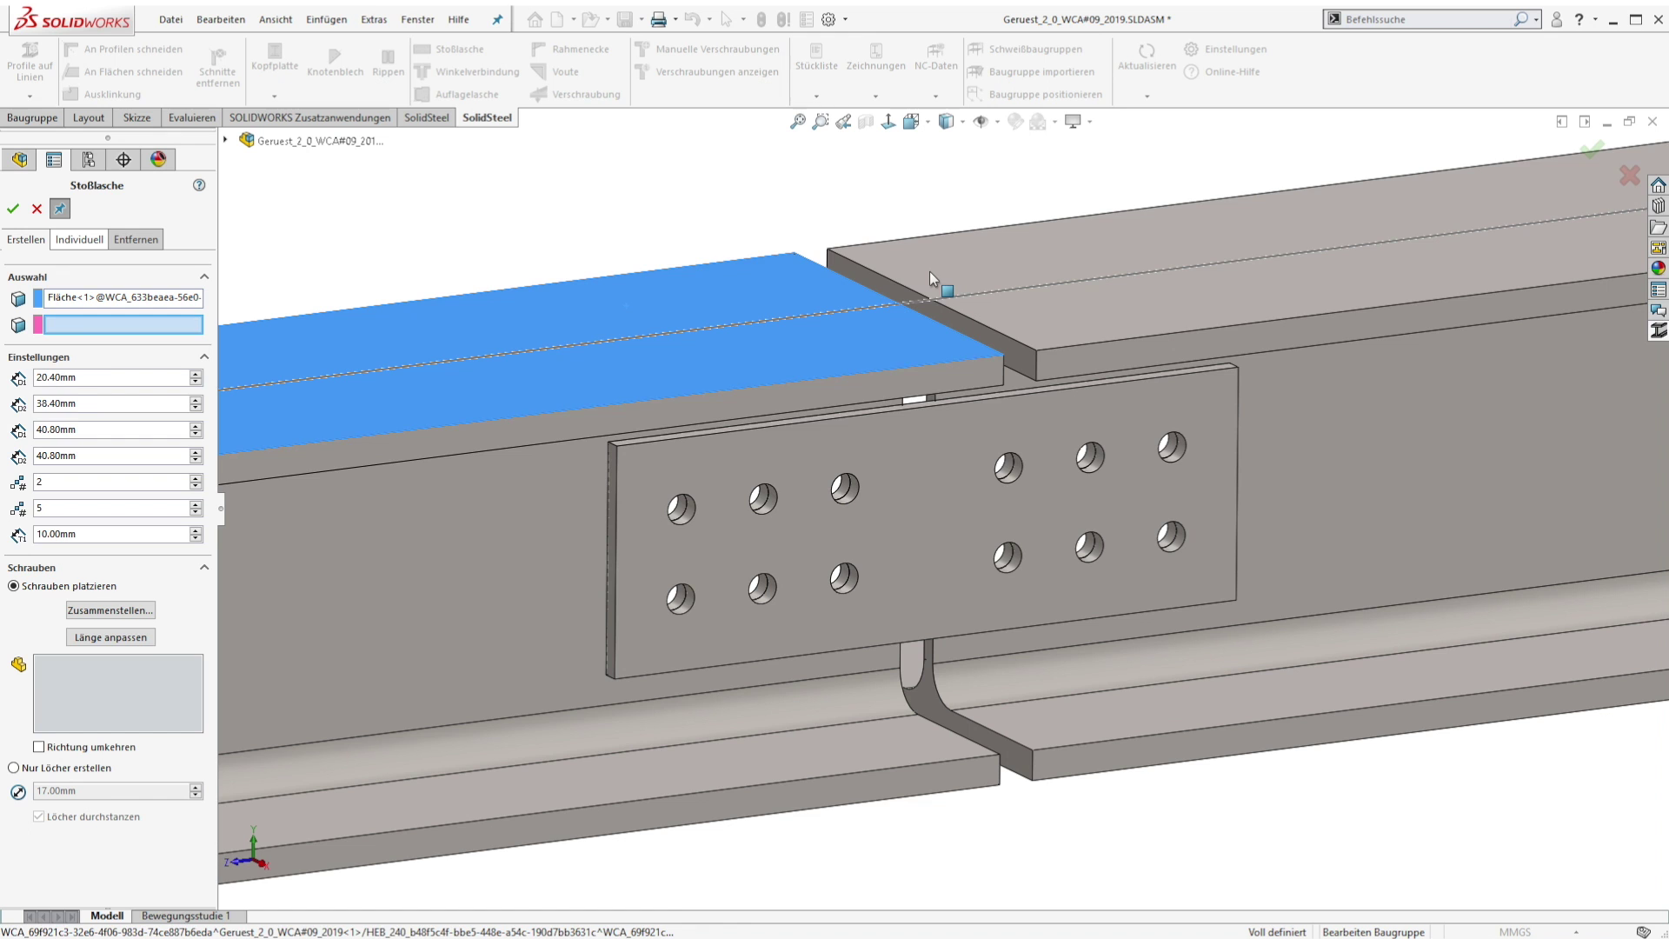
left_click(930, 271)
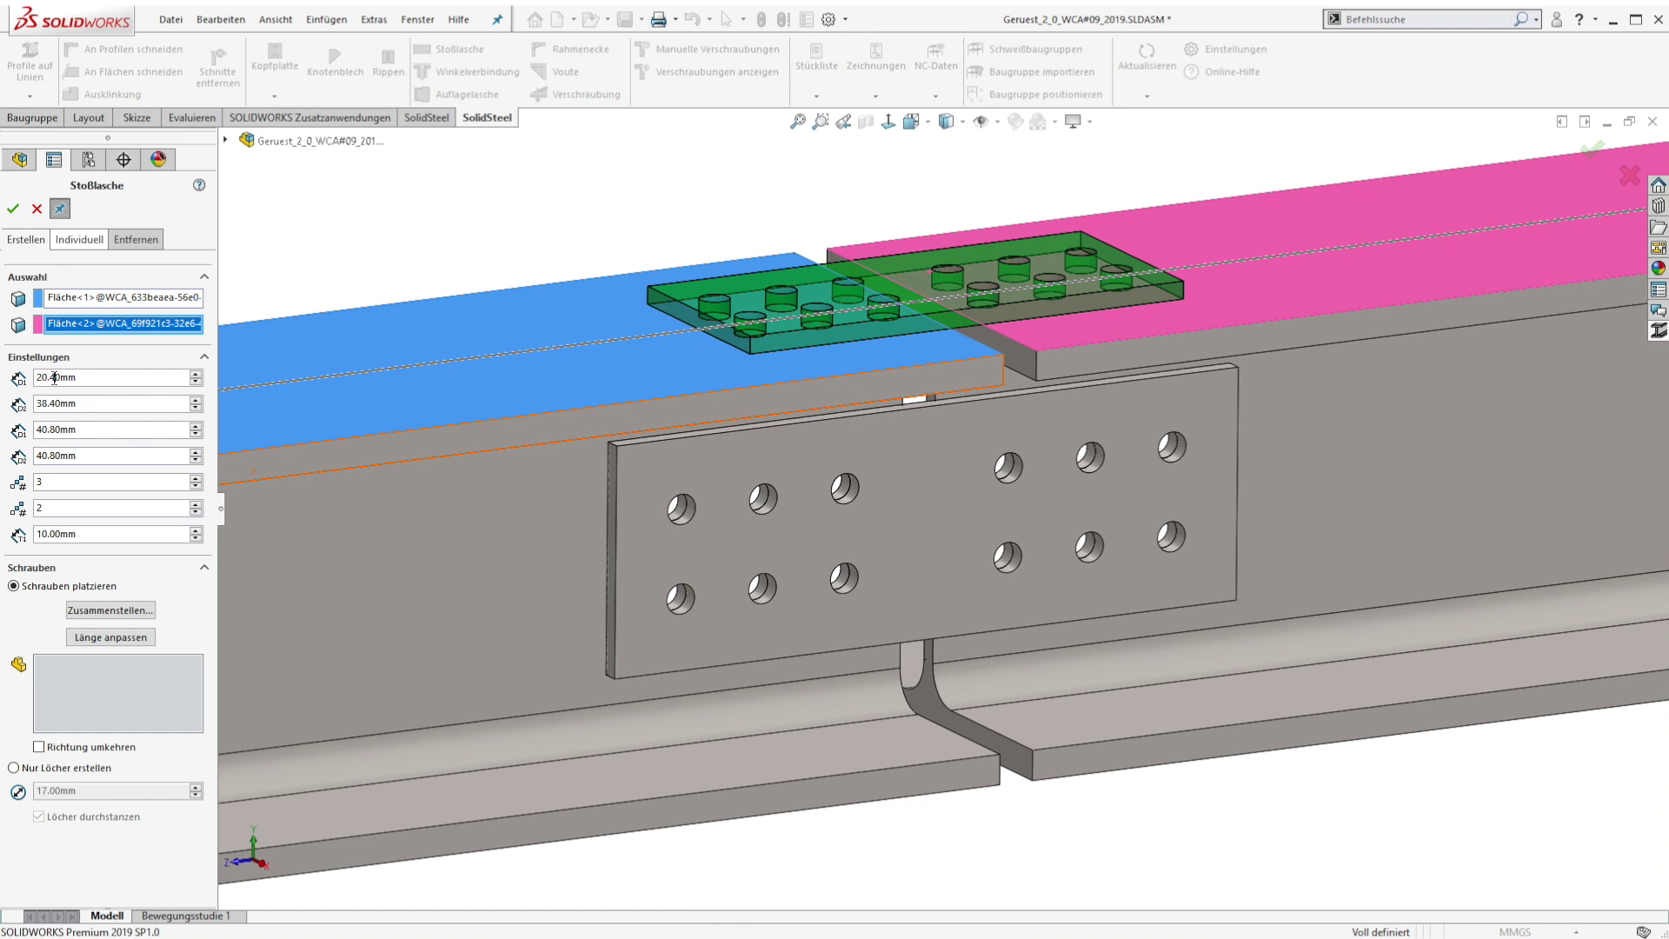
key("Return")
left_click(51, 403)
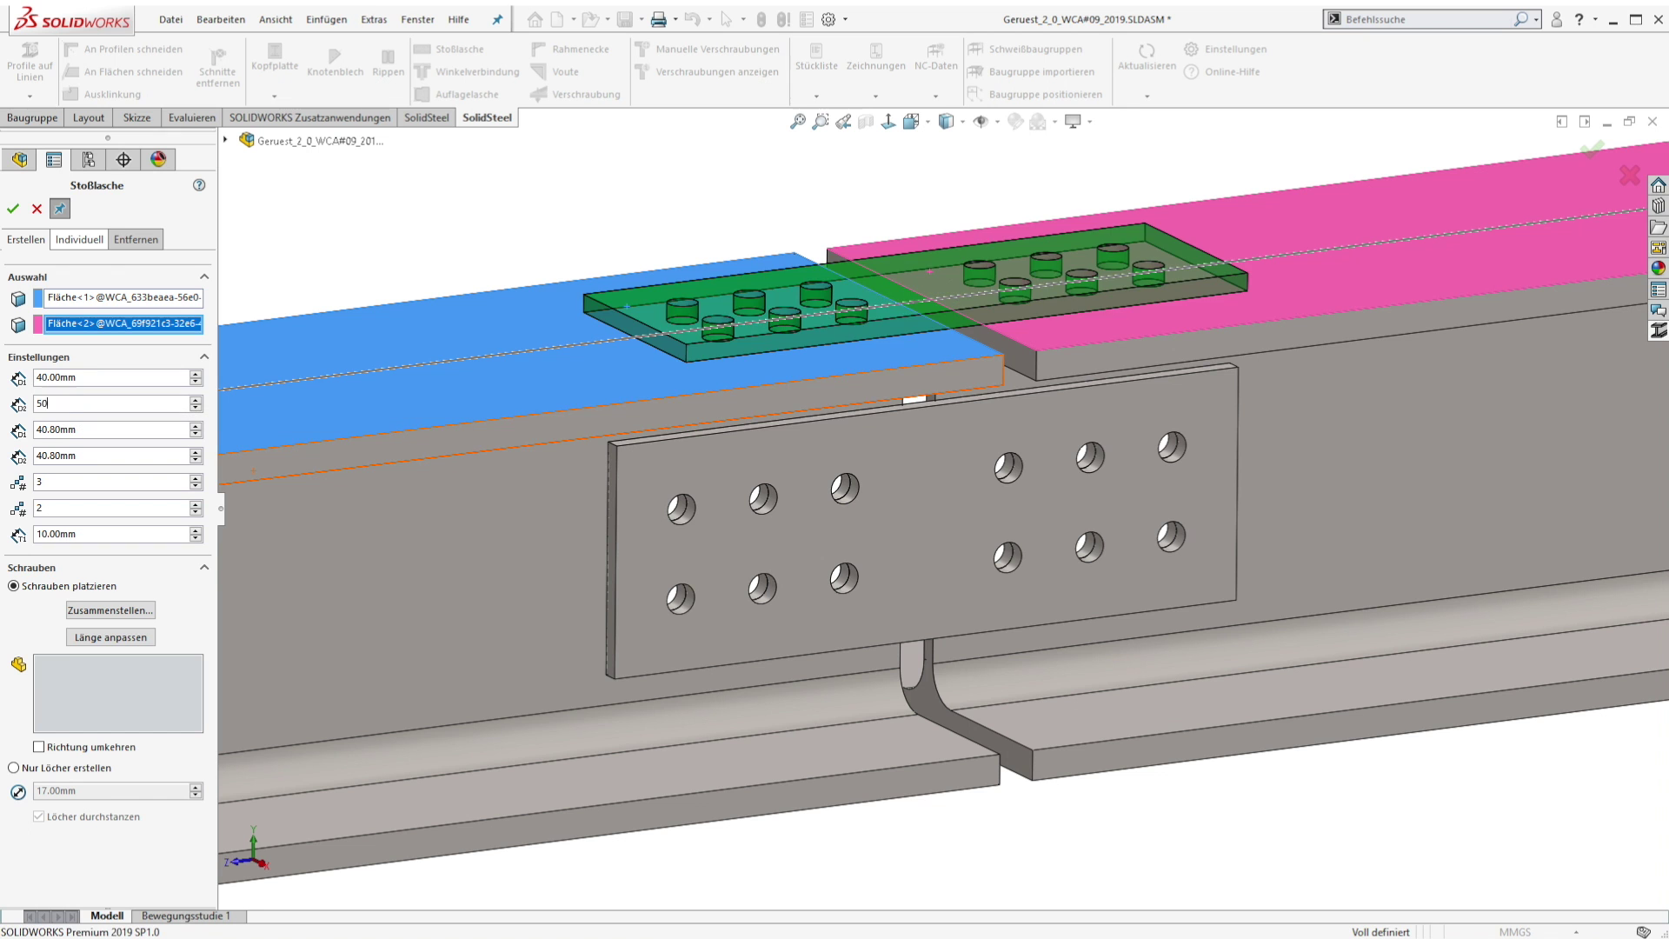
type("50")
key("Return")
left_click(55, 426)
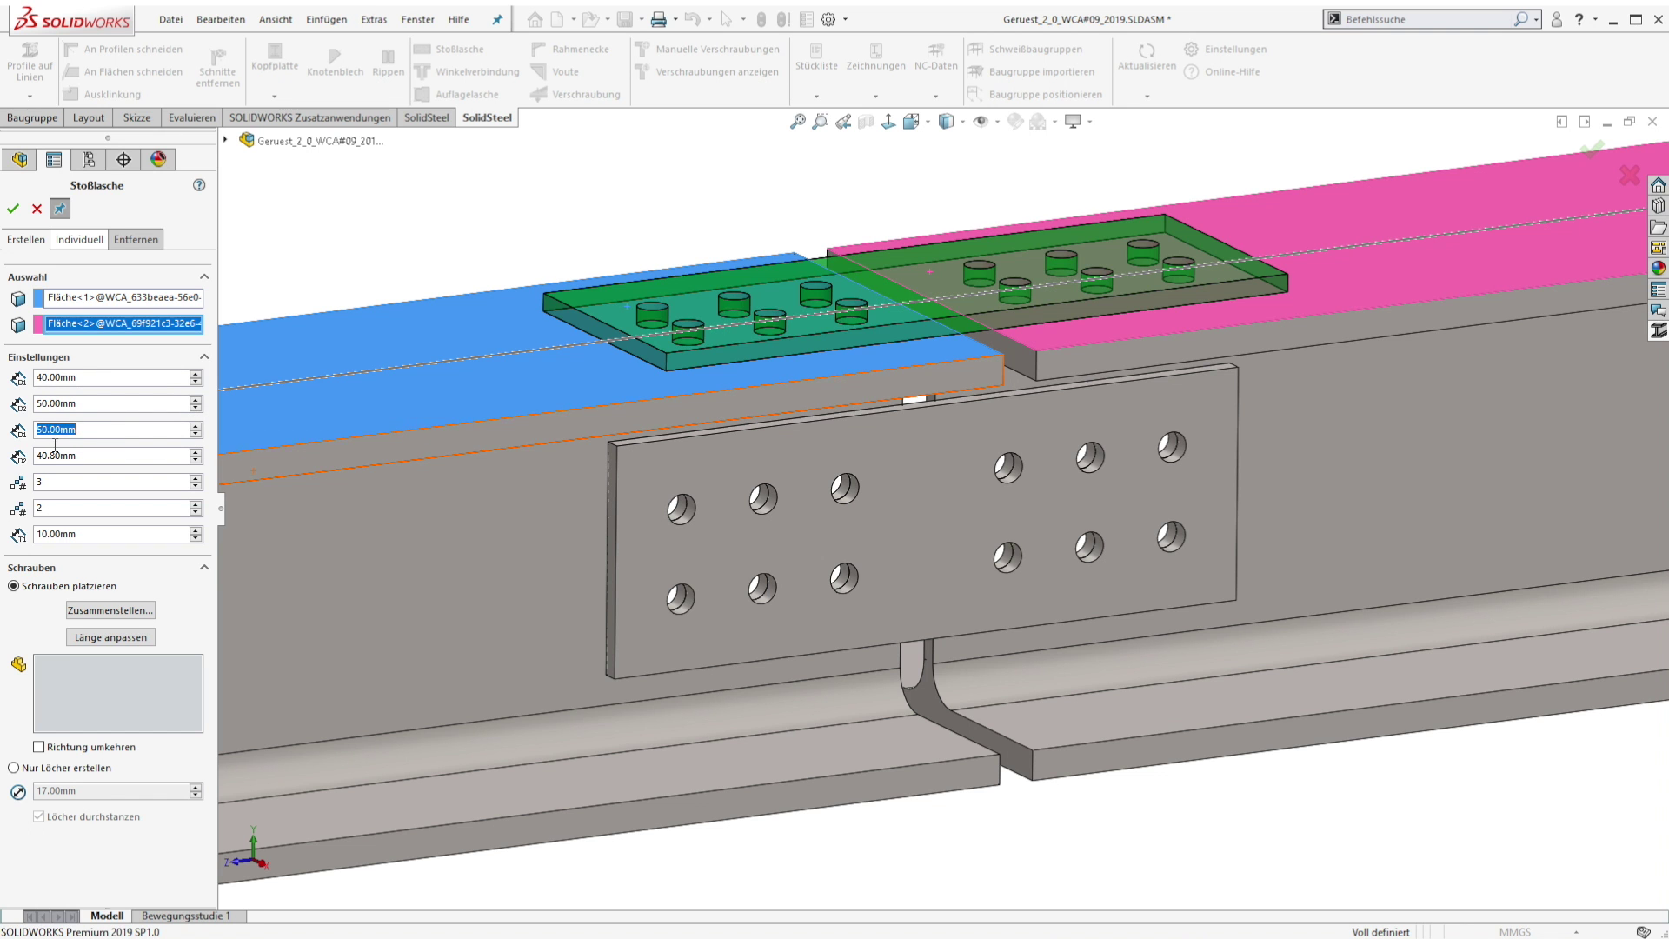
type("140")
key("Return")
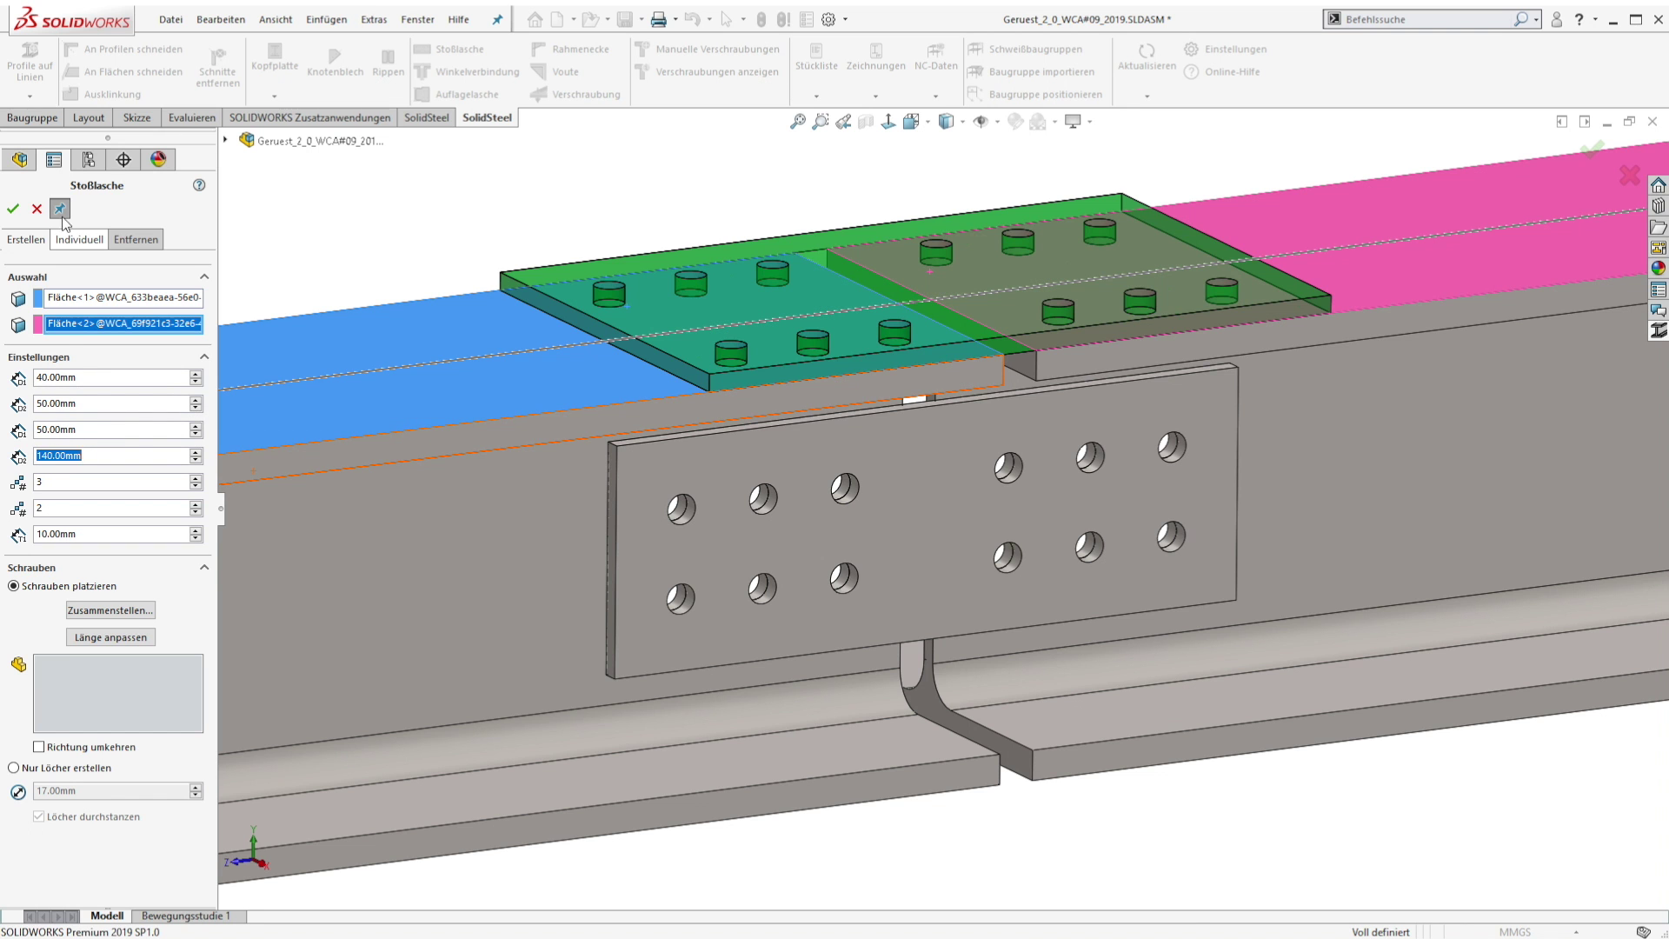
left_click(14, 208)
- Start a splice plate across the undersides of both bottom flanges with 3 by 2 holes per side
middle_click_drag(365, 261, 749, 654)
left_click(821, 744)
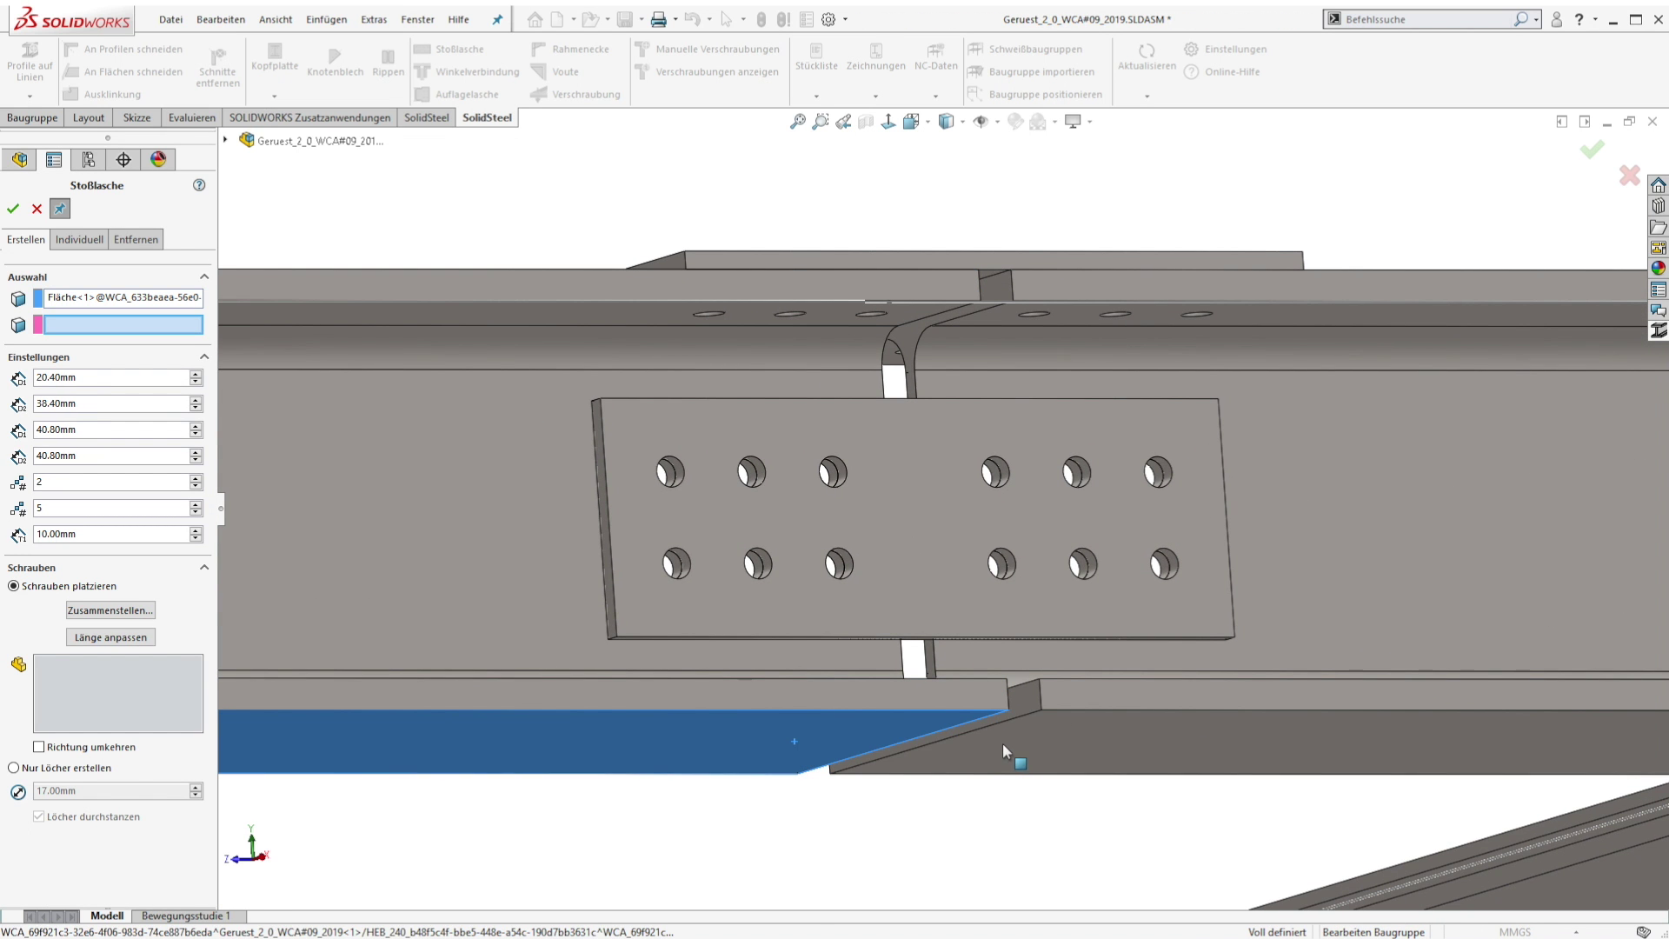
left_click(1005, 746)
left_click(196, 479)
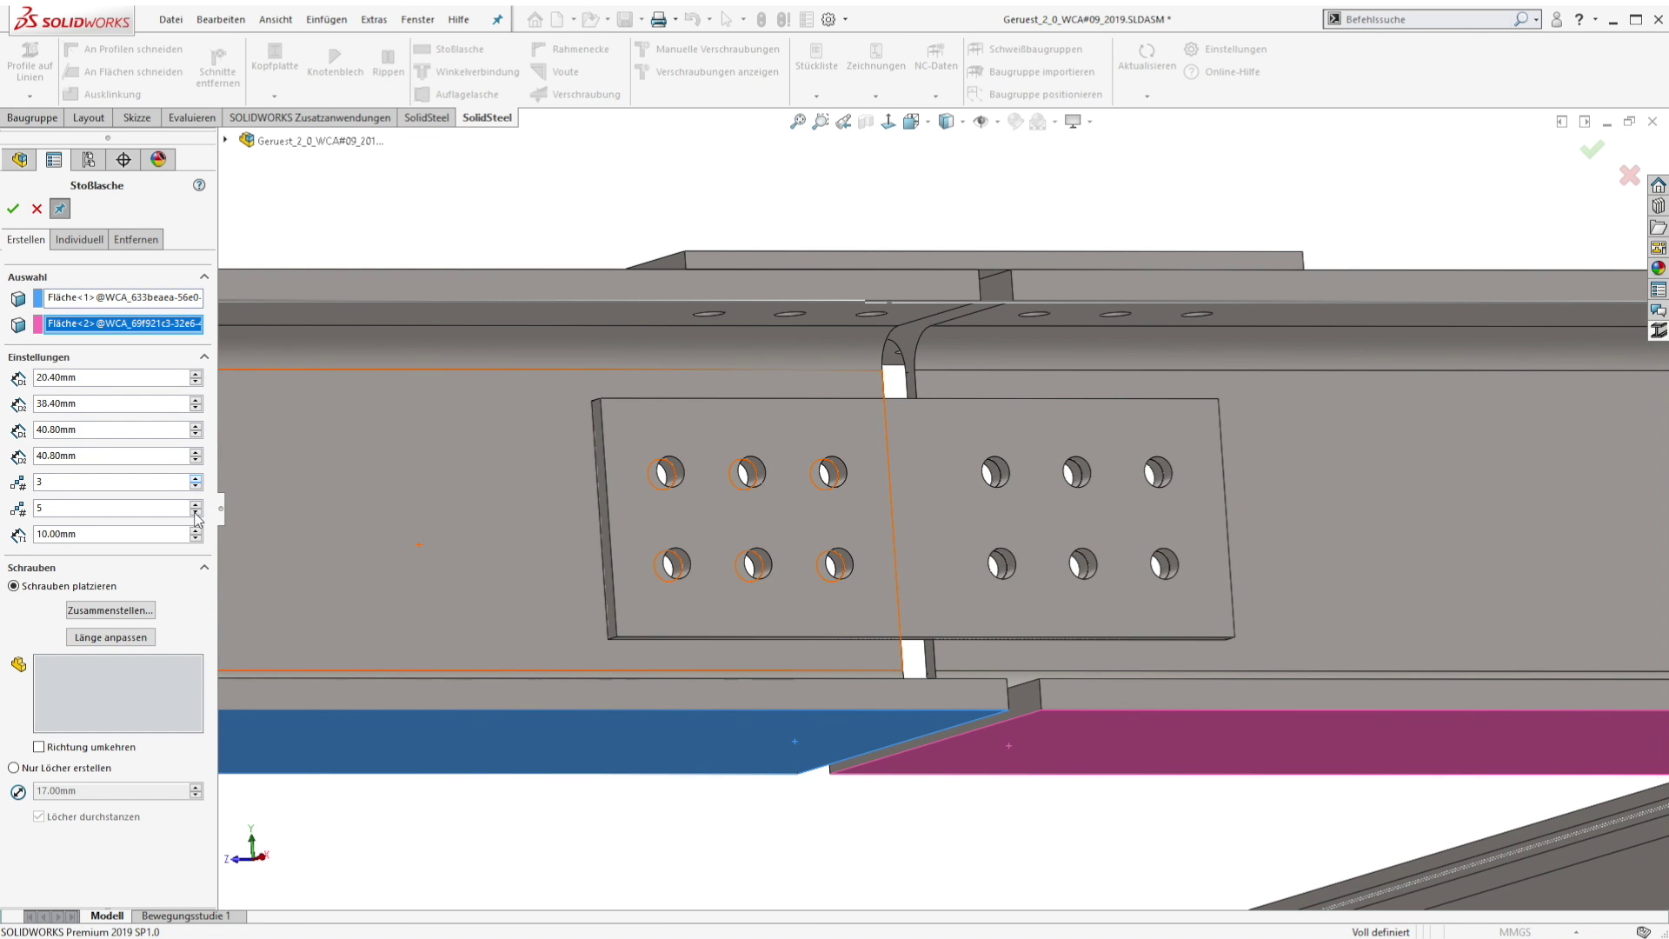
left_click(196, 513)
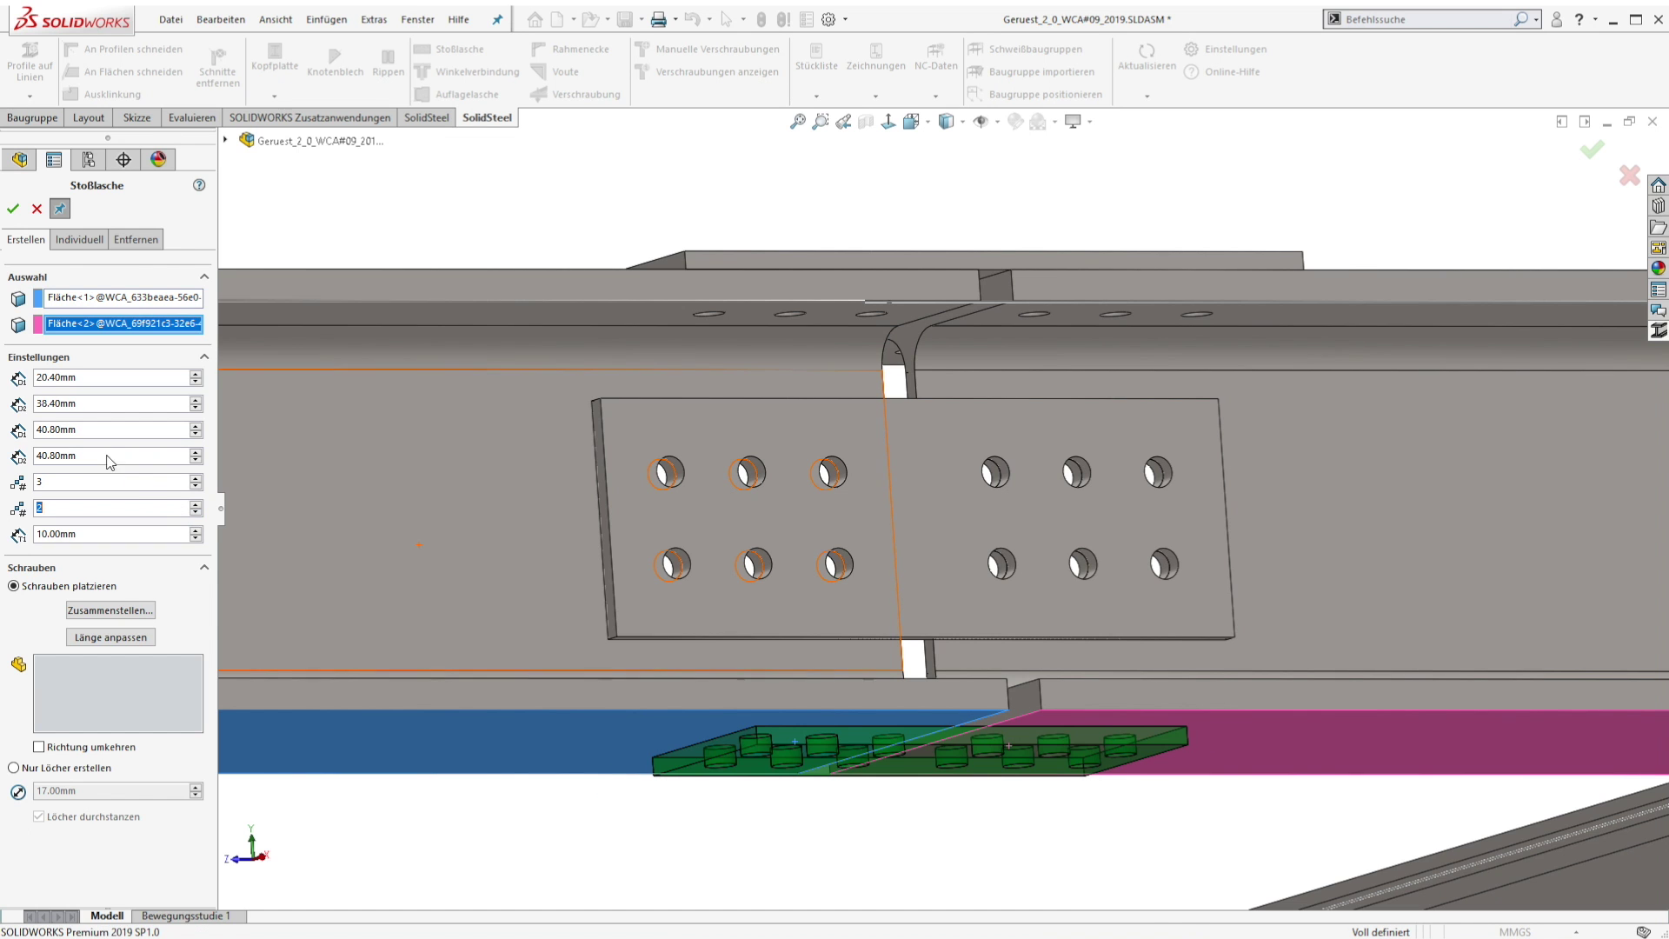
- Set the bottom flange splice plate's edge distances to 40 and 50 mm and its hole spacings to 50 and 140 mm
type("40")
key("Return")
left_click(59, 401)
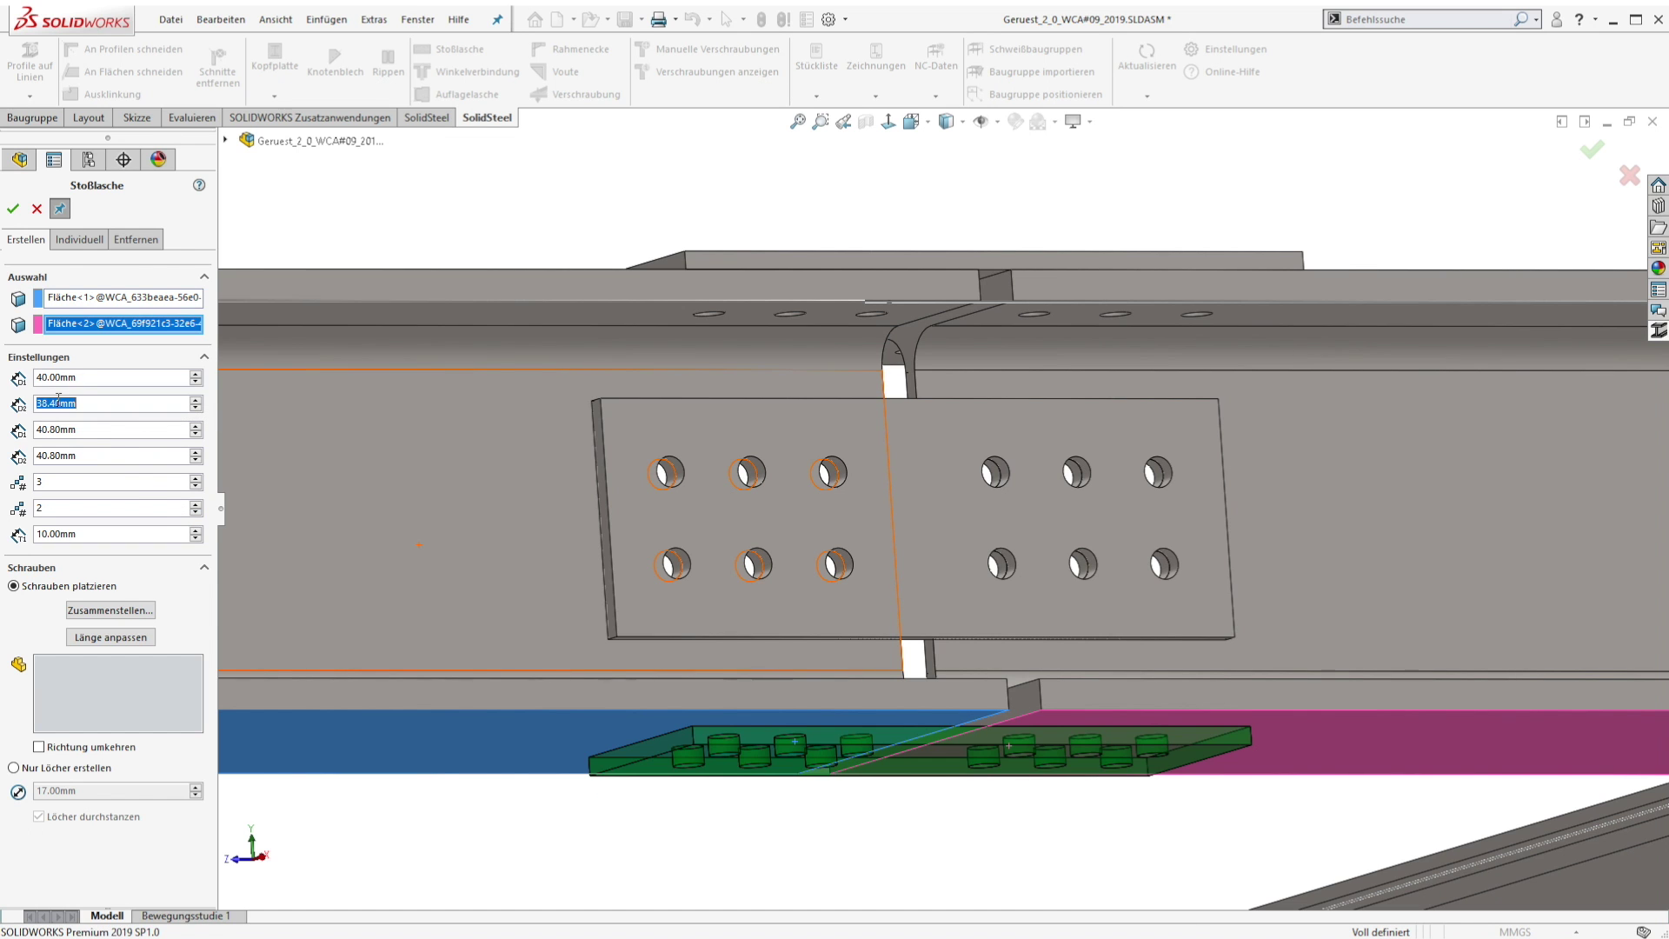
type("50")
key("Return")
left_click(49, 430)
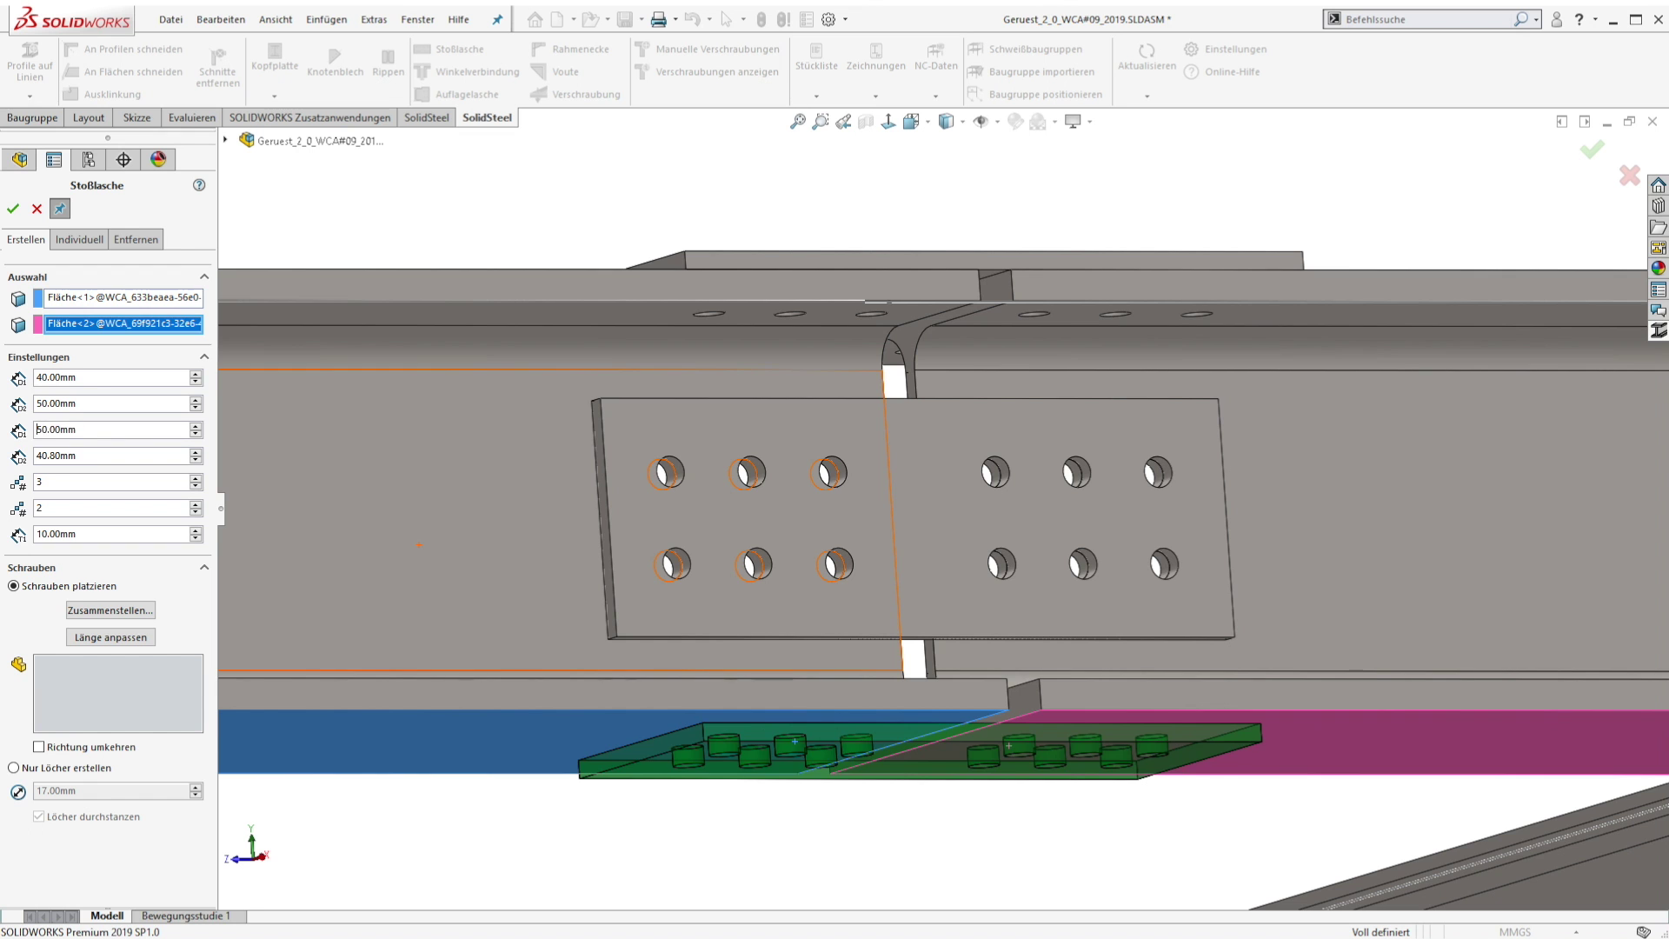
key("Return")
left_click(47, 455)
type("140")
key("Return")
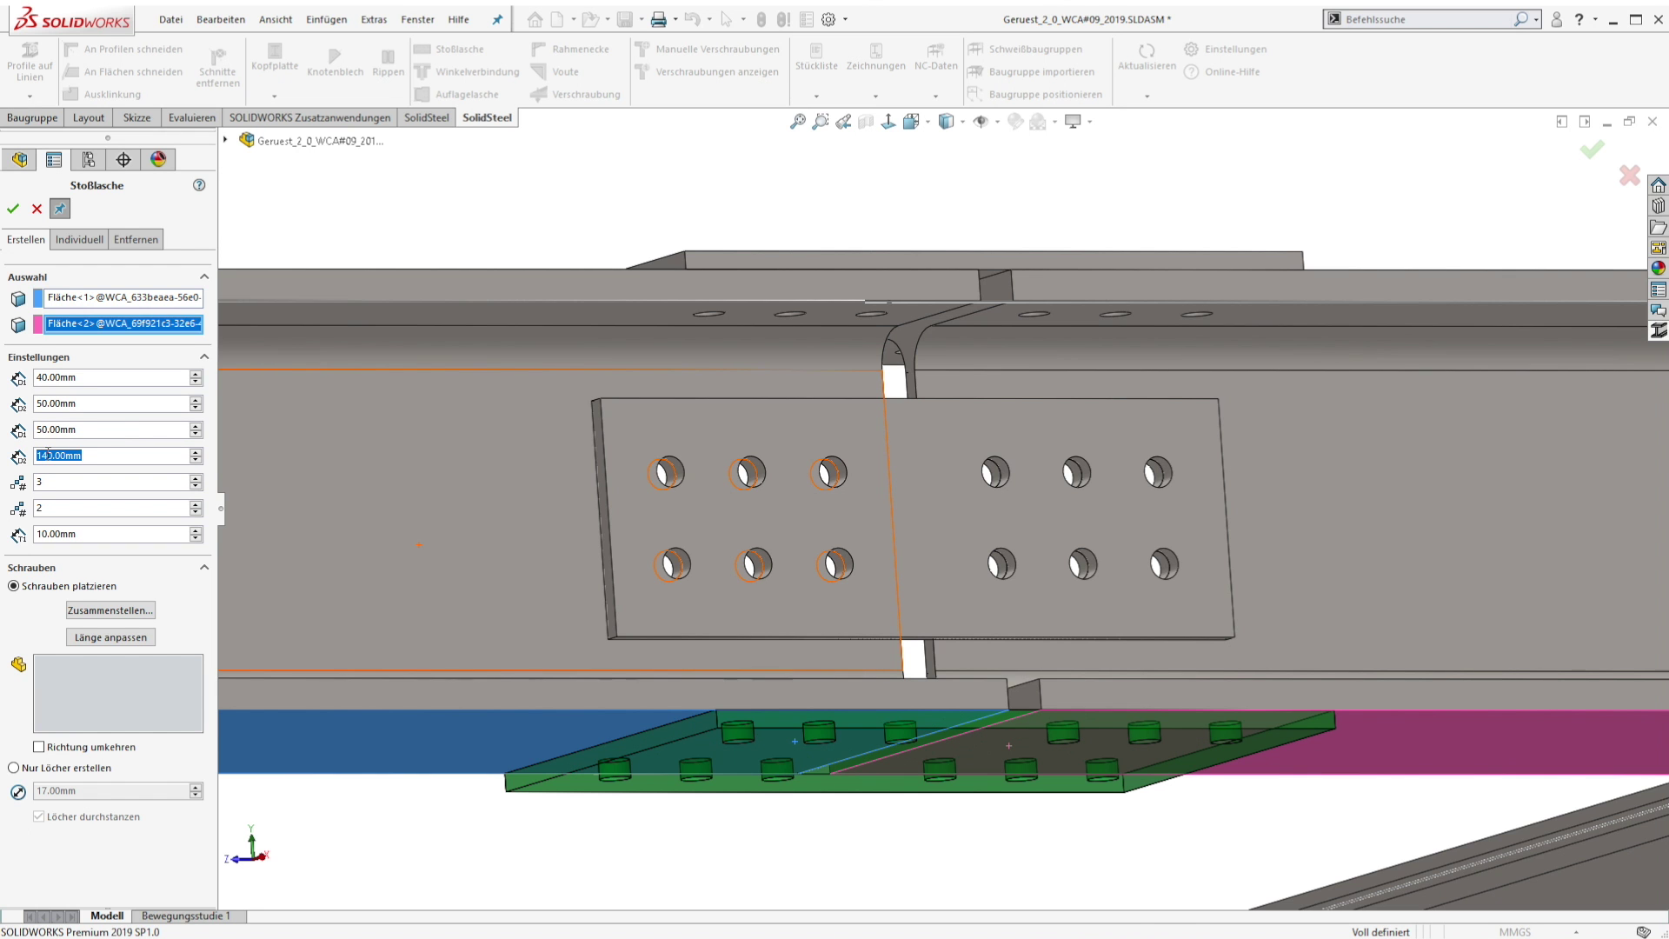
- Create the bottom flange splice plate and start an individually dimensioned splice plate across both web faces on the opposite side
left_click(13, 209)
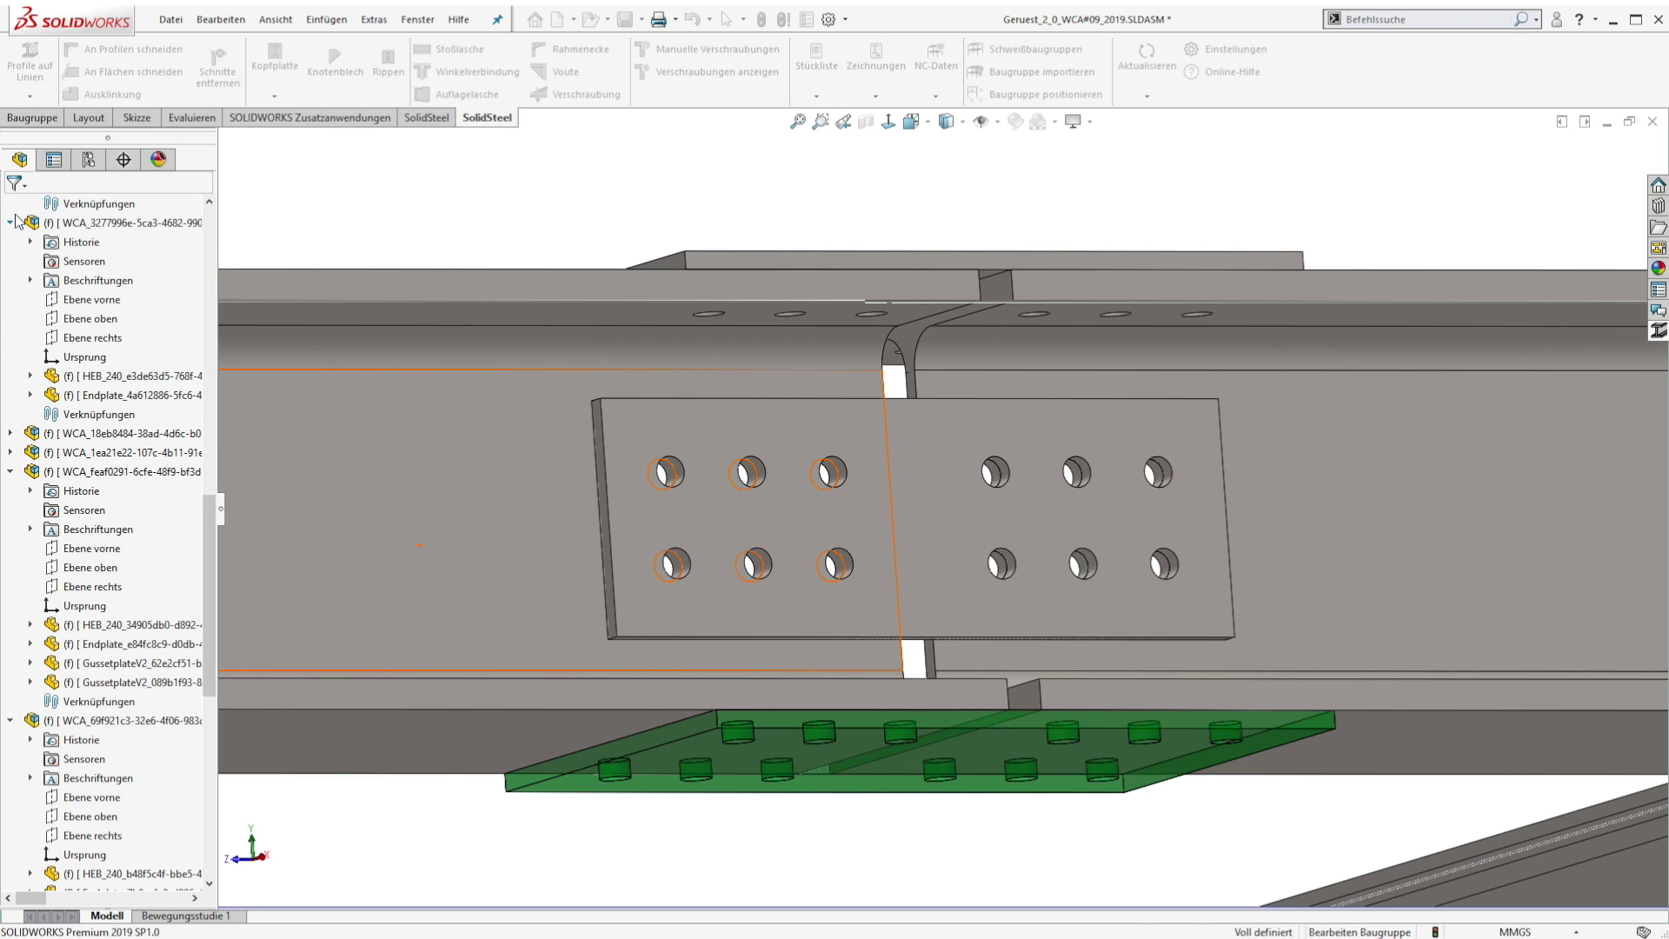
key("ctrl+7")
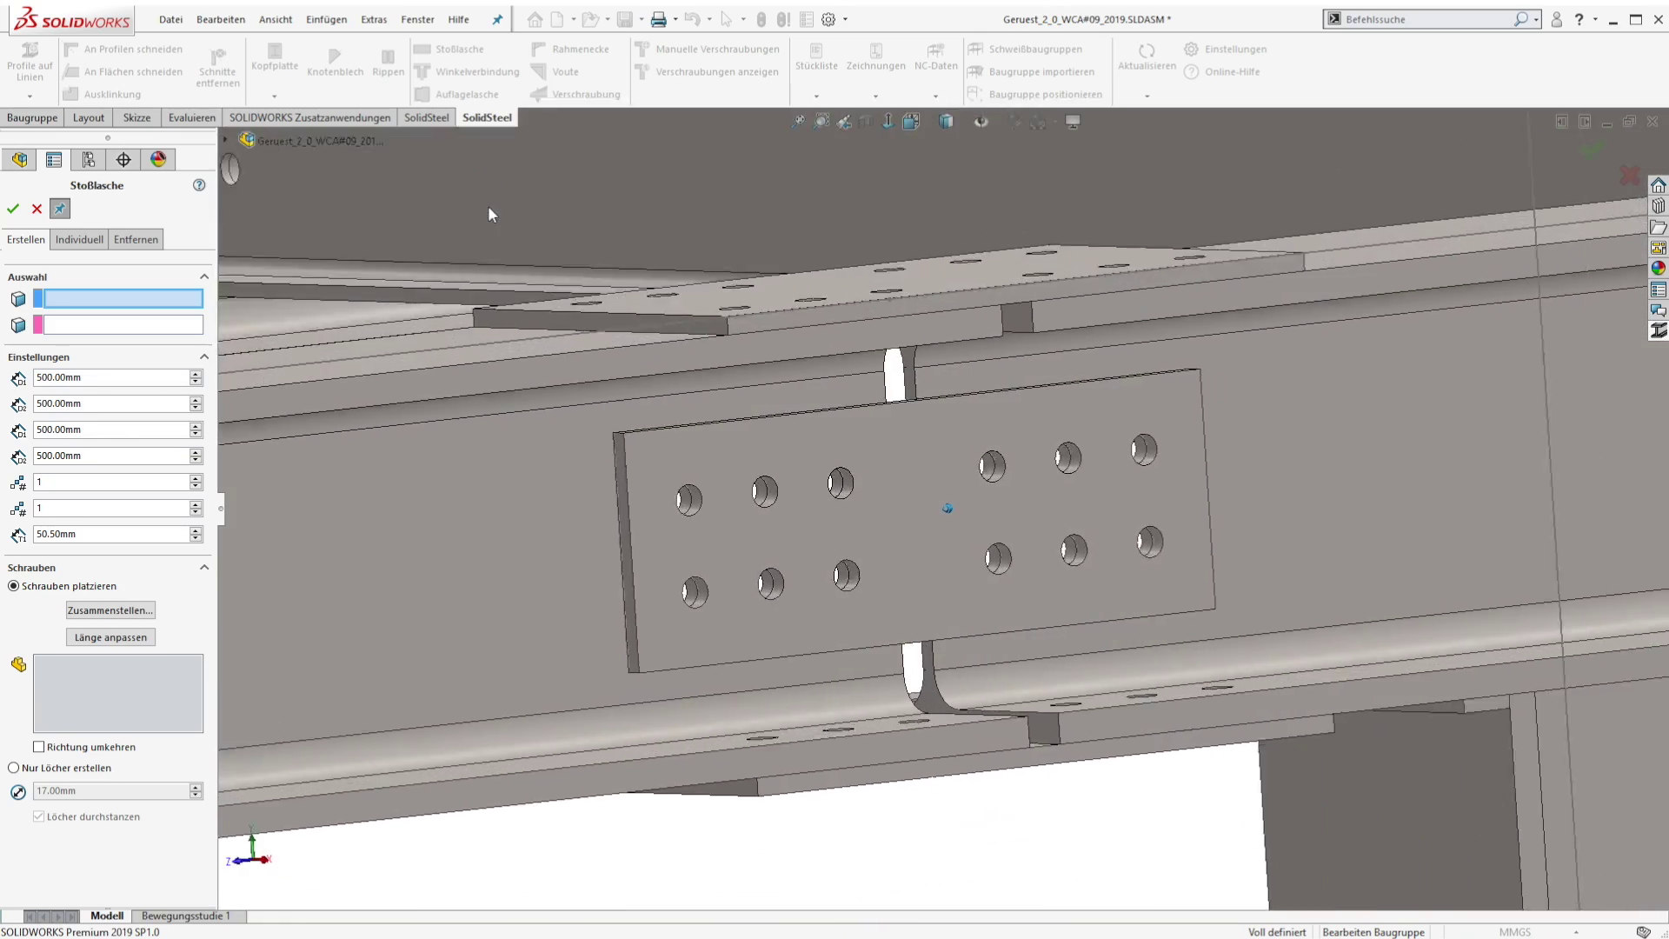
key("ctrl+shift+z")
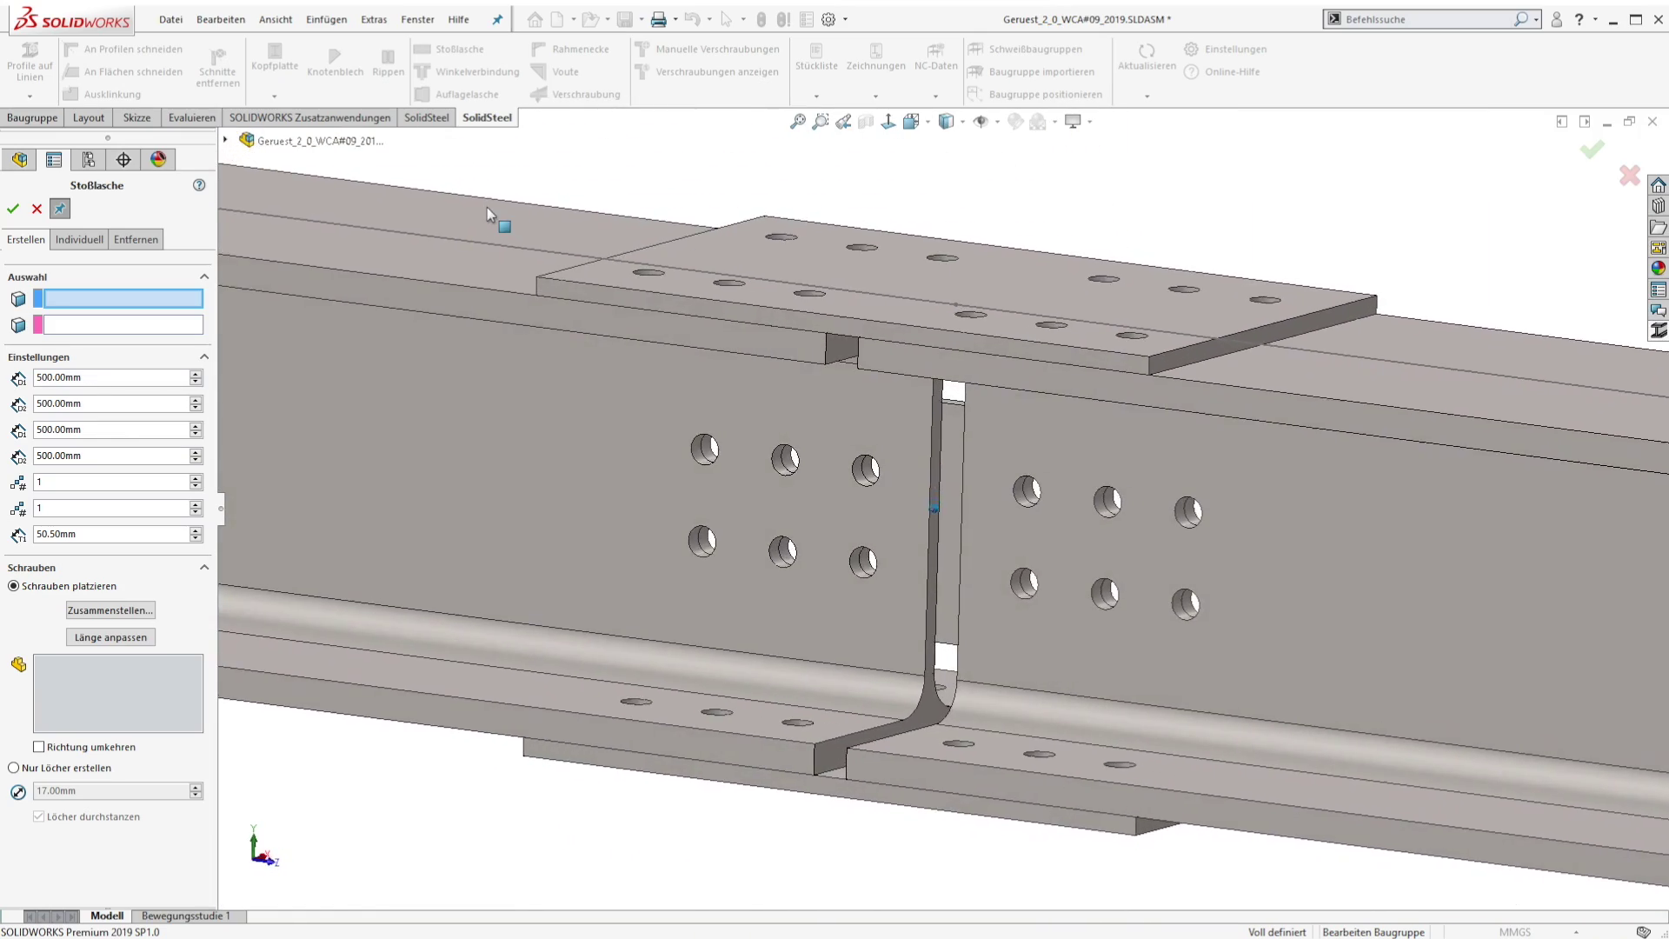
left_click(103, 246)
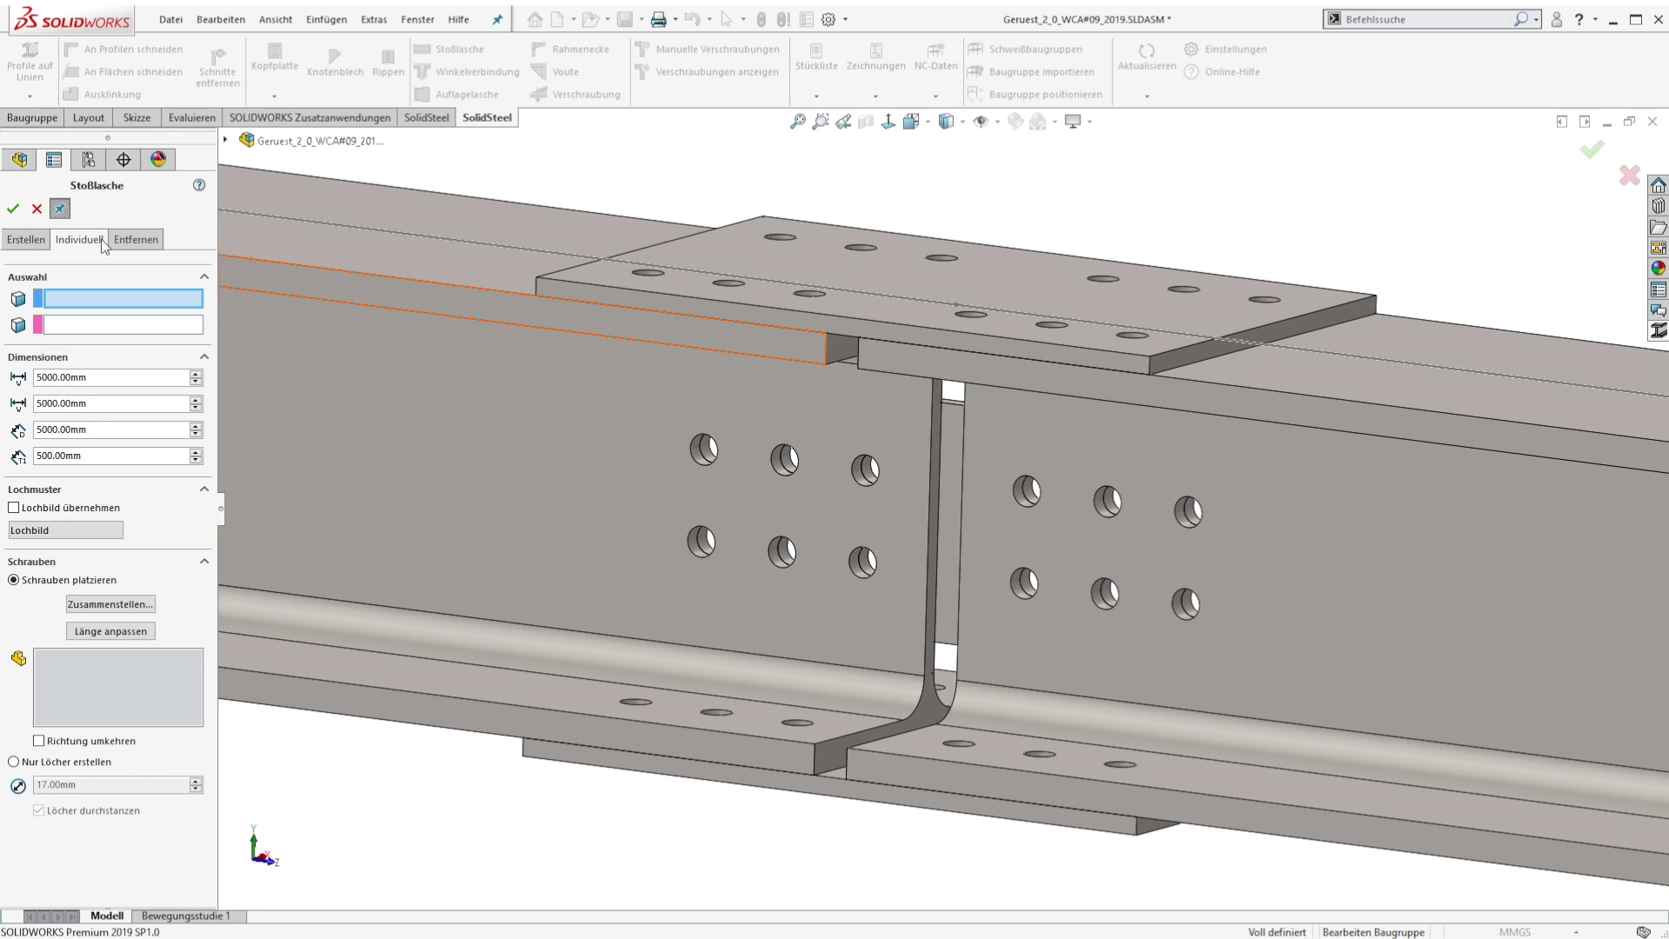
left_click(563, 478)
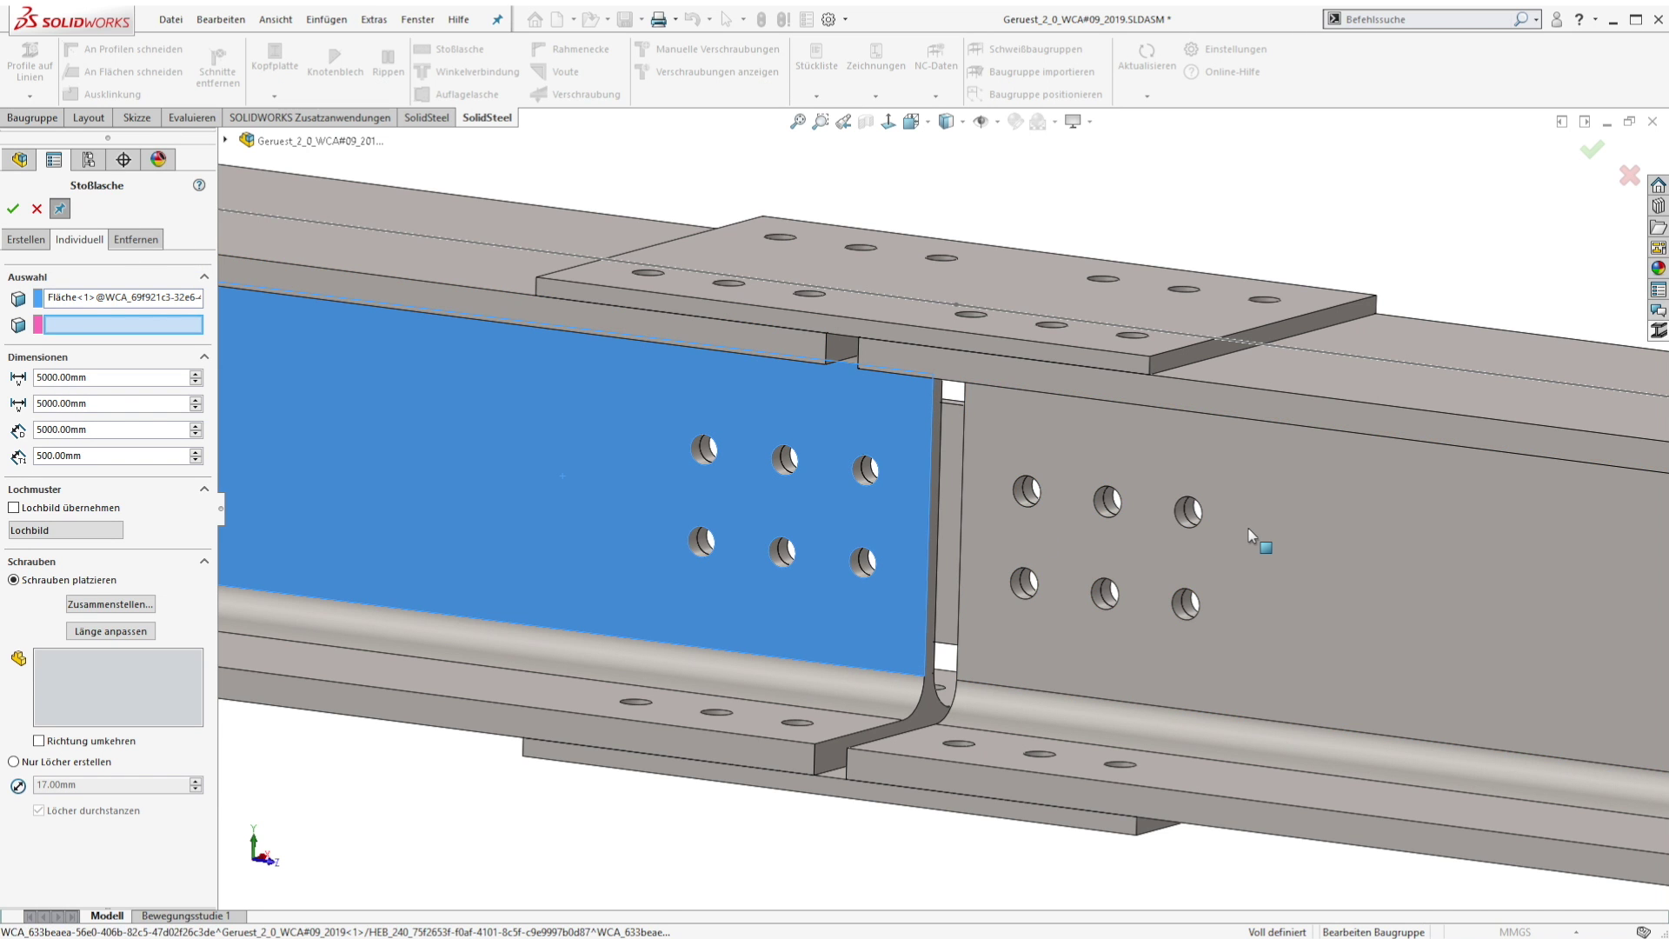
left_click(1249, 536)
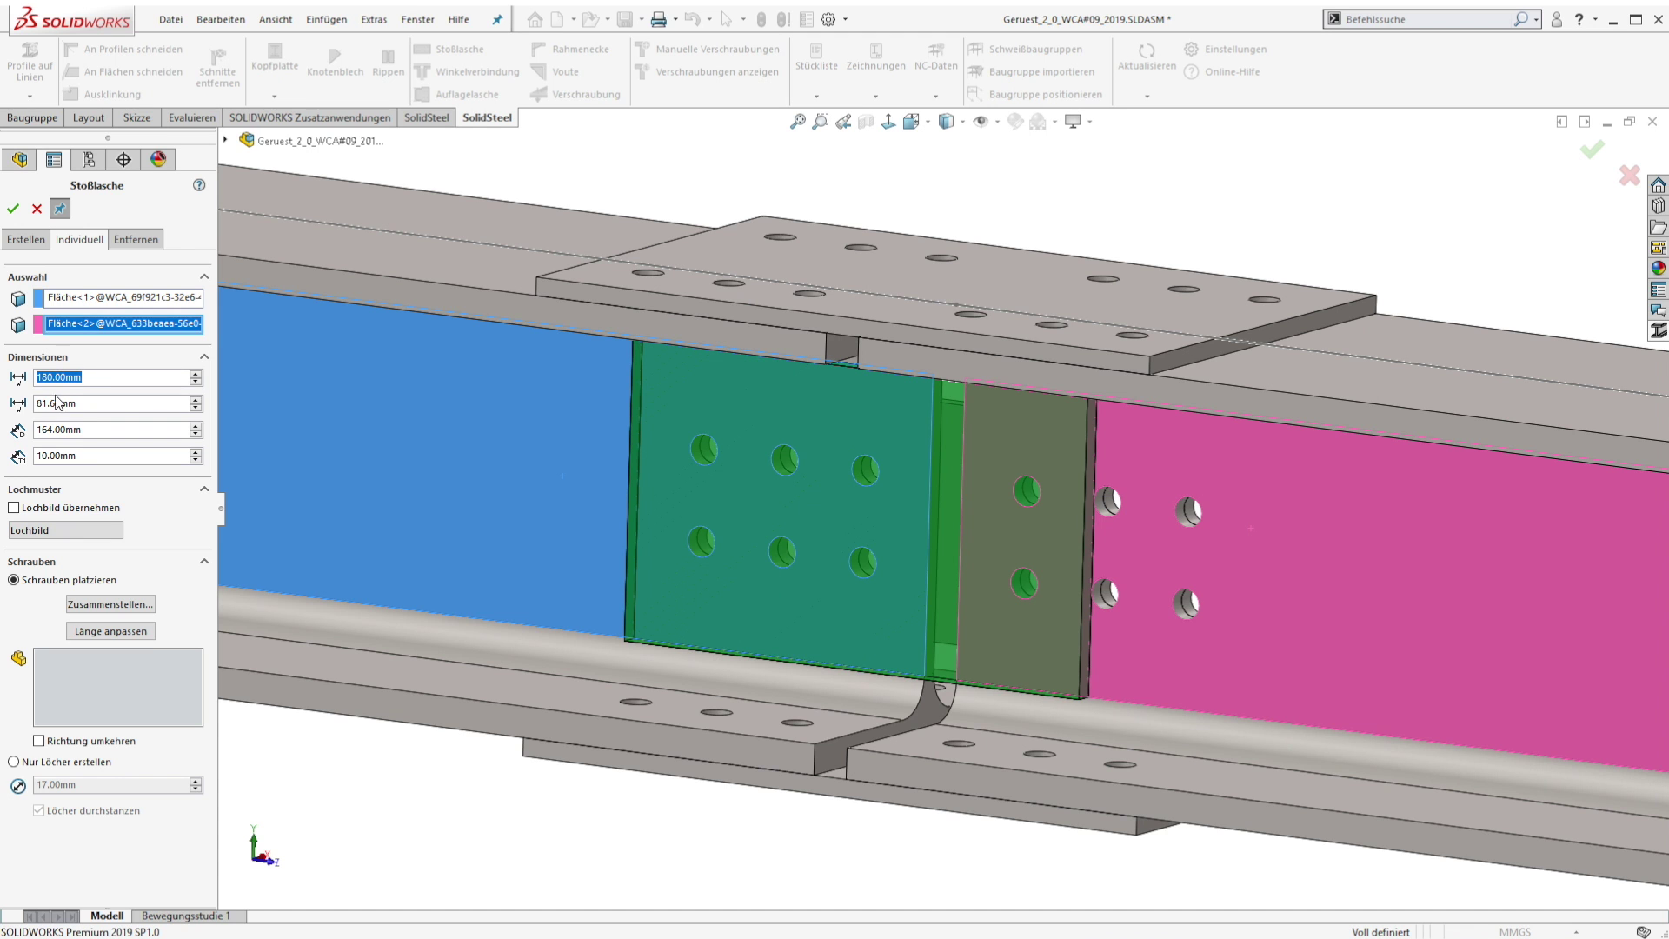
- Set the individual web splice plate's extent on the second beam to 180 mm, reduce its height, and create the plate
left_click(50, 403)
type("180")
key("Return")
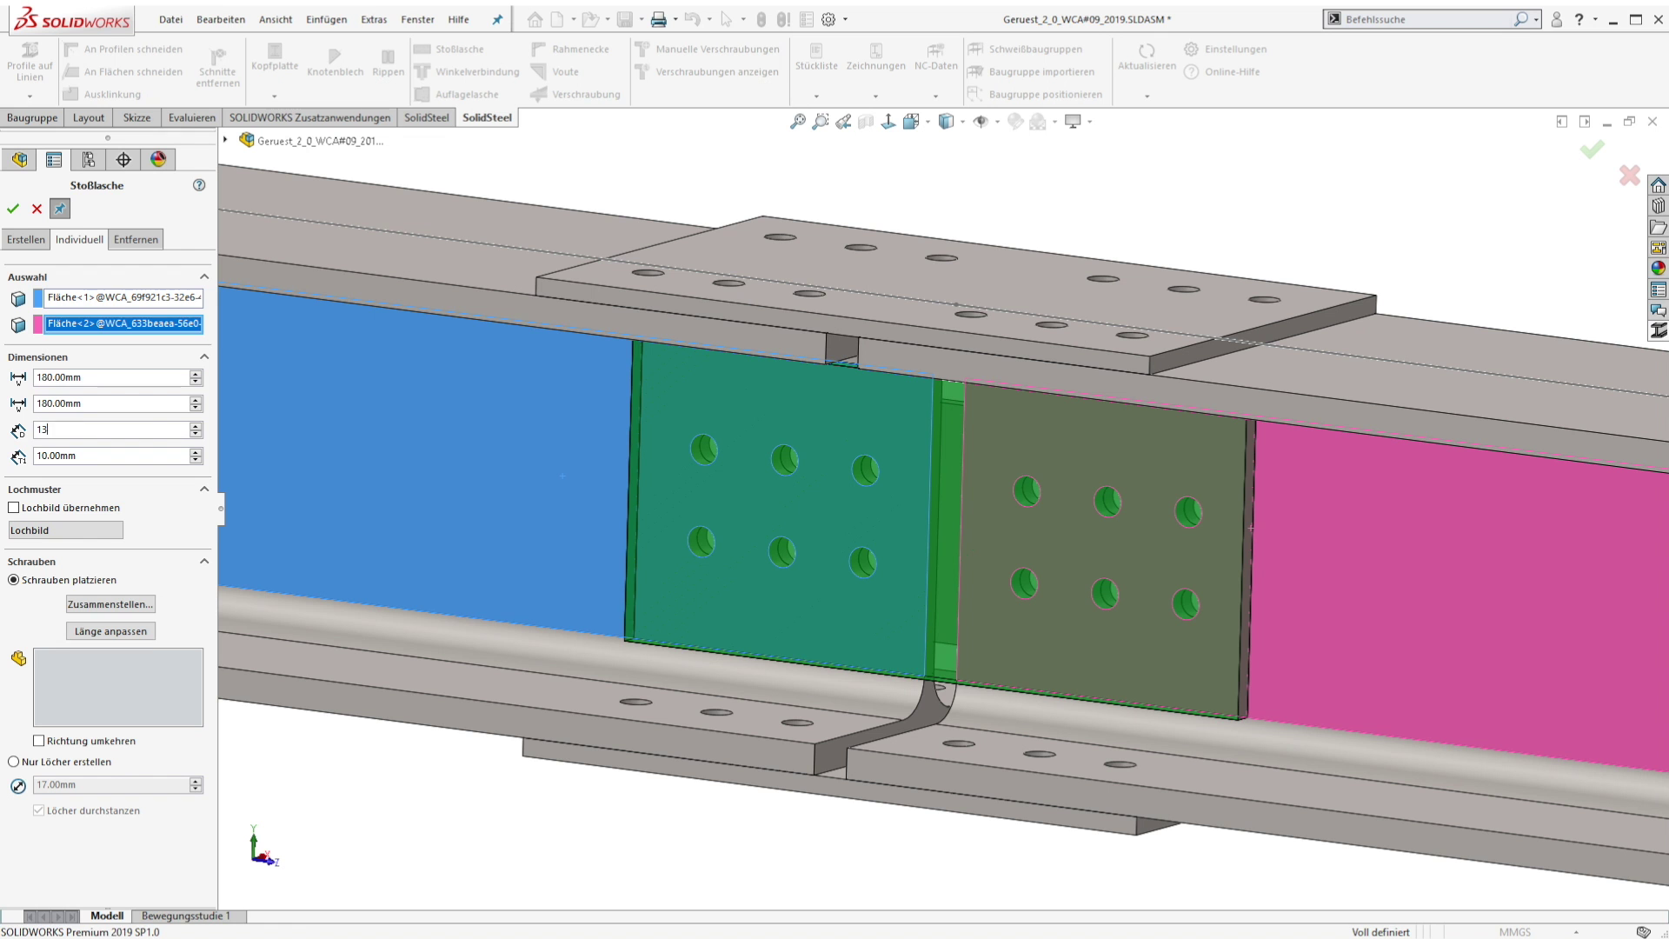
key("Return")
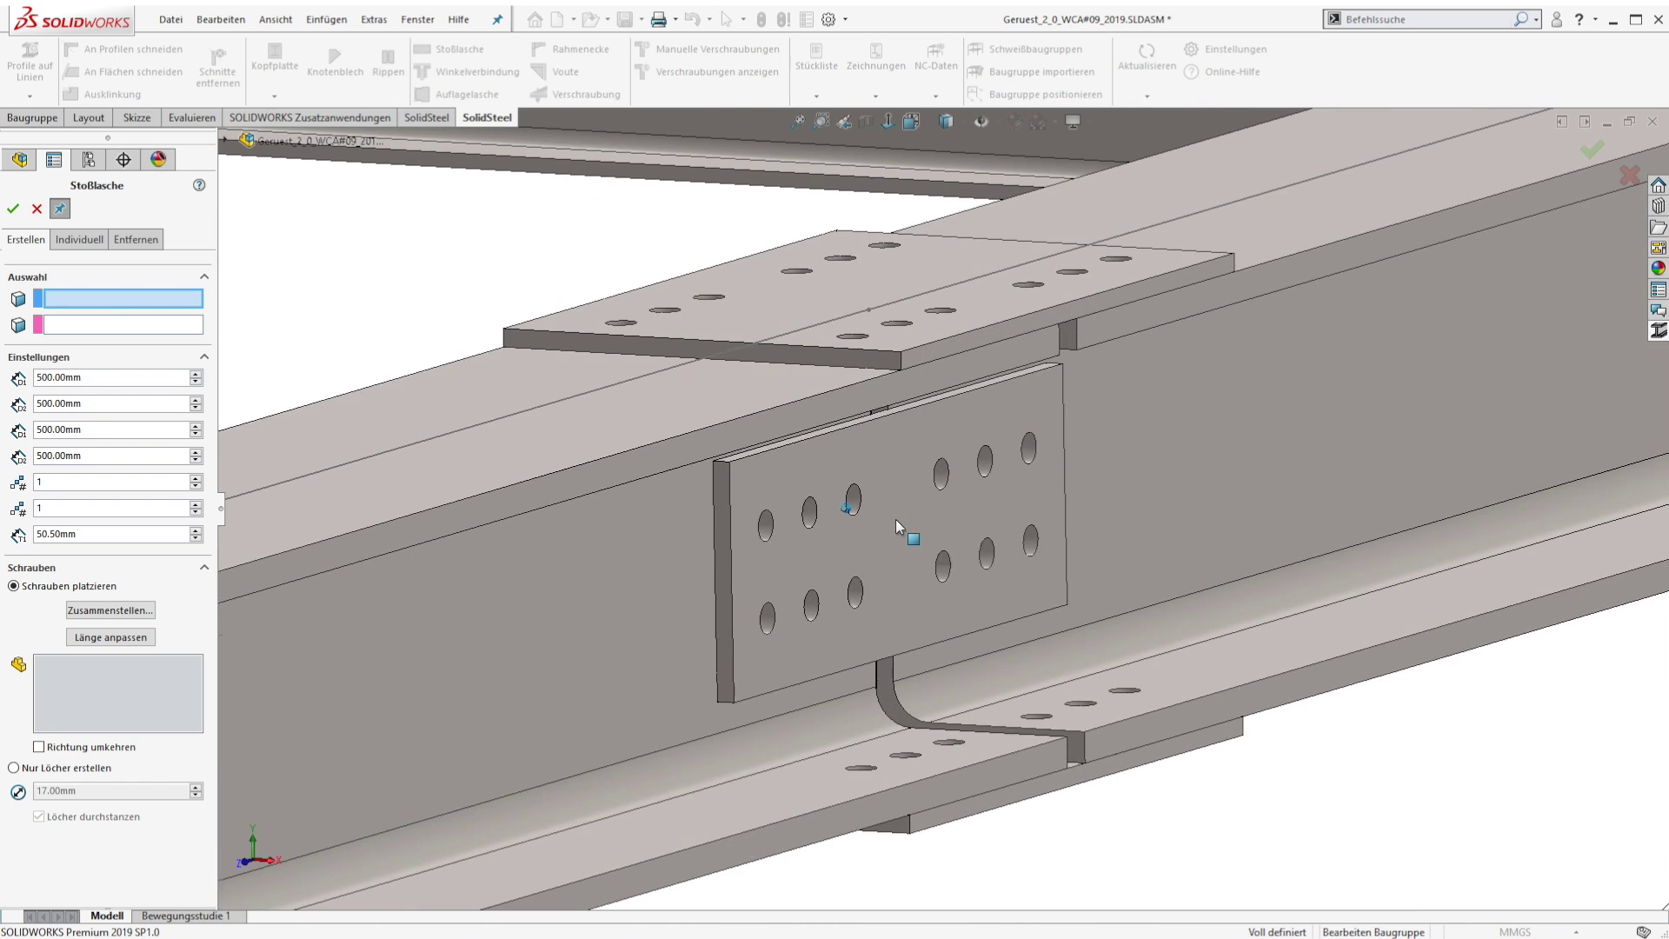
key("Escape")
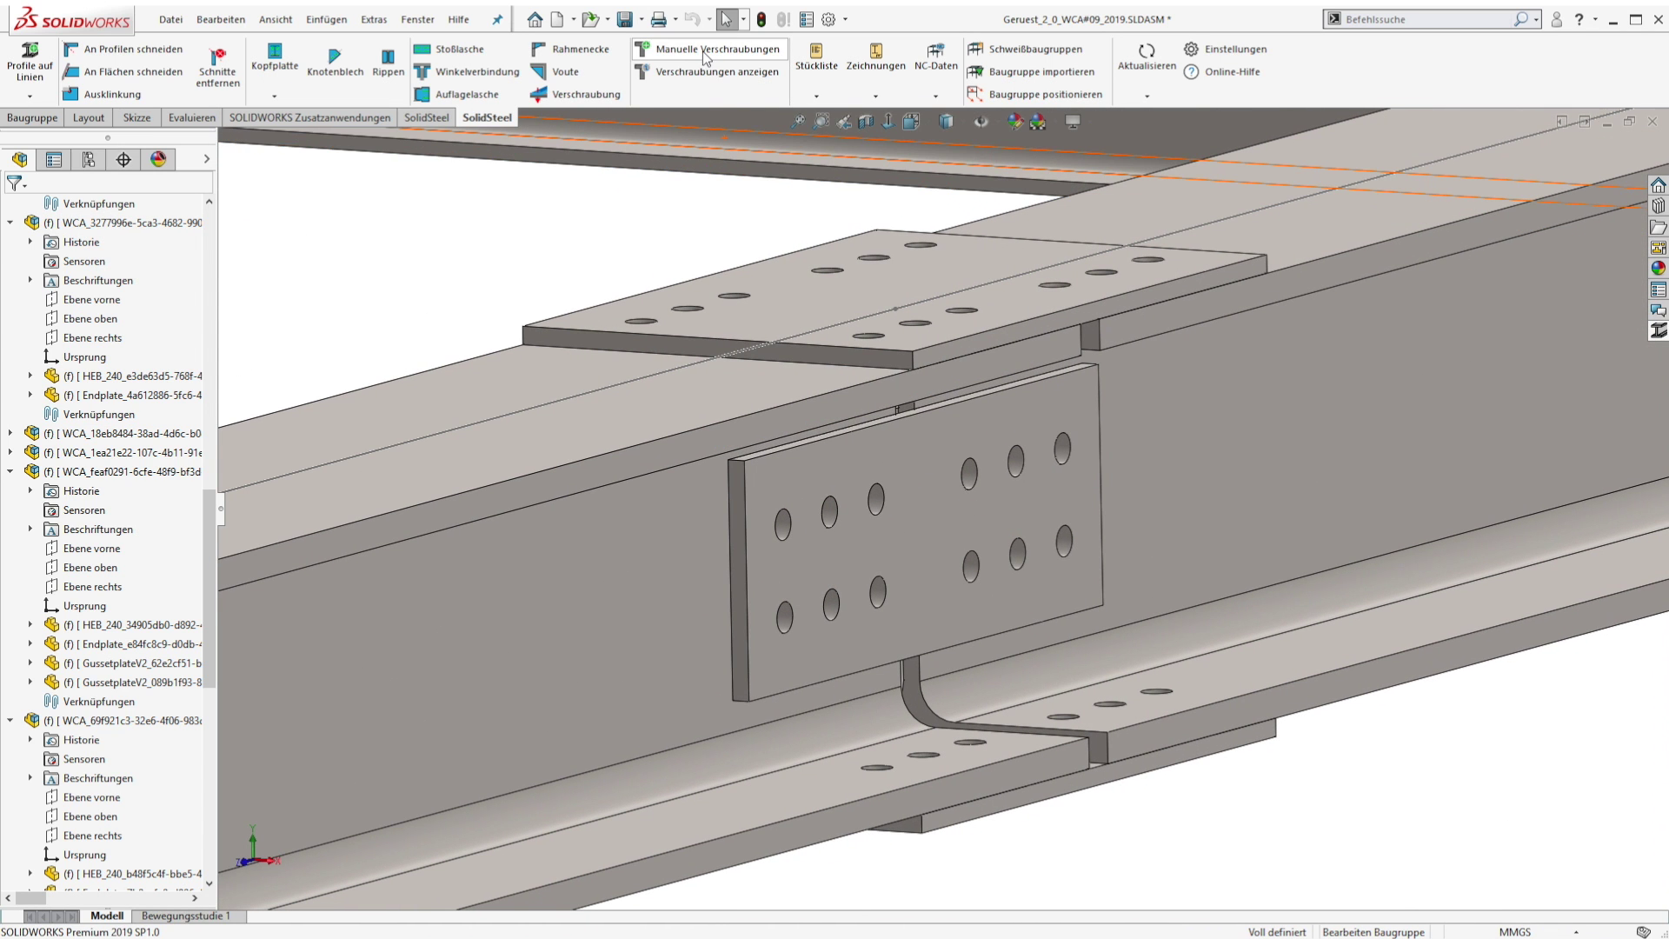
- Start manual bolting and add all hole positions between the outer faces of the two web splice plates by mass selection
left_click(705, 50)
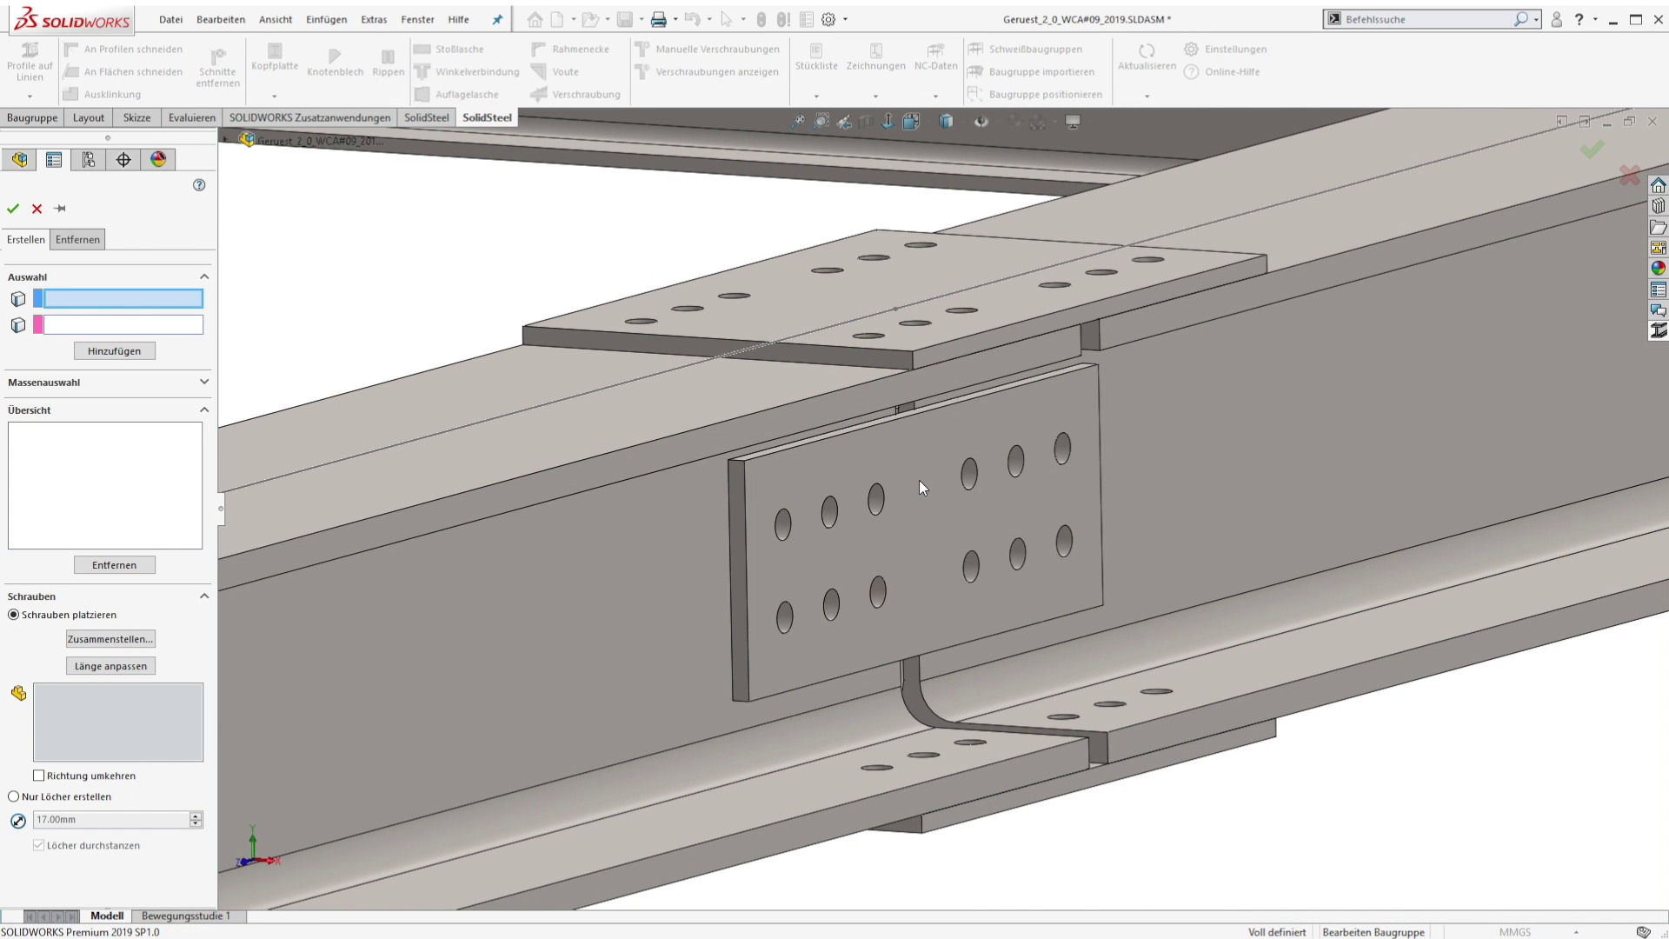
left_click(82, 382)
left_click(906, 472)
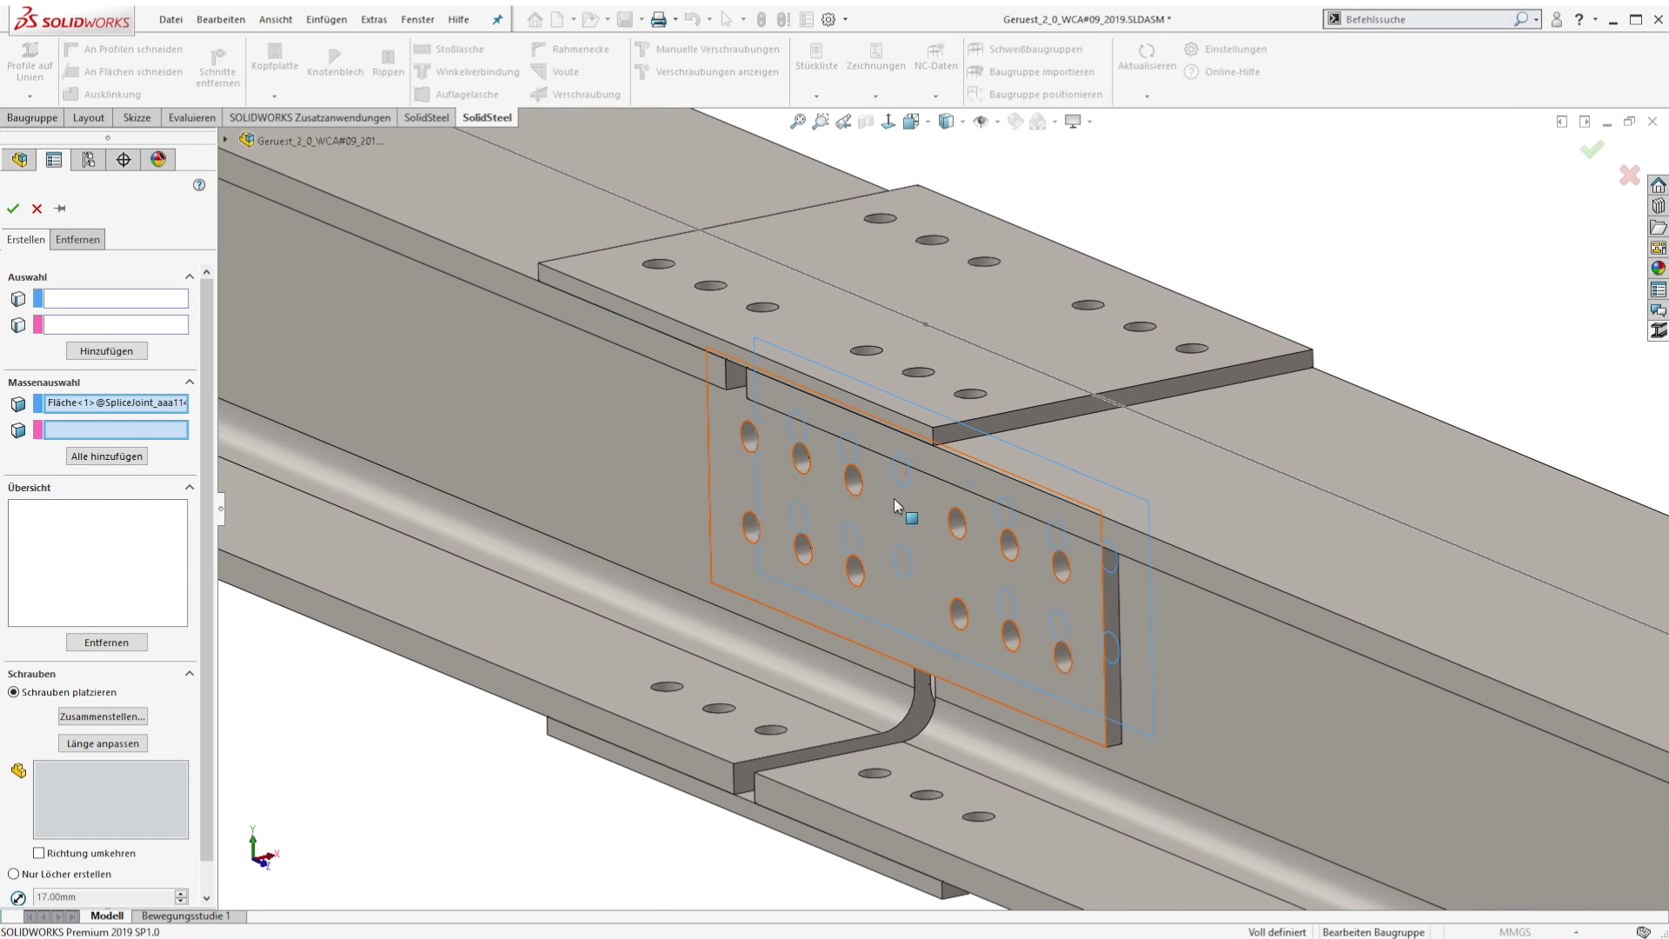
left_click(895, 501)
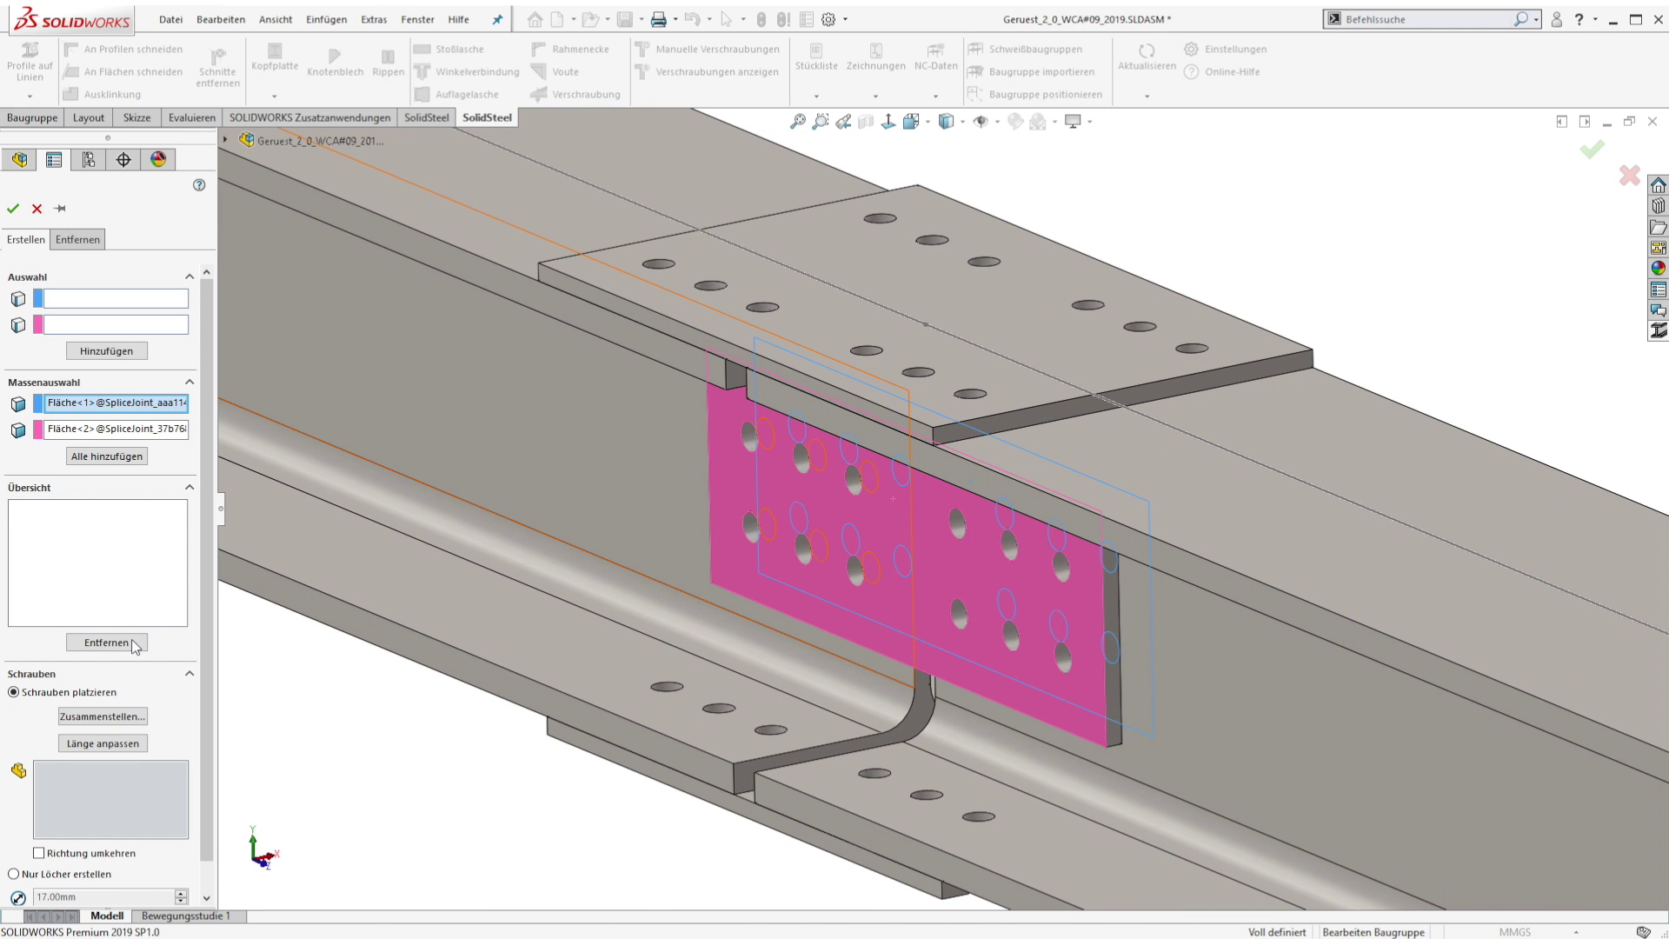
left_click(108, 458)
- Bolt the web splice plates with hexagon EN 14399-4 M16 standard bolt sets, keeping the manual bolting command open
left_click(98, 717)
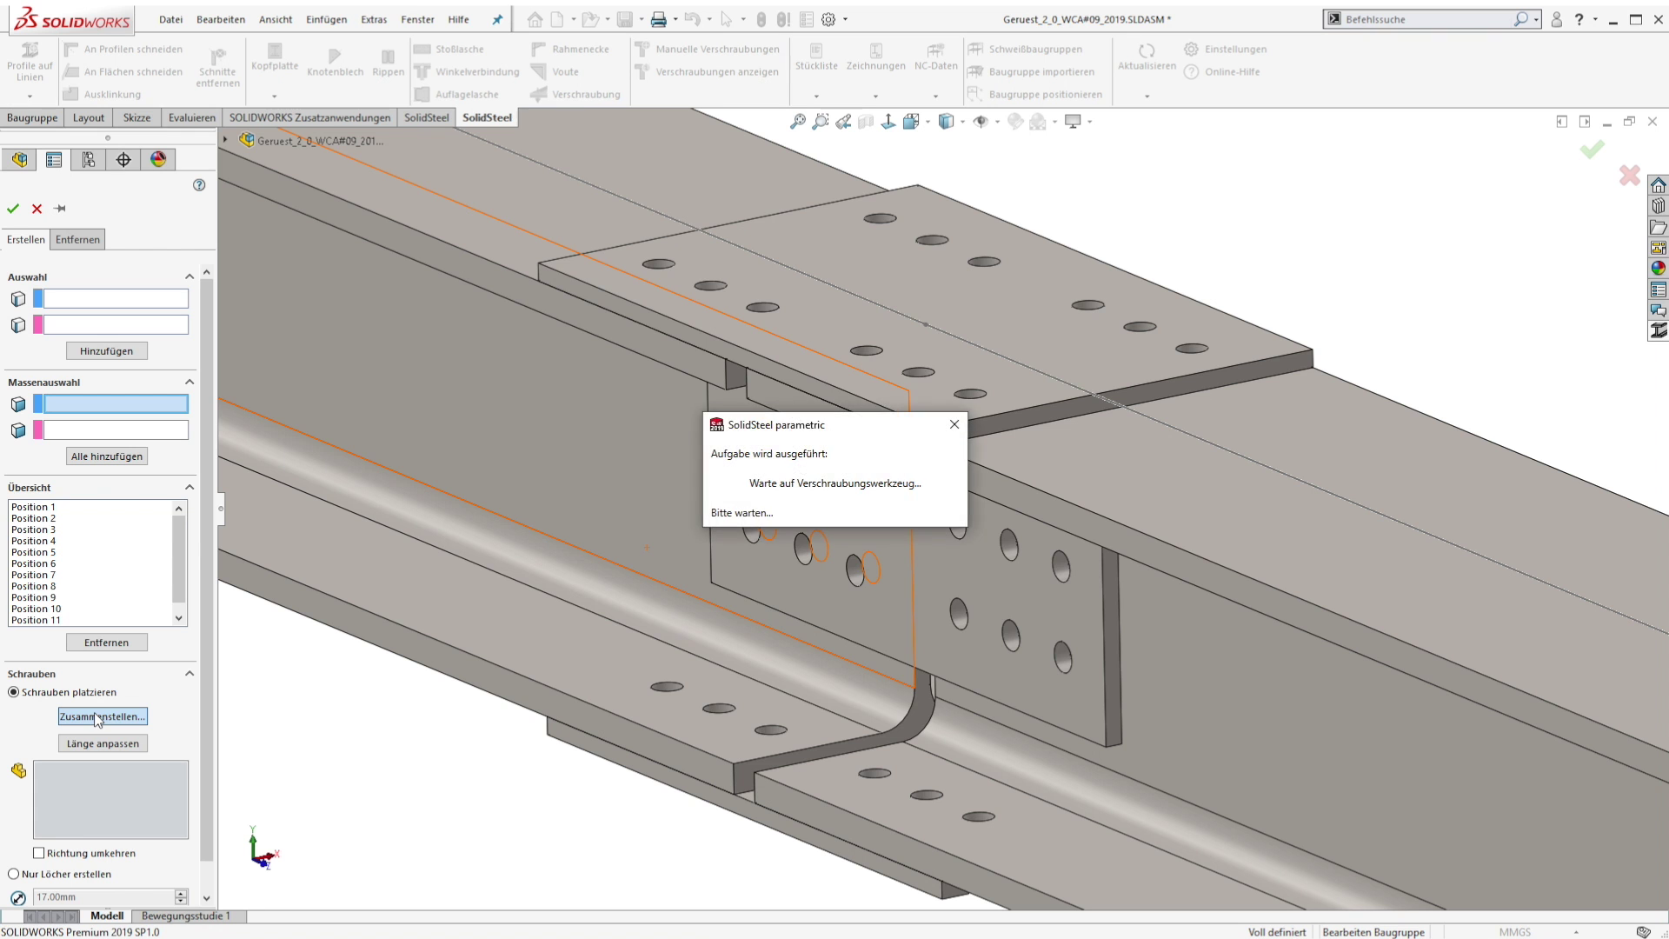
left_click(500, 409)
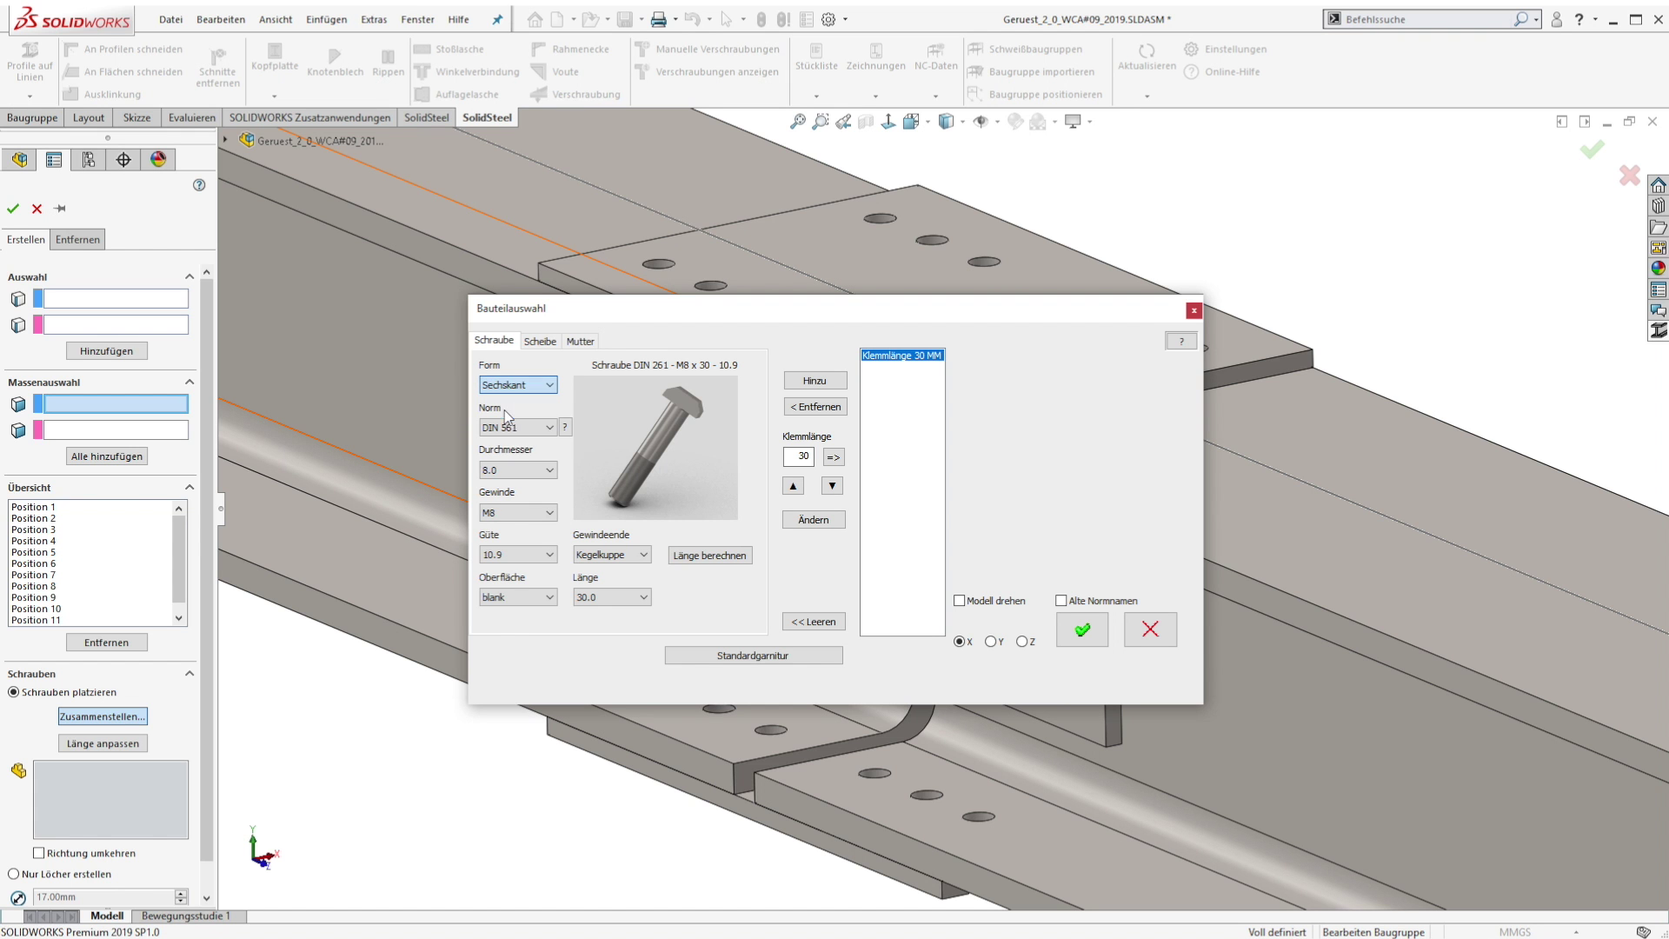
left_click(517, 427)
left_click(517, 461)
left_click(518, 469)
left_click(508, 502)
left_click(808, 383)
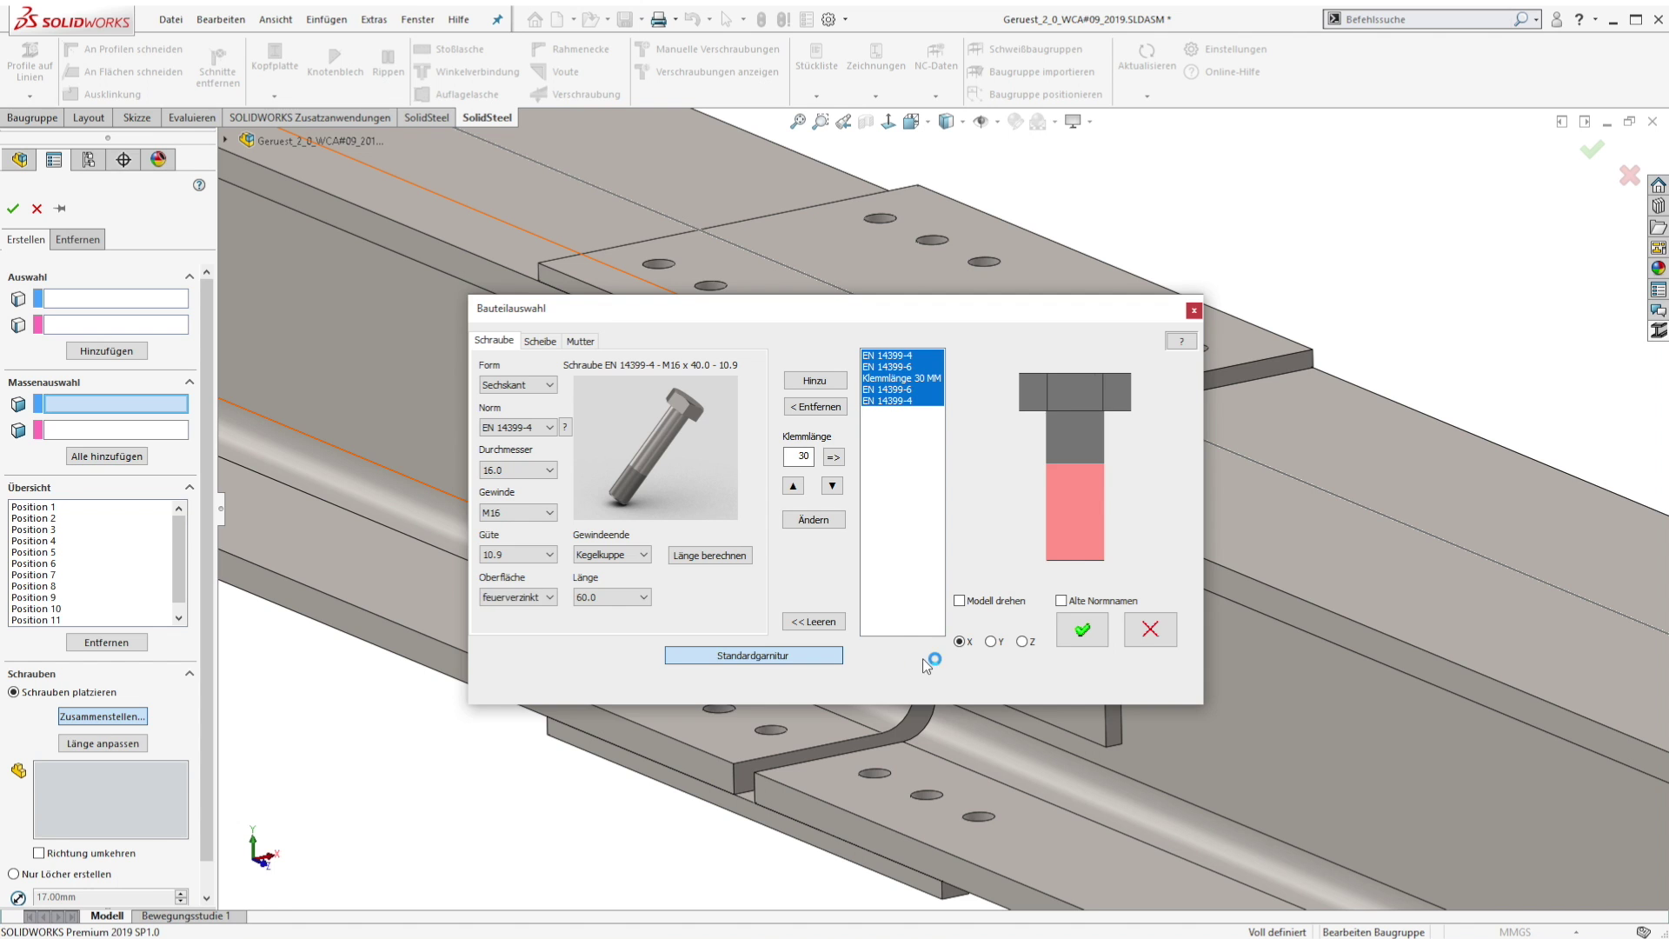
left_click(1078, 631)
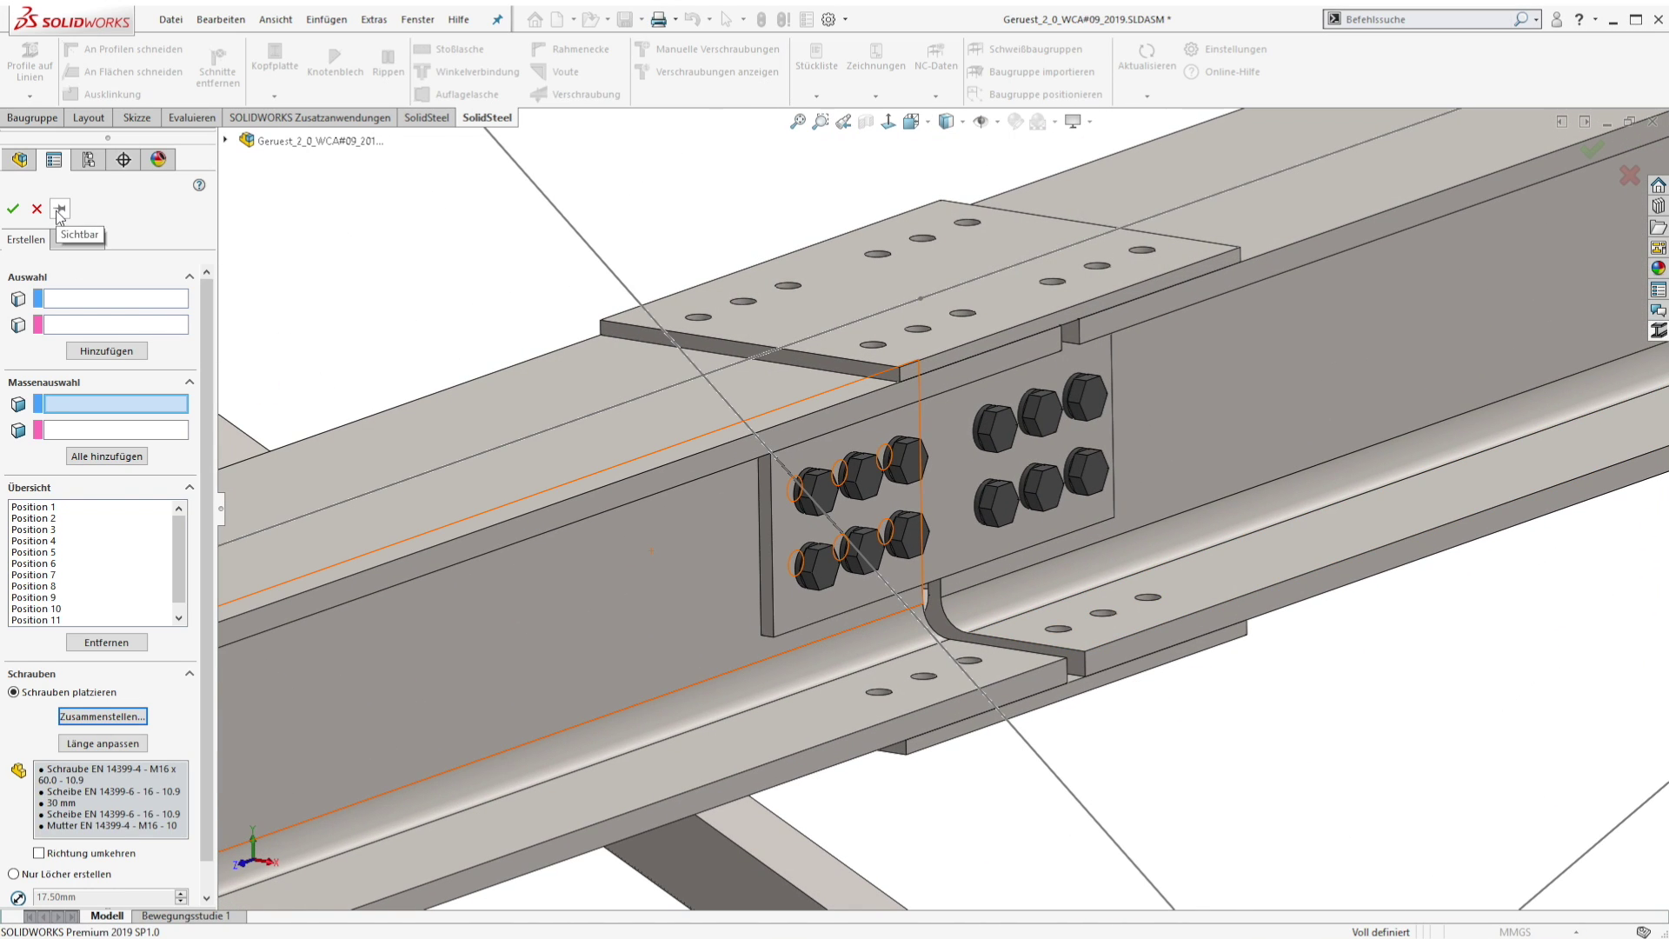
left_click(14, 212)
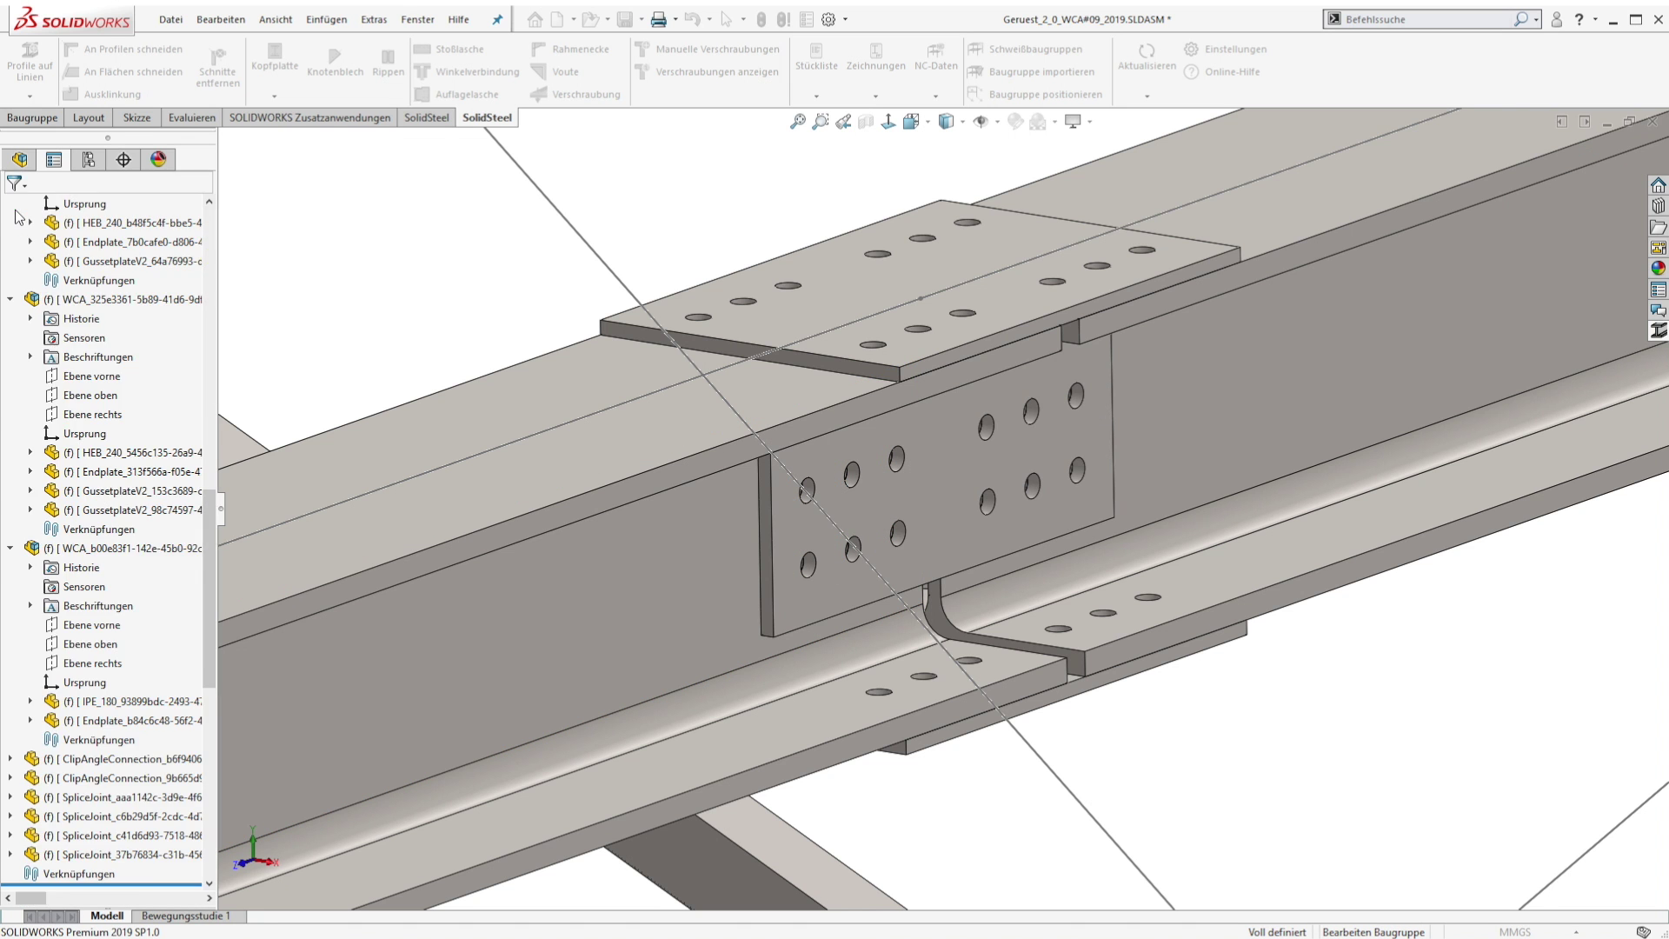
- Add the top splice plate's bolt positions on one side of the web, pairing its top face with both beams' flange undersides
middle_click_drag(376, 259, 842, 306)
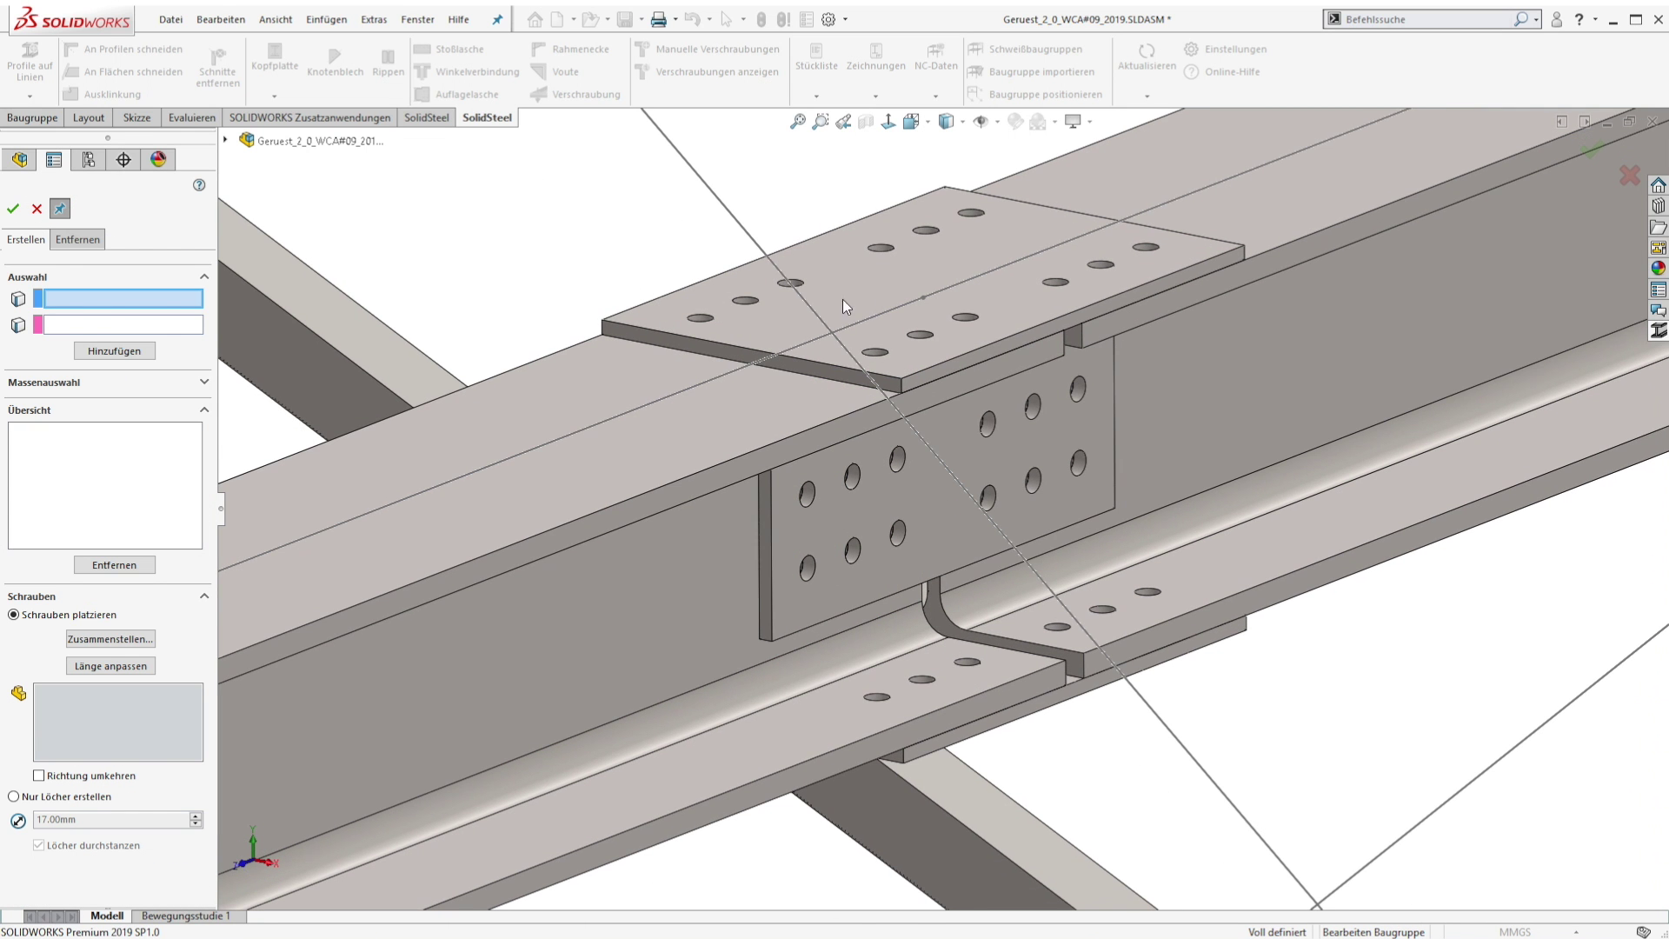
left_click(96, 383)
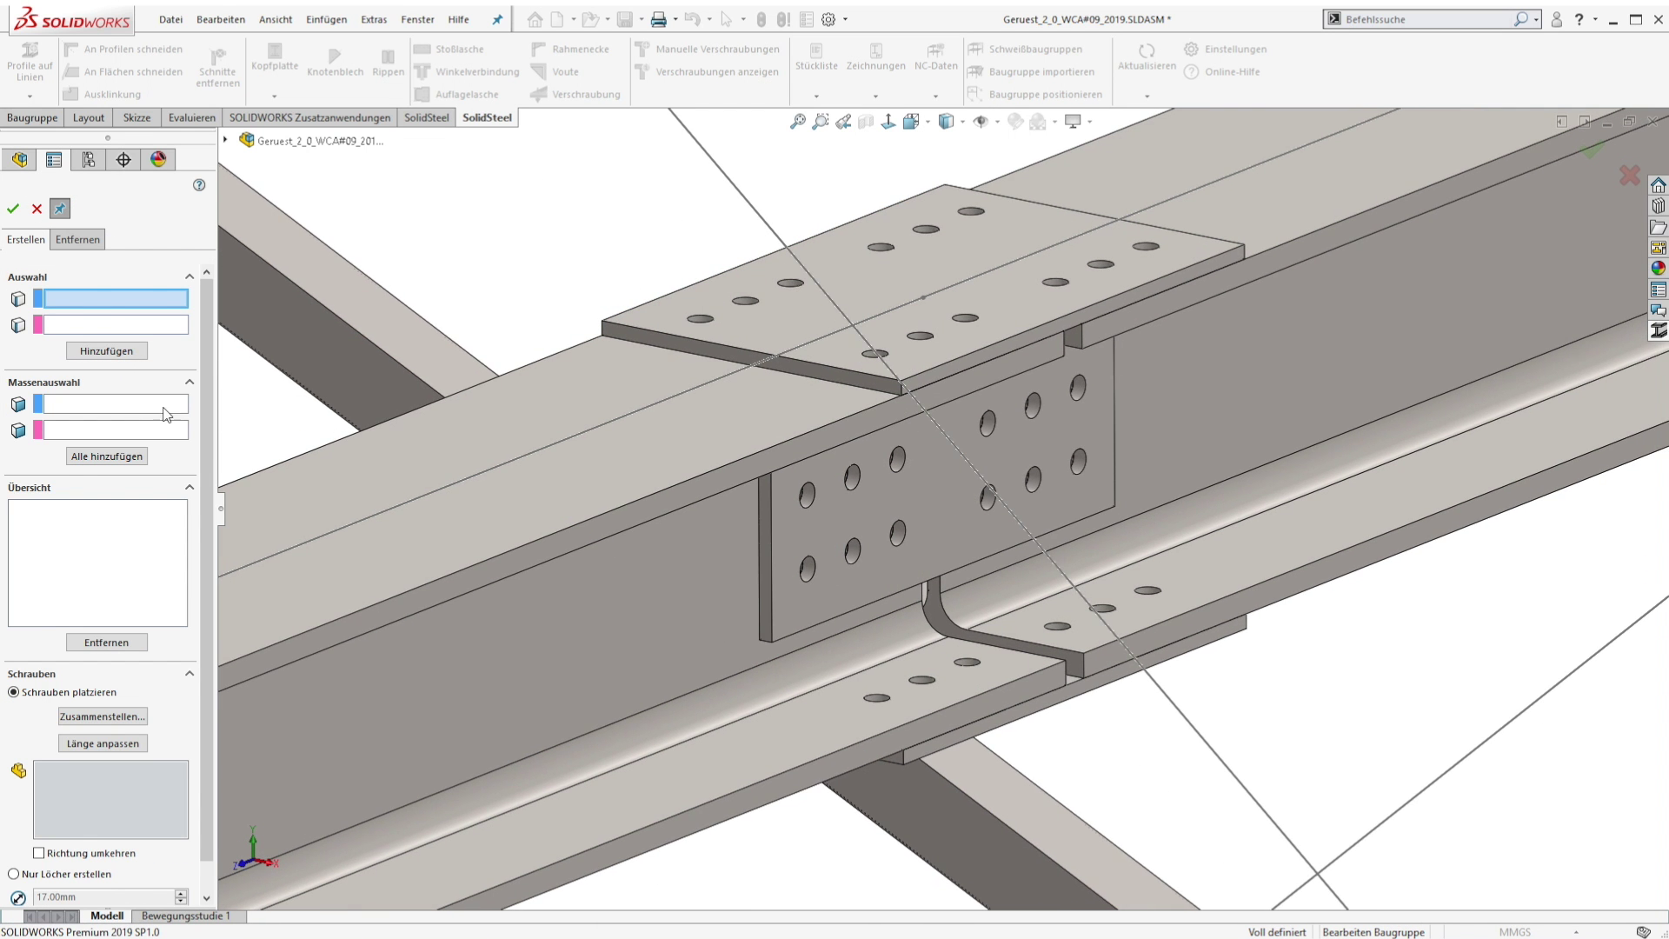
left_click(66, 406)
left_click(796, 317)
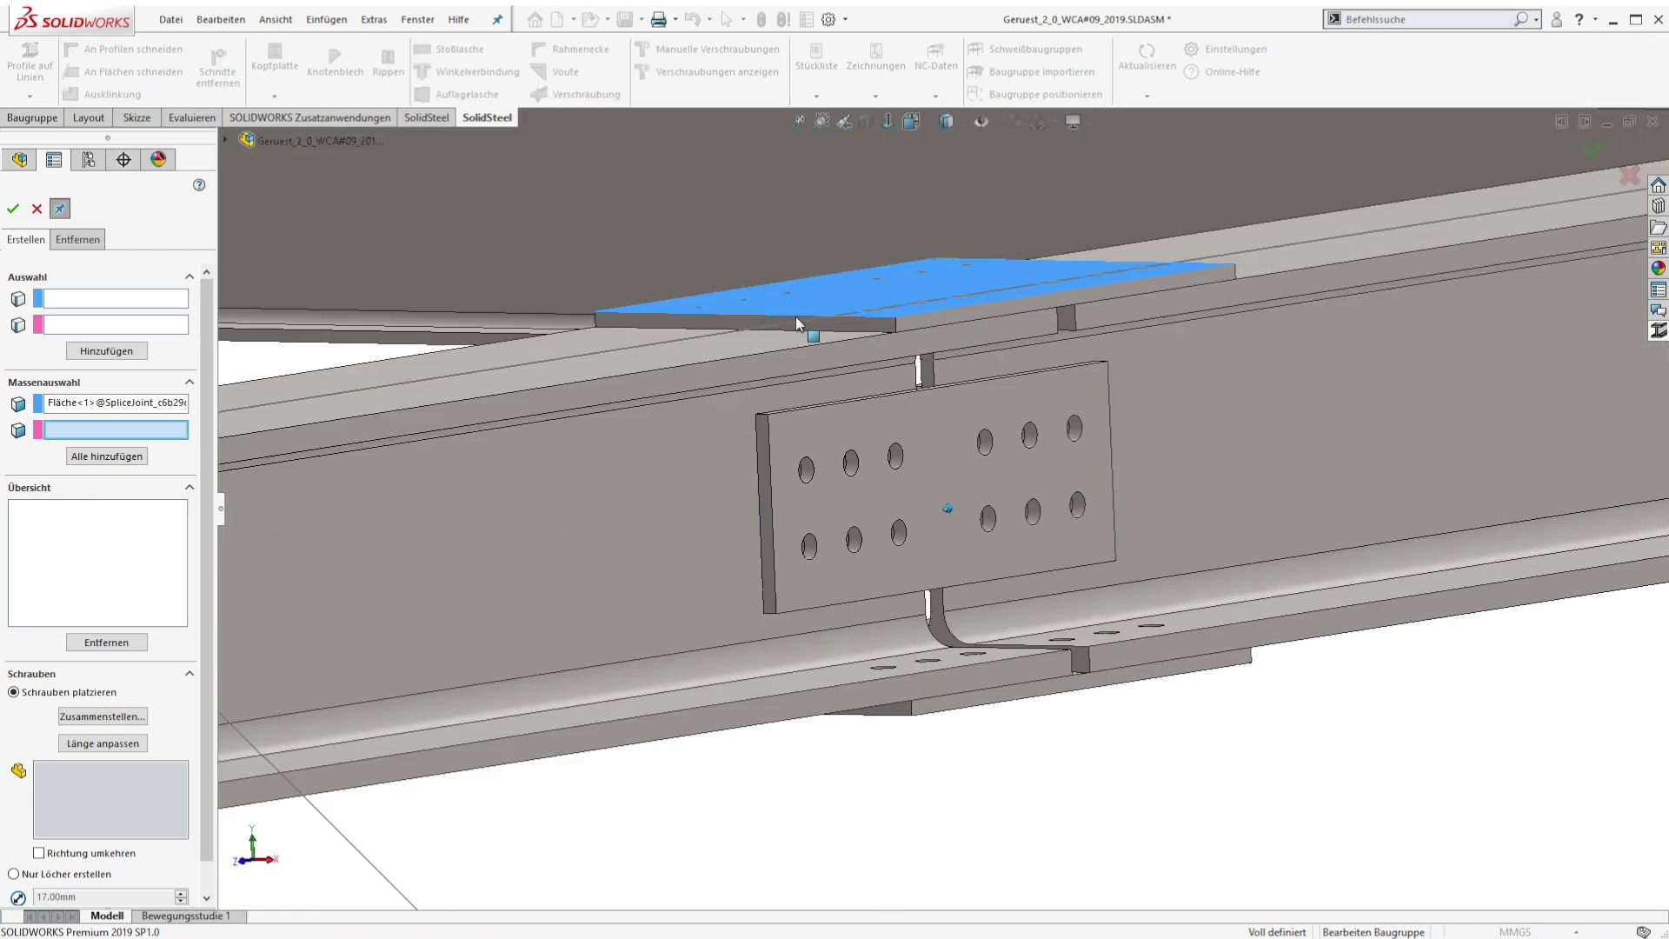
left_click(849, 304)
left_click(107, 456)
middle_click_drag(418, 472, 1215, 538)
left_click(1062, 261)
left_click(1215, 537)
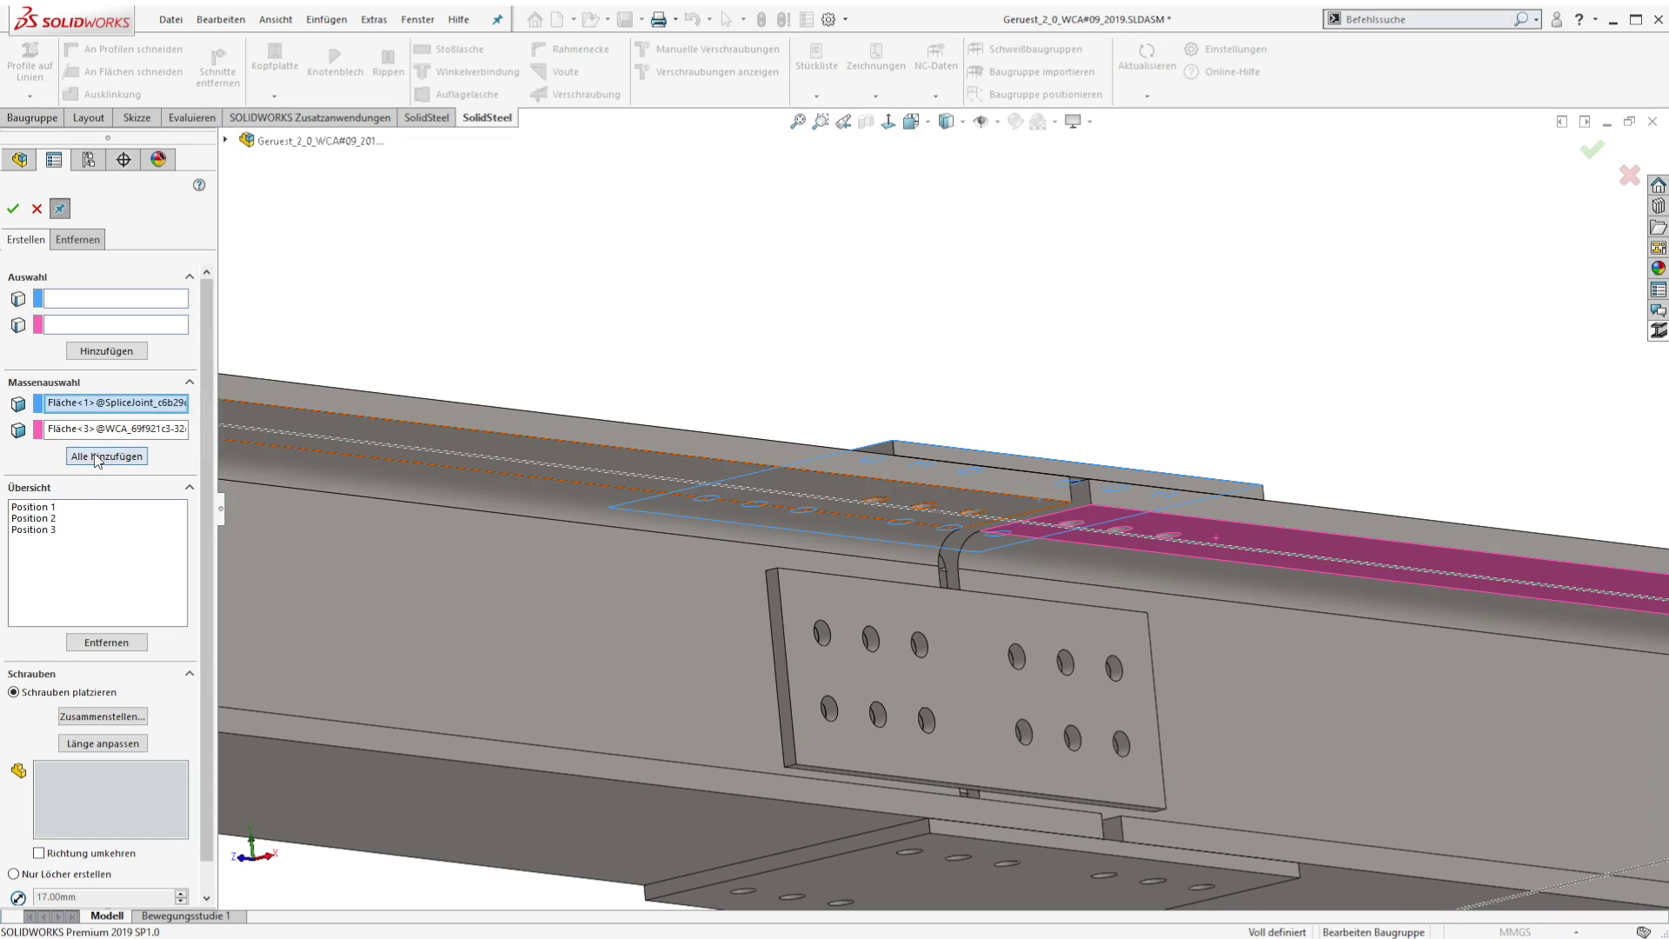
left_click(107, 455)
- Add the top splice plate's remaining bolt positions against both beams' top flange undersides on the other side of the web
middle_click_drag(858, 373, 644, 367)
left_click(644, 368)
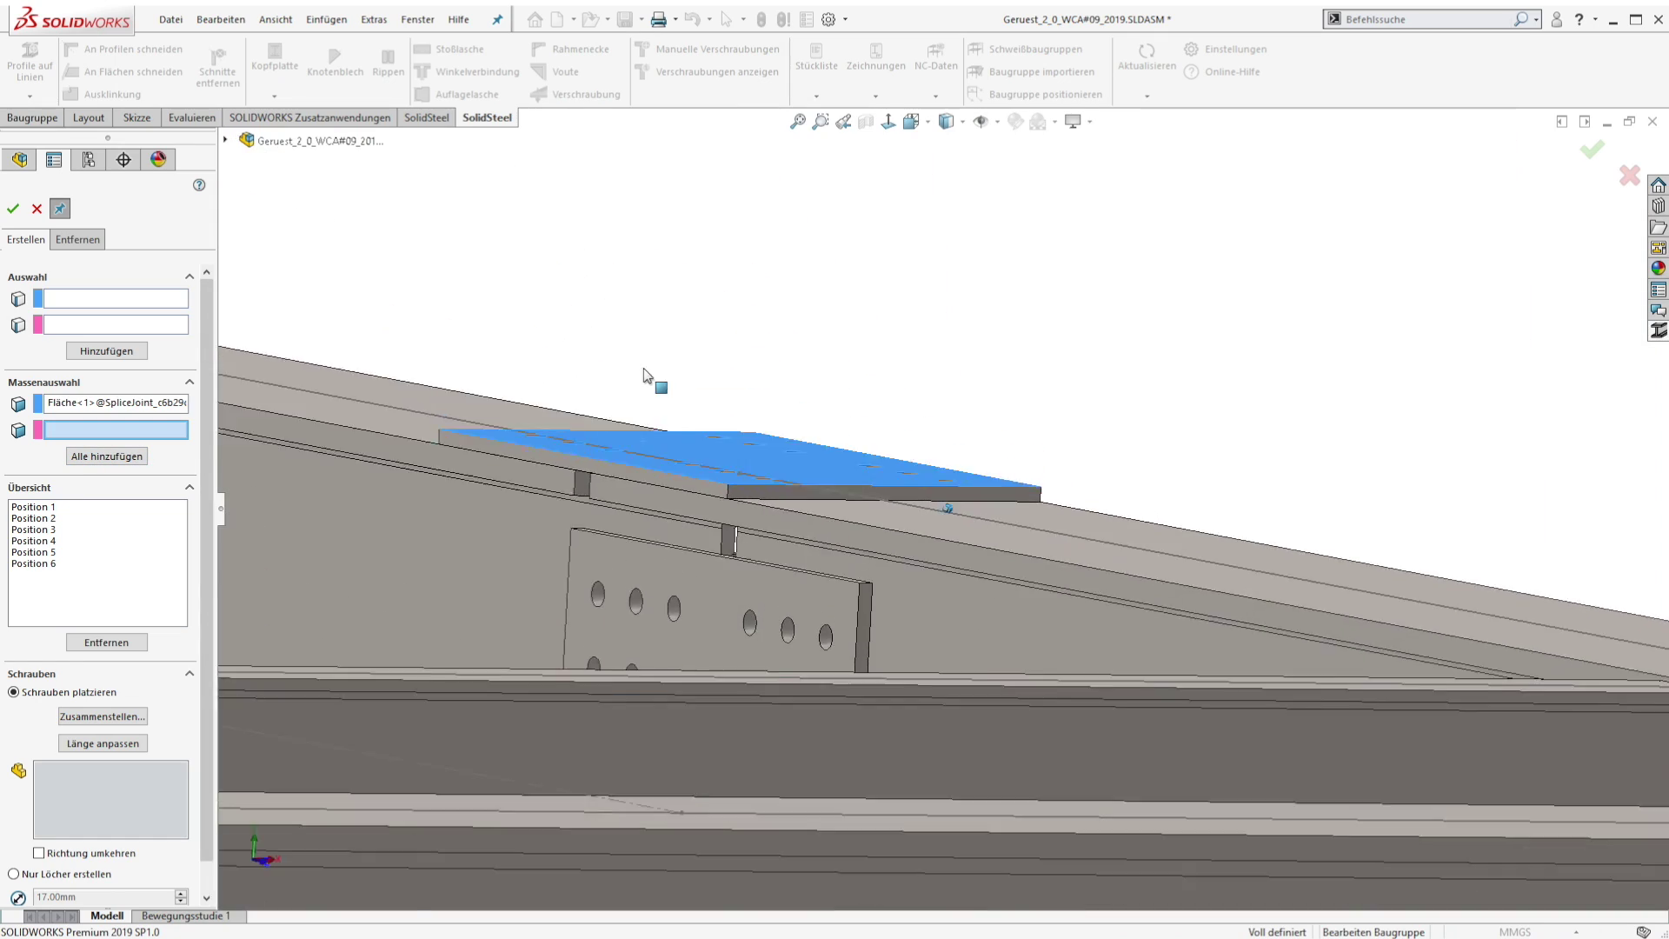
left_click(749, 592)
left_click(107, 455)
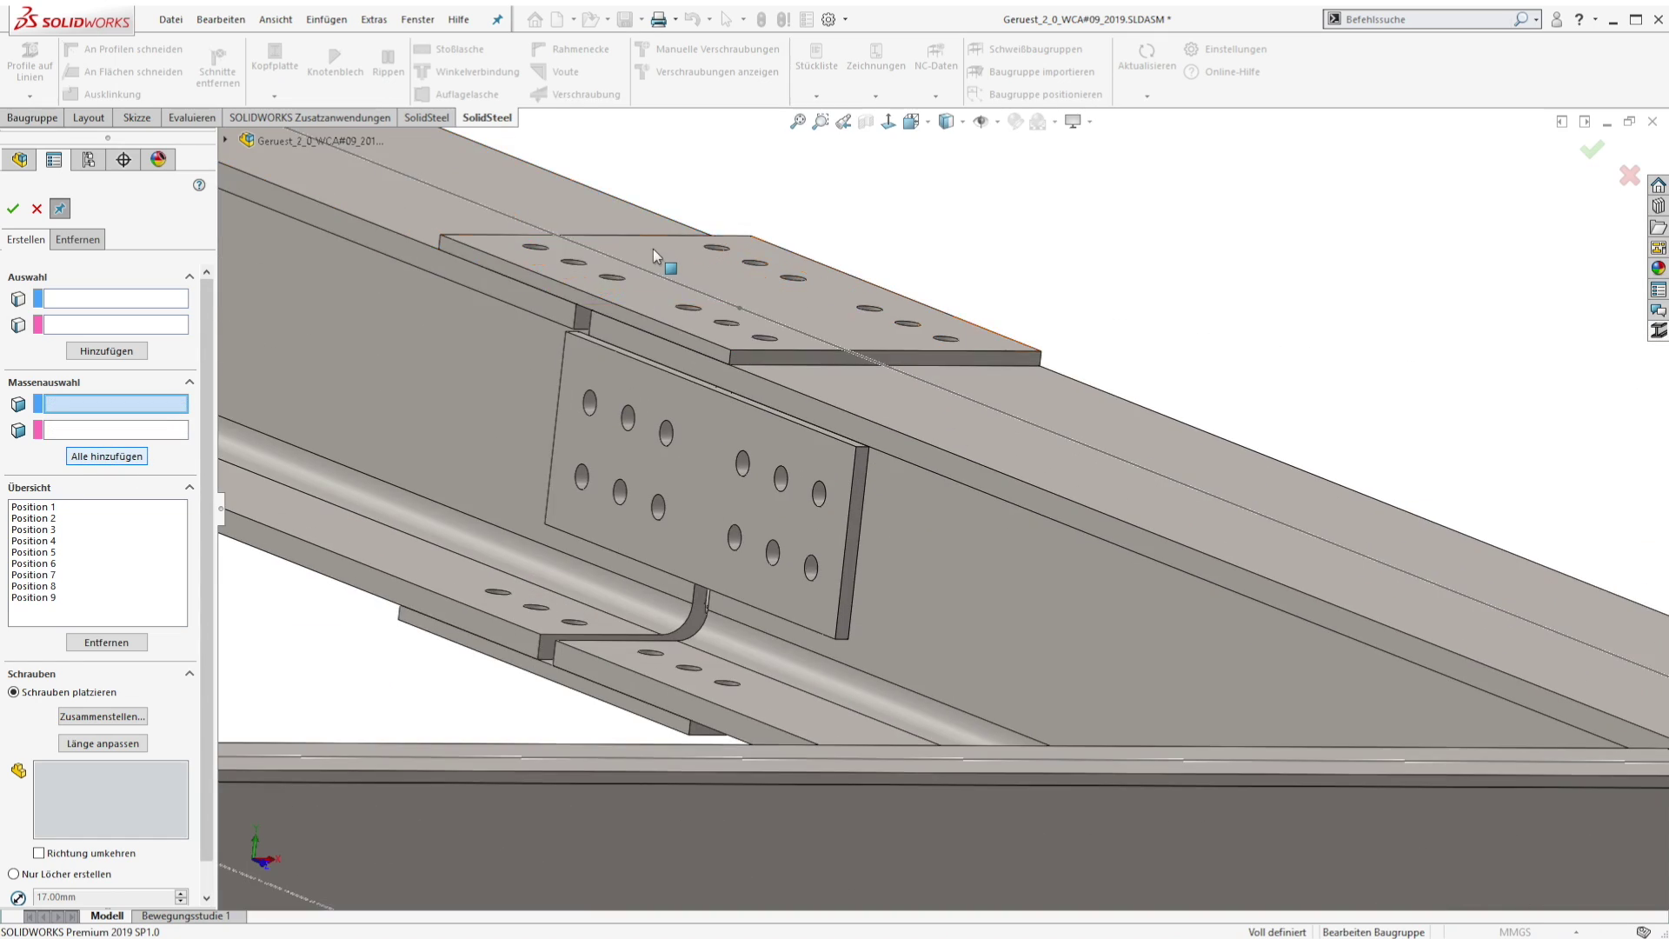
left_click(654, 249)
left_click(452, 595)
left_click(98, 461)
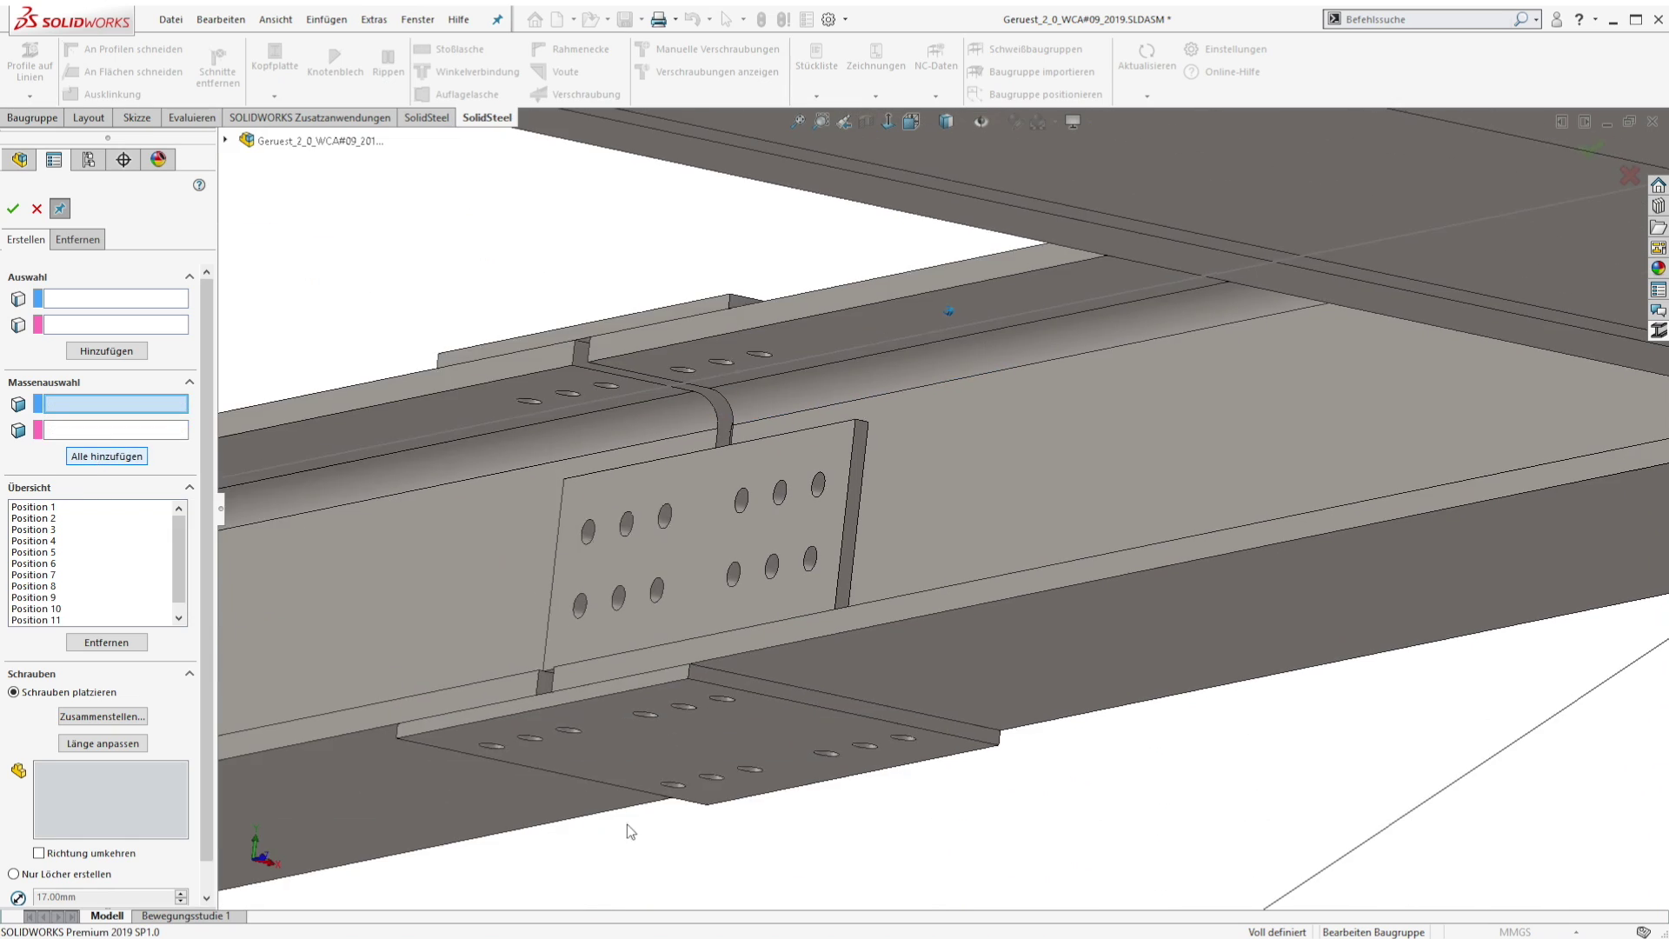
- Add the bottom splice plate's bolt positions on the same web side, pairing its underside with both beams' bottom flange upper faces
left_click(643, 744)
left_click(550, 574)
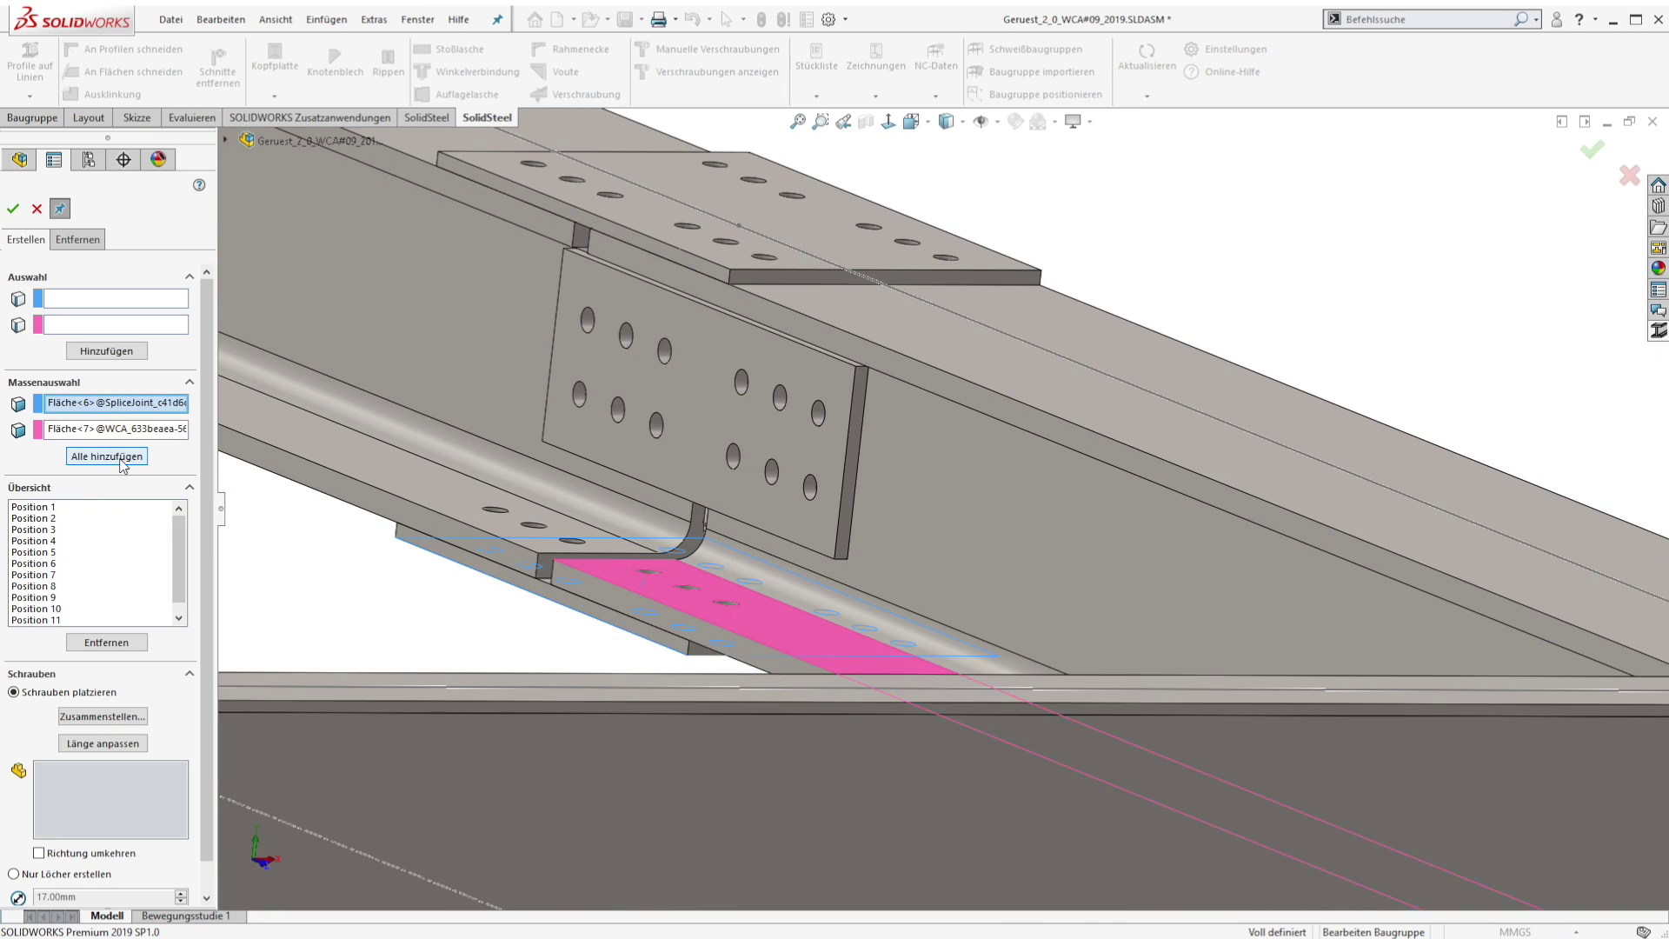
left_click(107, 456)
left_click(824, 836)
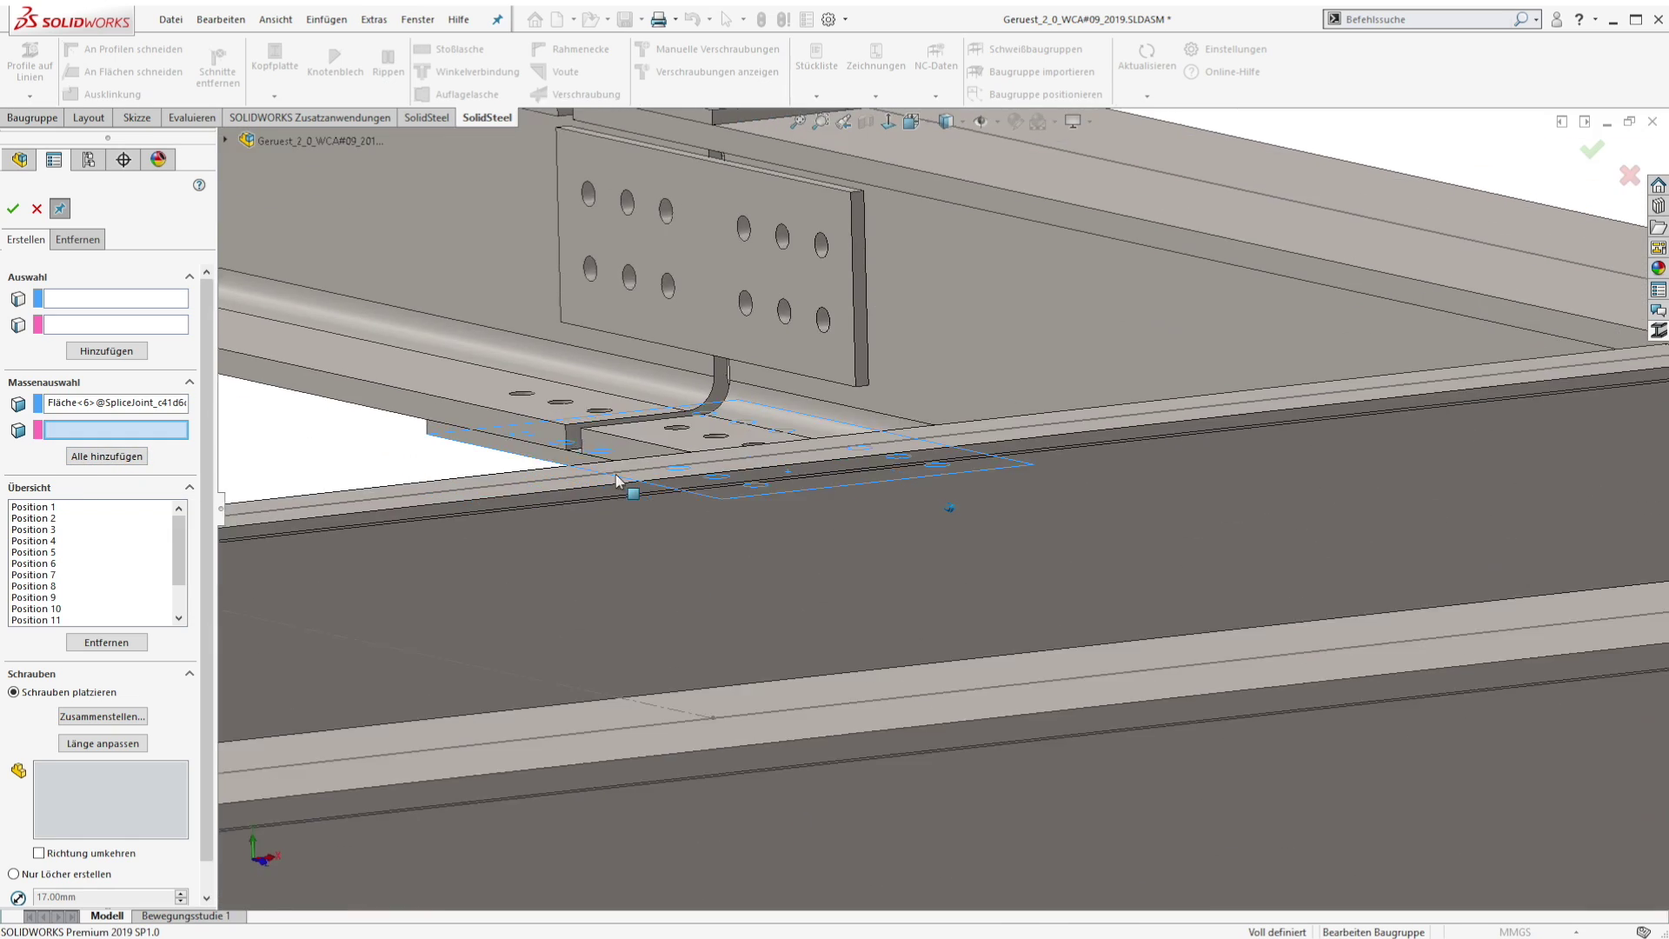
left_click(478, 361)
left_click(107, 455)
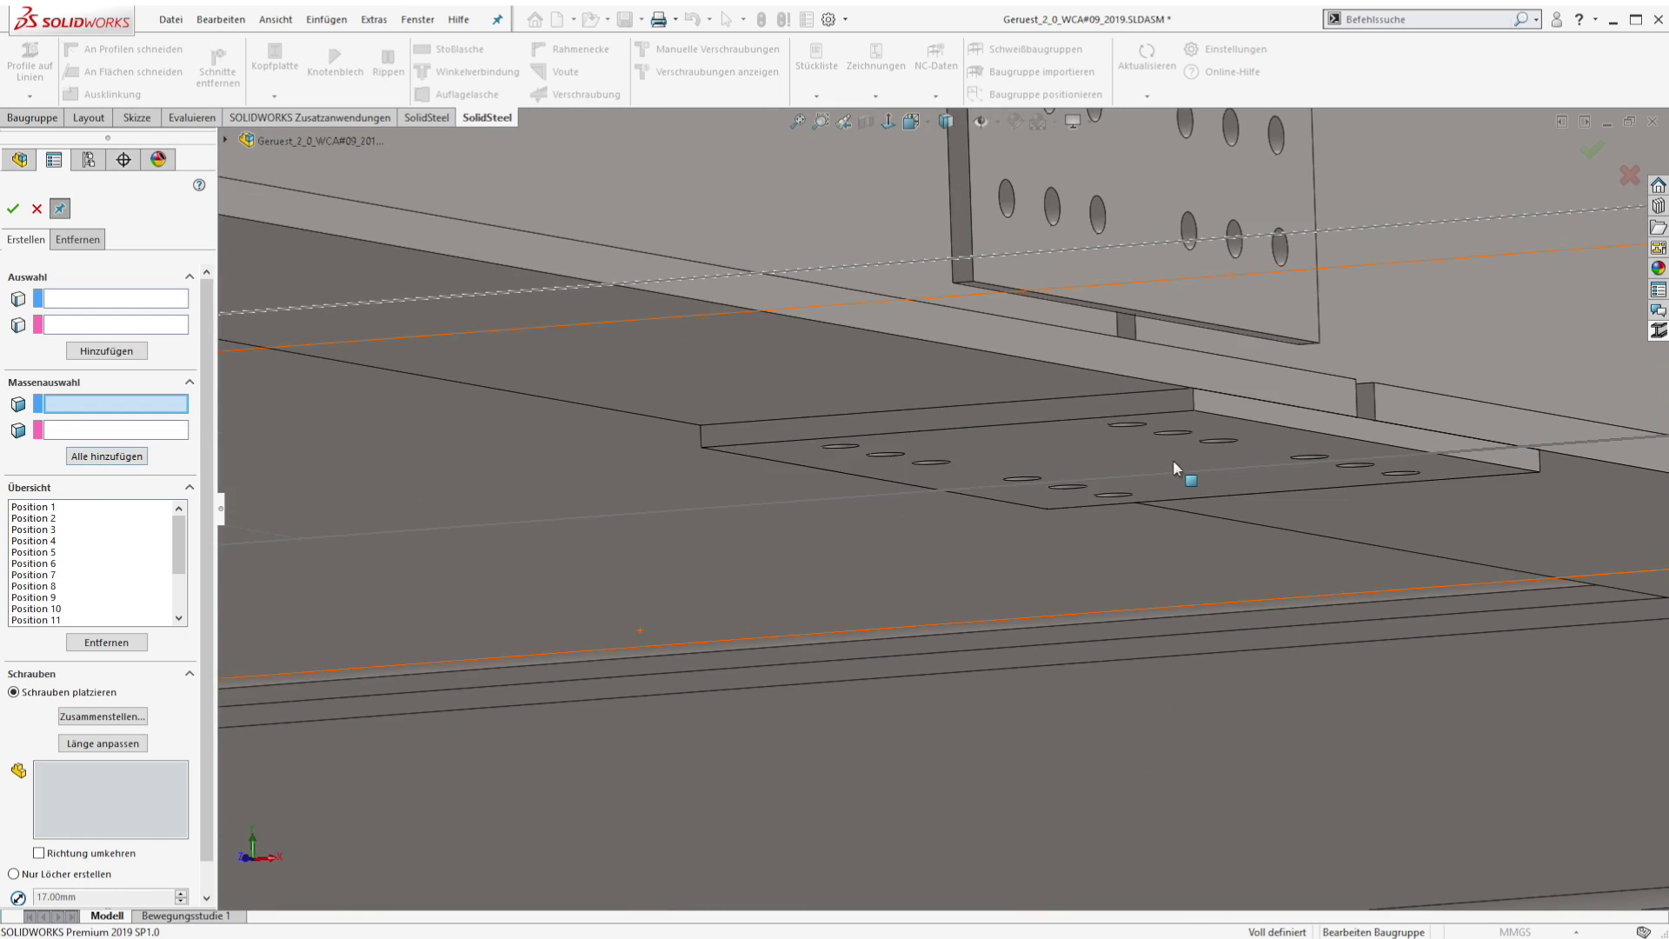
- Add the bottom splice plate's remaining bolt positions against both beams' bottom flange upper faces on the opposite web side
left_click(1174, 461)
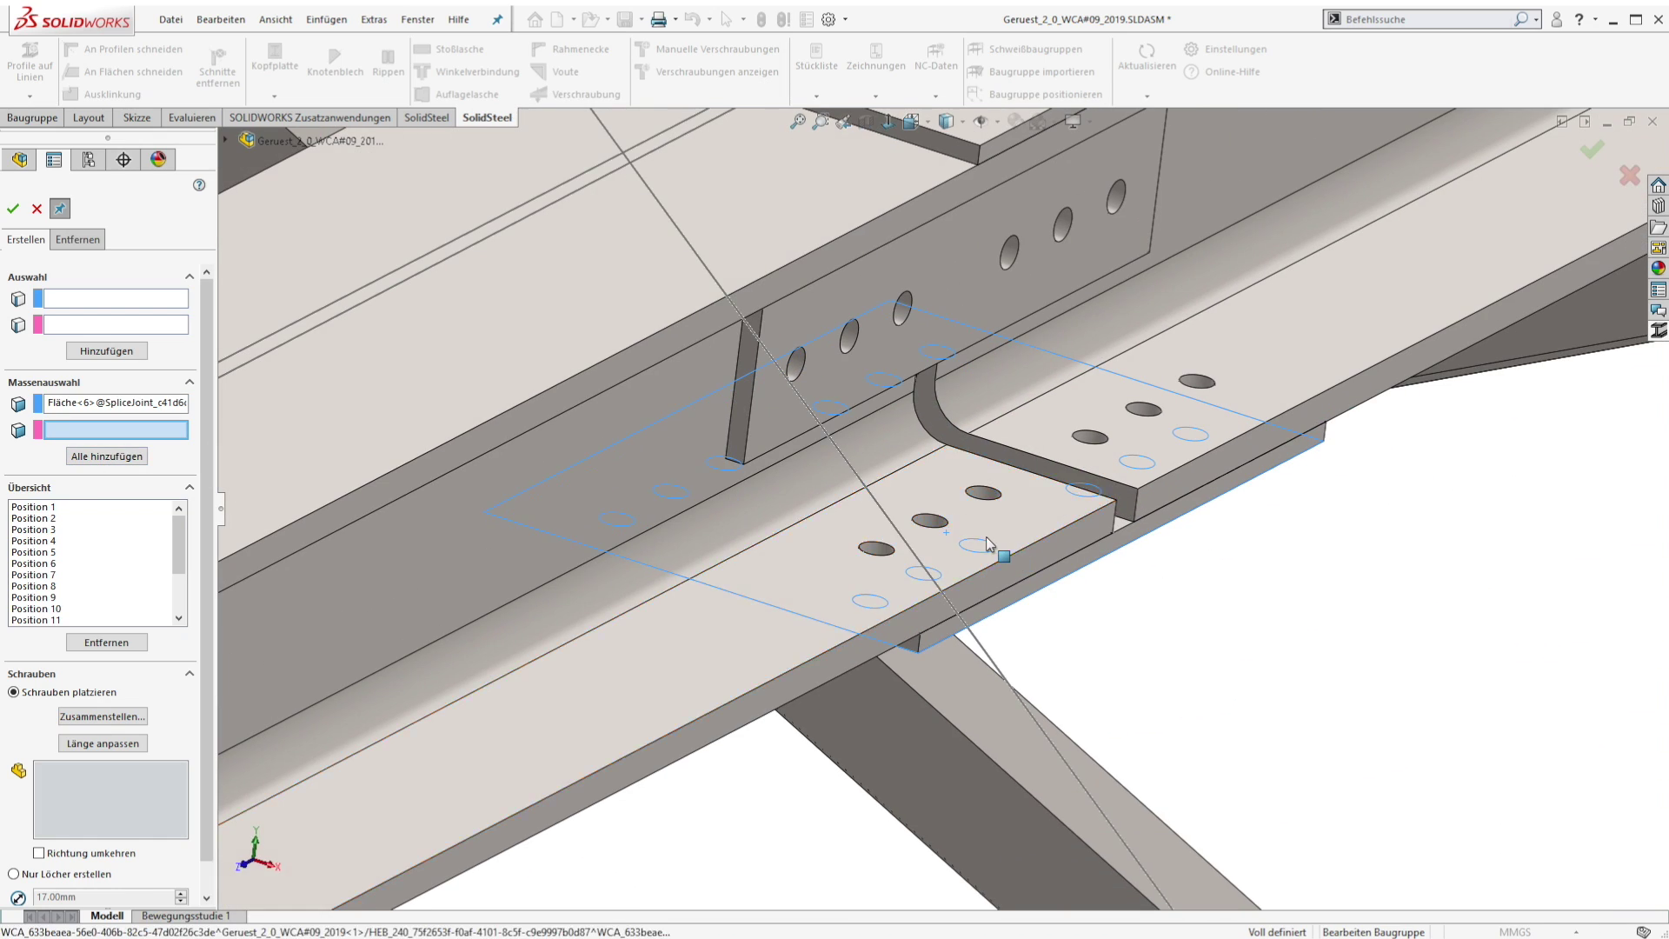
left_click(995, 548)
left_click(80, 459)
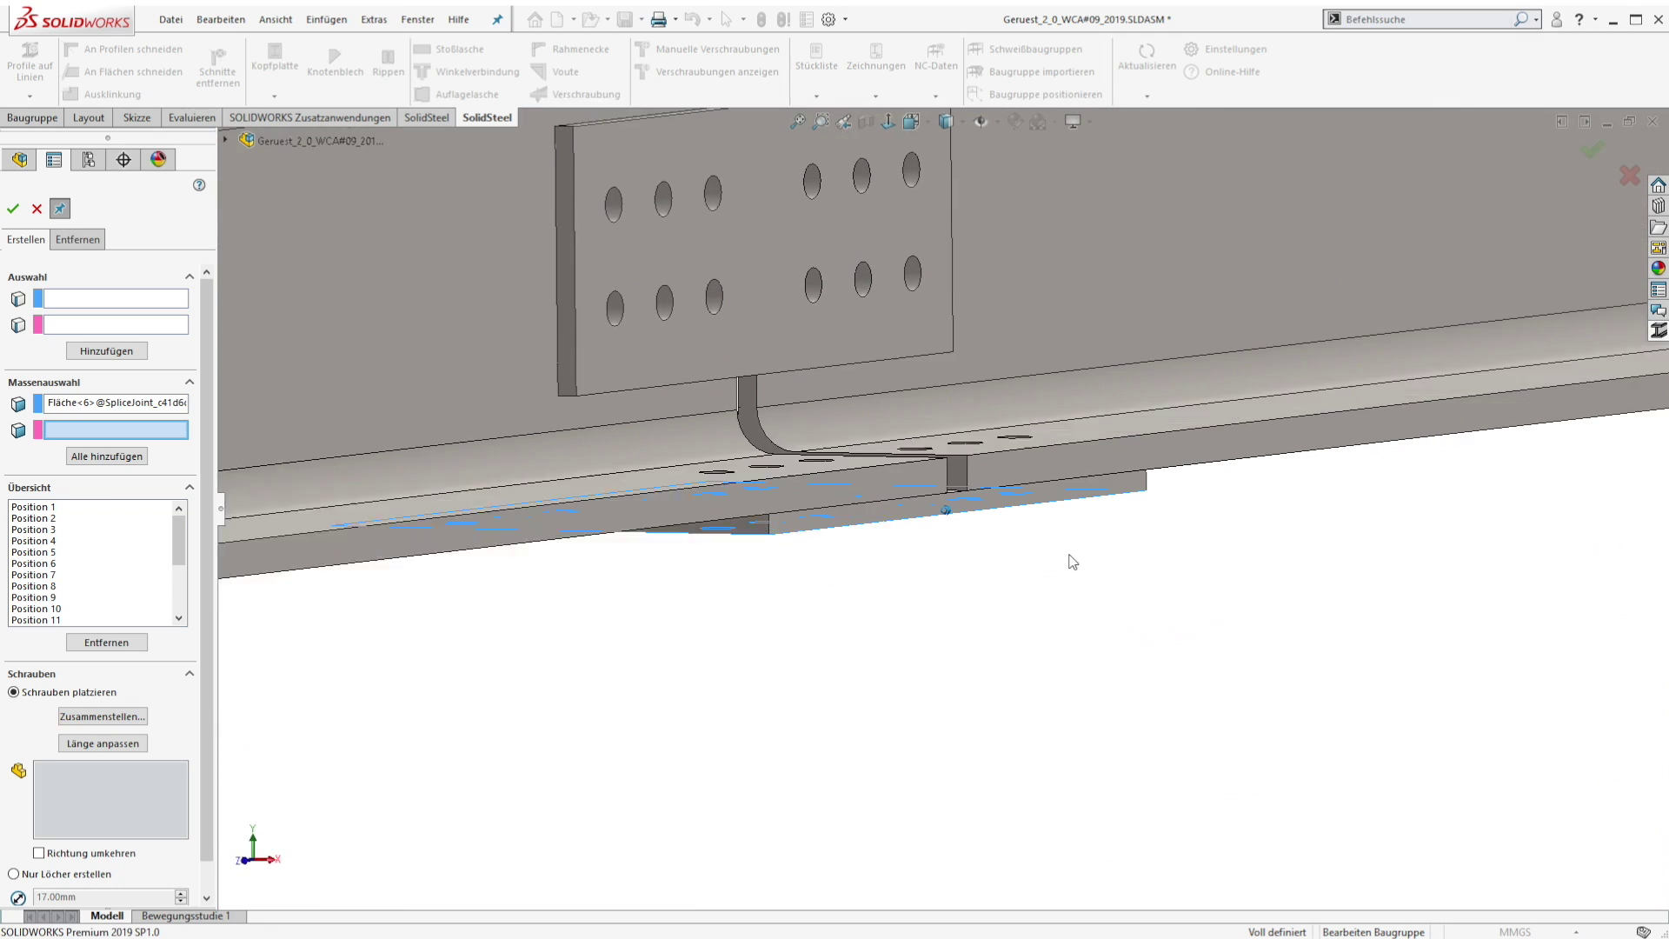
left_click(1087, 380)
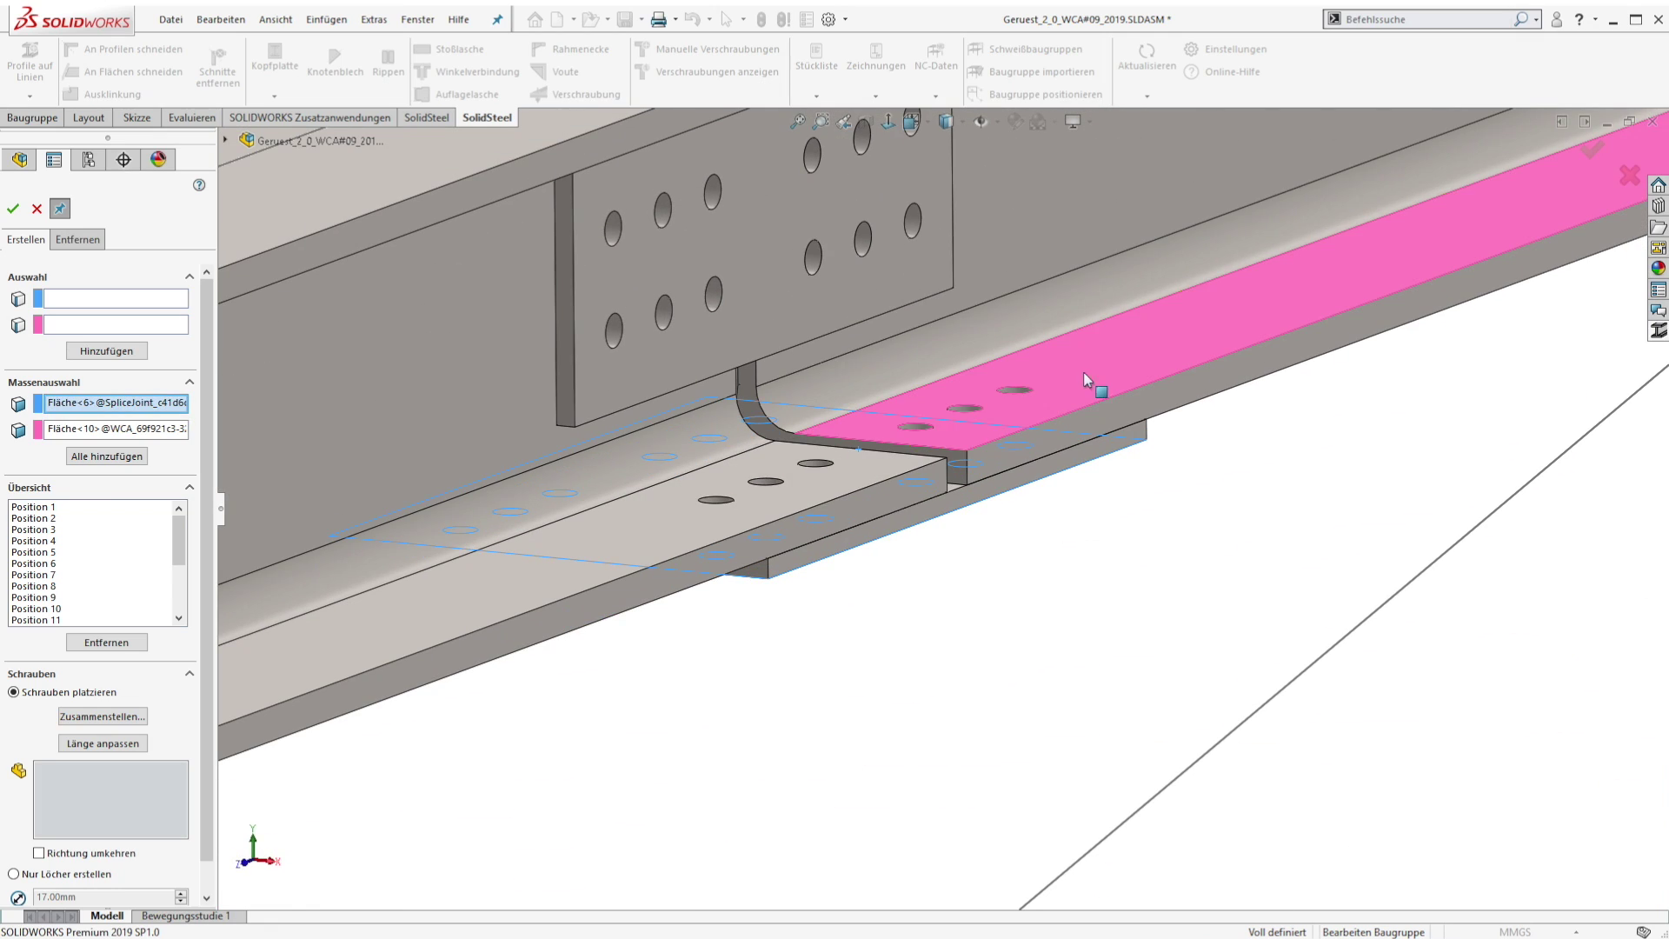
left_click(84, 457)
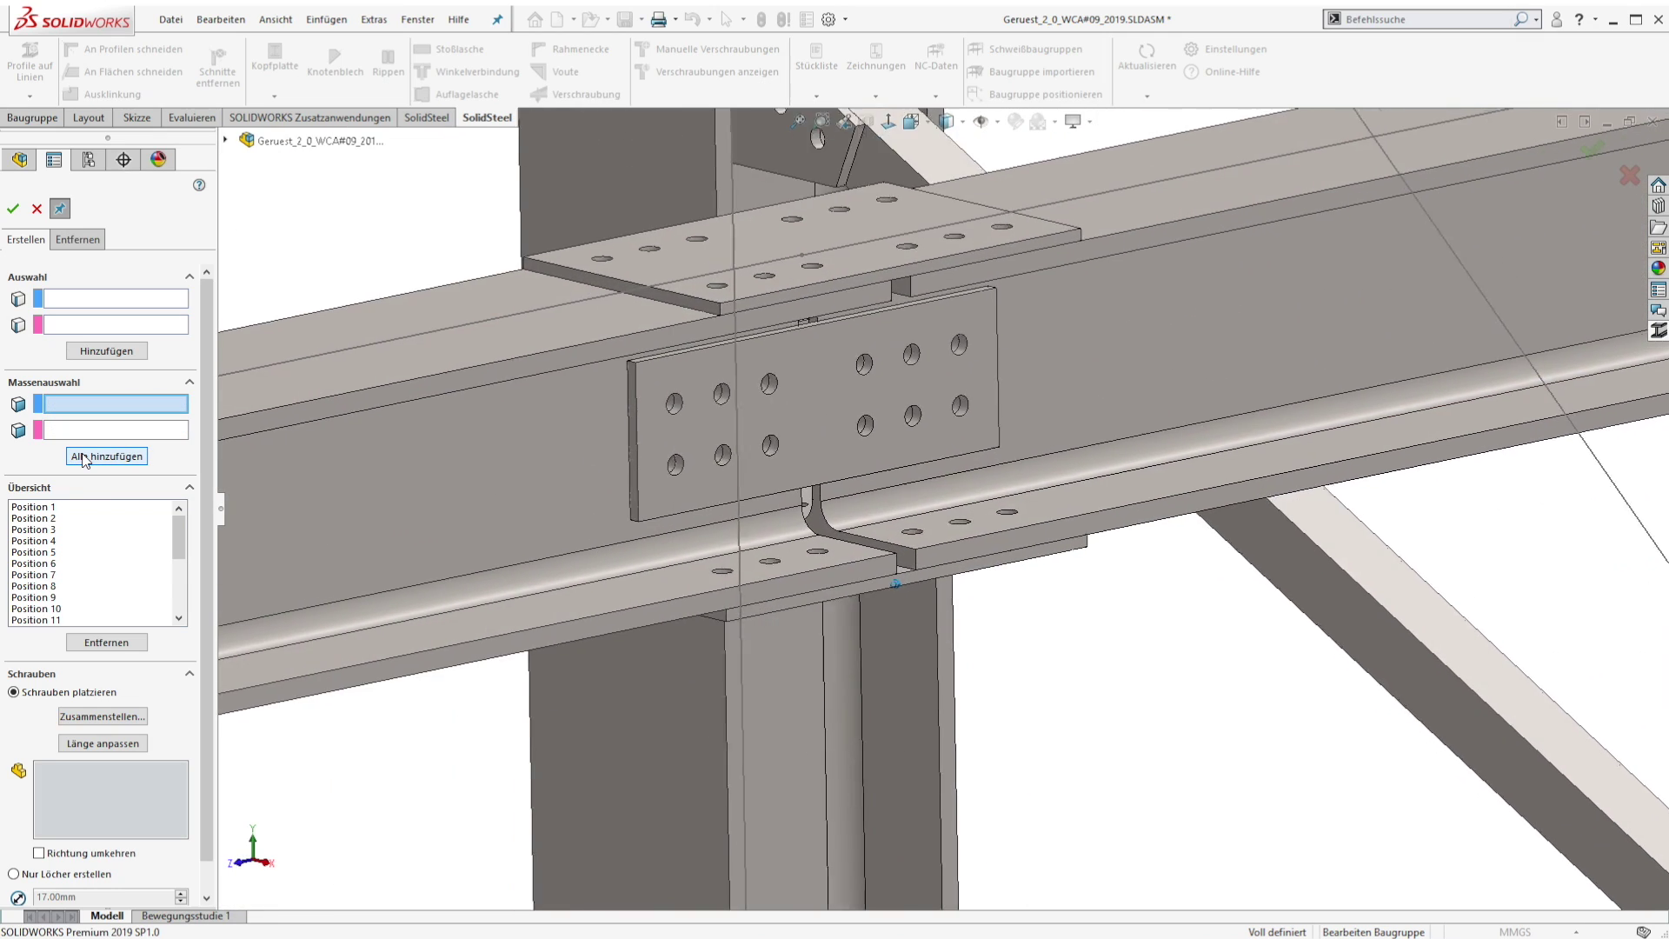
- Assemble a hexagon EN 14399-4 M16 standard bolt set for all selected flange splice plate positions
left_click(109, 721)
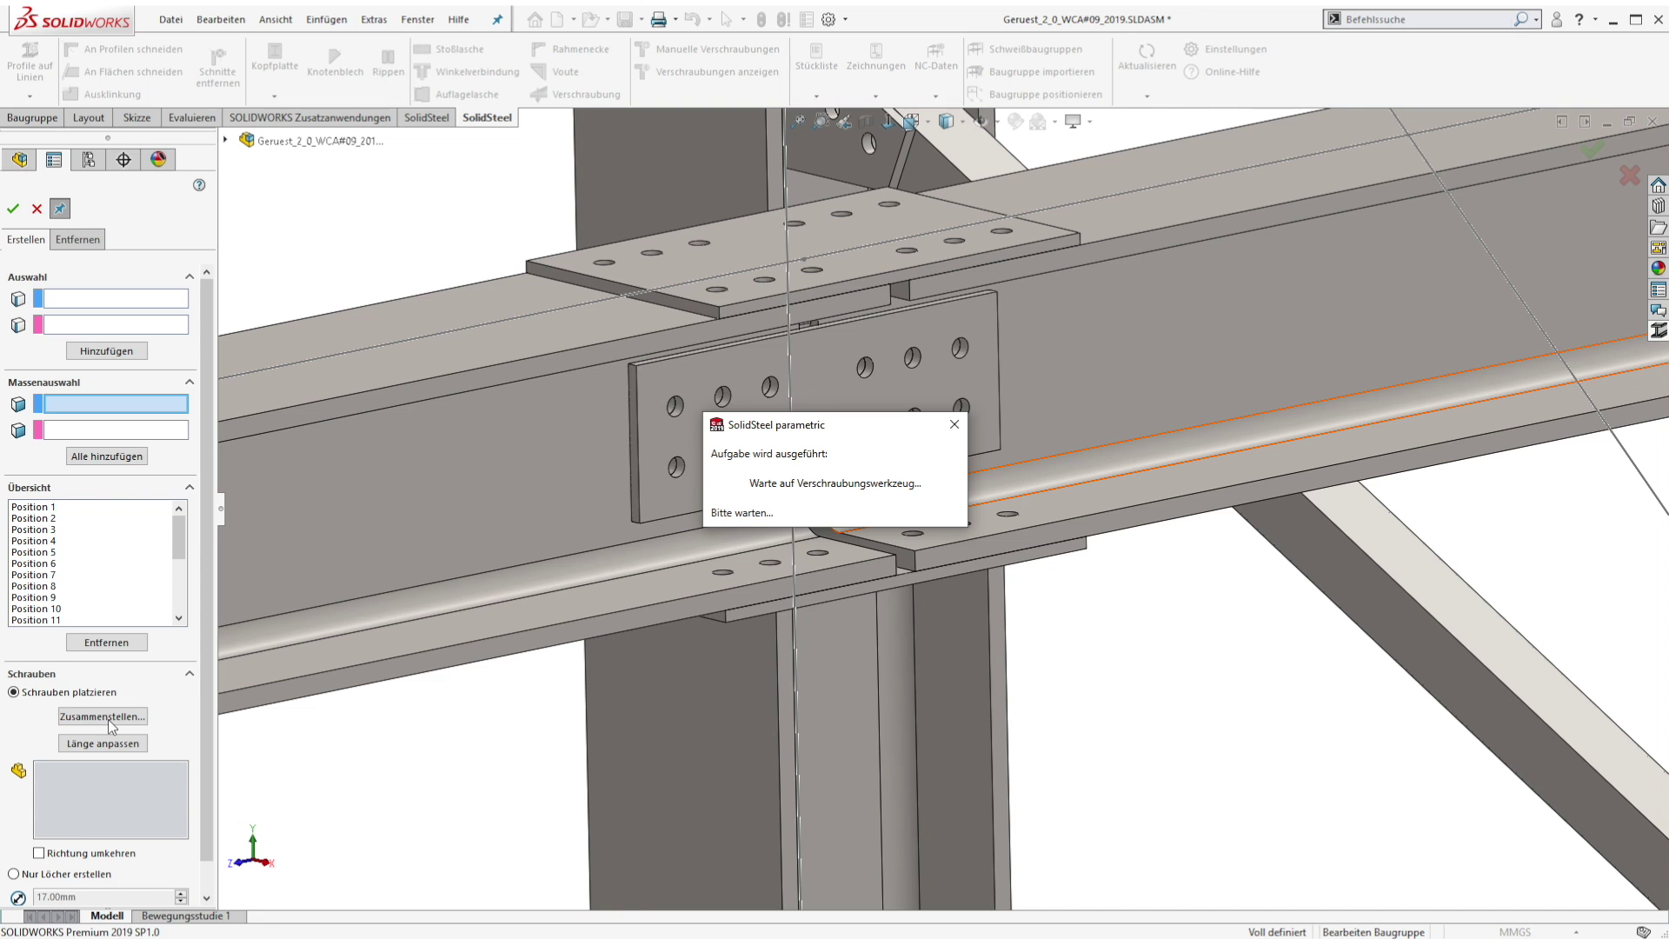
left_click(518, 384)
left_click(513, 402)
left_click(518, 427)
left_click(513, 497)
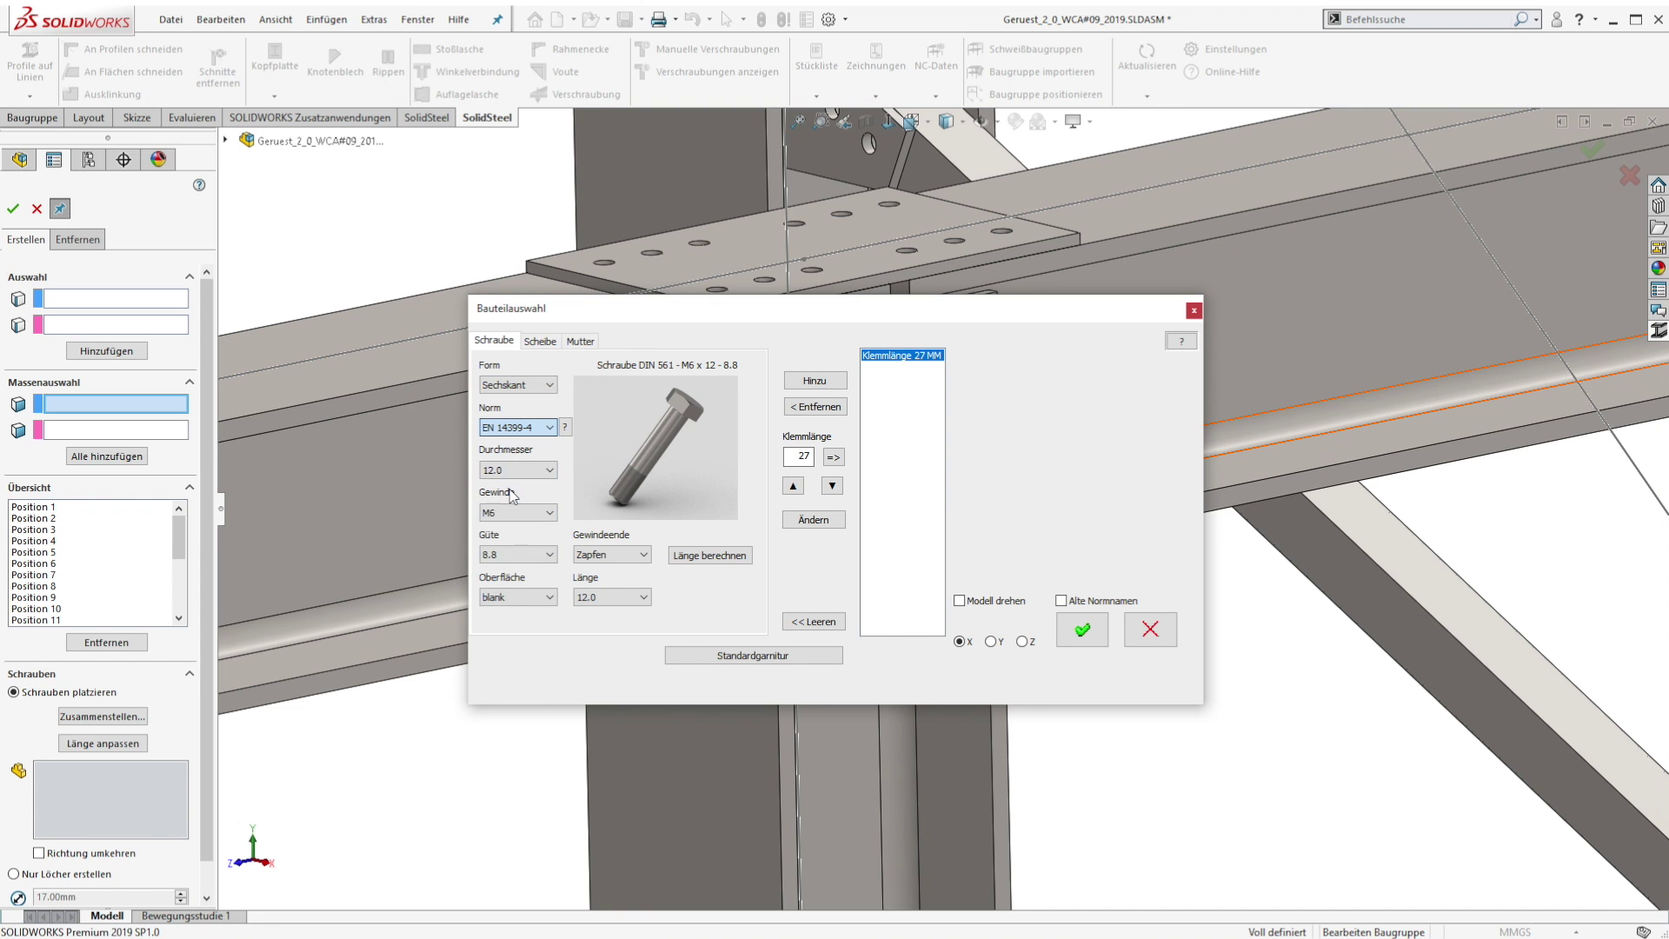
left_click(517, 470)
left_click(513, 495)
left_click(814, 380)
left_click(753, 655)
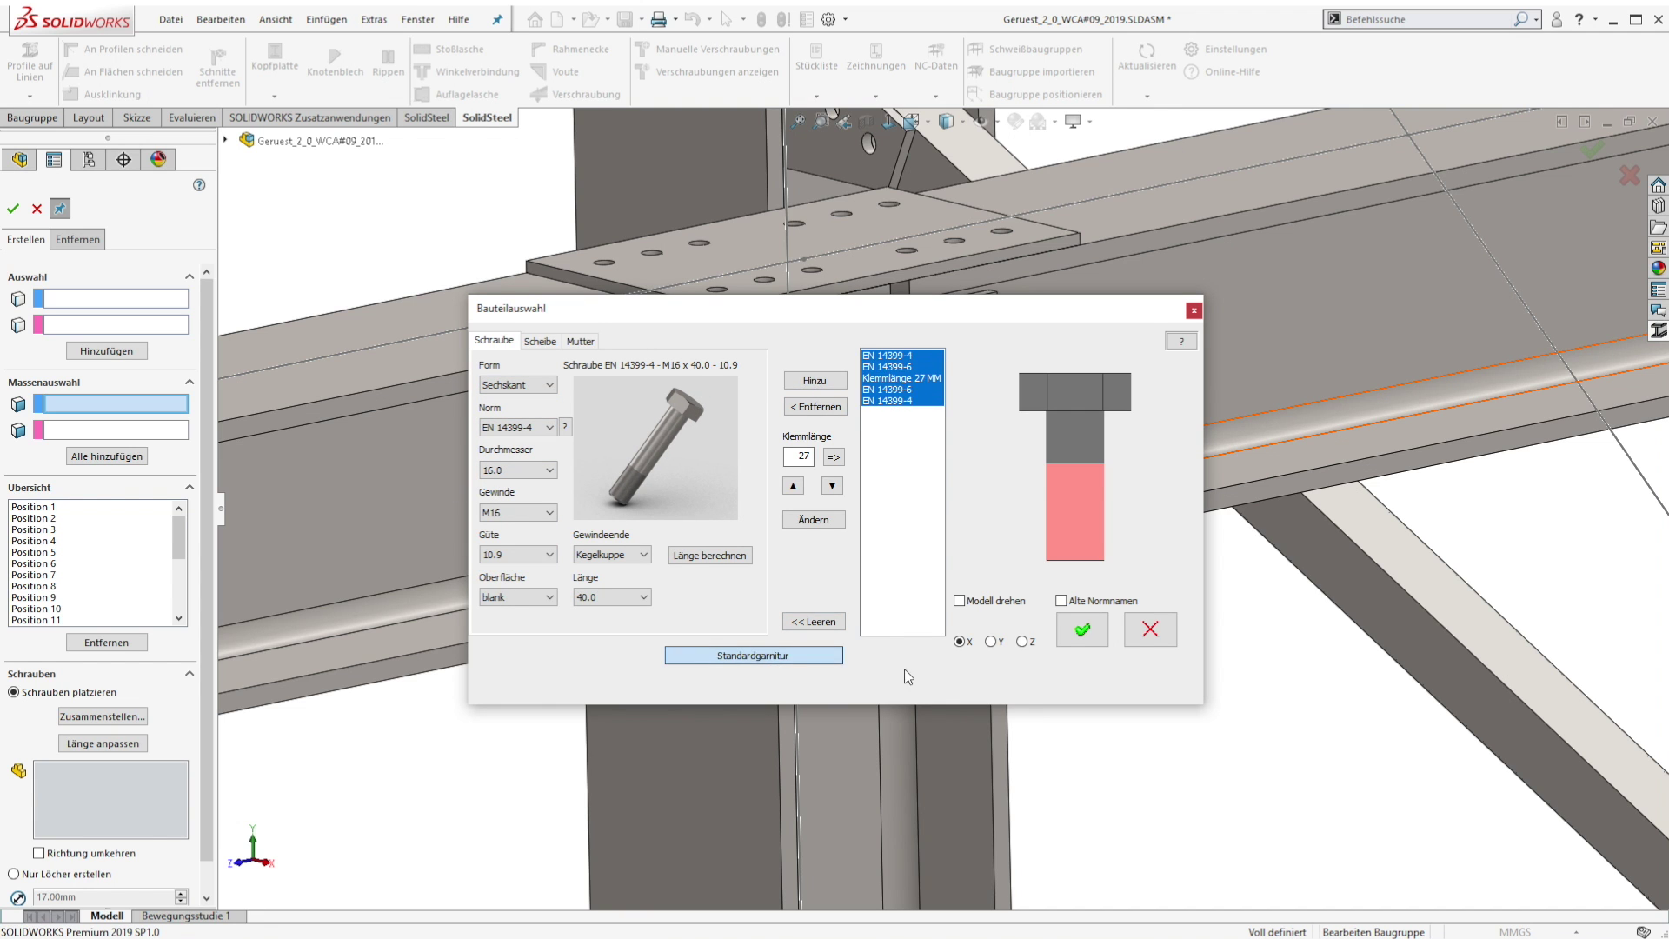
left_click(1083, 629)
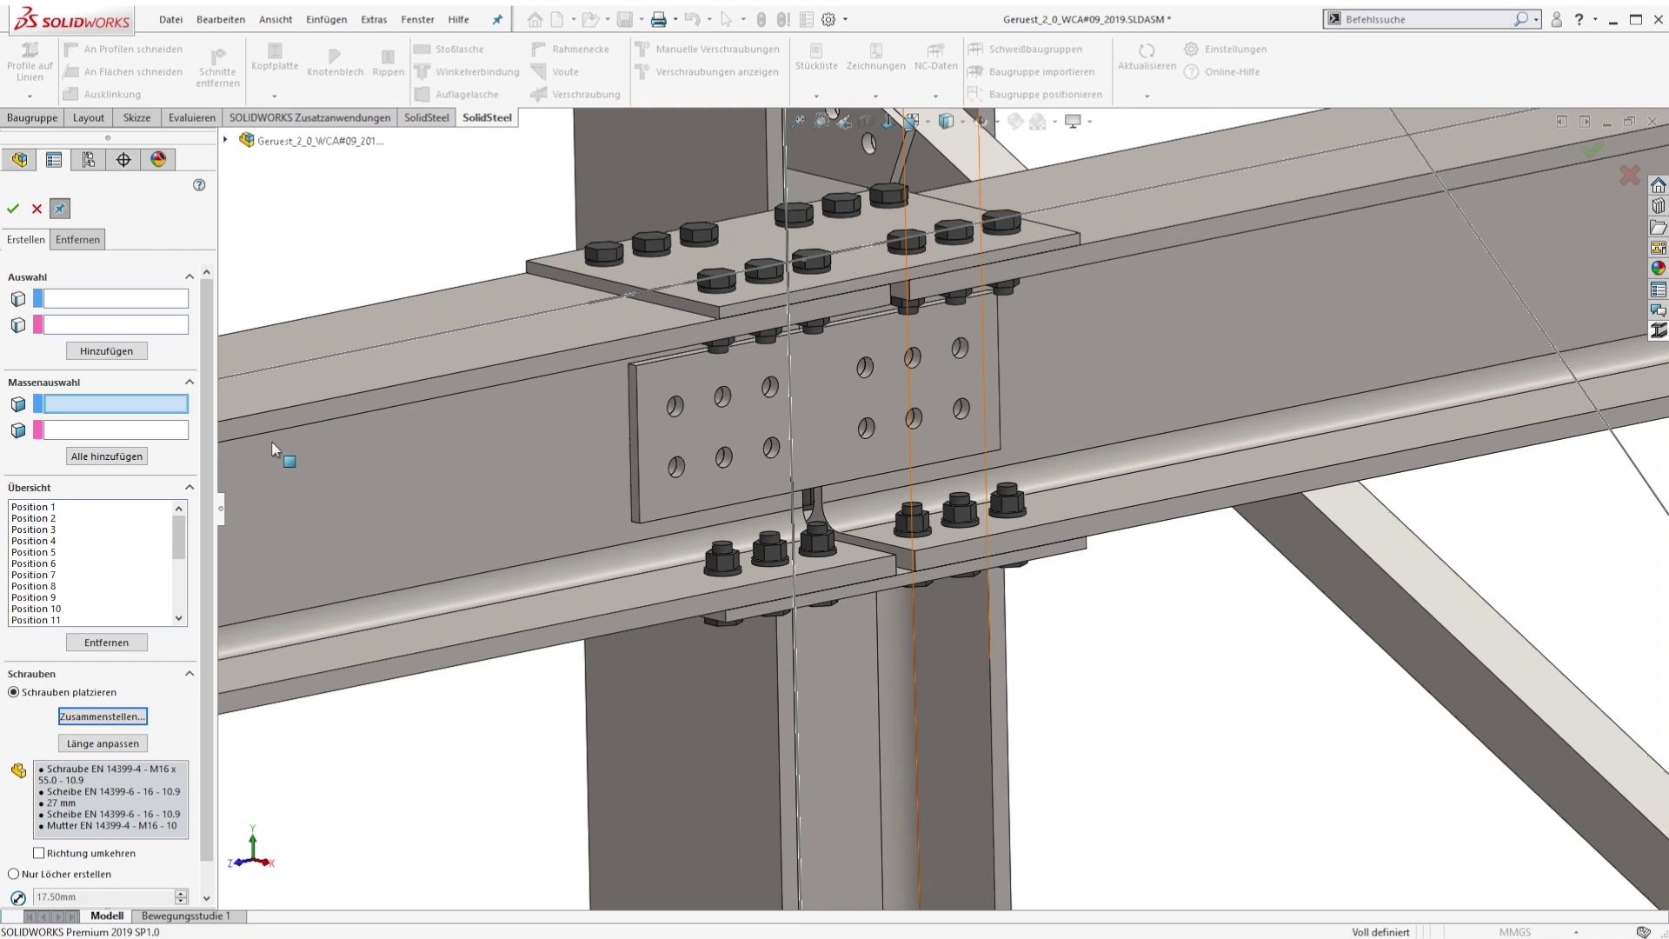
- Place the assembled M16 bolt sets at all selected flange splice plate positions
left_click(14, 208)
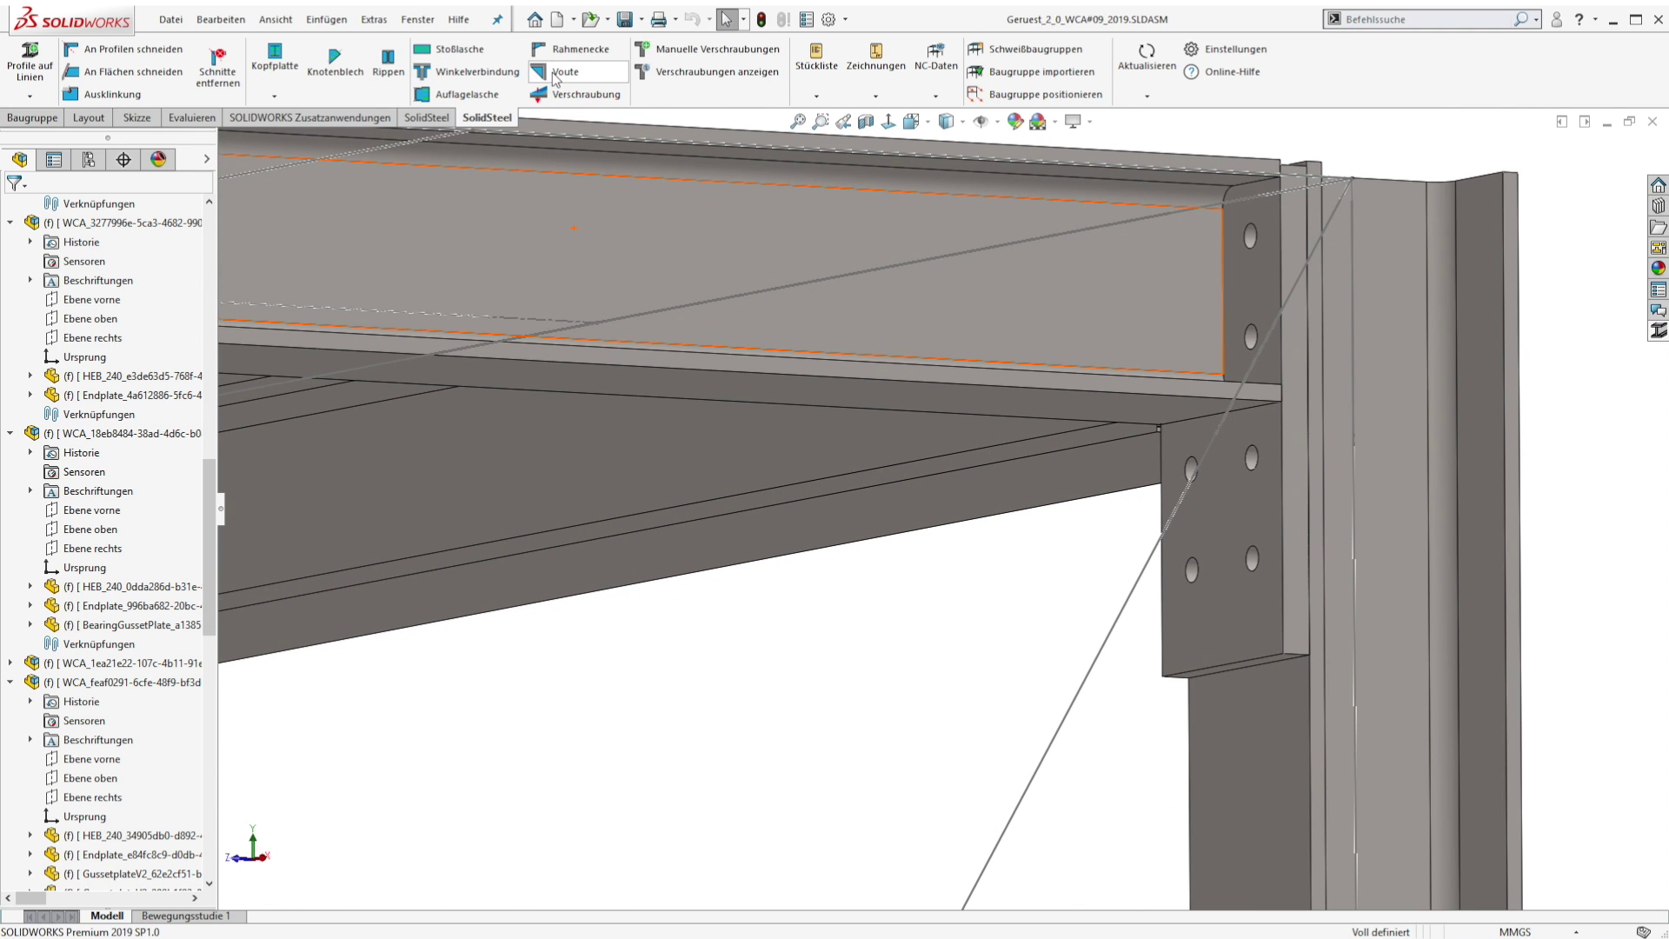
- Set up a haunch between the beam's bottom flange underside and the end plate, 400 by 240 mm with a 25 mm corner chamfer
left_click(1026, 400)
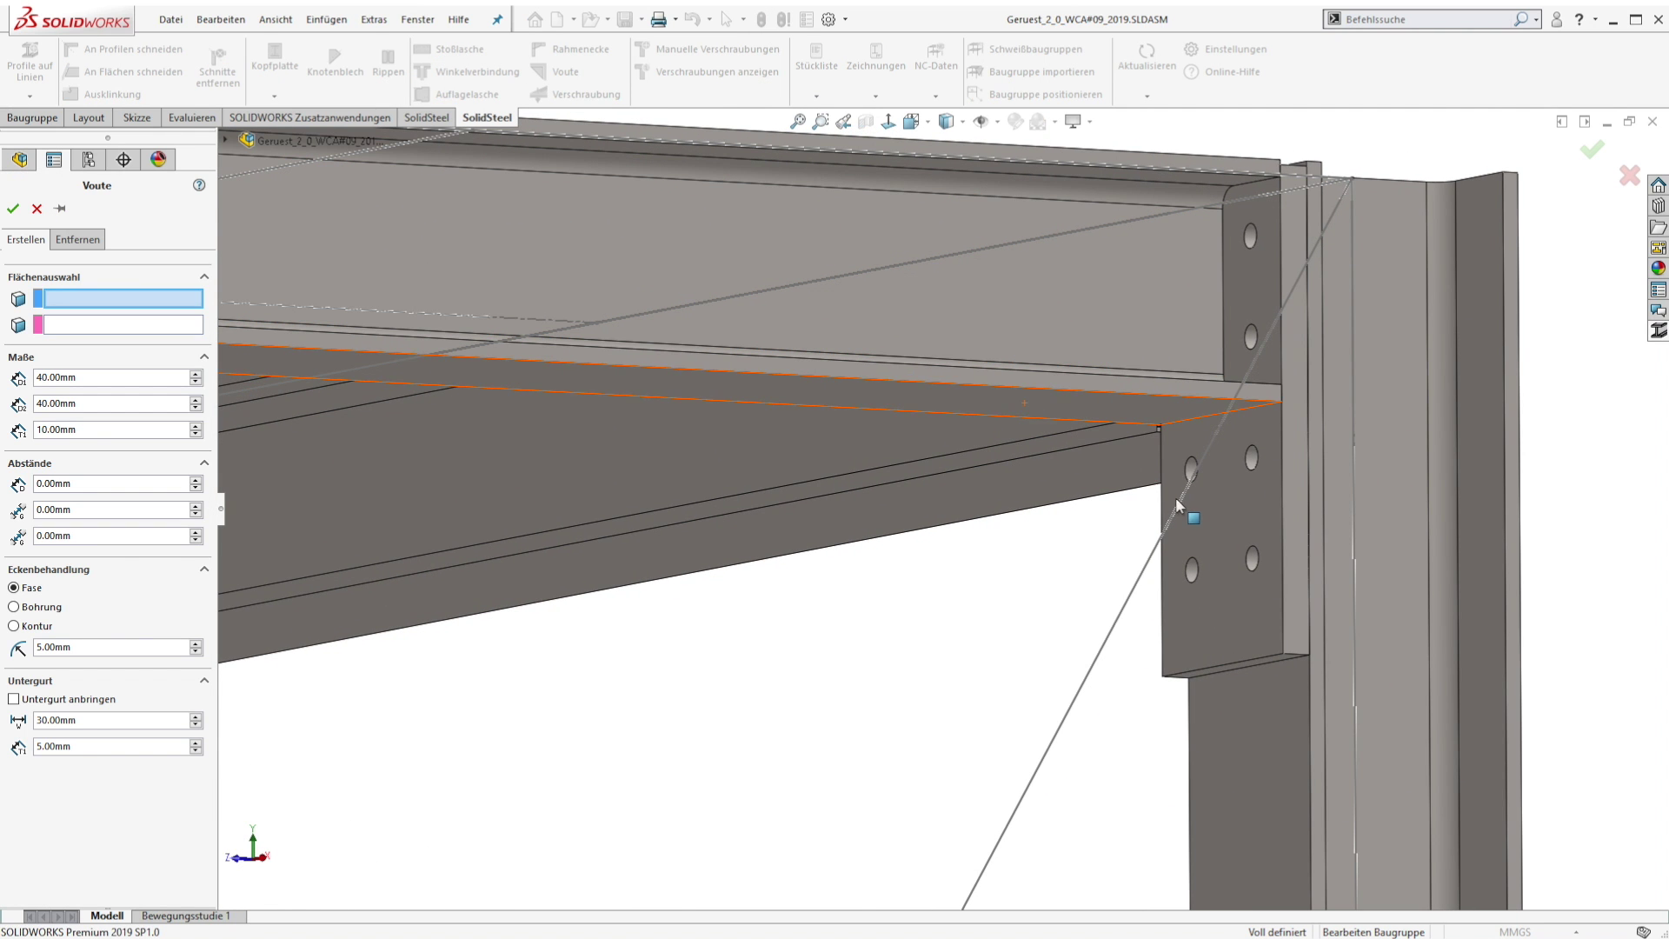
left_click(1206, 513)
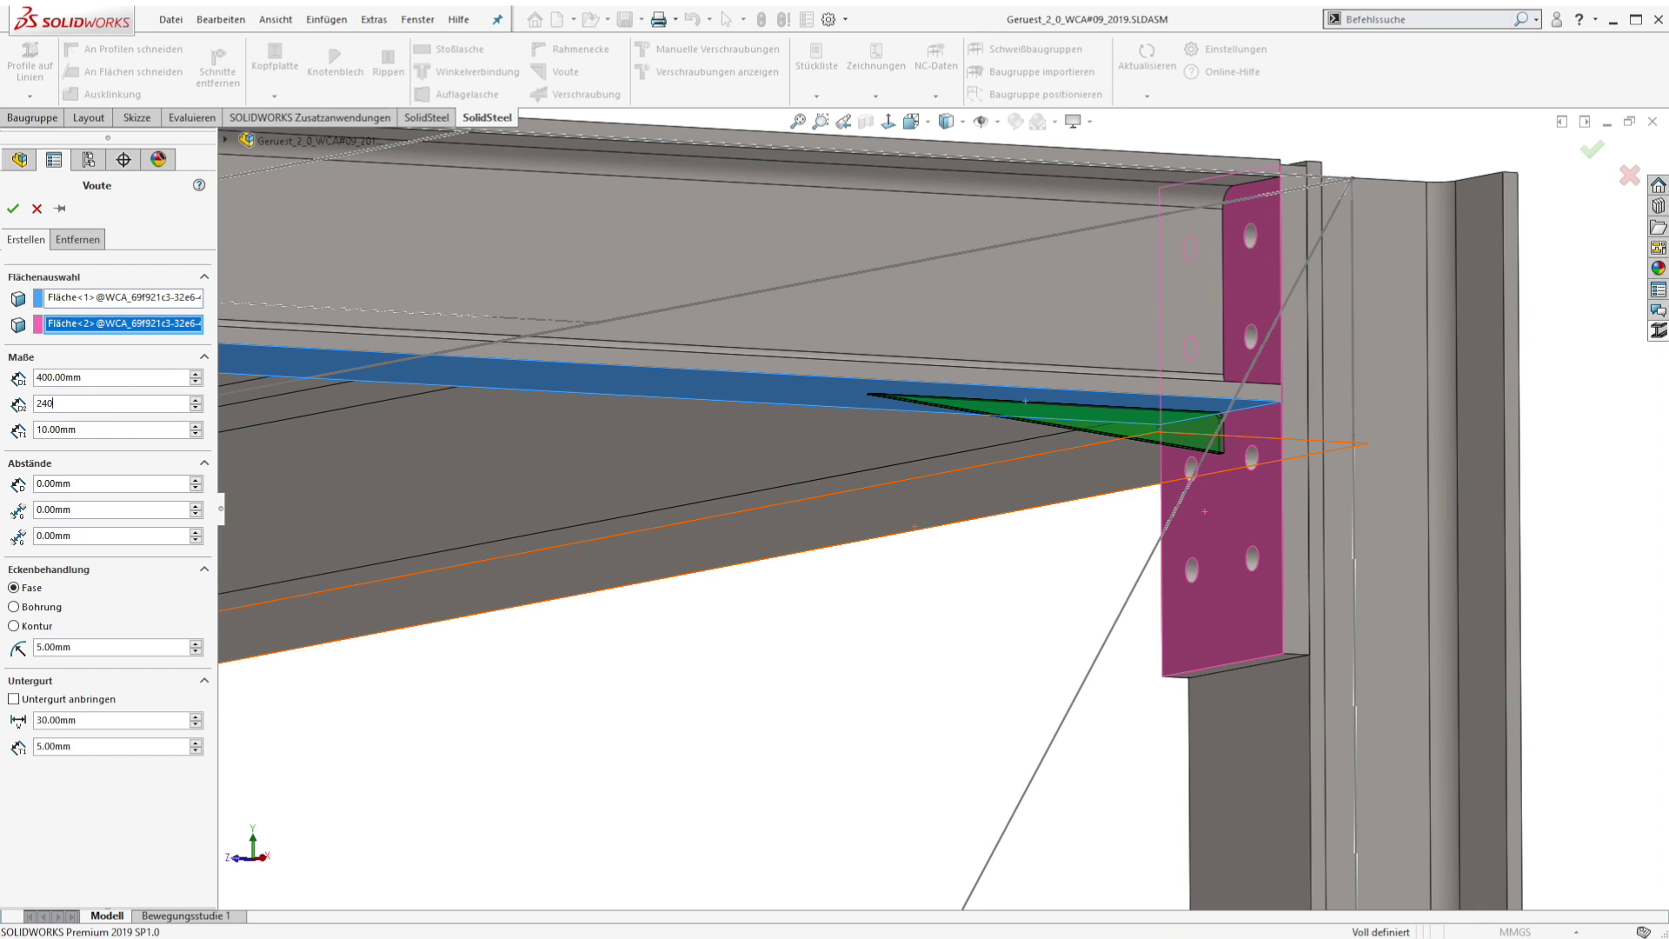
type("240")
key("Return")
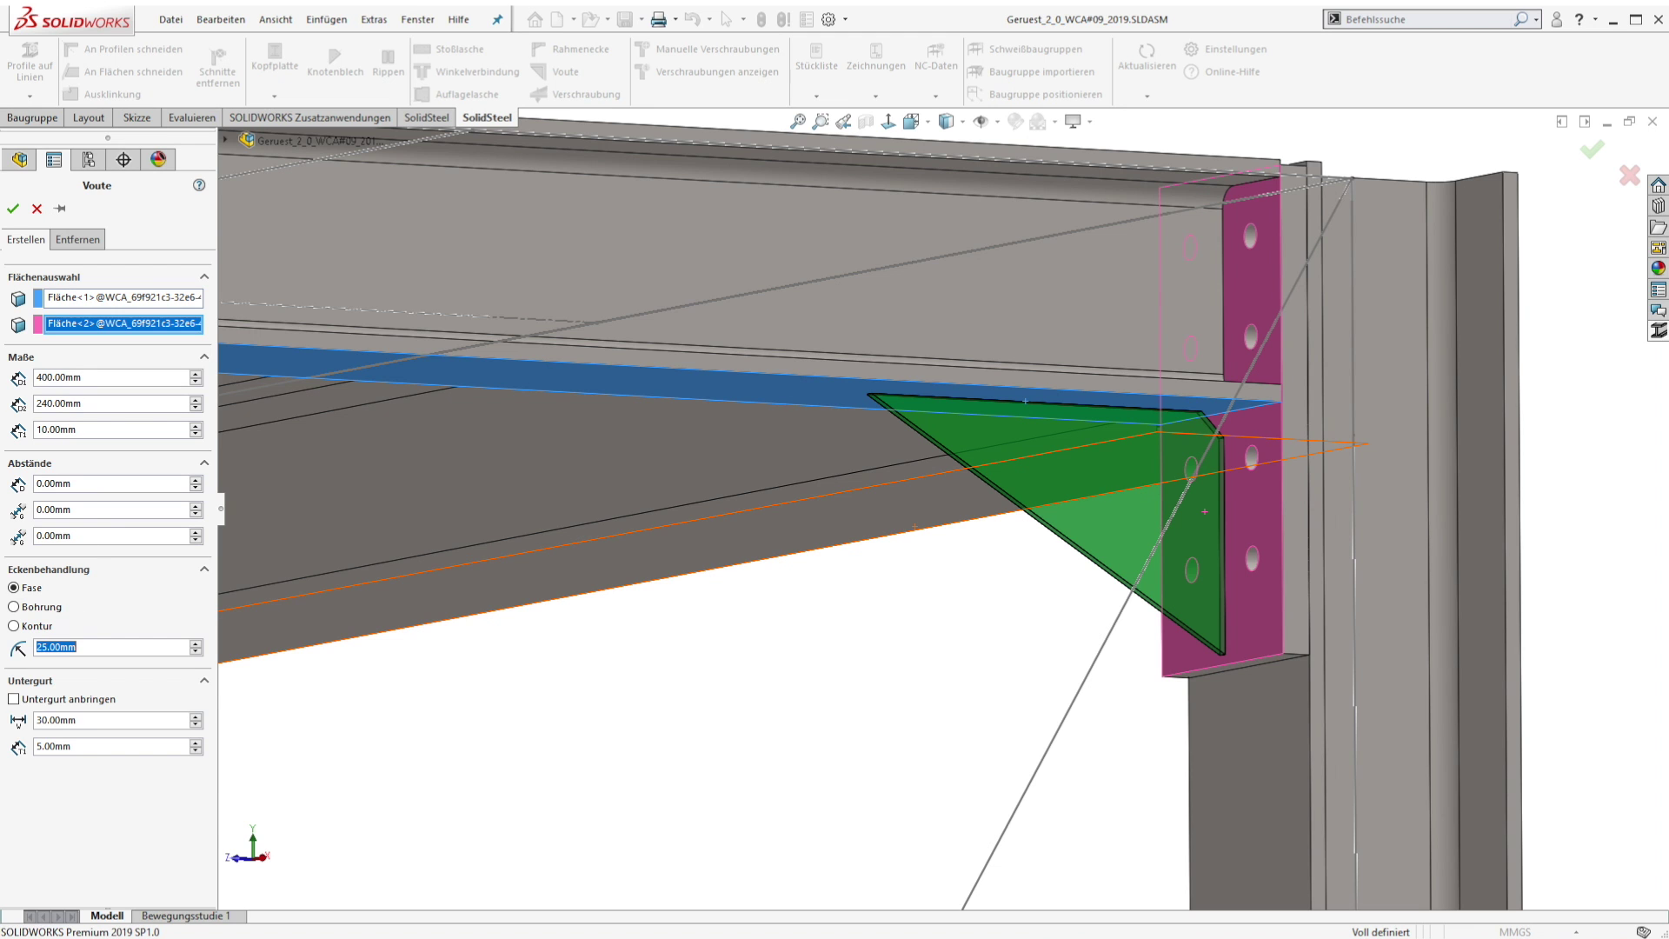
- Add a bottom flange 240 mm wide and 10 mm thick to the haunch and create it
left_click(38, 700)
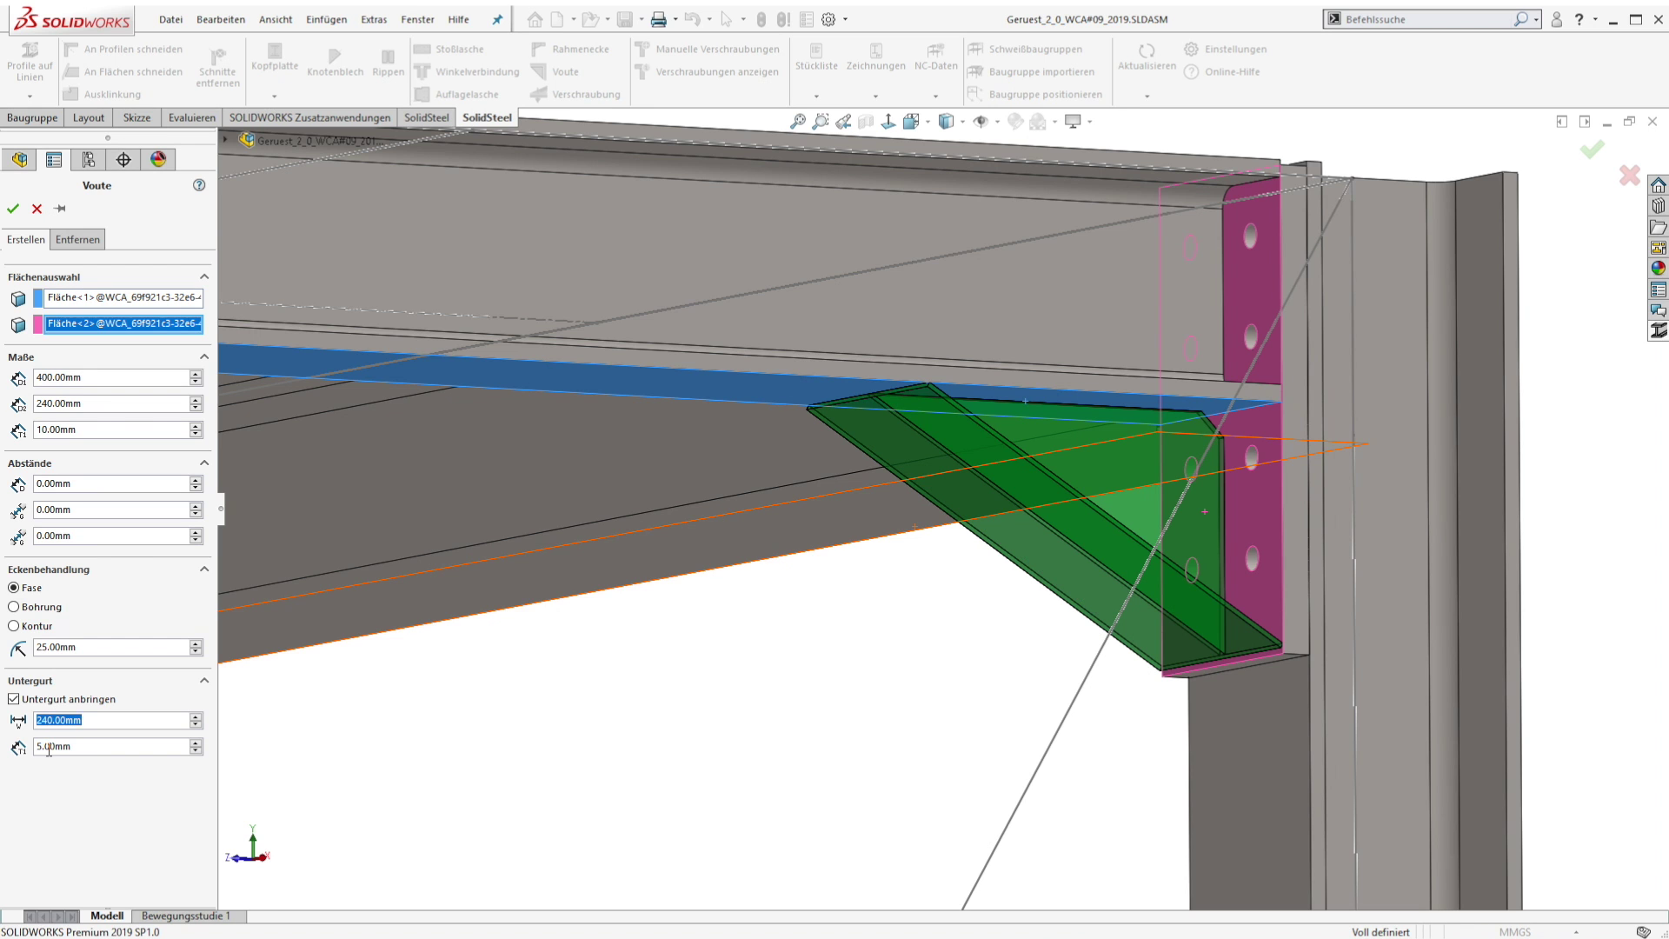
key("Return")
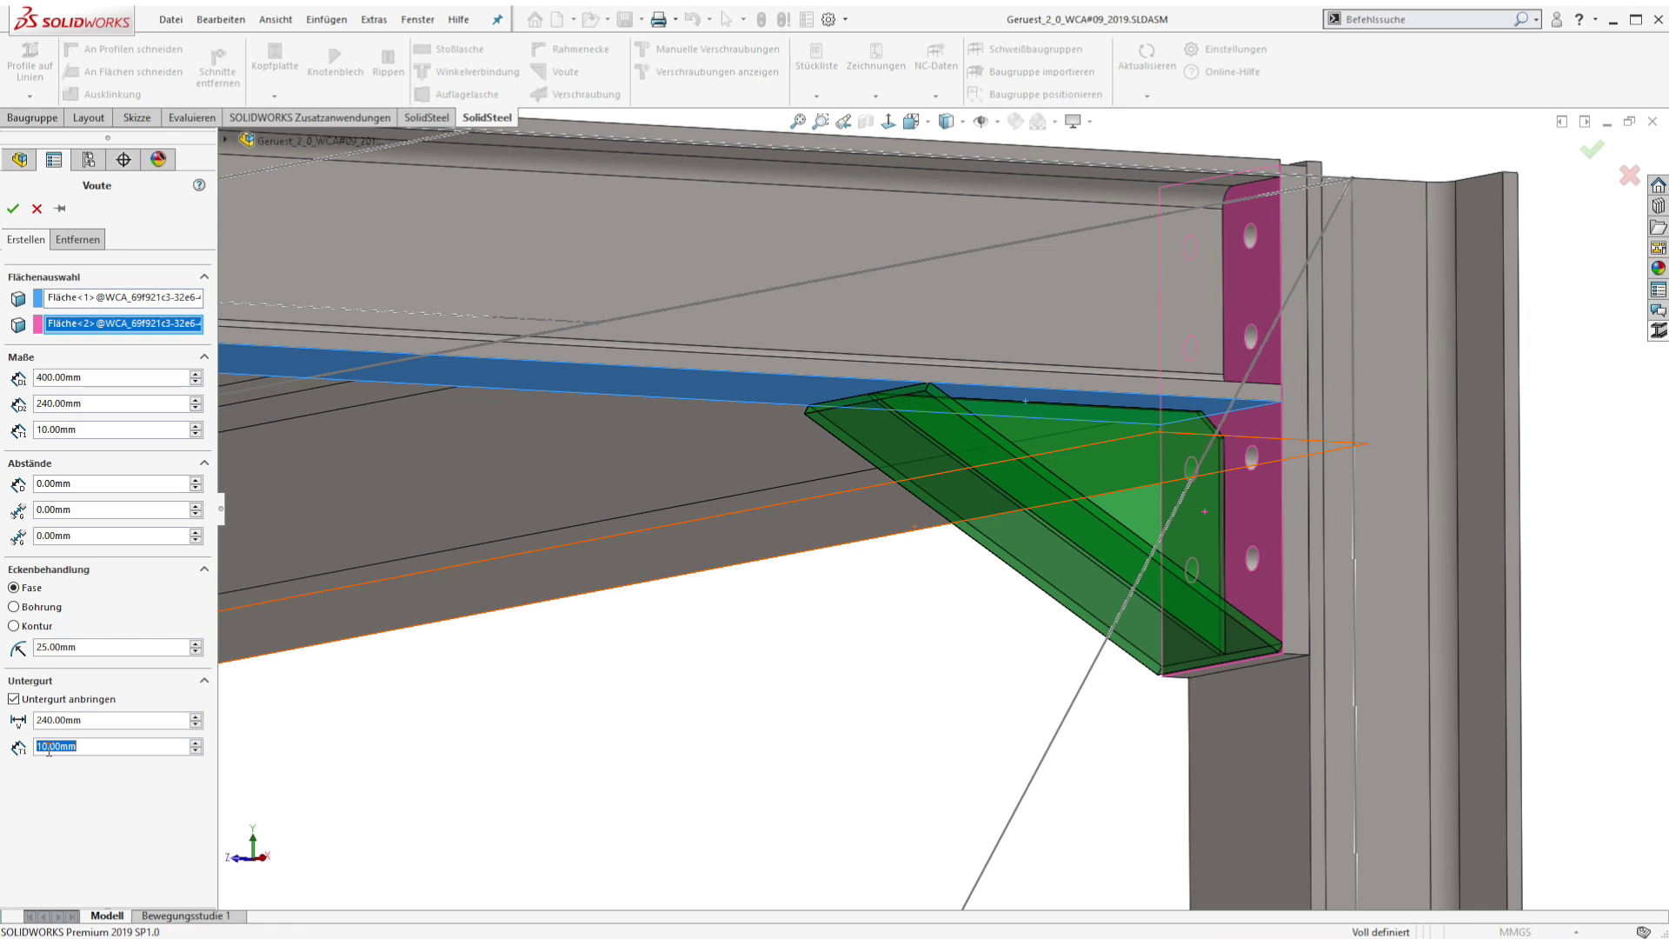
left_click(57, 213)
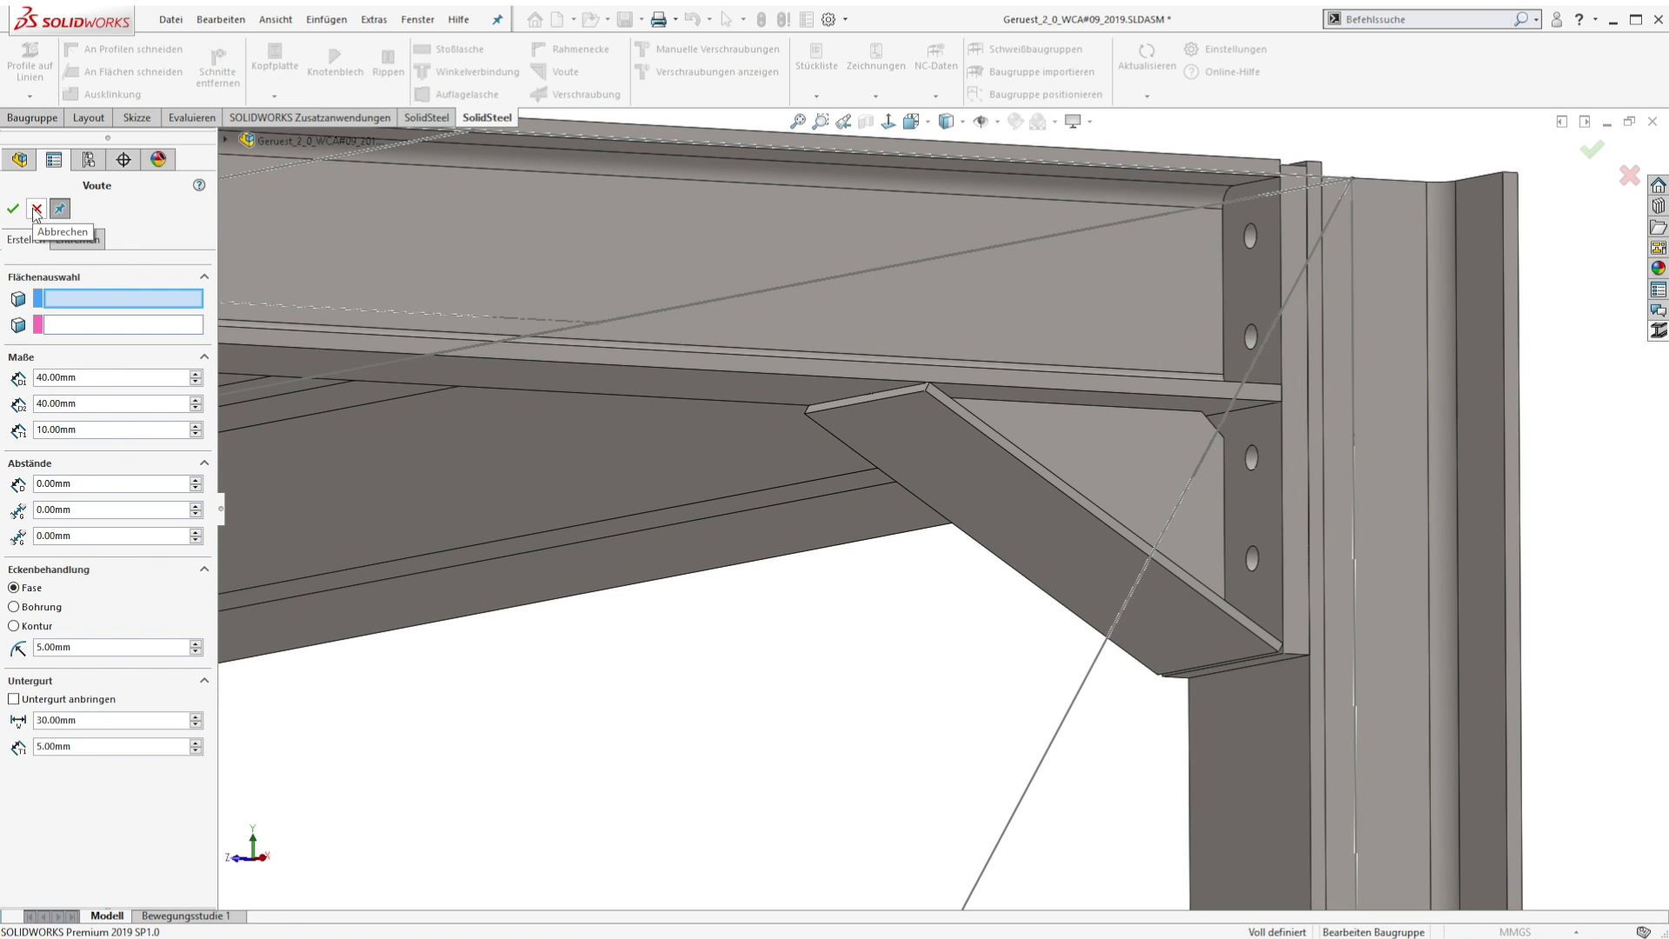
left_click(36, 209)
- Create ribs in the beam, positioned at the haunch flange's upper edge, with the rib position centred on that edge
left_click(388, 66)
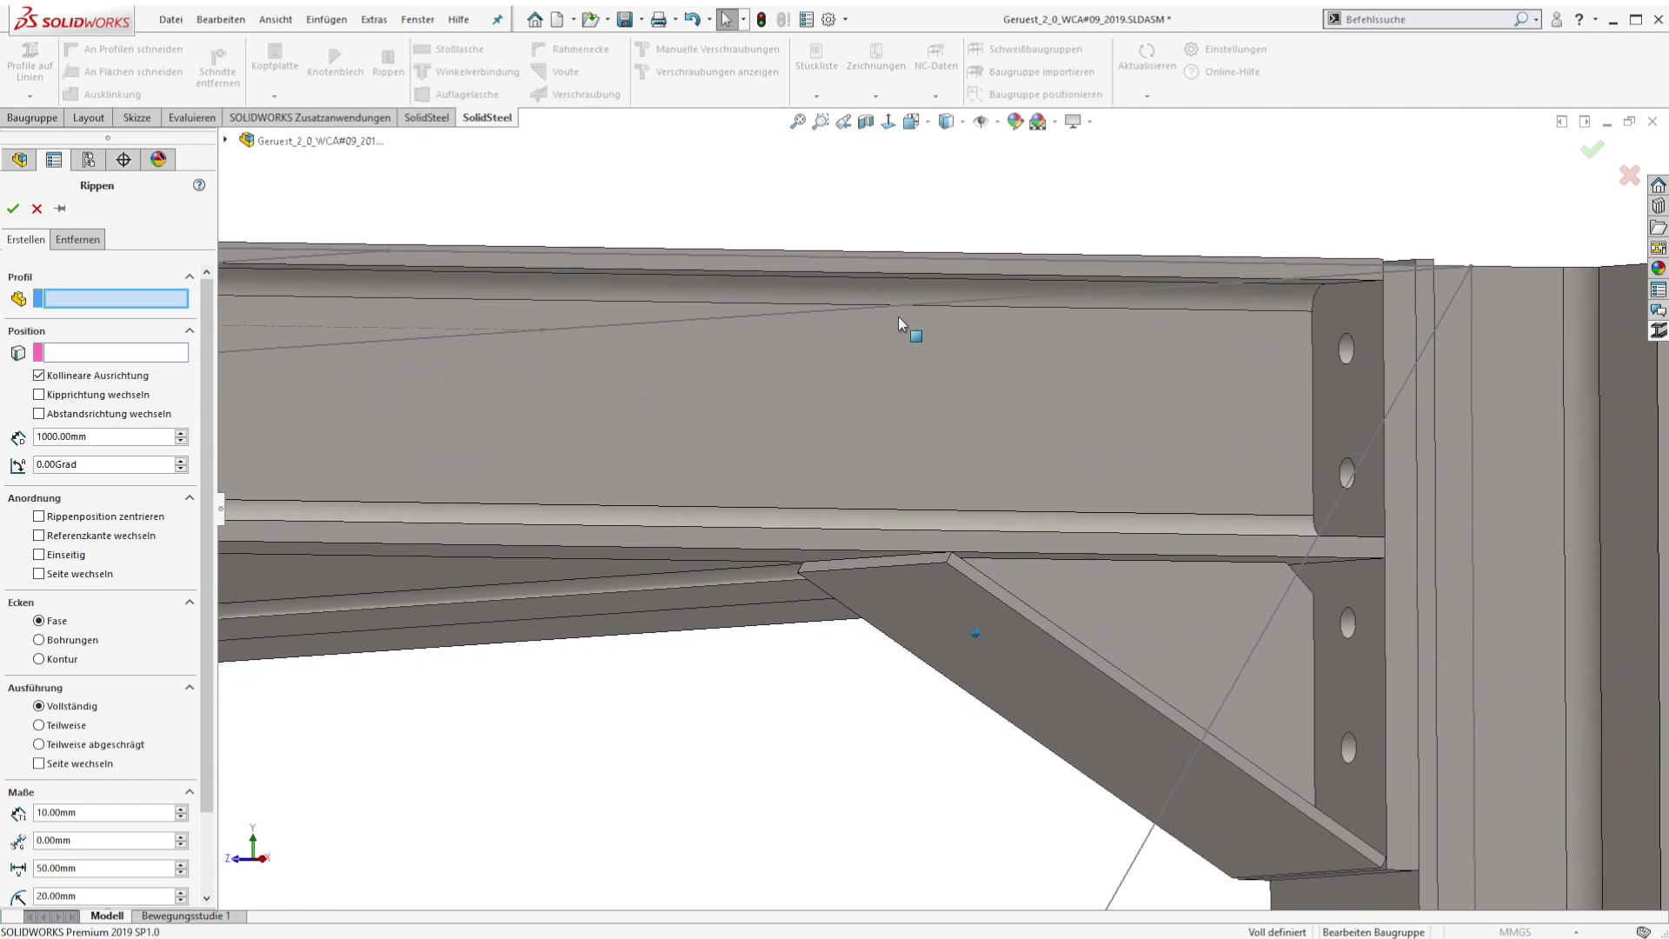
left_click(897, 326)
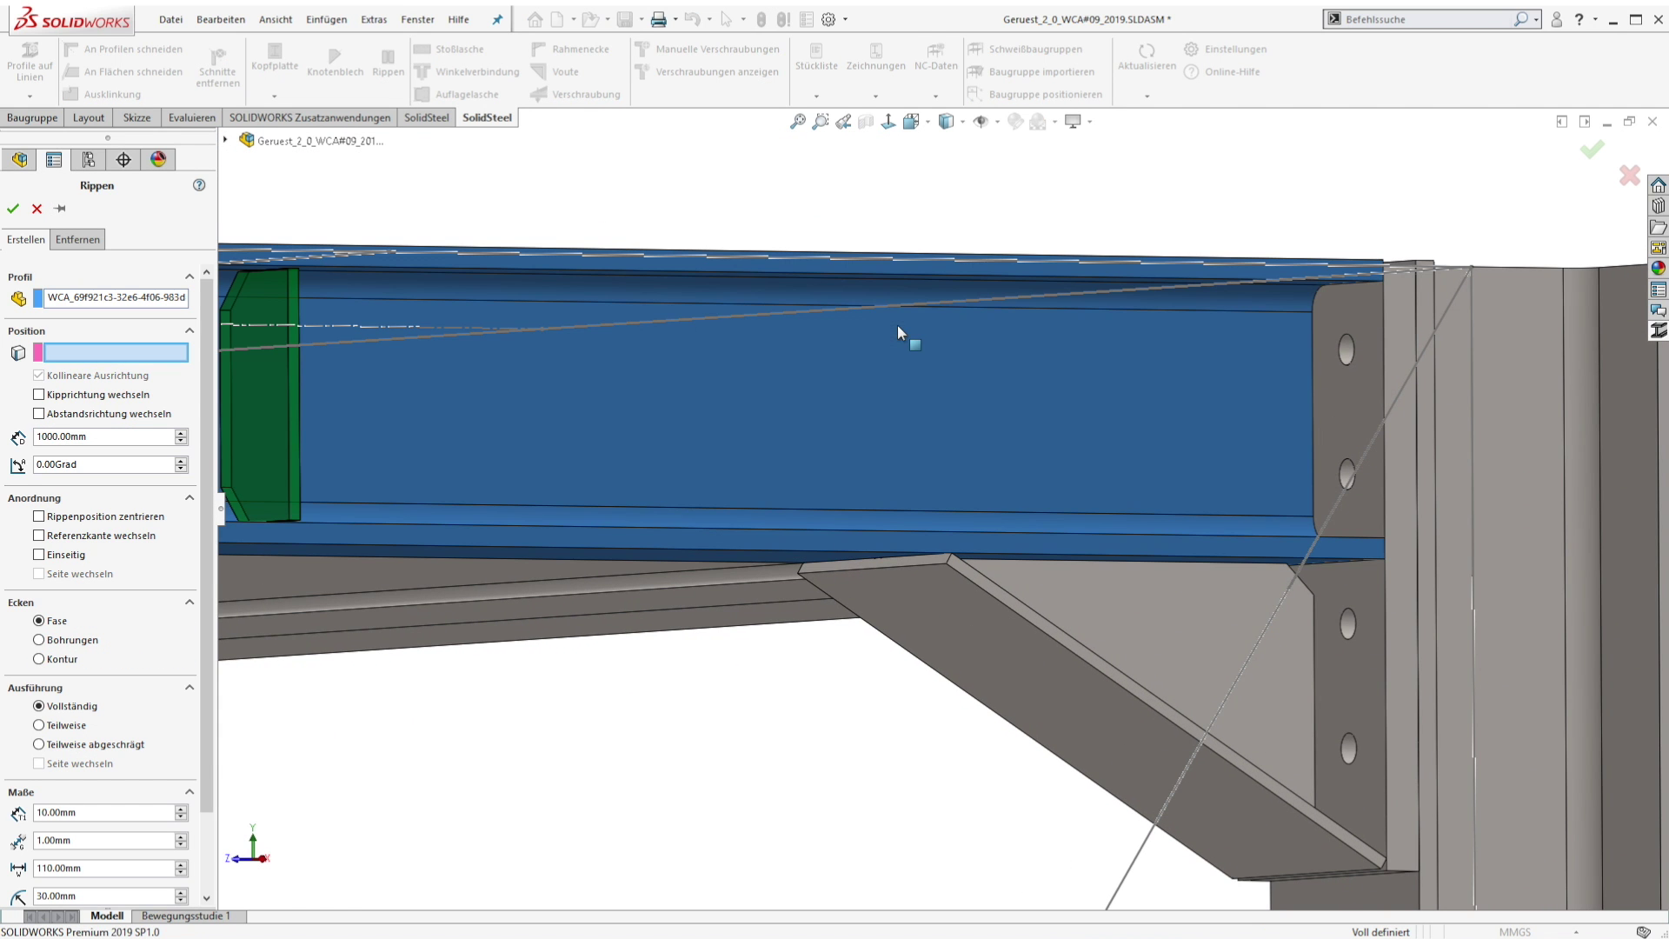
left_click(894, 565)
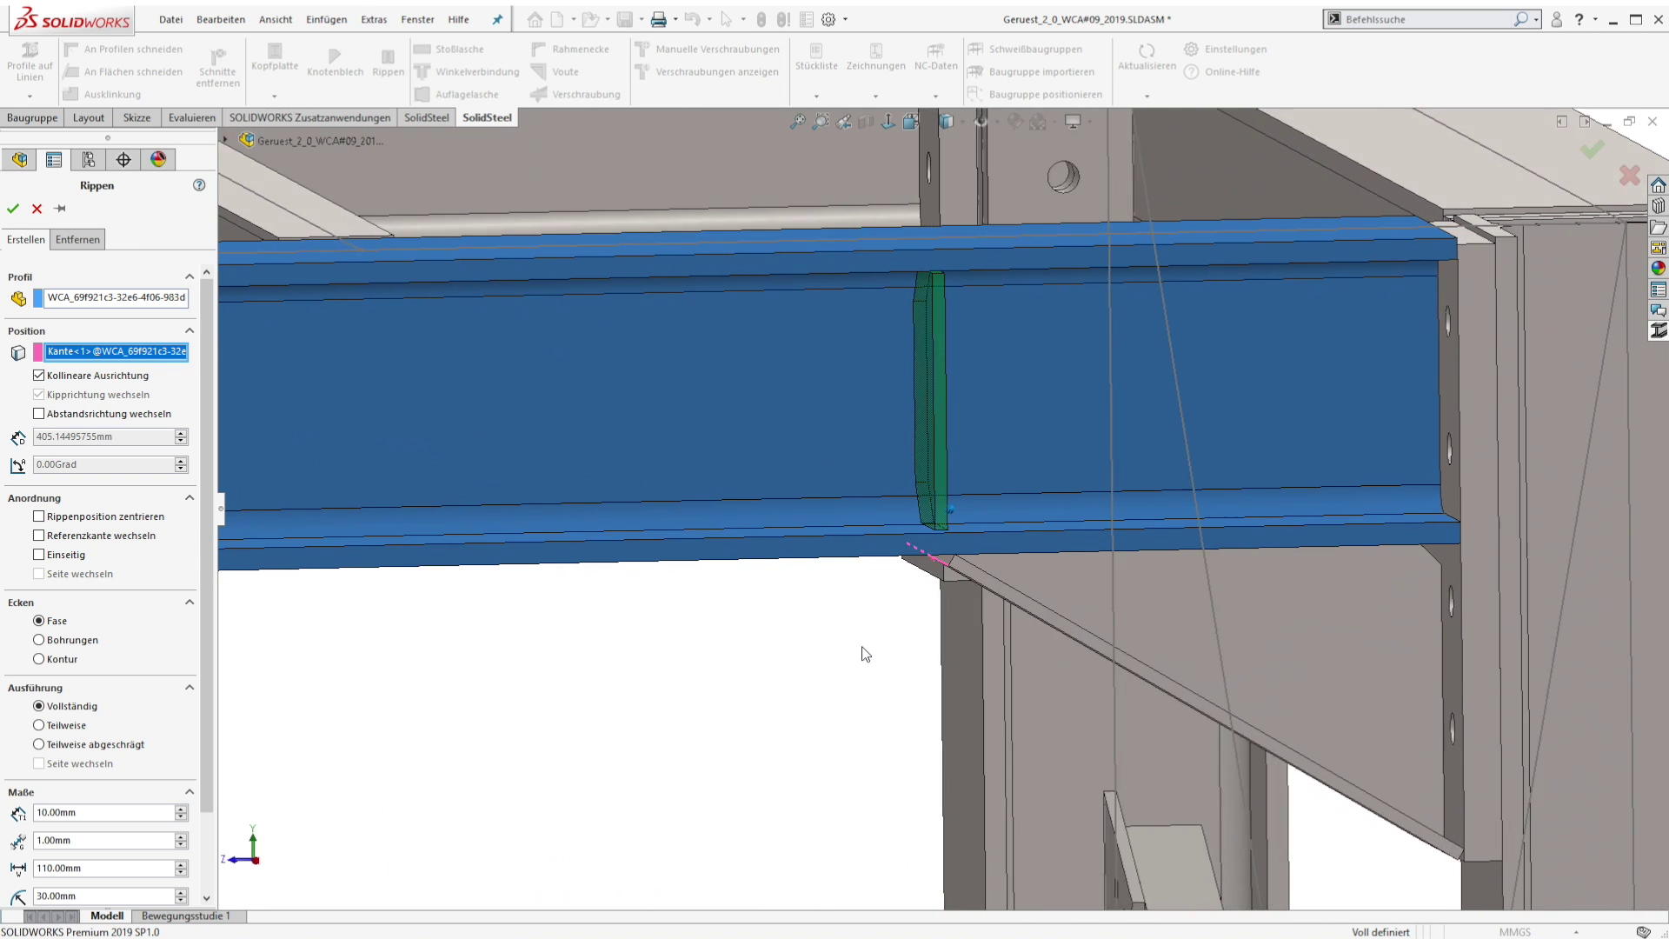
left_click(73, 516)
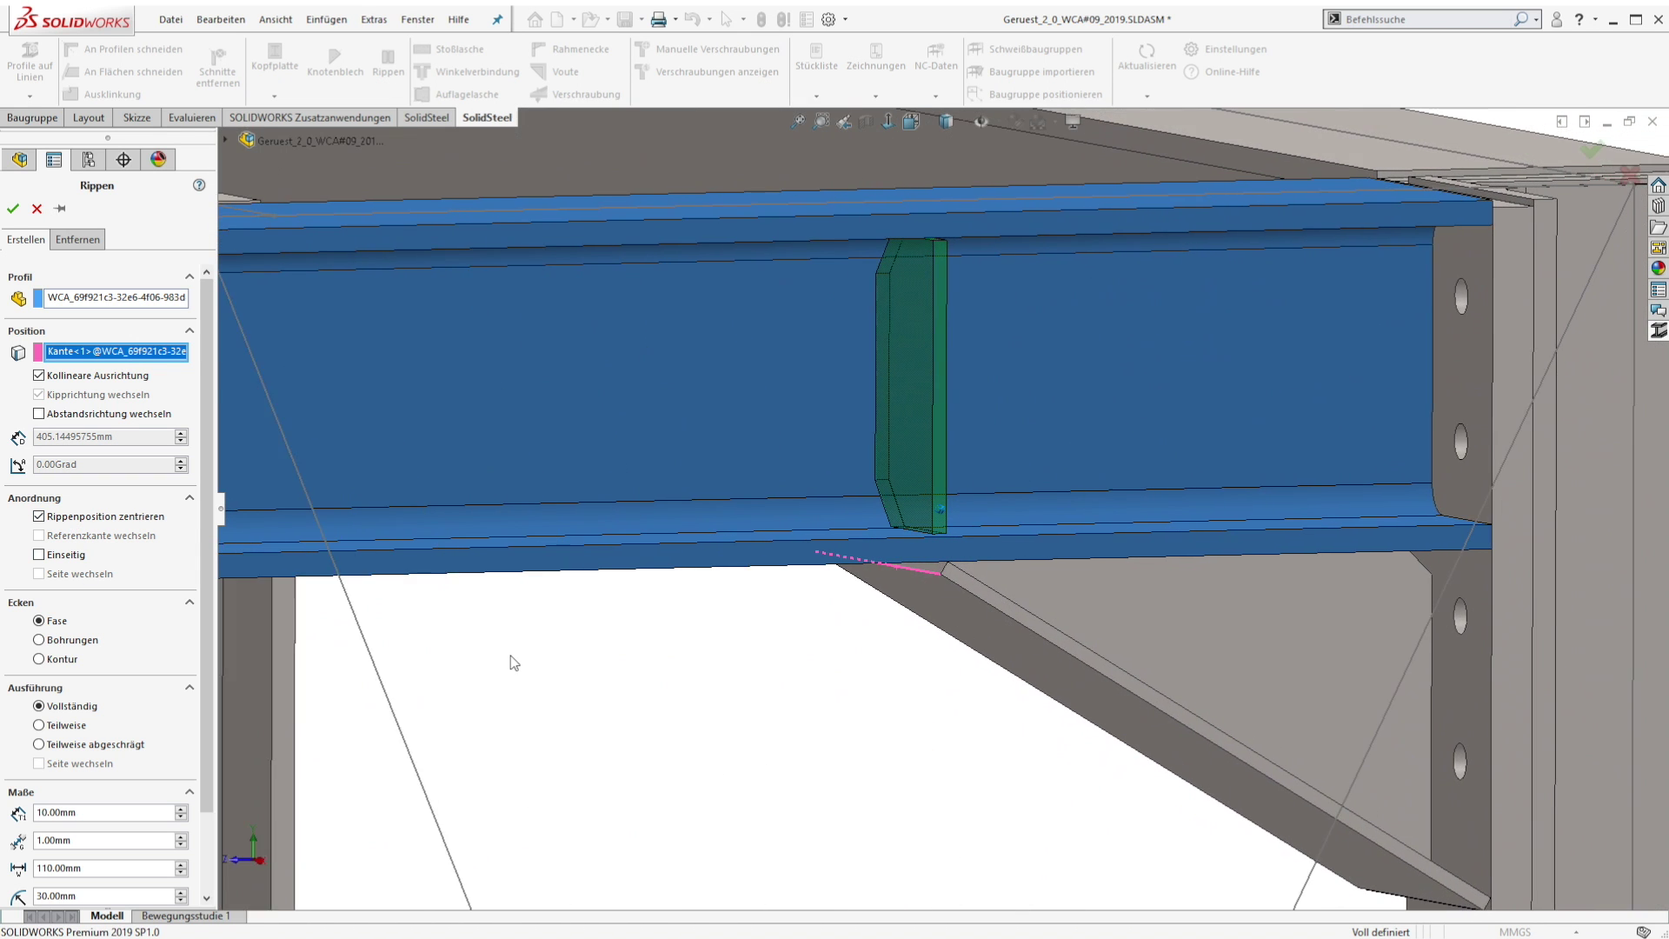
left_click(13, 209)
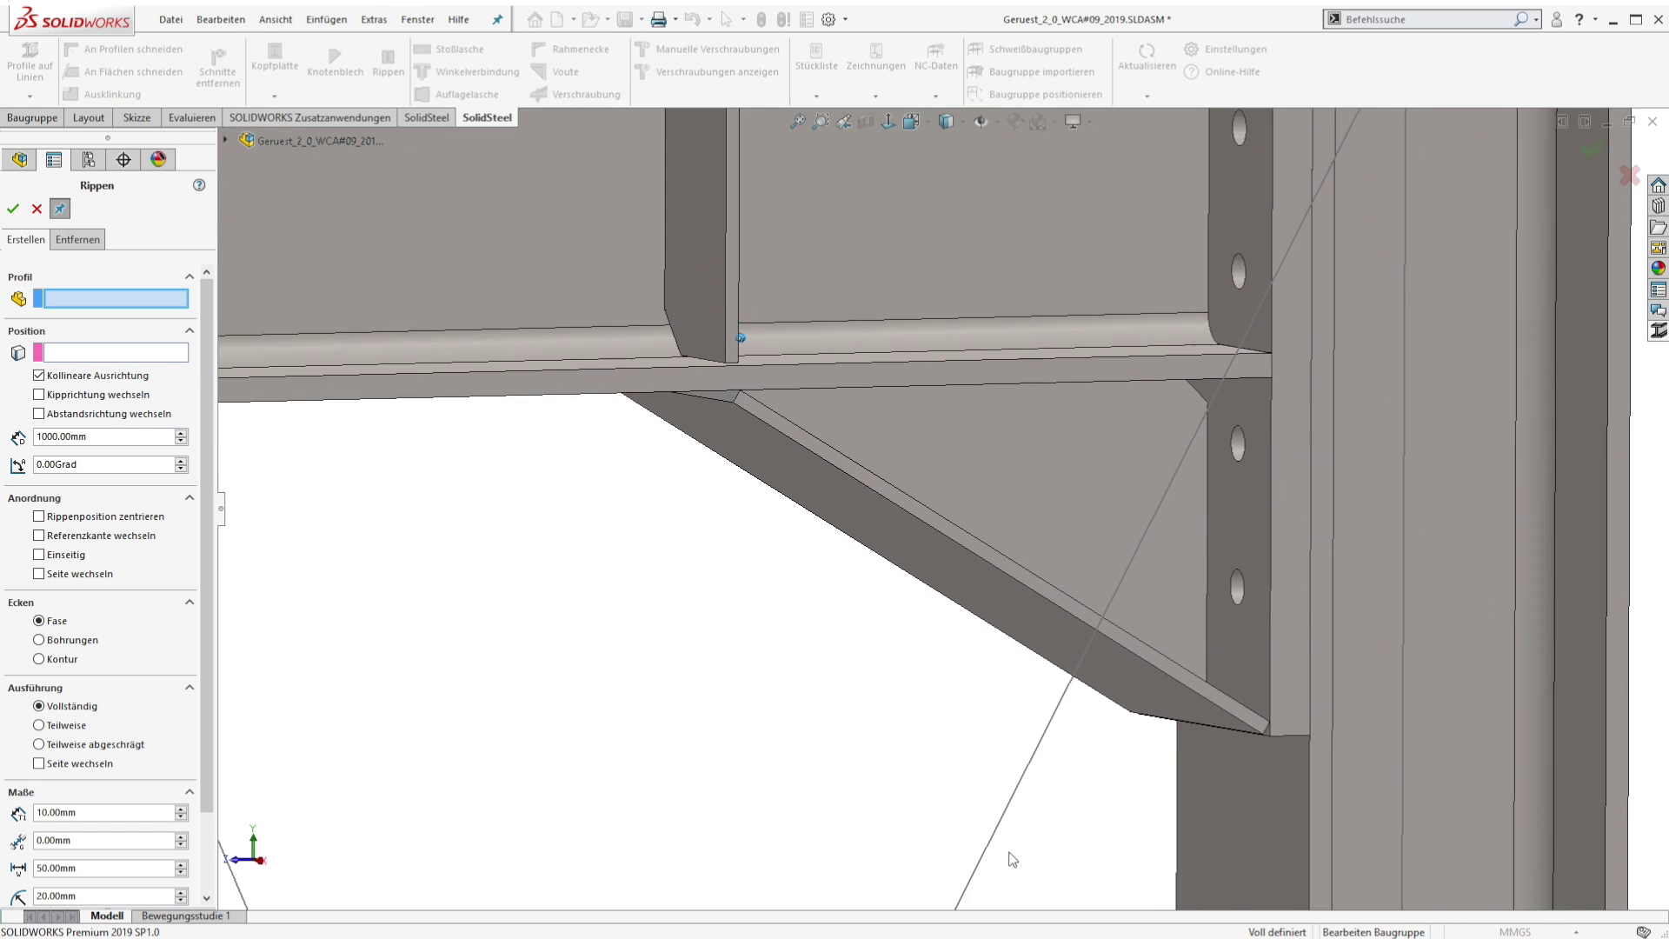
- Create ribs in the column at the end plate's lower edge with rib position centring turned off
left_click(1321, 644)
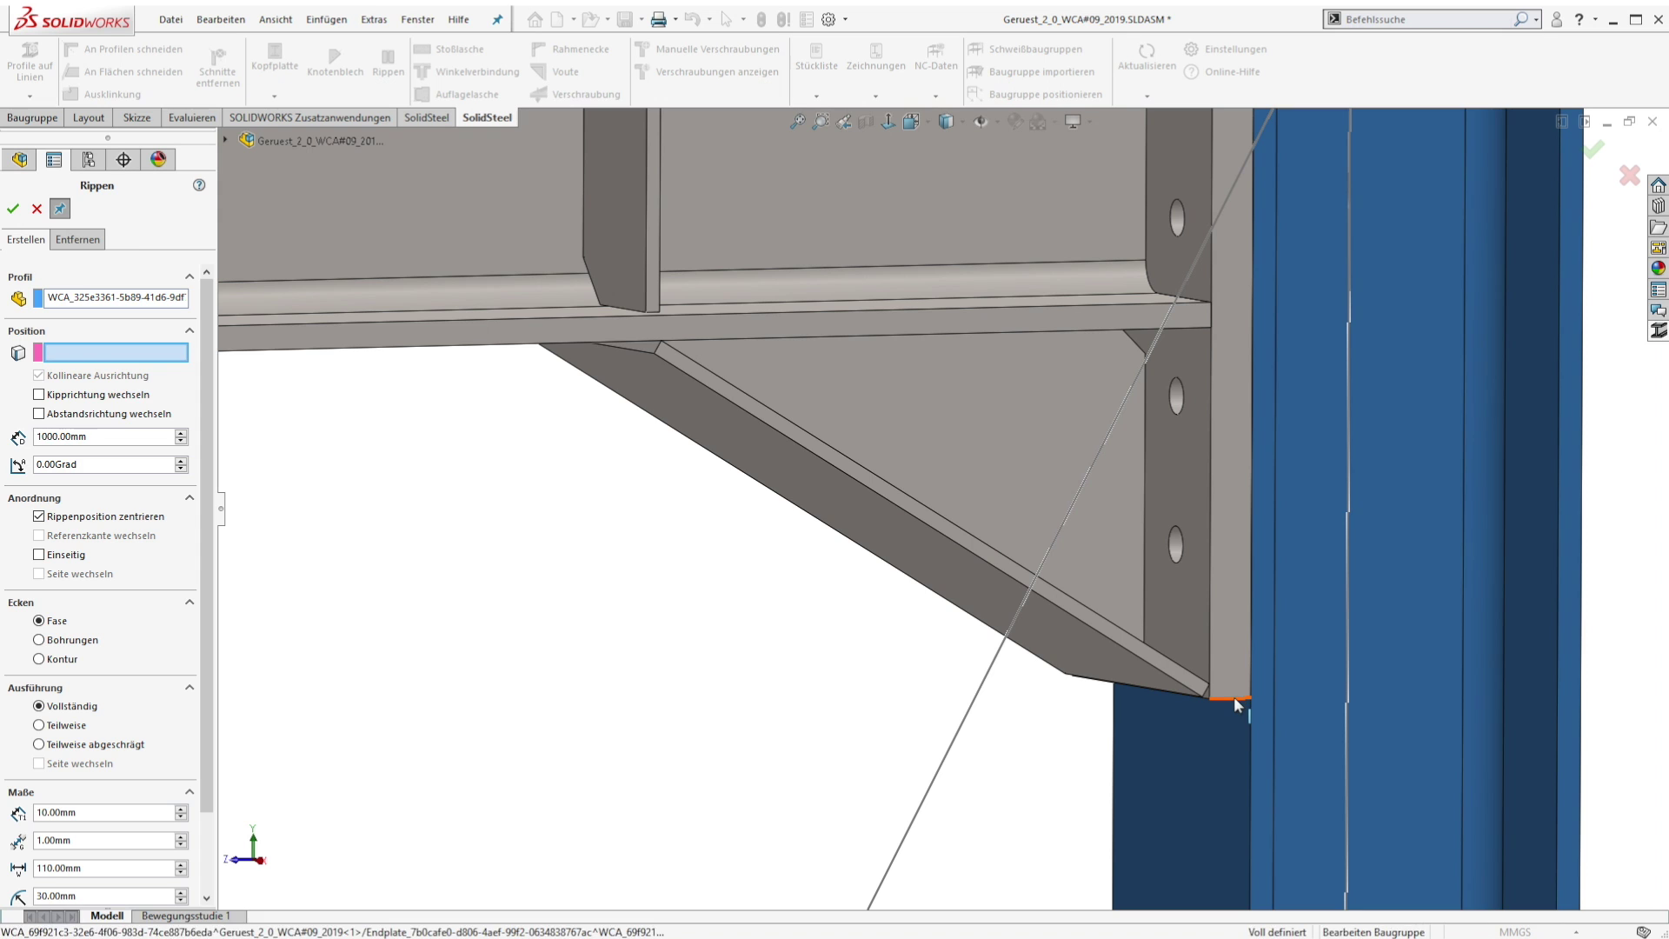
left_click(1232, 697)
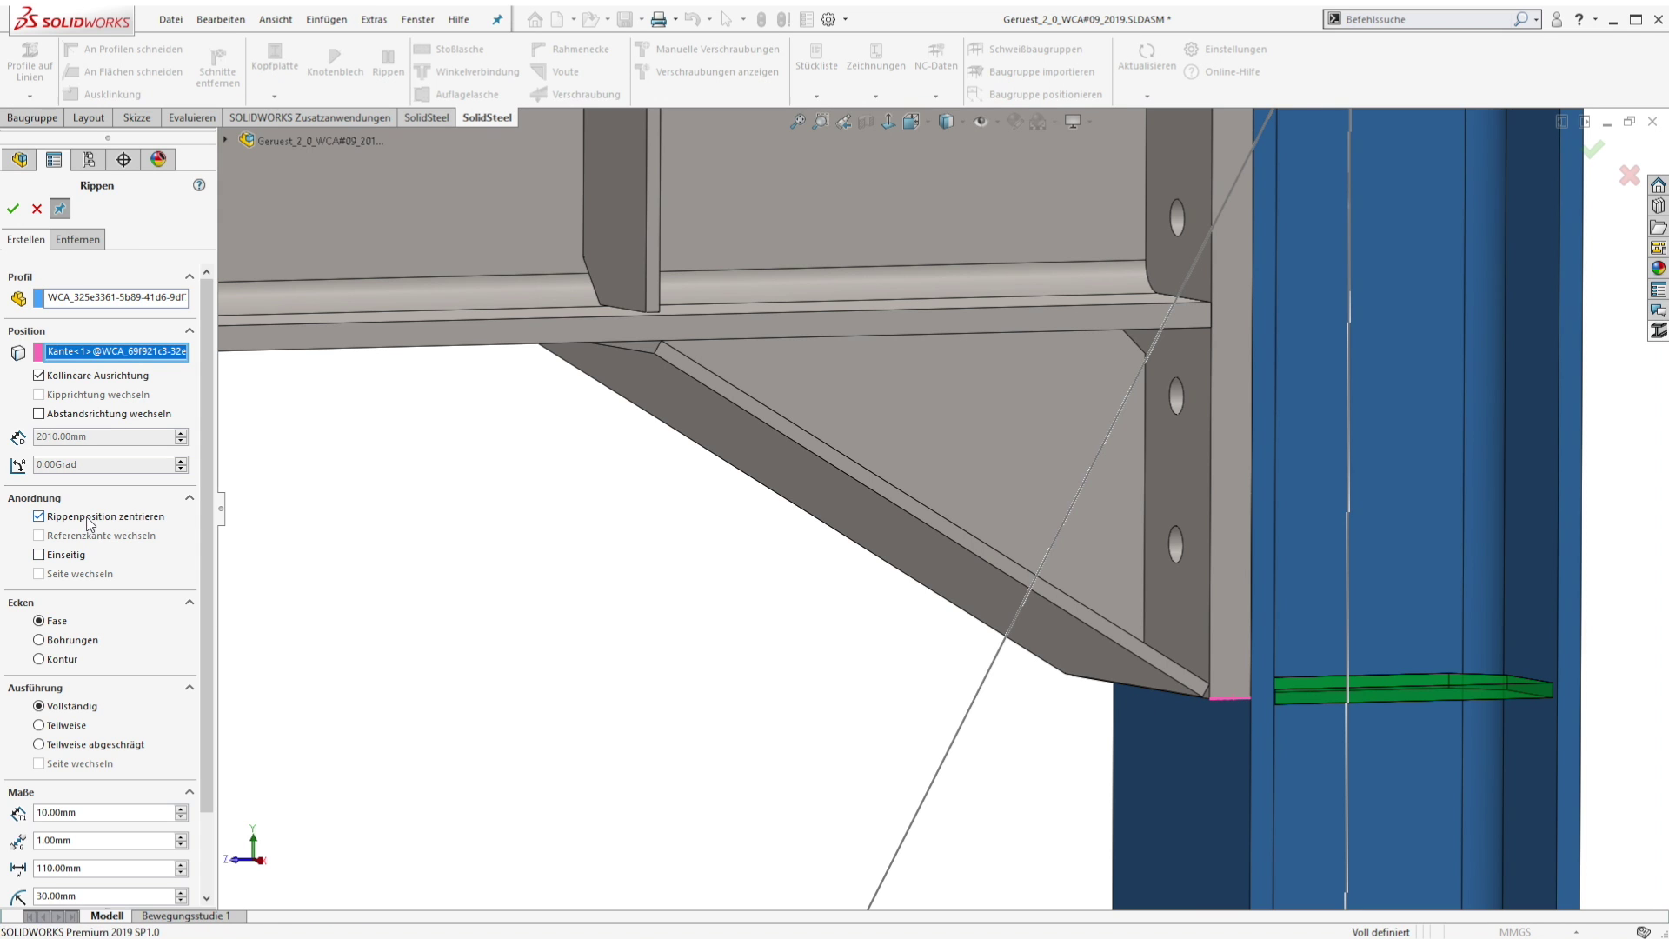
left_click(40, 516)
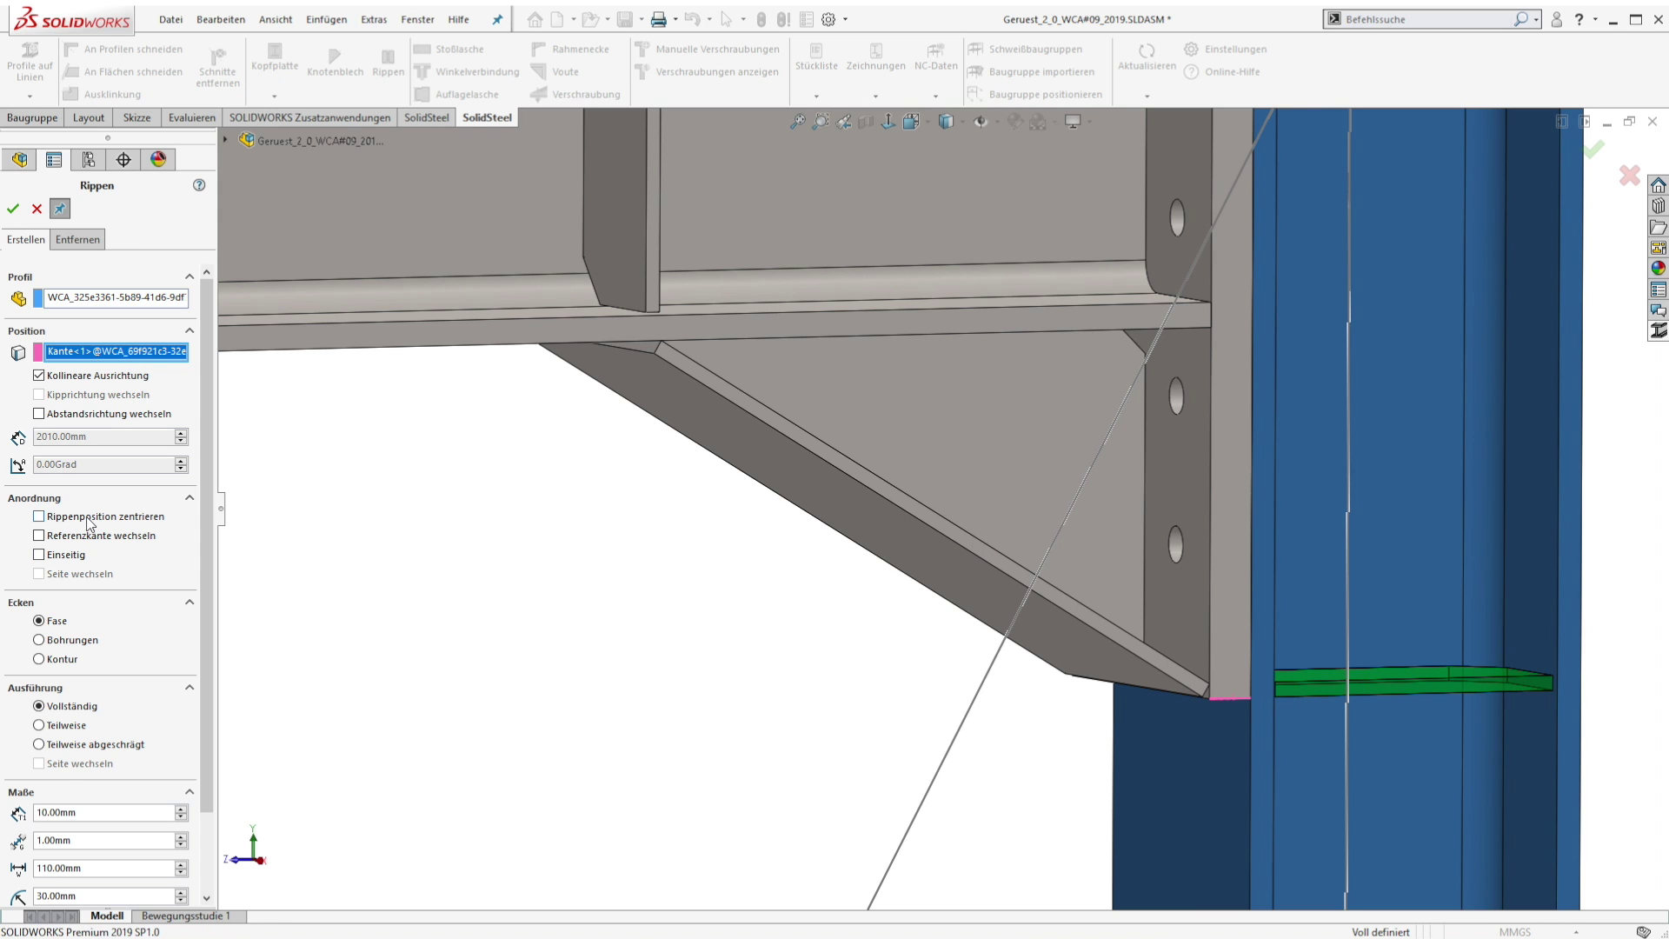
left_click(14, 210)
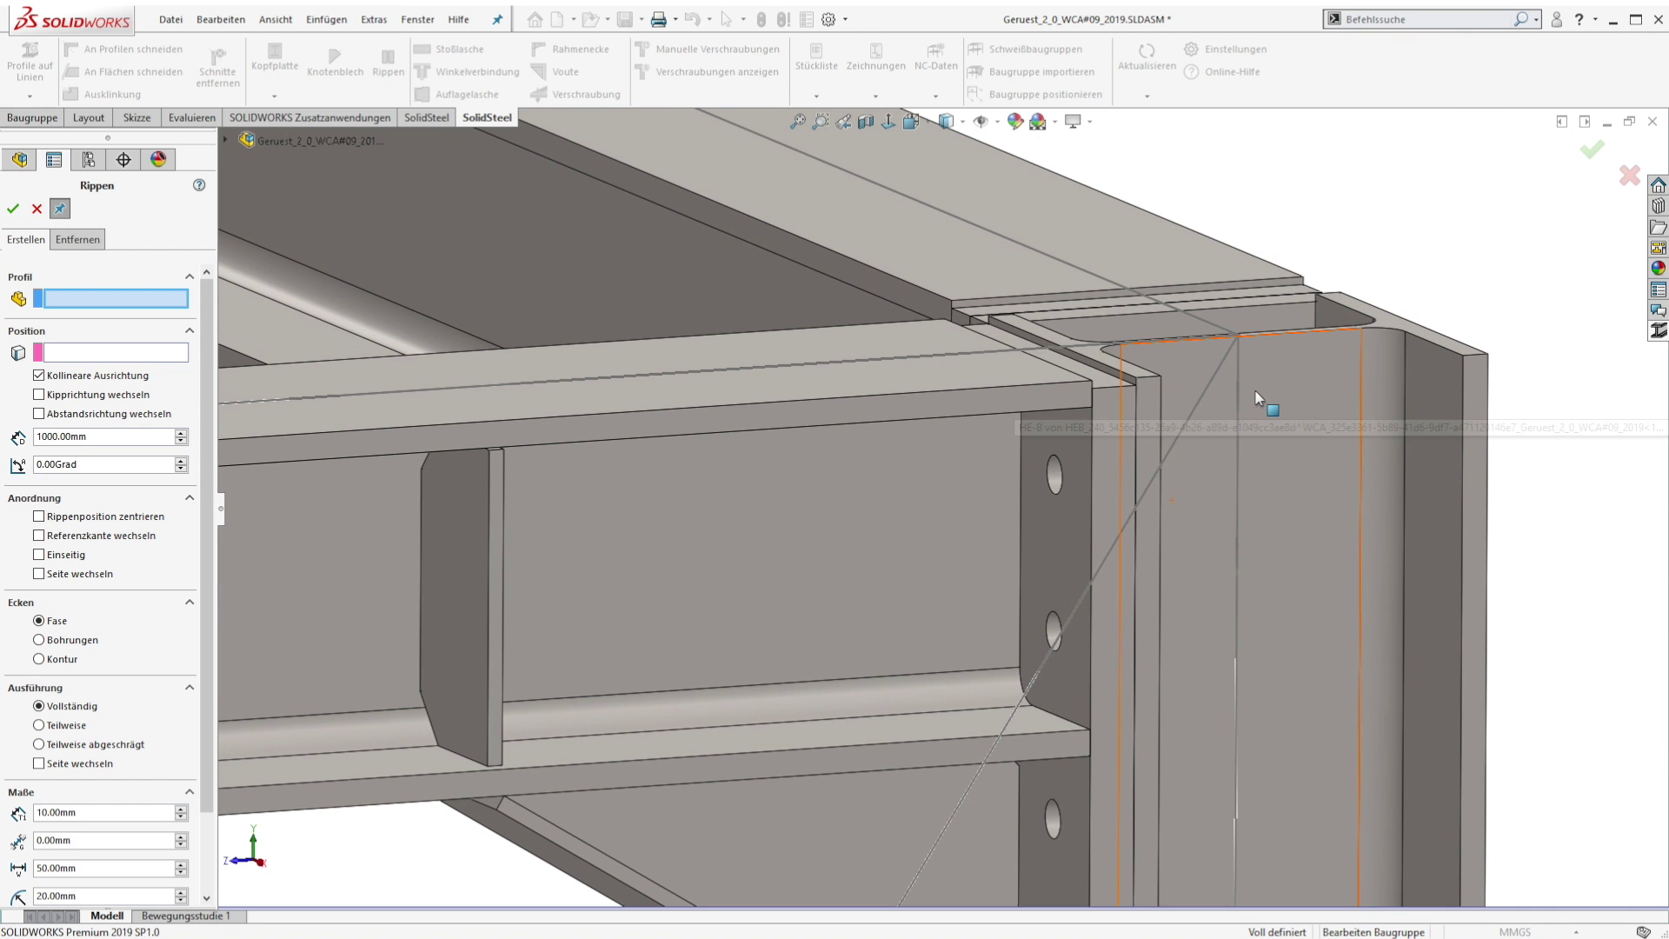
- Create ribs at the column head aligned with the beam's top flange edge, switching the reference edge
left_click(1260, 400)
left_click(1048, 384)
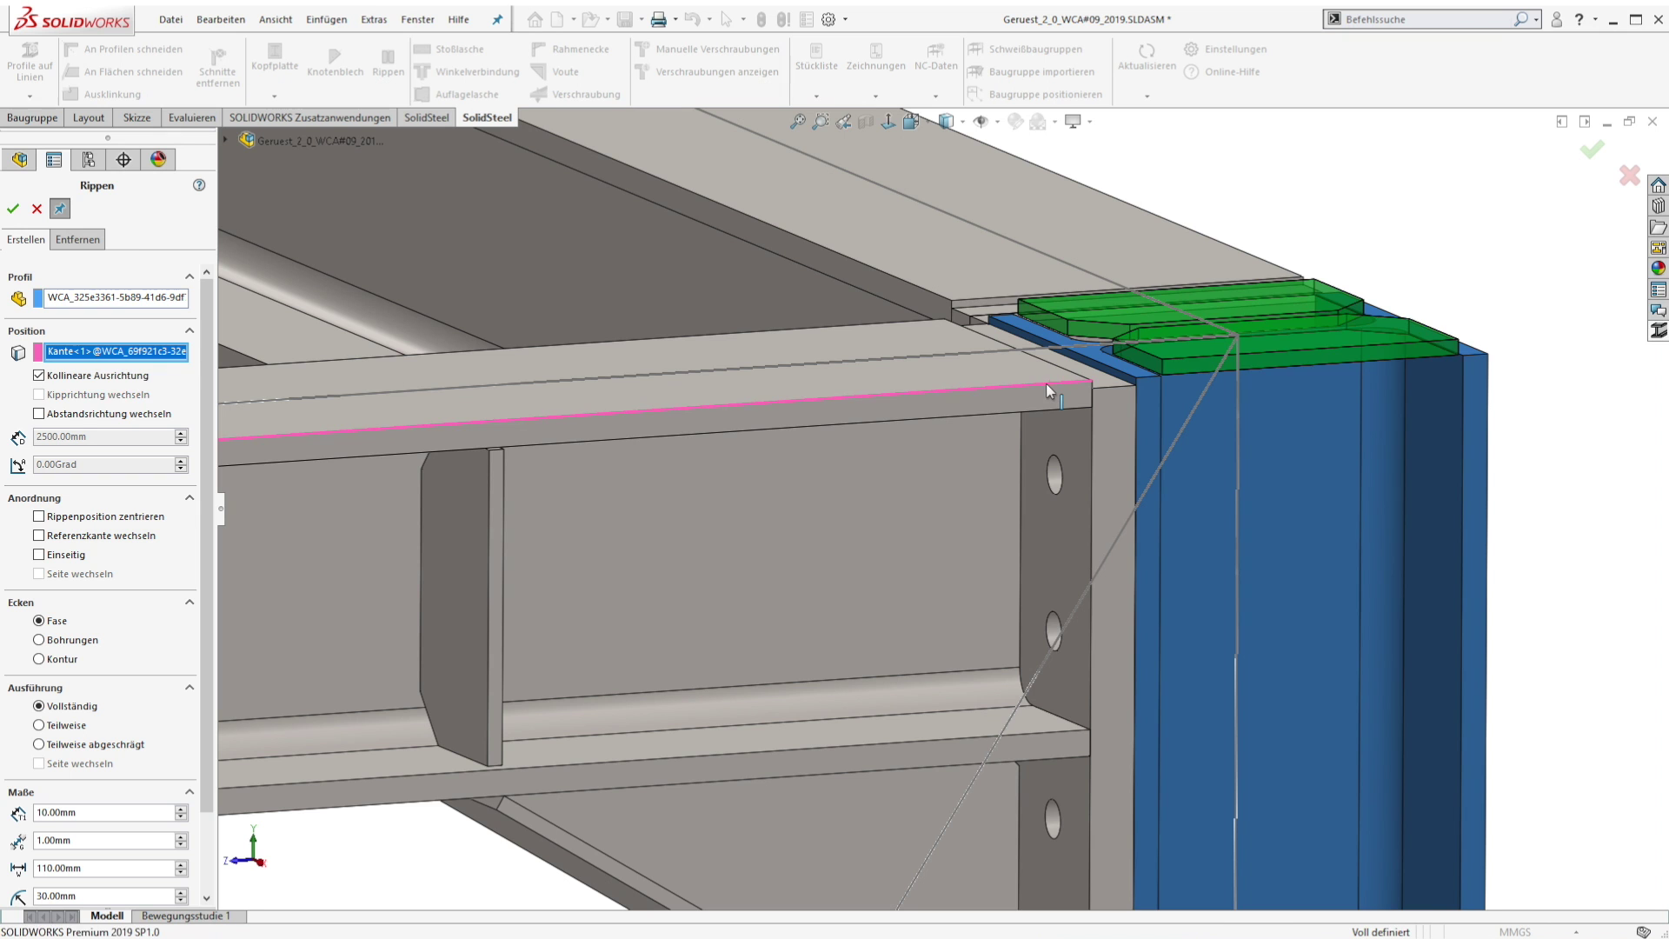
left_click(94, 545)
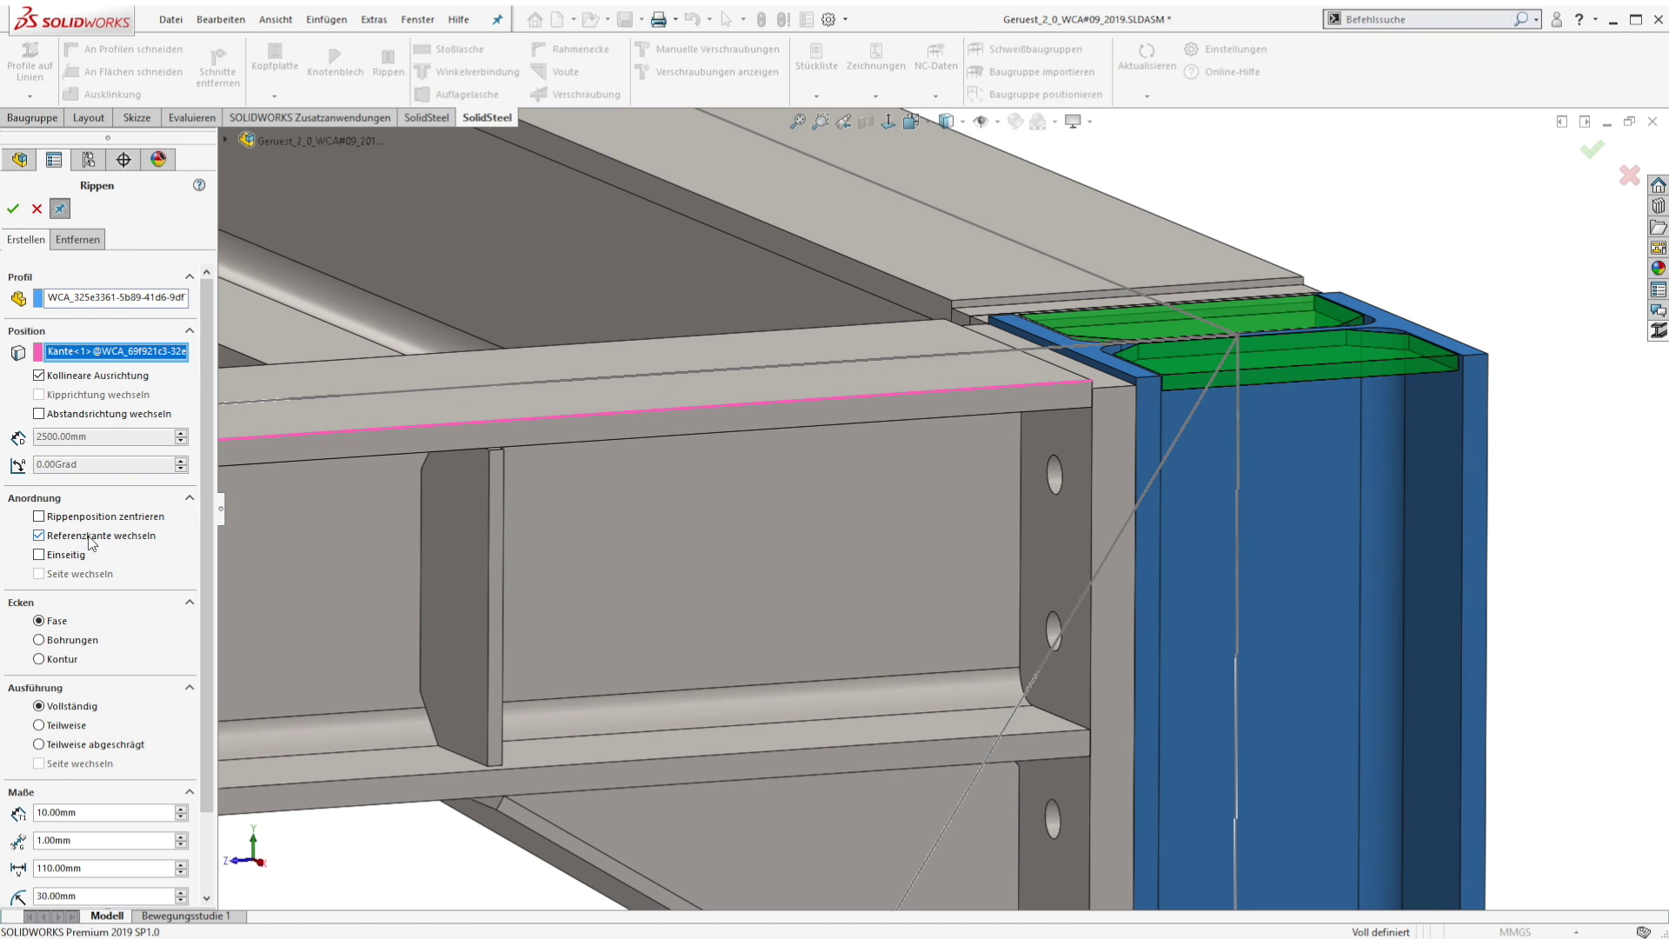
left_click(12, 210)
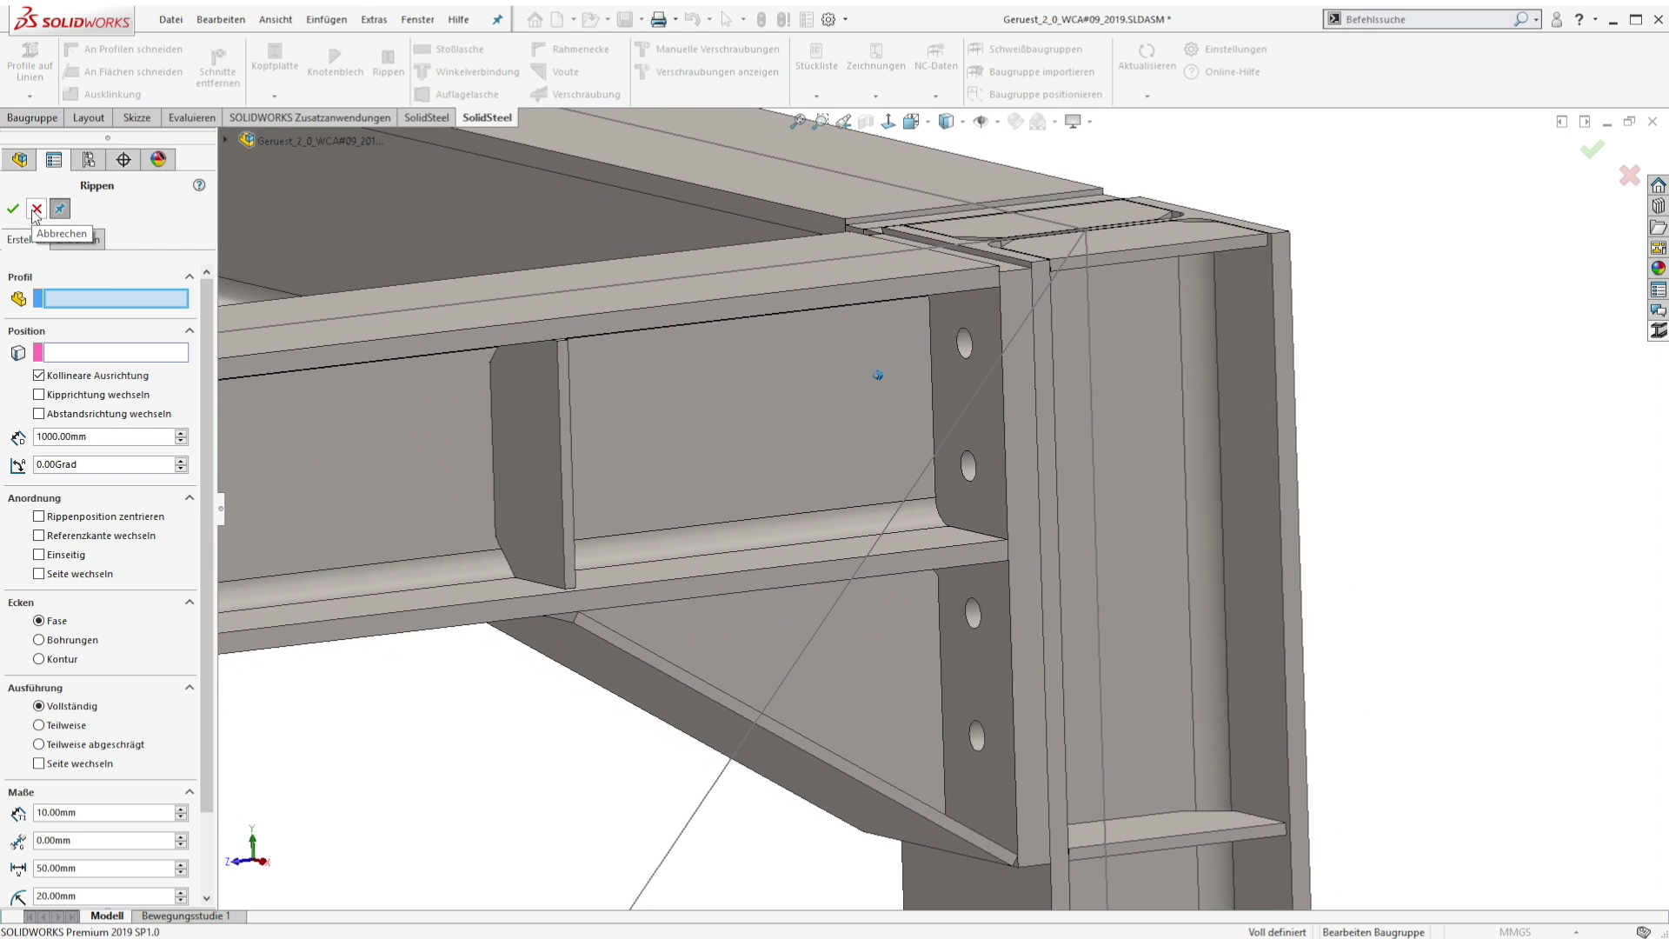
left_click(35, 210)
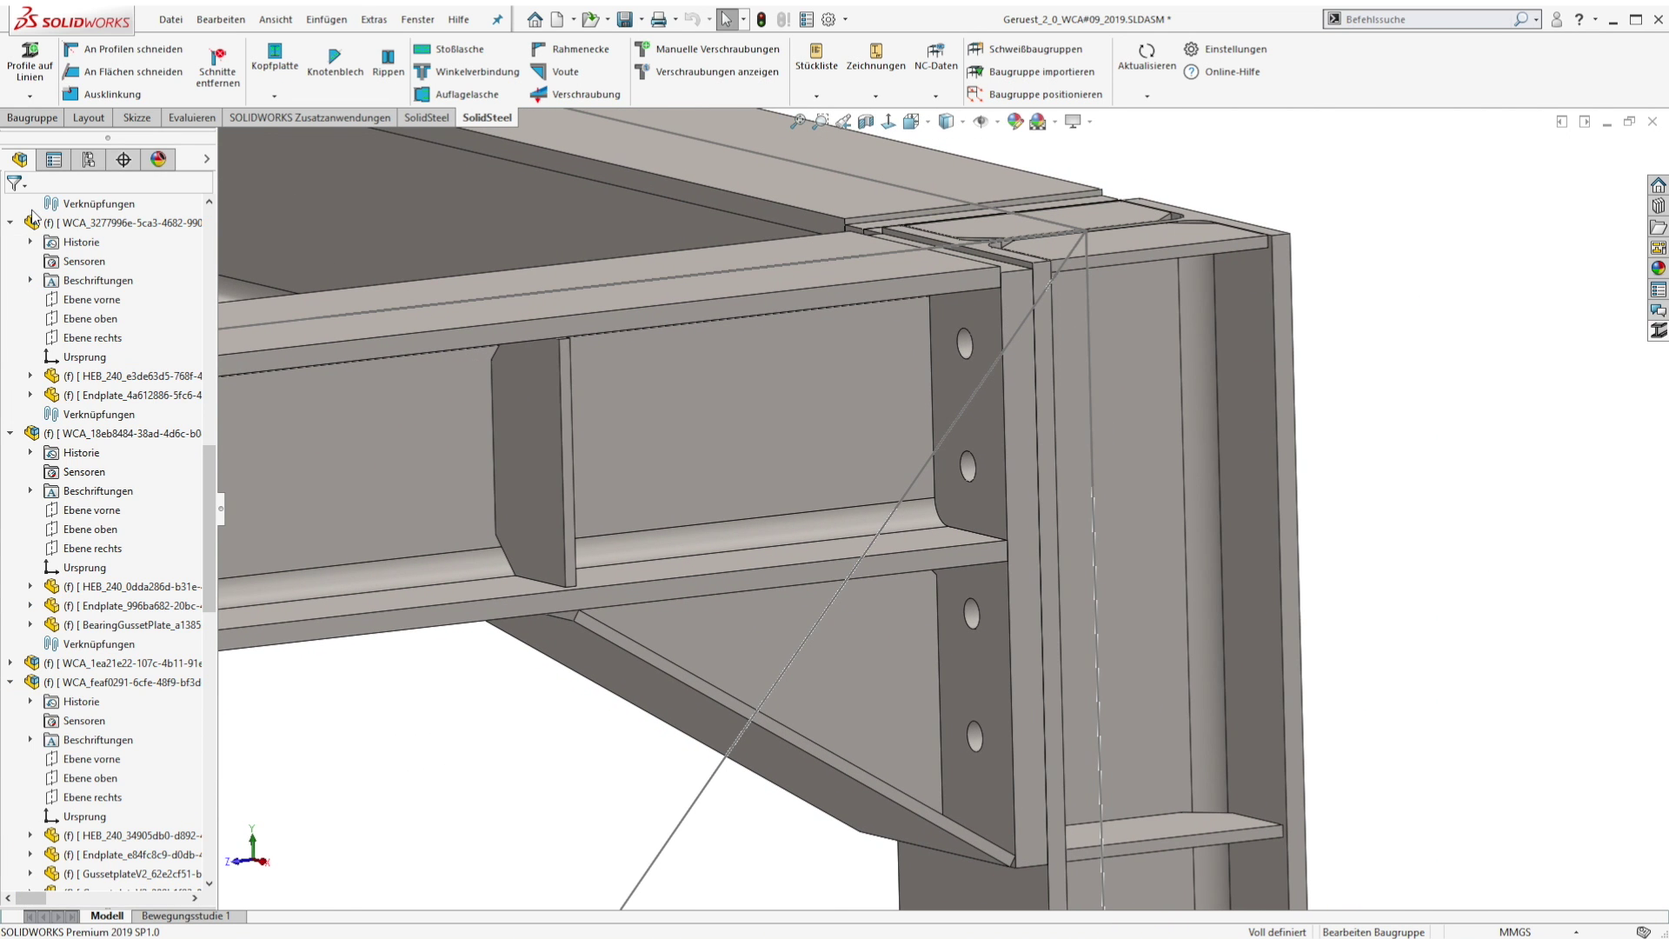
- Set up a base plate at the column foot with 50 mm overhangs on all four sides and one row of two holes spaced 200 mm
scroll(33, 216, "up", 8)
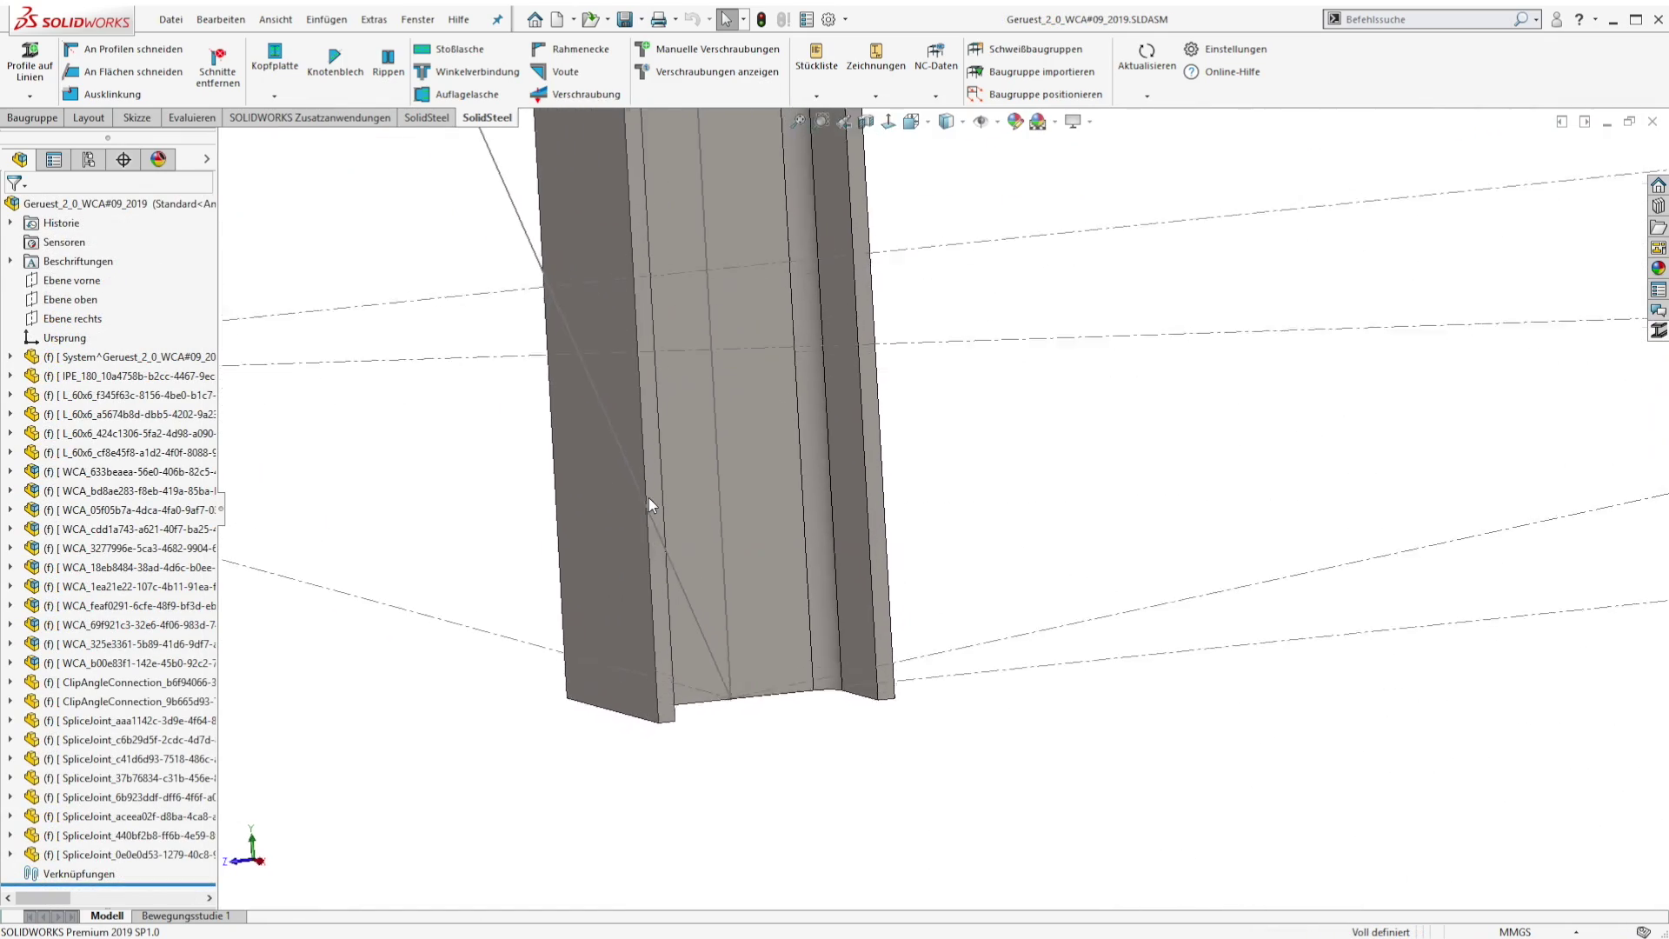
left_click(275, 96)
left_click(294, 161)
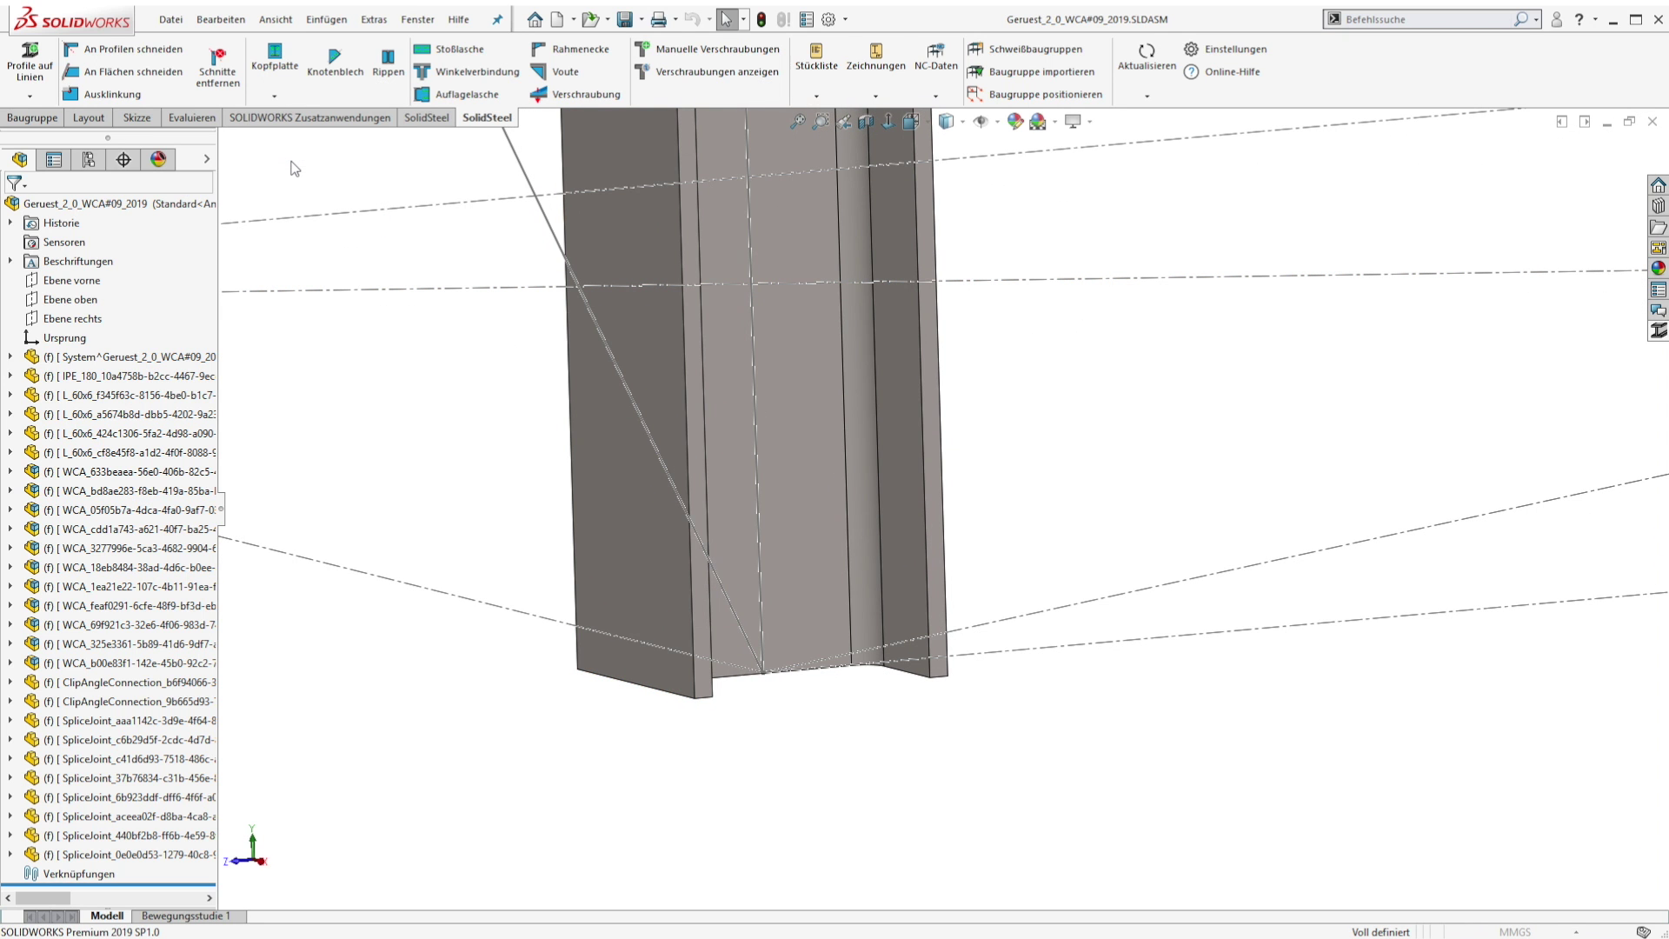
left_click(587, 501)
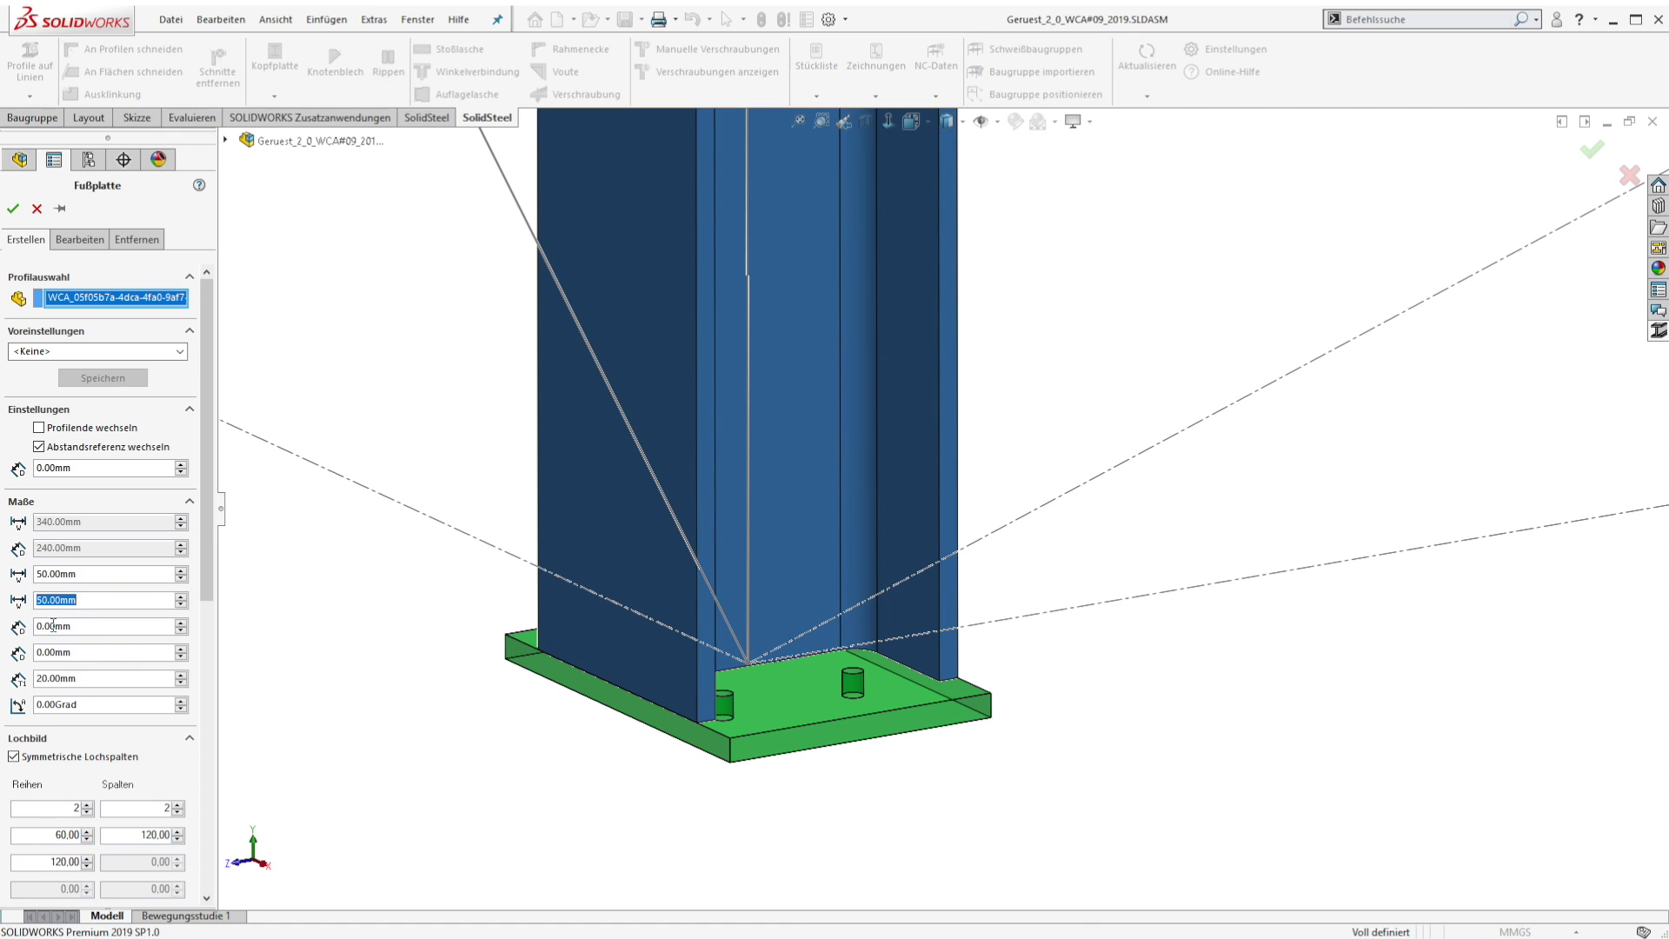
type("0")
key("Return")
type("50")
key("Return")
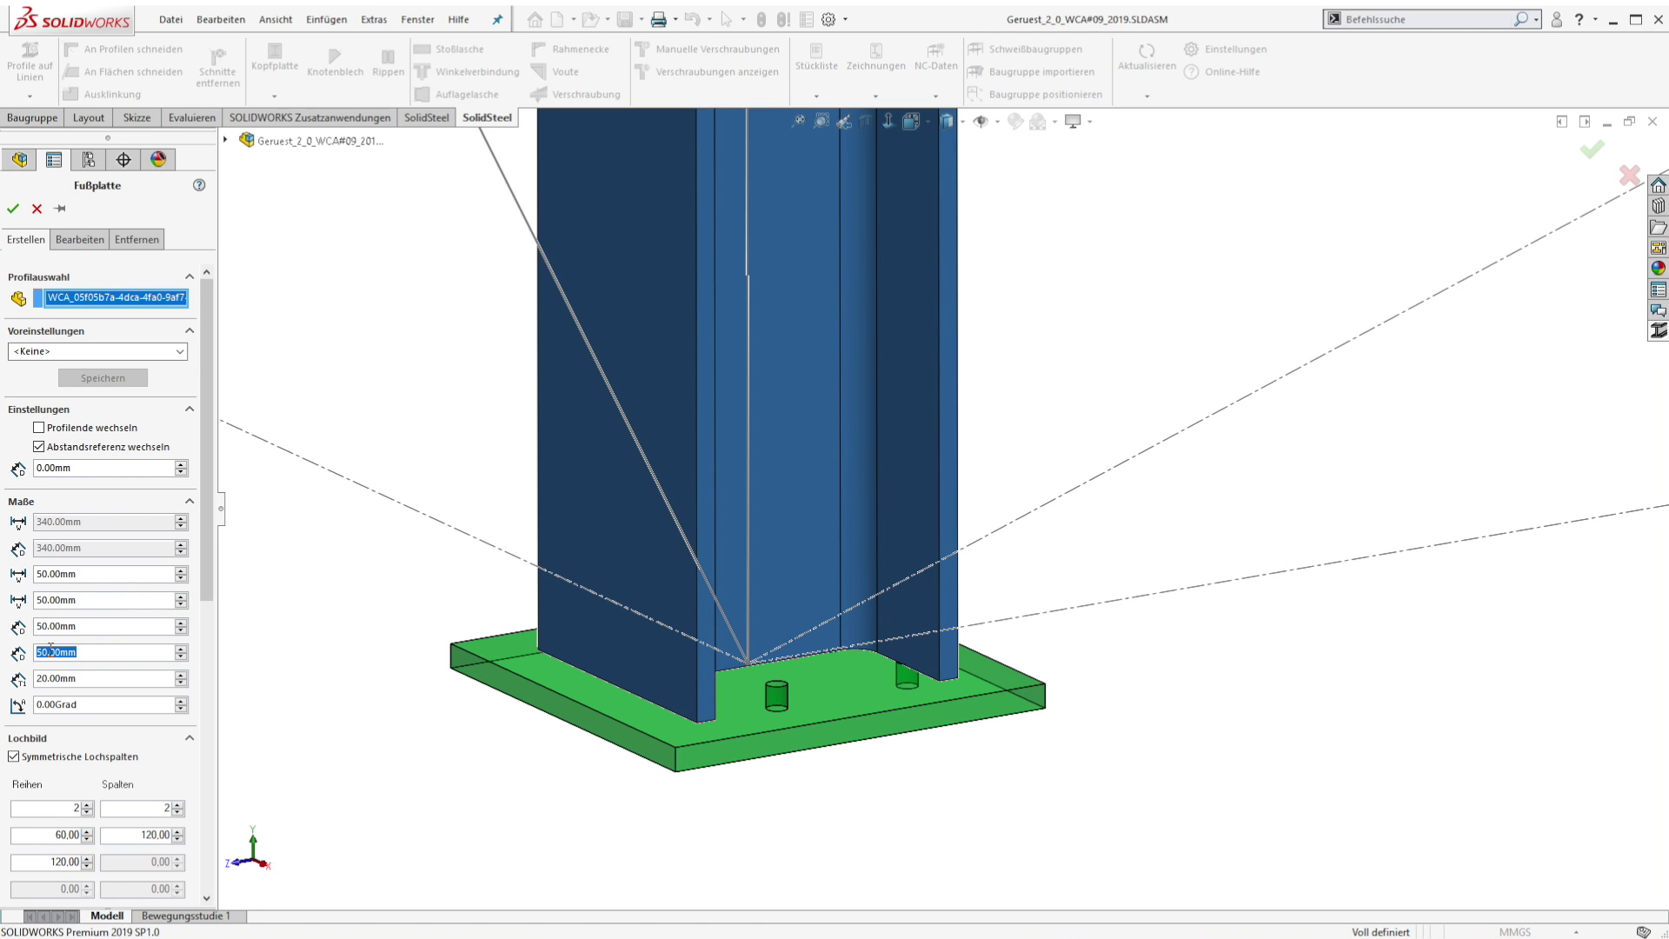
scroll(111, 644, "down", 3)
left_click(87, 592)
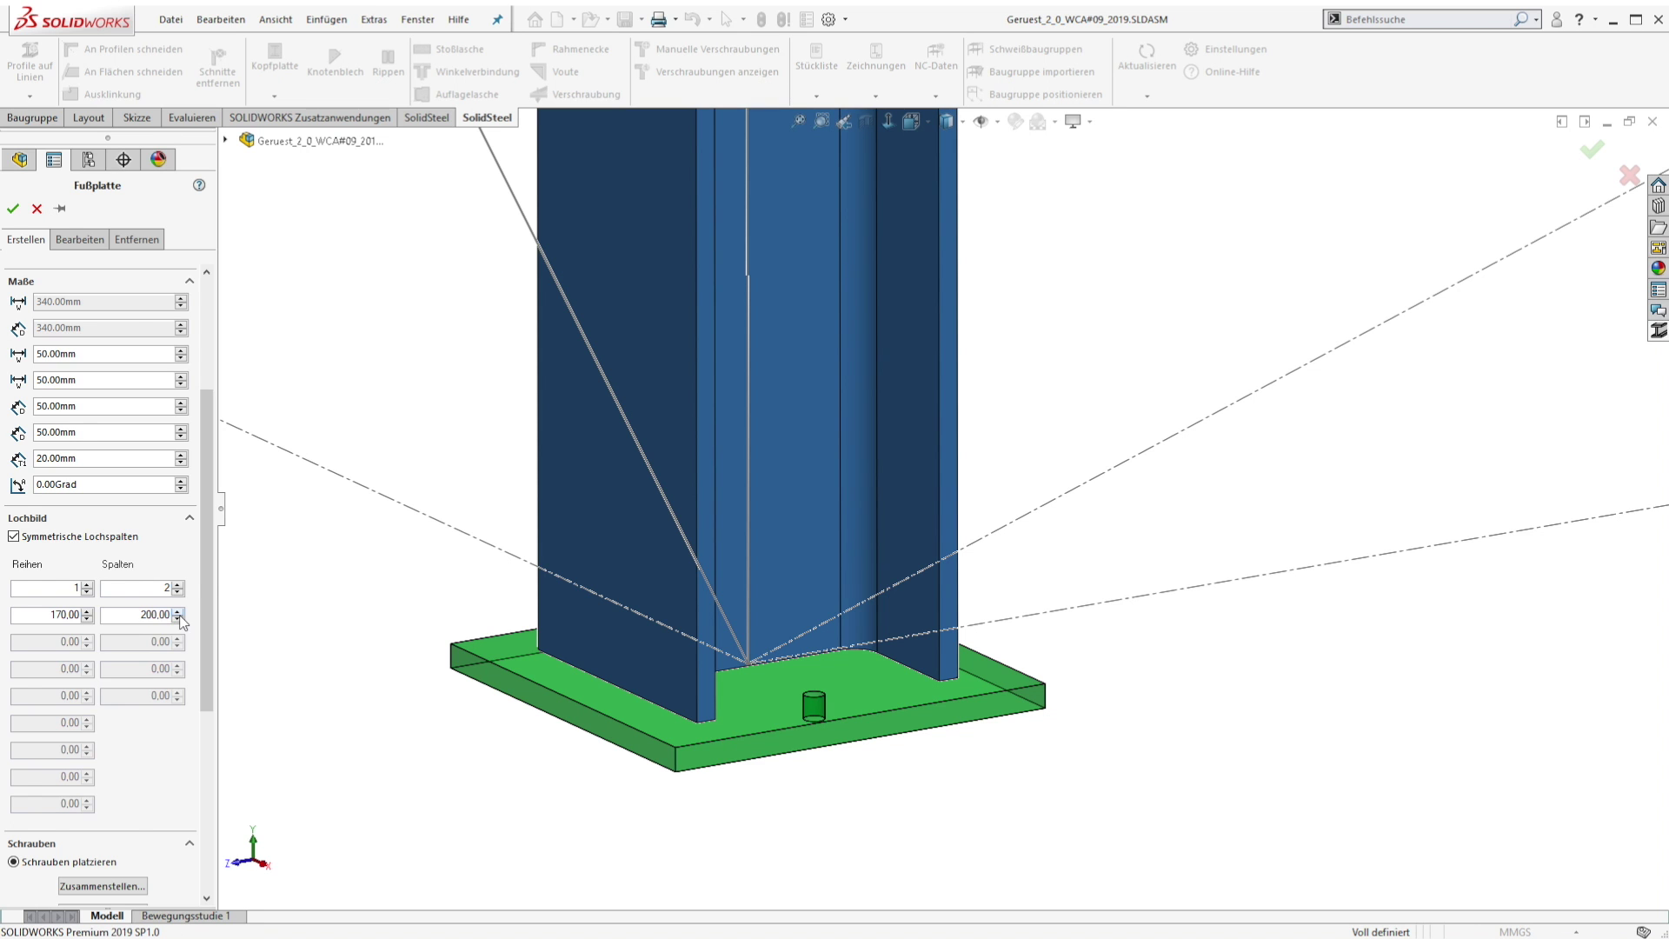
- Add a hexagon EN 14399-4 M27 x 175 bolt to the base plate's bolt assembly
scroll(131, 660, "down", 3)
left_click(103, 699)
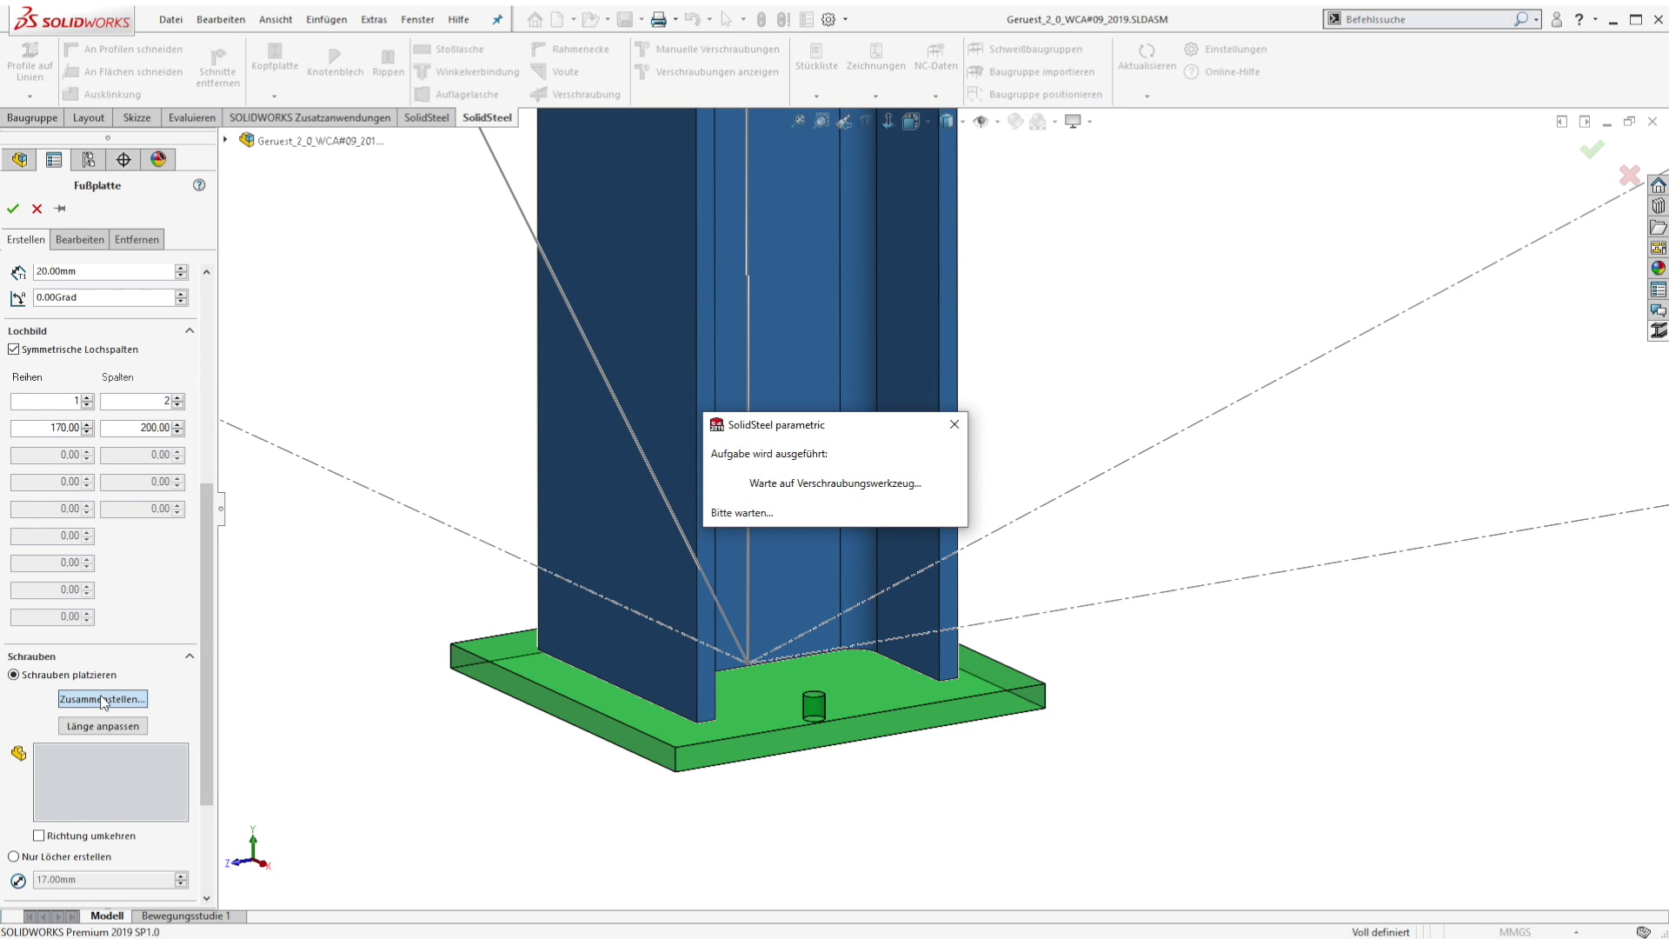
left_click(513, 426)
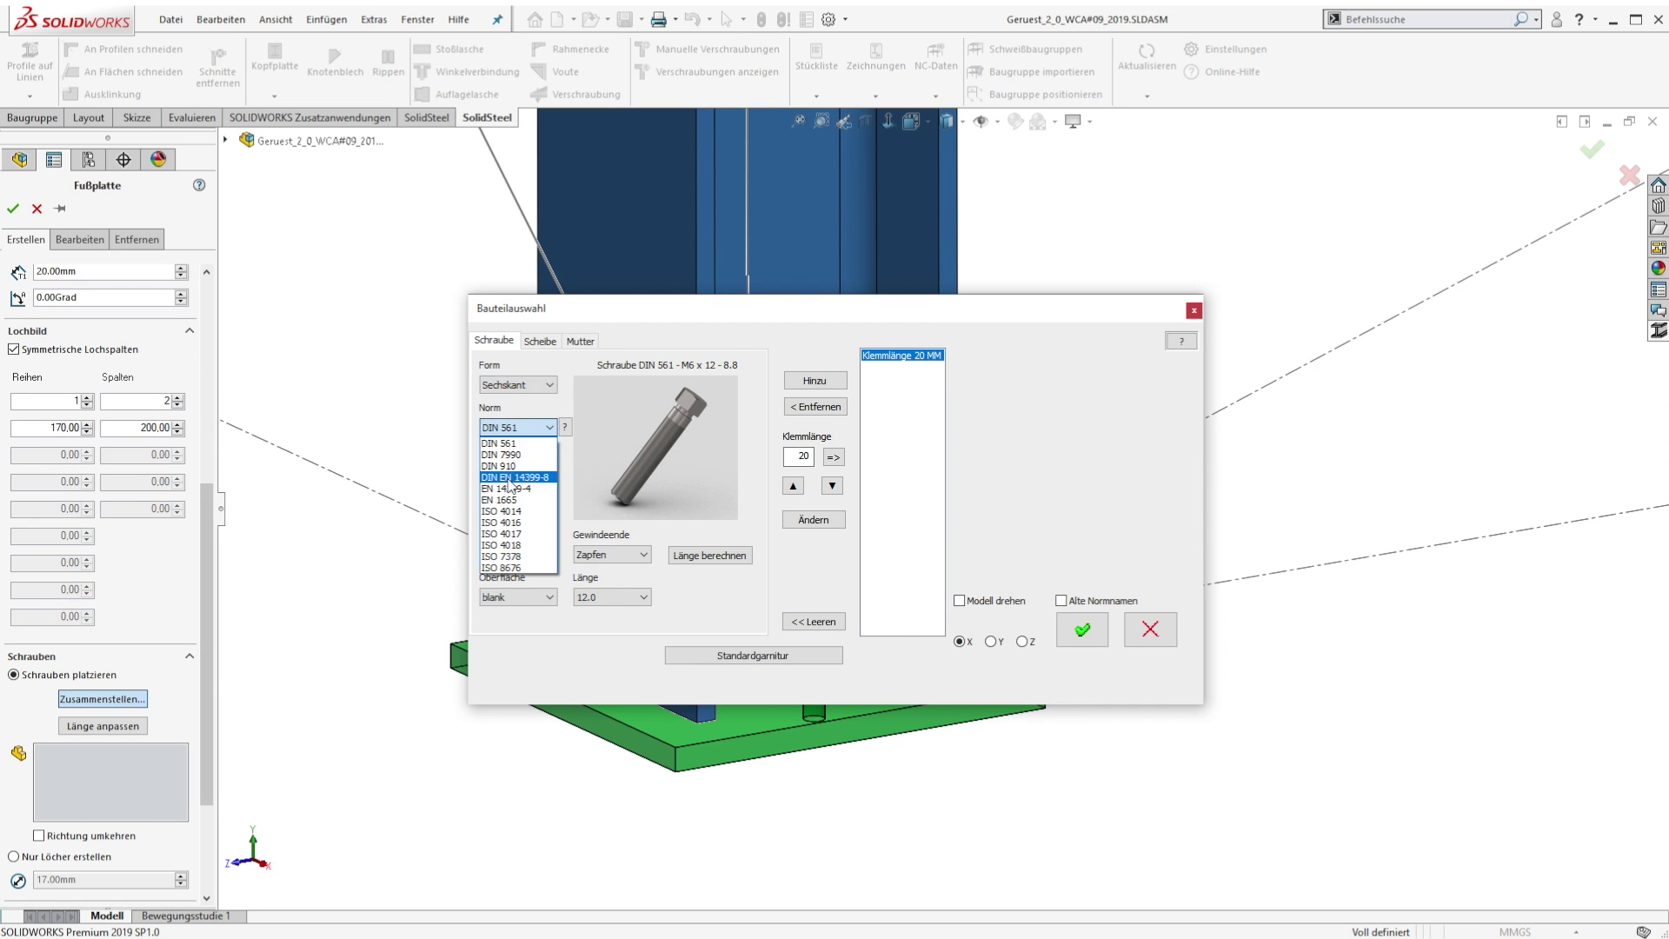
left_click(509, 478)
left_click(517, 469)
left_click(502, 546)
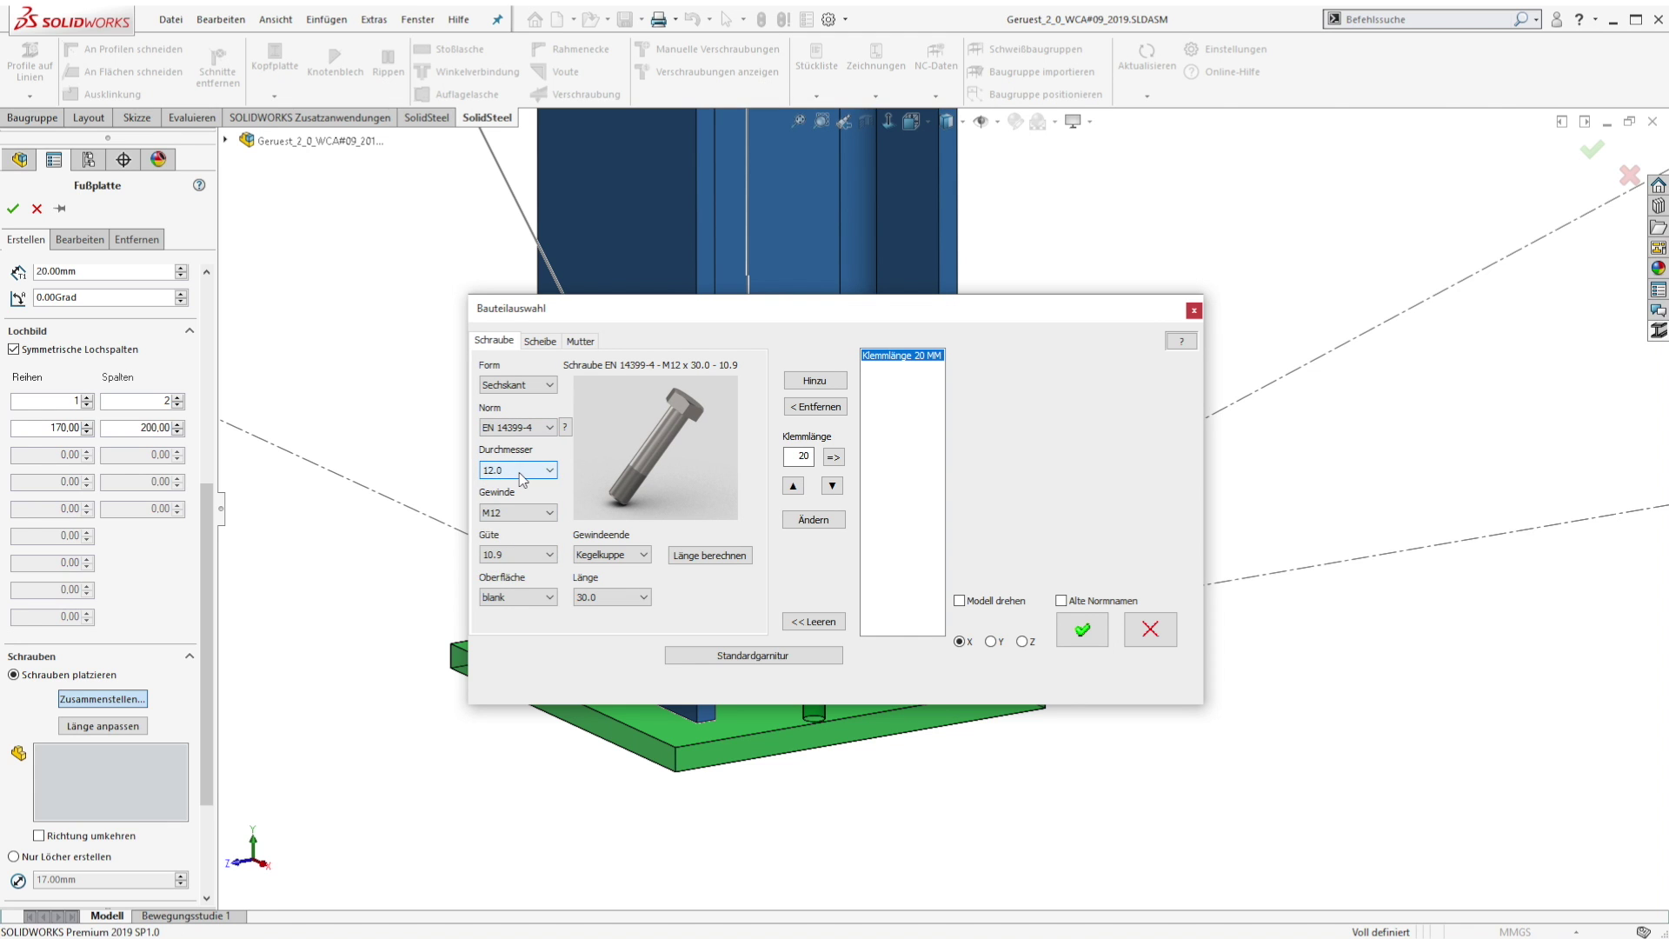
left_click(522, 475)
left_click(504, 544)
left_click(612, 597)
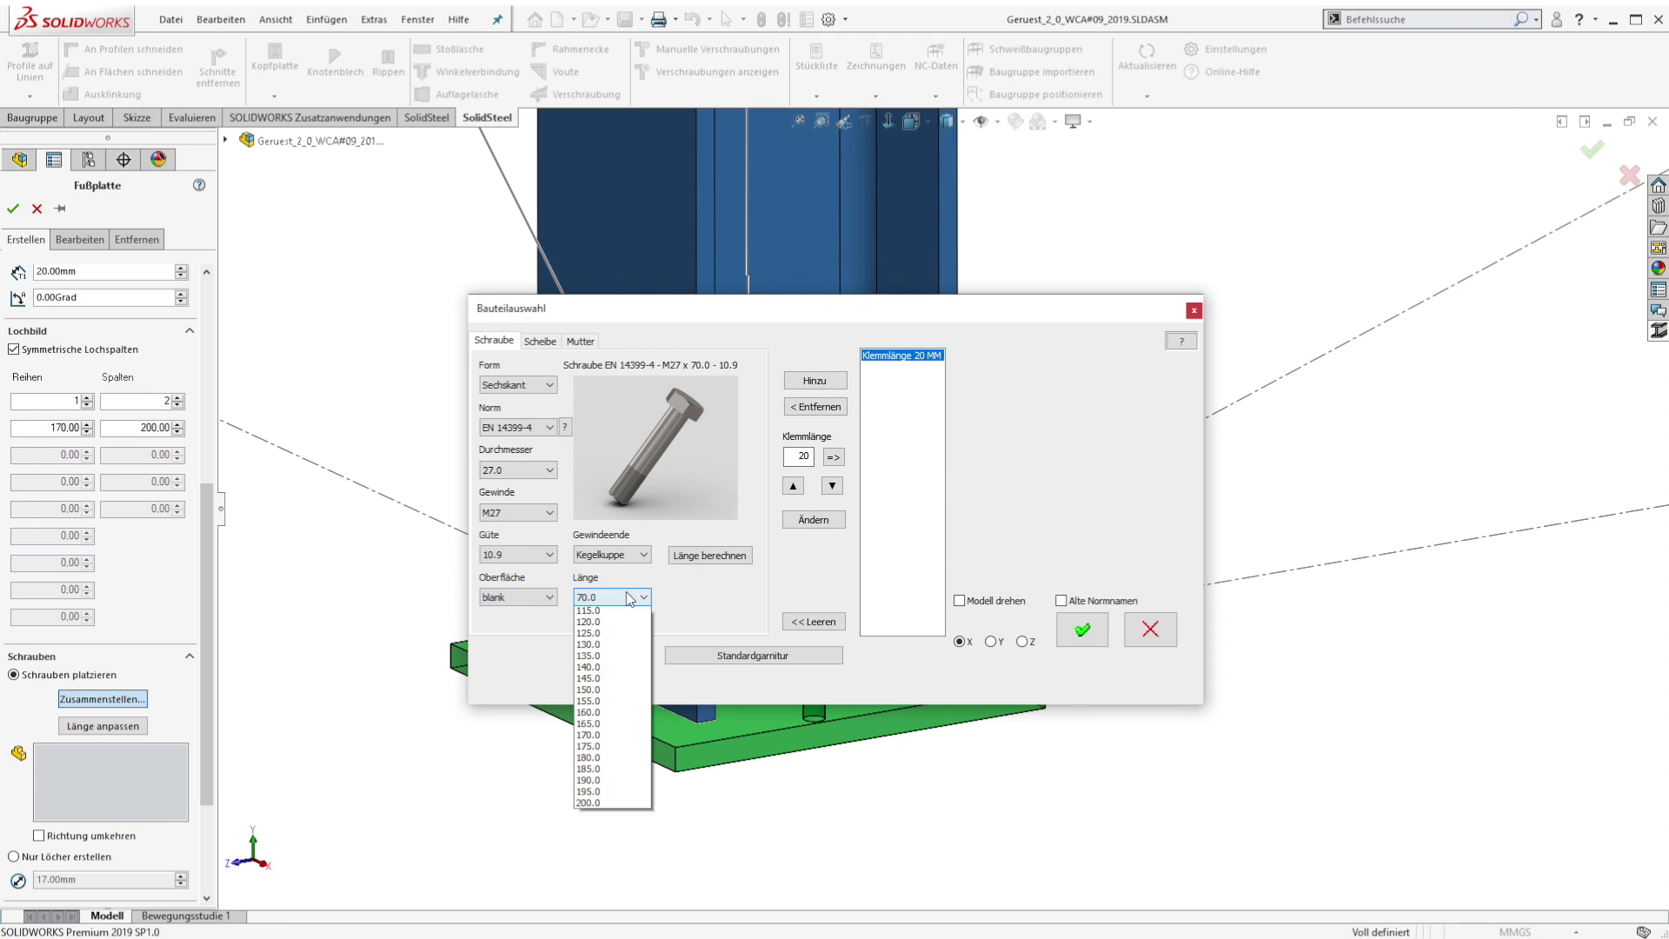
left_click(595, 851)
left_click(815, 380)
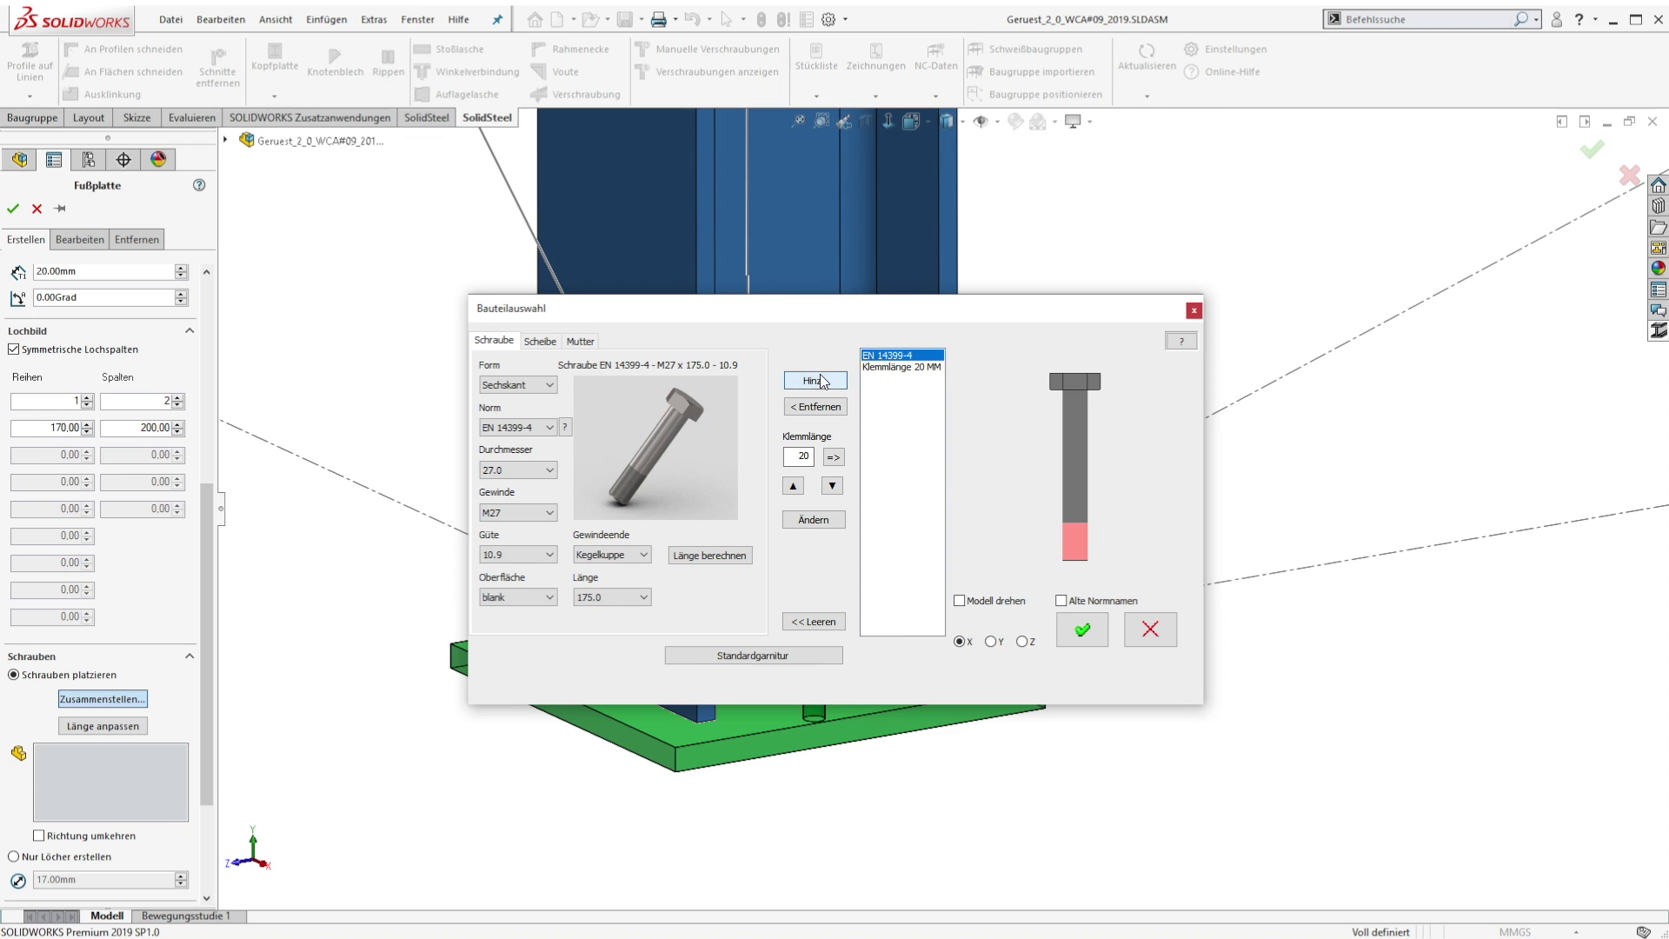
- Add an EN 14399-6 washer of size 27 beneath the bolt head and accept the bolt assembly
left_click(540, 341)
left_click(516, 426)
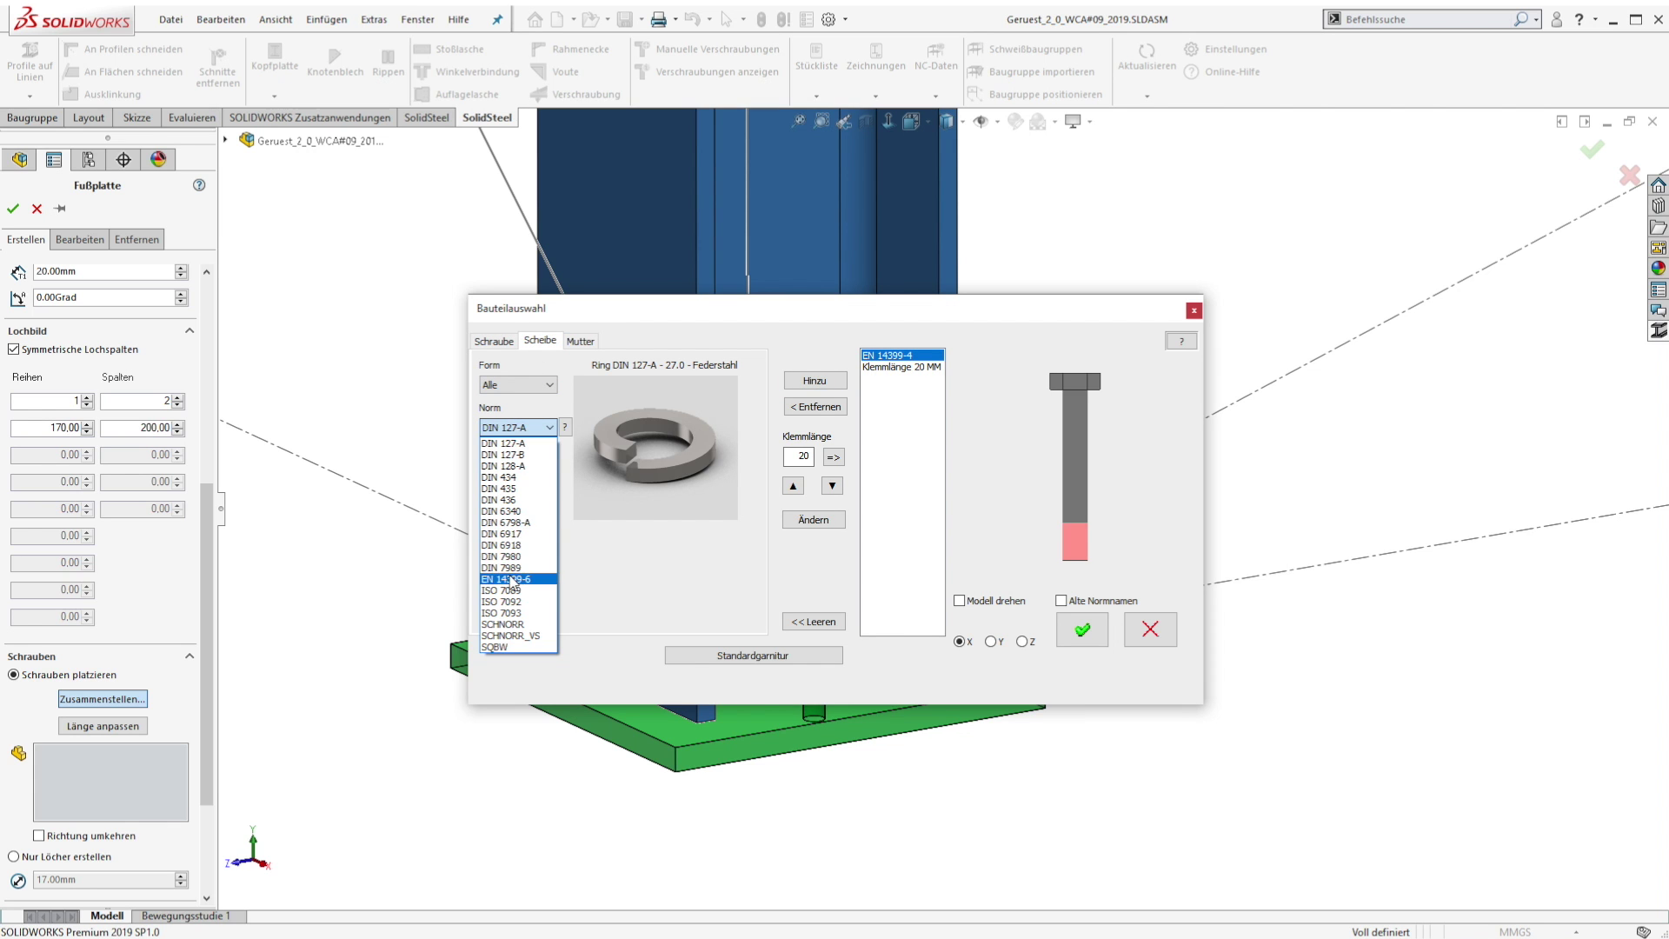
left_click(513, 579)
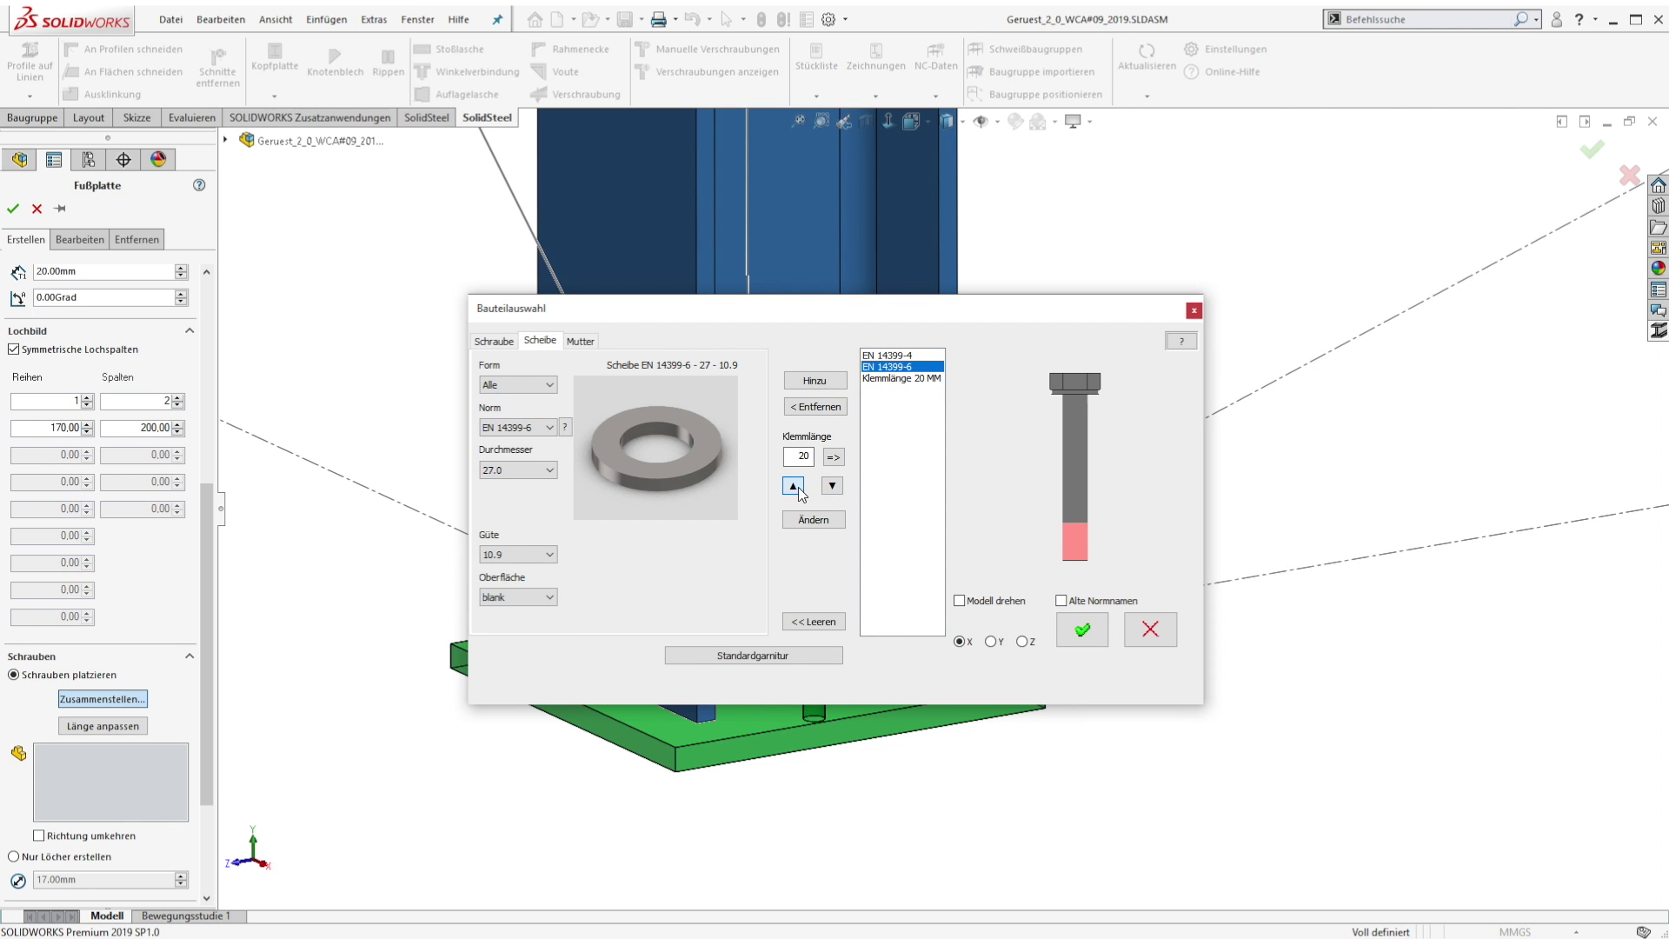
left_click(1082, 631)
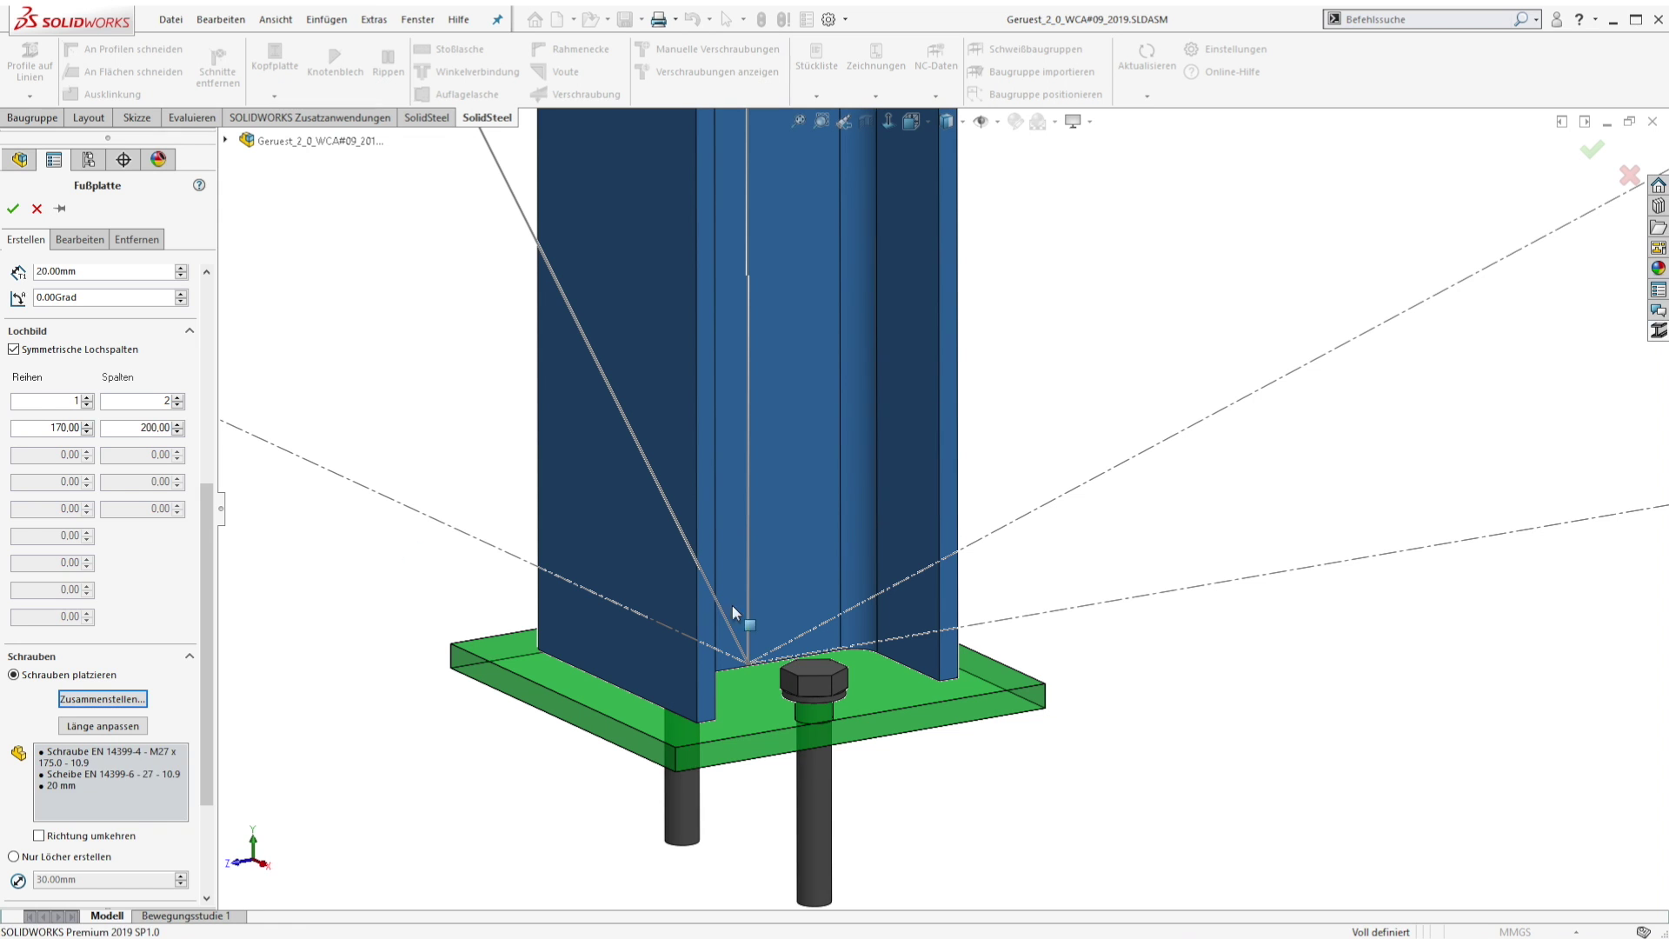
- Add a 200 mm long shear lug made of an HEA 100 I-section beneath the base plate
scroll(171, 678, "down", 3)
left_click(37, 748)
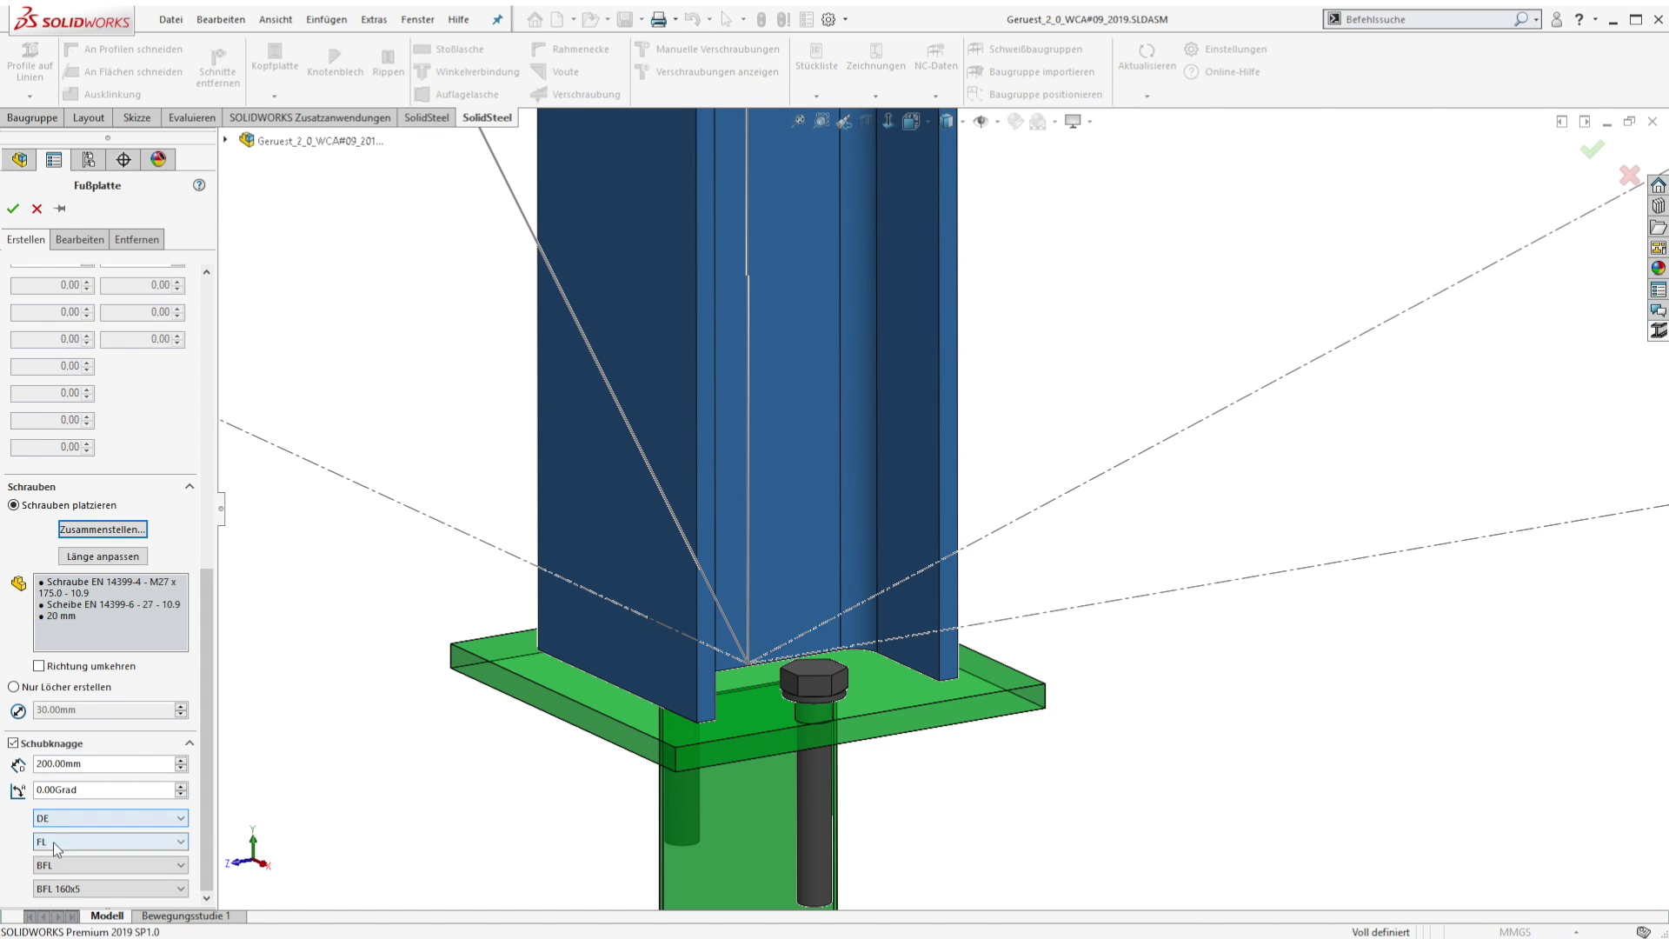
left_click(180, 842)
left_click(104, 868)
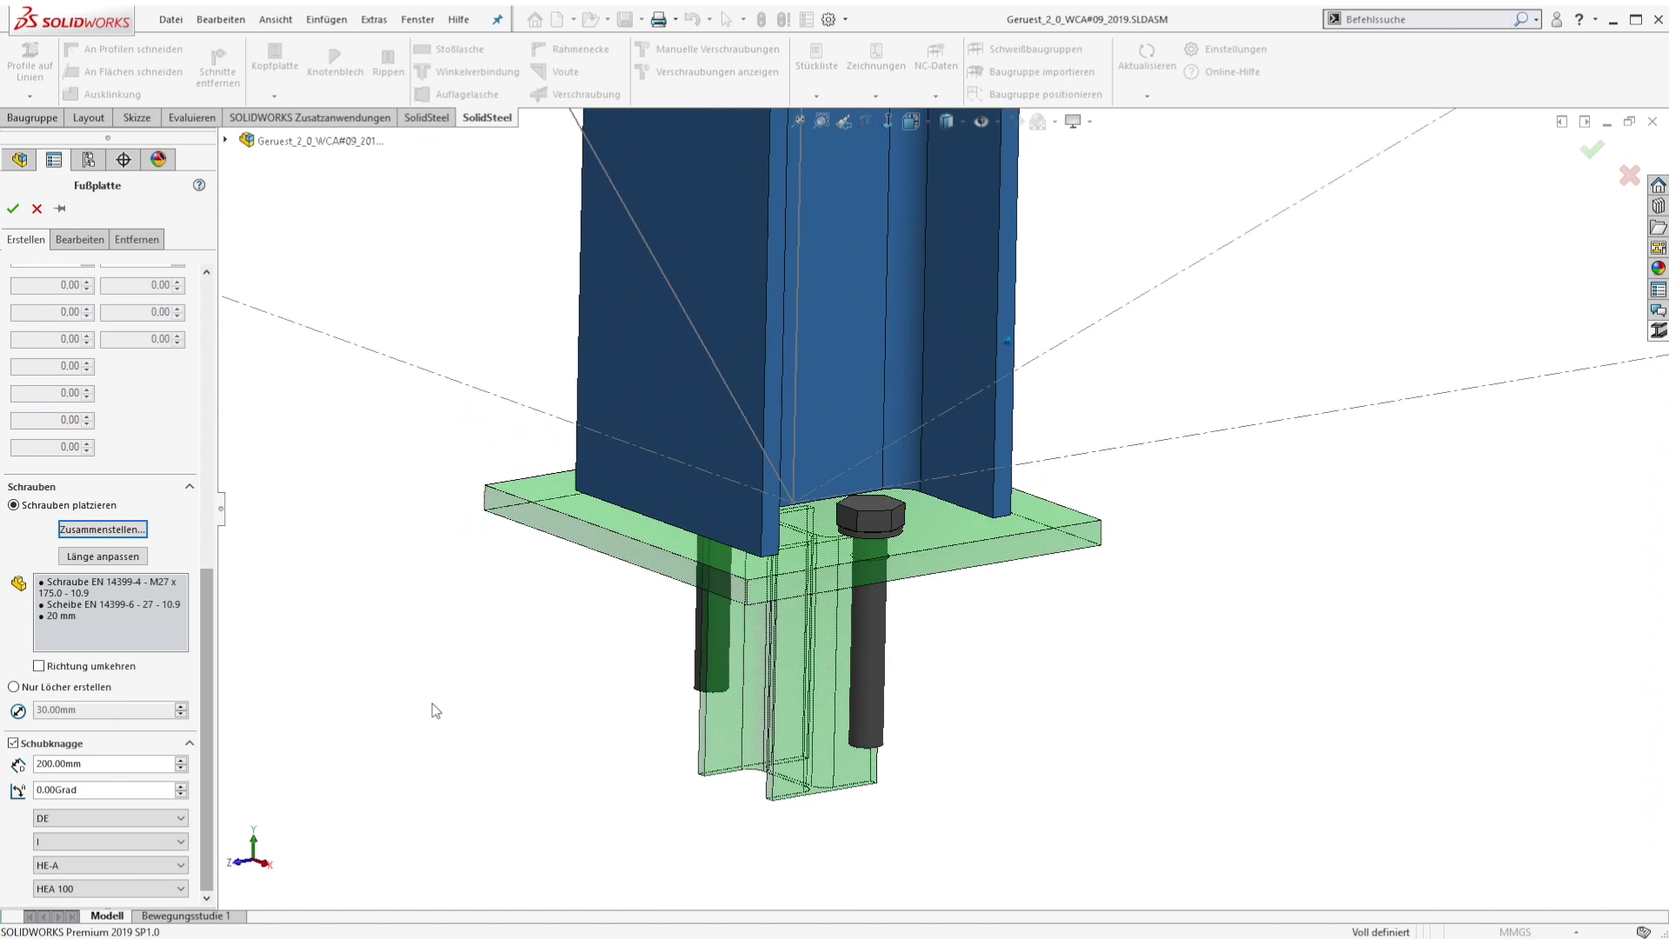
- Rotate the shear lug by 90 degrees and set its length to 280 mm
key("Return")
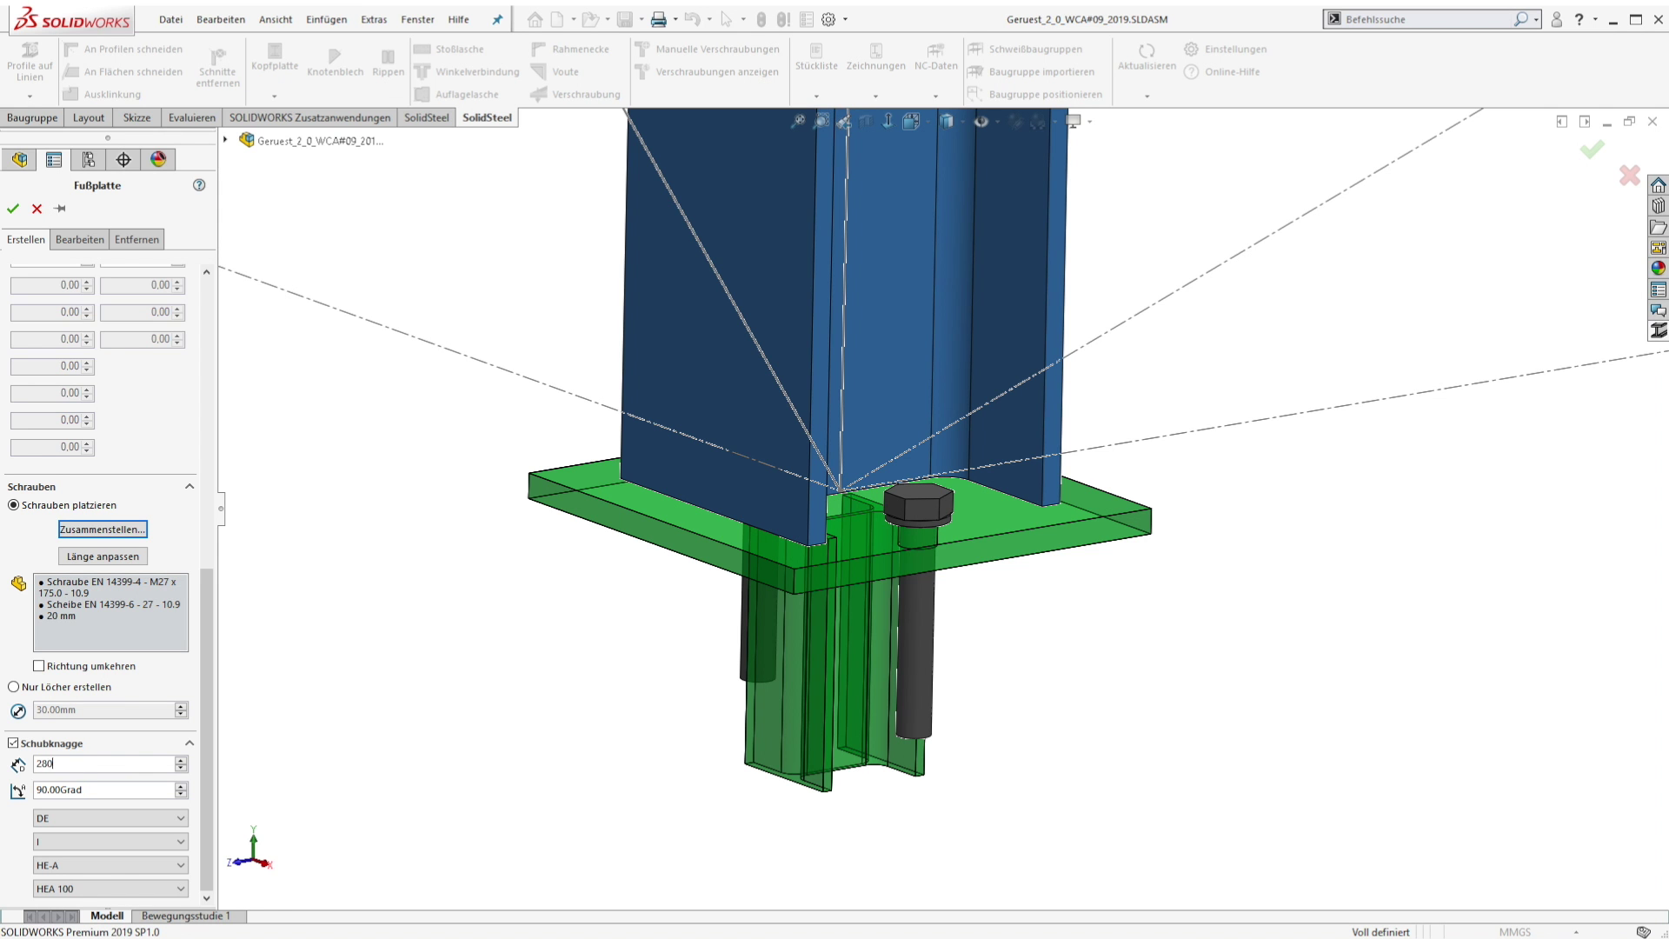
key("Return")
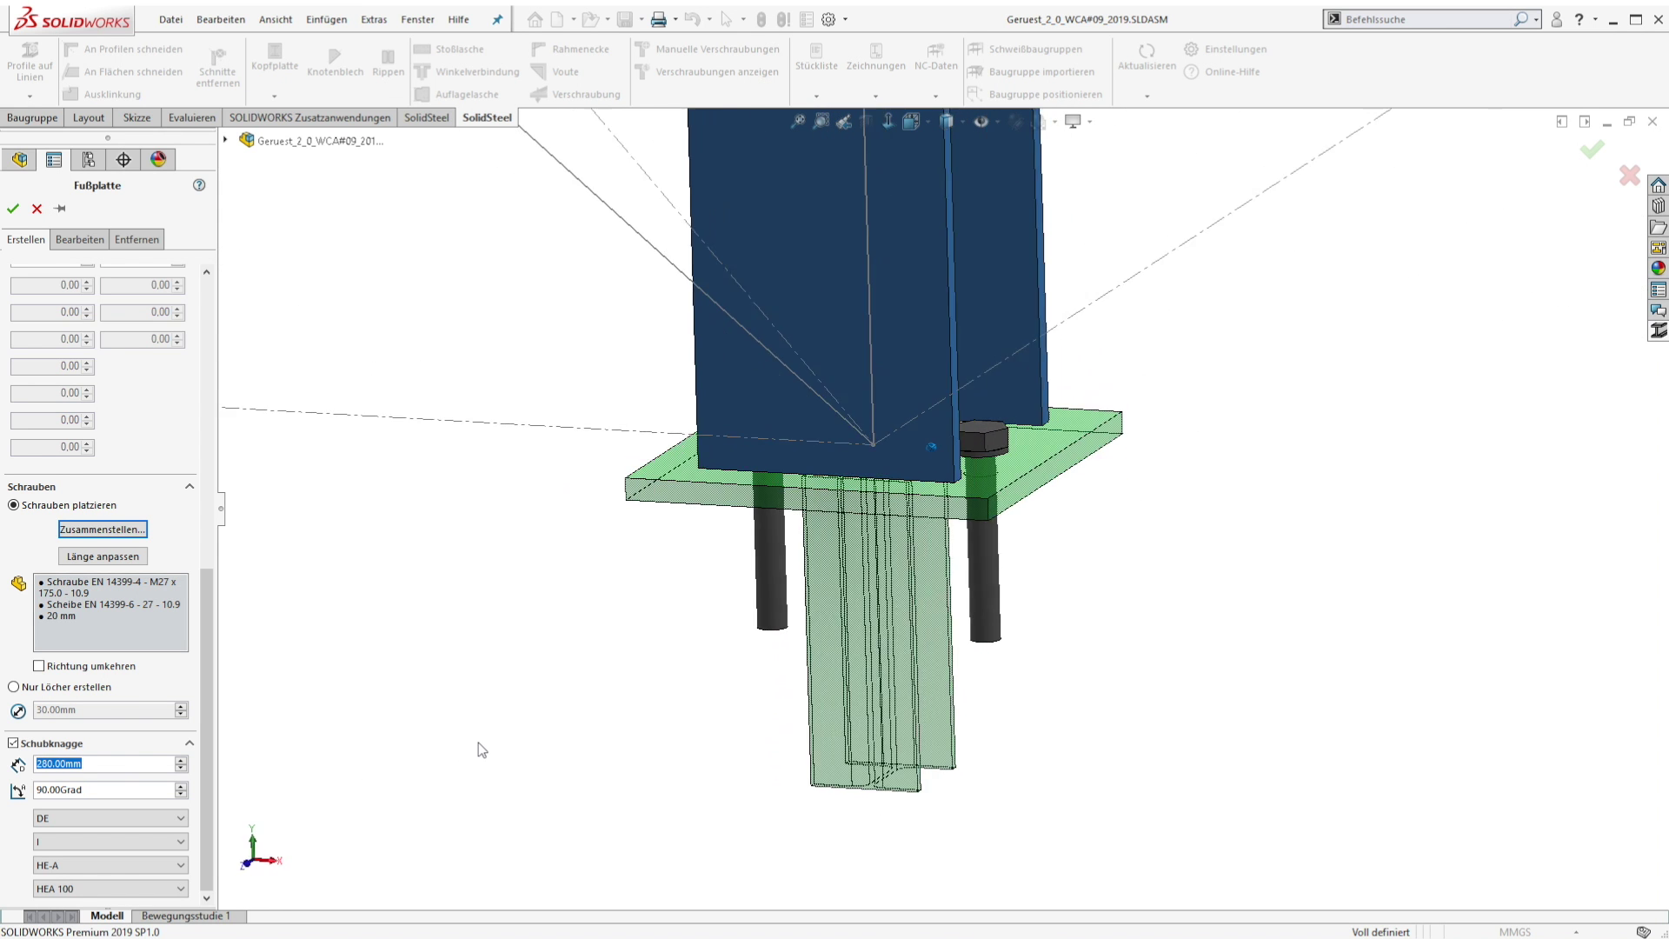
- Save the base plate settings as a demo base plate preset and create the plate with its shear lug
left_click_drag(209, 619, 208, 329)
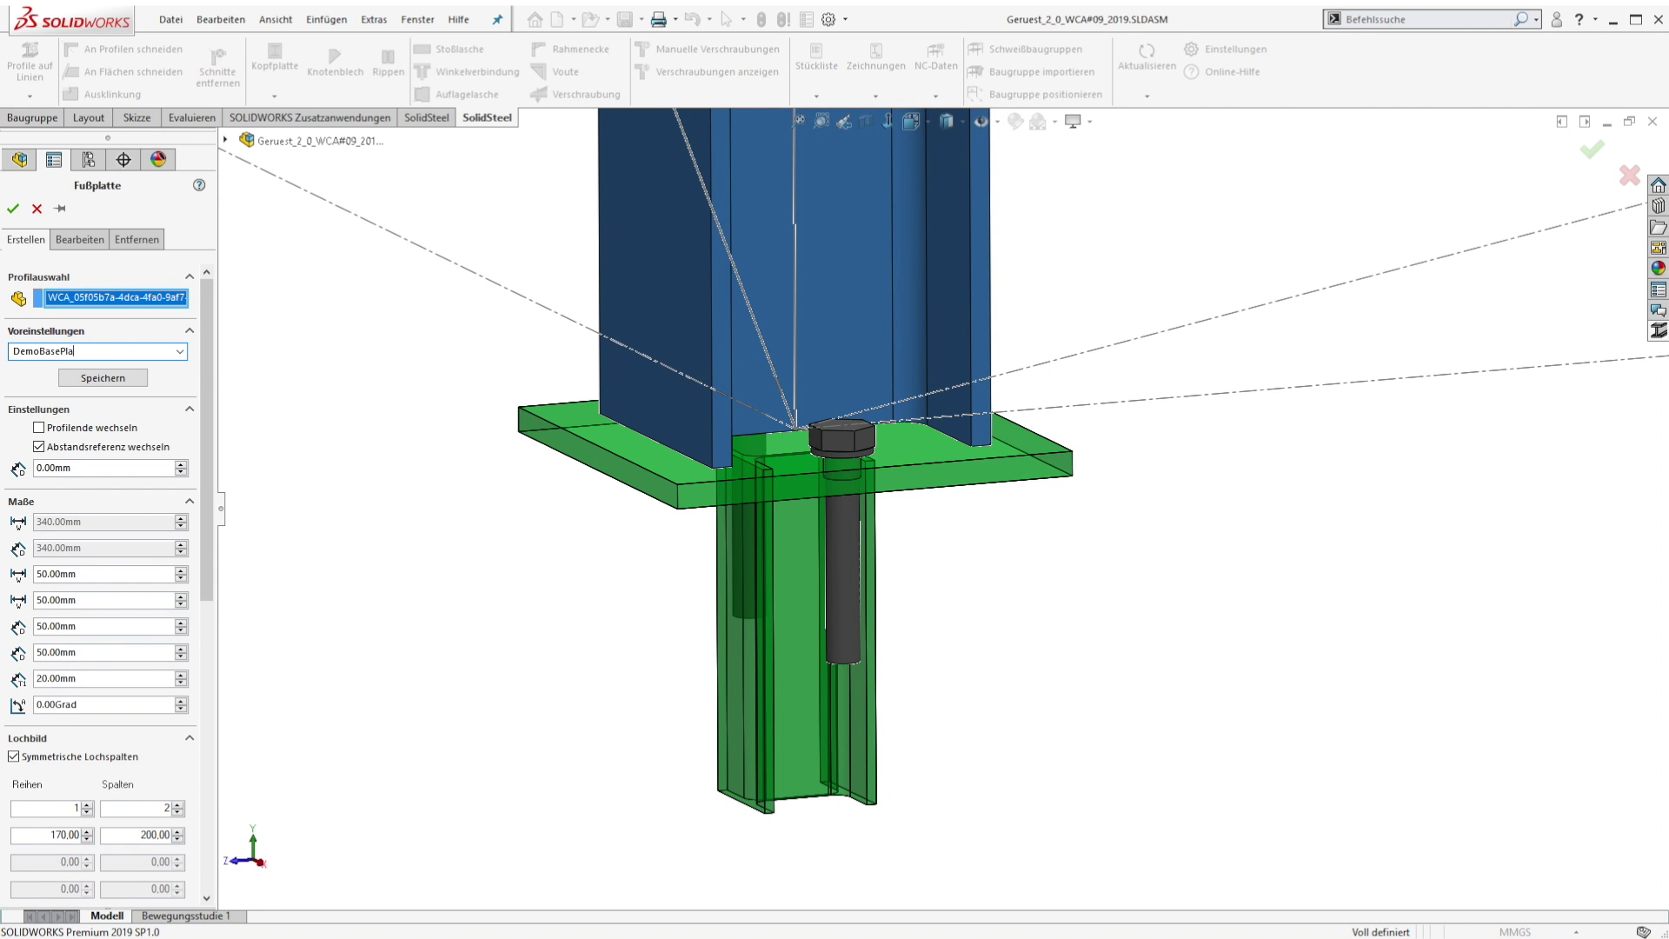
left_click(13, 209)
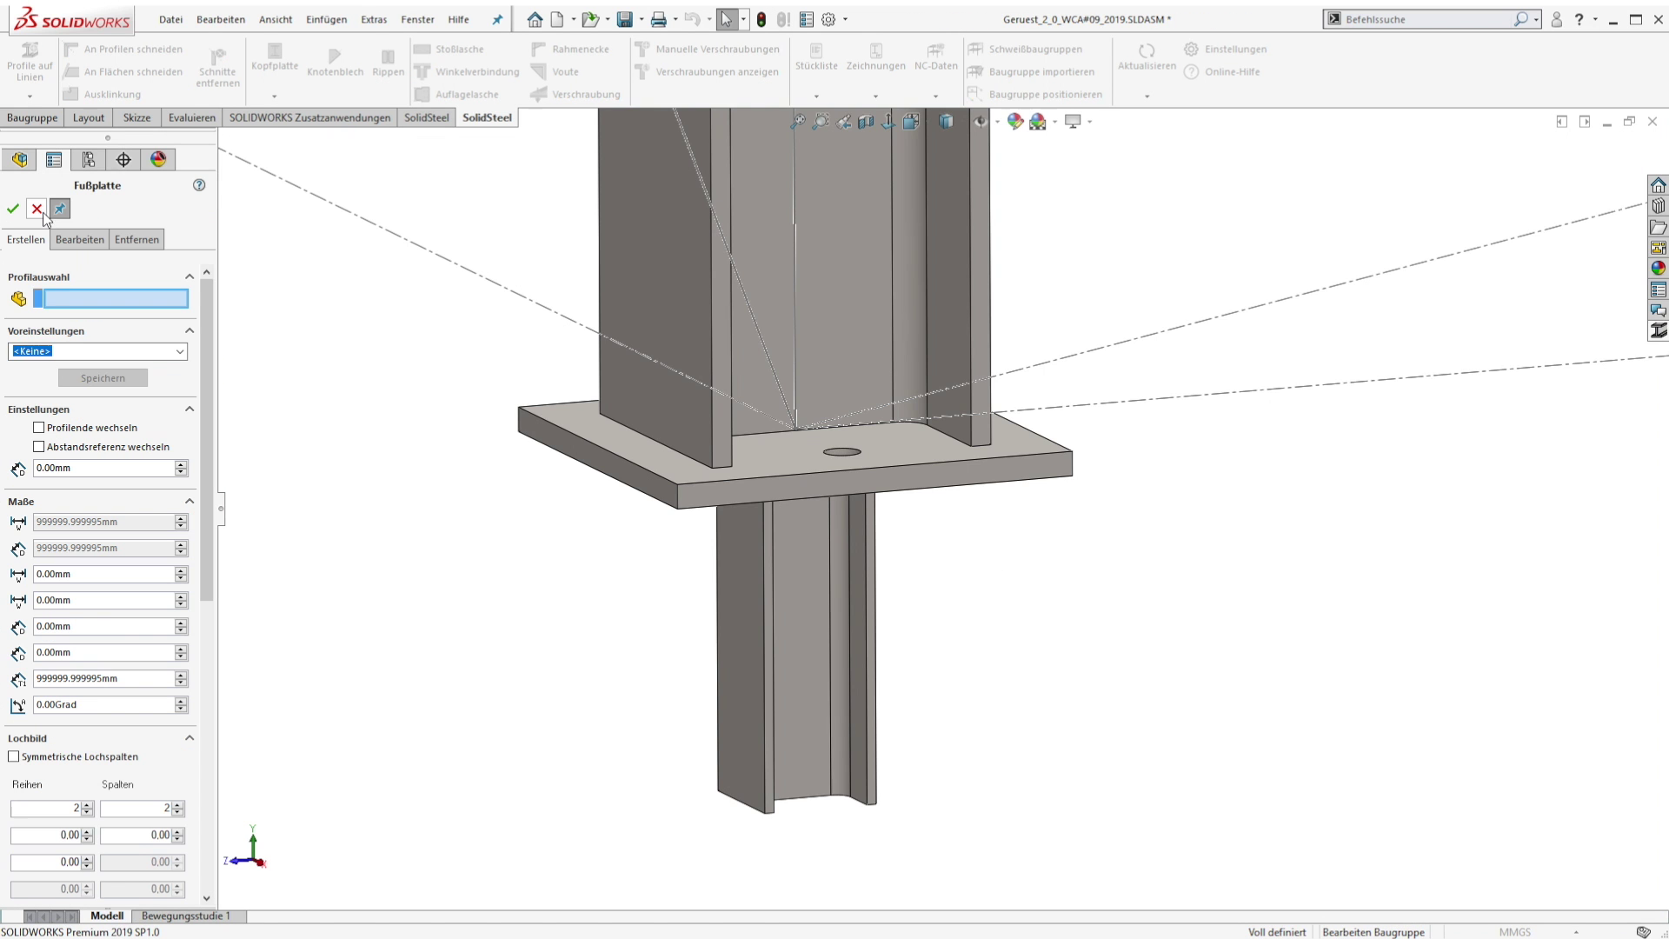
- Create matching base plates with shear lugs at the feet of the other three columns using the saved preset
left_click(513, 369)
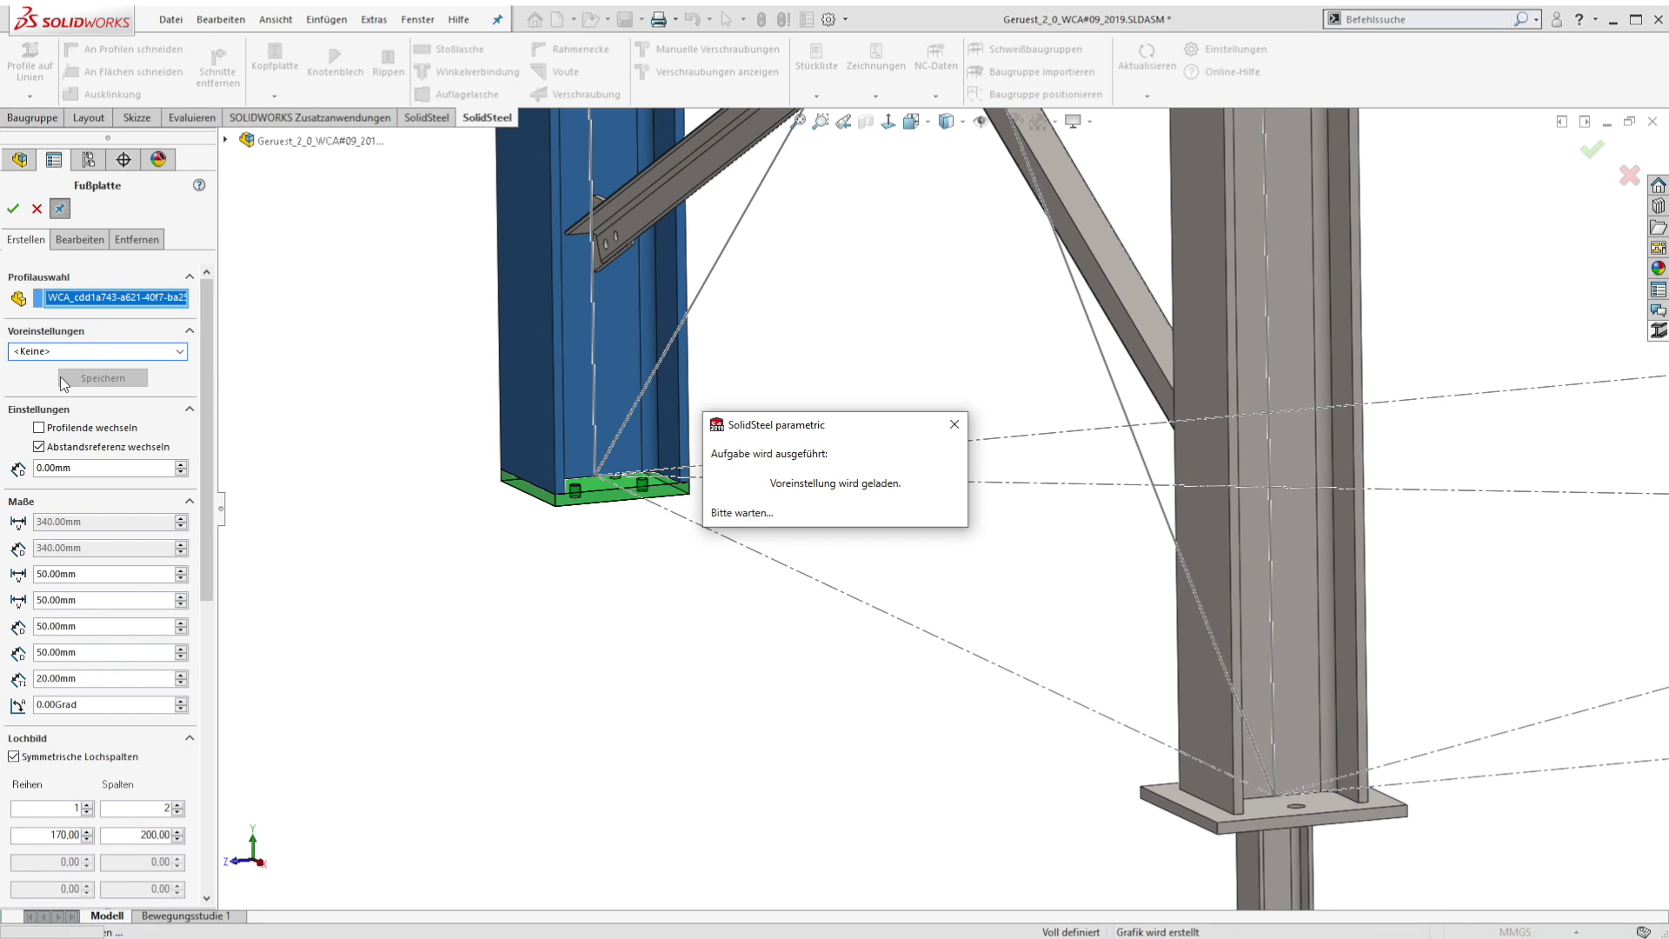
left_click(13, 210)
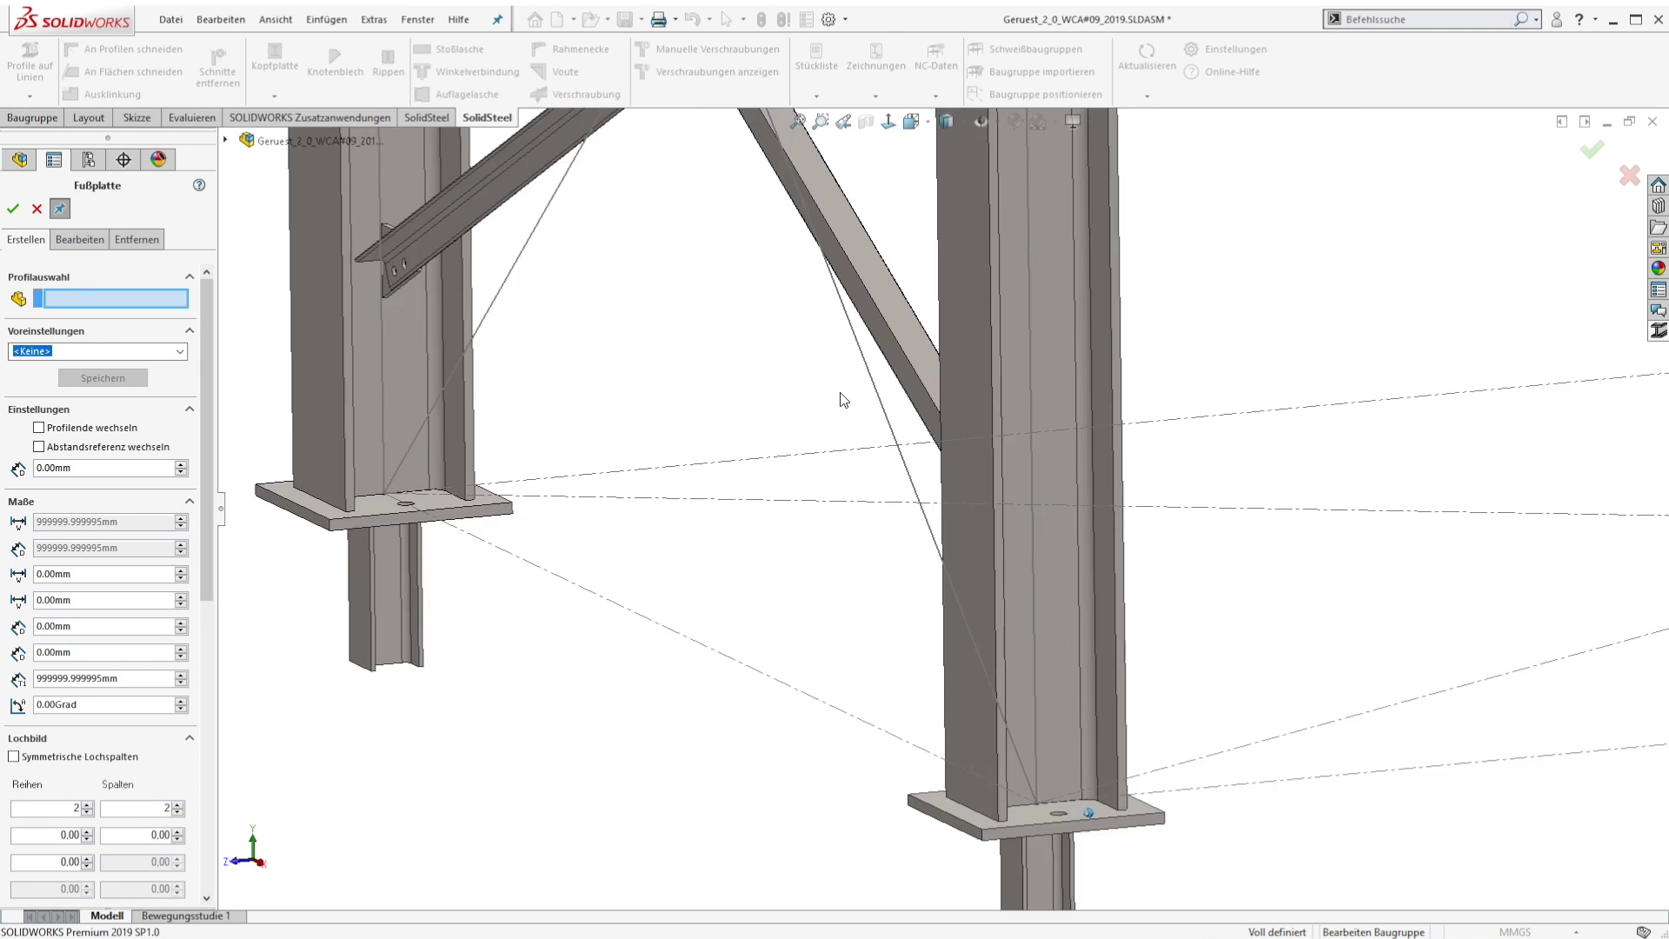
left_click(838, 398)
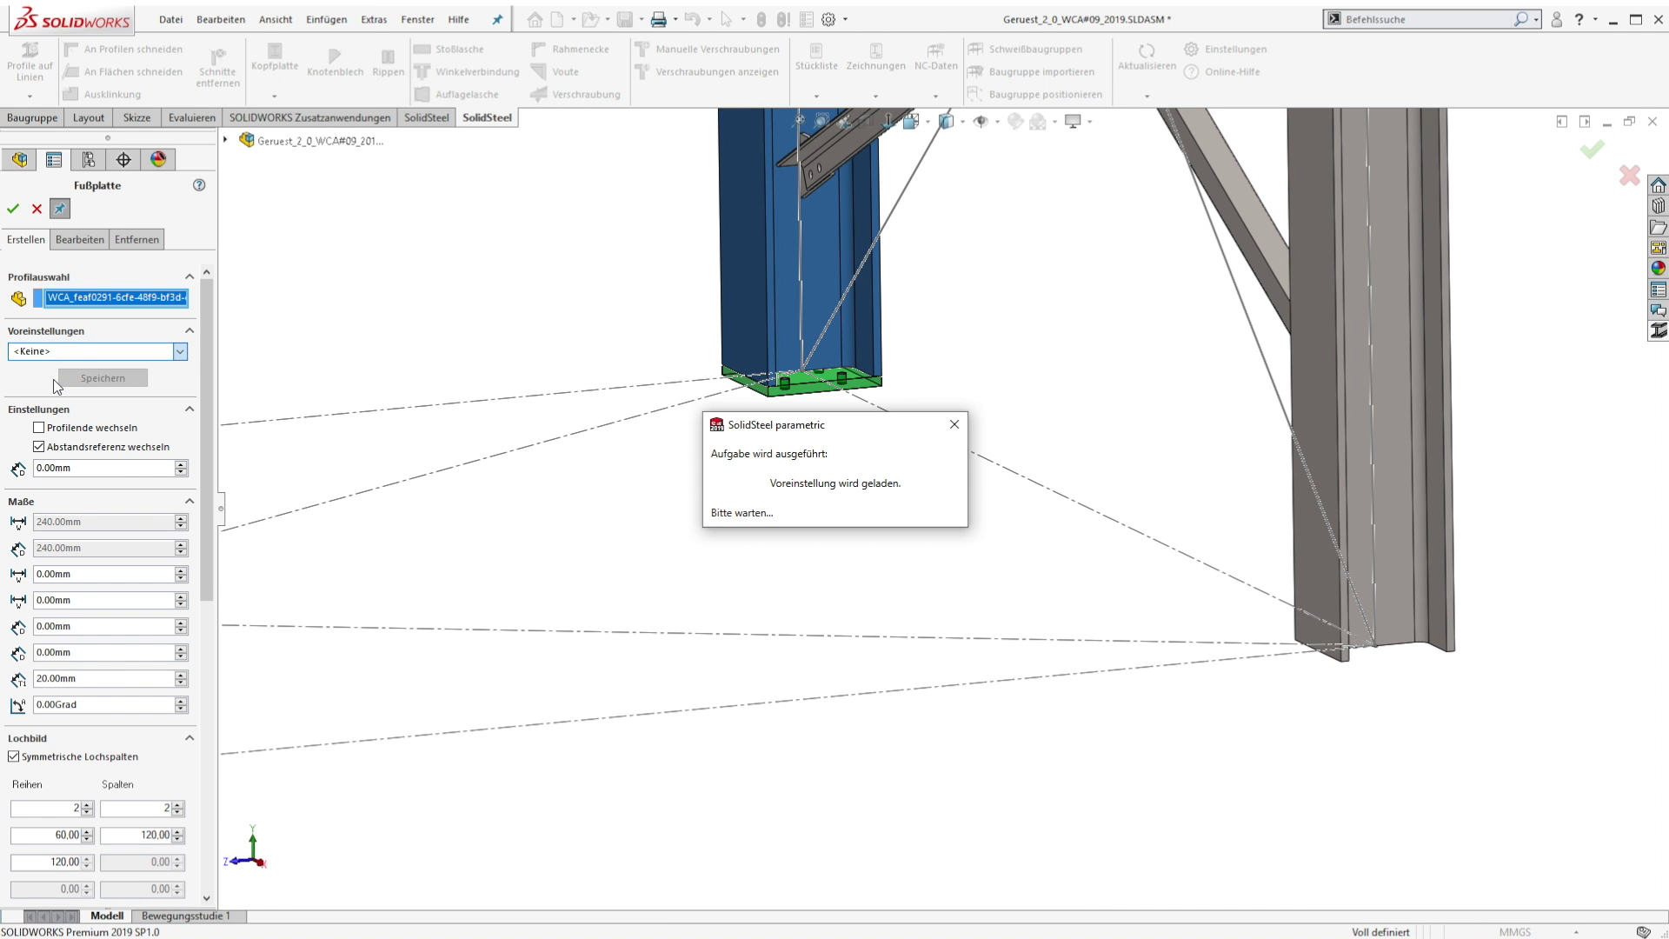
left_click(13, 209)
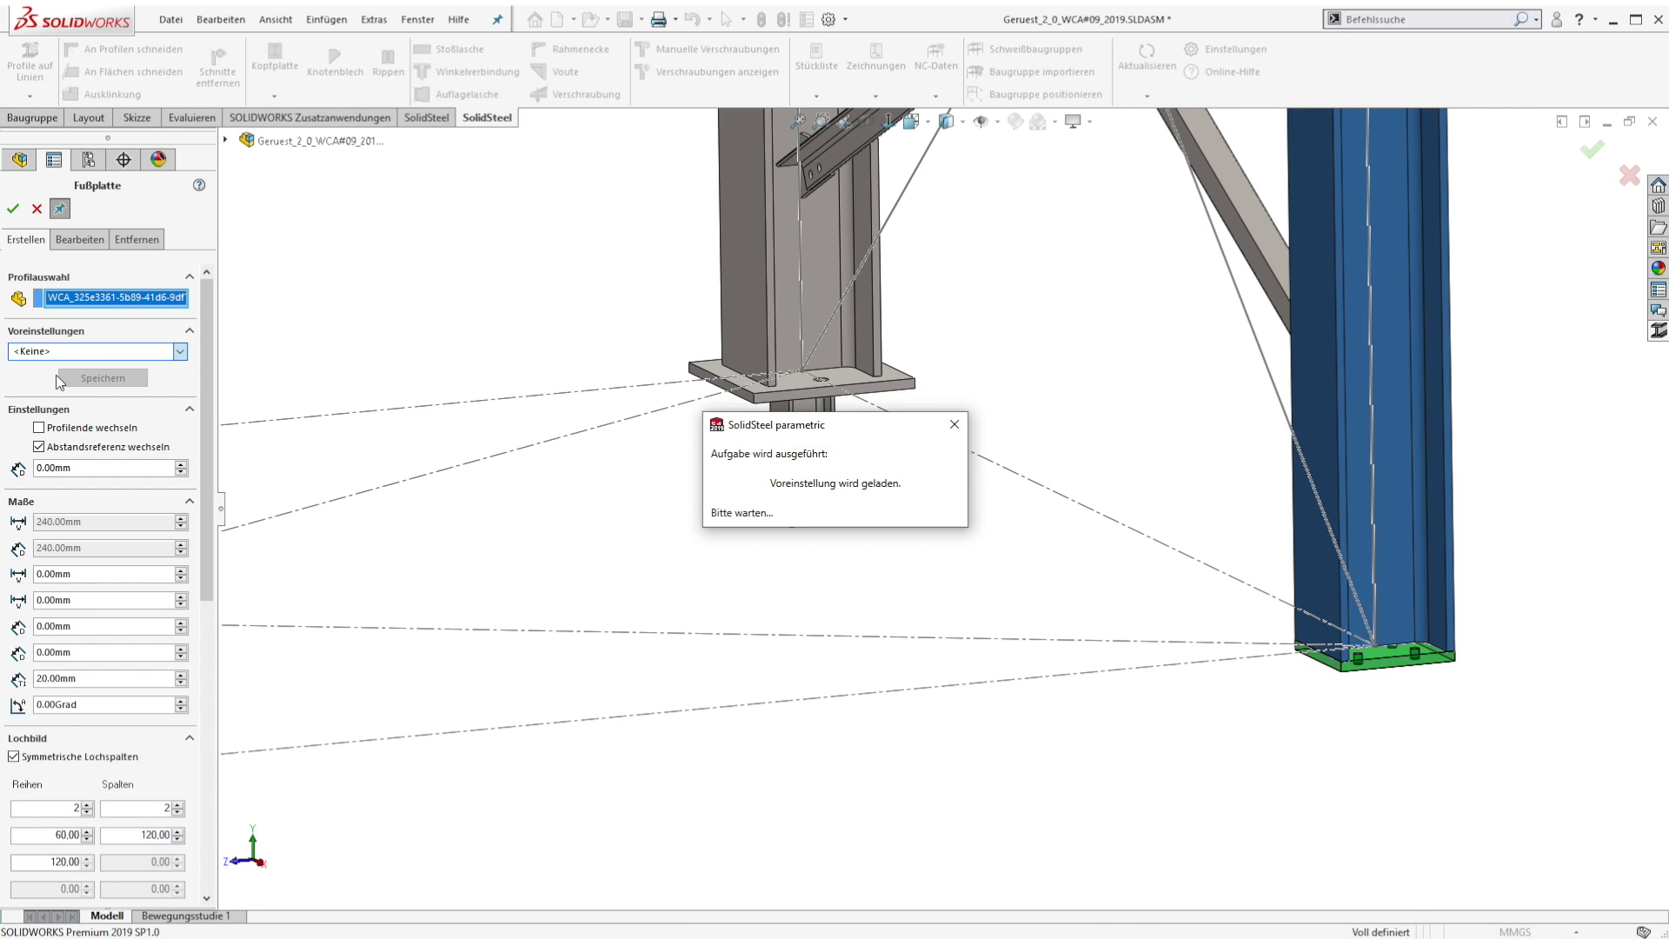
left_click(13, 208)
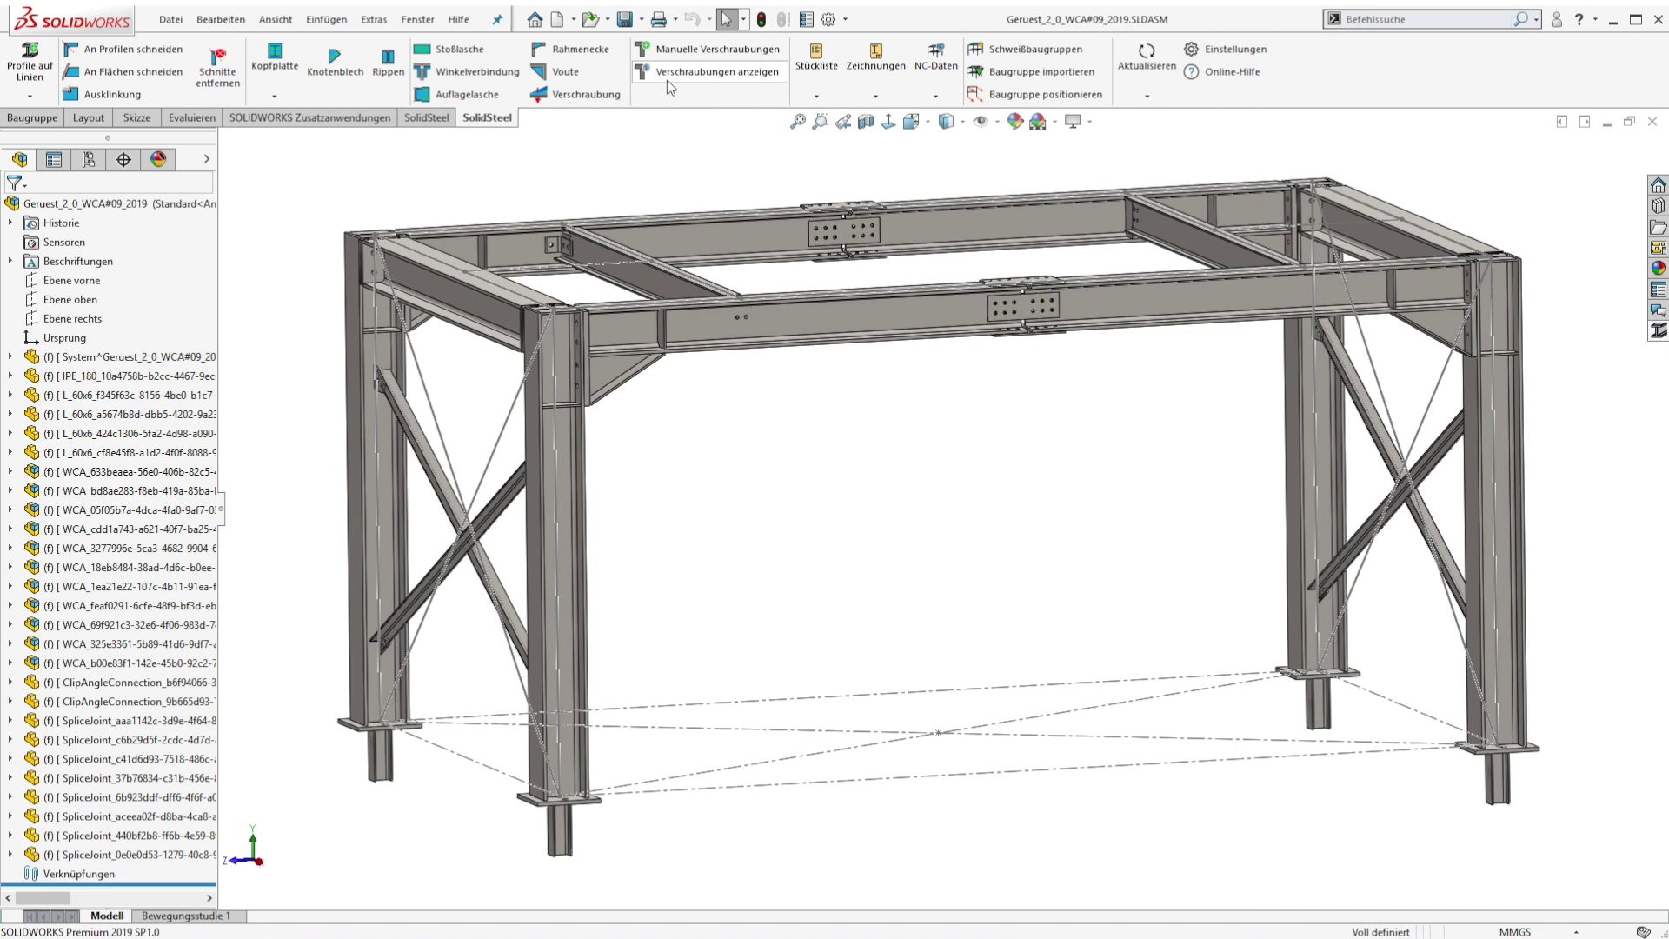
- Display the bolted connections and examine the bolts at the splices, frame corners, braces and base plates from several sides
left_click(668, 80)
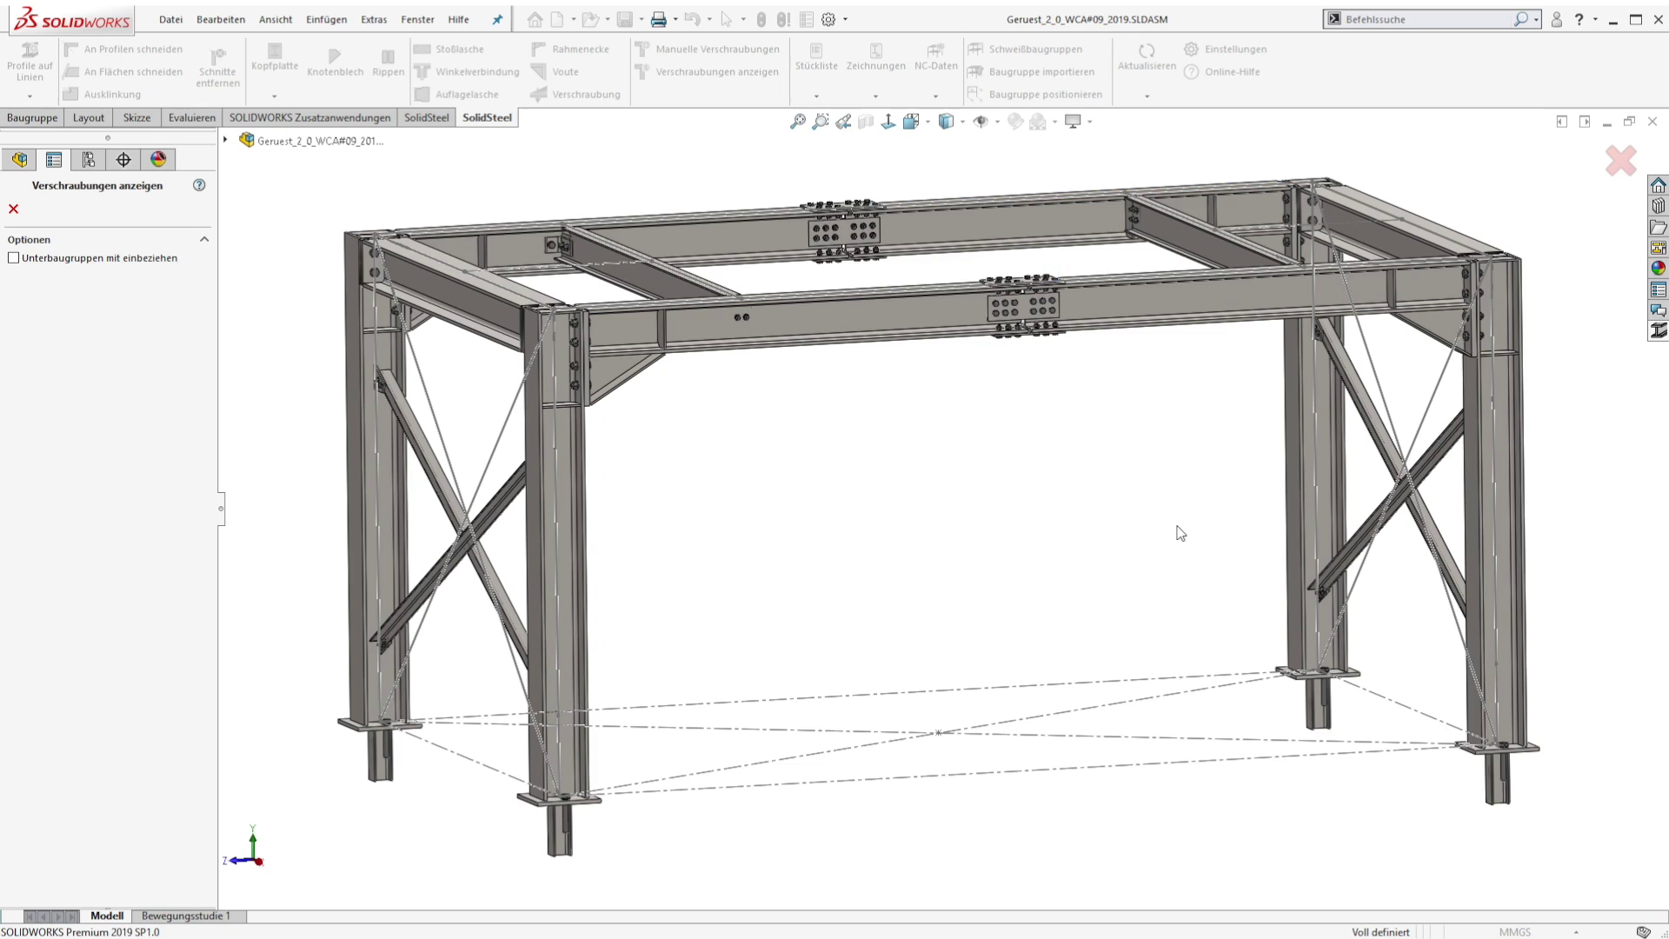
scroll(1181, 533, "up", 8)
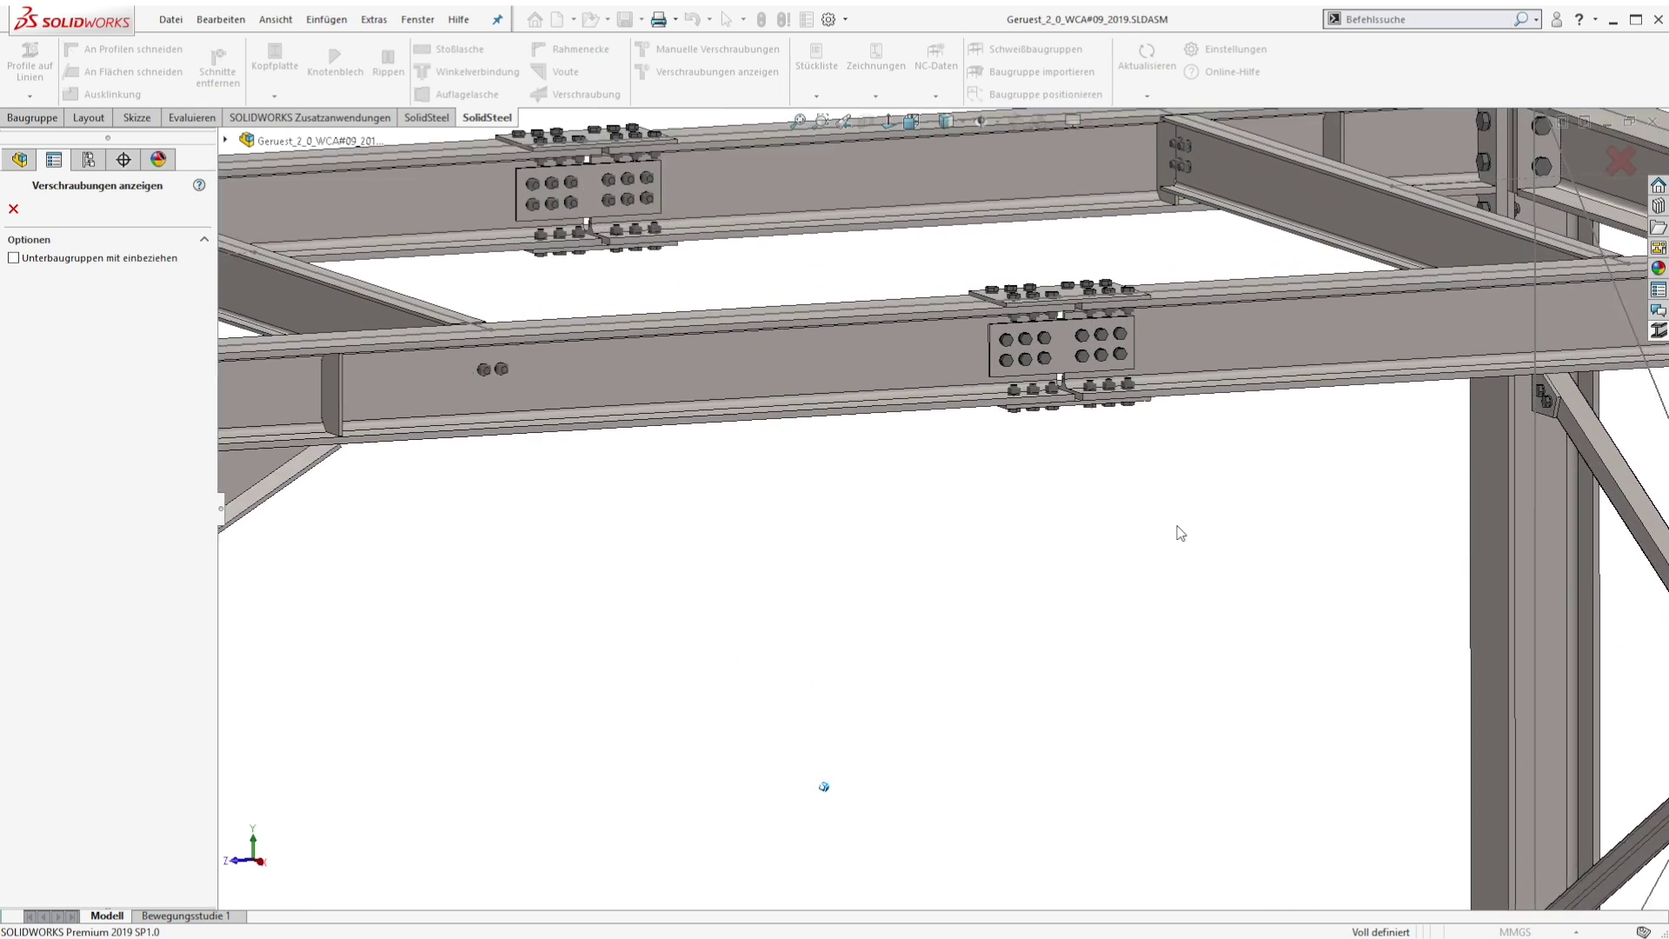
scroll(1181, 533, "up", 5)
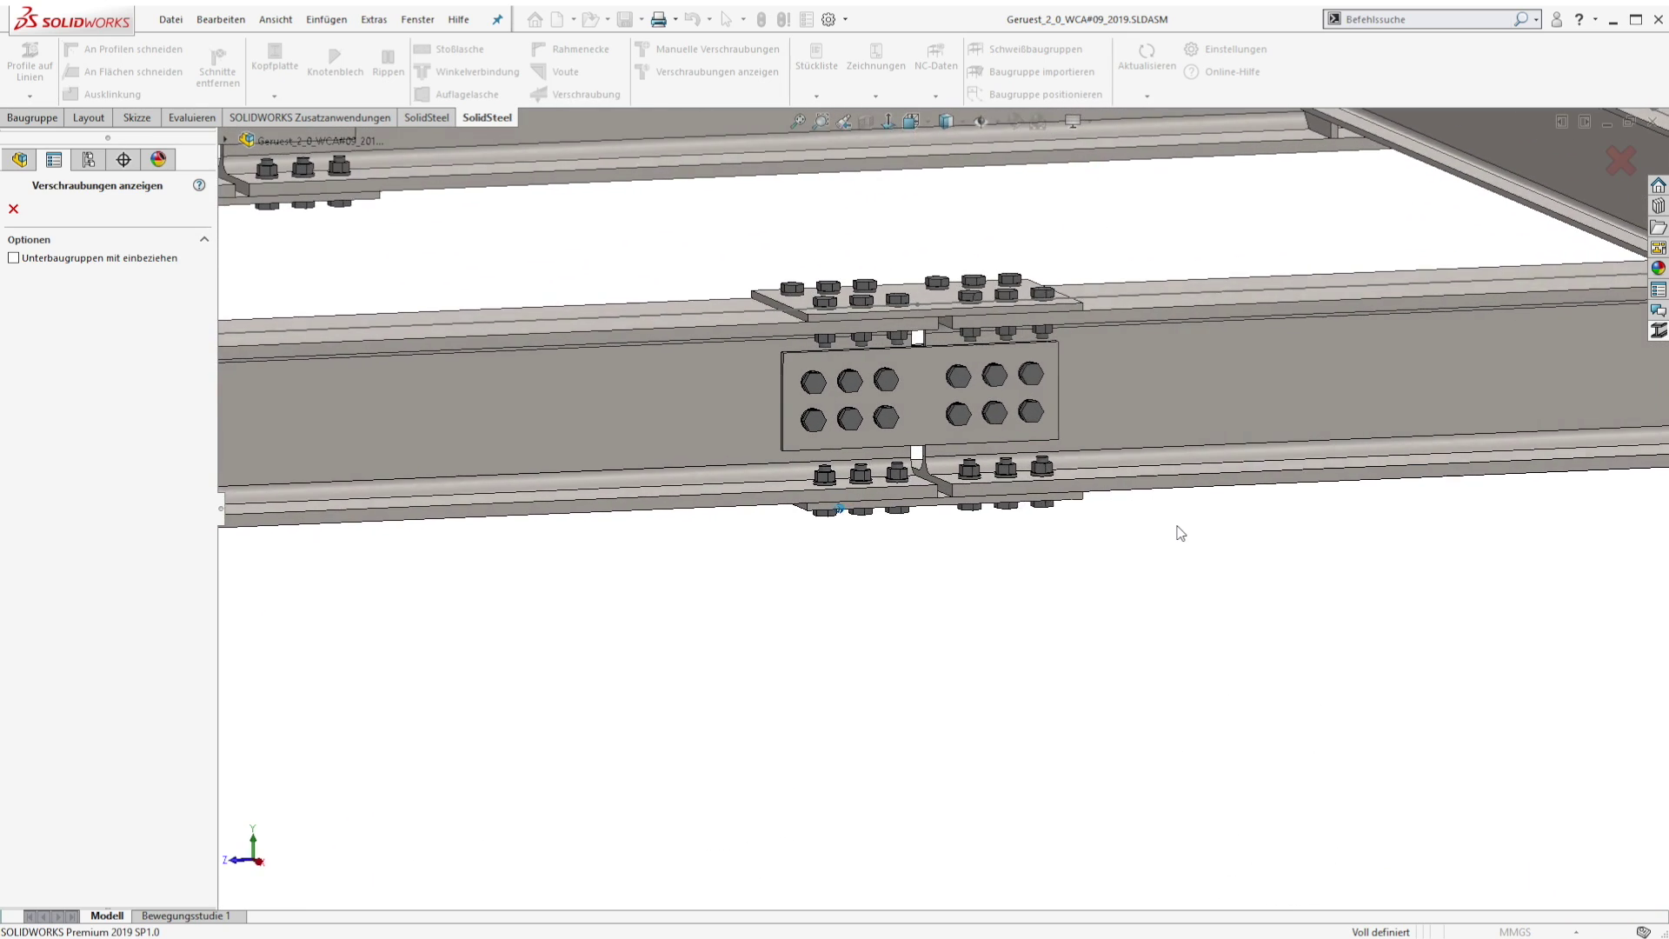
key("Left")
key("Left")
key("Left")
key("Left")
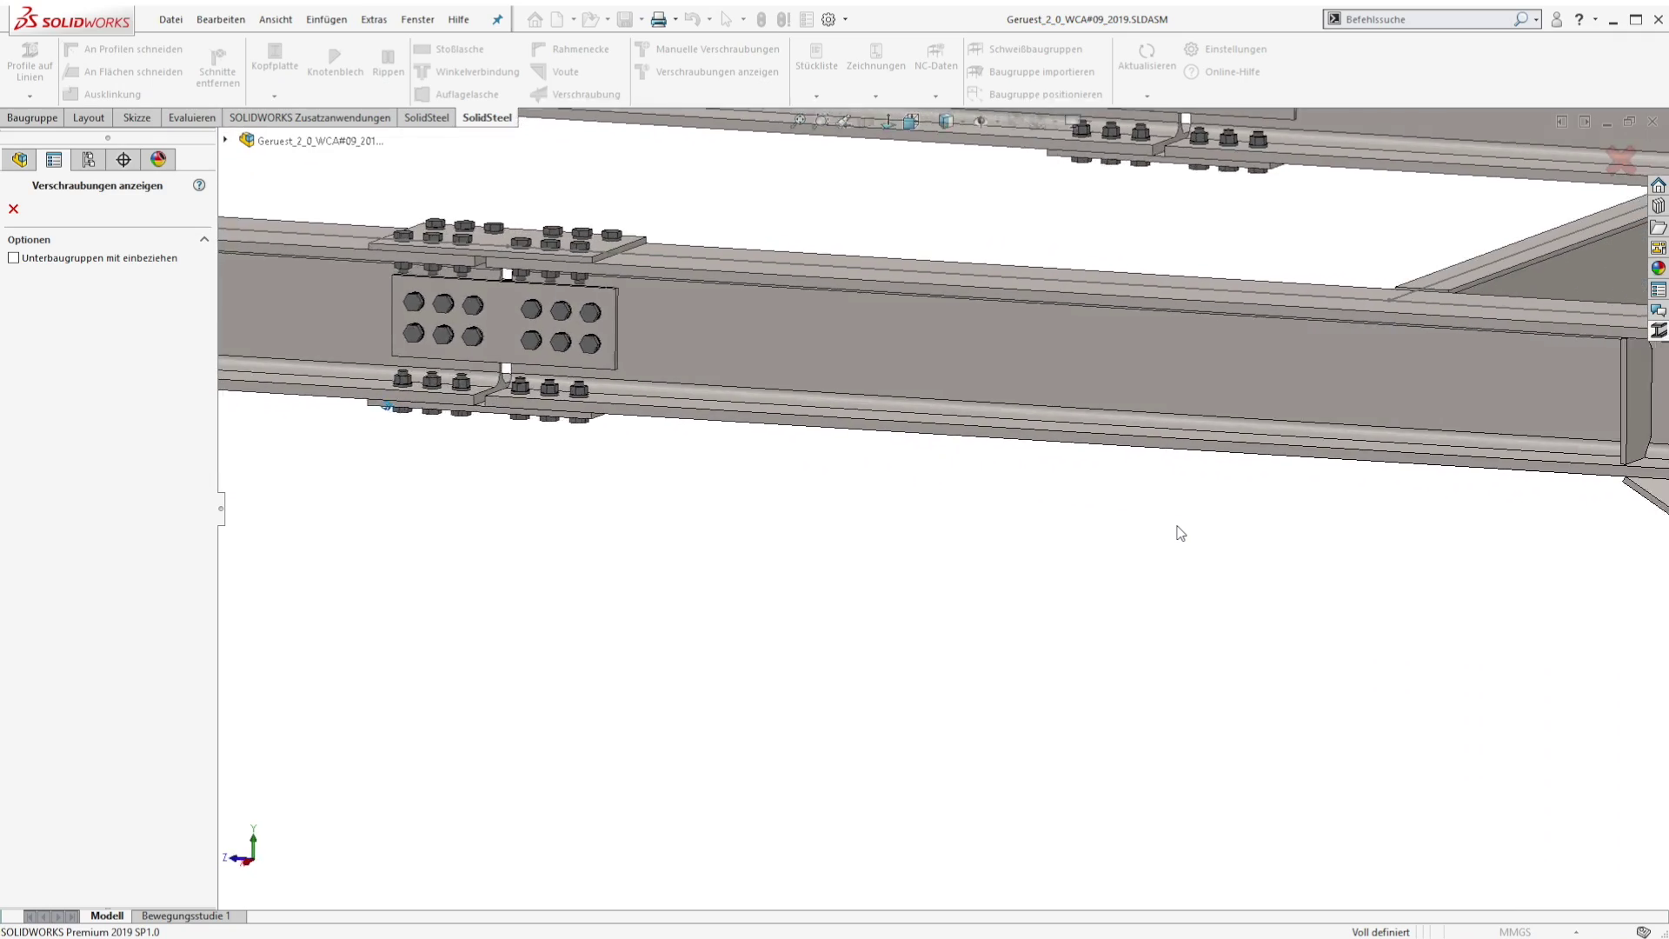
key("Left")
key("Left")
key("Left")
key("Left")
key("Left")
key("Left")
key("Left")
key("Left")
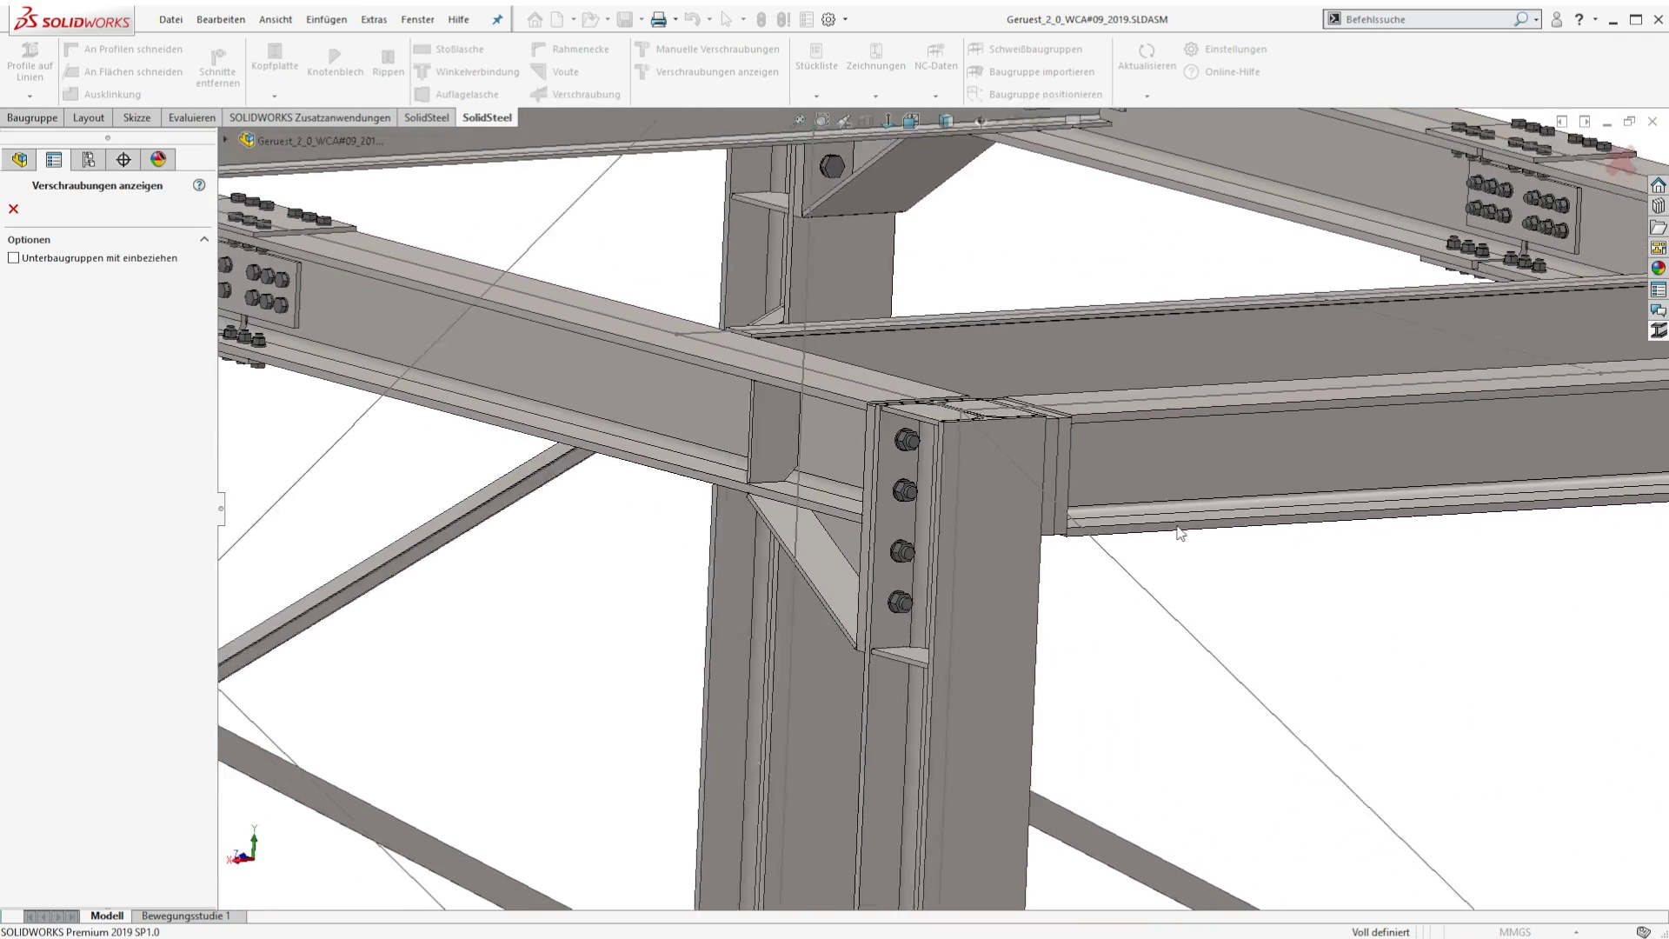
key("ctrl+shift+z")
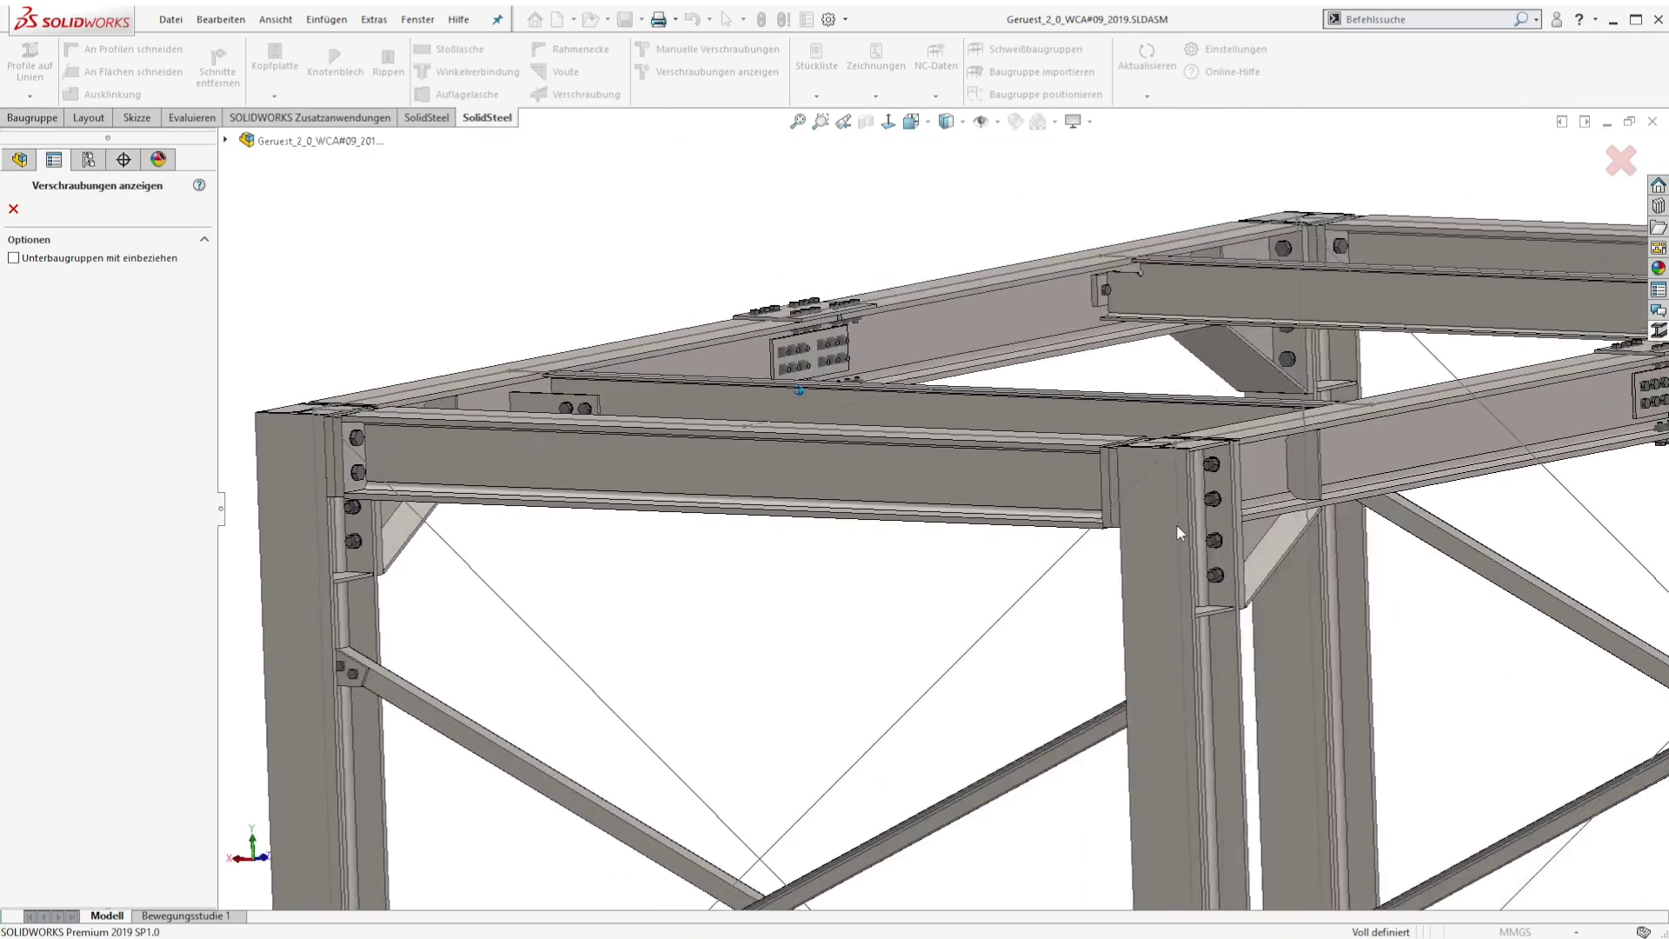
key("ctrl+shift+z")
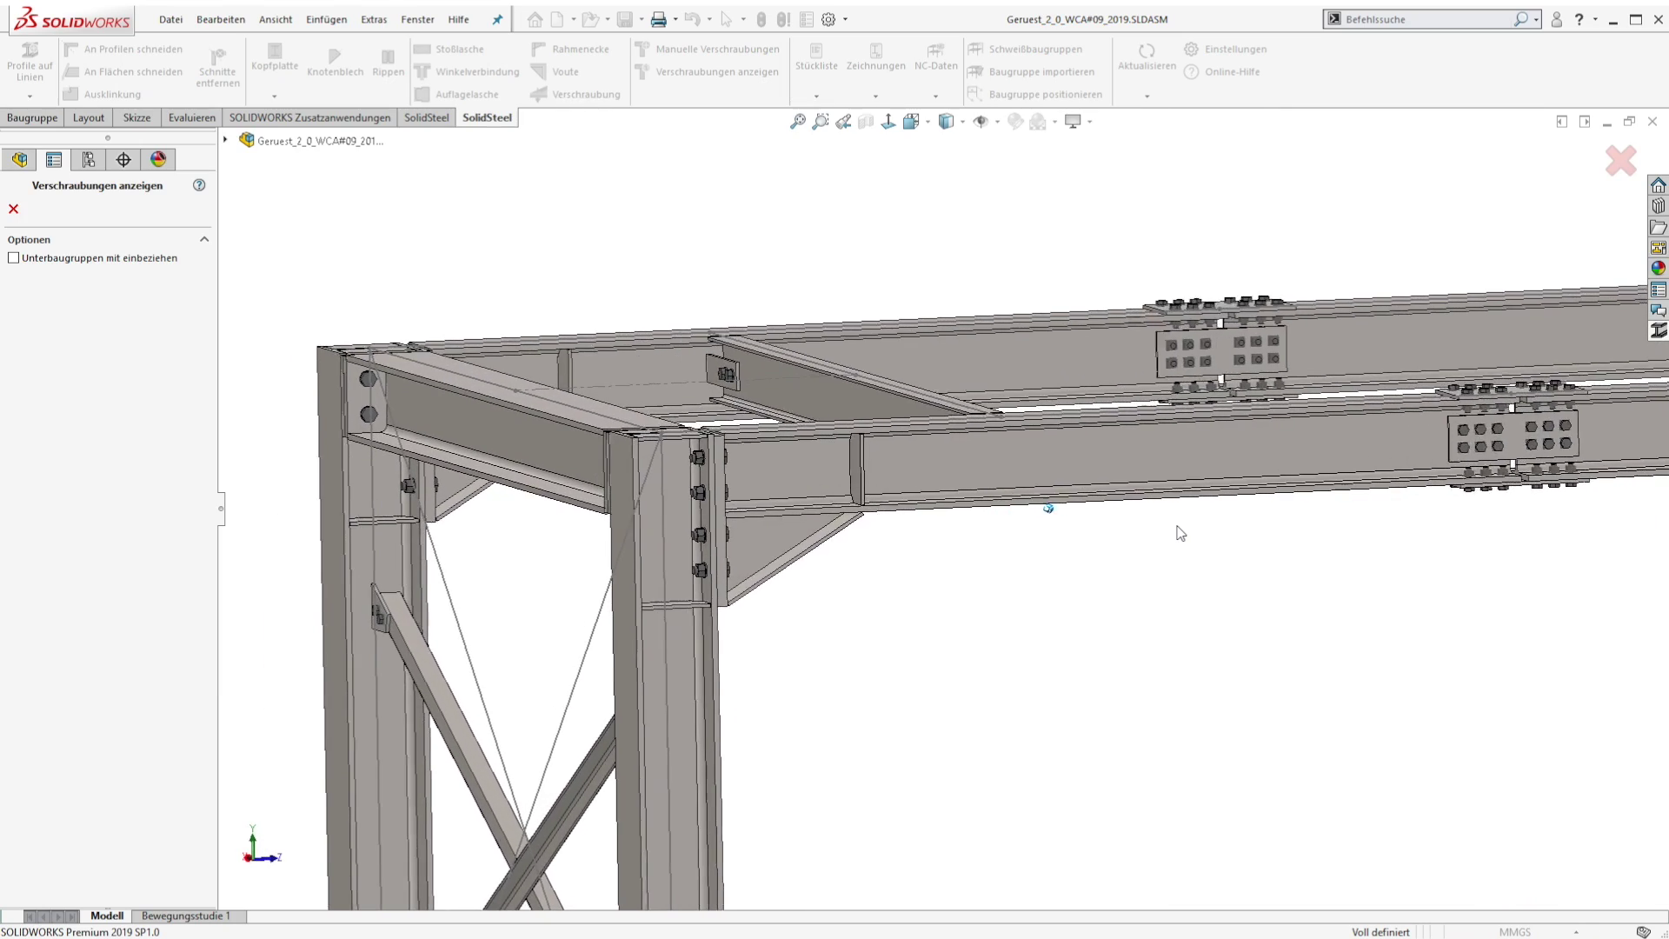
key("ctrl+shift+z")
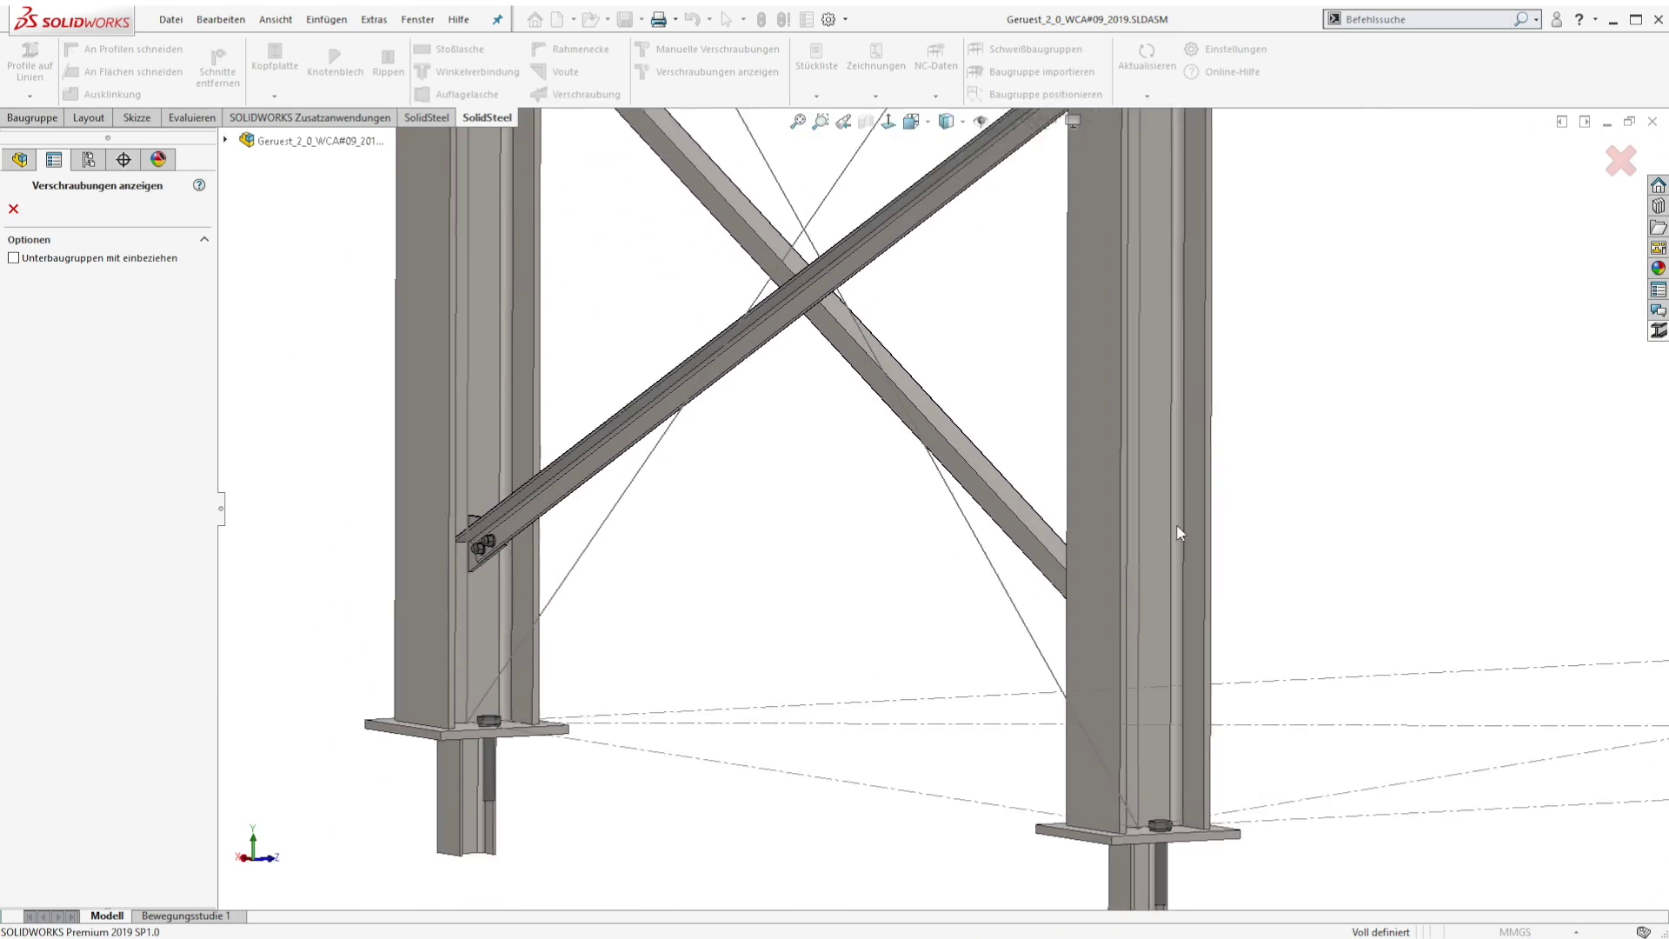
key("ctrl+shift+z")
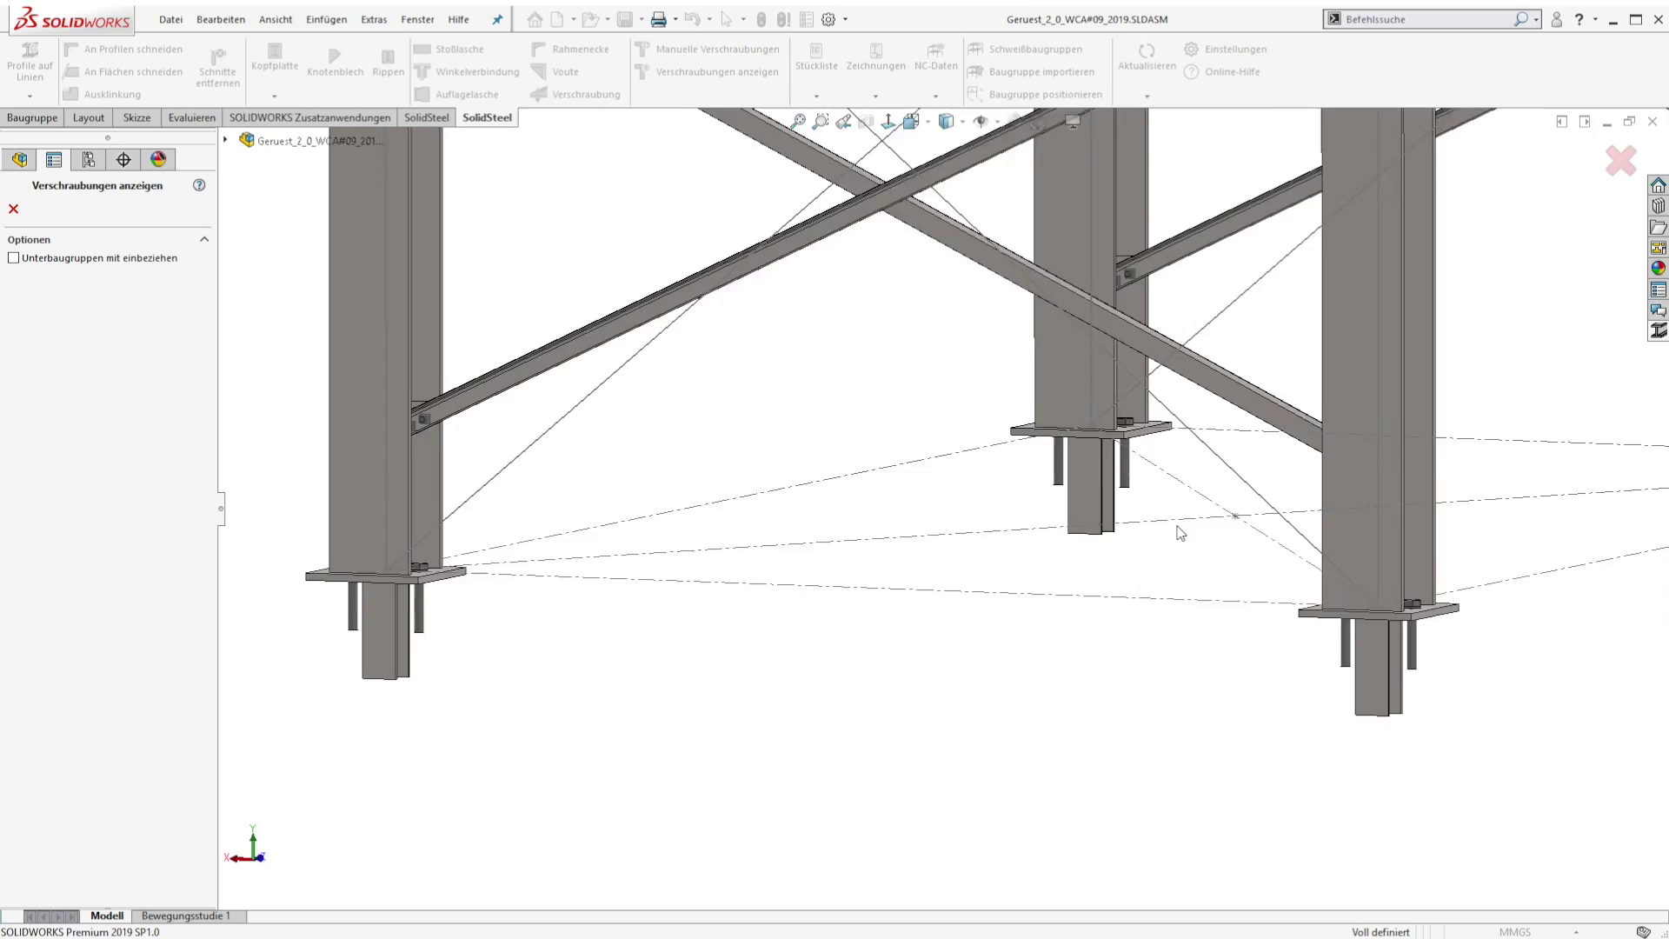
key("ctrl+shift+z")
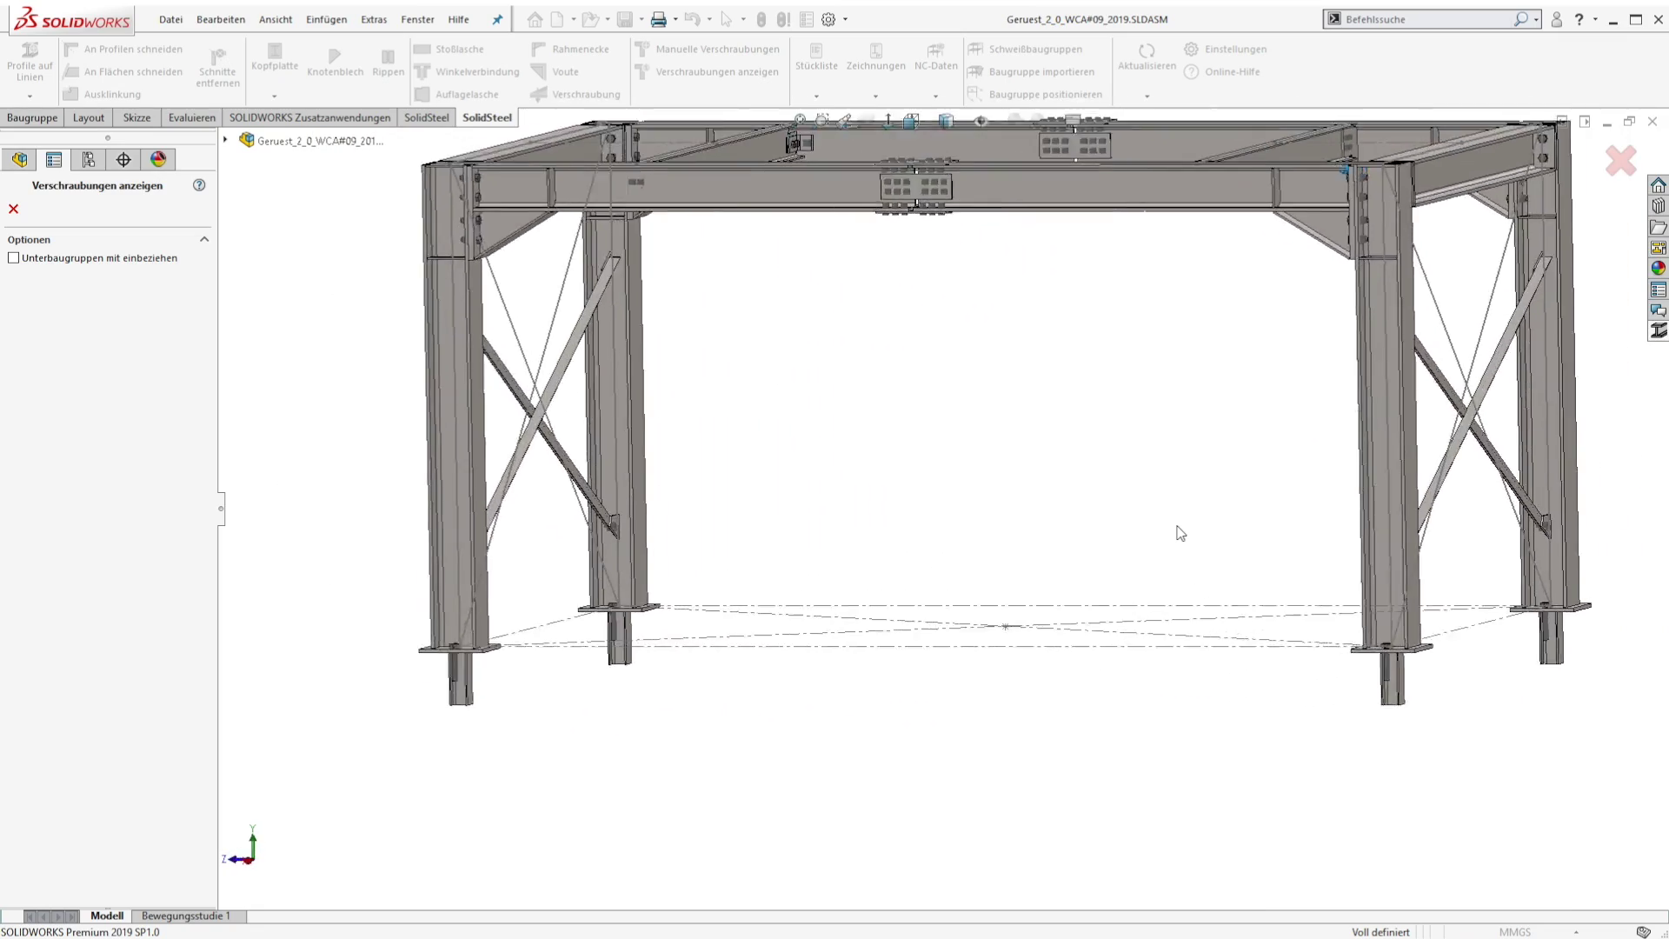
key("ctrl+shift+z")
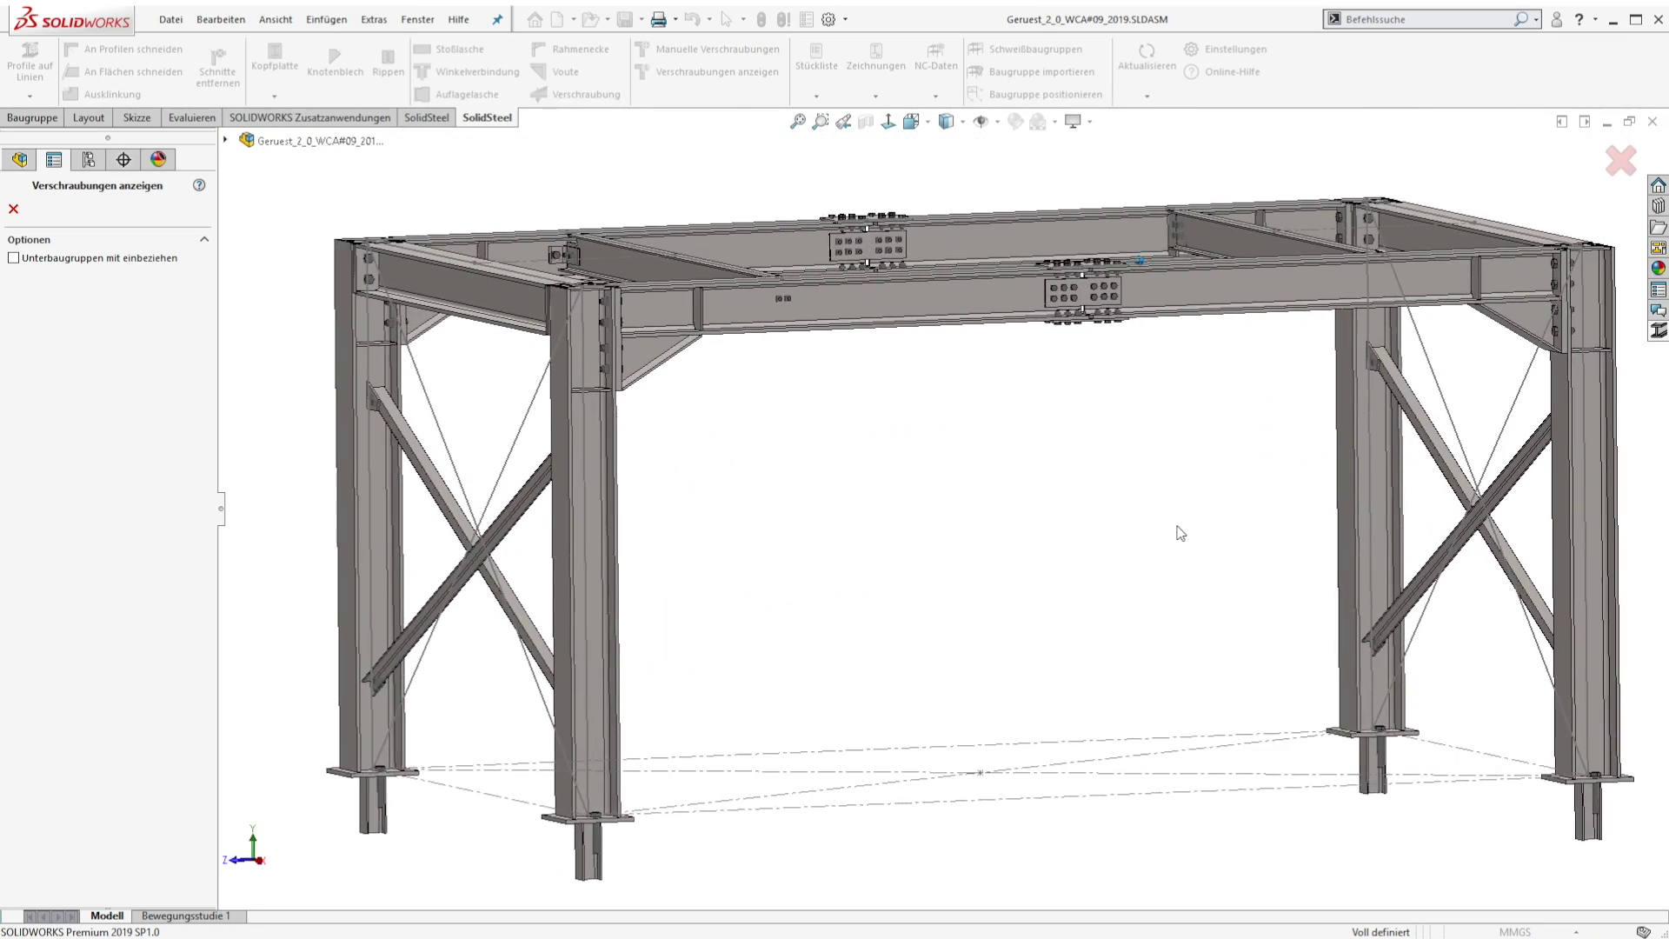
left_click(14, 209)
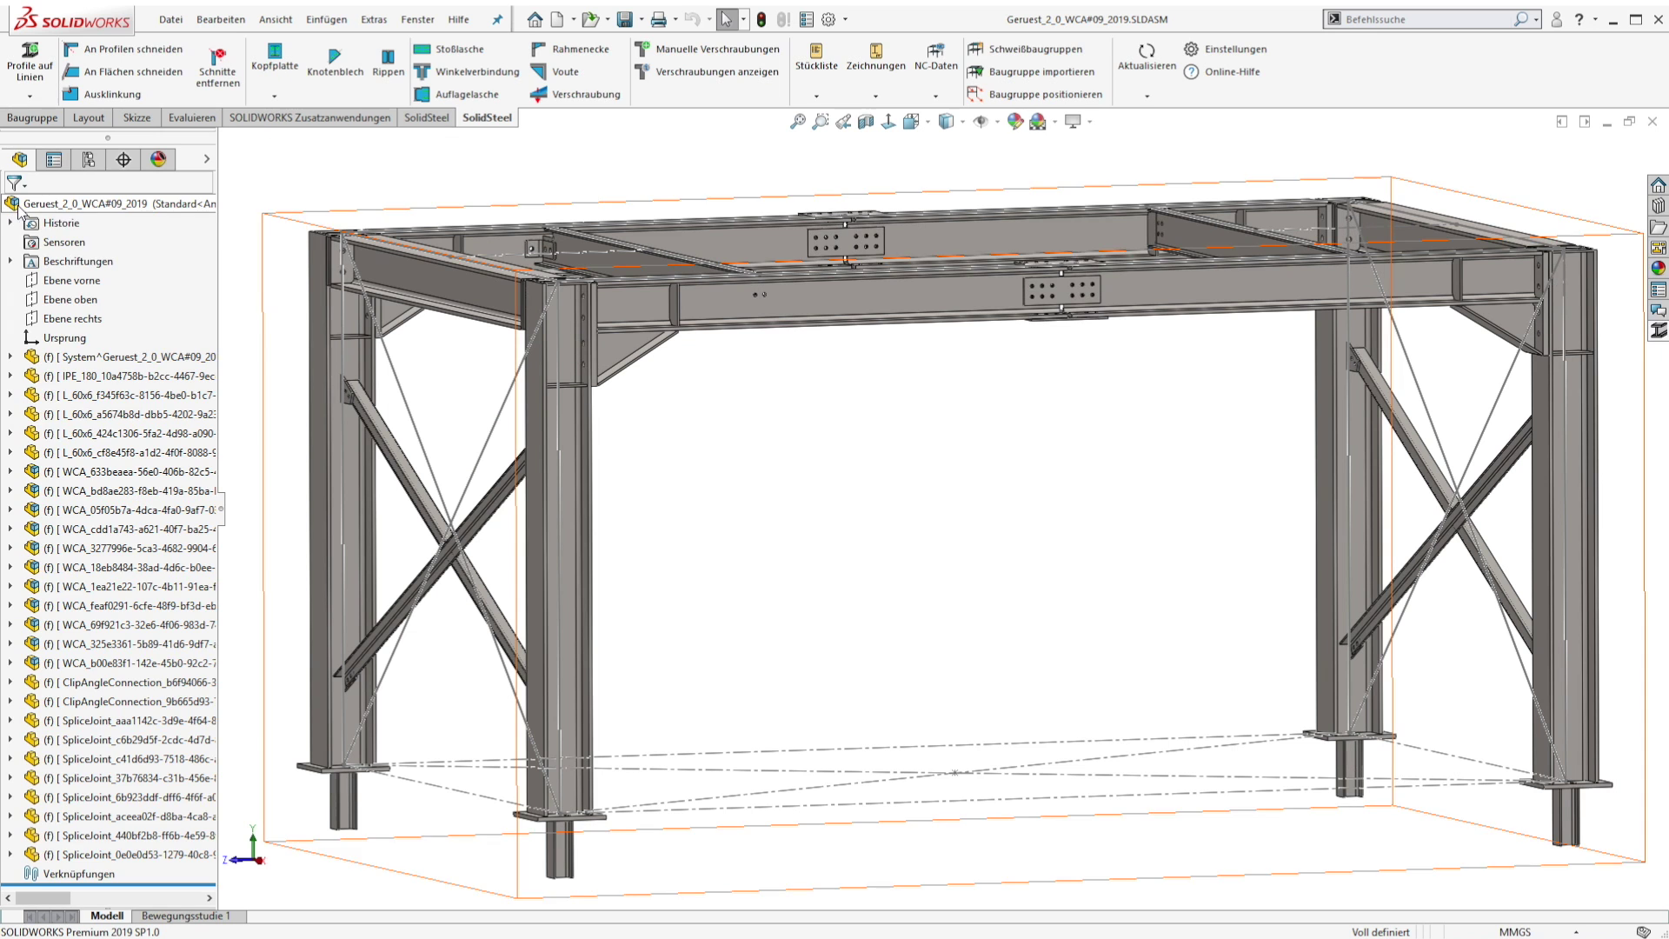
- Edit the Grundriss sketch of the System part, setting the frame's length to 4800 mm and its width to 3200 mm
left_click(10, 357)
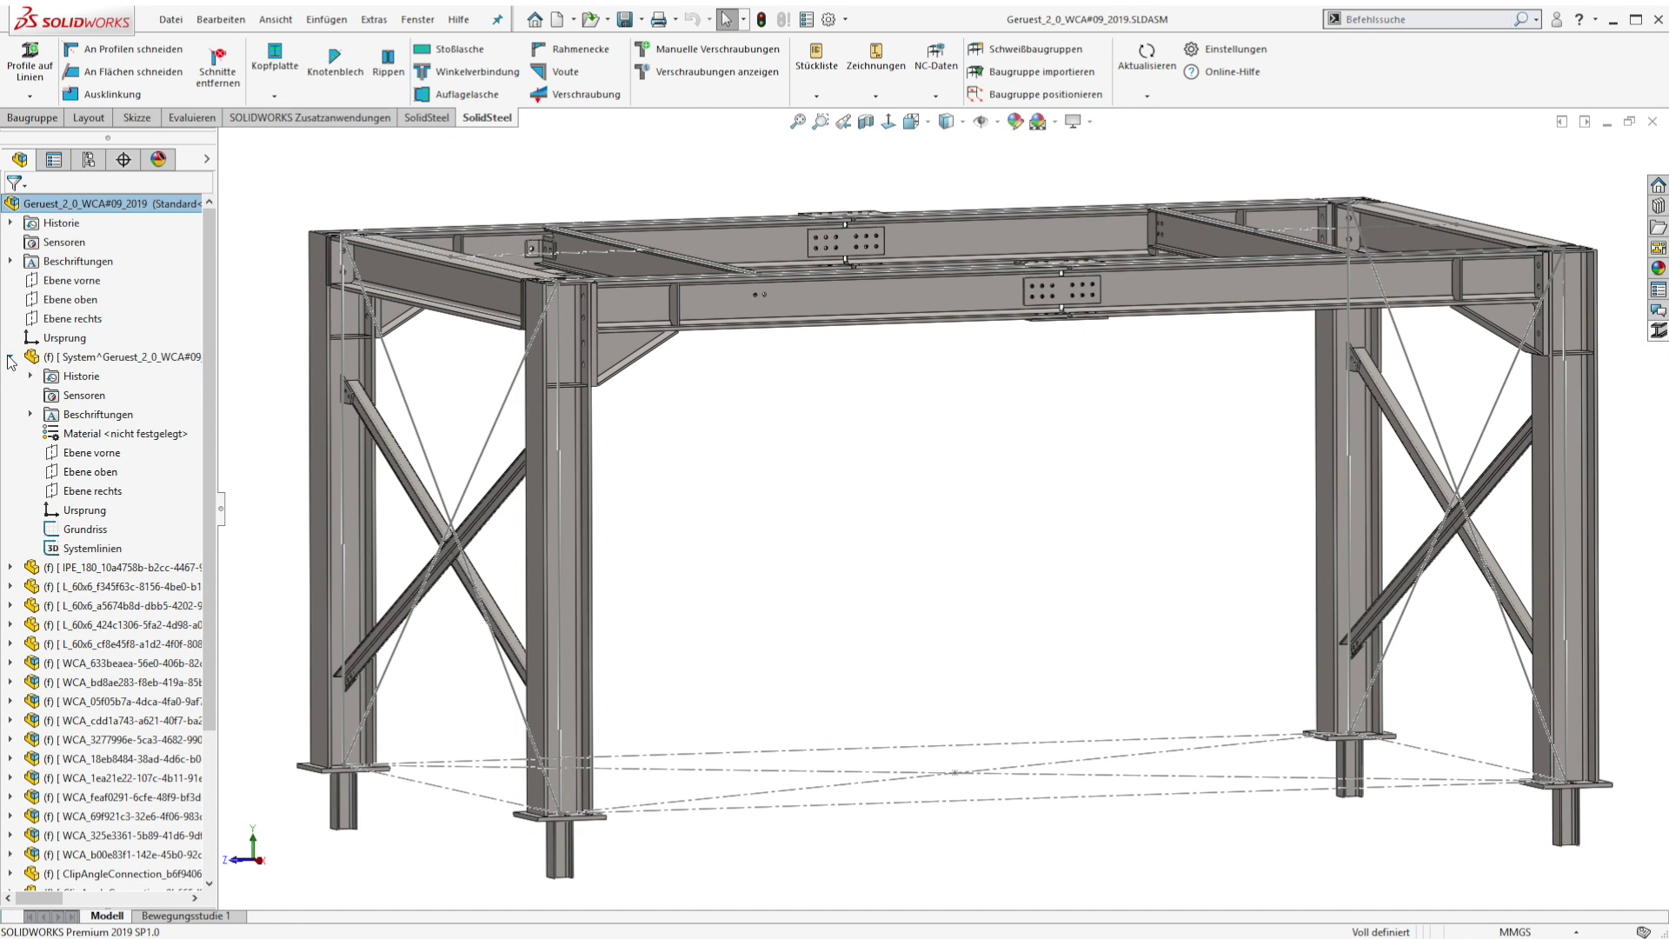
left_click(86, 532)
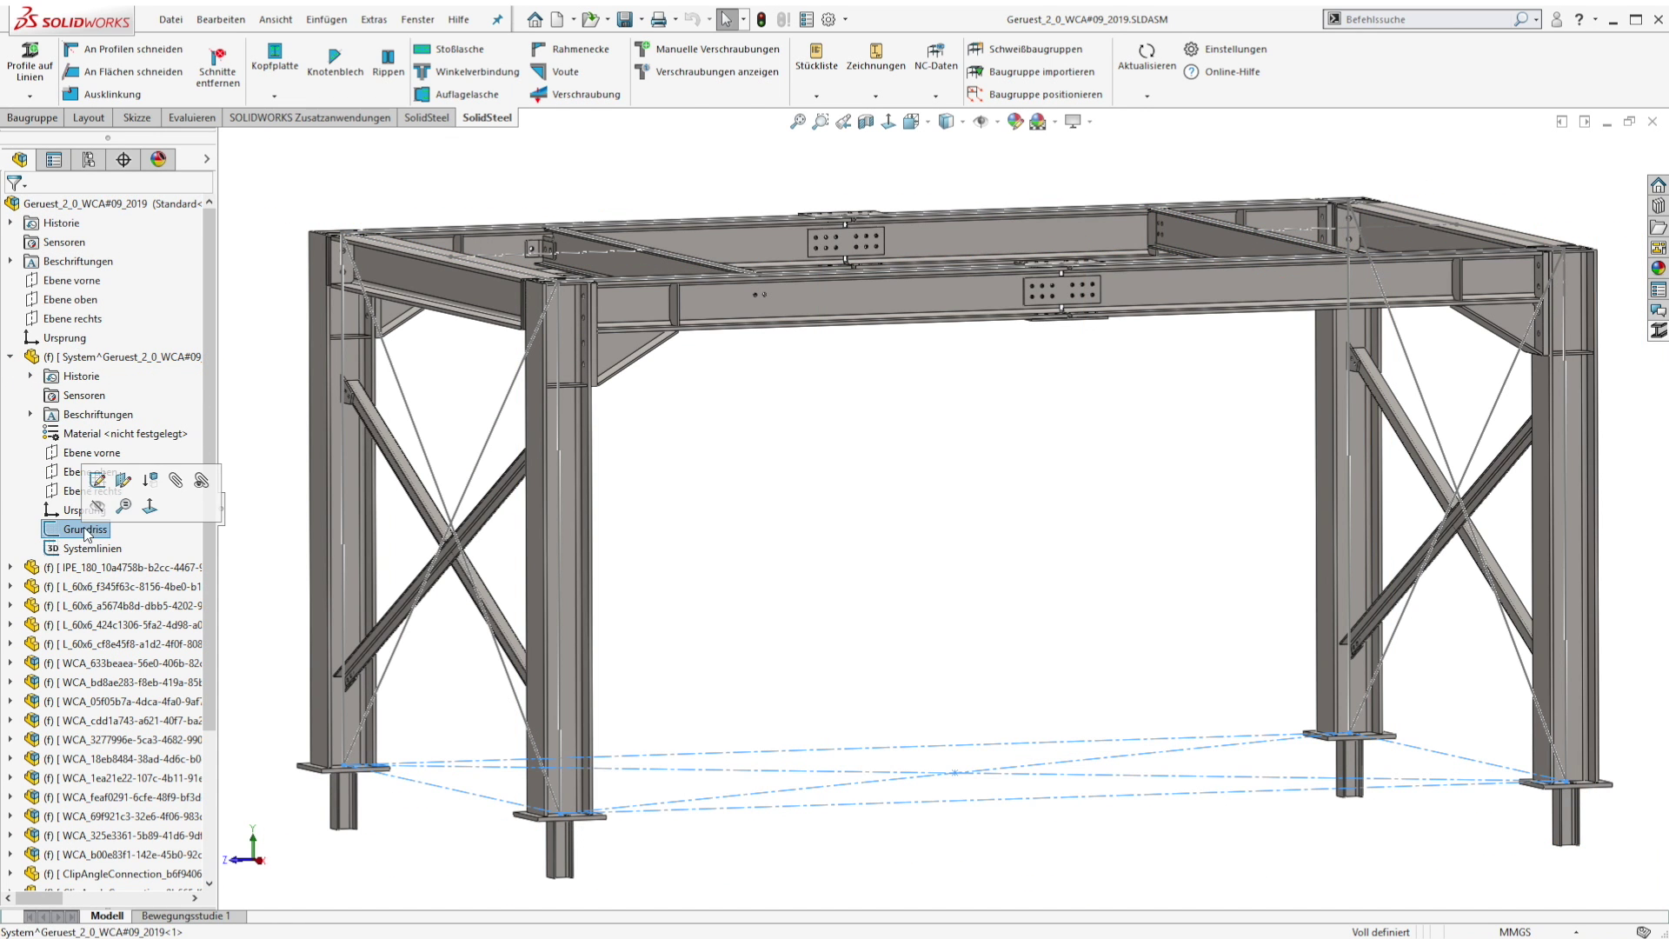
left_click(96, 481)
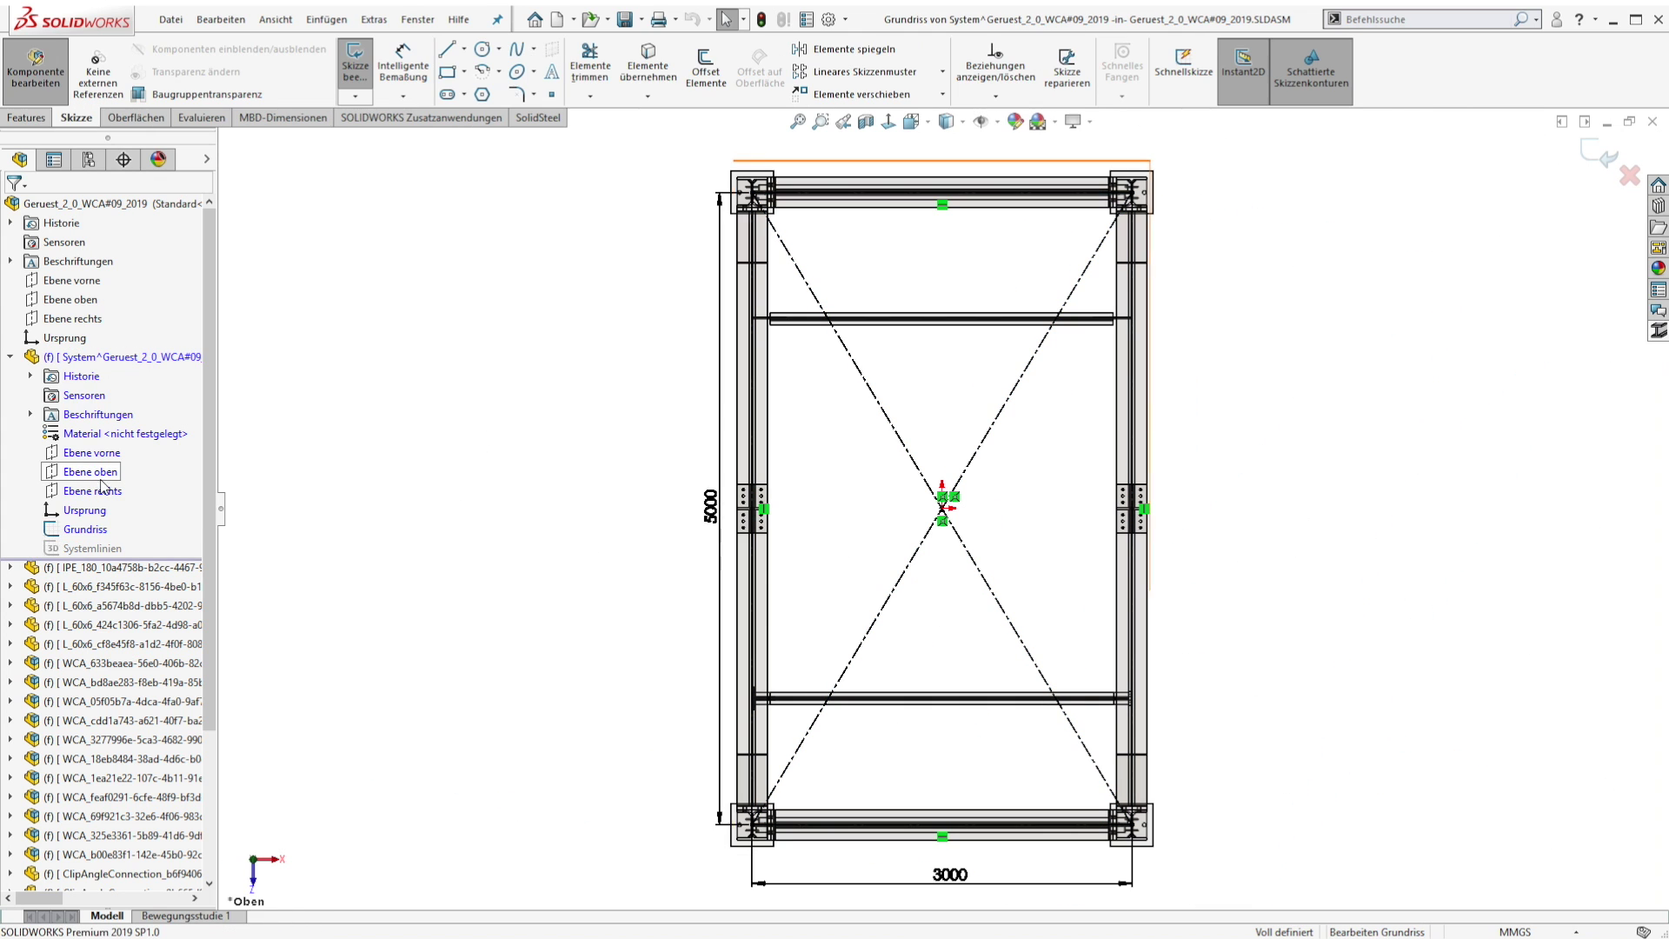
double_click(709, 513)
key("Return")
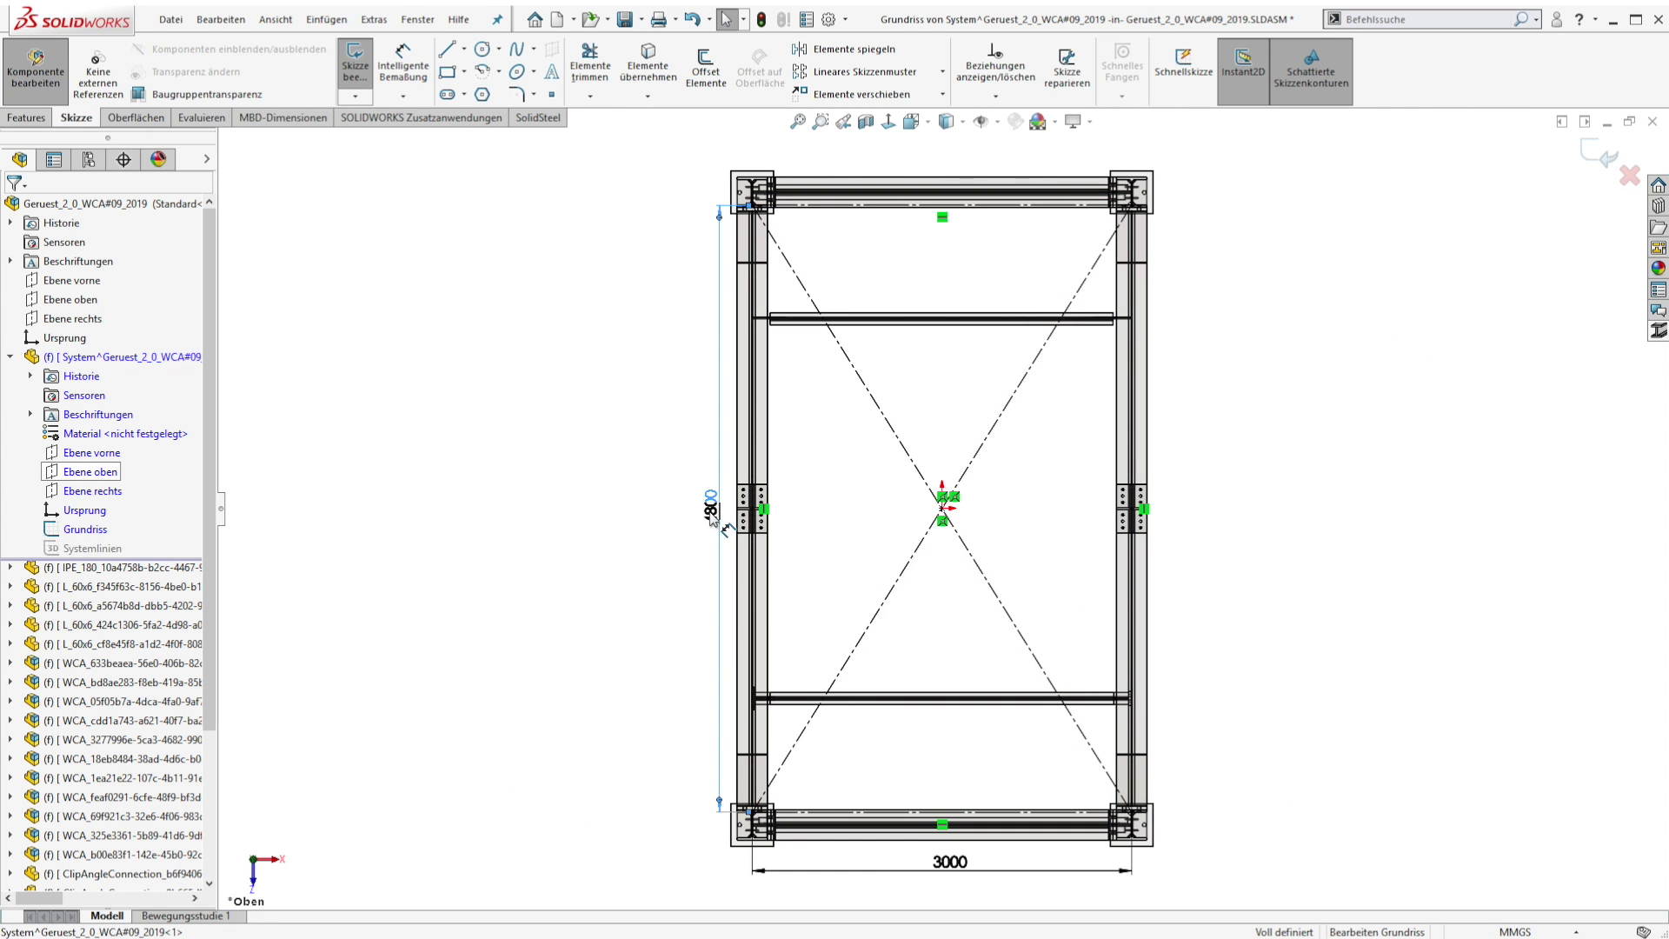
double_click(953, 870)
type("3200")
key("Return")
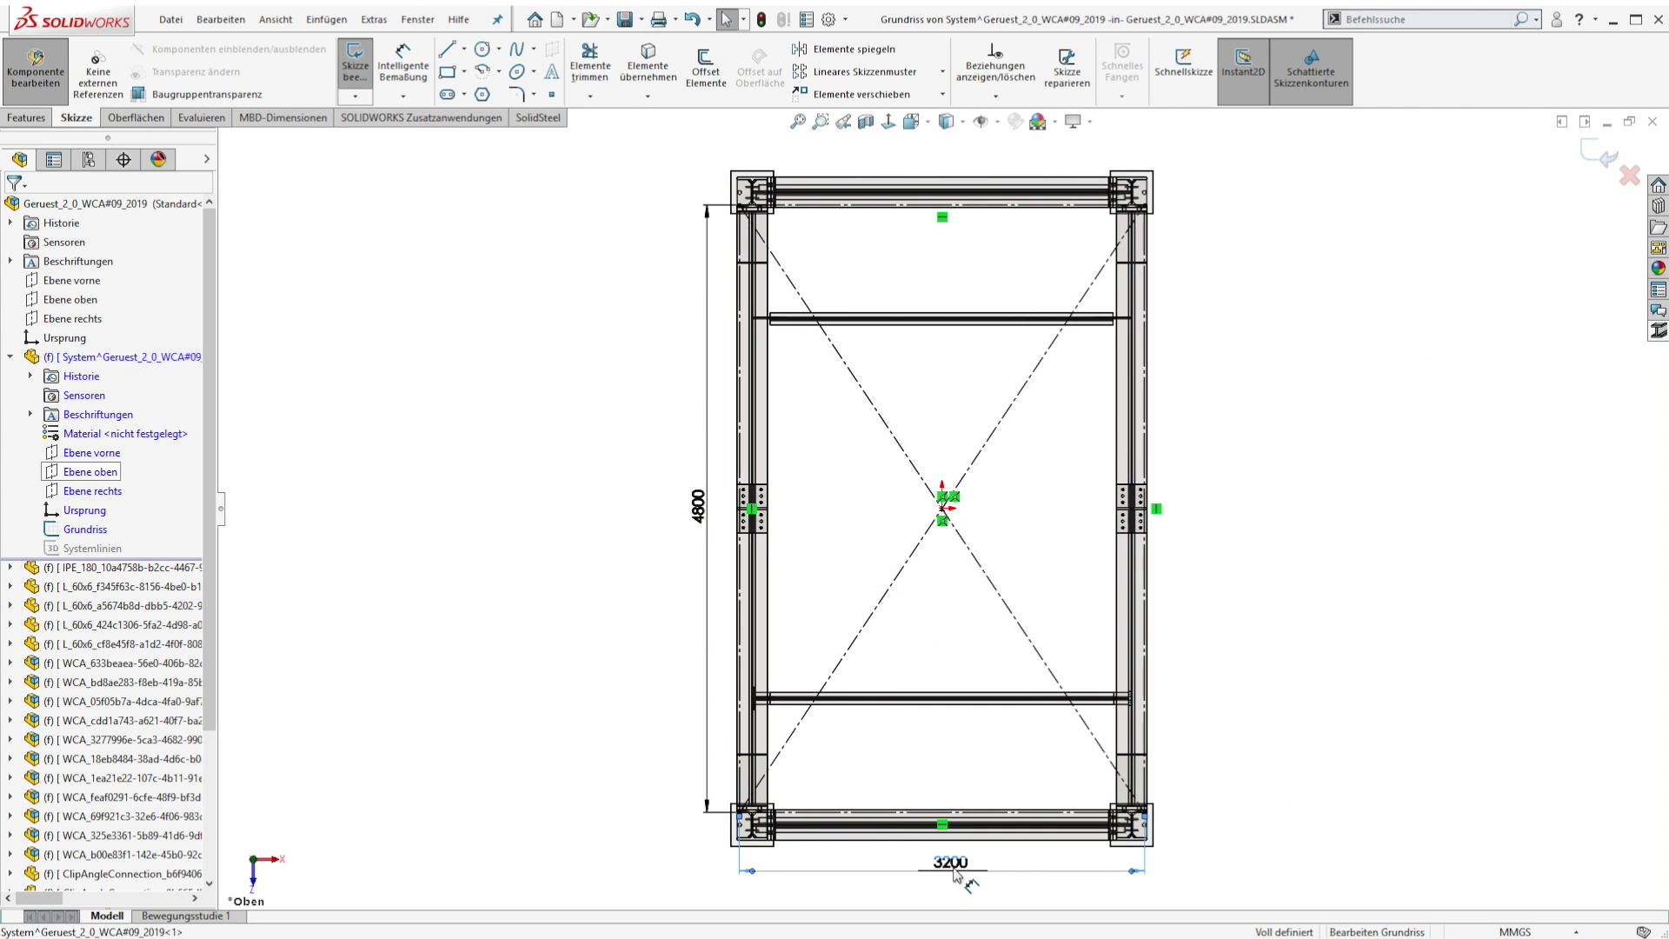
left_click(35, 65)
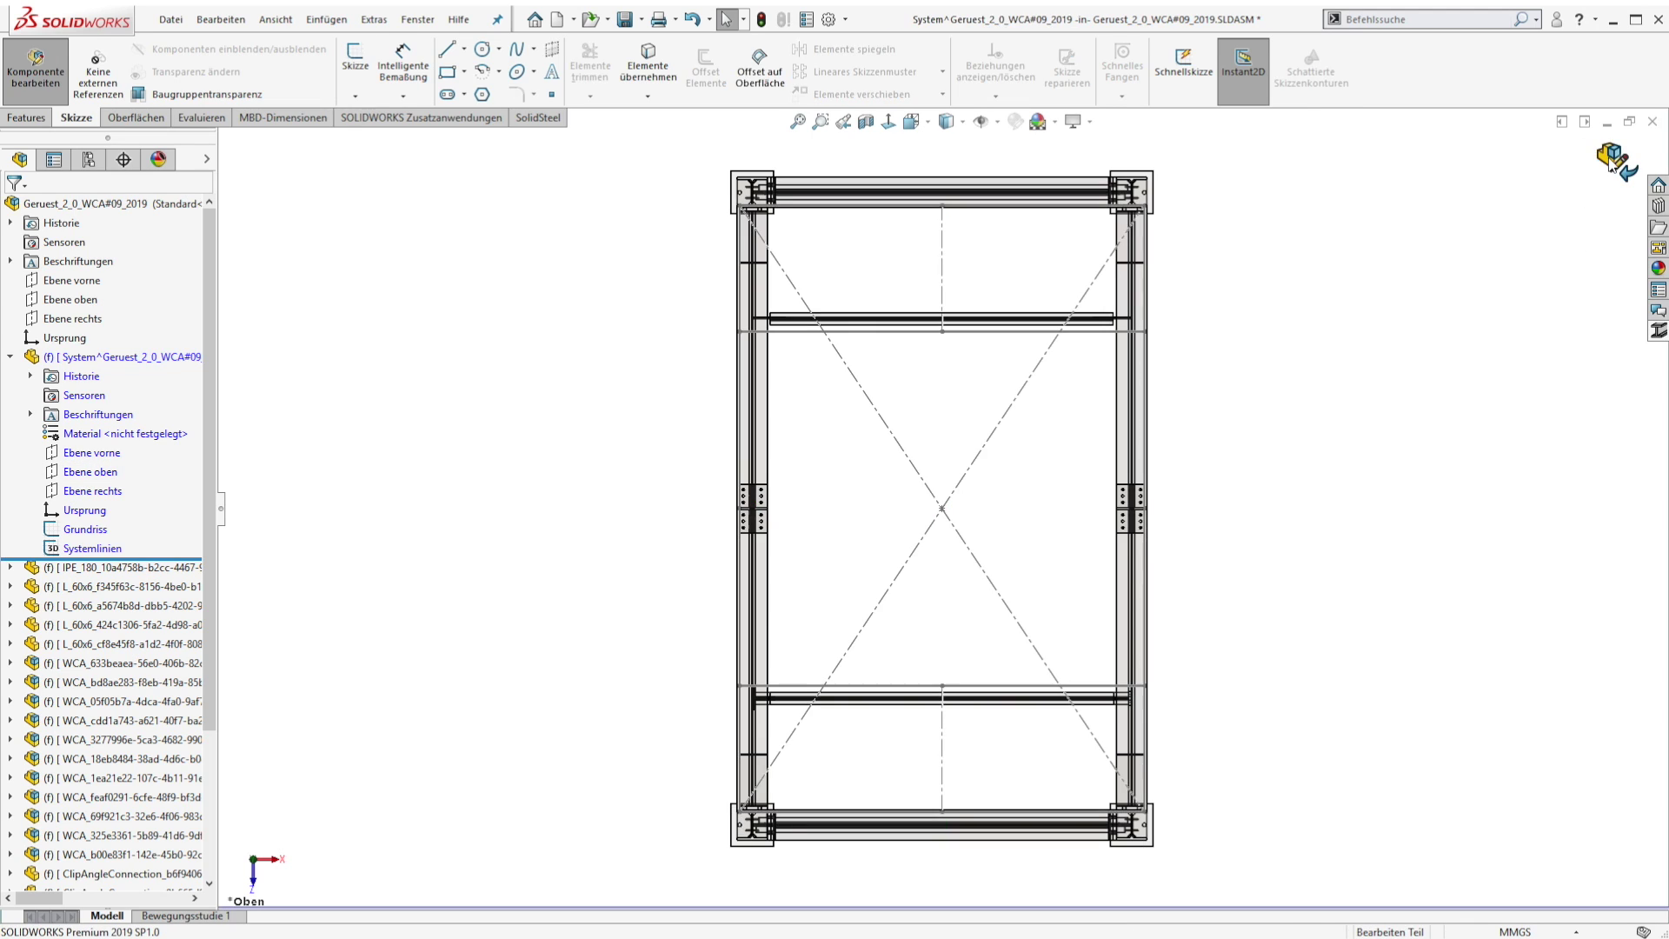
- Edit the Systemlinien sketch and set the frame's height to 2800 mm
key("ctrl+7")
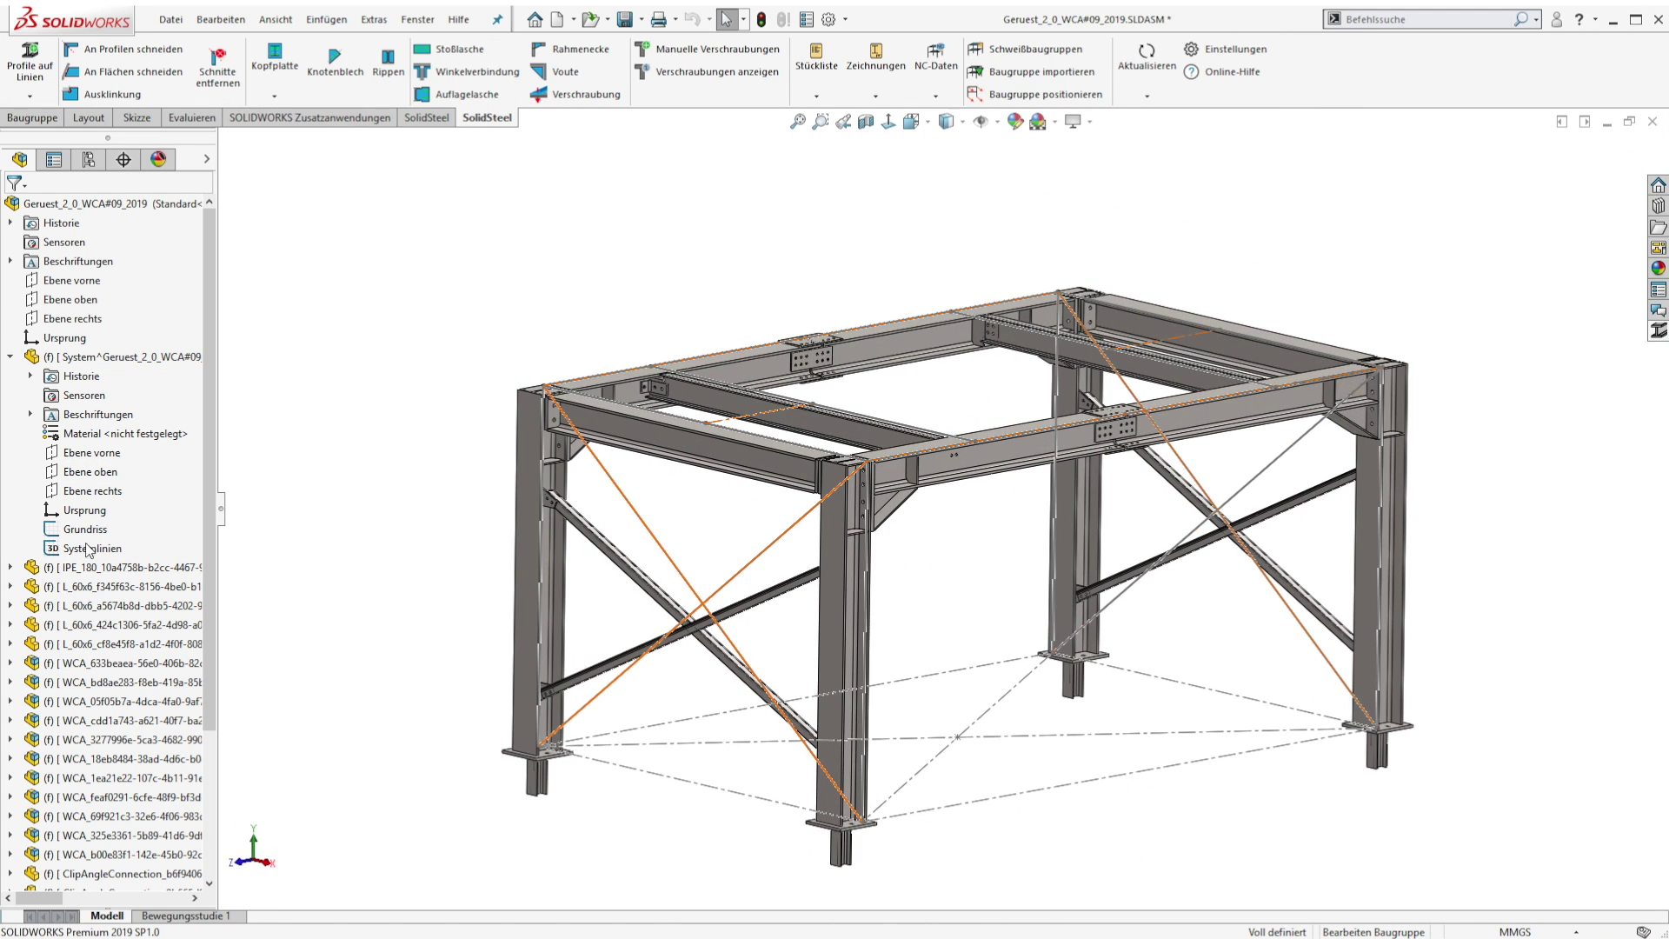
double_click(83, 549)
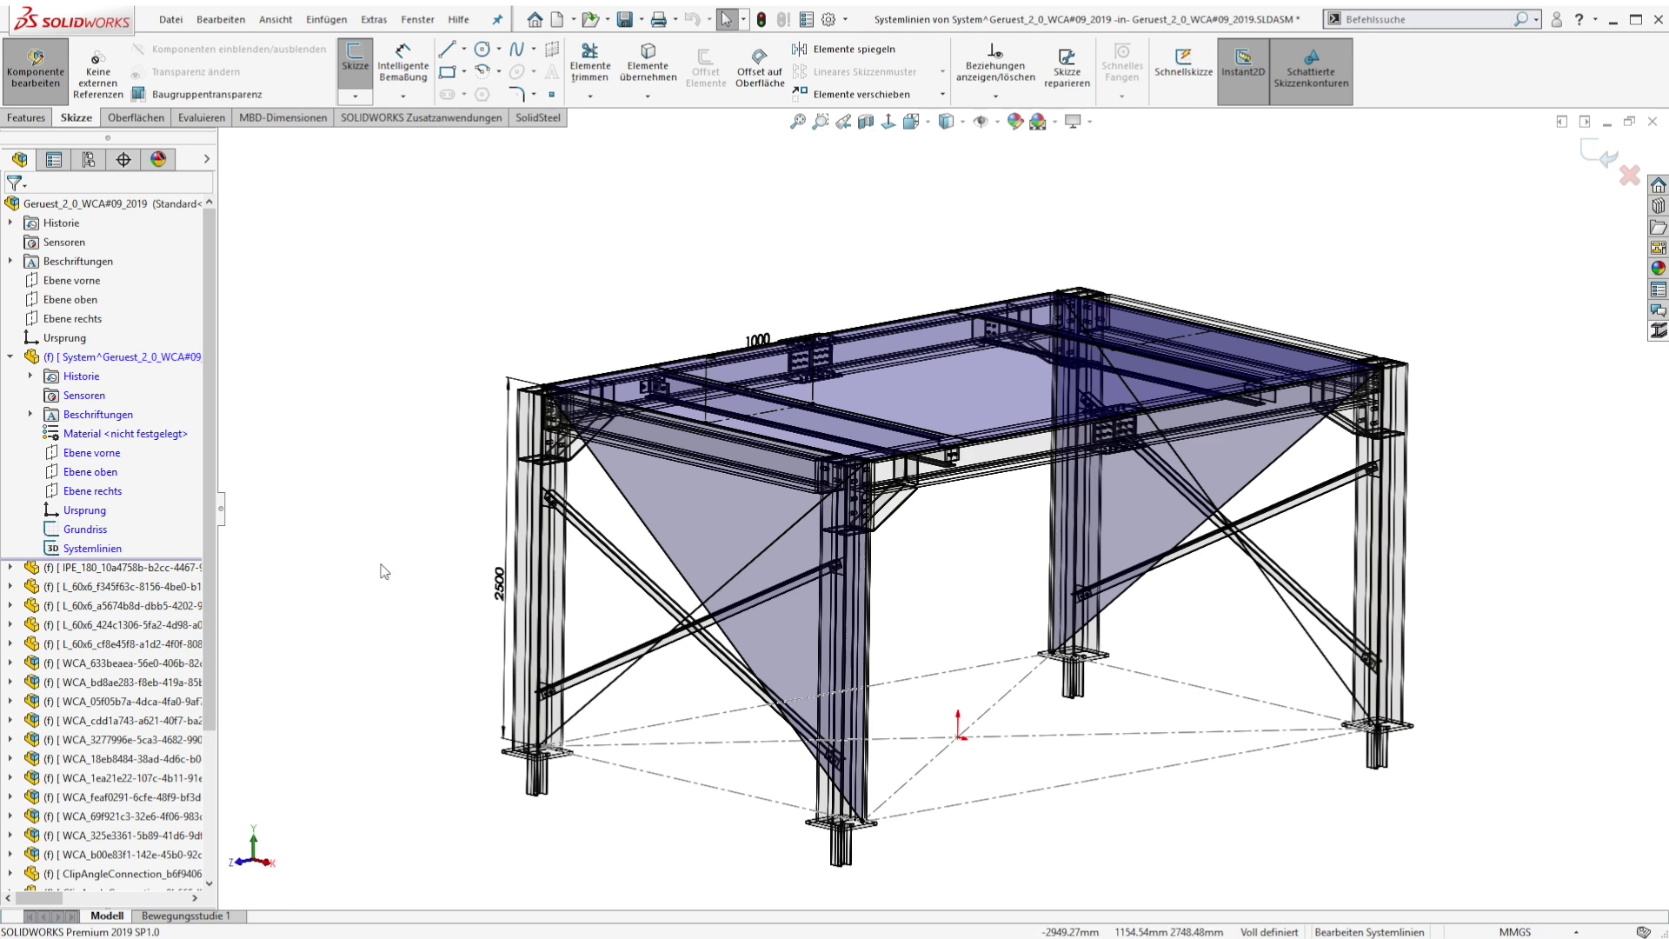
double_click(500, 584)
key("Return")
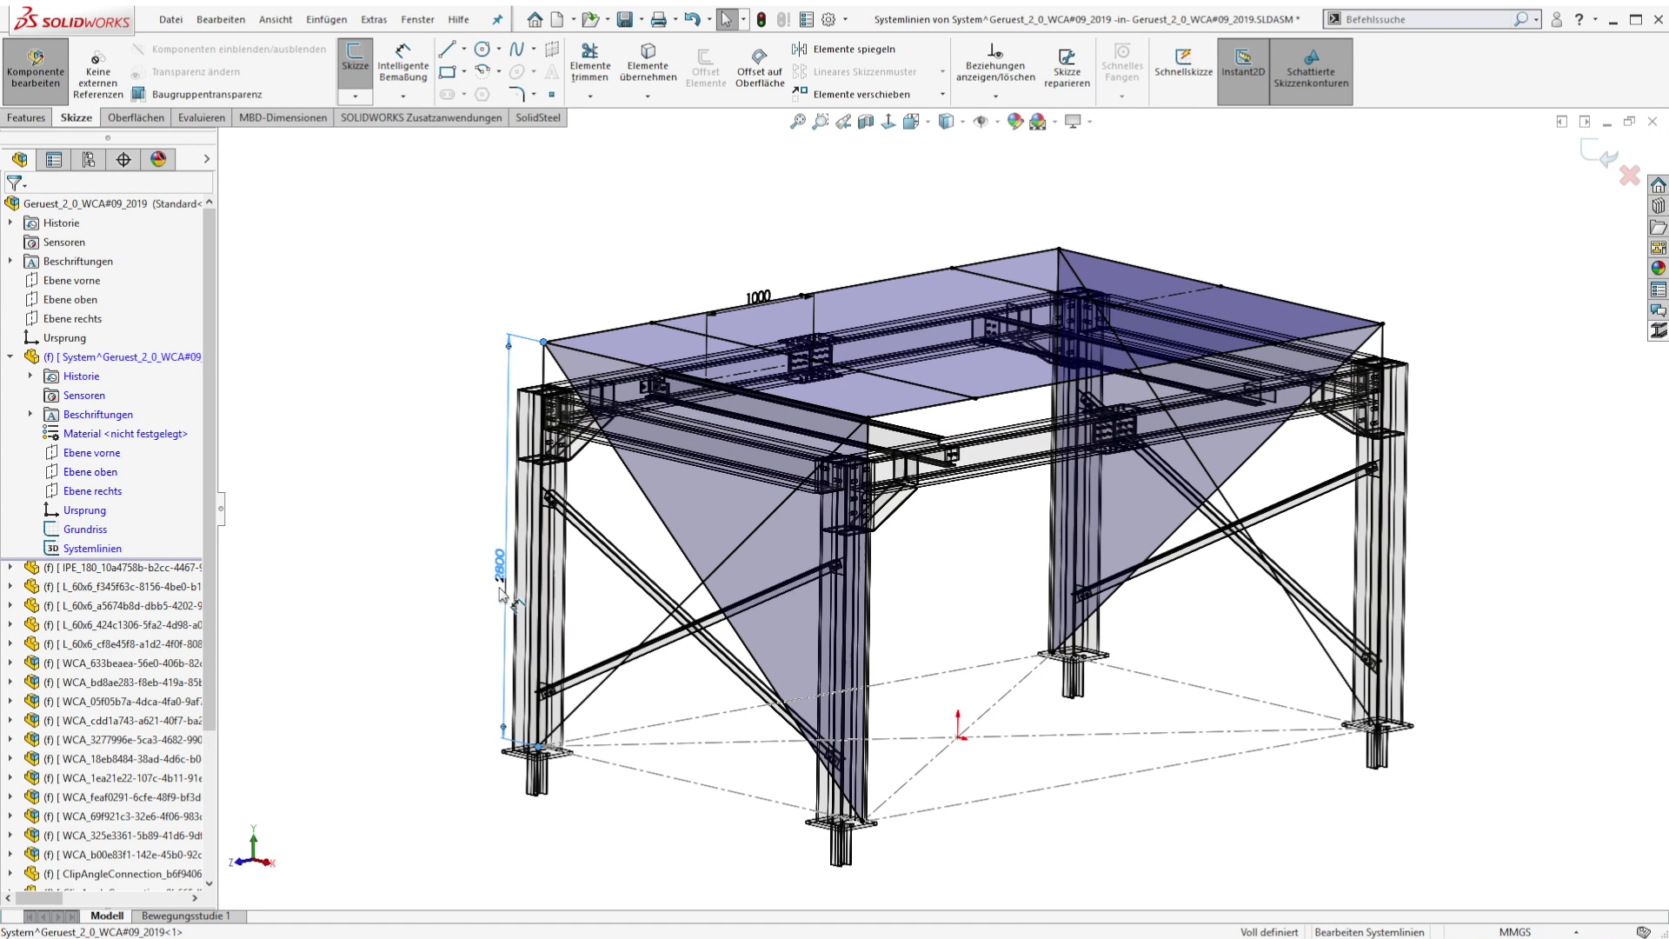
left_click(1600, 158)
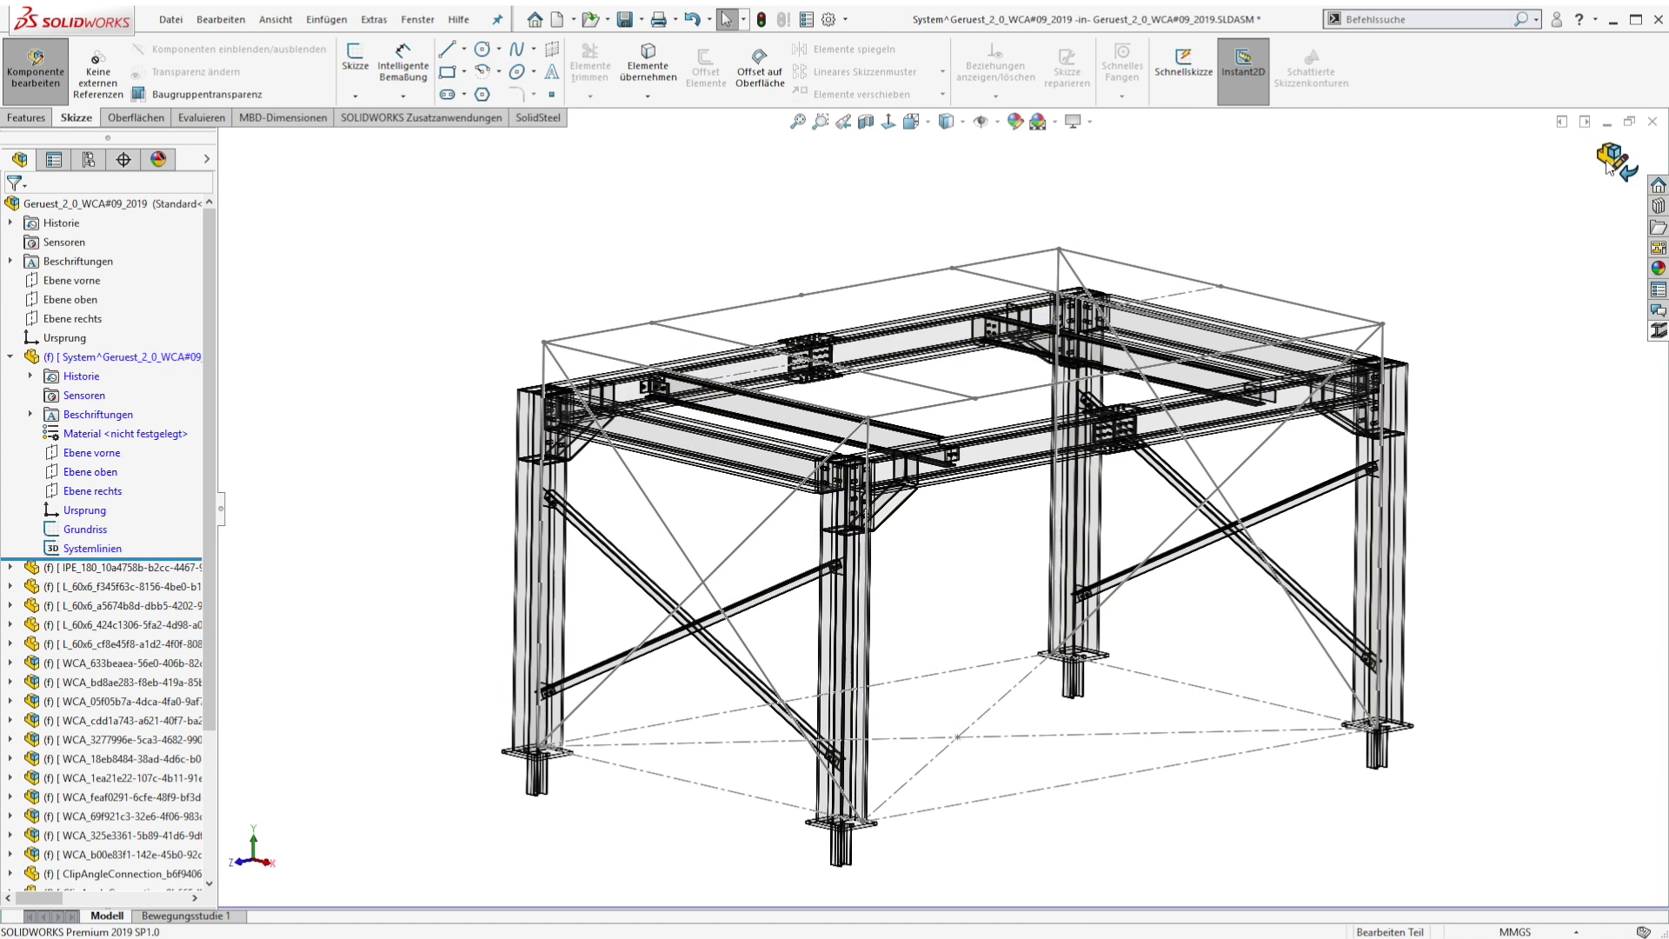
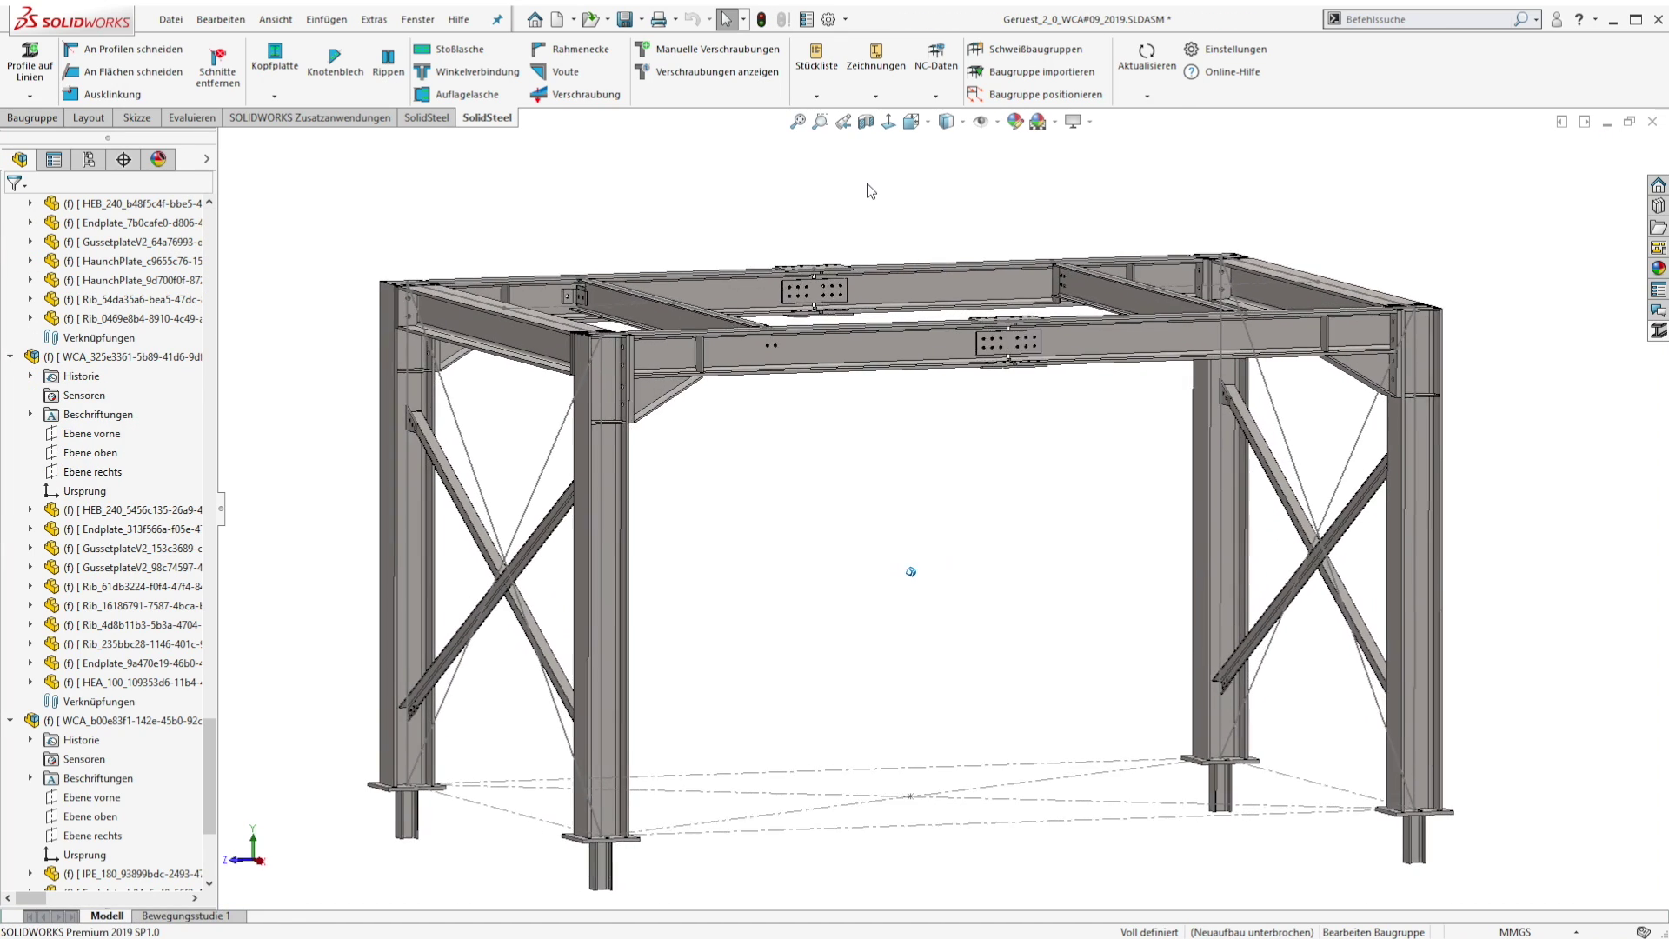
- Examine the brace gusset and the corner beam connections on the updated frame
scroll(870, 187, "down", 10)
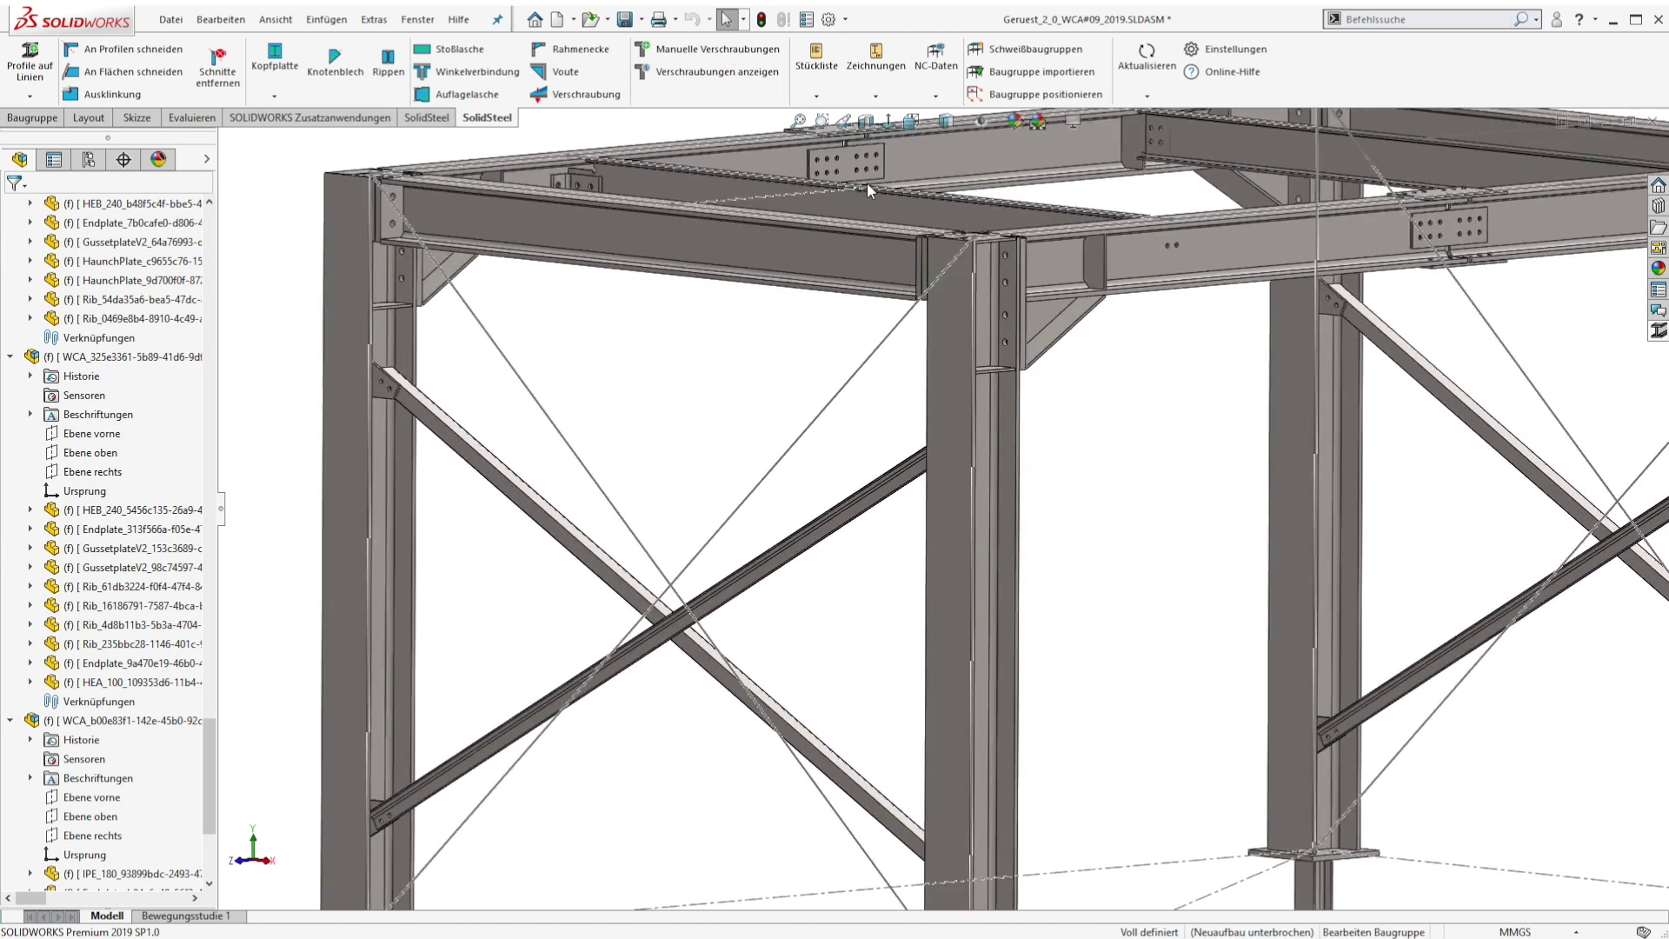
scroll(868, 184, "down", 10)
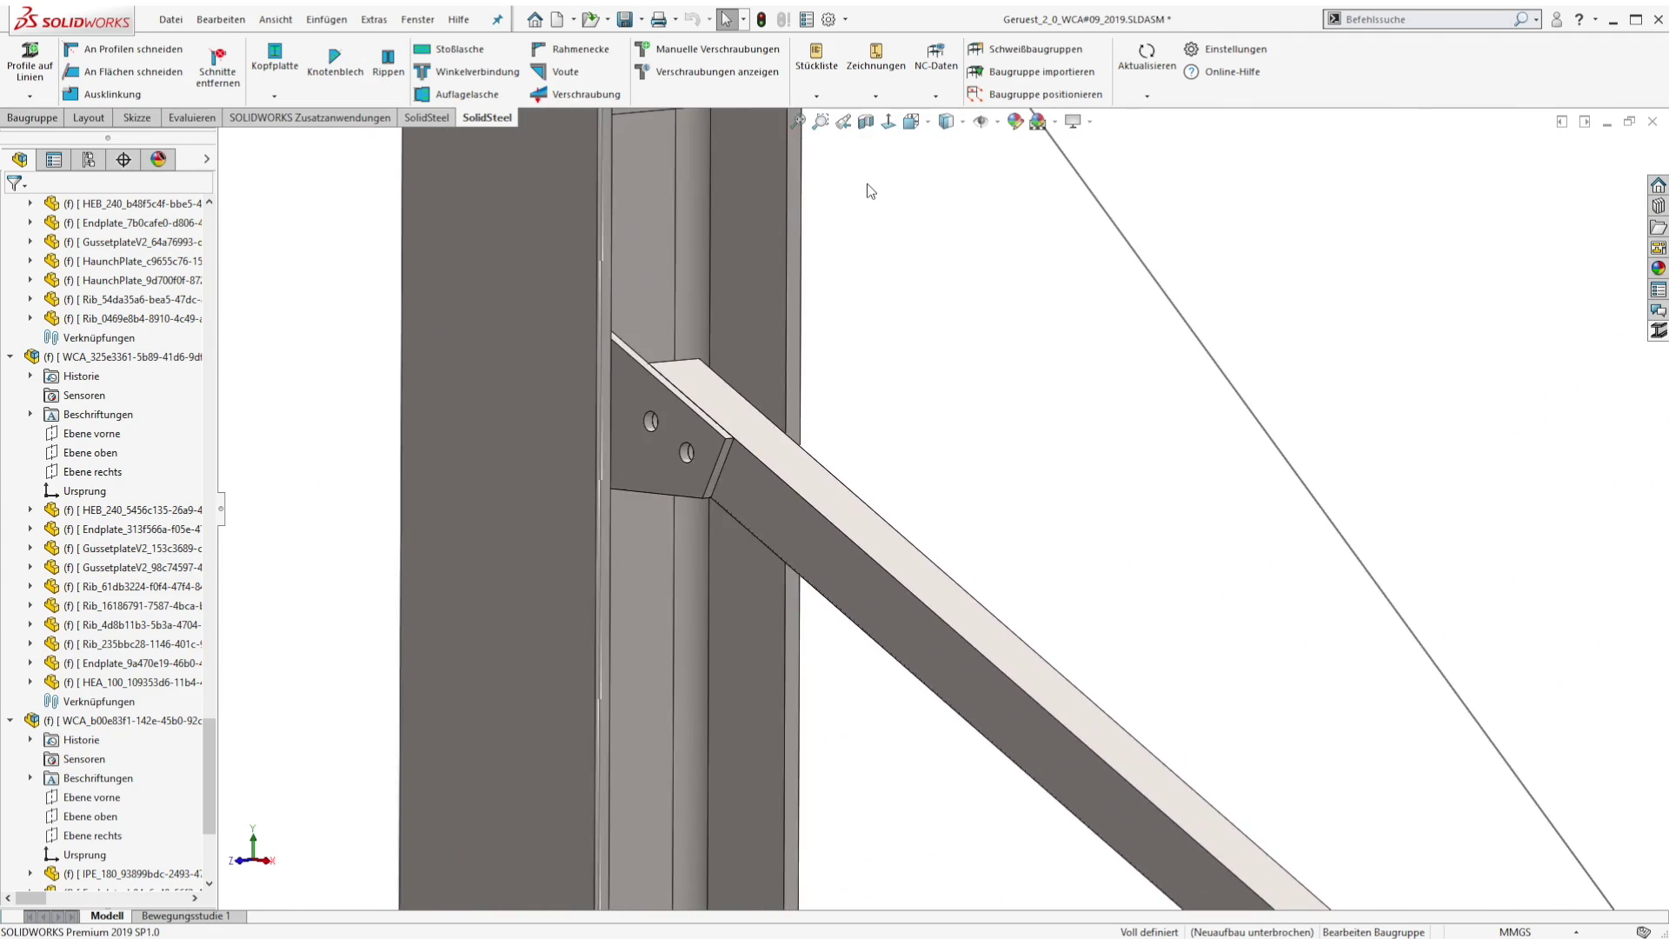
scroll(867, 184, "down", 10)
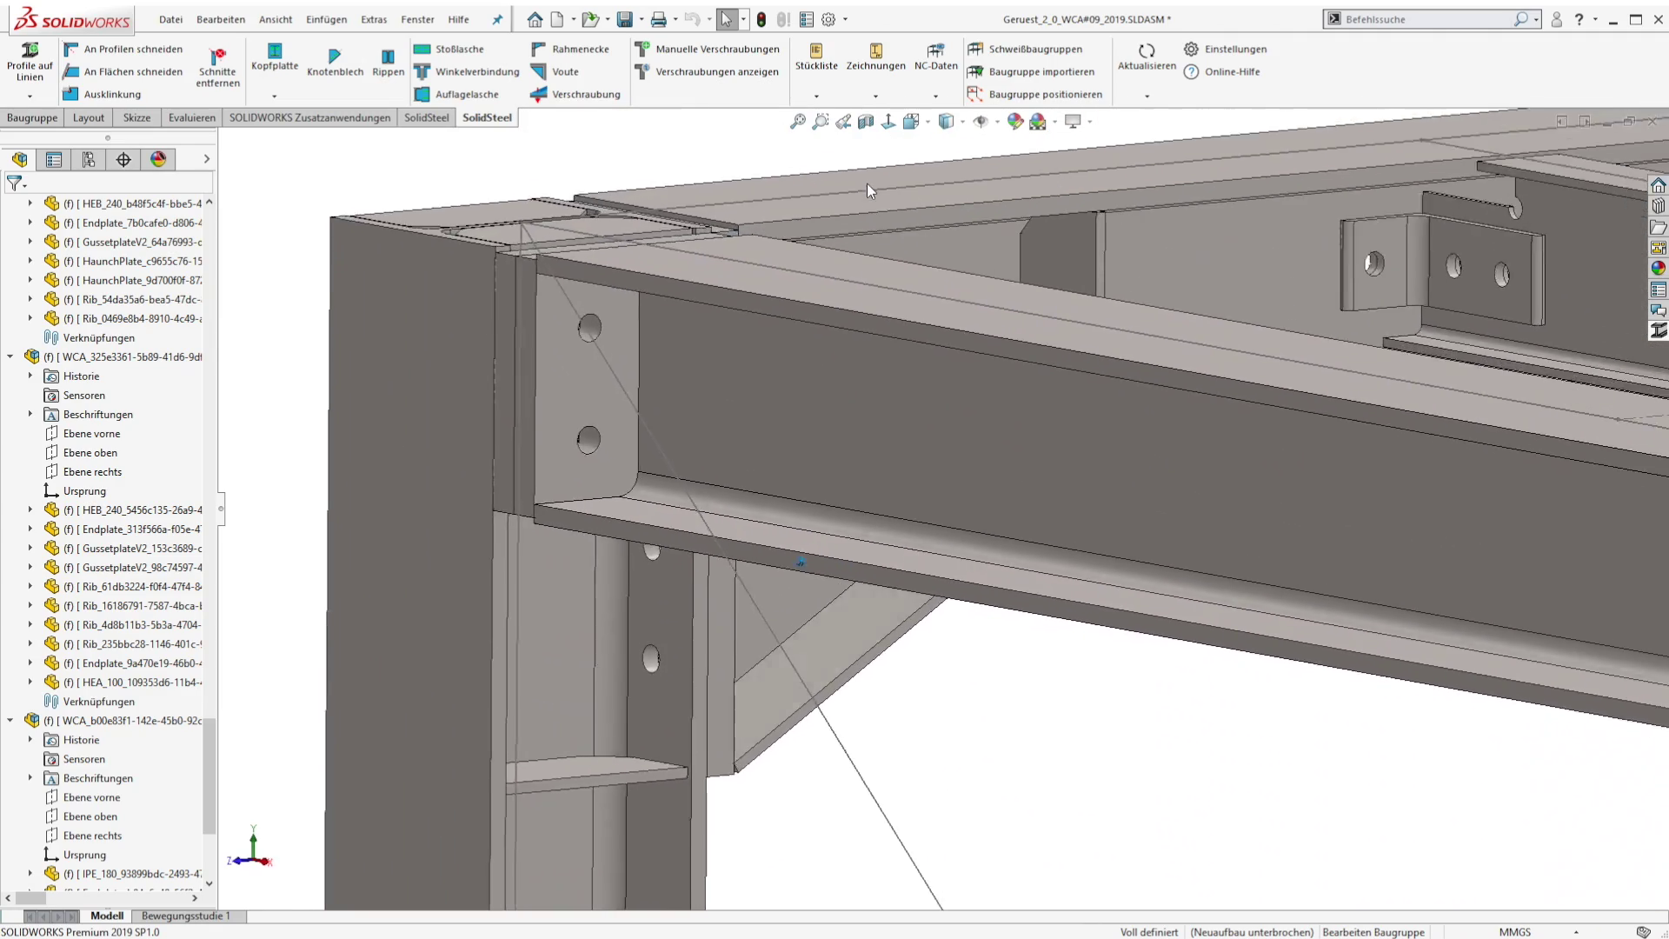
- Examine the whole resized frame from both braced ends
scroll(868, 184, "up", 10)
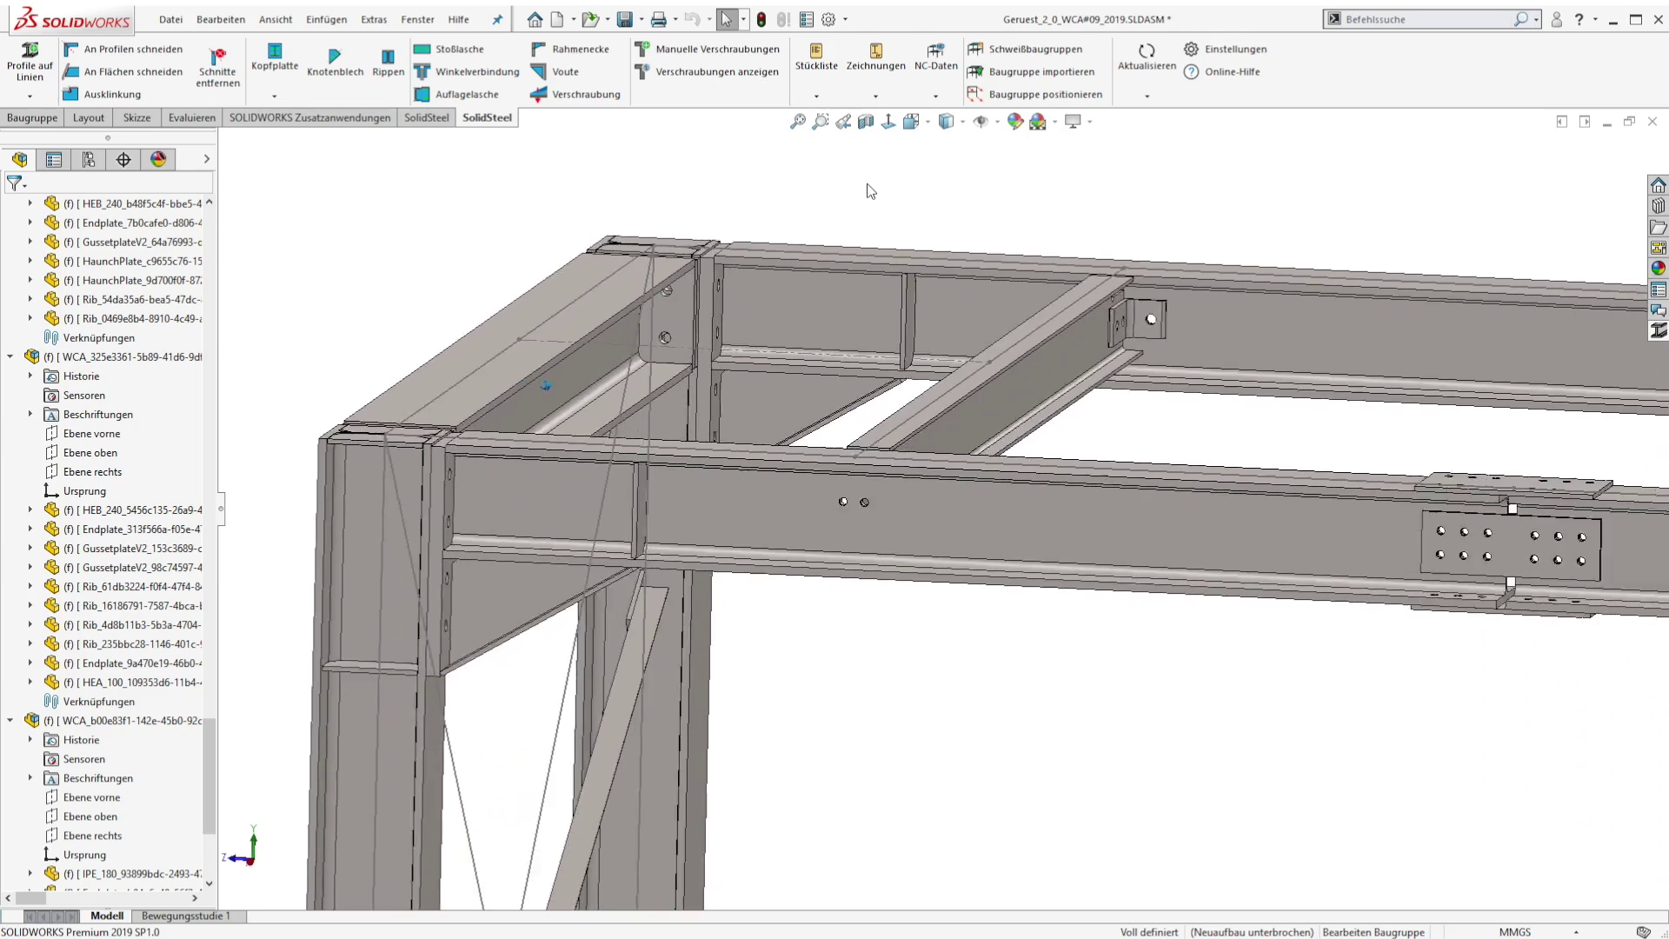
scroll(868, 190, "up", 10)
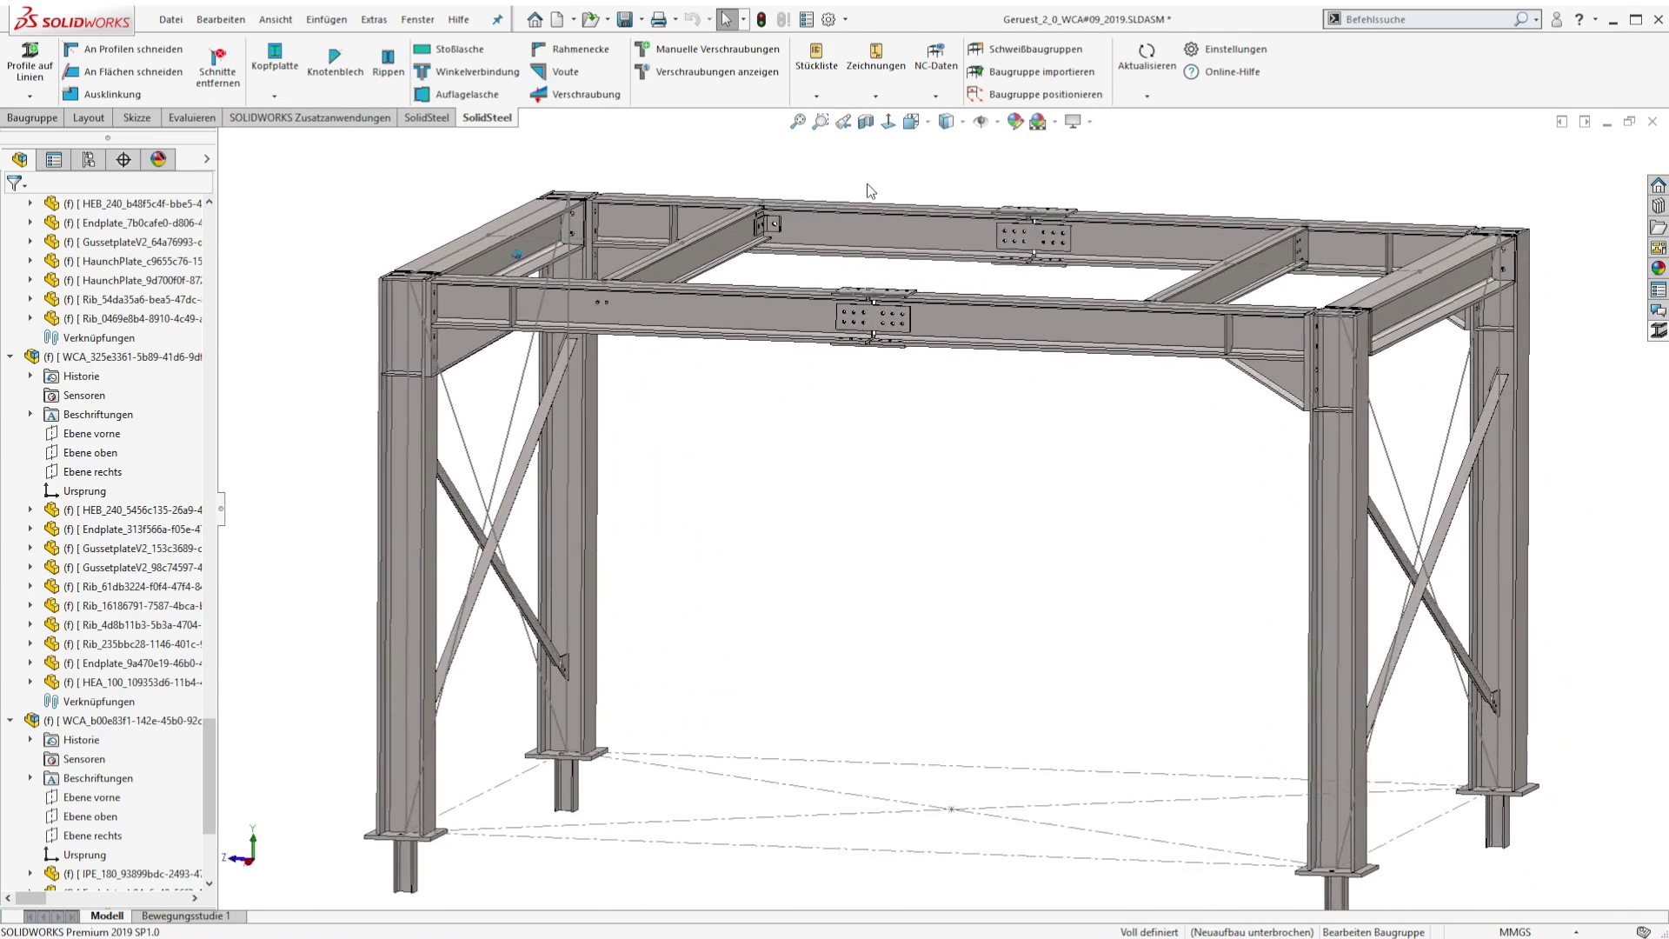
key("Right")
key("Right")
key("Right")
key("Right")
key("Right")
key("Right")
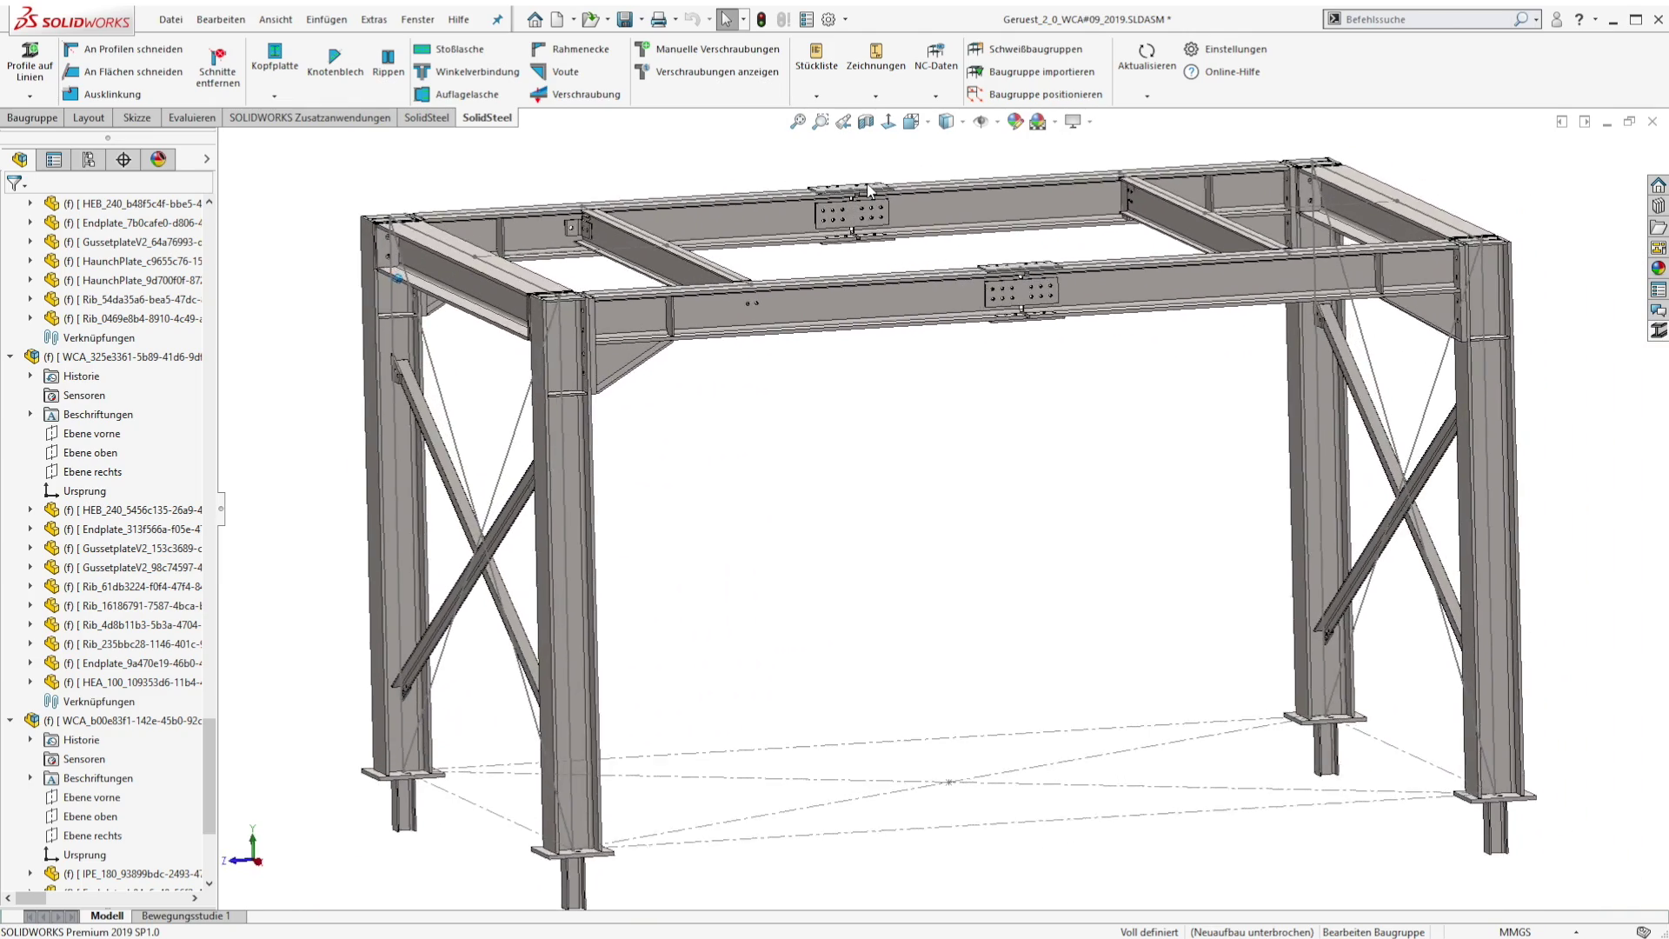
key("Right")
key("Right")
key("Right")
key("Right")
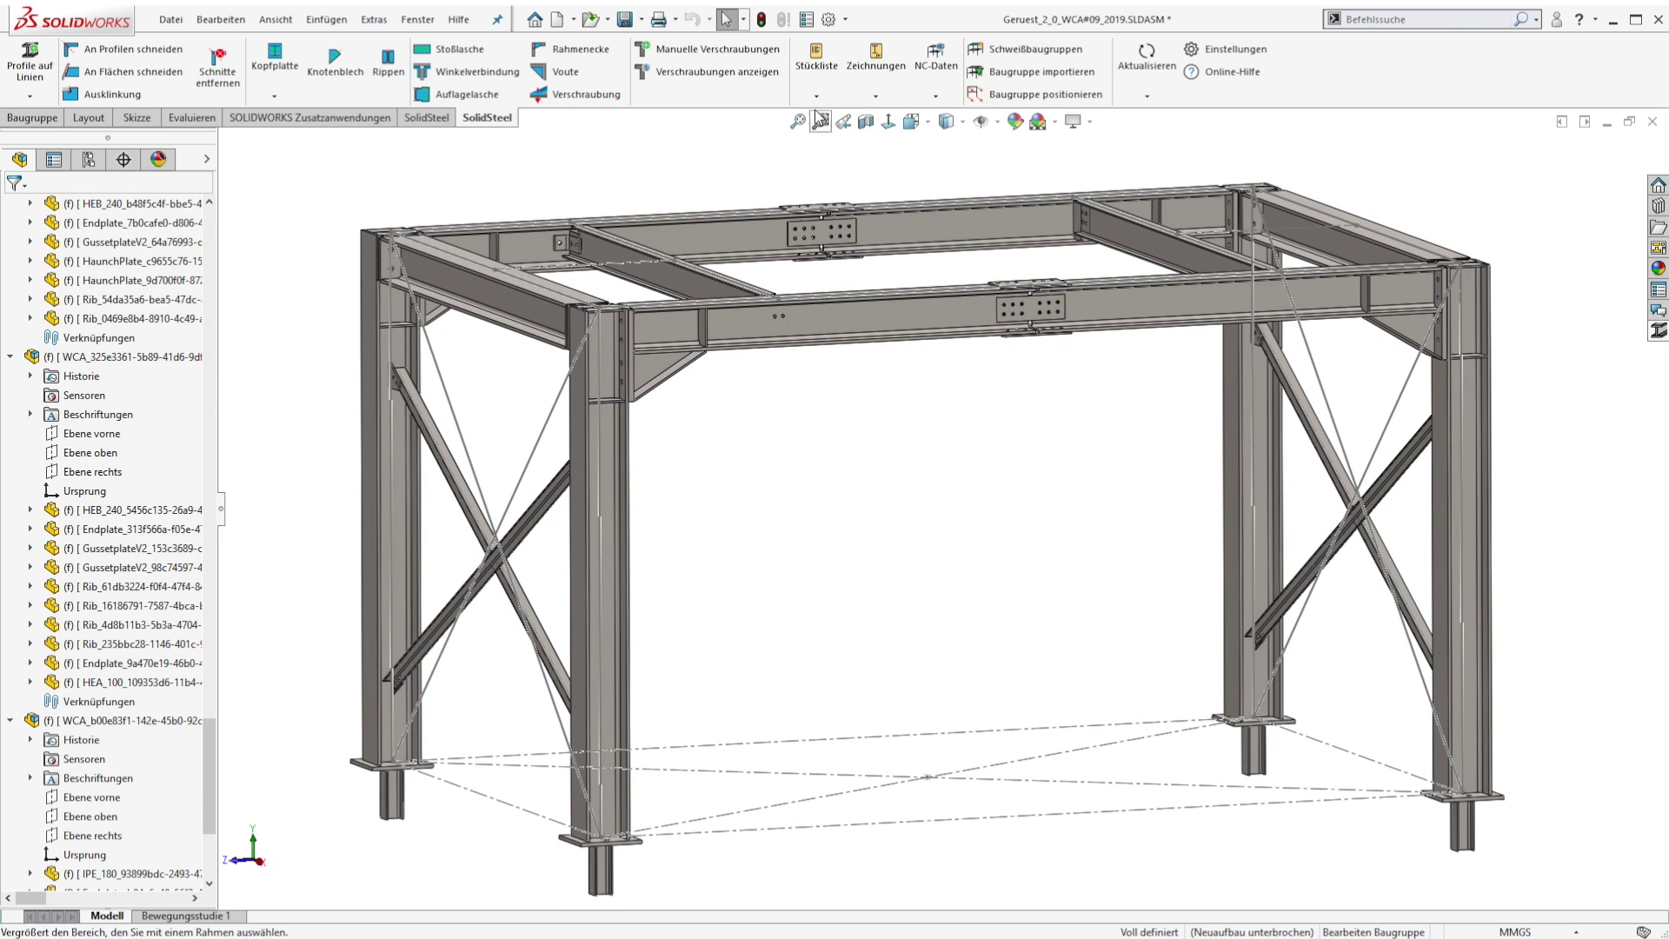
- Export the assembly's bill of materials with the Profiltabelle.xml template to Profiltabelle.xlsx in the DemoVideo folder
left_click(819, 98)
left_click(828, 117)
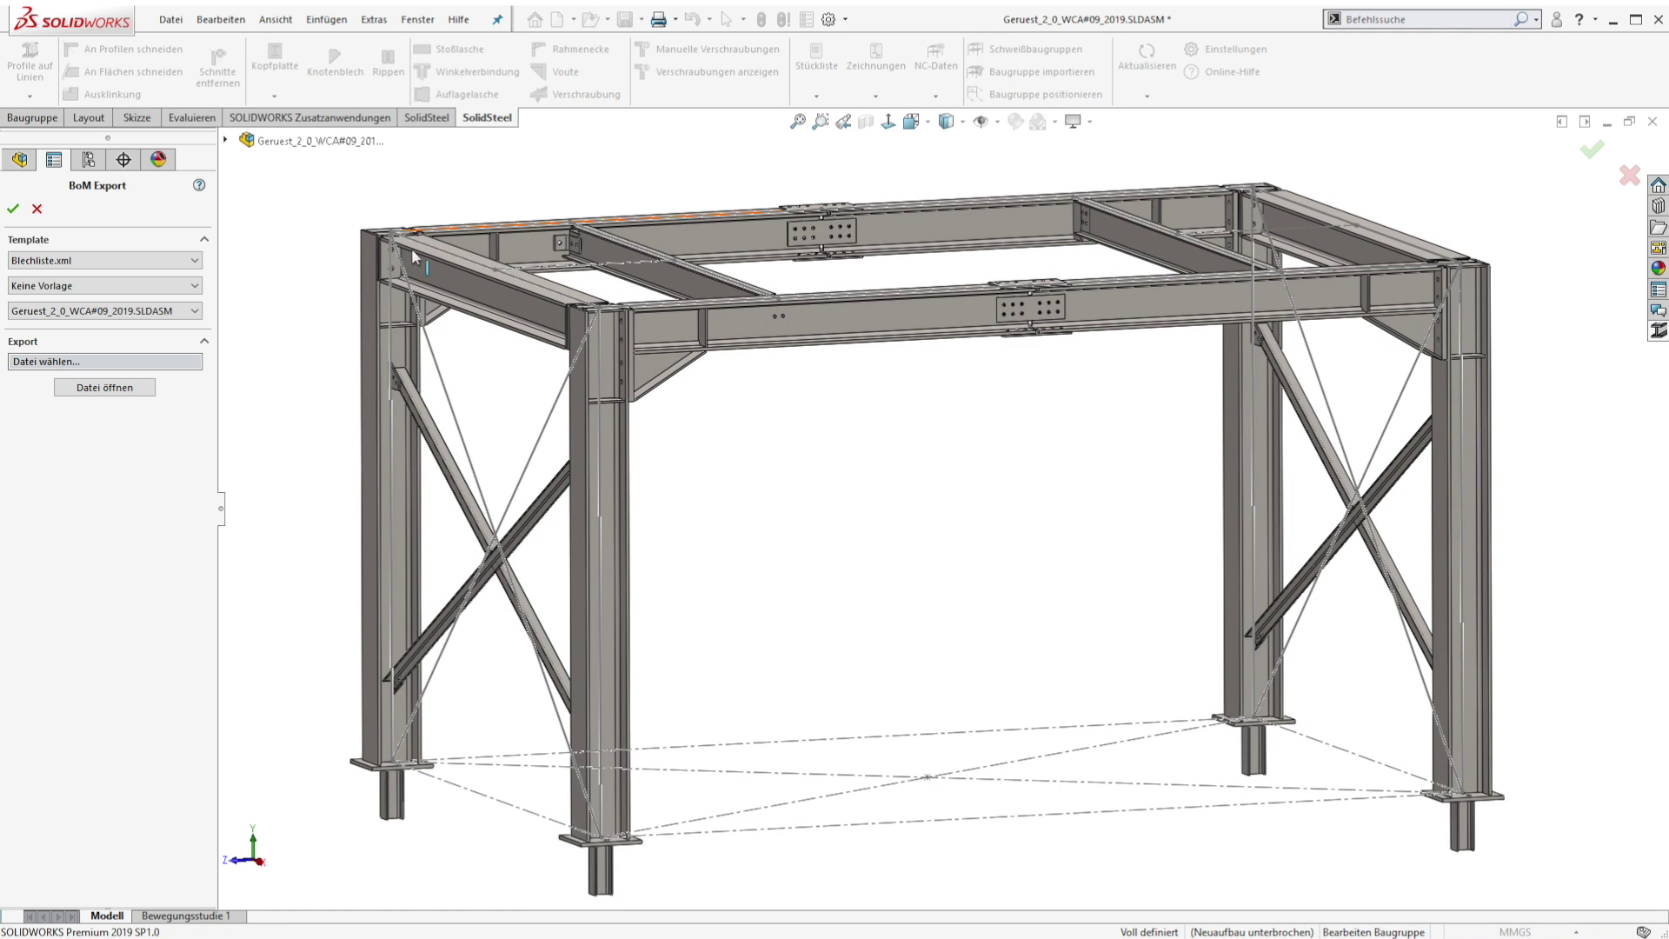
left_click(110, 264)
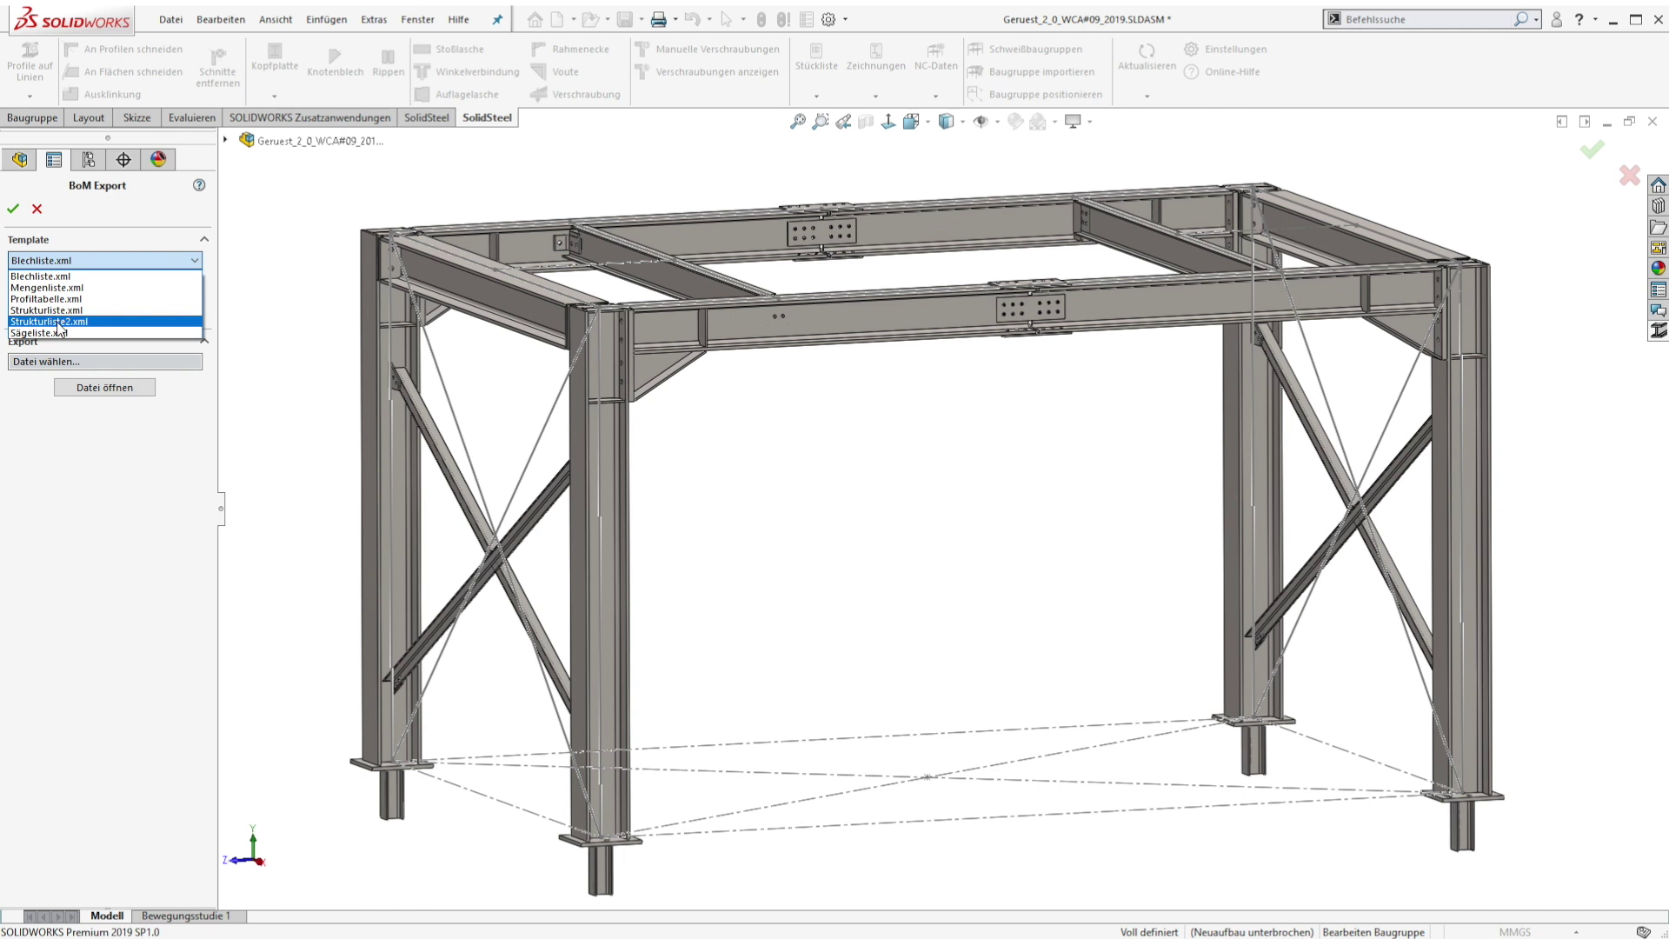
left_click(47, 299)
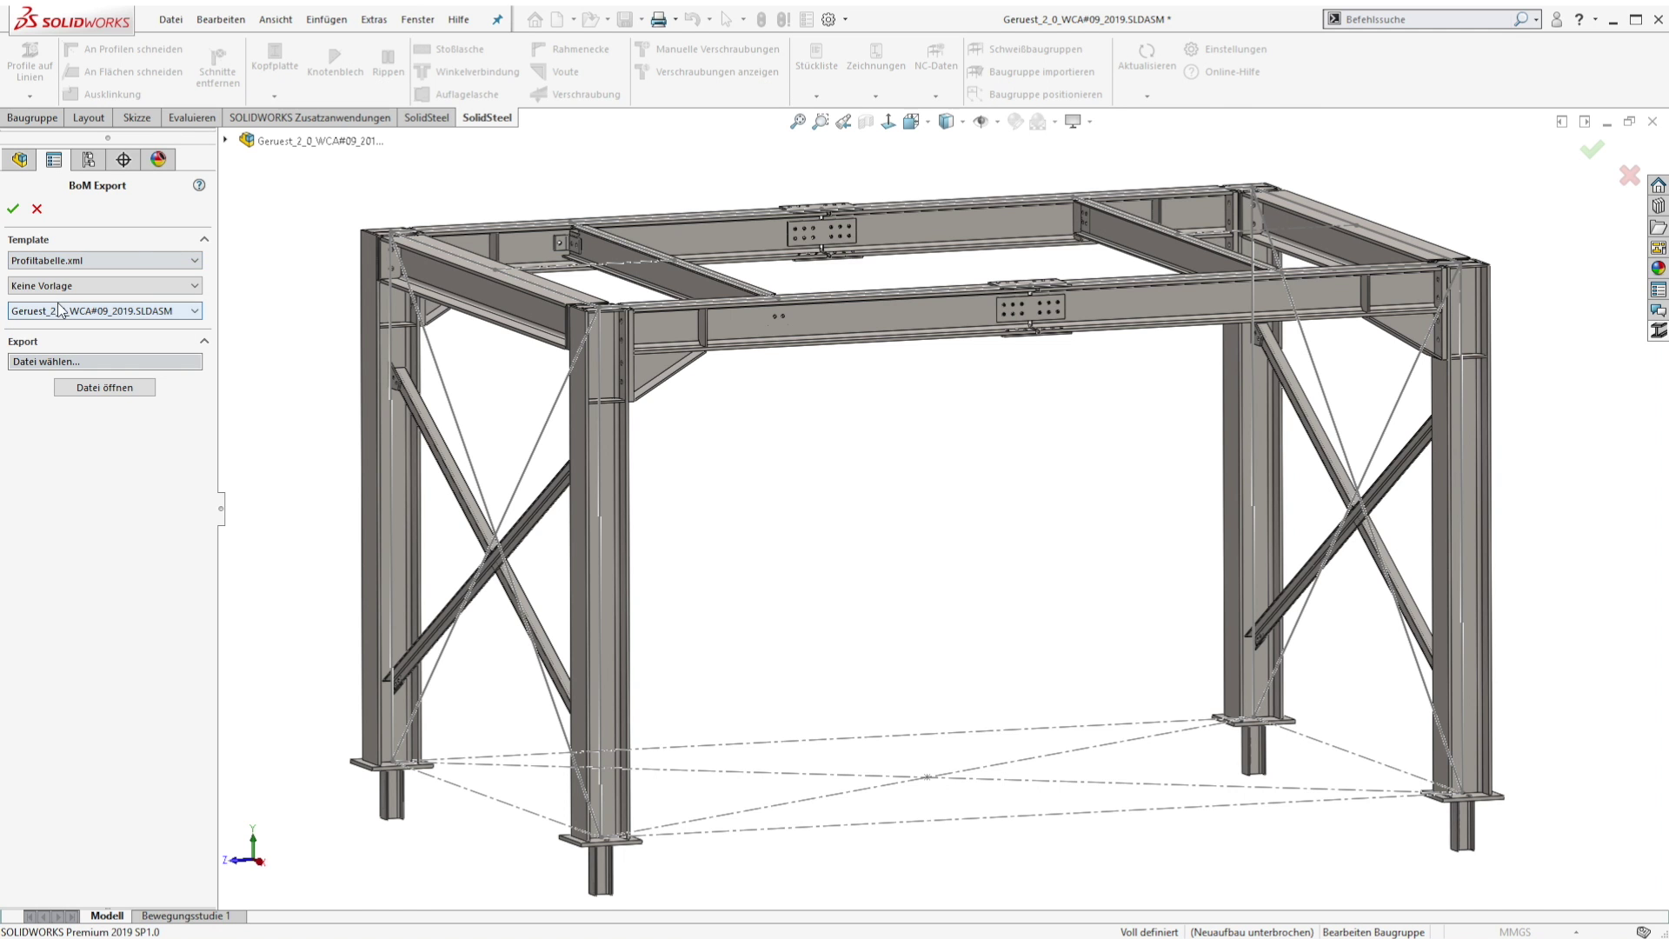
left_click(101, 389)
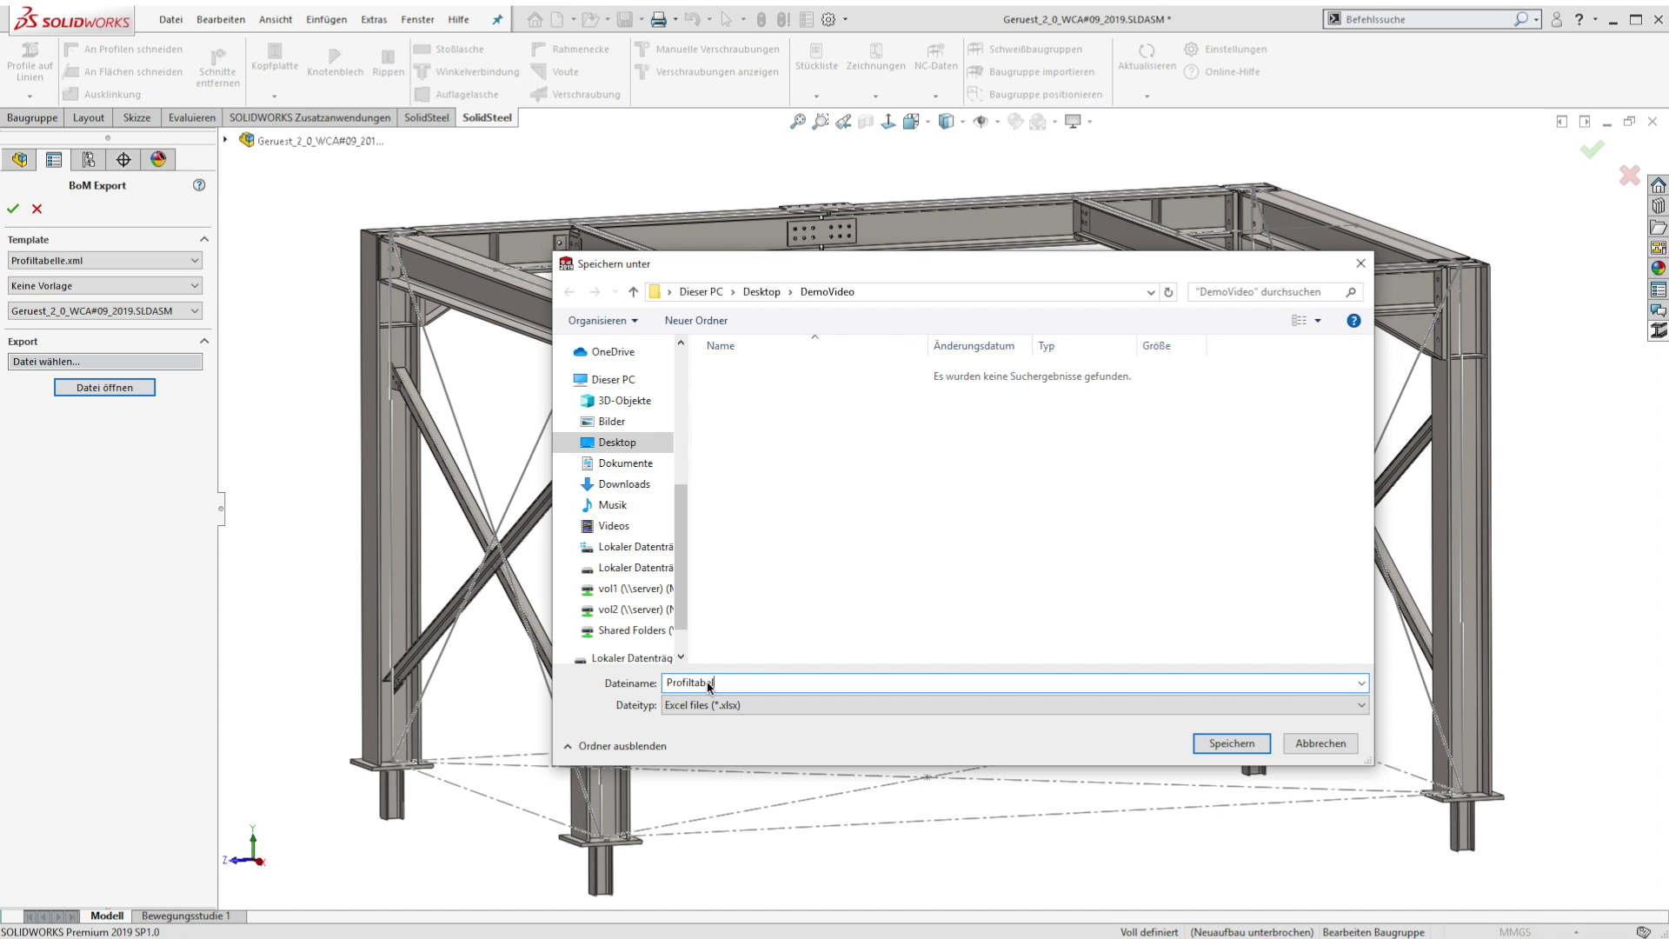
key("Return")
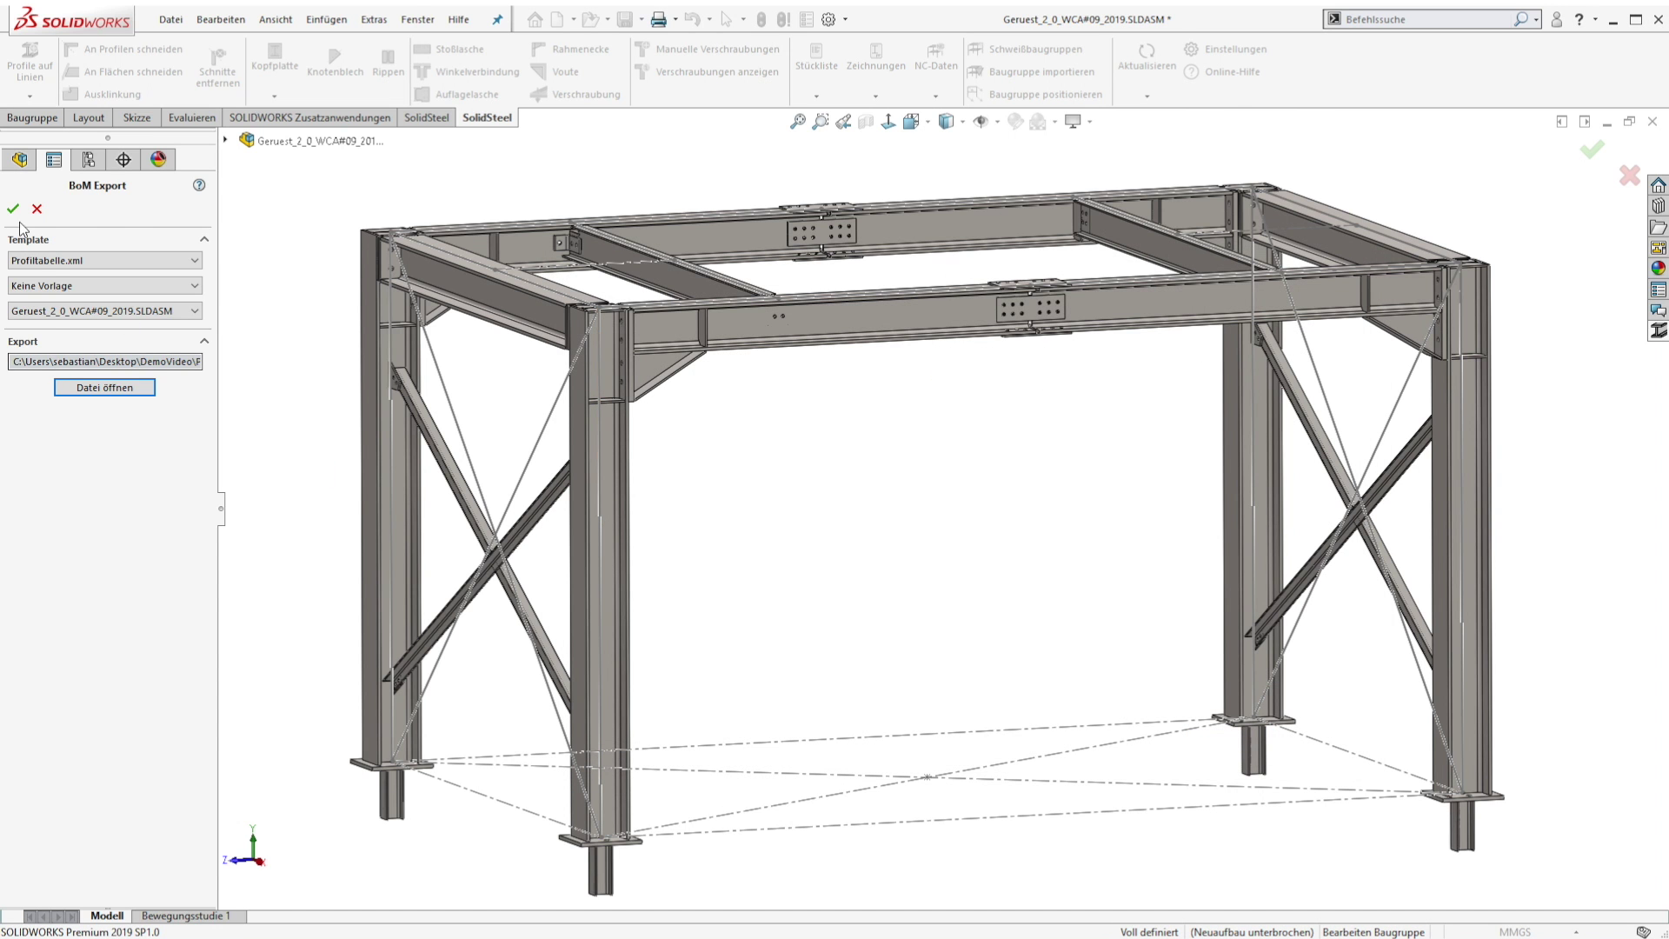
left_click(13, 210)
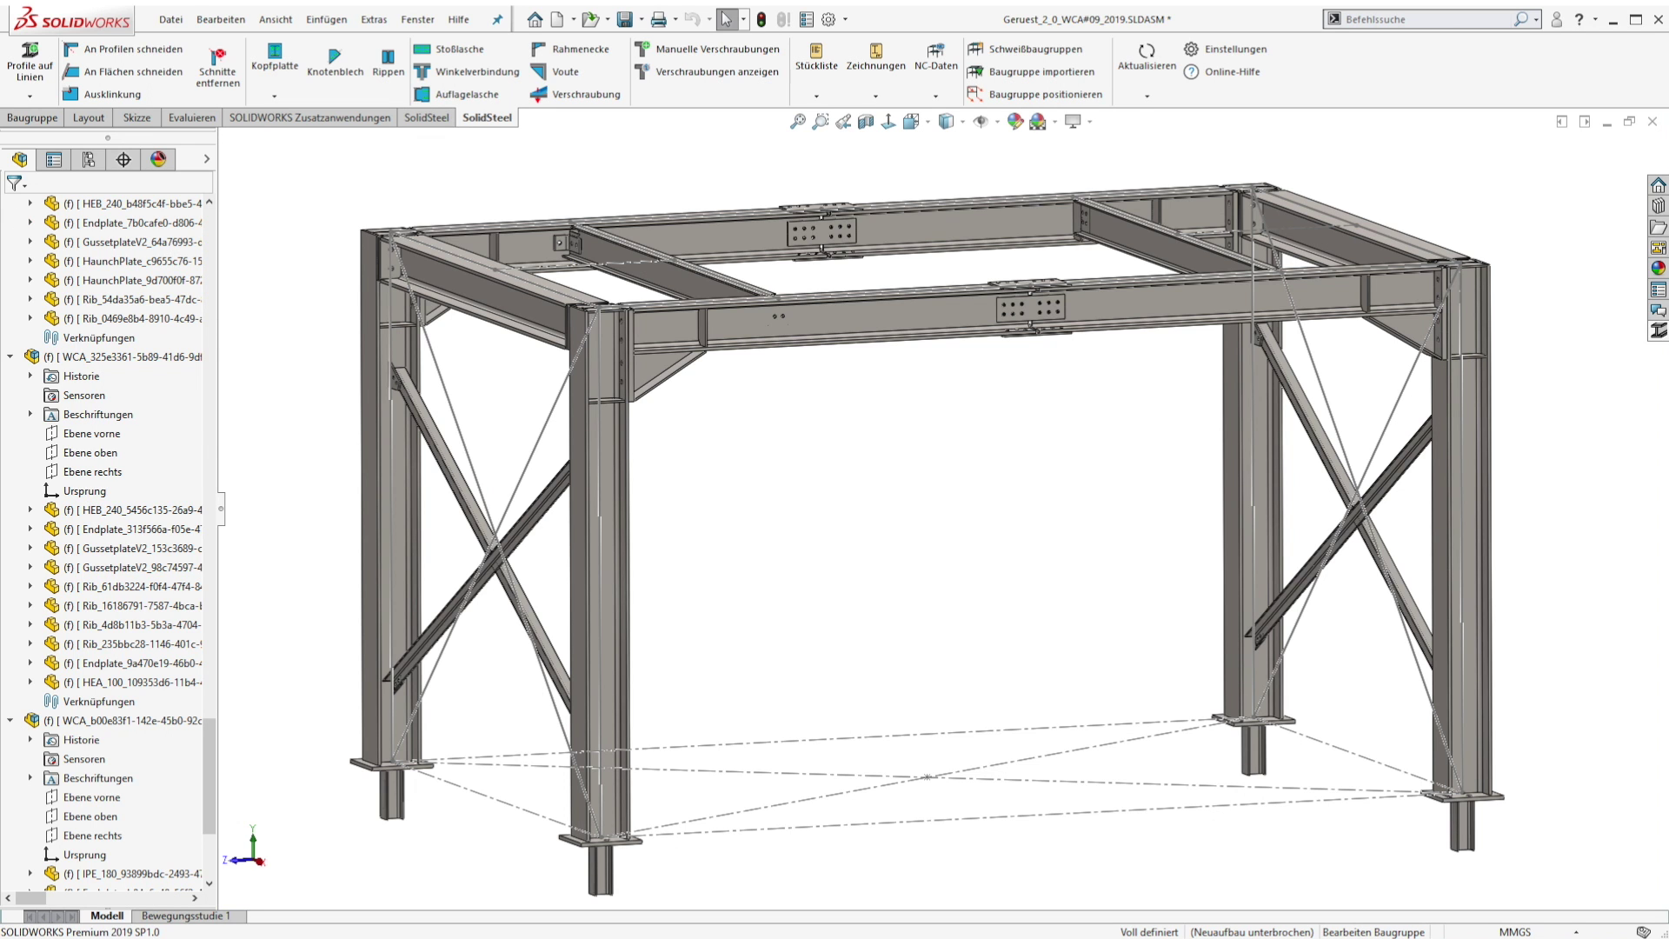
- Open Profiltabelle.xlsx in Excel, review the quantities of the HEA 100 and HEB 240 profiles, and return to the SOLIDWORKS assembly
left_click(643, 277)
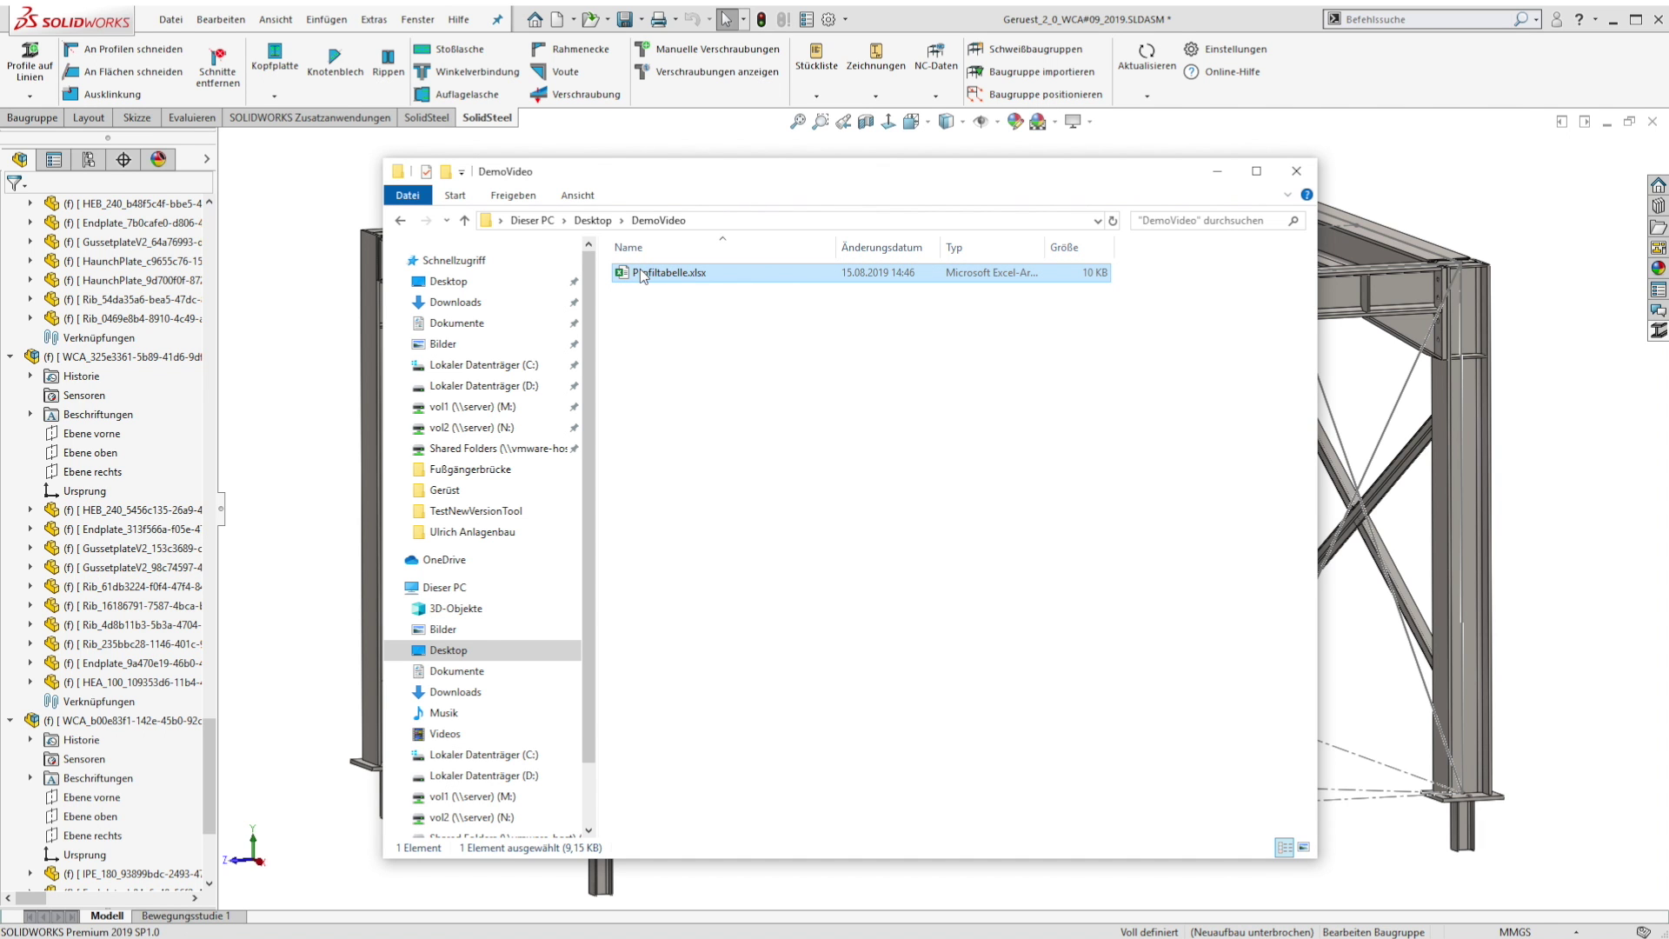
double_click(643, 273)
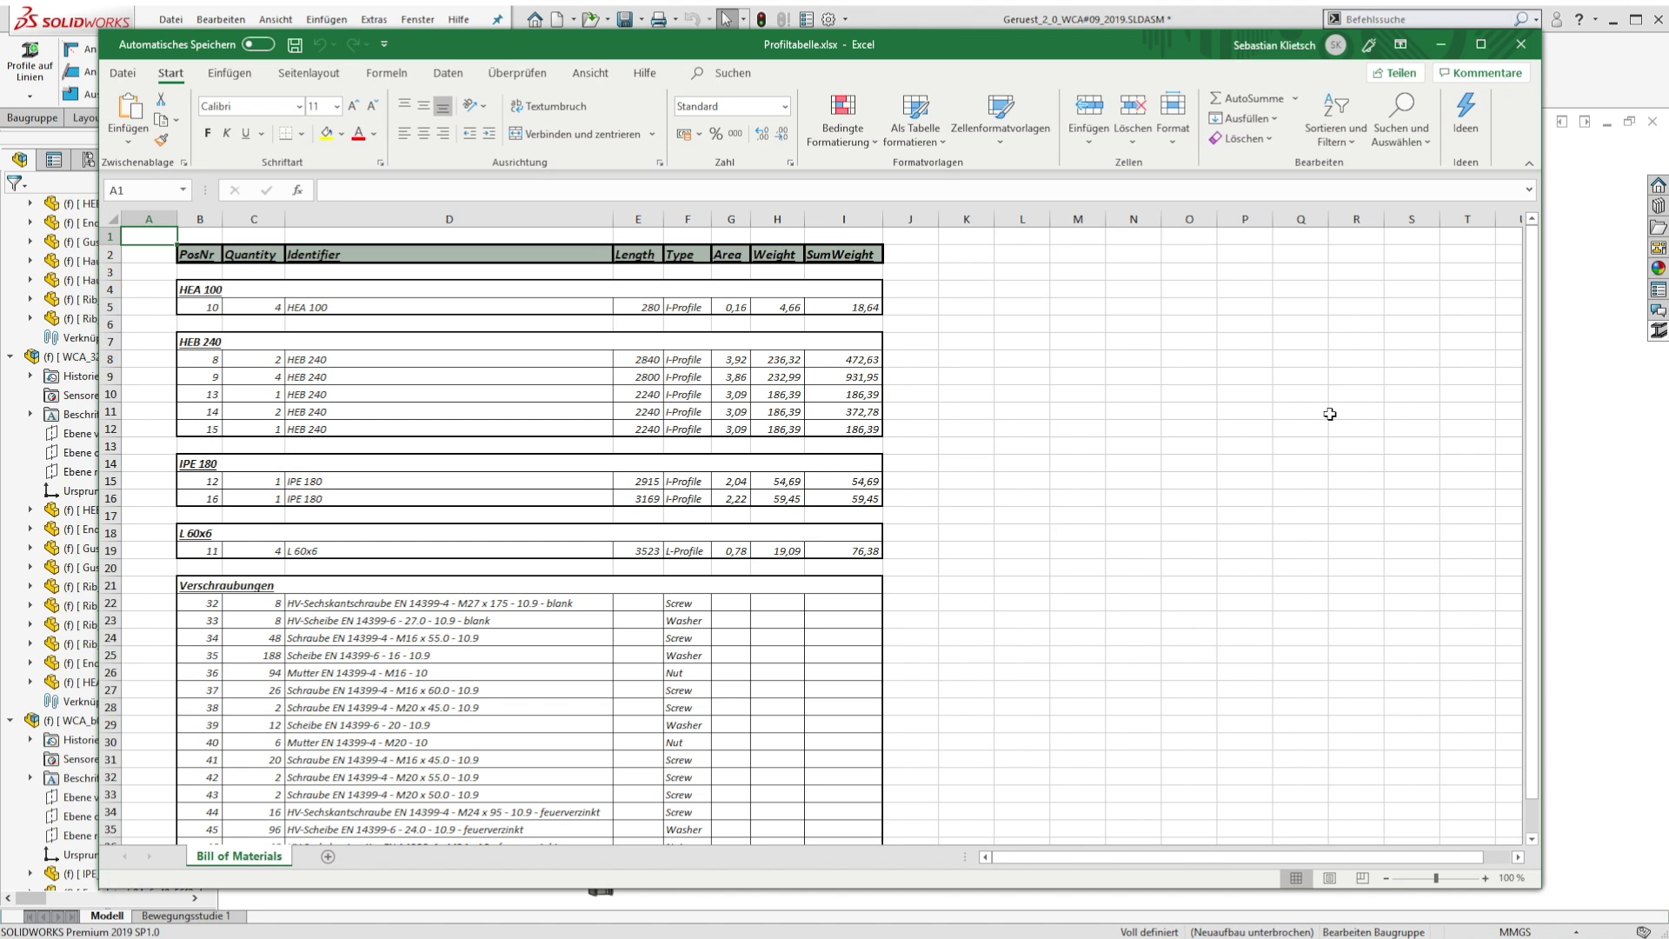
left_click_drag(1528, 292, 1528, 348)
left_click(267, 306)
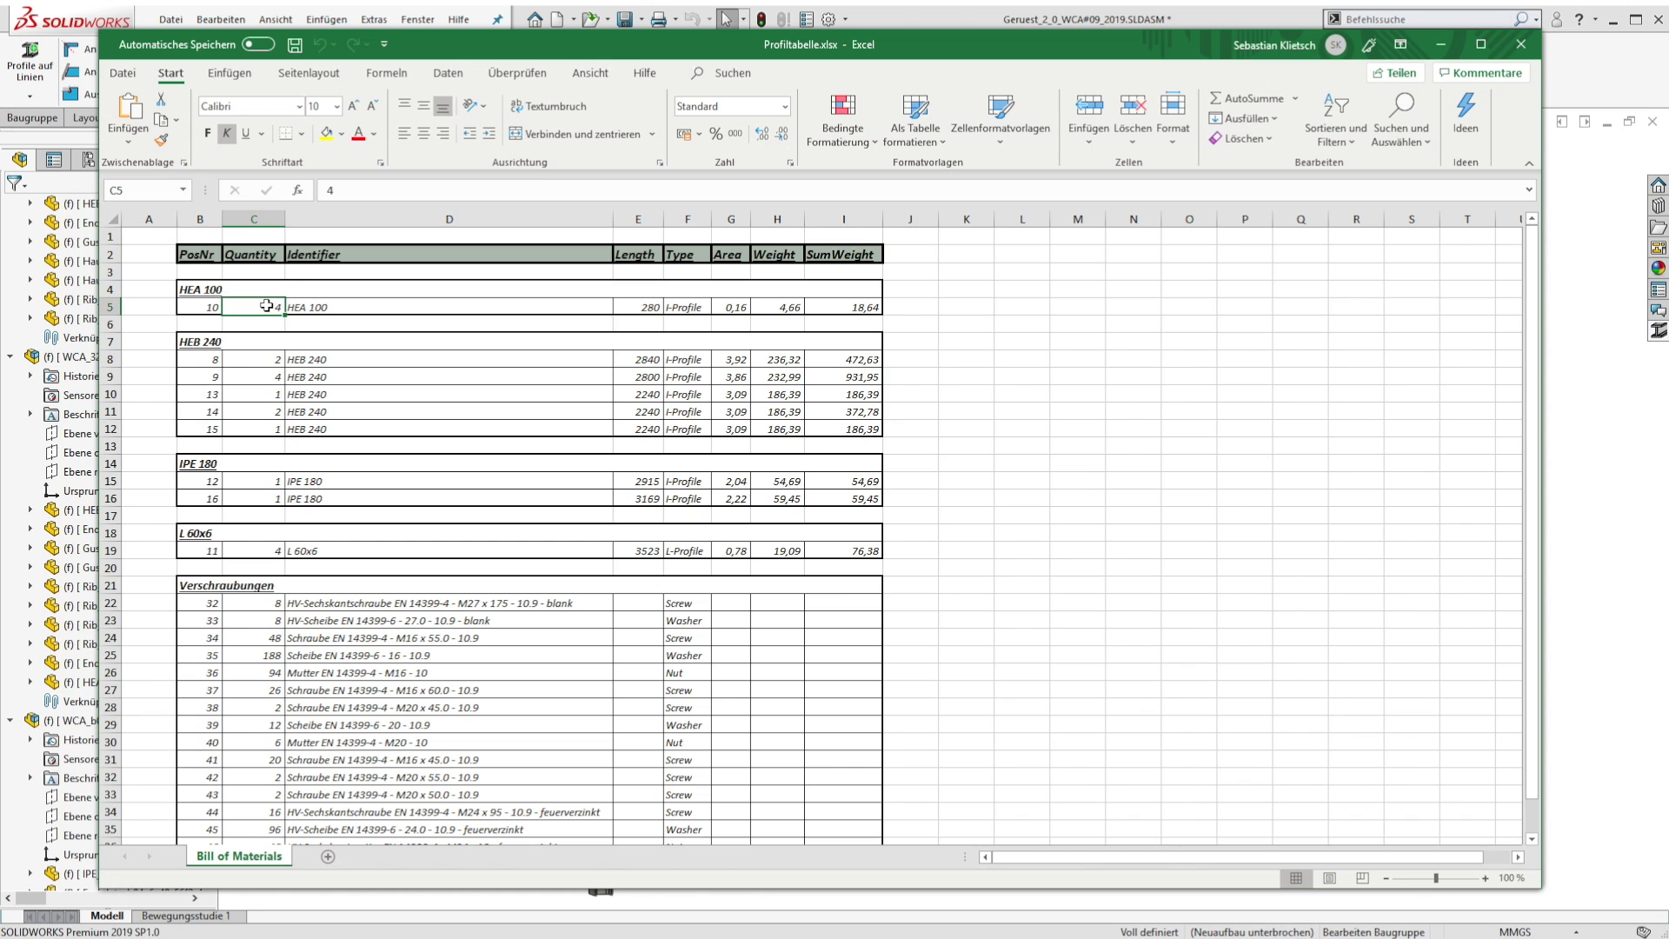
left_click(263, 361)
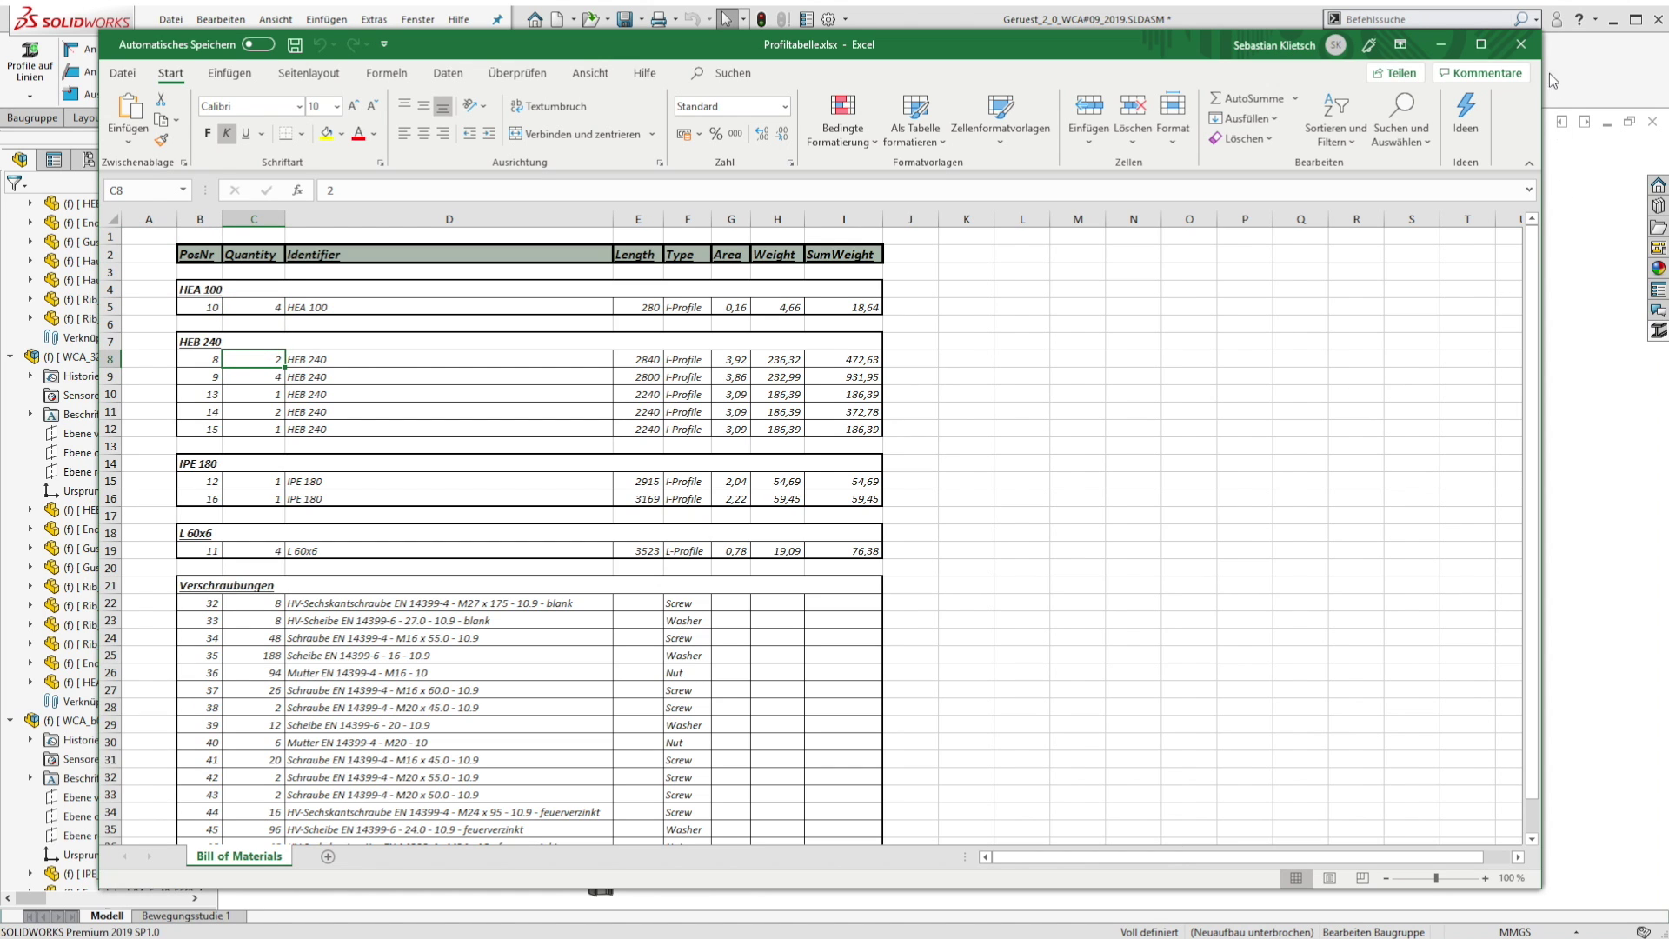
left_click(1523, 45)
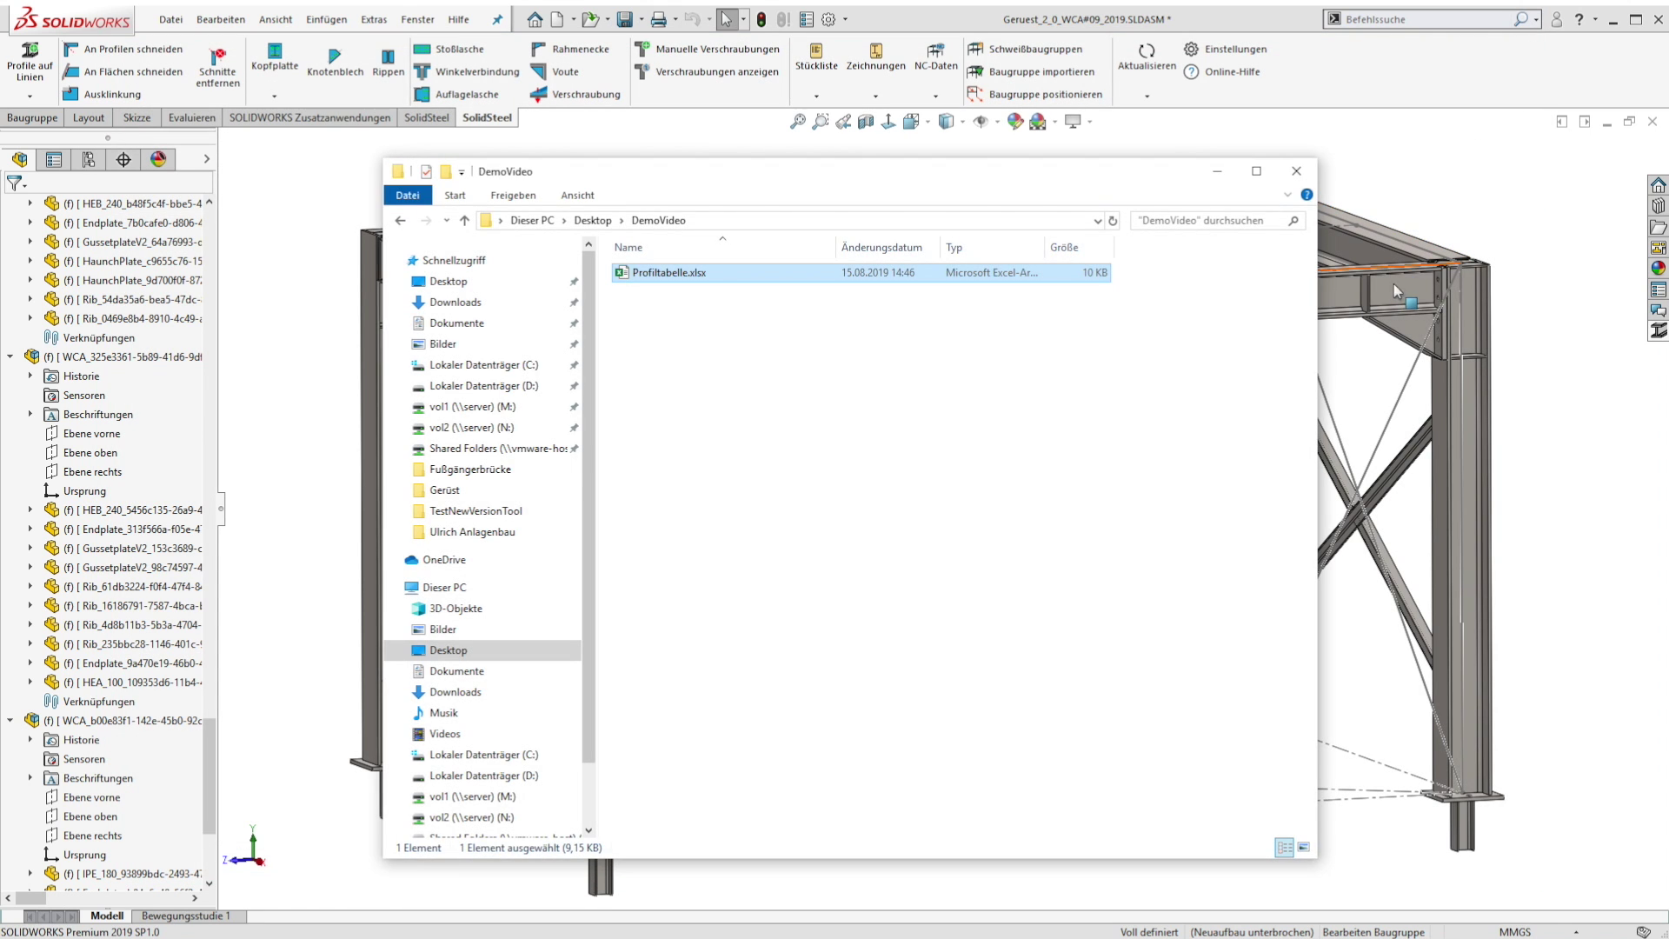
left_click(1416, 191)
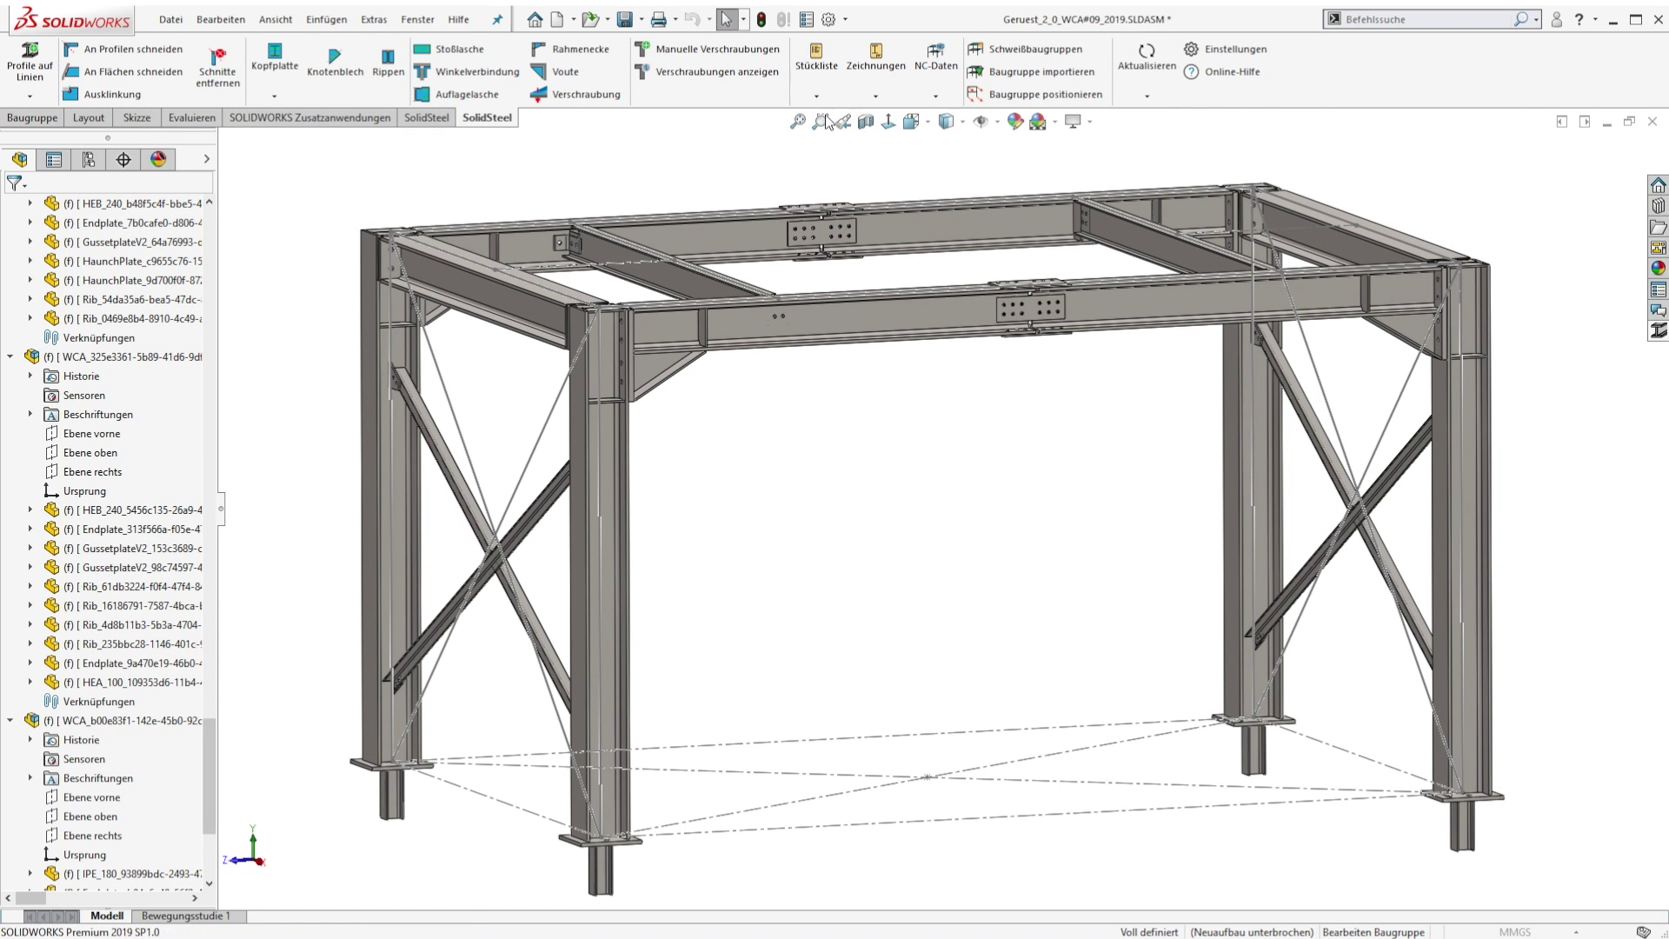
- Export the assembly's bill of materials with the Strukturliste.xml template to Strukturliste.xlsx in the DemoVideo folder
left_click(130, 260)
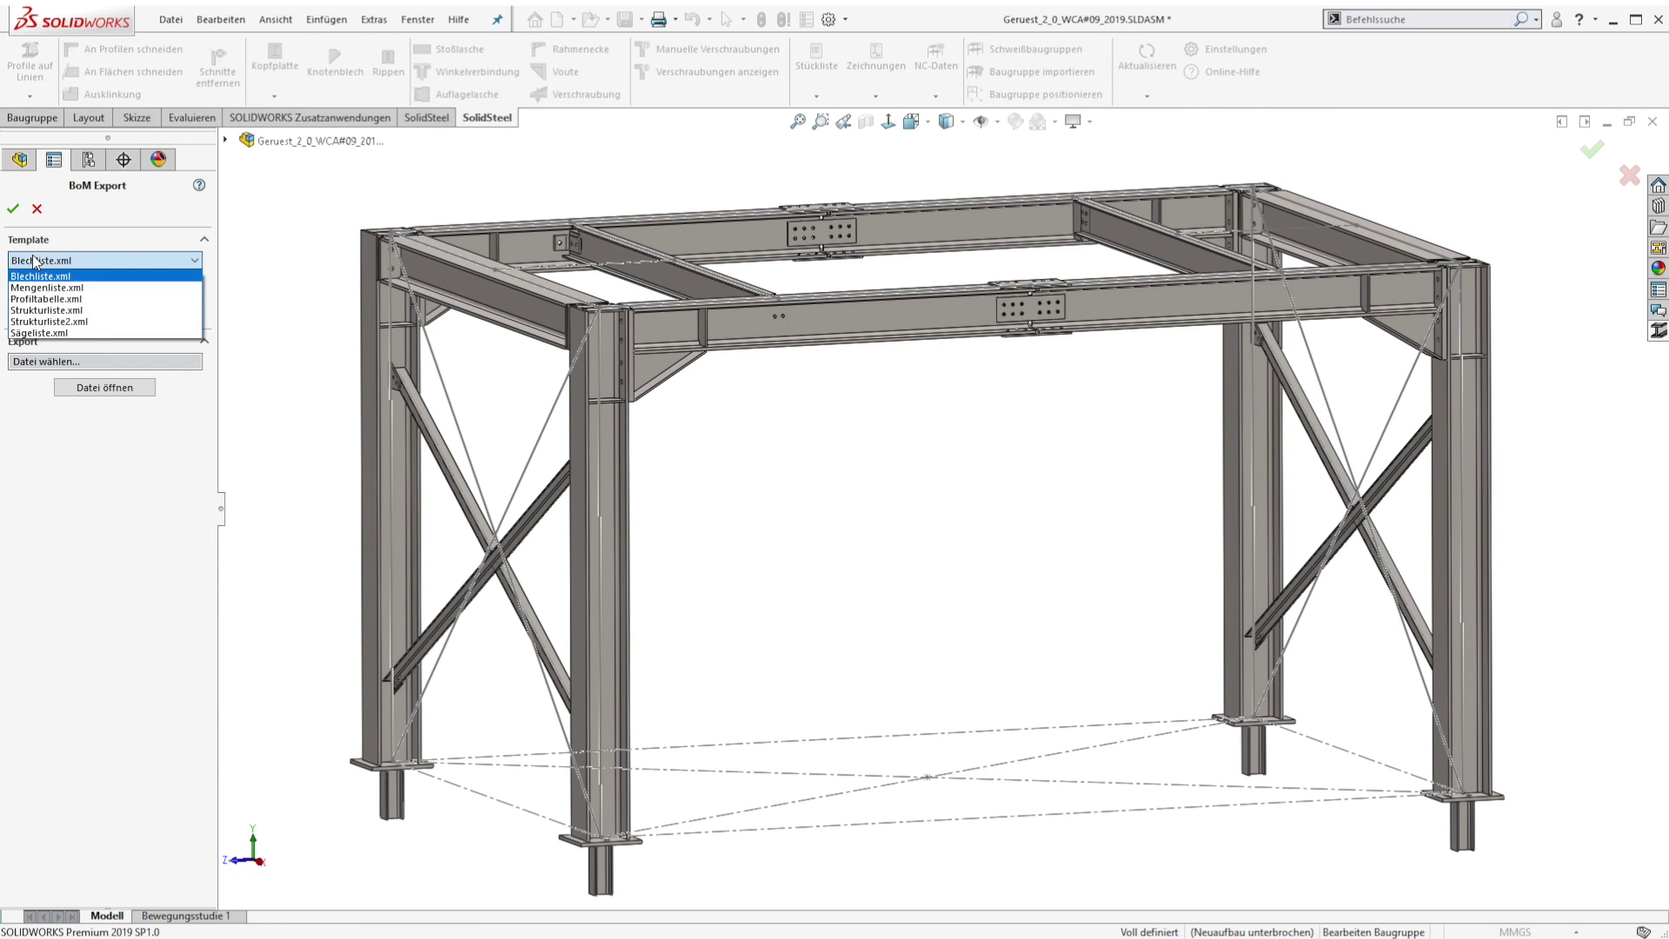
left_click(80, 310)
left_click(131, 387)
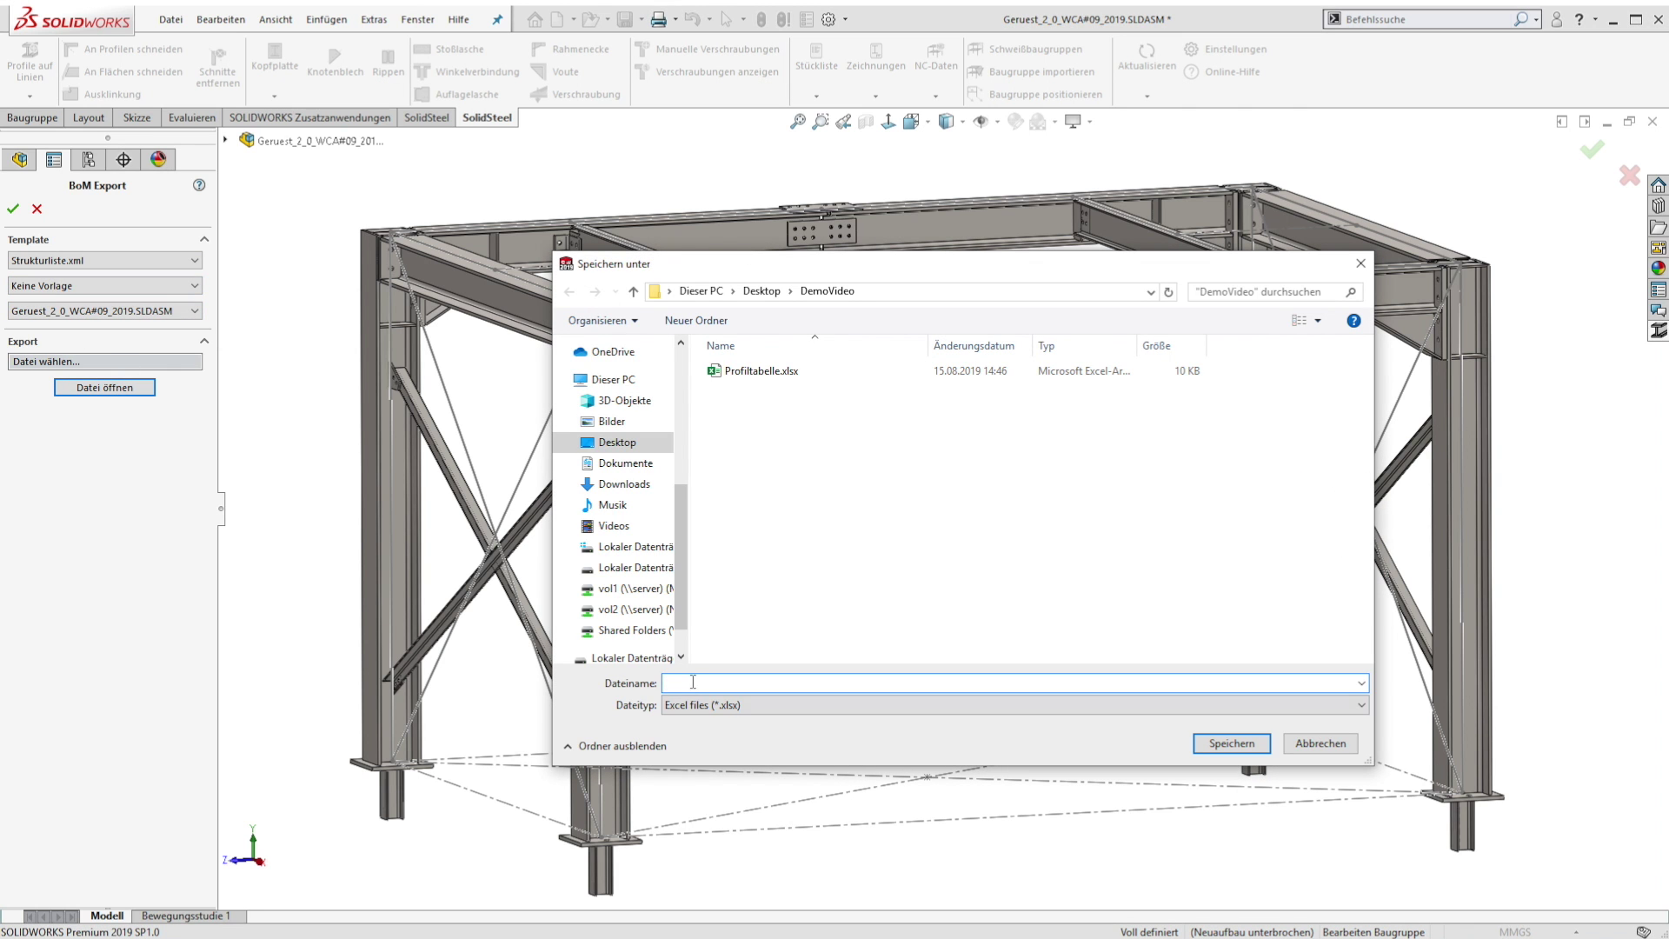
left_click(1231, 743)
left_click(13, 210)
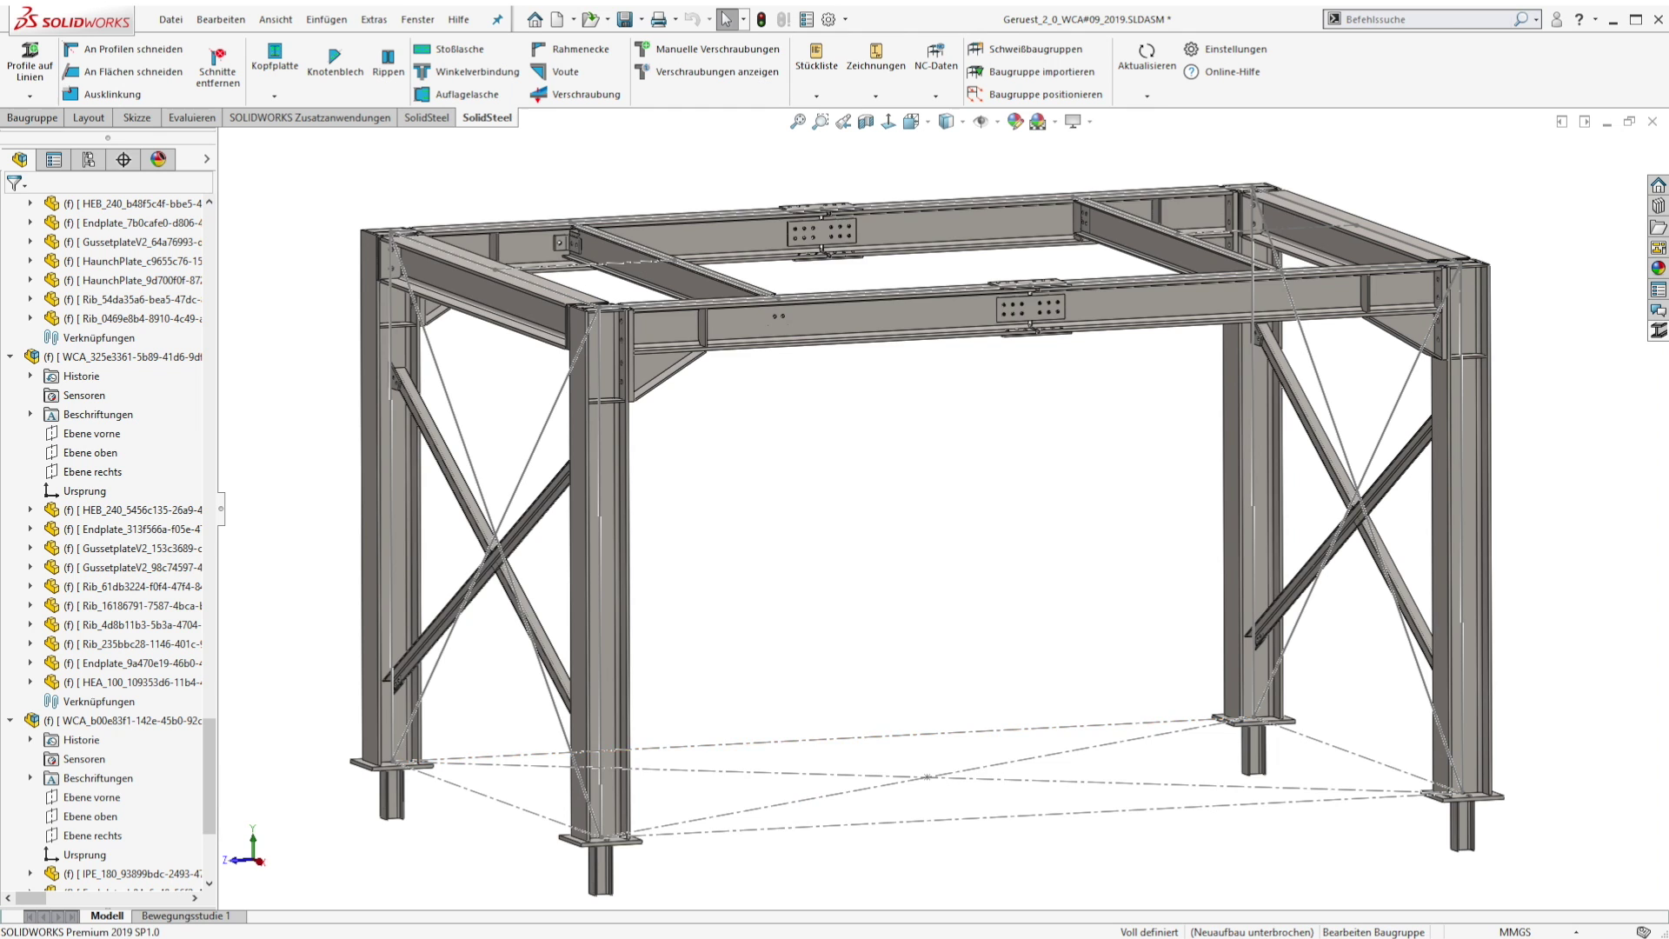
- Open Strukturliste.xlsx in Excel, review the main assembly and welded assembly quantities, and return to the SOLIDWORKS assembly
left_click(659, 294)
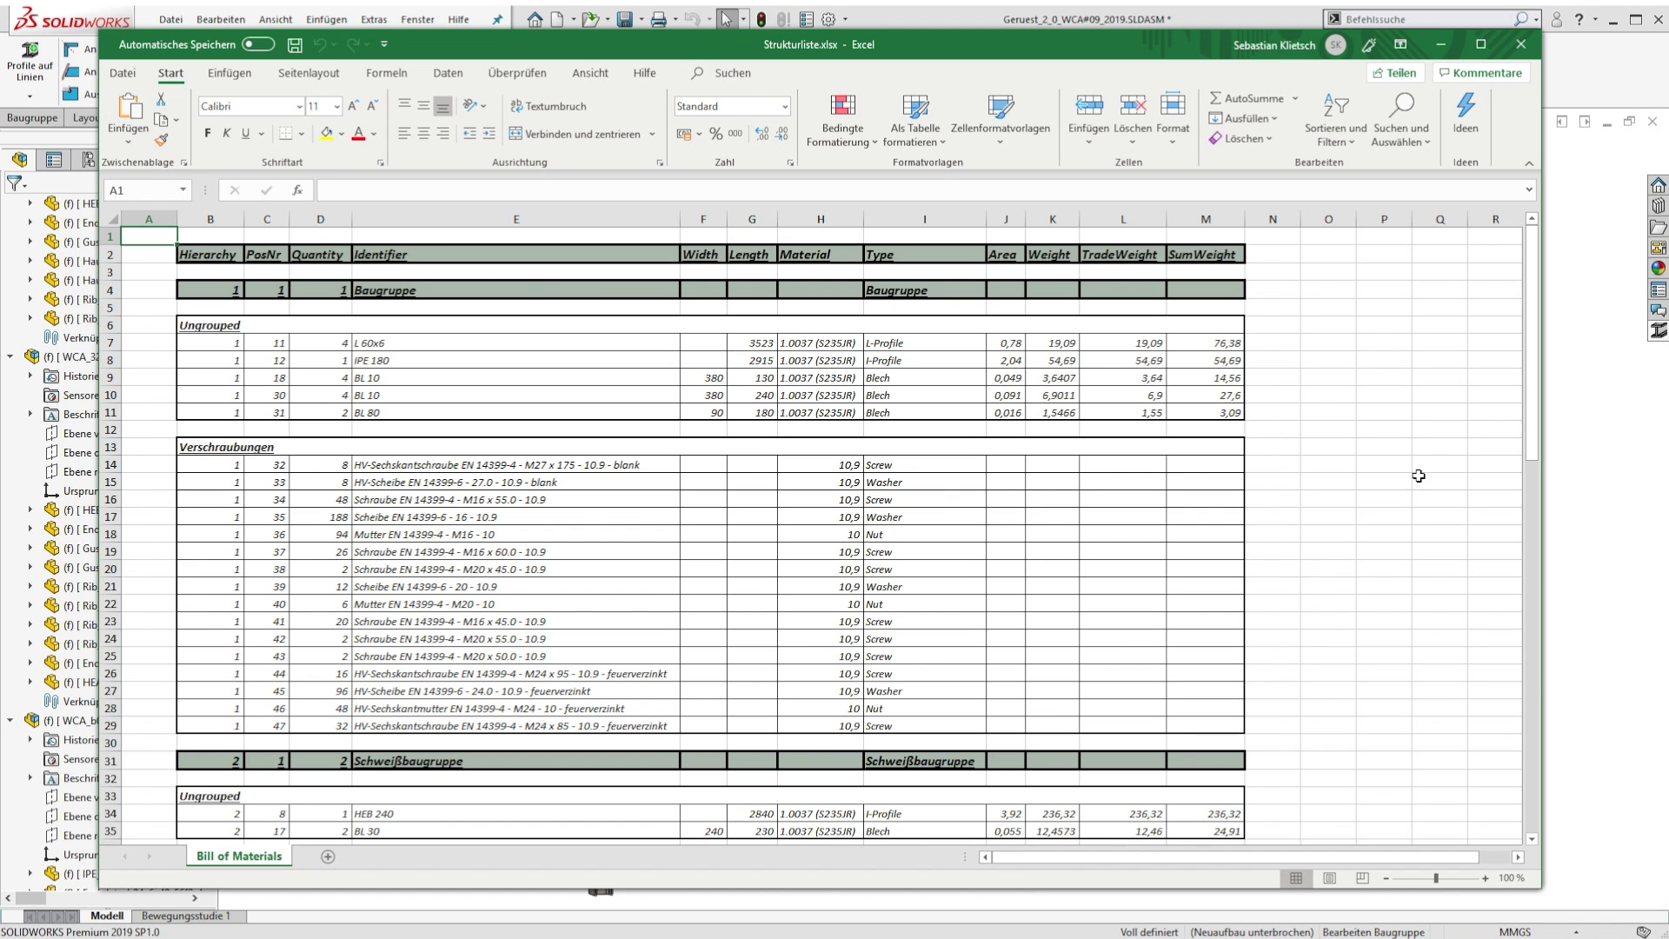
left_click_drag(1533, 309, 1515, 232)
left_click(316, 761)
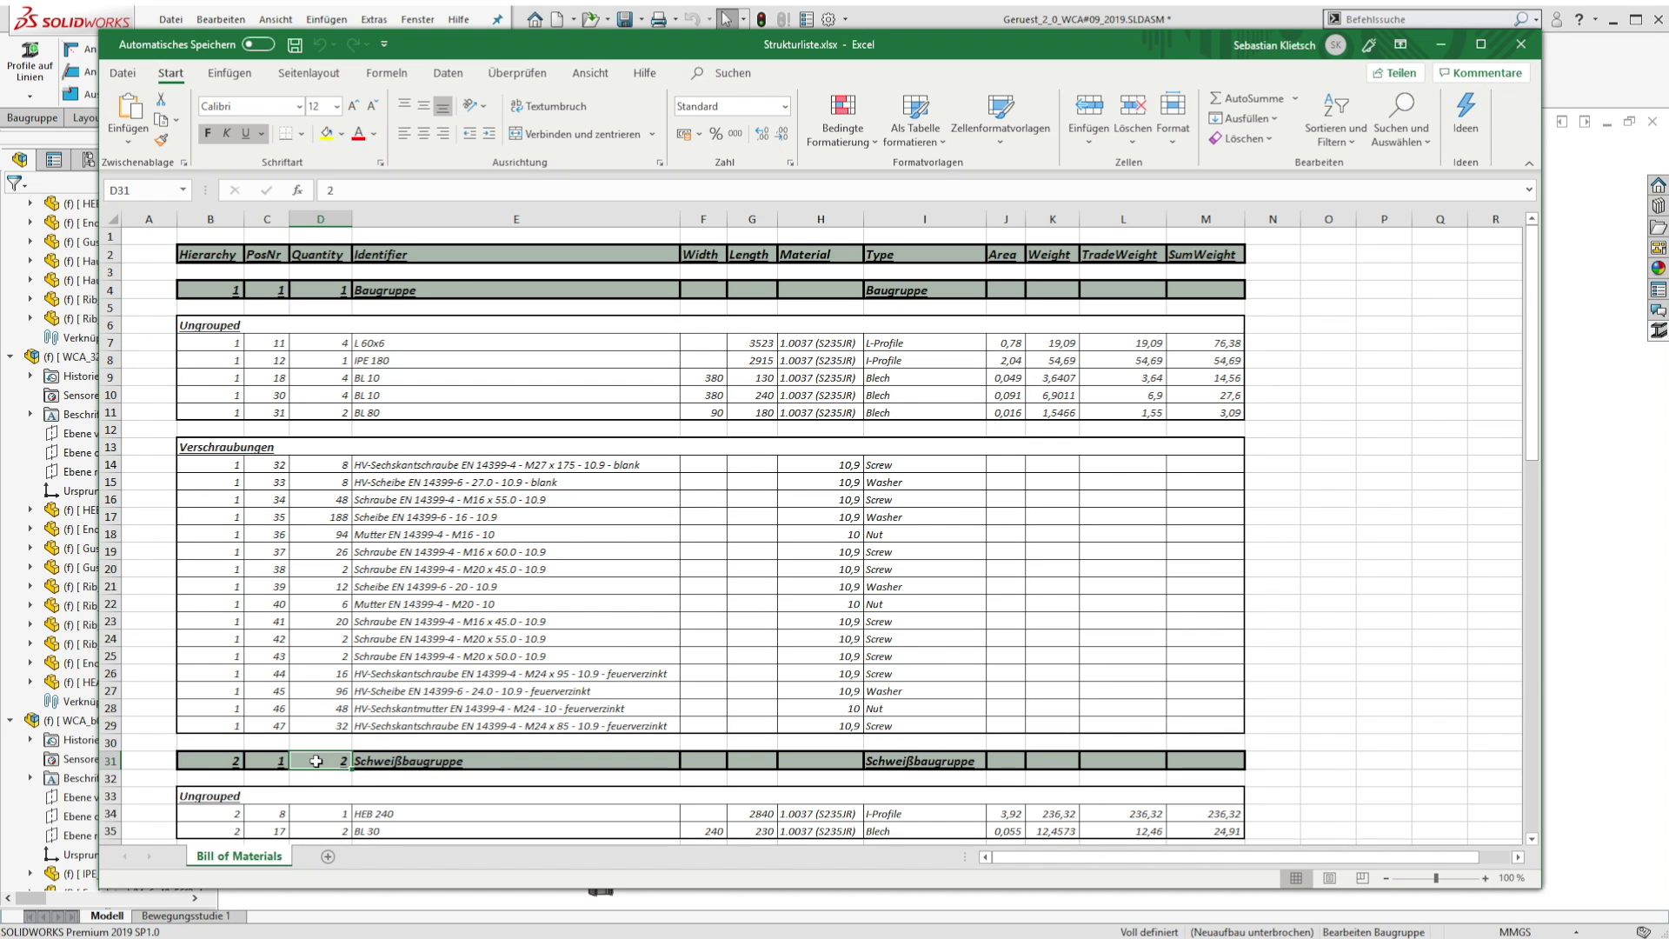
left_click(149, 740)
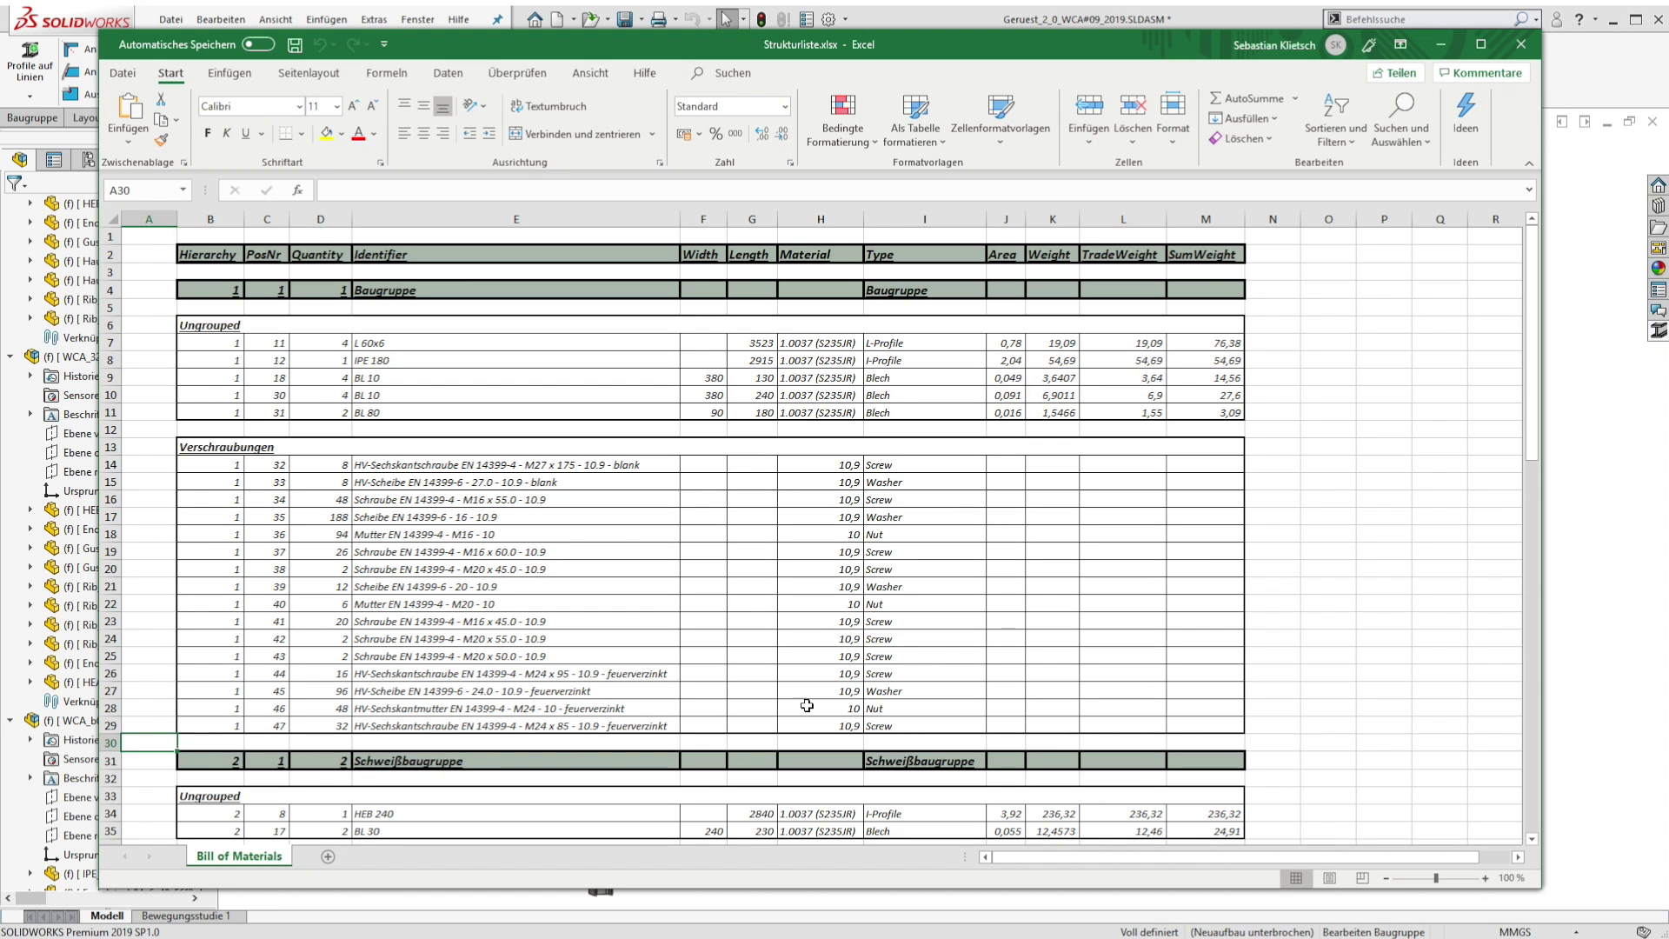
left_click(1521, 44)
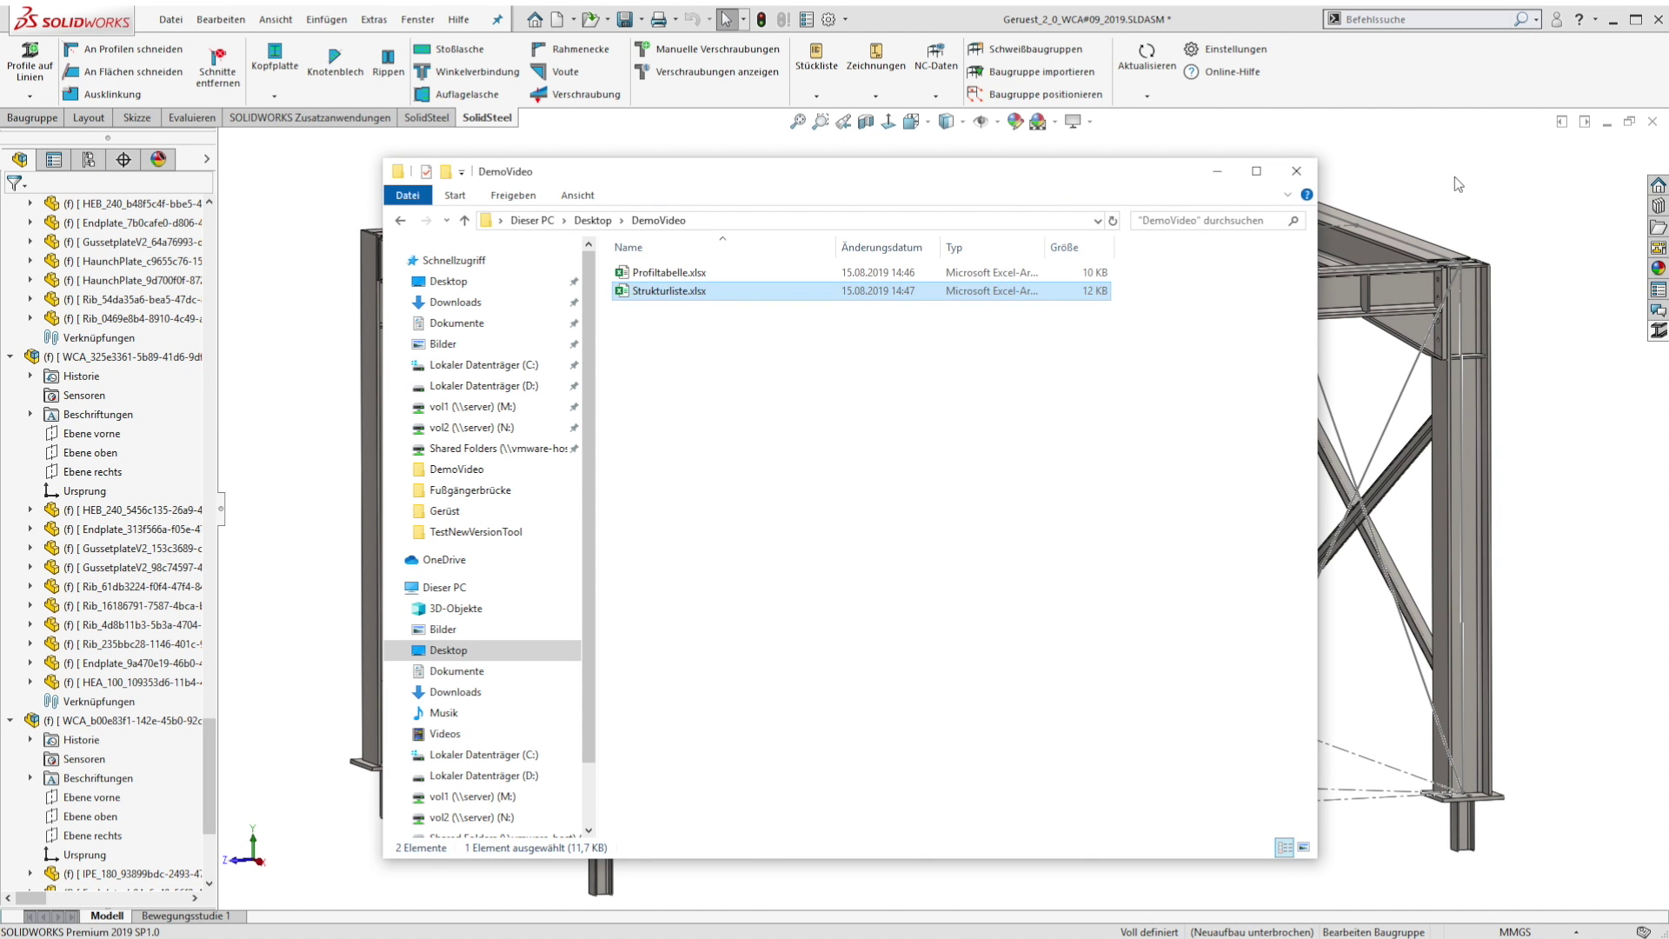
left_click(1358, 90)
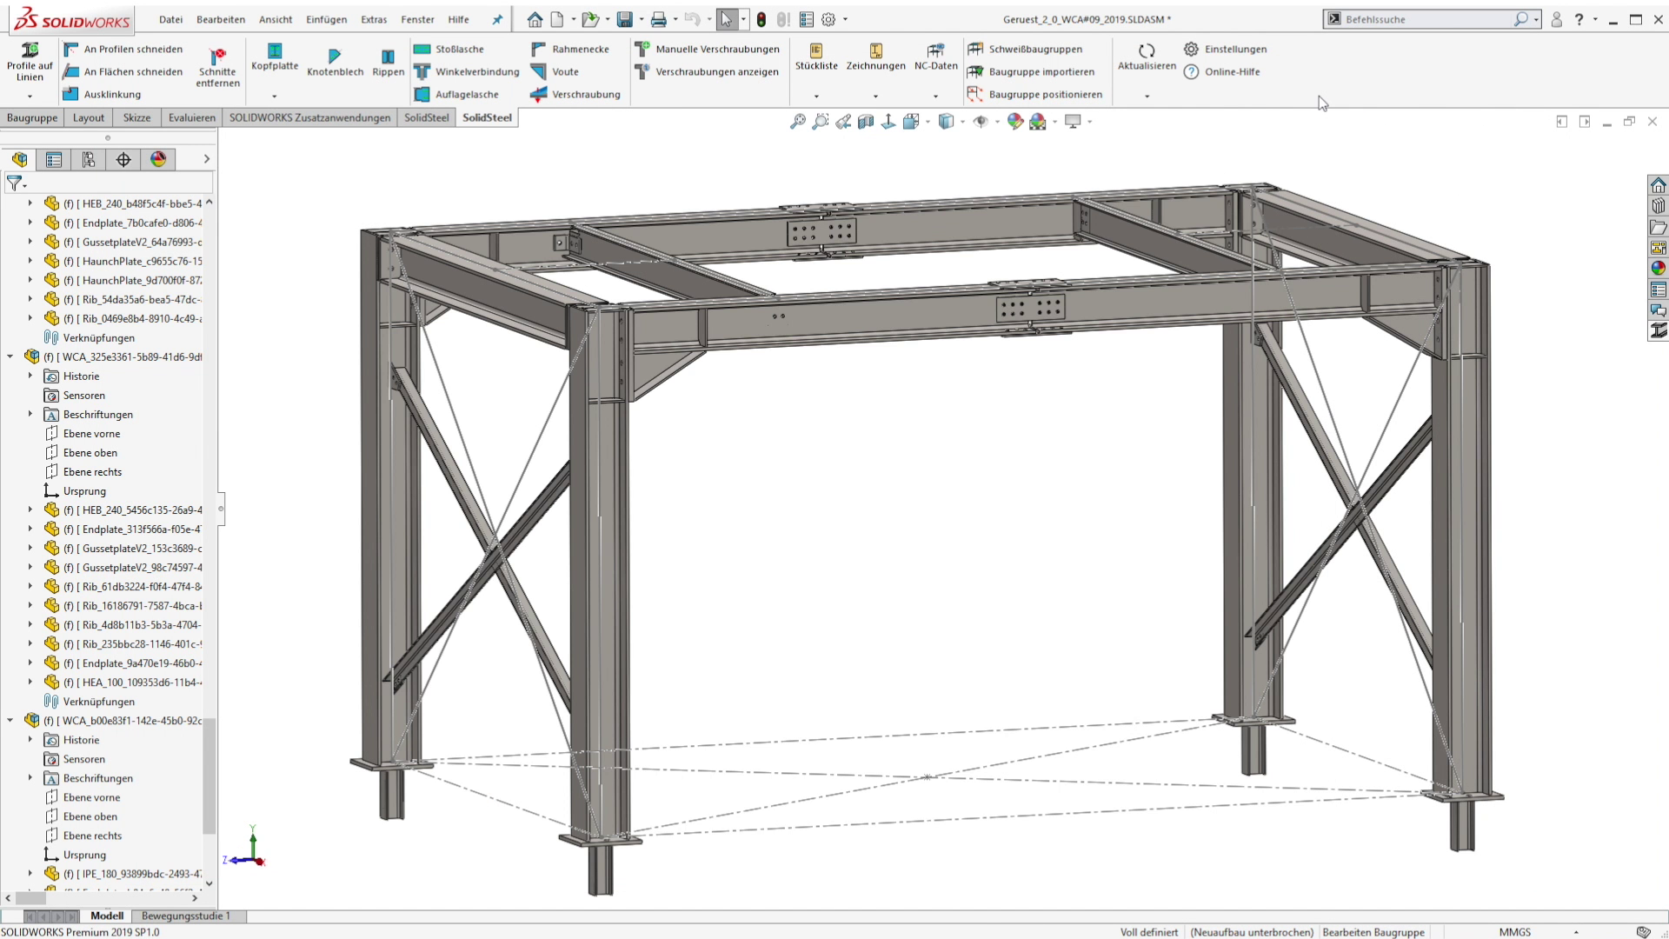
- Update the position number list in SolidSteel Tasks and highlight the assemblies with position numbers 1, 2 and 3 in the model
left_click(1658, 334)
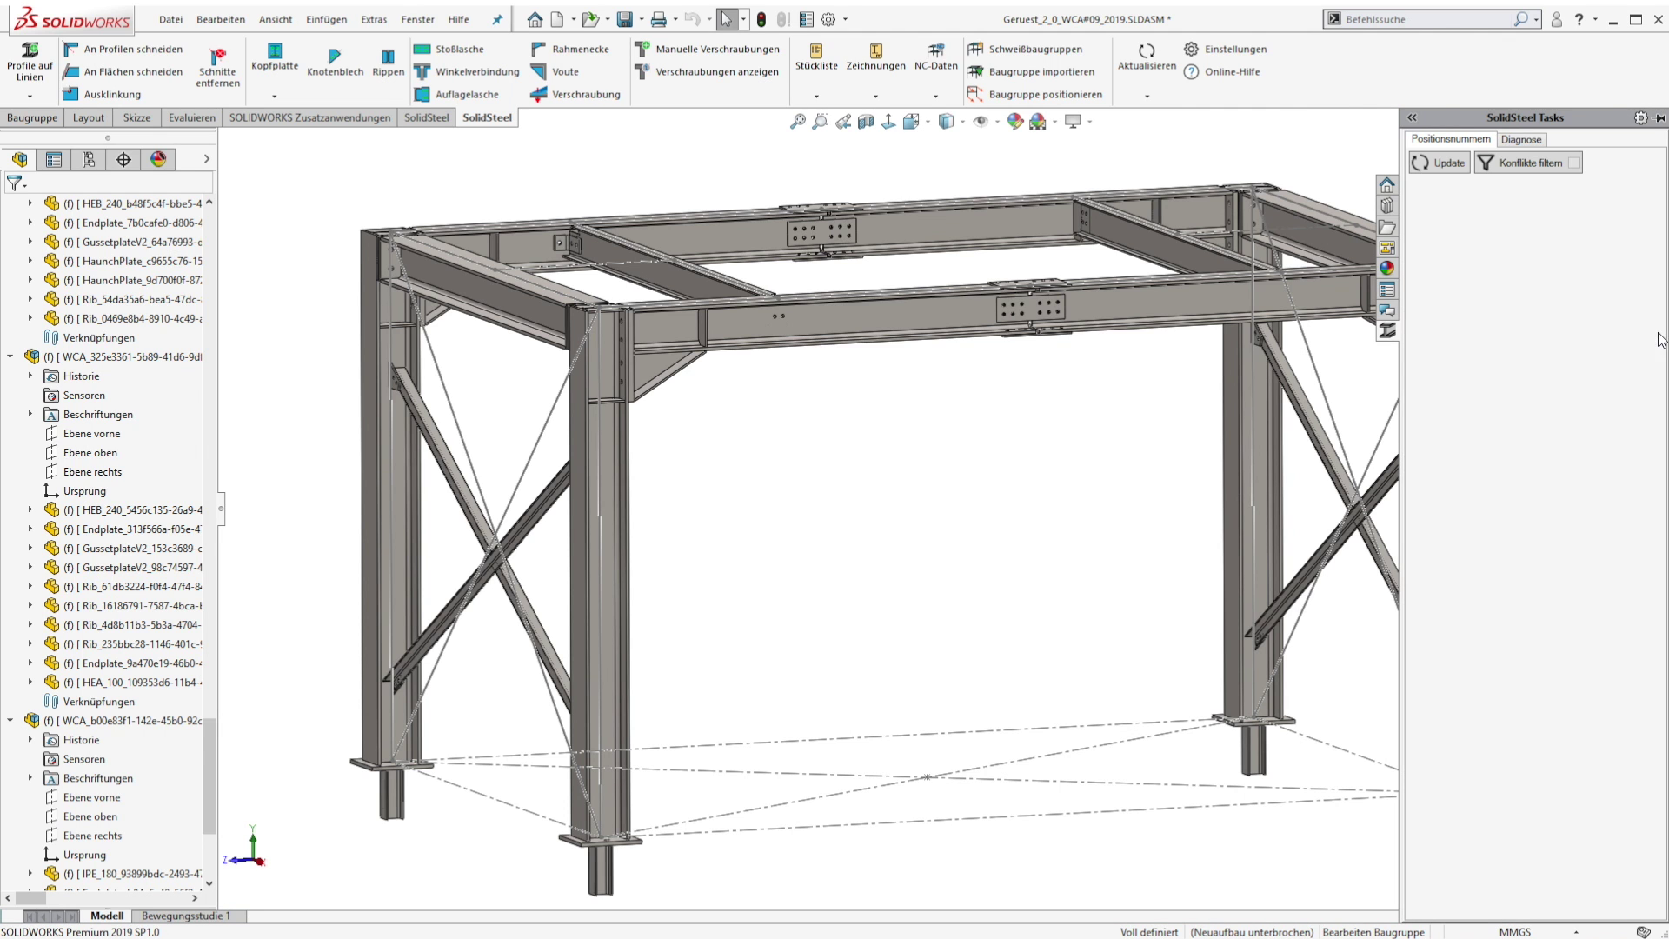
left_click(1438, 166)
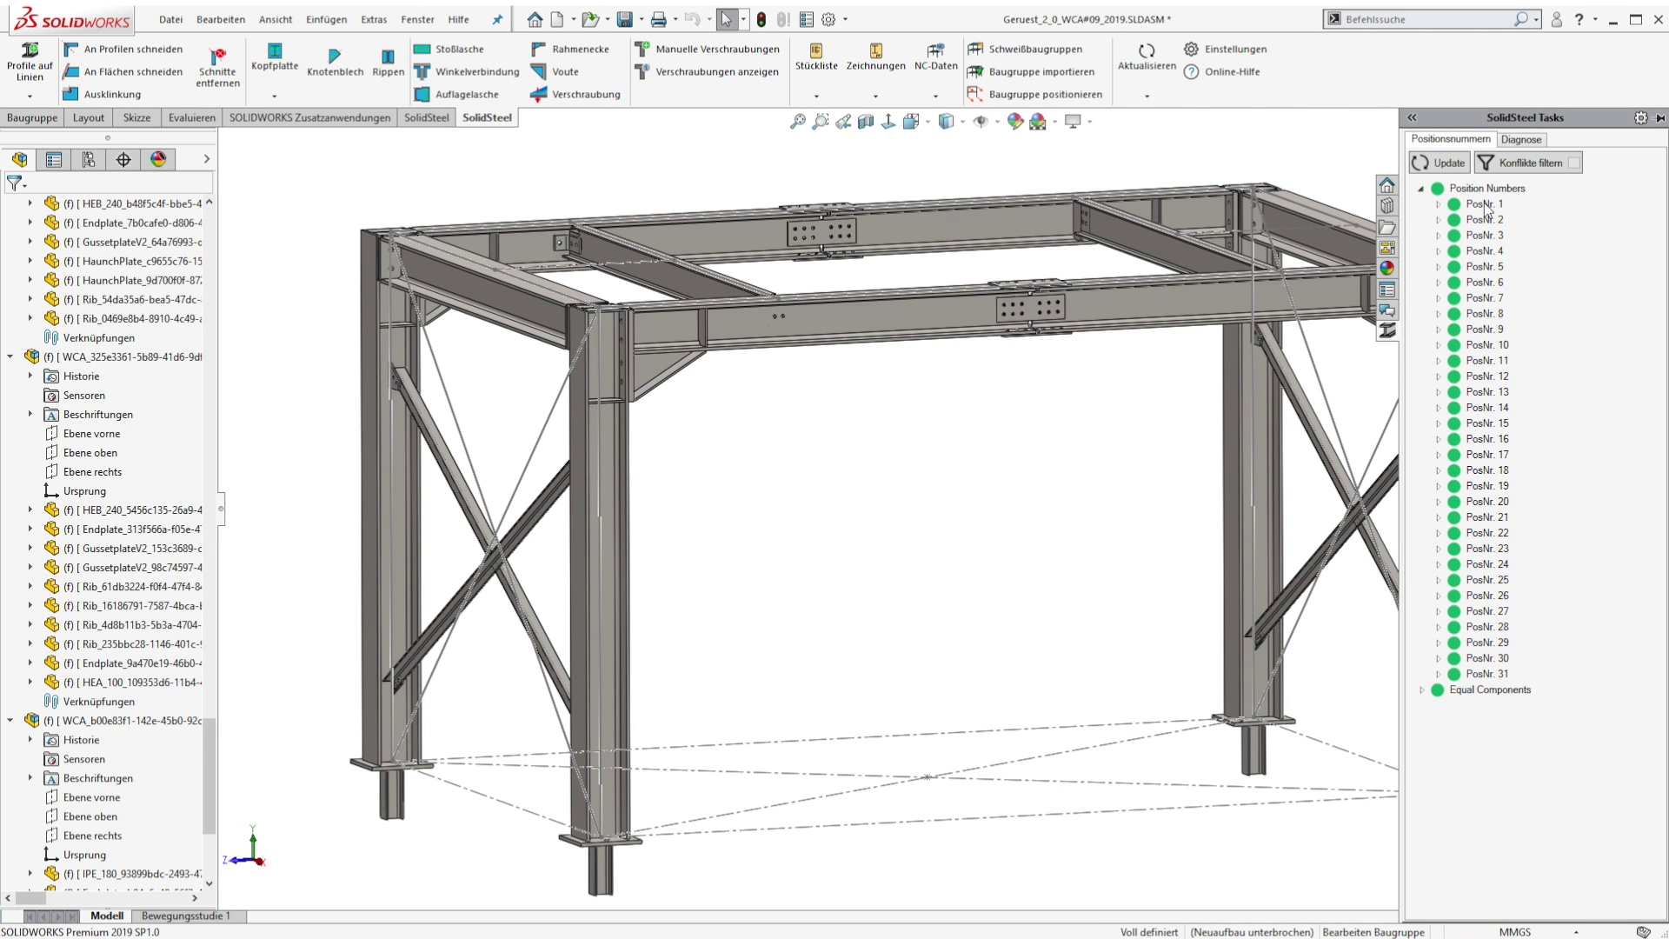
left_click(1485, 204)
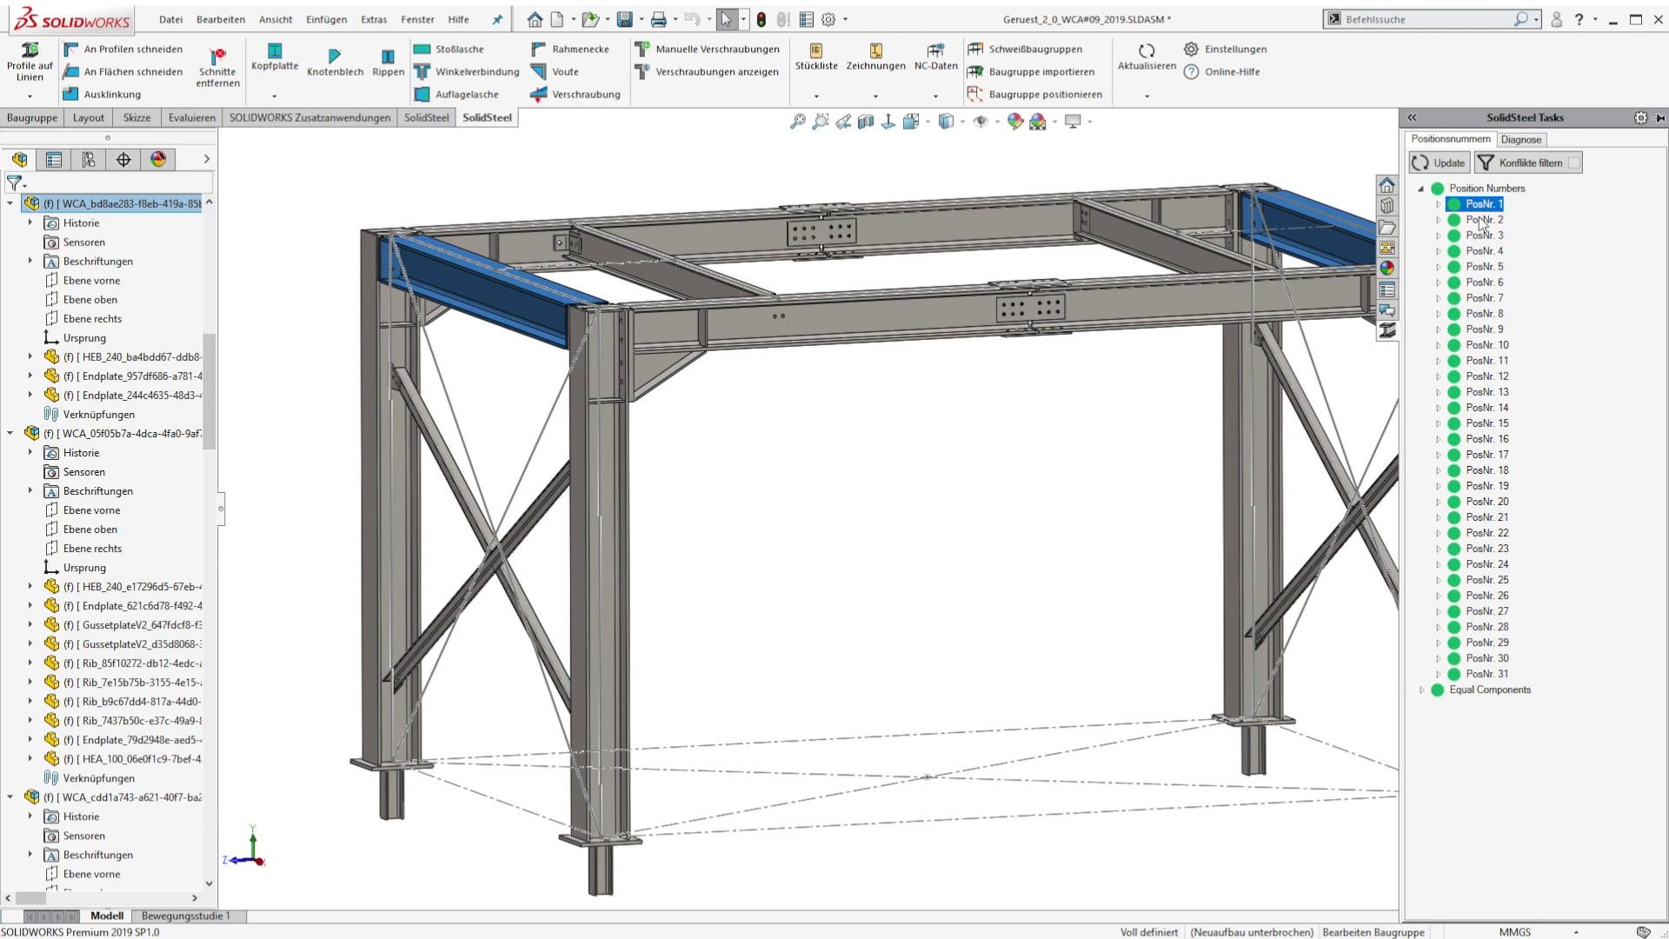
left_click(1482, 221)
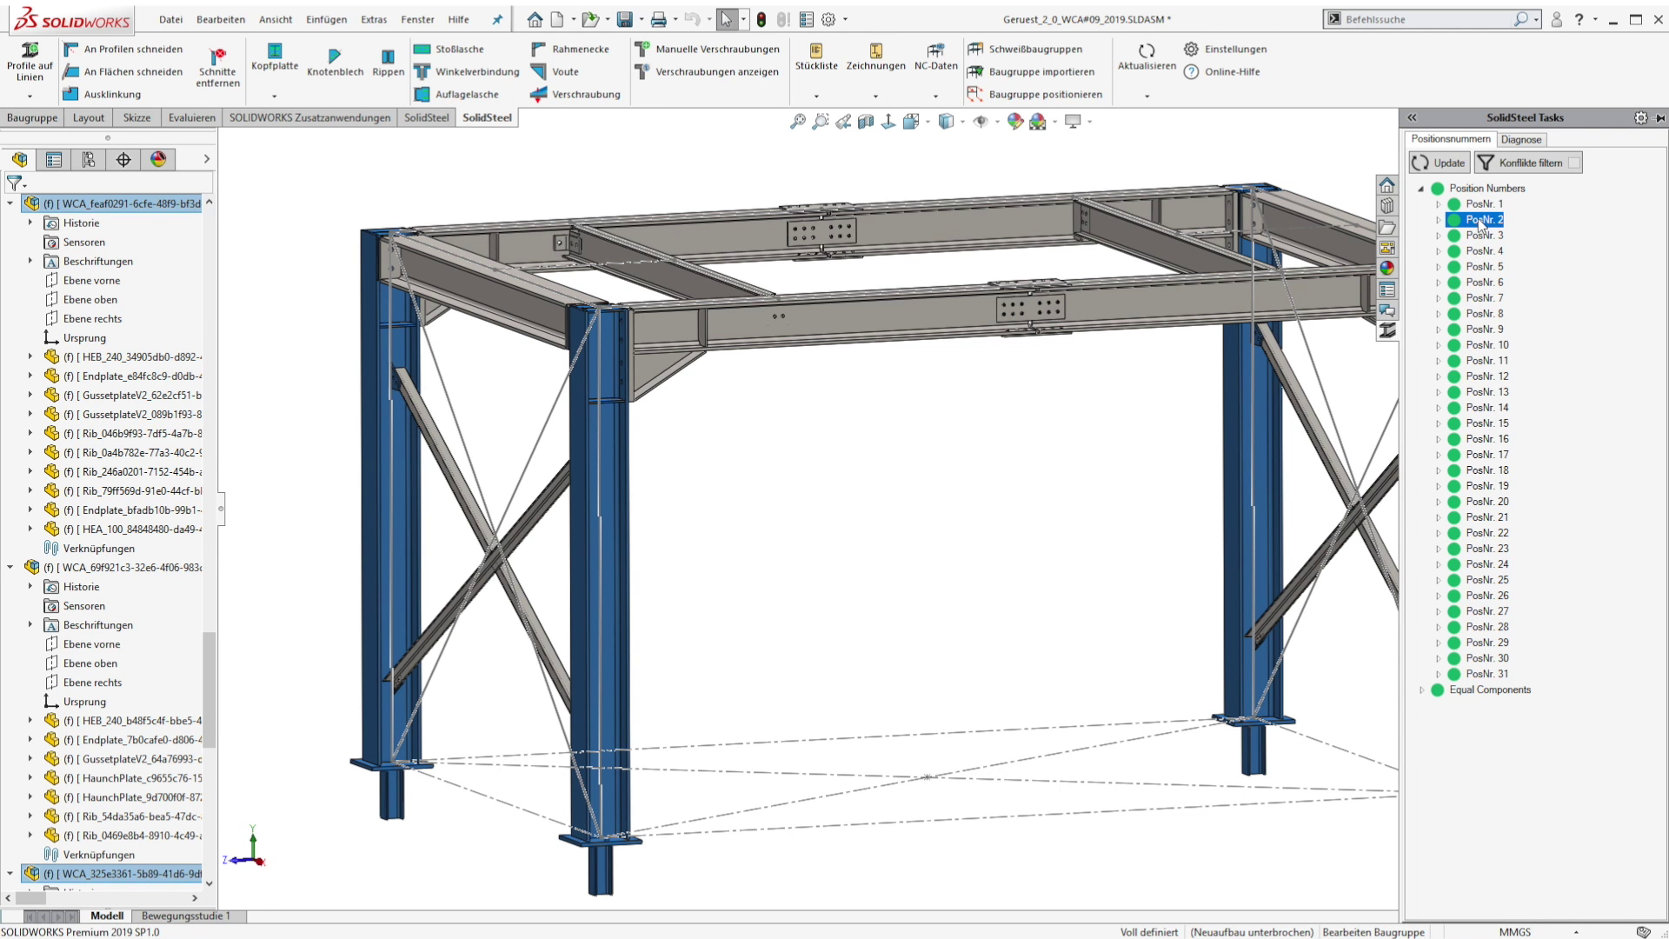
left_click(1486, 237)
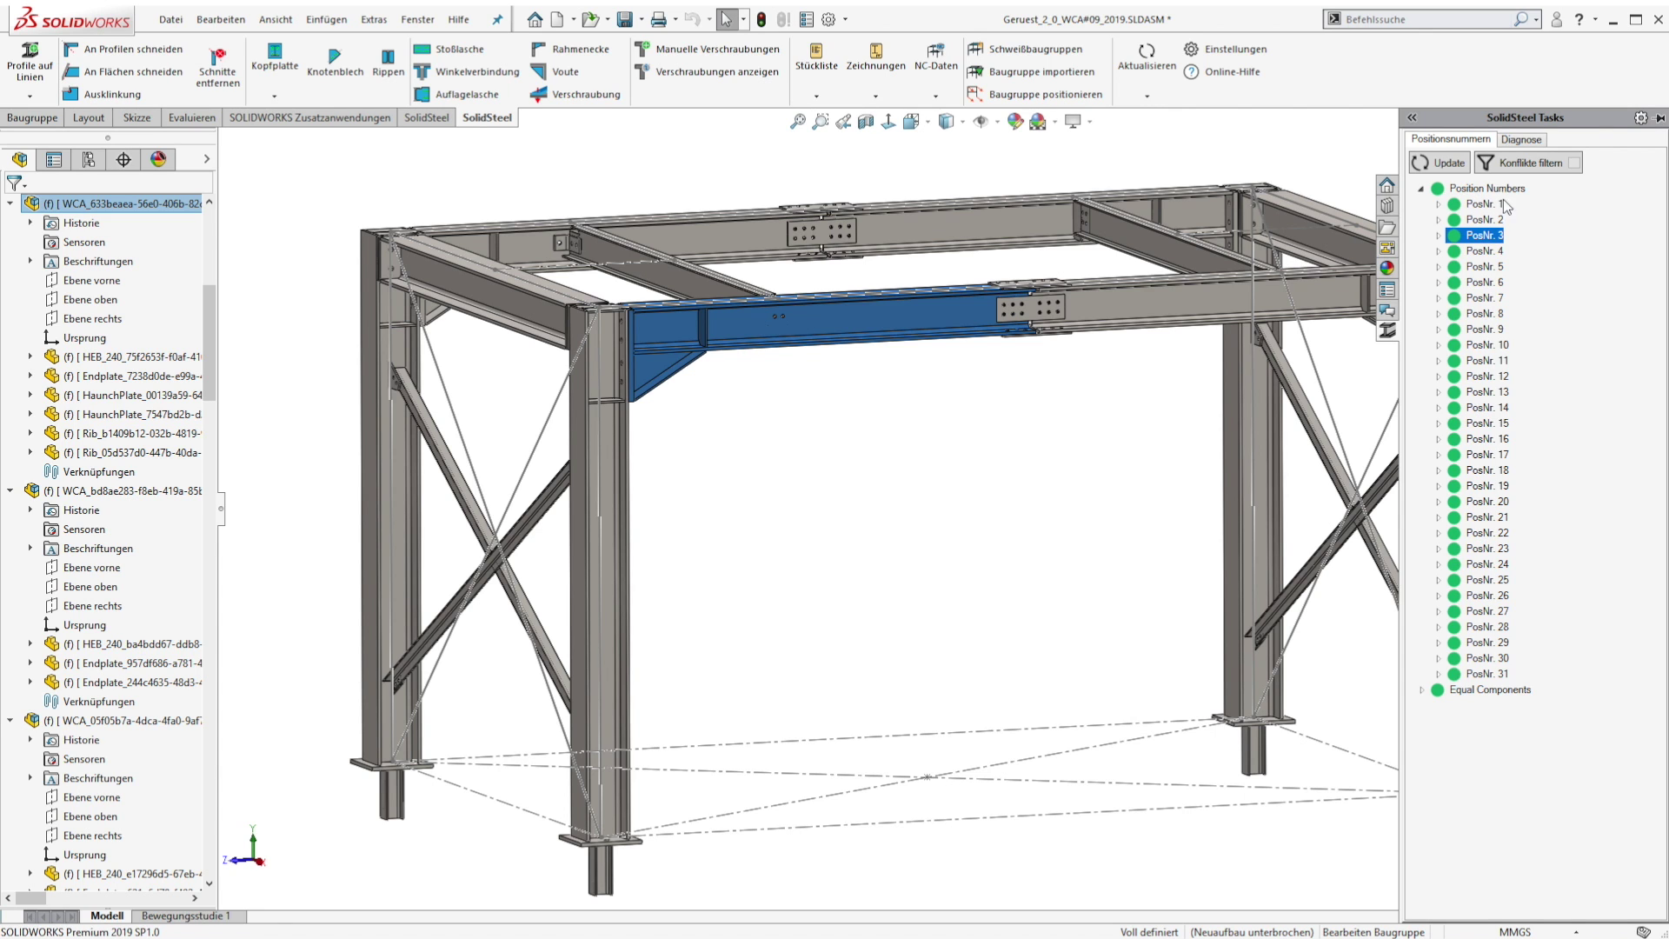
- Highlight the individual parts in the frame for position numbers 10 to 12 and 14 to 18 one after another
left_click(1486, 345)
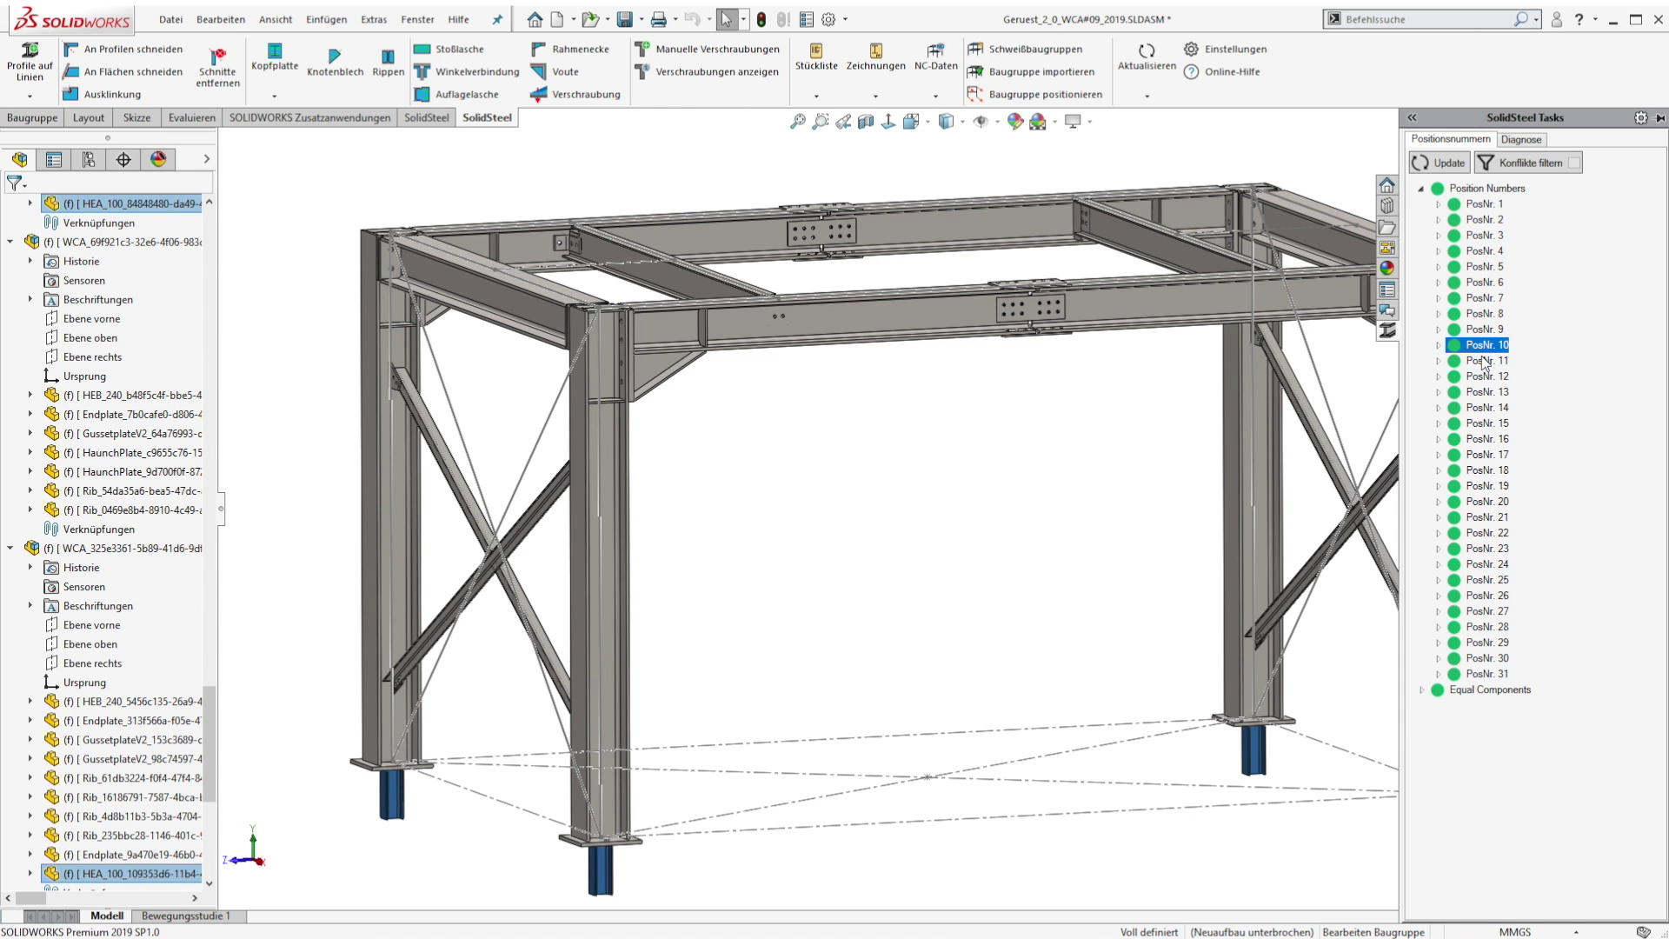
left_click(1485, 360)
left_click(1482, 377)
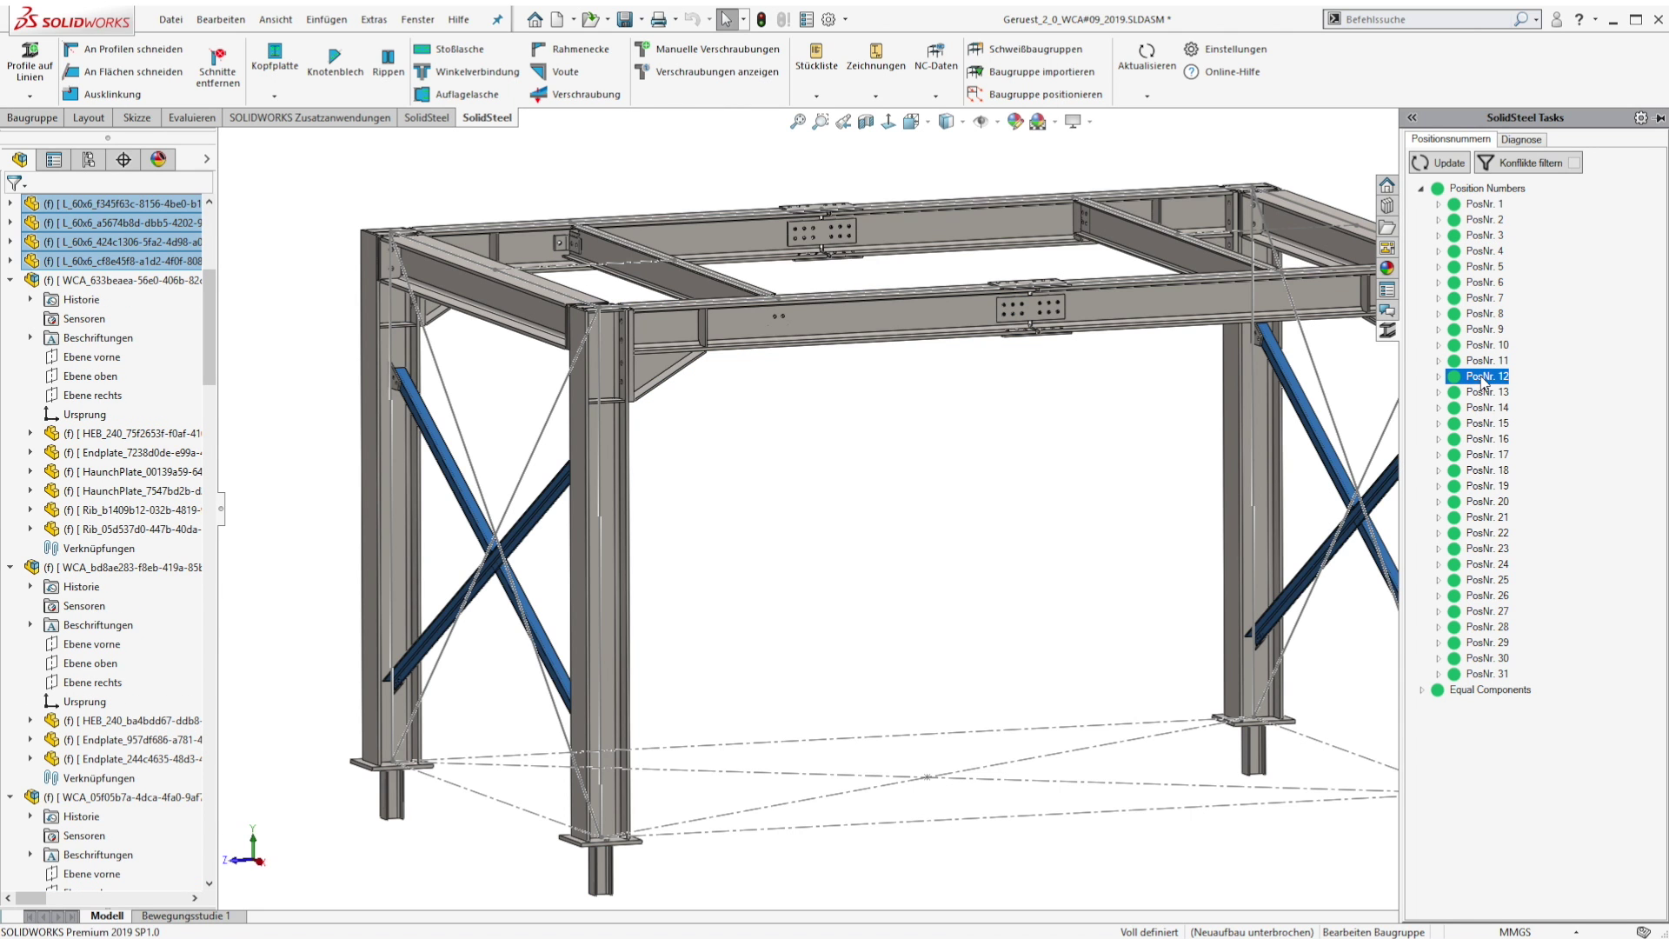
left_click(1480, 408)
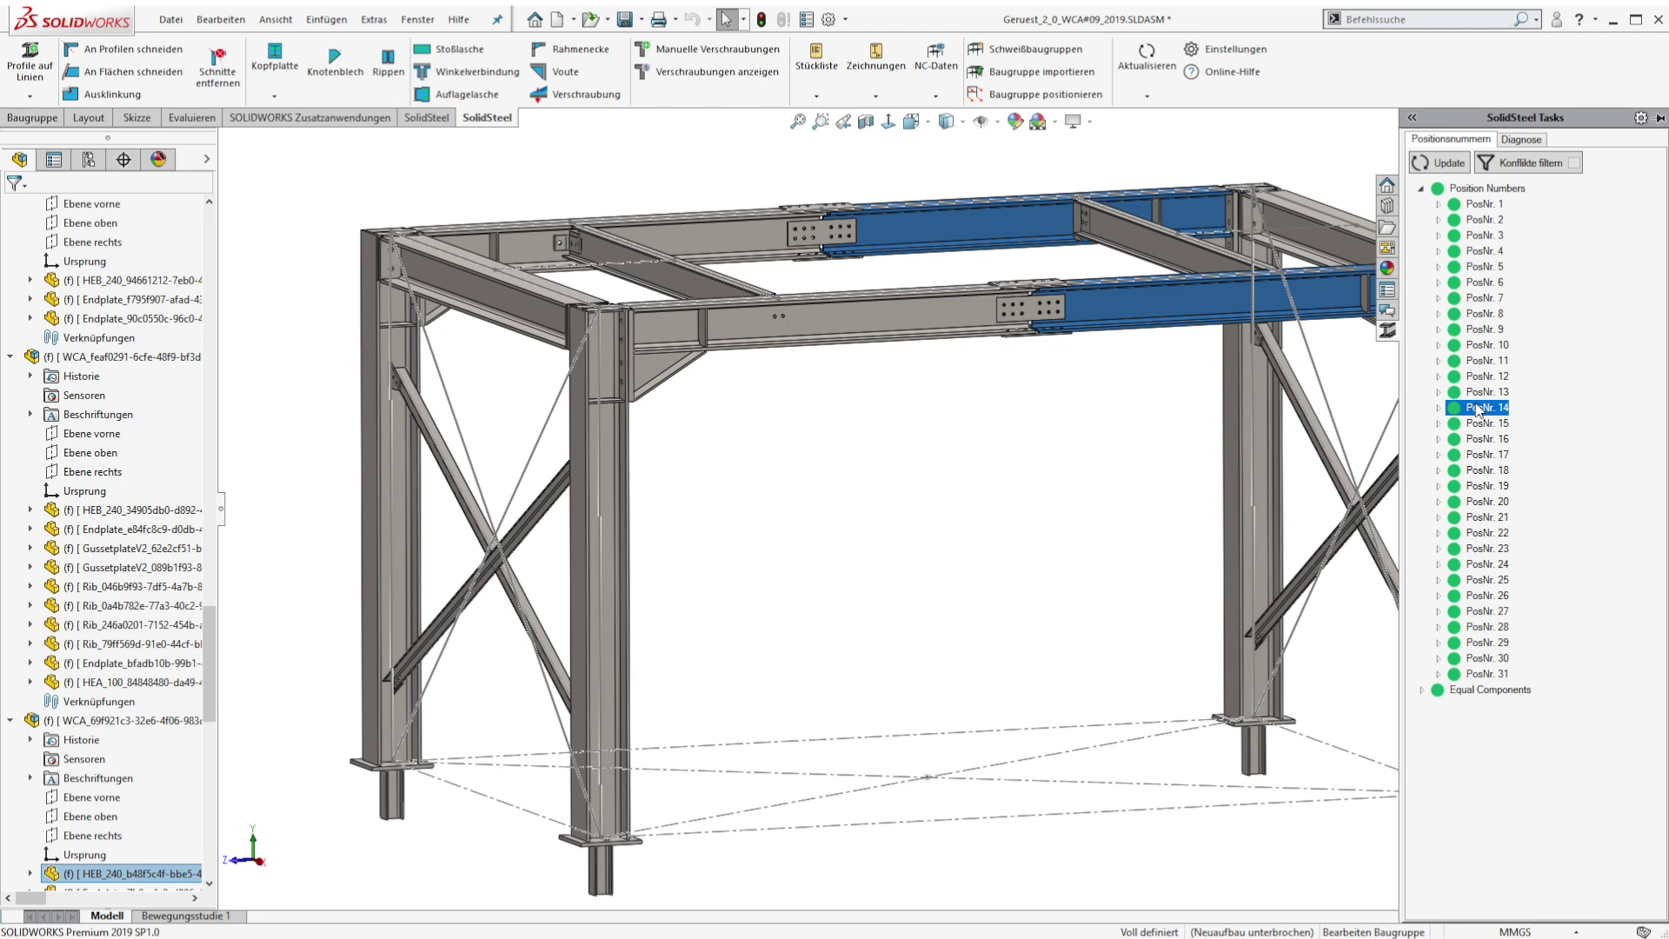
left_click(1475, 424)
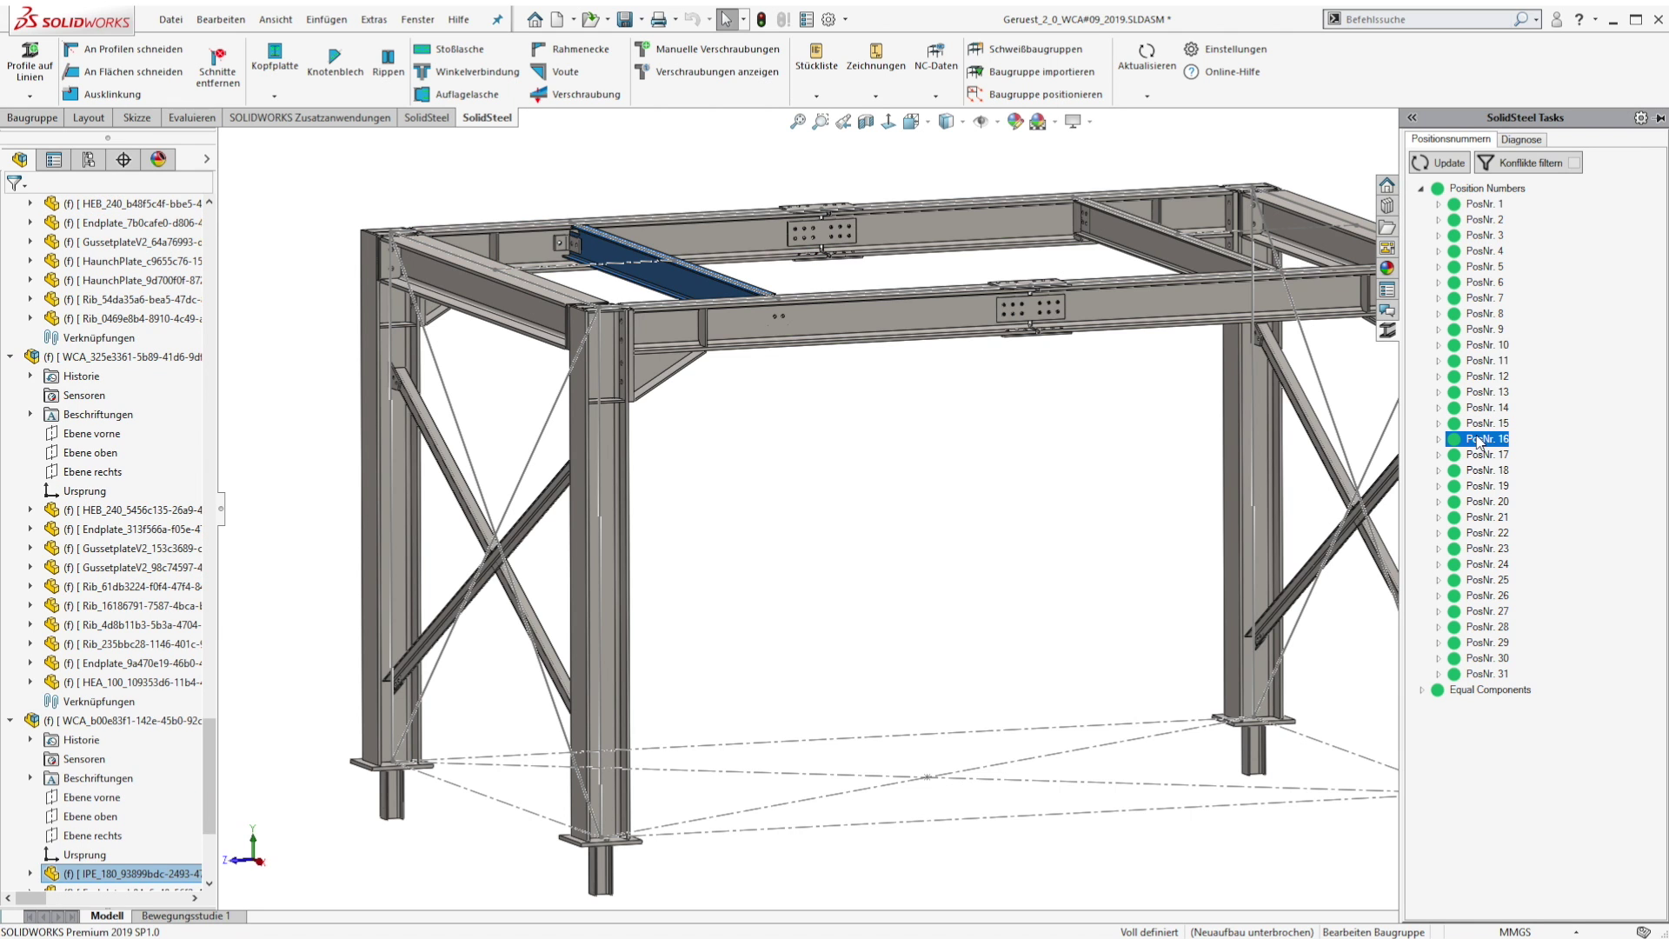
left_click(1479, 456)
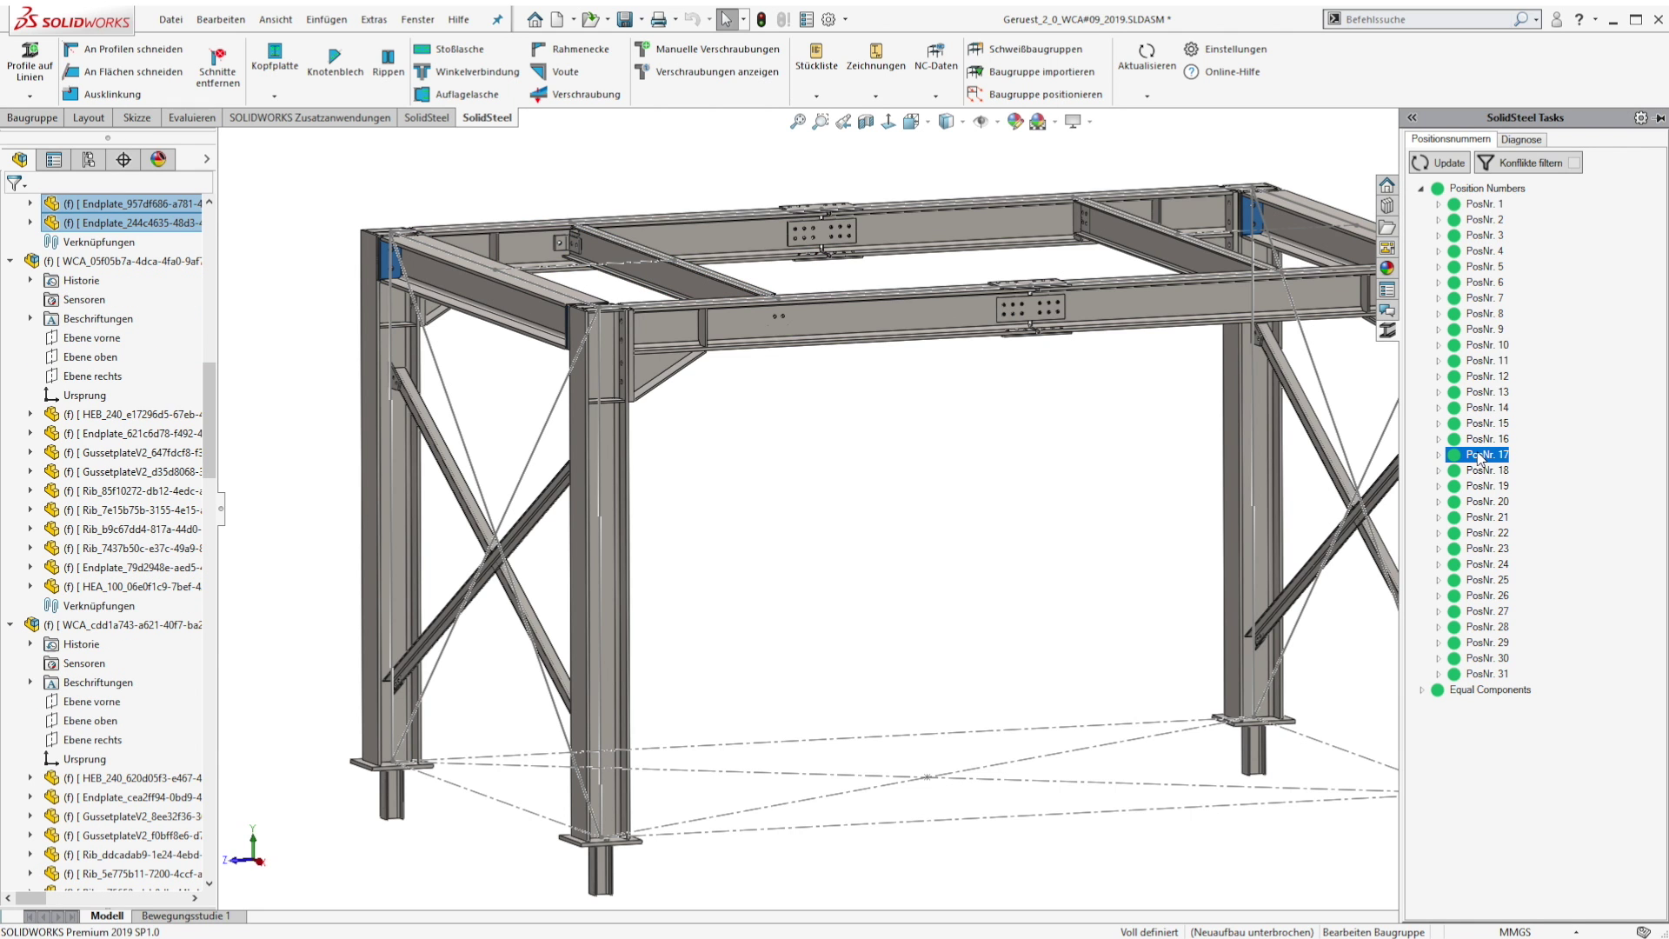
left_click(1480, 471)
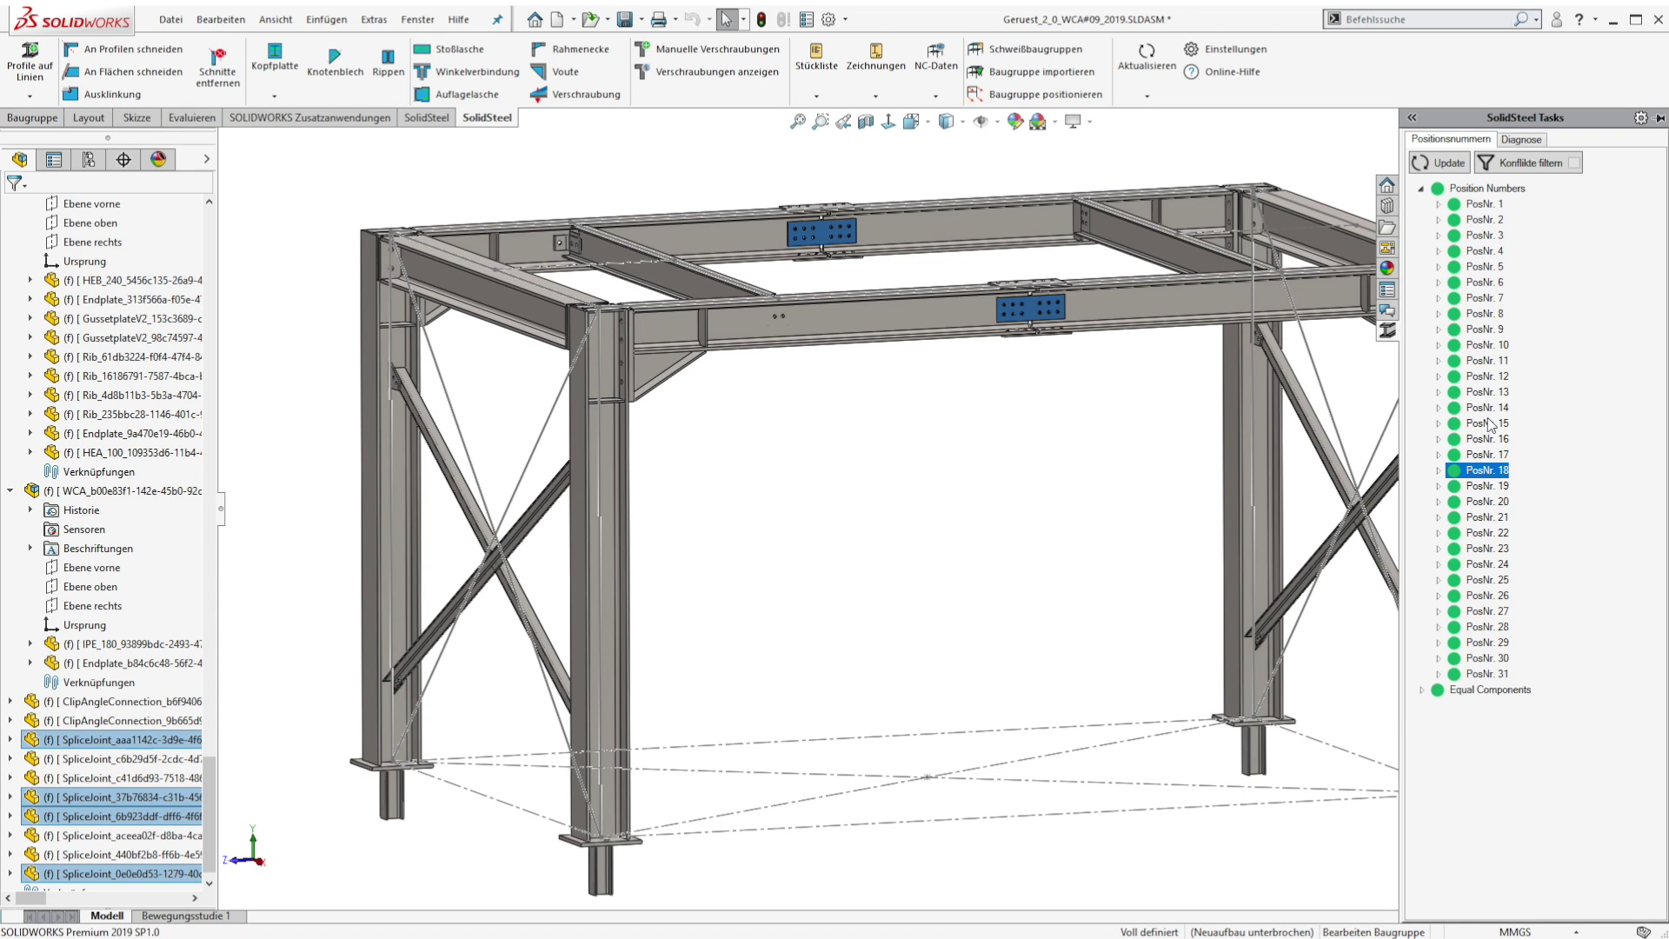
- Highlight the parts with position numbers 24, 26, 15 and 10 in the frame one after another
left_click(1501, 566)
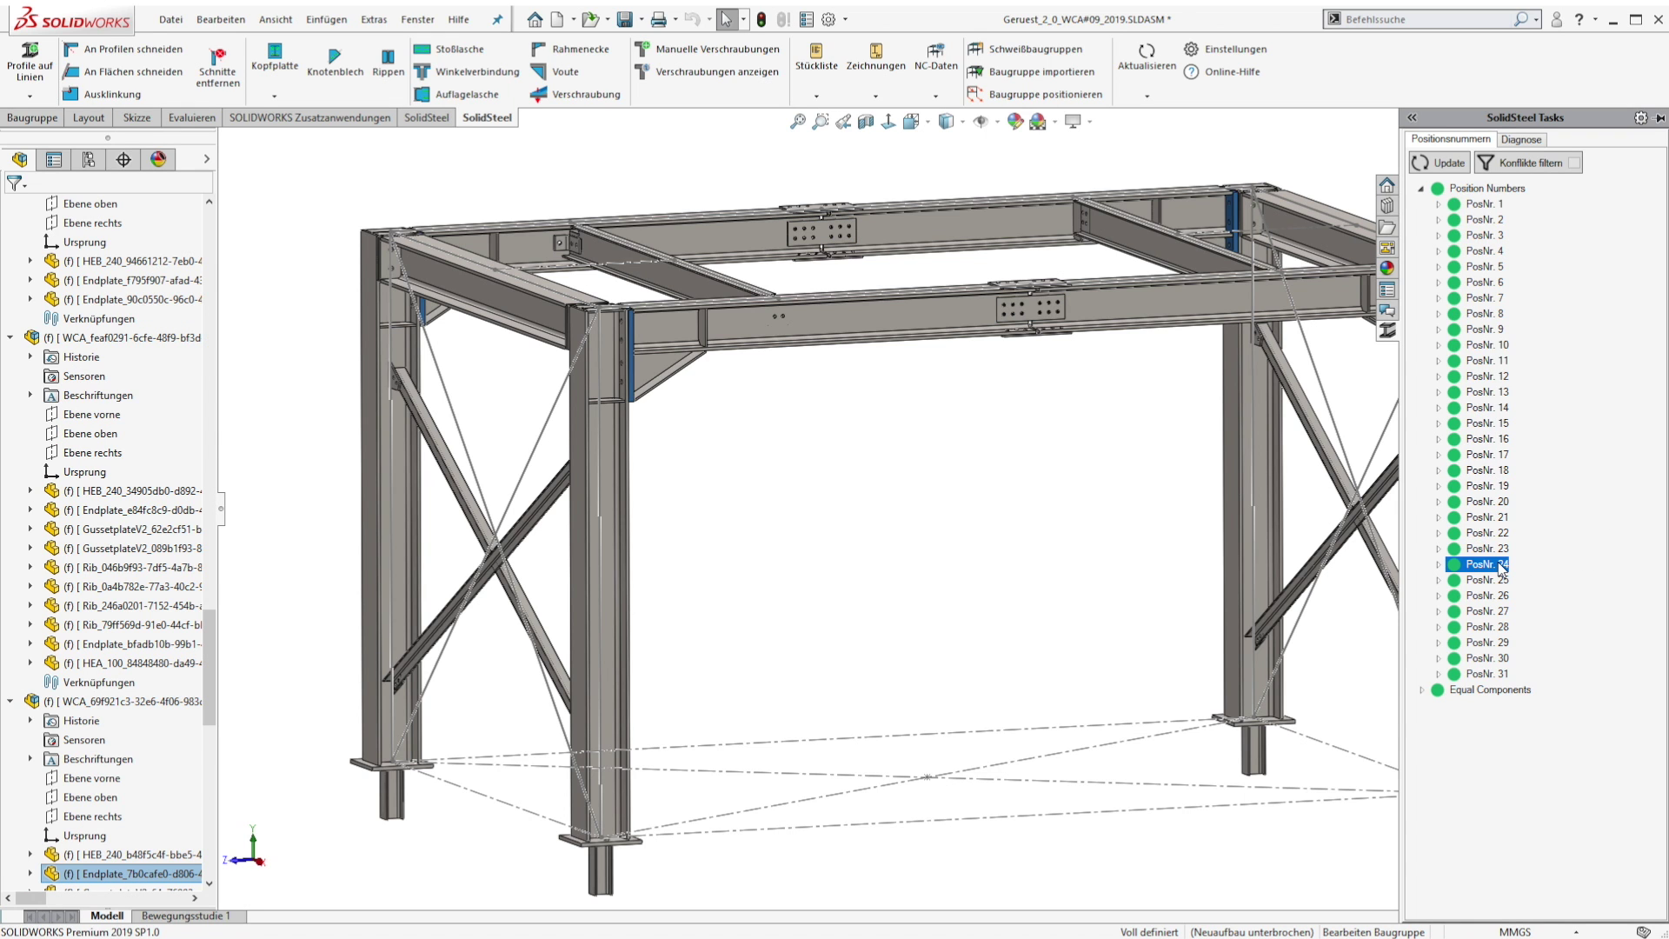
left_click(1491, 596)
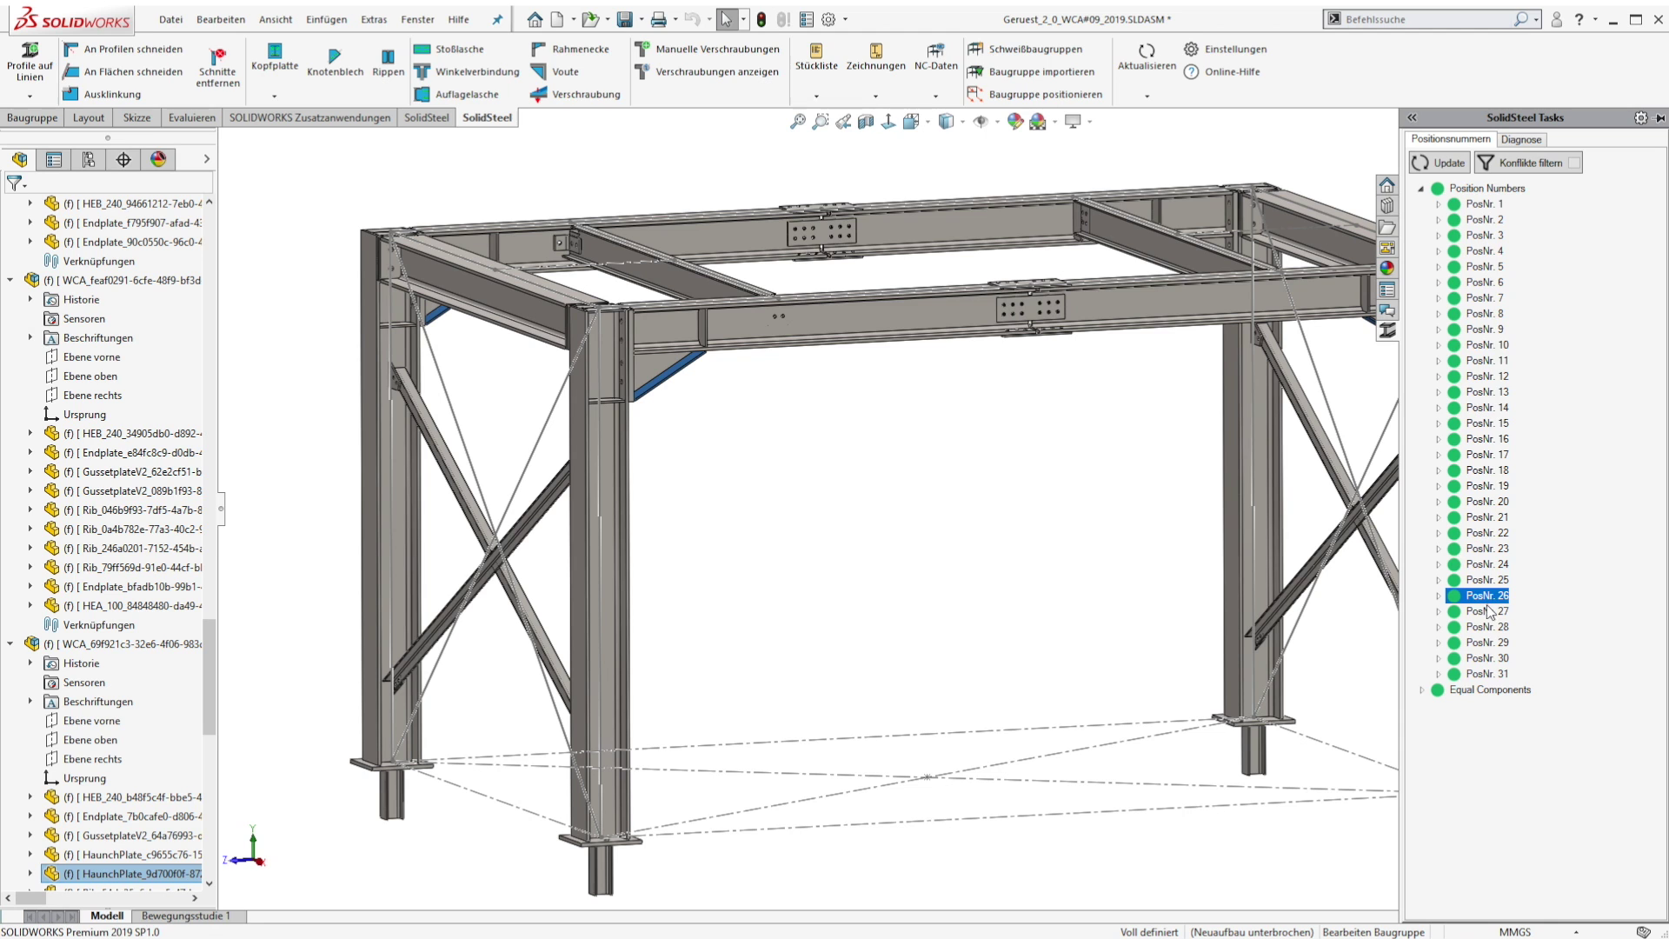
left_click(1495, 424)
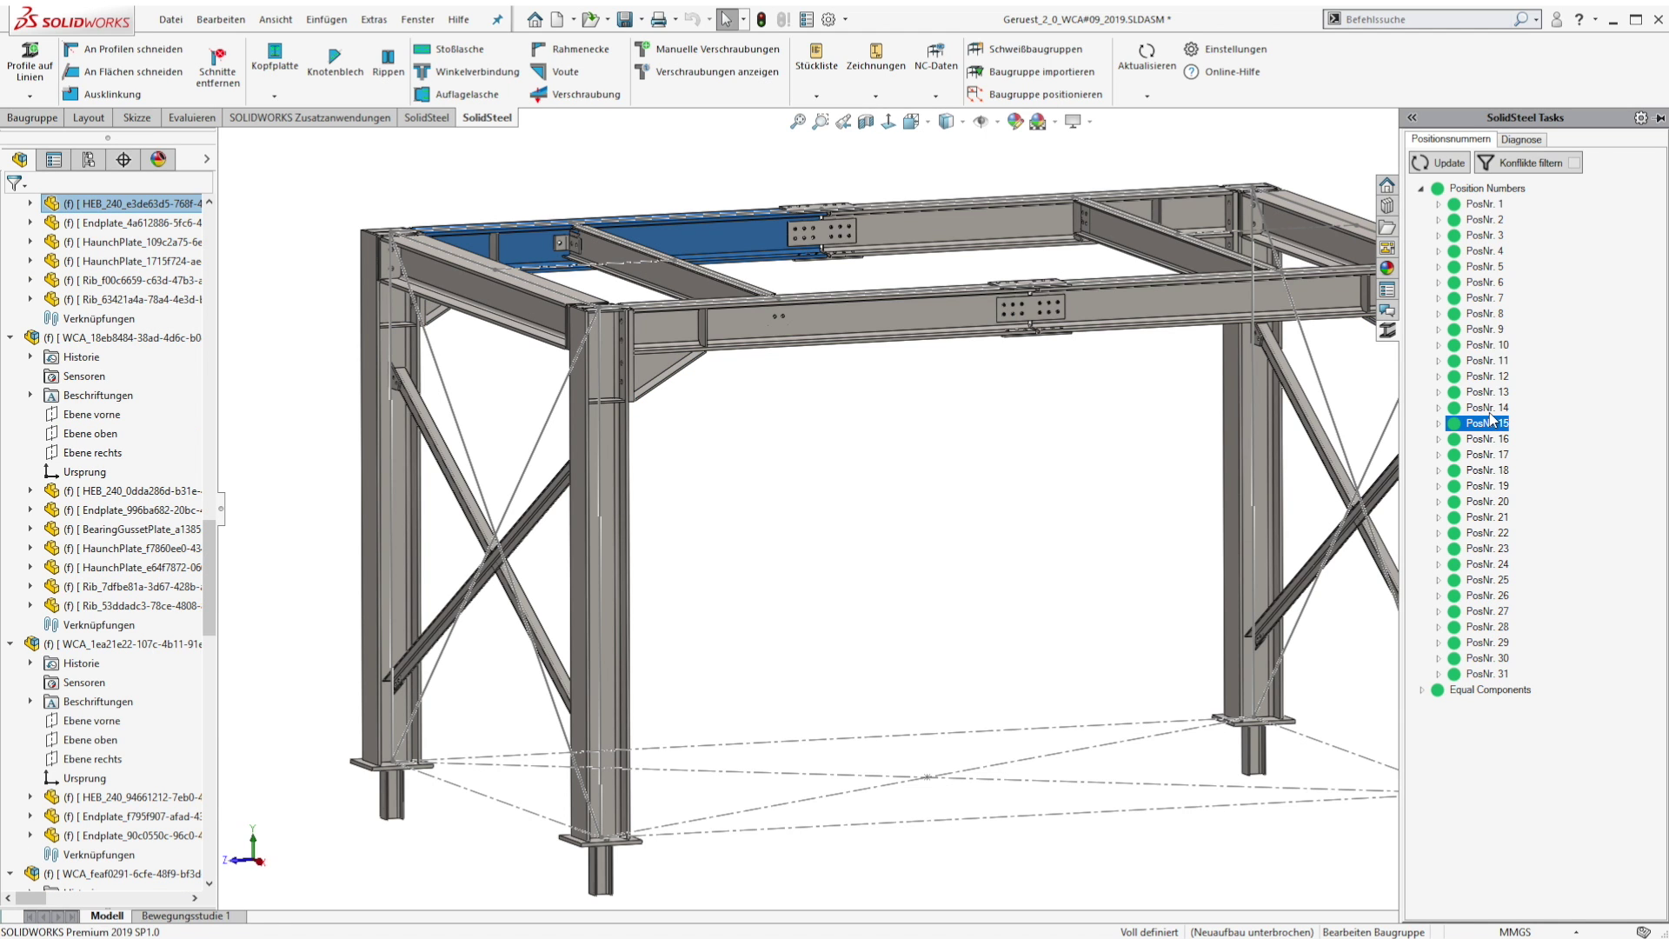
left_click(1490, 345)
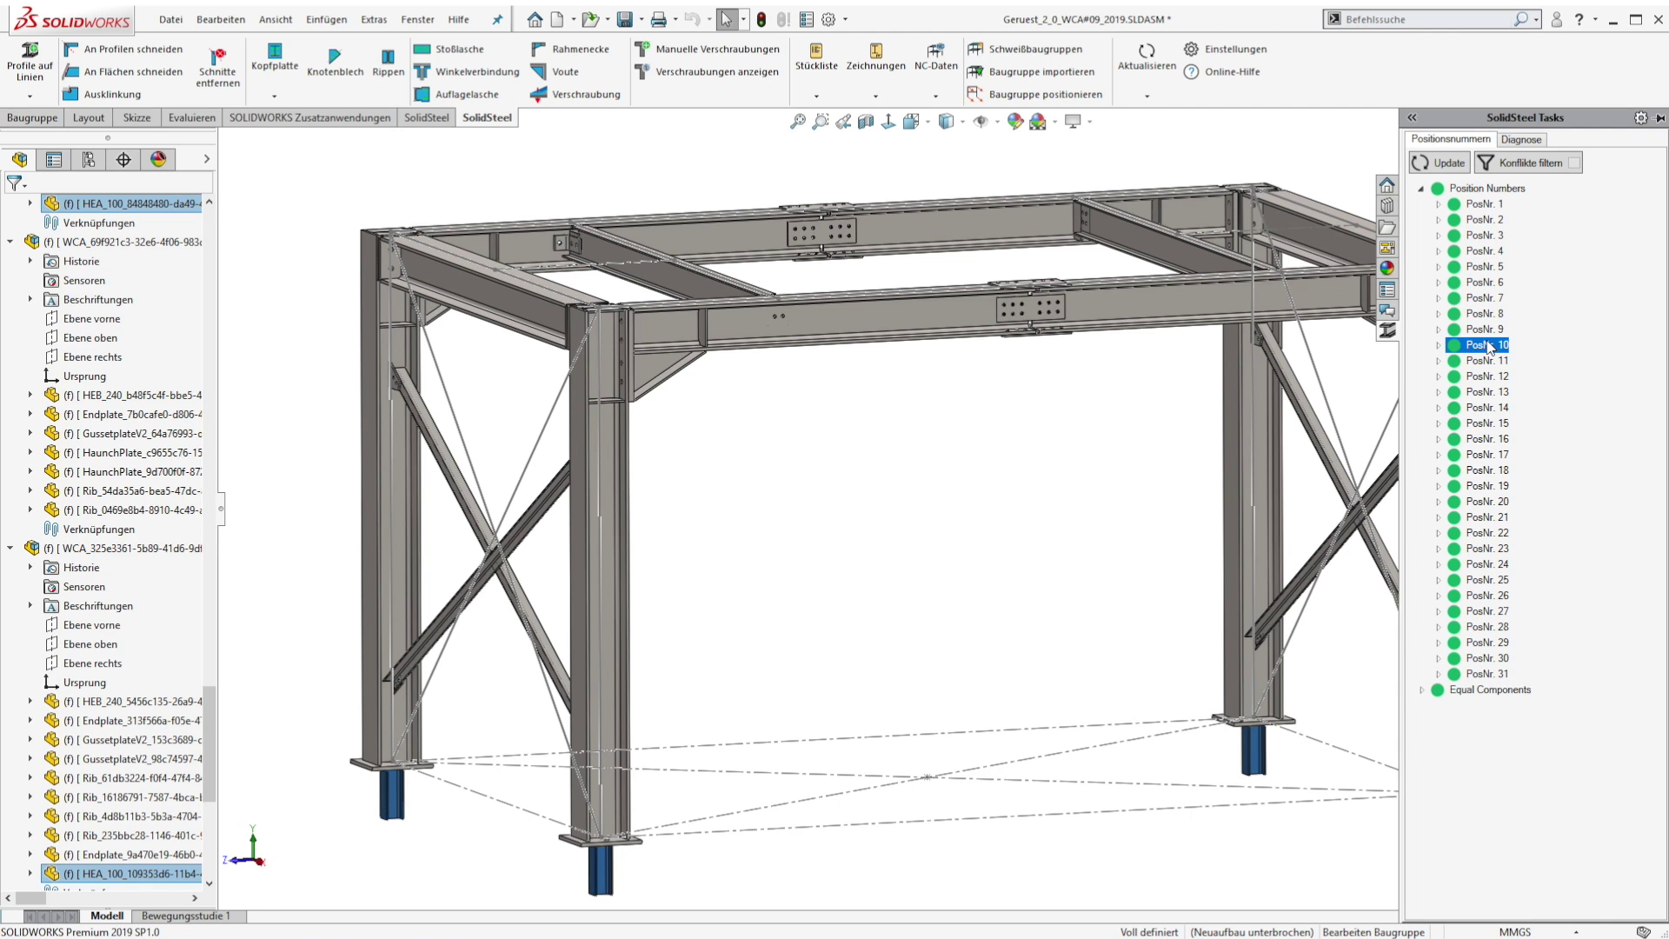
- Open the front HEB 240 beam as its own part and examine the KlPosNr and KlAncestorPosNr1 entries in its custom file properties
right_click(856, 321)
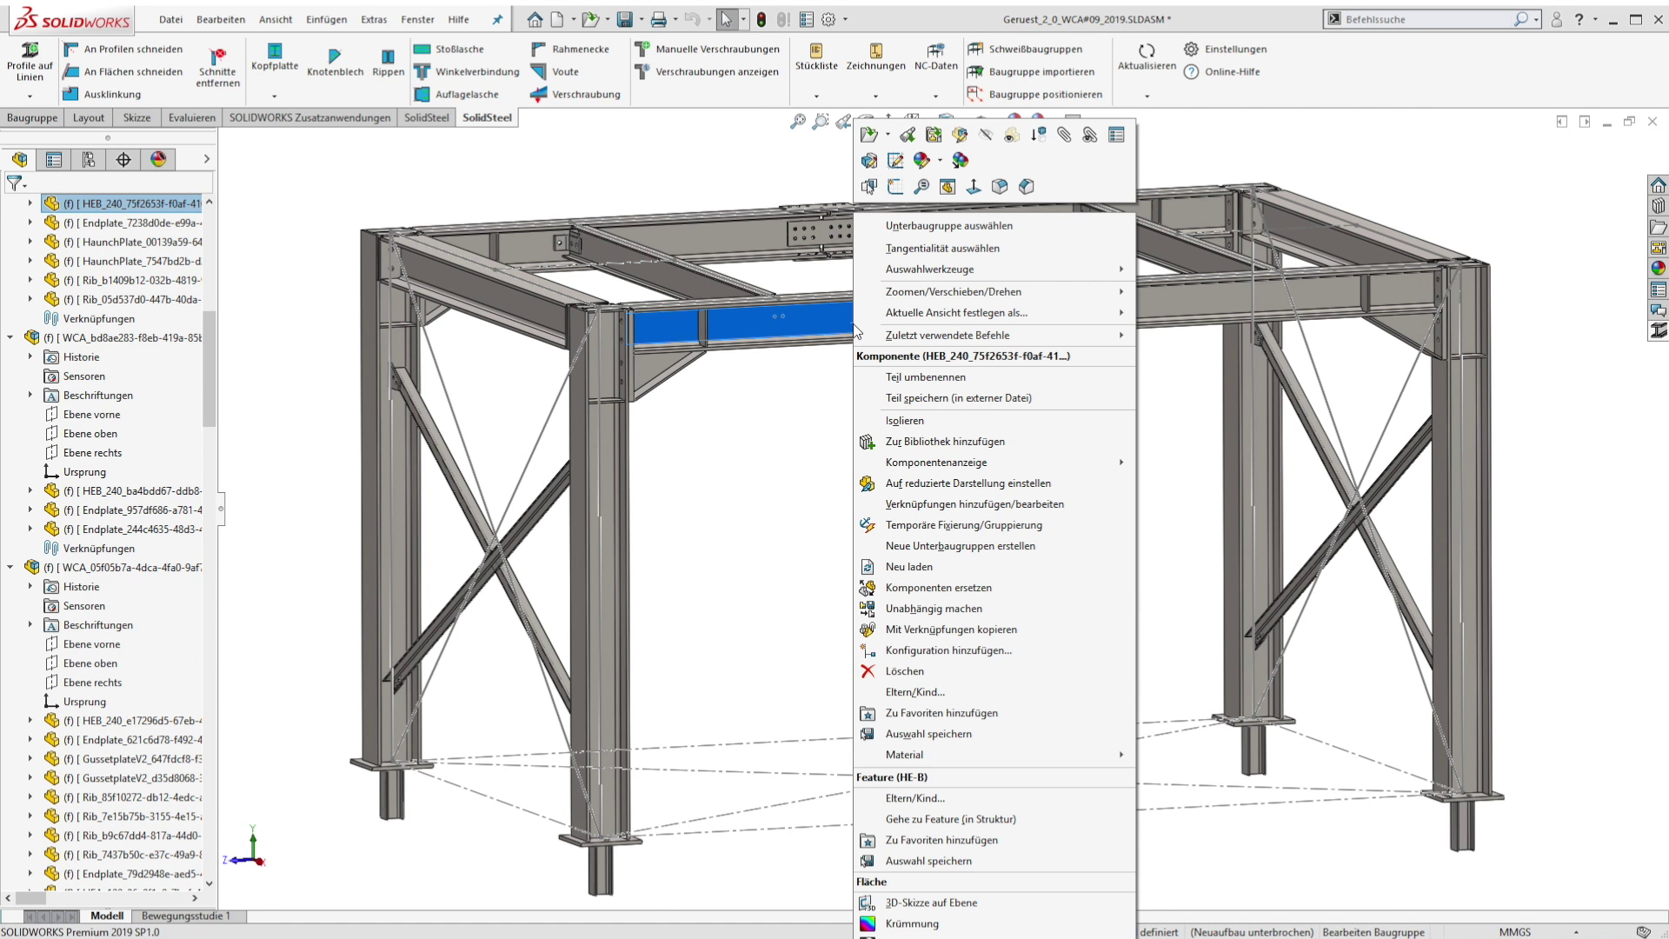
left_click(870, 135)
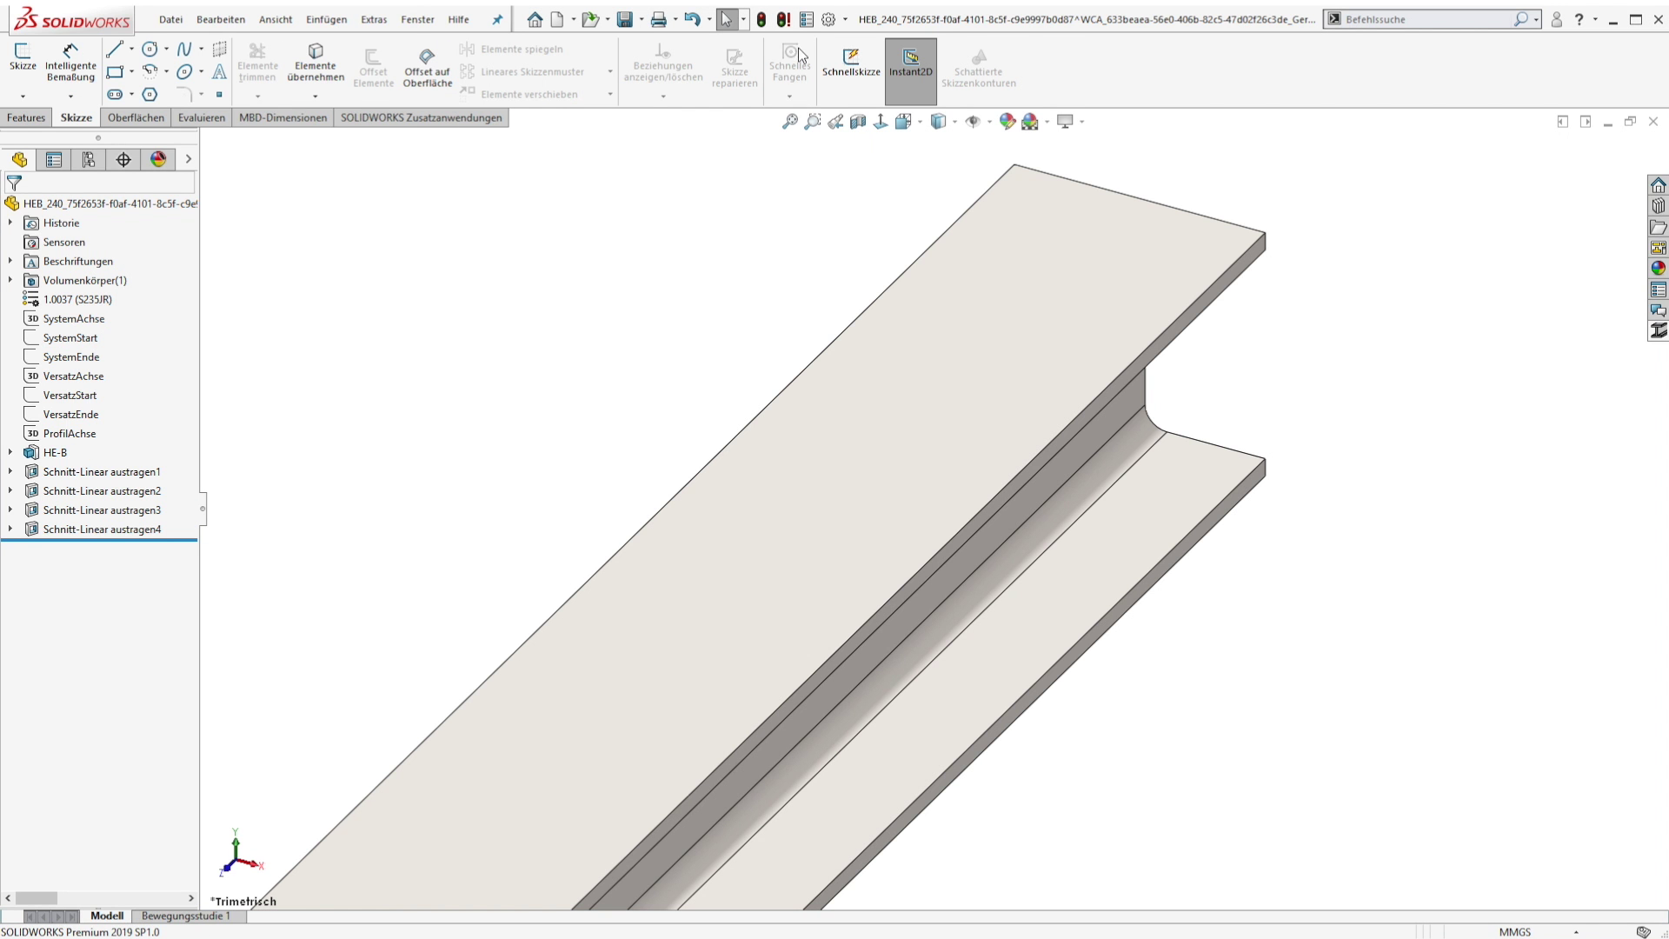
left_click(806, 19)
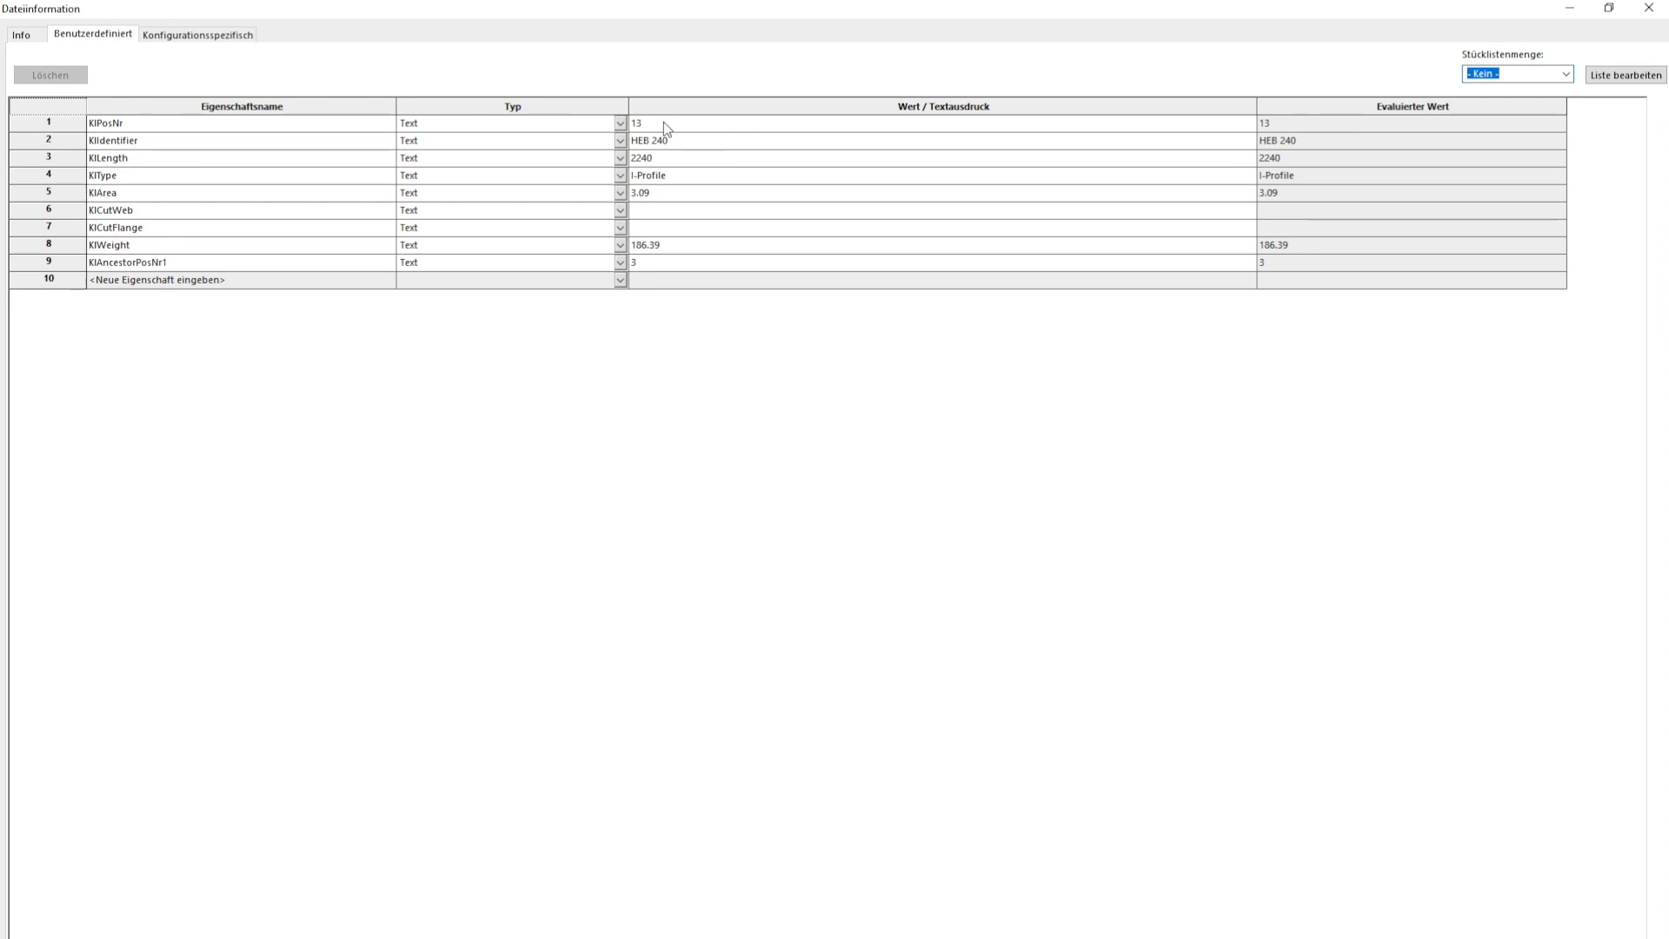
left_click(131, 263)
left_click(60, 266)
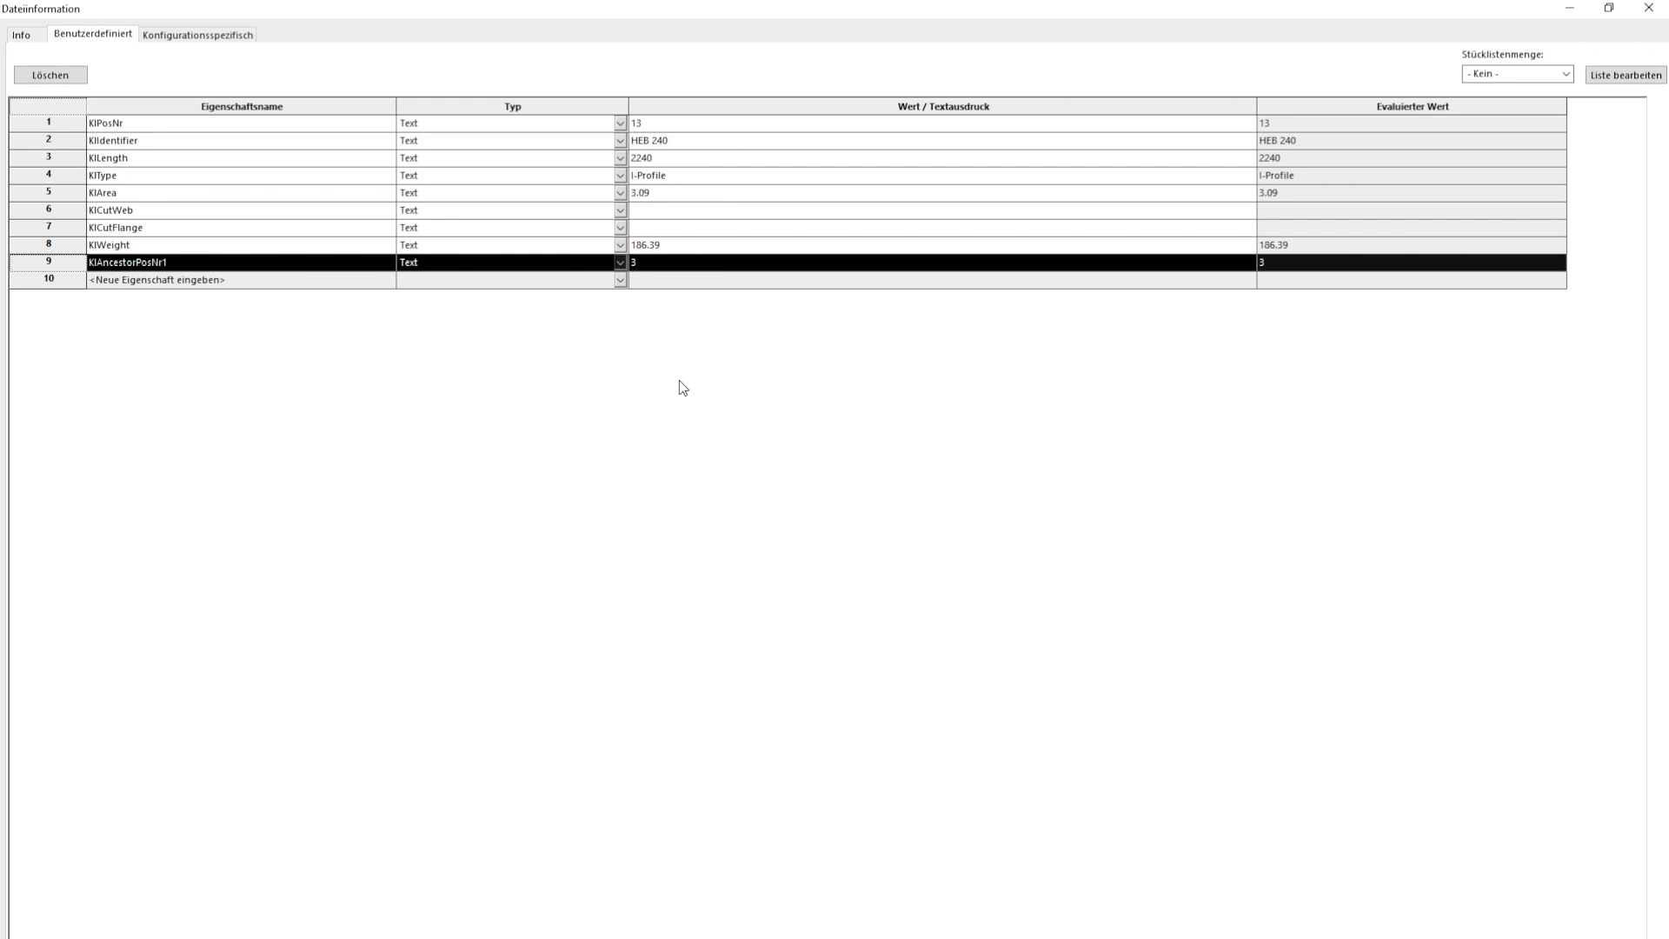
left_click(45, 125)
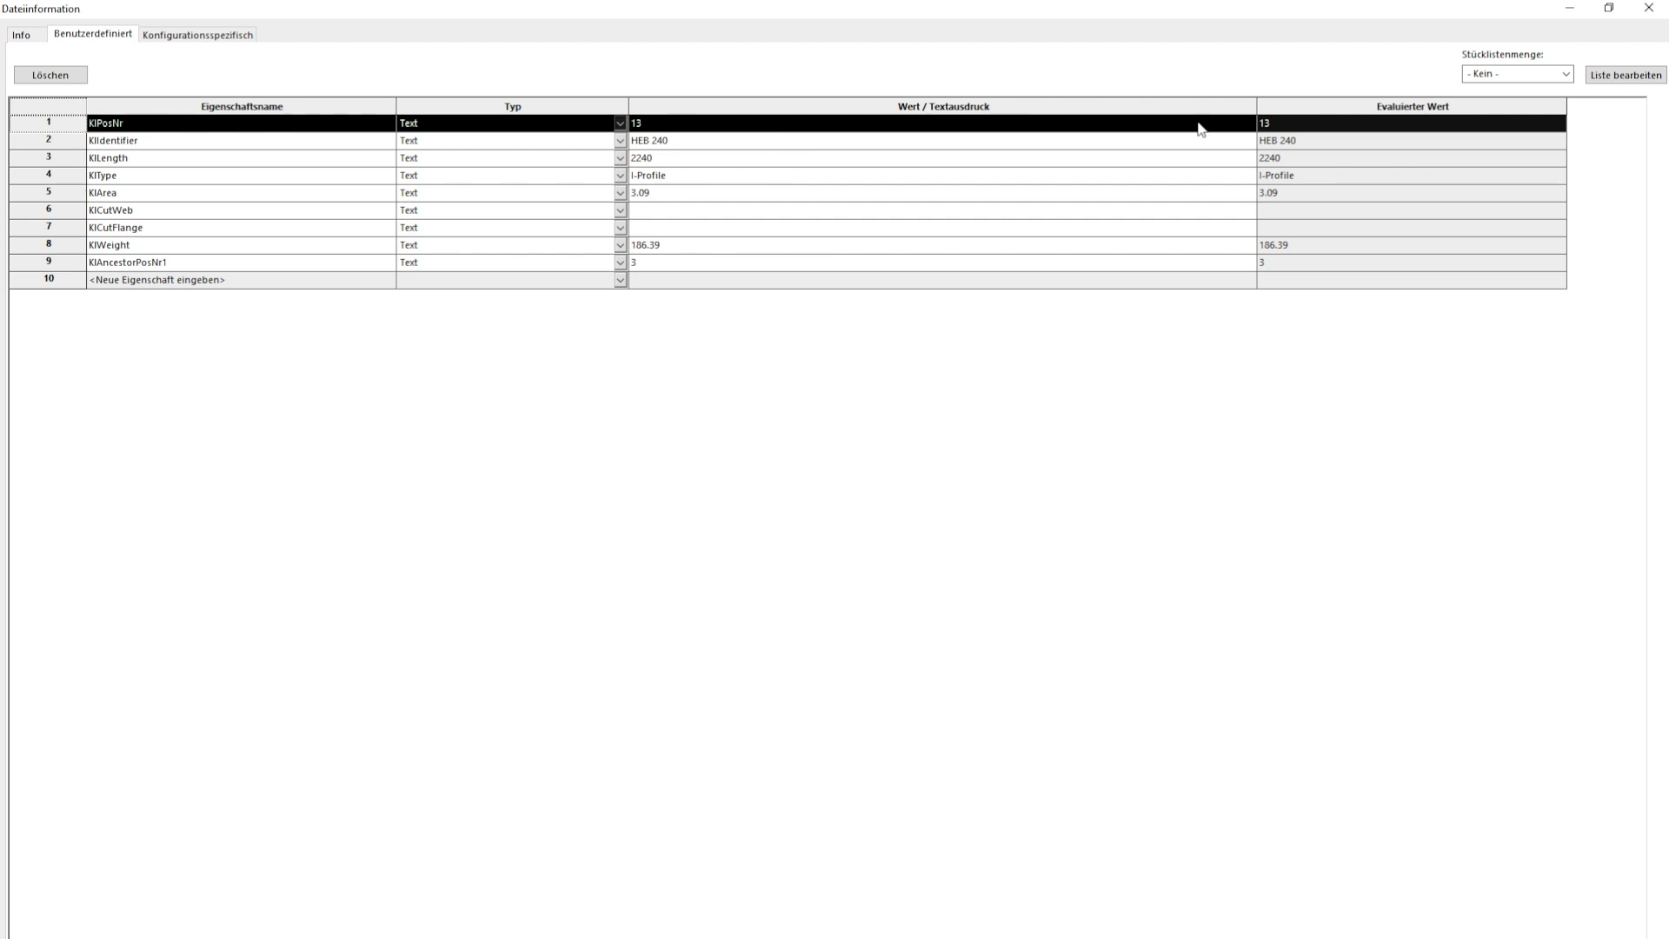
left_click(1648, 11)
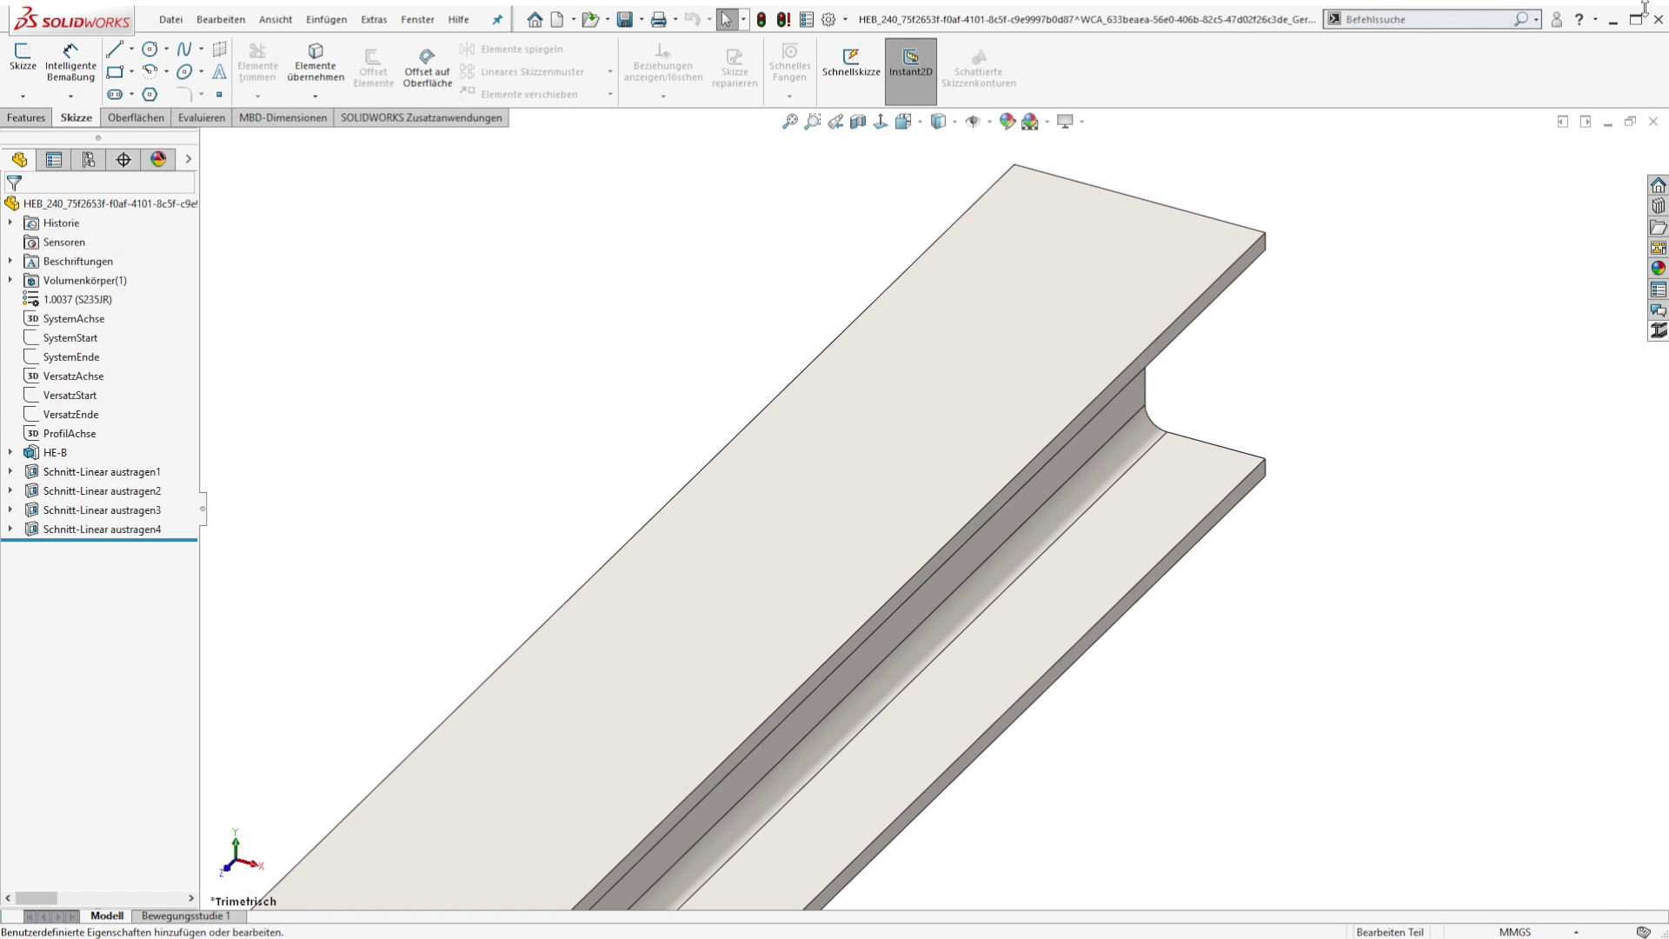
- Close the beam part without saving it and keep its changes in the assembly
left_click(1657, 20)
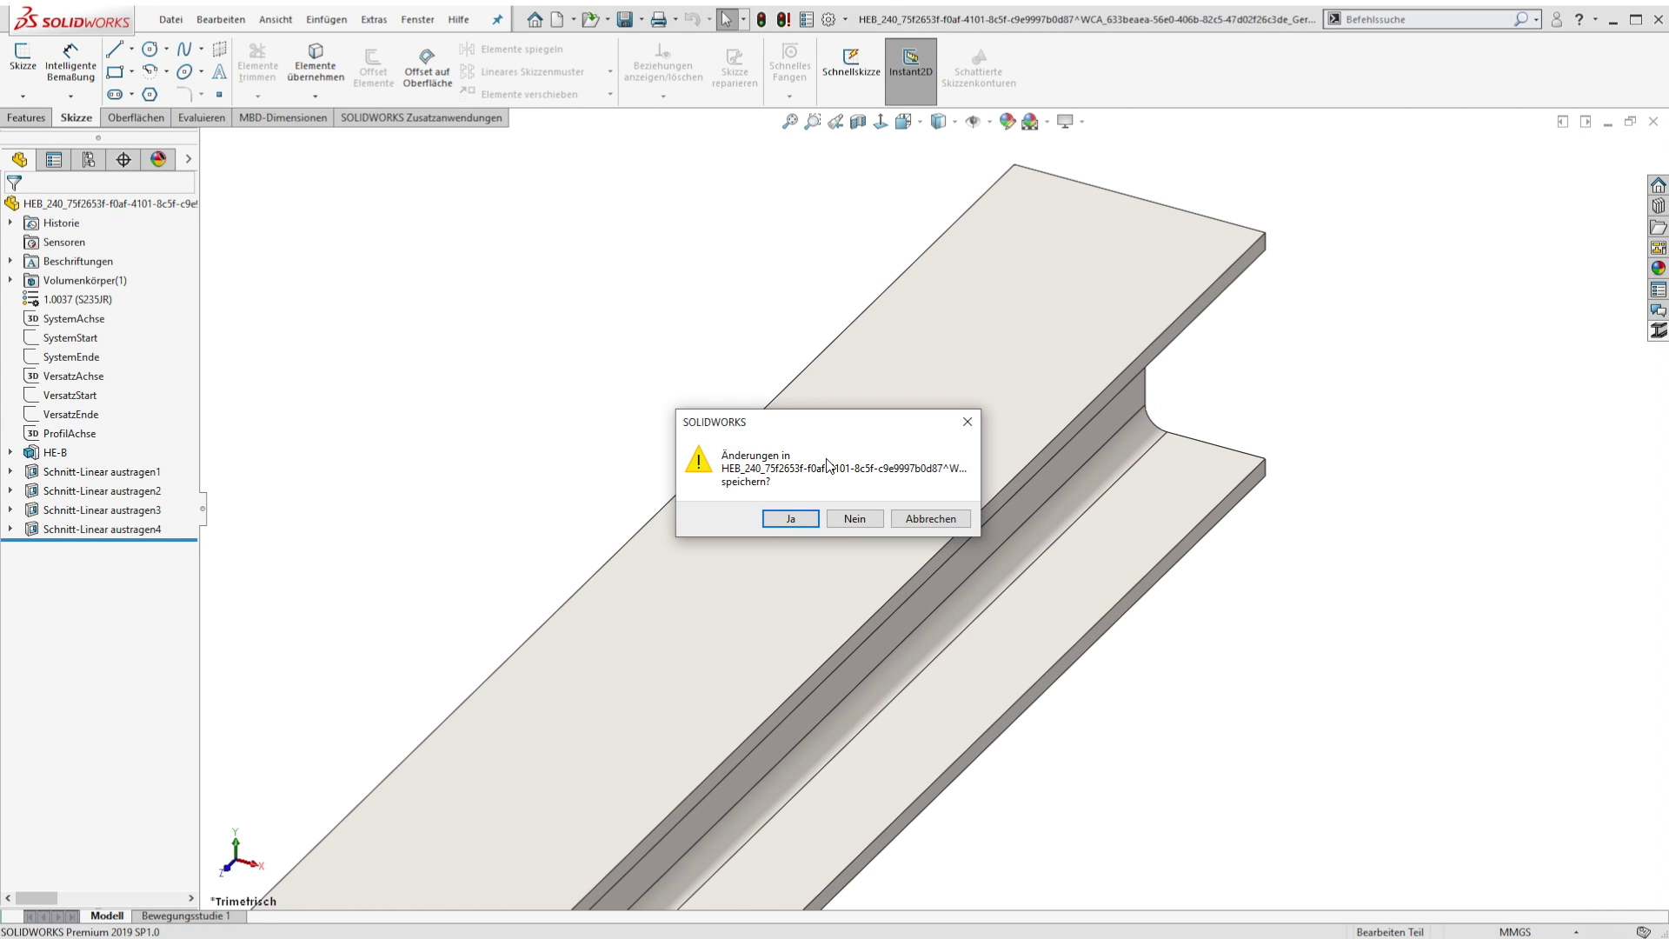
left_click(853, 517)
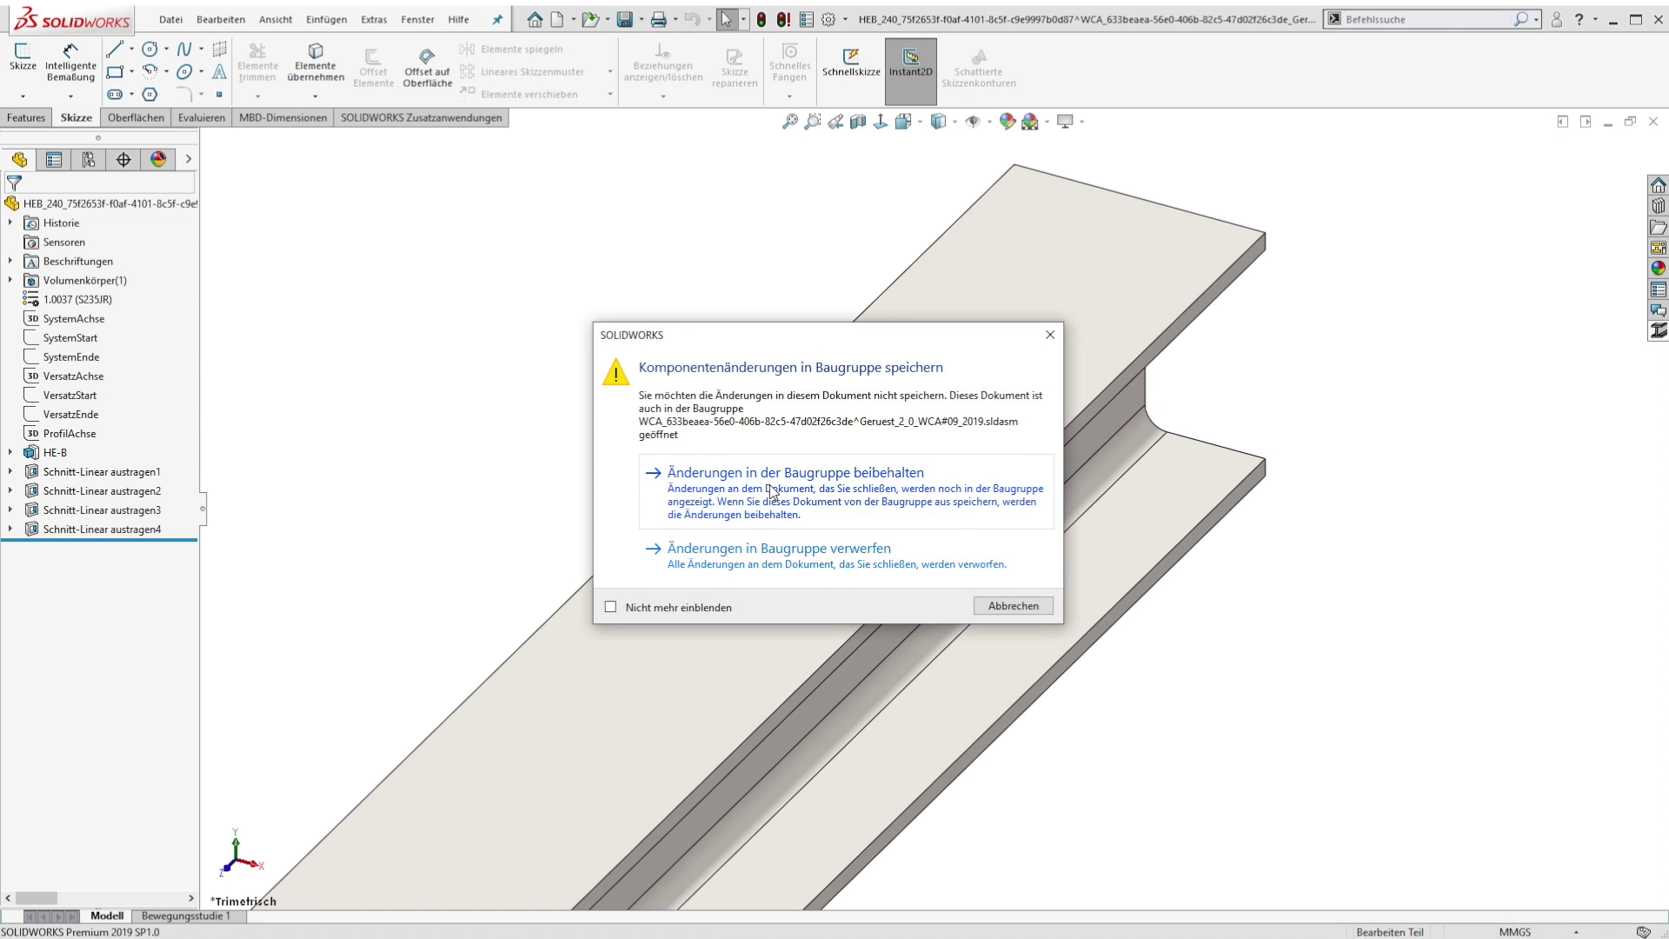
left_click(771, 491)
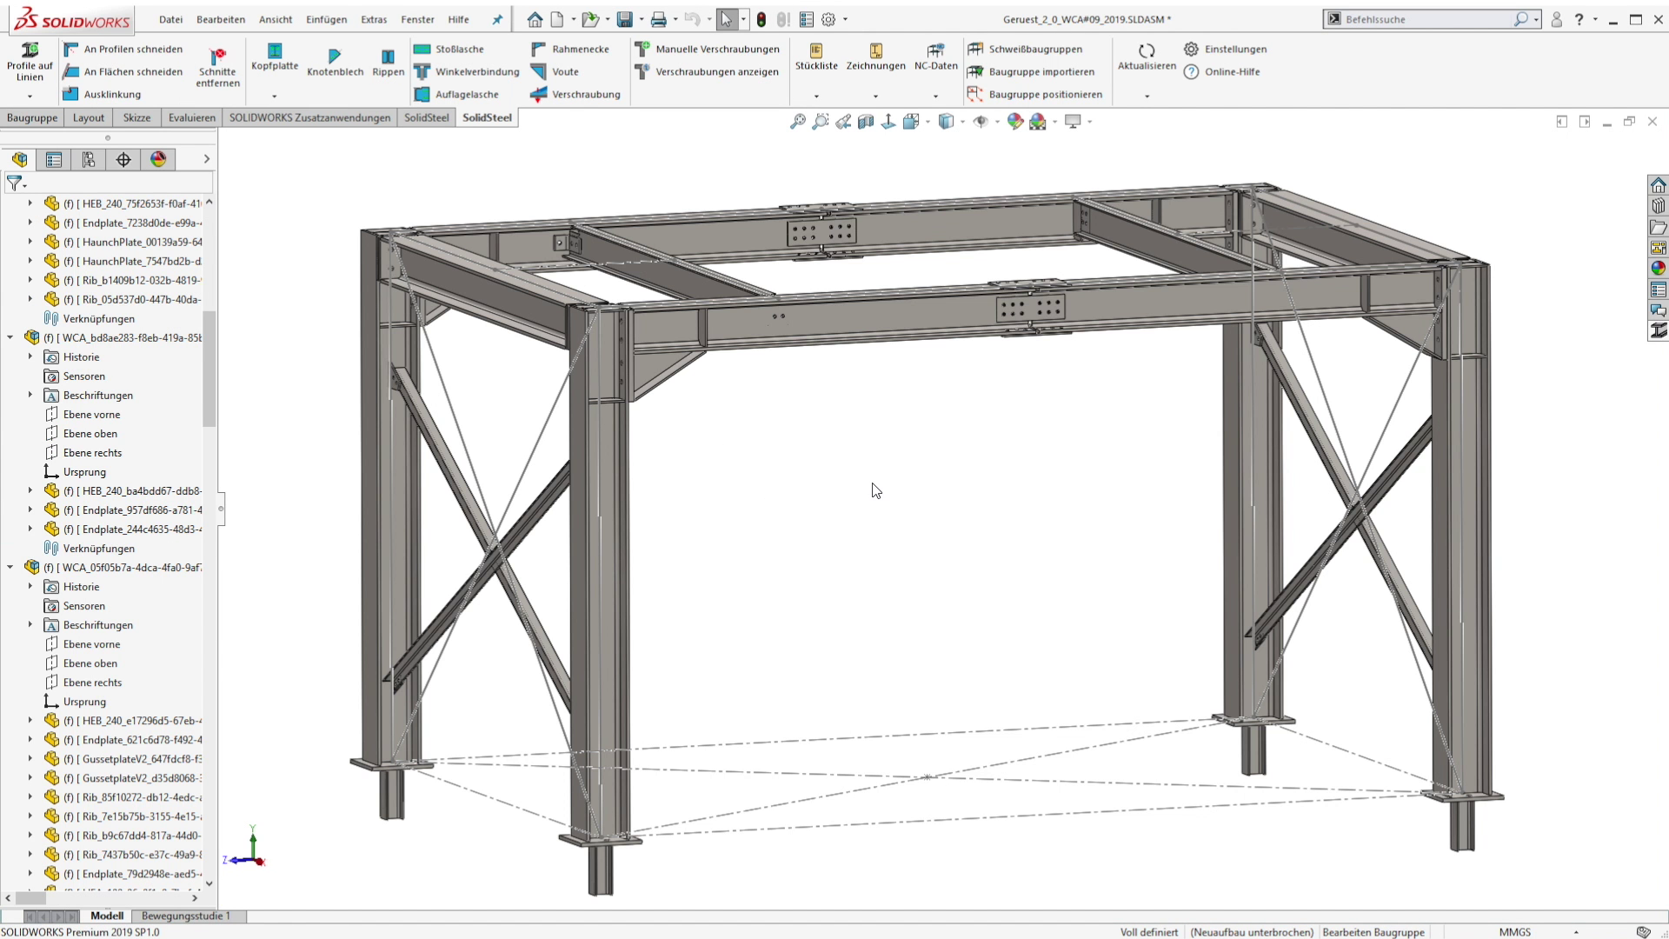
- Run a DXF export of the current assembly's plates with the order number filled in and the DemoVideo folder as destination
left_click(877, 96)
left_click(878, 118)
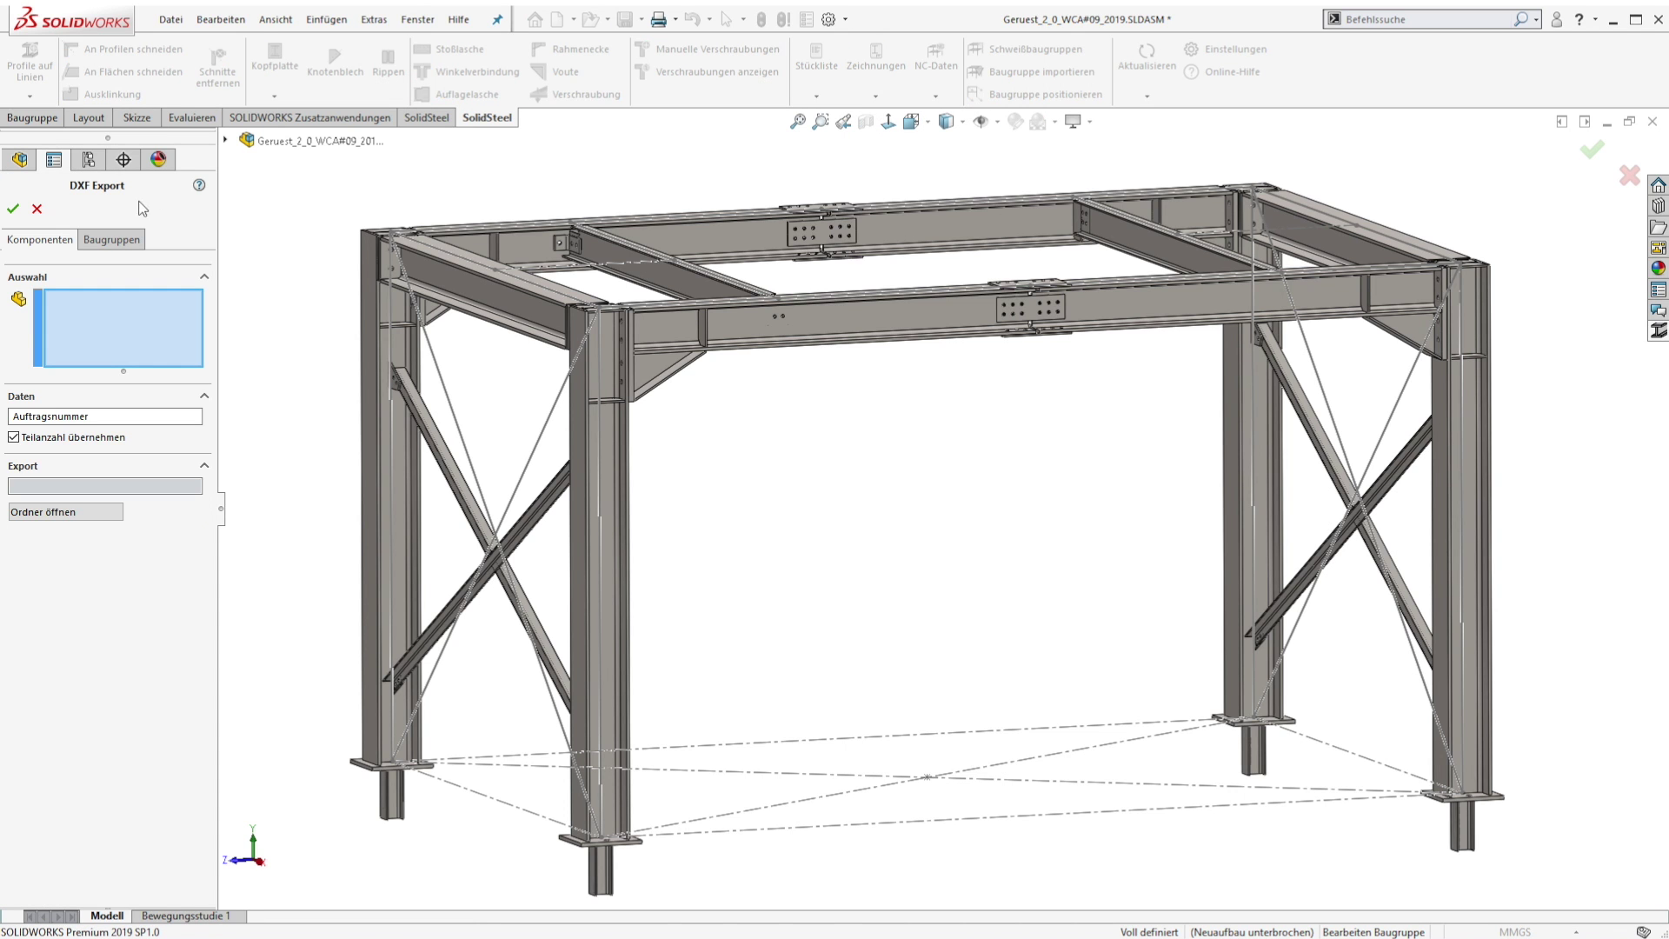
left_click(105, 244)
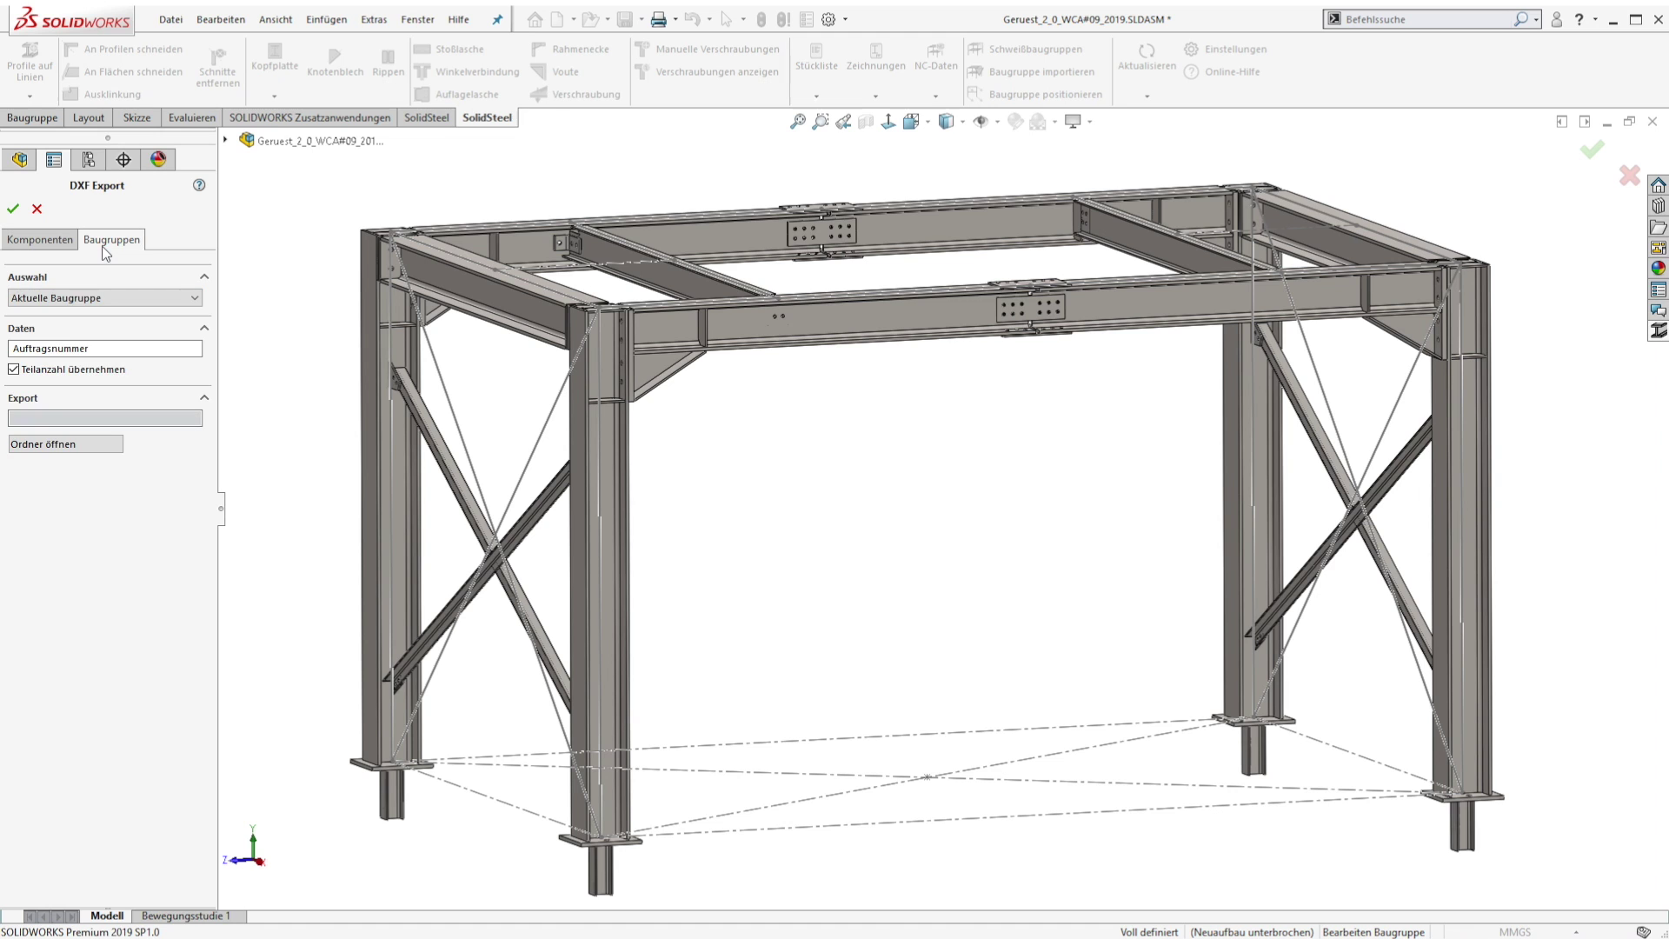
double_click(97, 348)
type("123456")
left_click(54, 448)
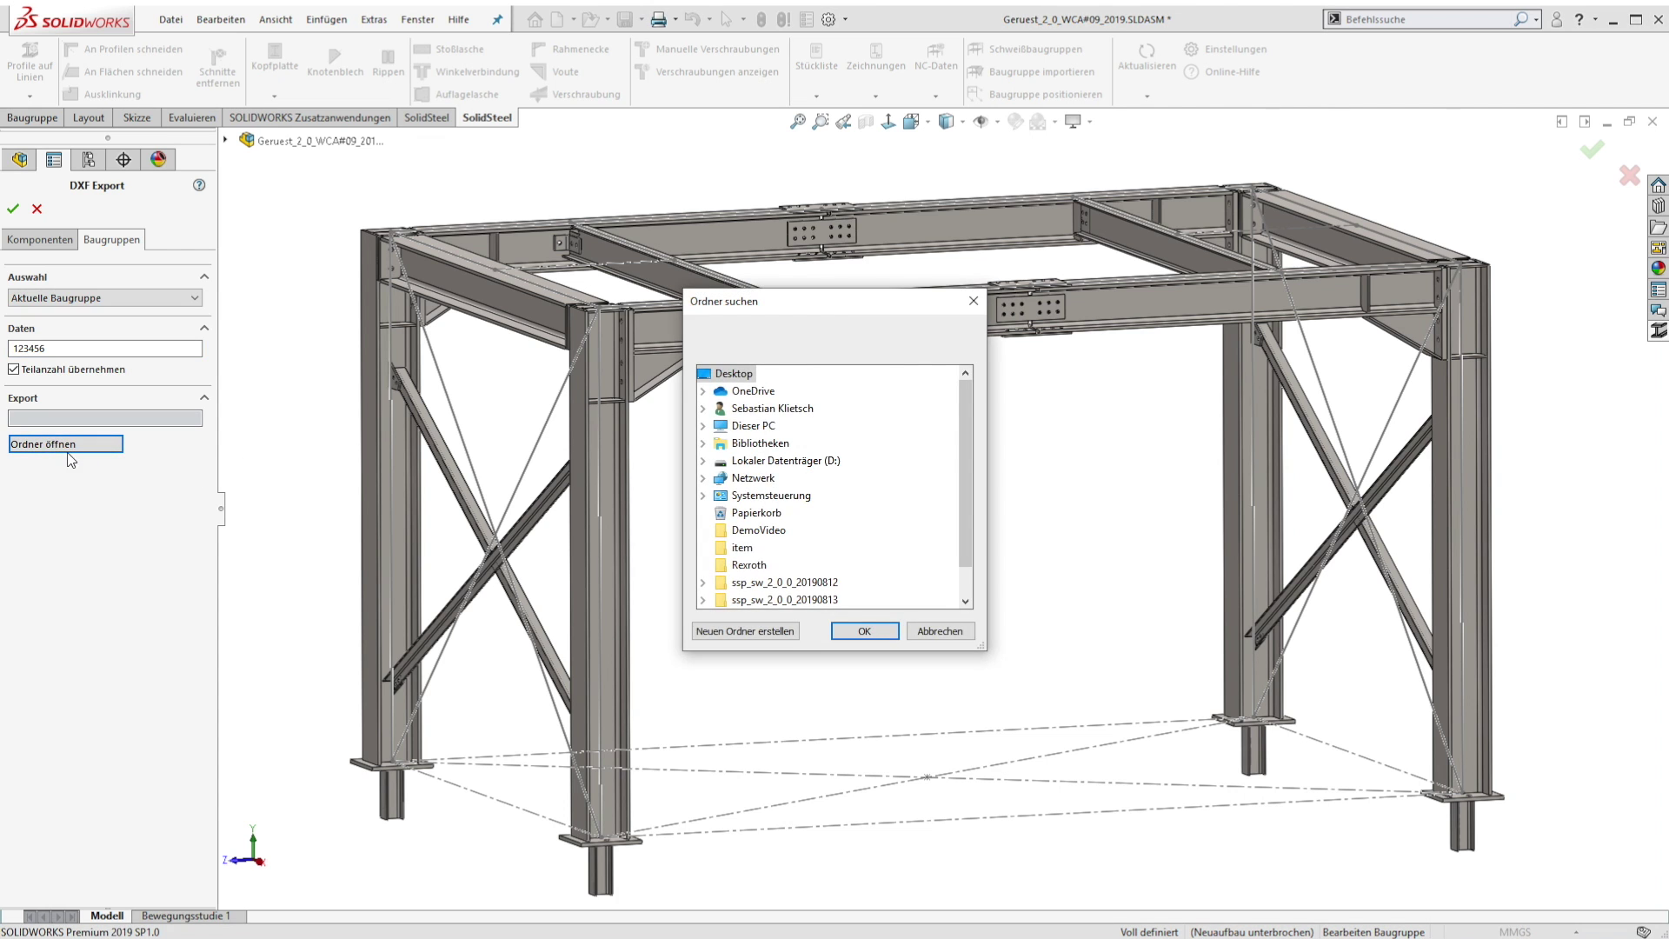
left_click(779, 530)
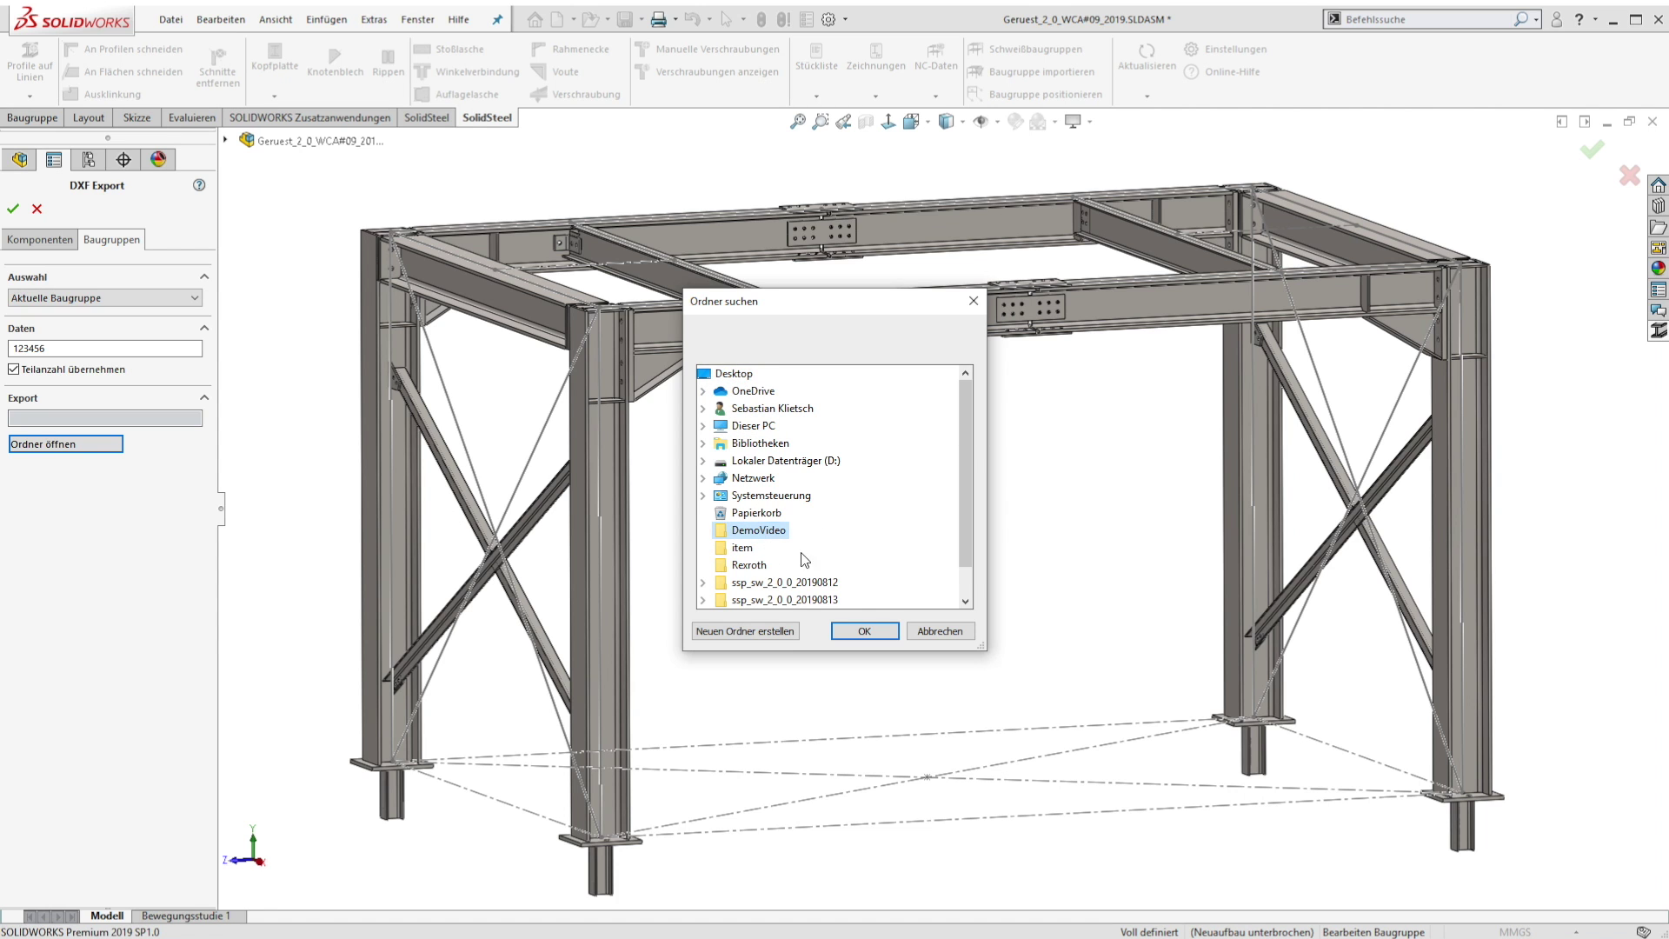
left_click(866, 631)
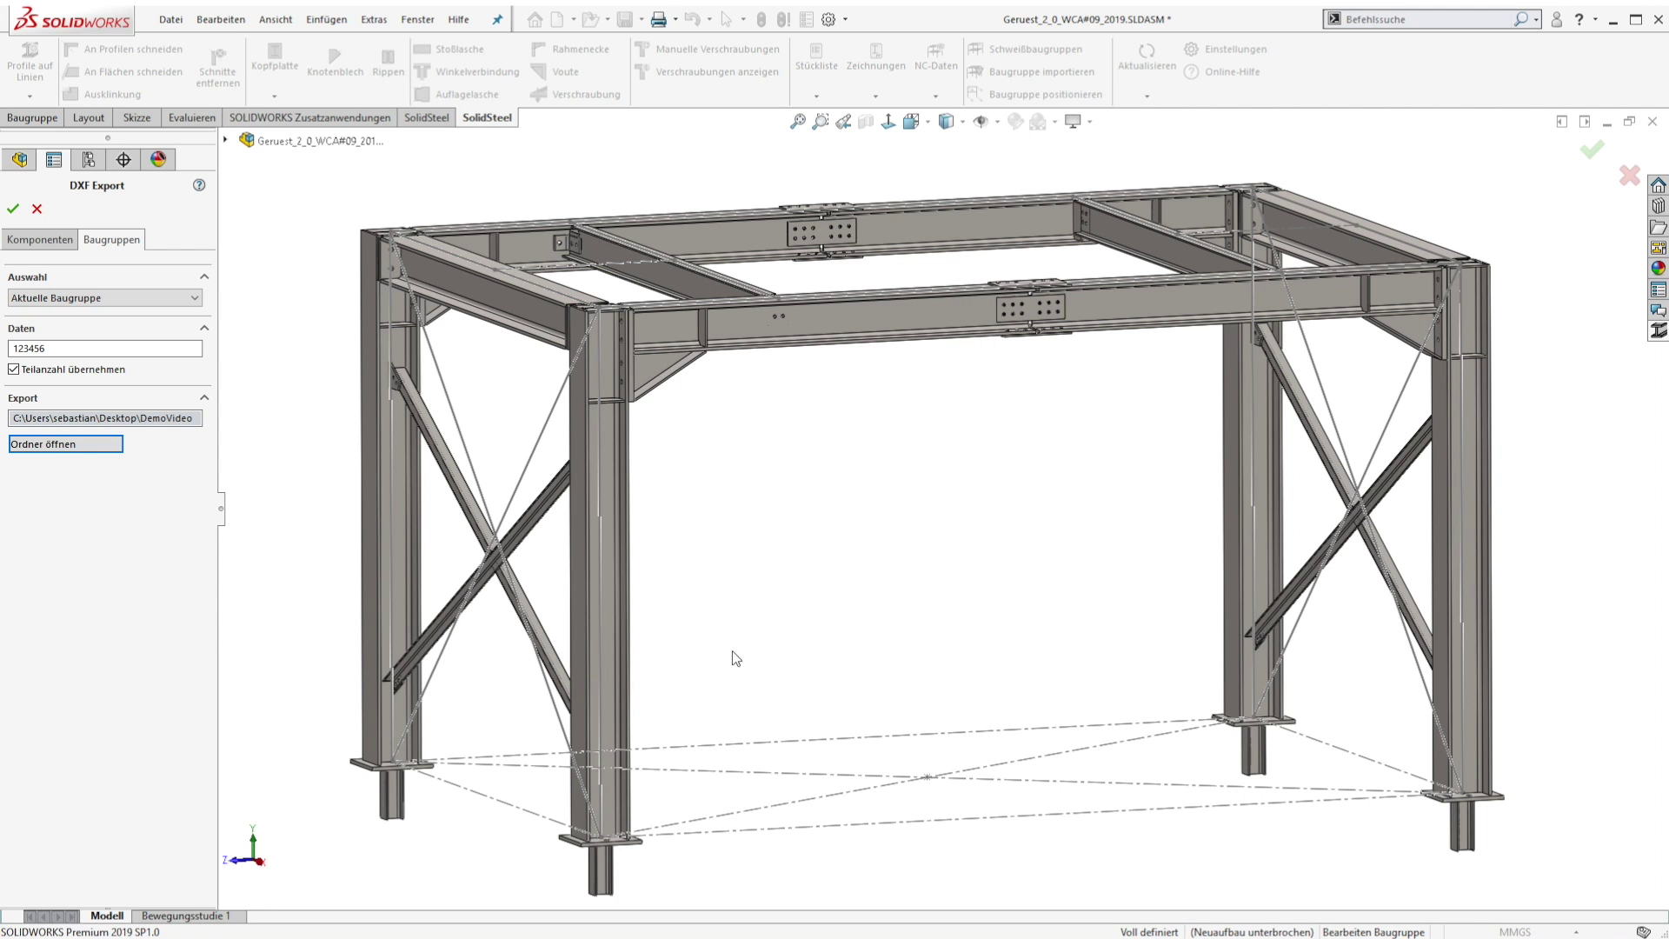
left_click(13, 209)
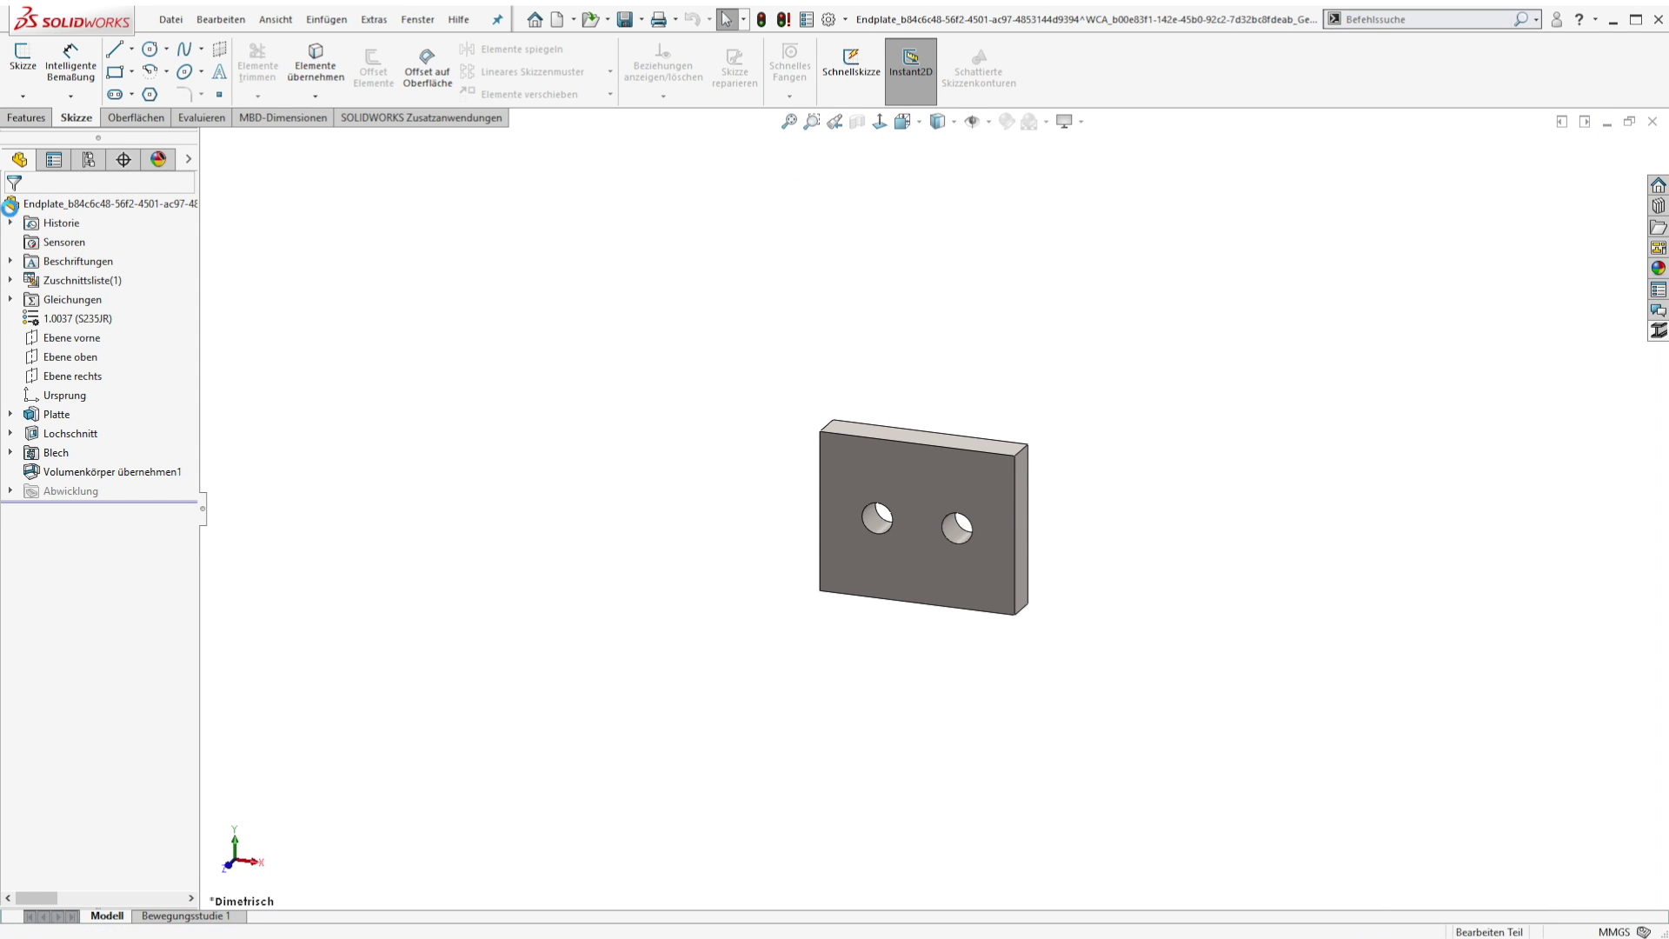
- Review the two DXF files from the export's 20mm folder in eDrawings, and close the viewer and the folder window
double_click(650, 274)
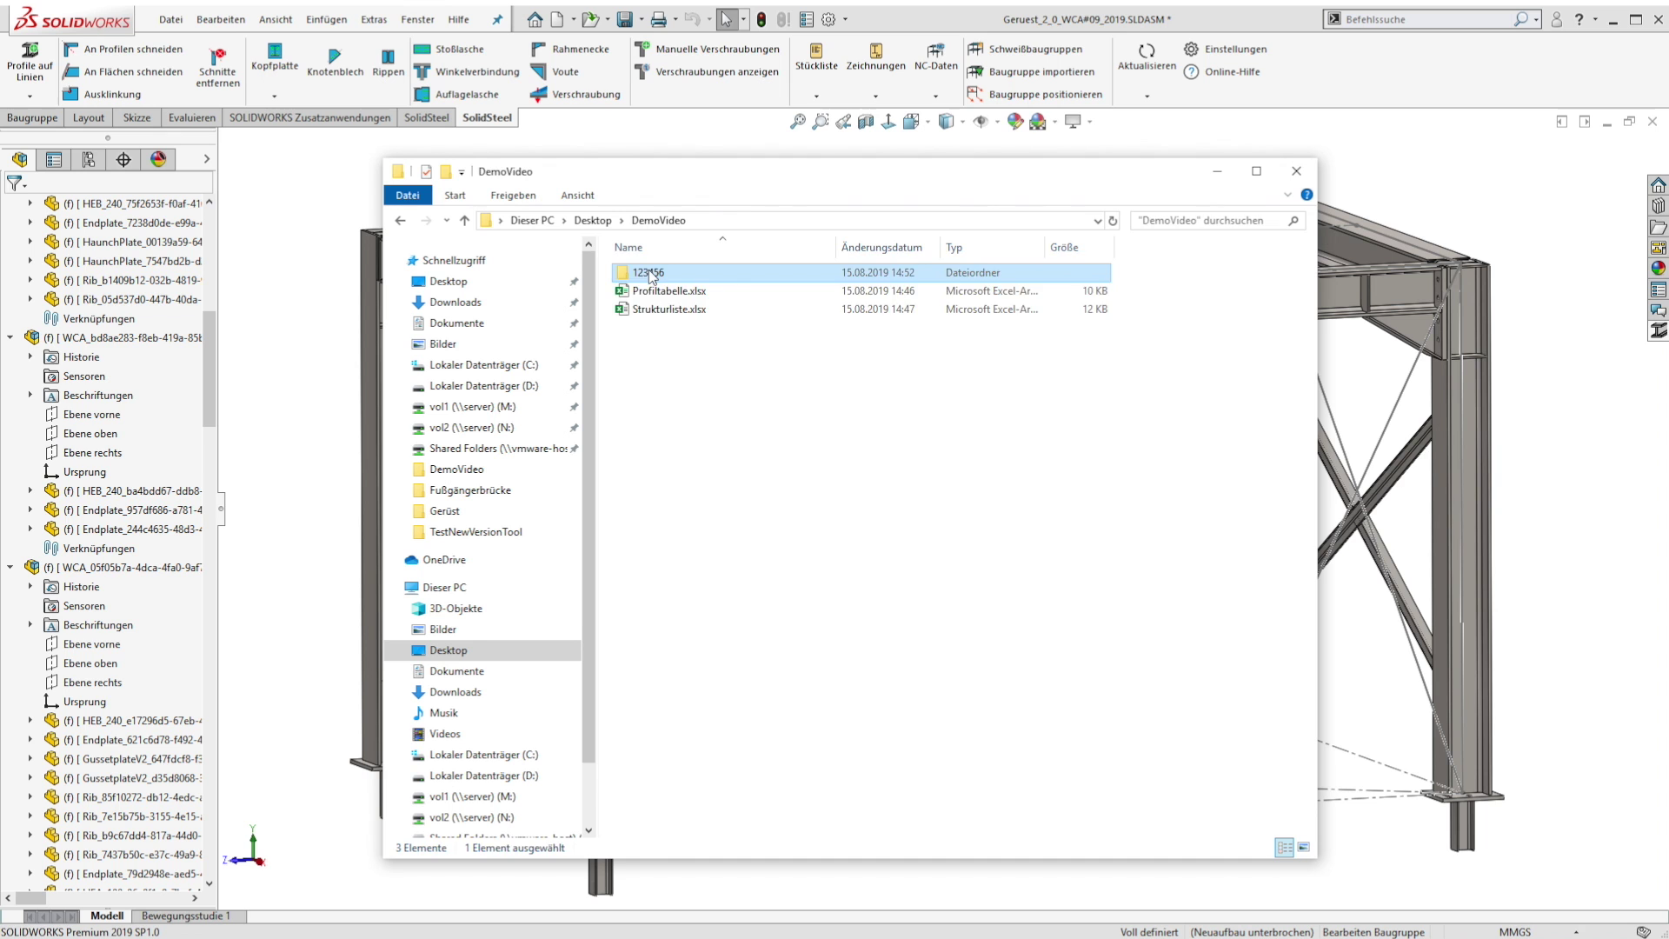
double_click(748, 273)
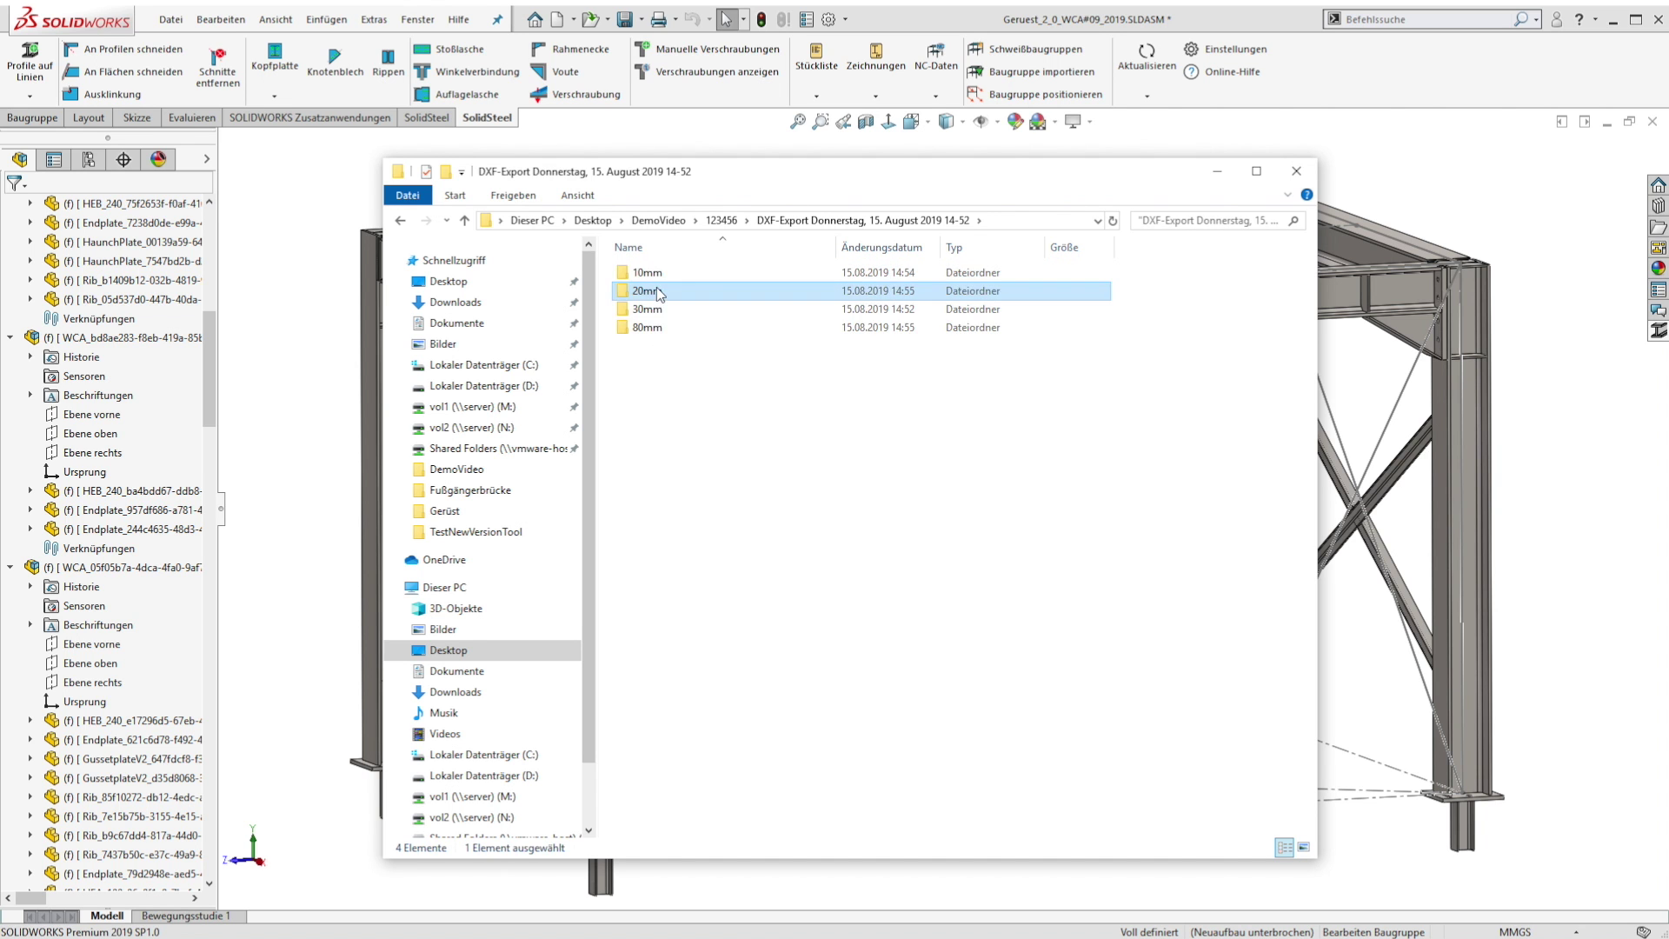
double_click(655, 287)
double_click(653, 275)
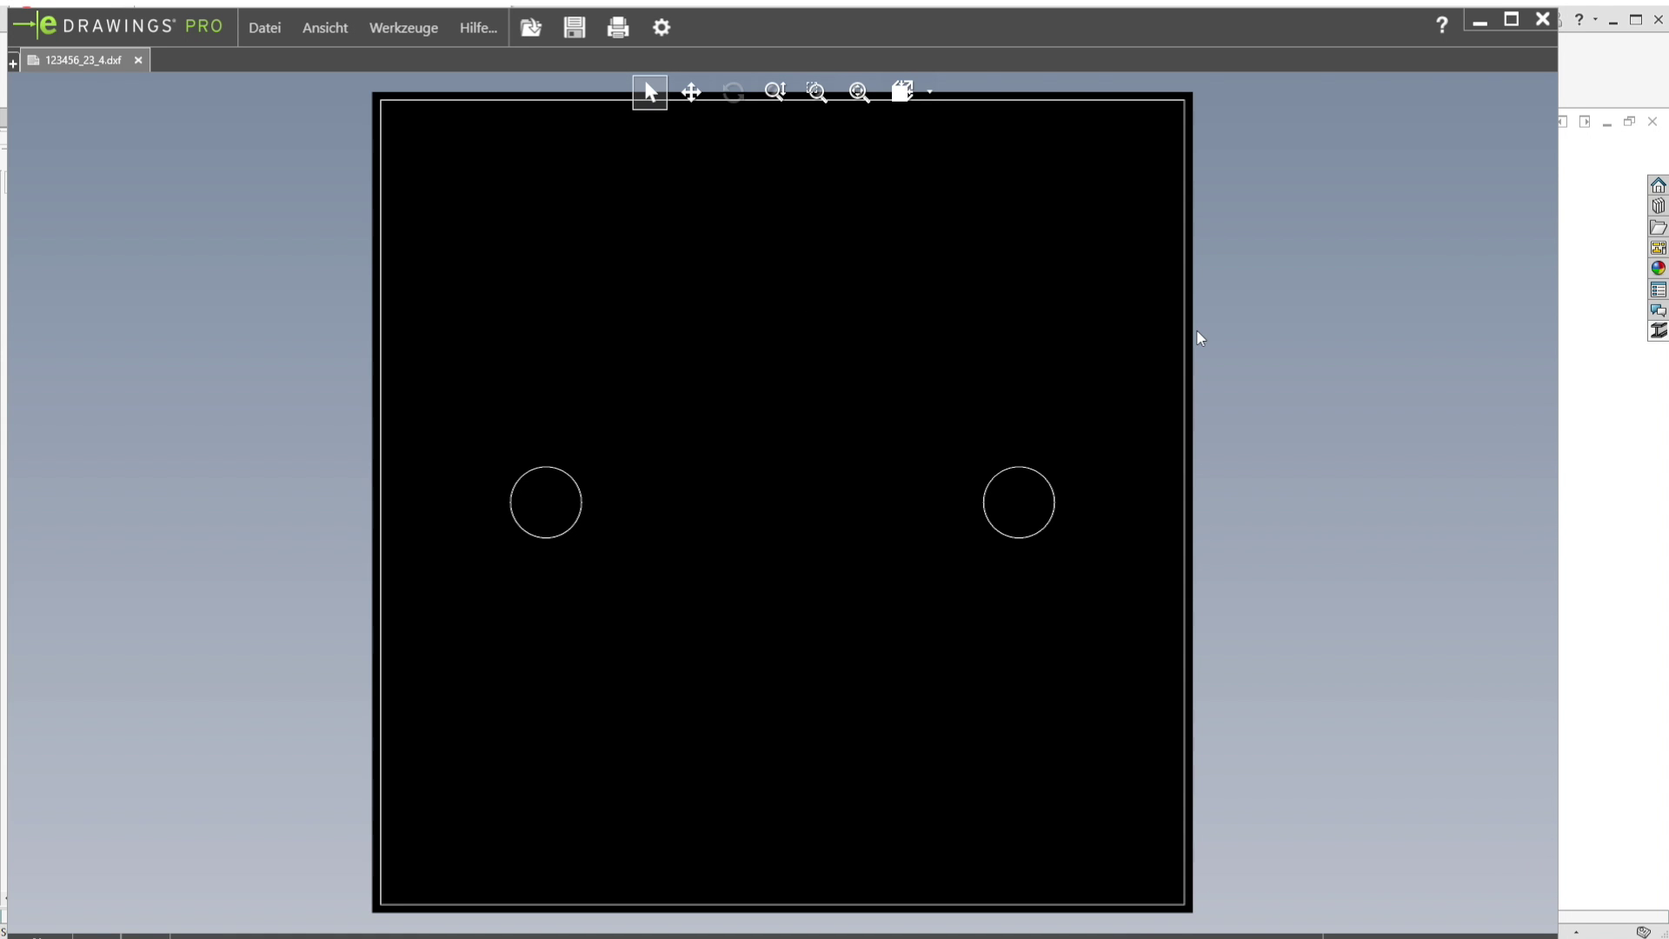
left_click(1541, 24)
left_click(674, 292)
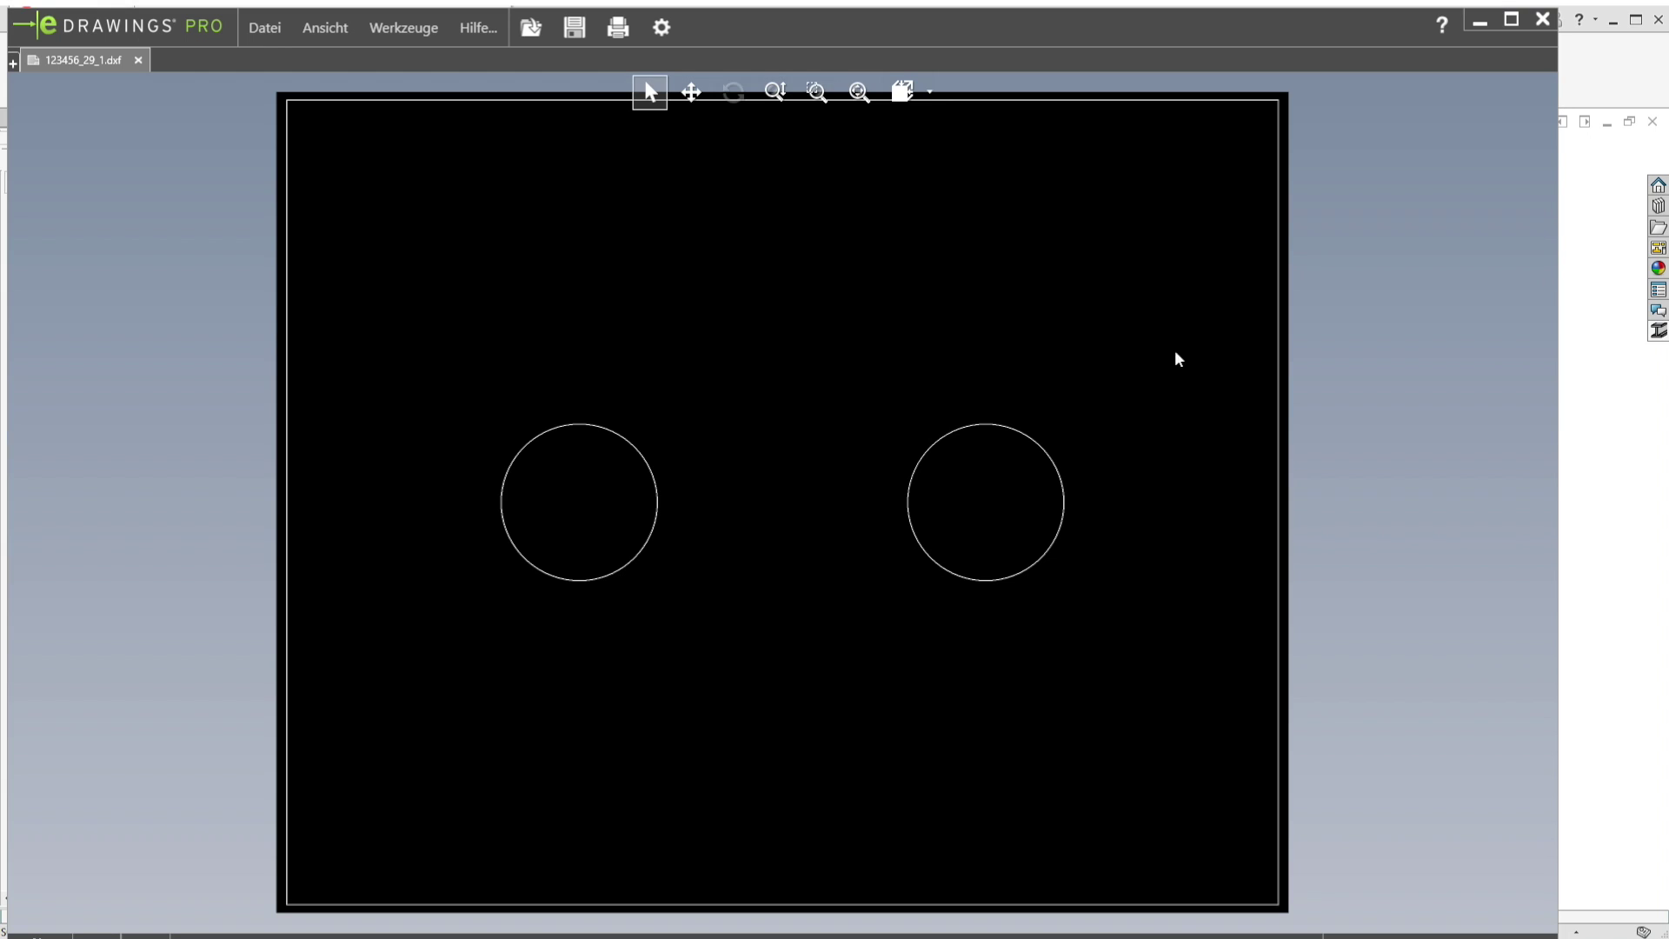
left_click(1544, 24)
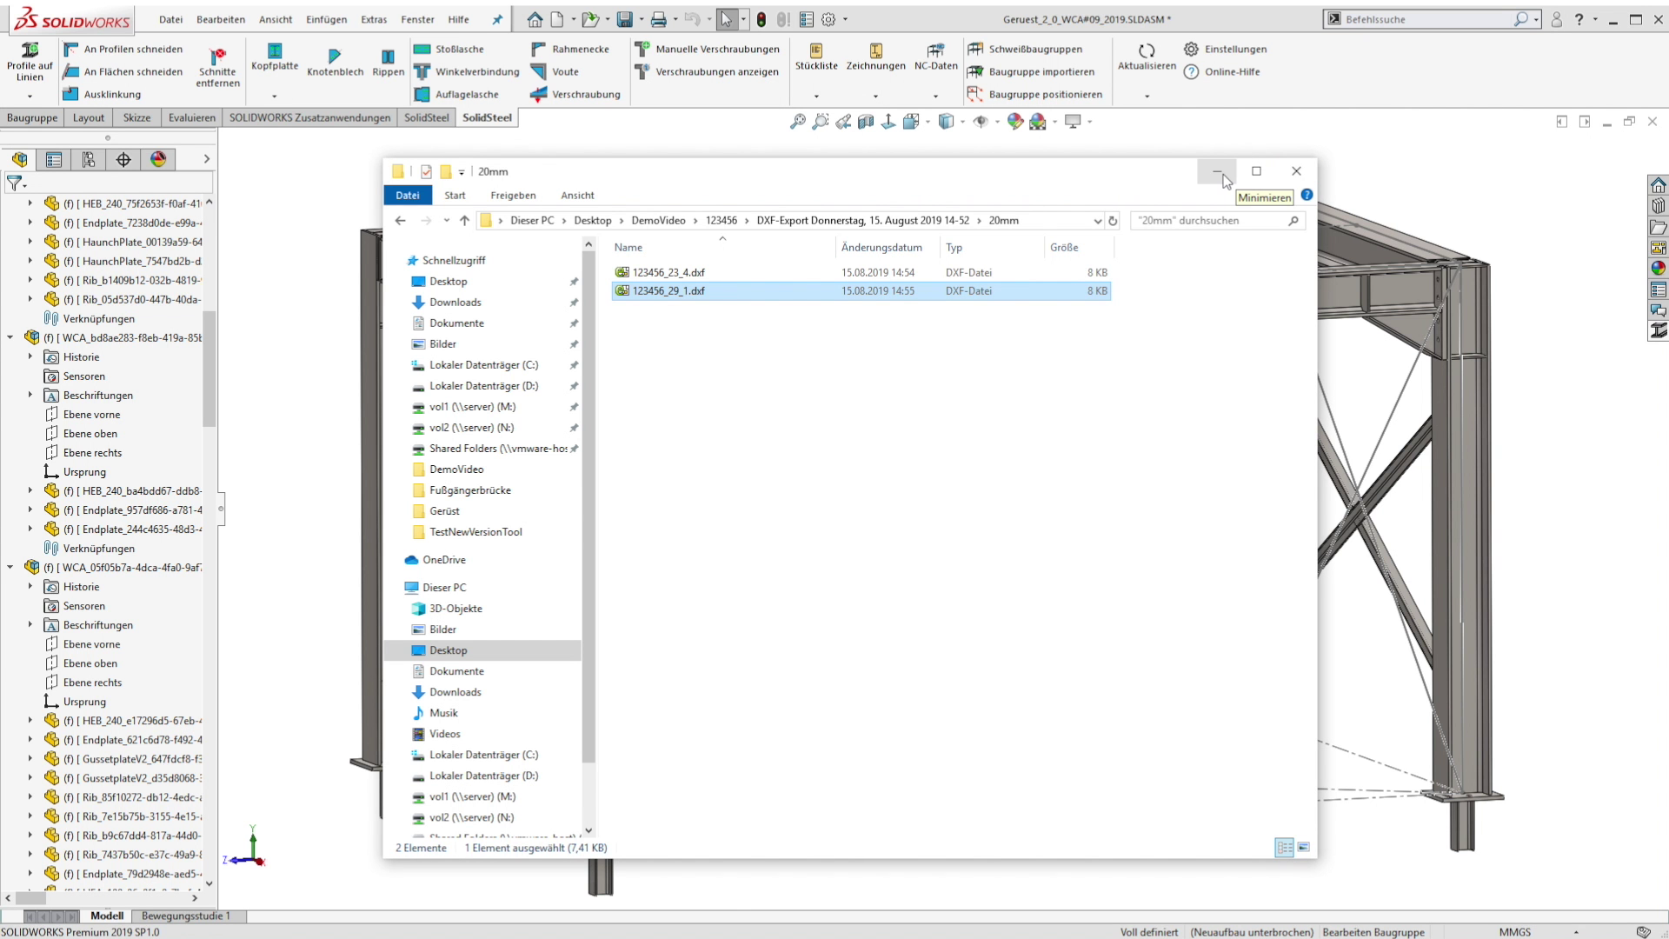
left_click(1297, 174)
- Set up a drawing export for the whole assembly with the Profile A3 DE and Bleche A3 DE templates and the order number
left_click(886, 102)
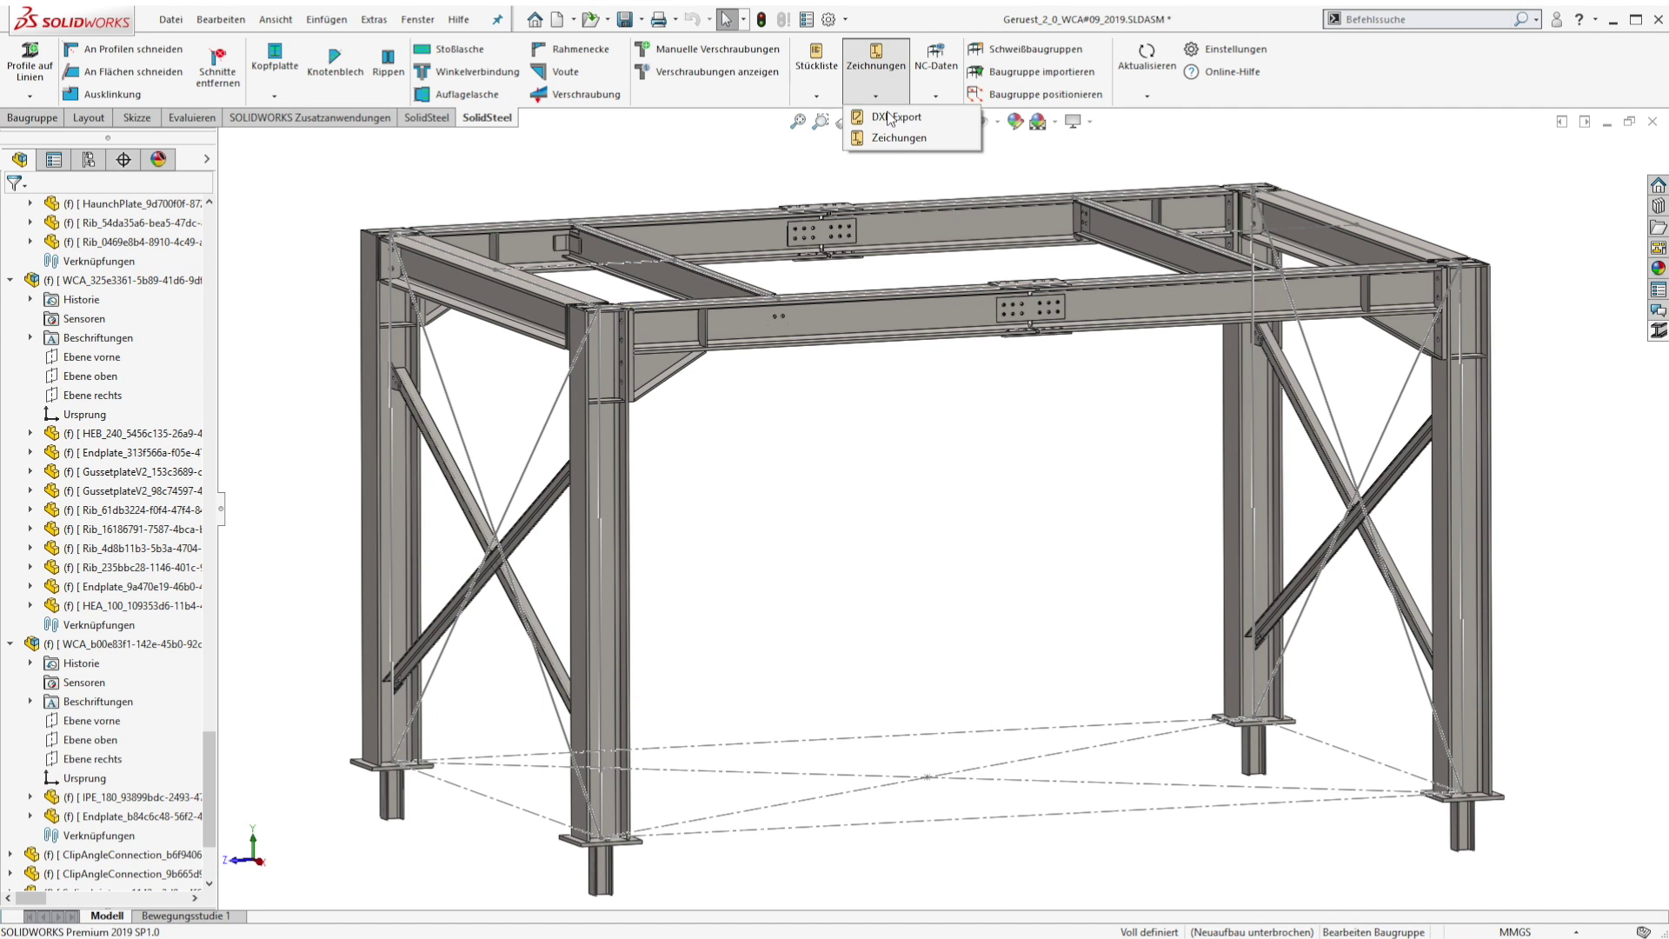
left_click(900, 139)
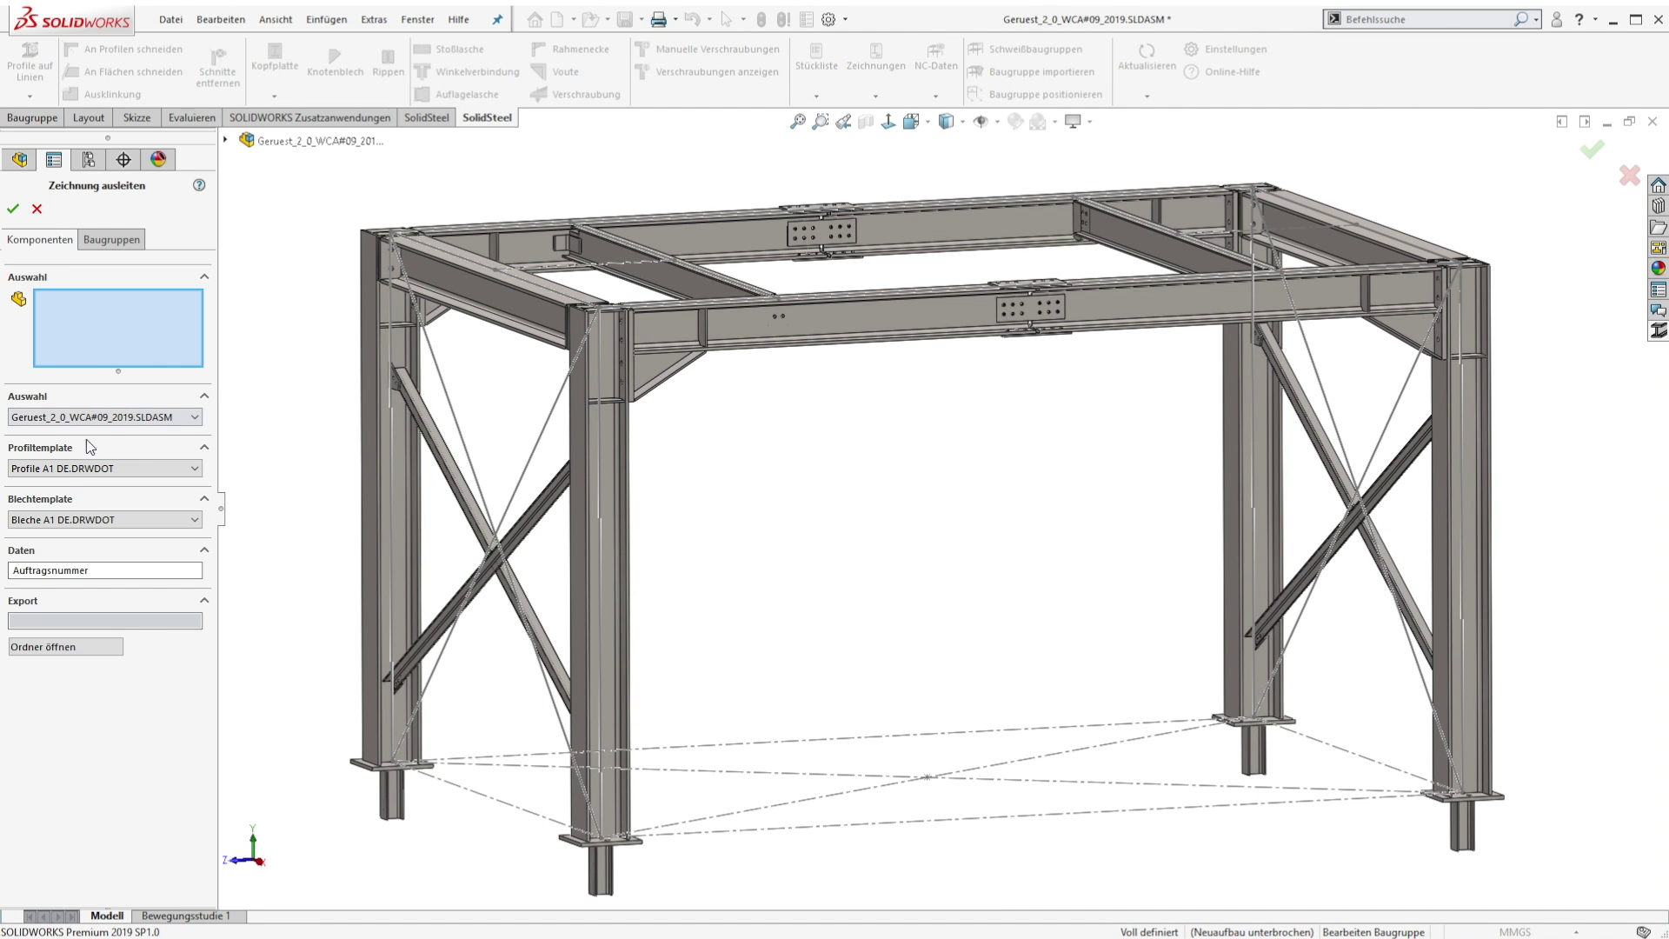
left_click(112, 241)
left_click(73, 350)
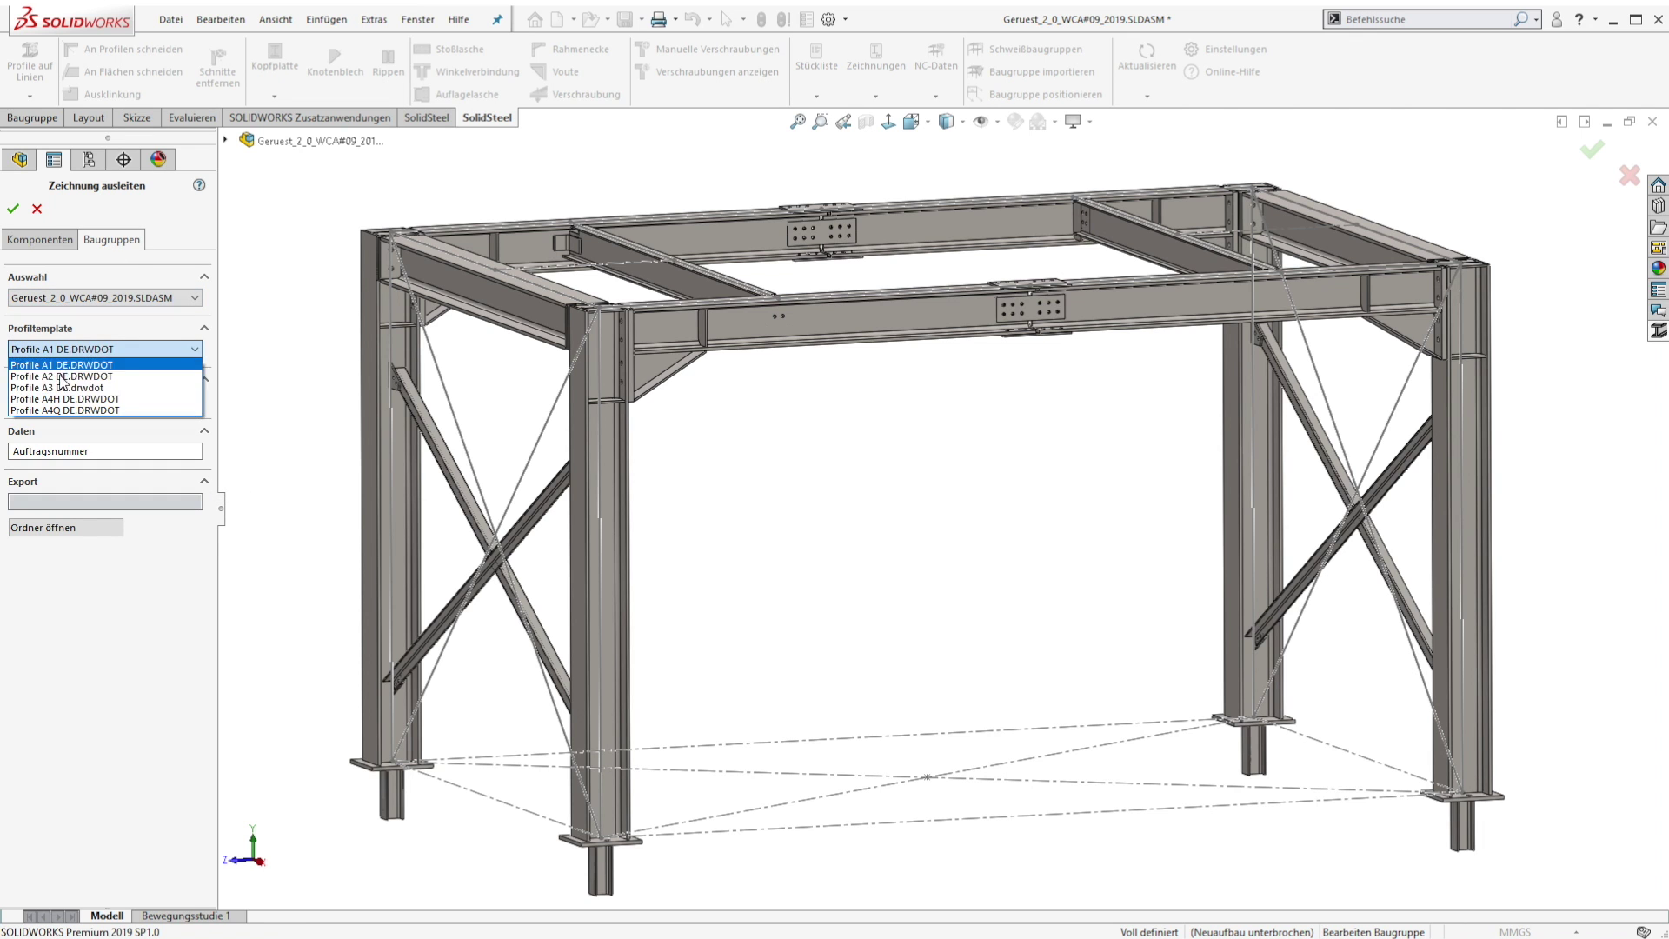
left_click(57, 388)
left_click(73, 402)
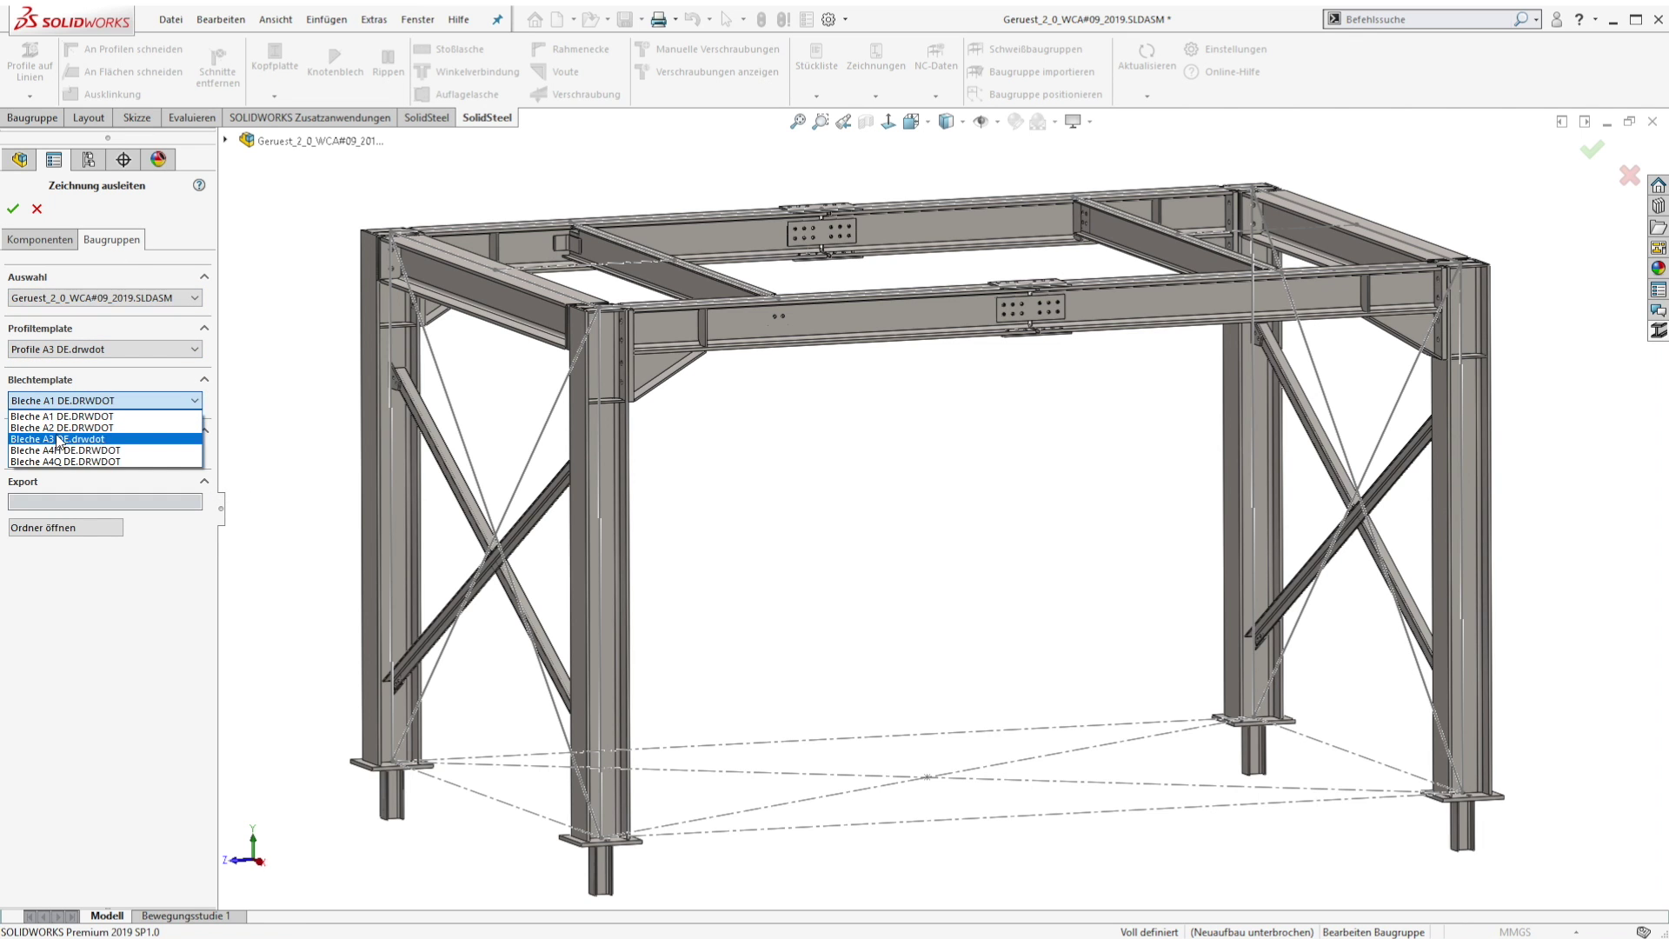
left_click(56, 439)
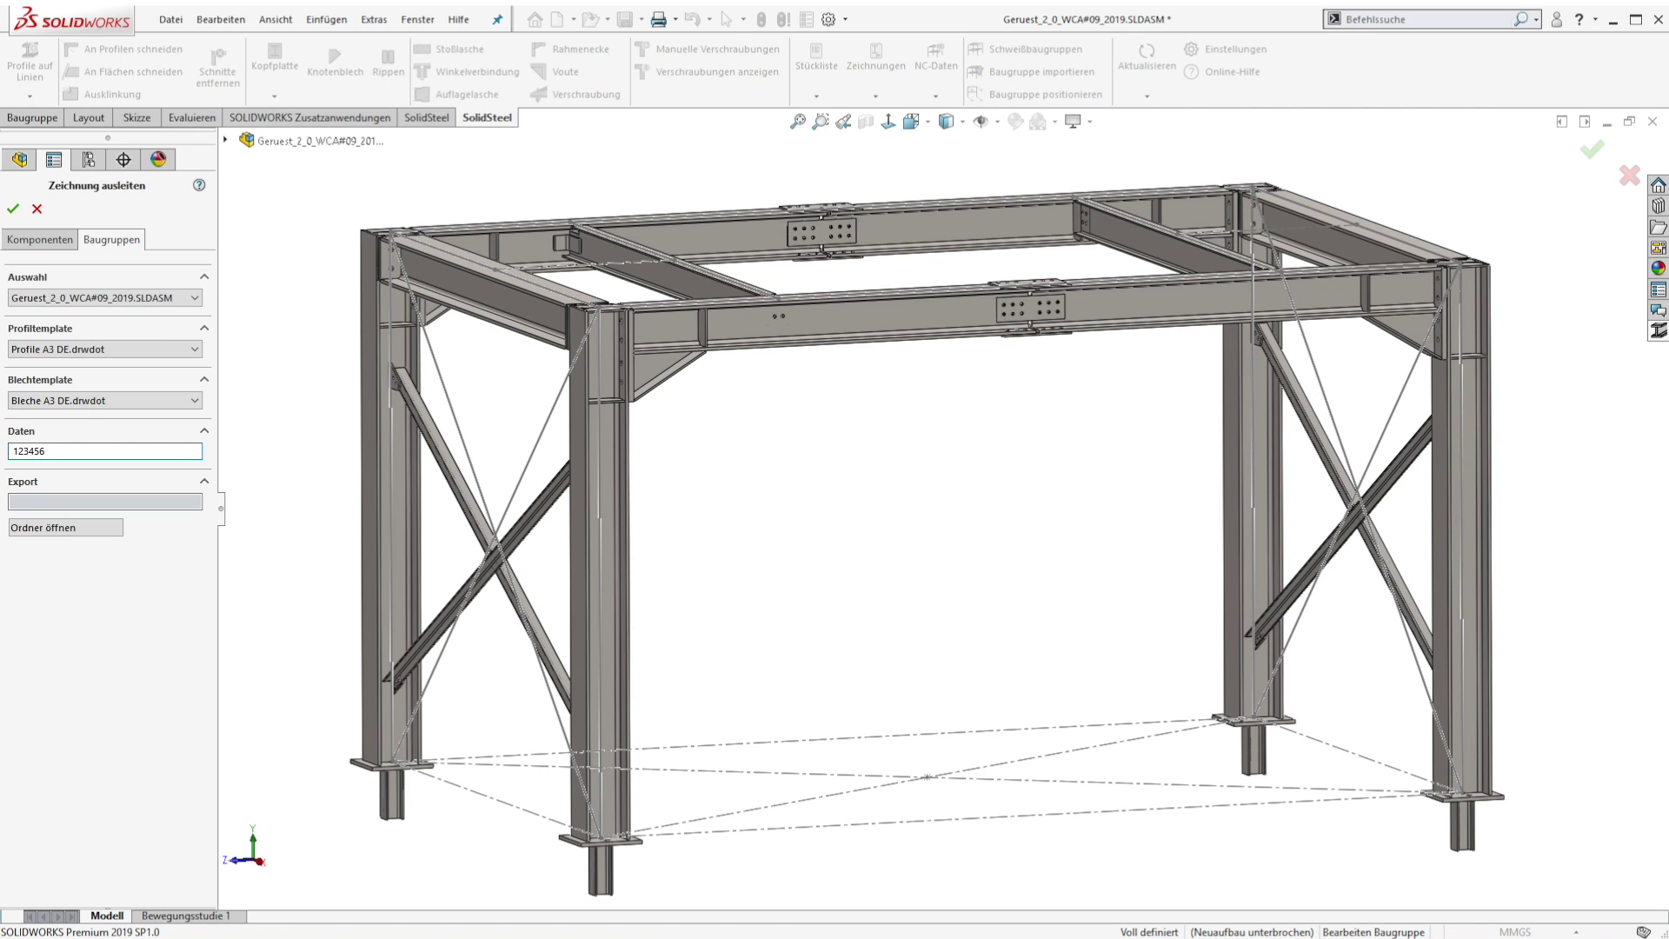
- Choose DemoVideo as the destination folder and generate the assembly's drawings
left_click(38, 528)
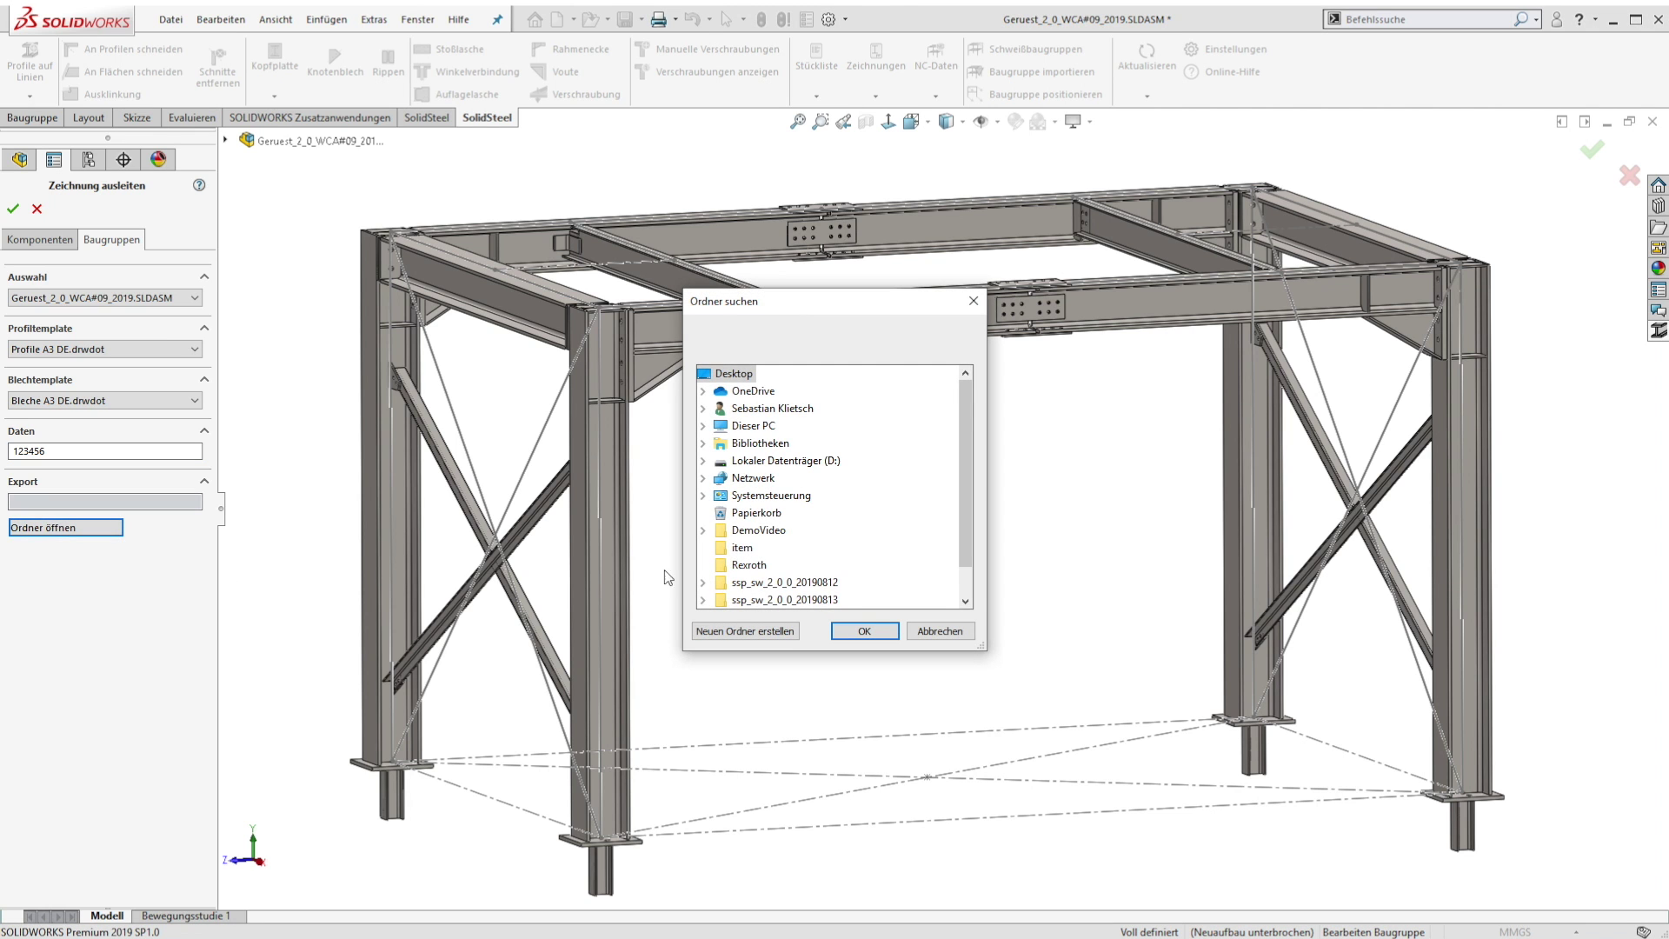
left_click(758, 529)
left_click(859, 630)
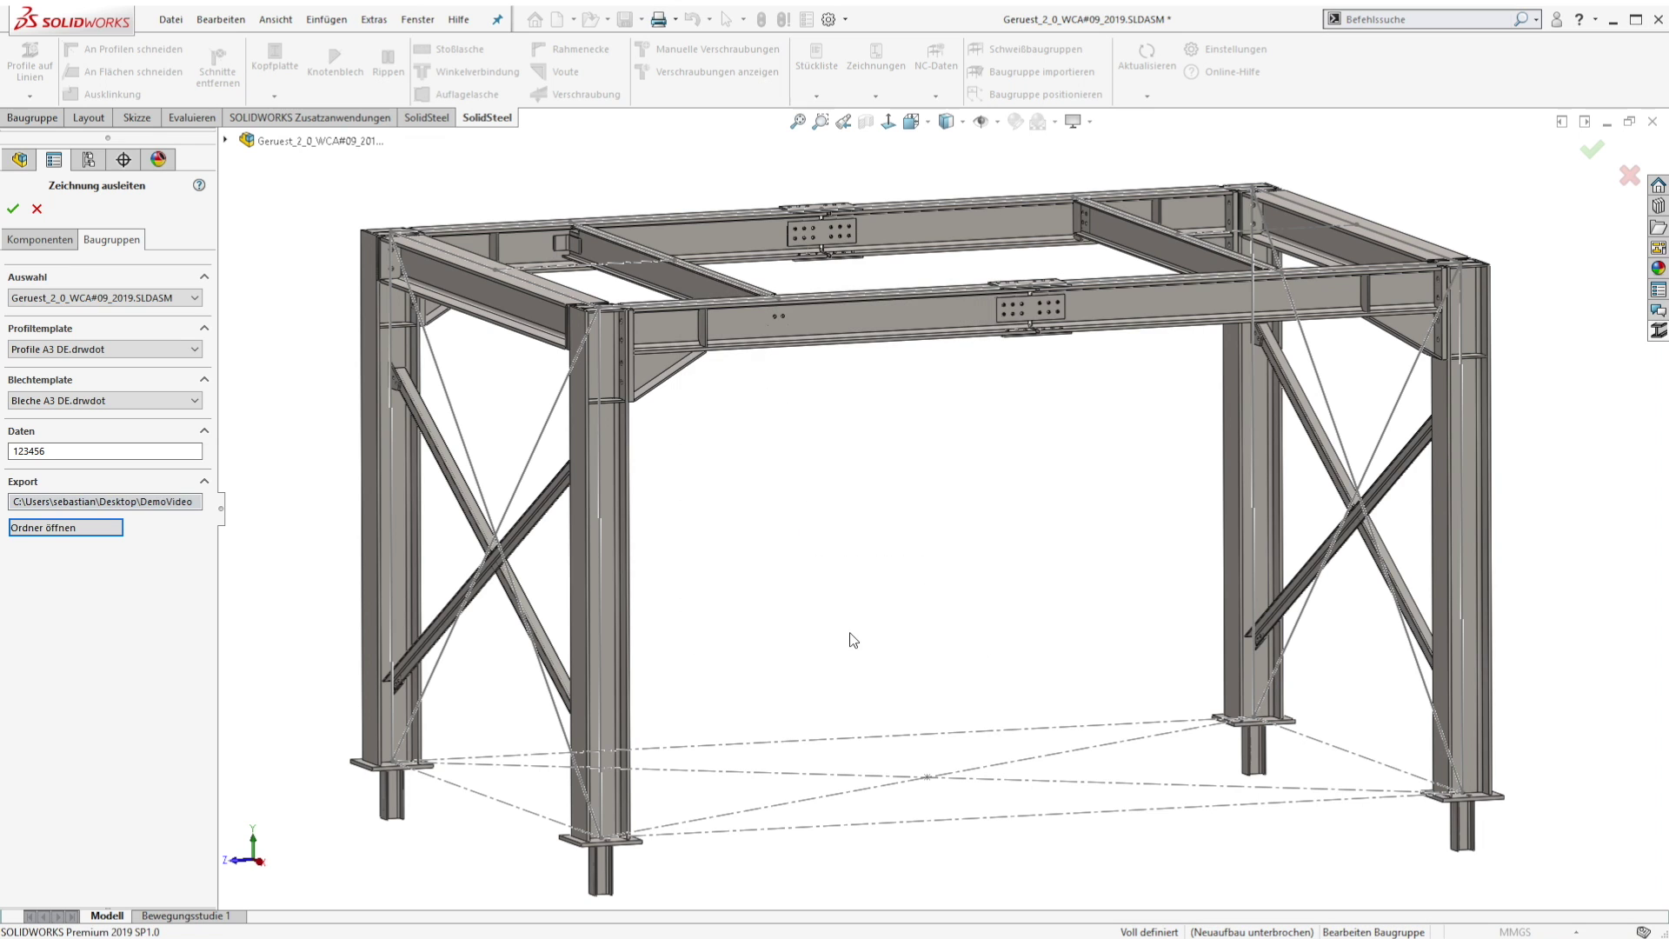
left_click(13, 209)
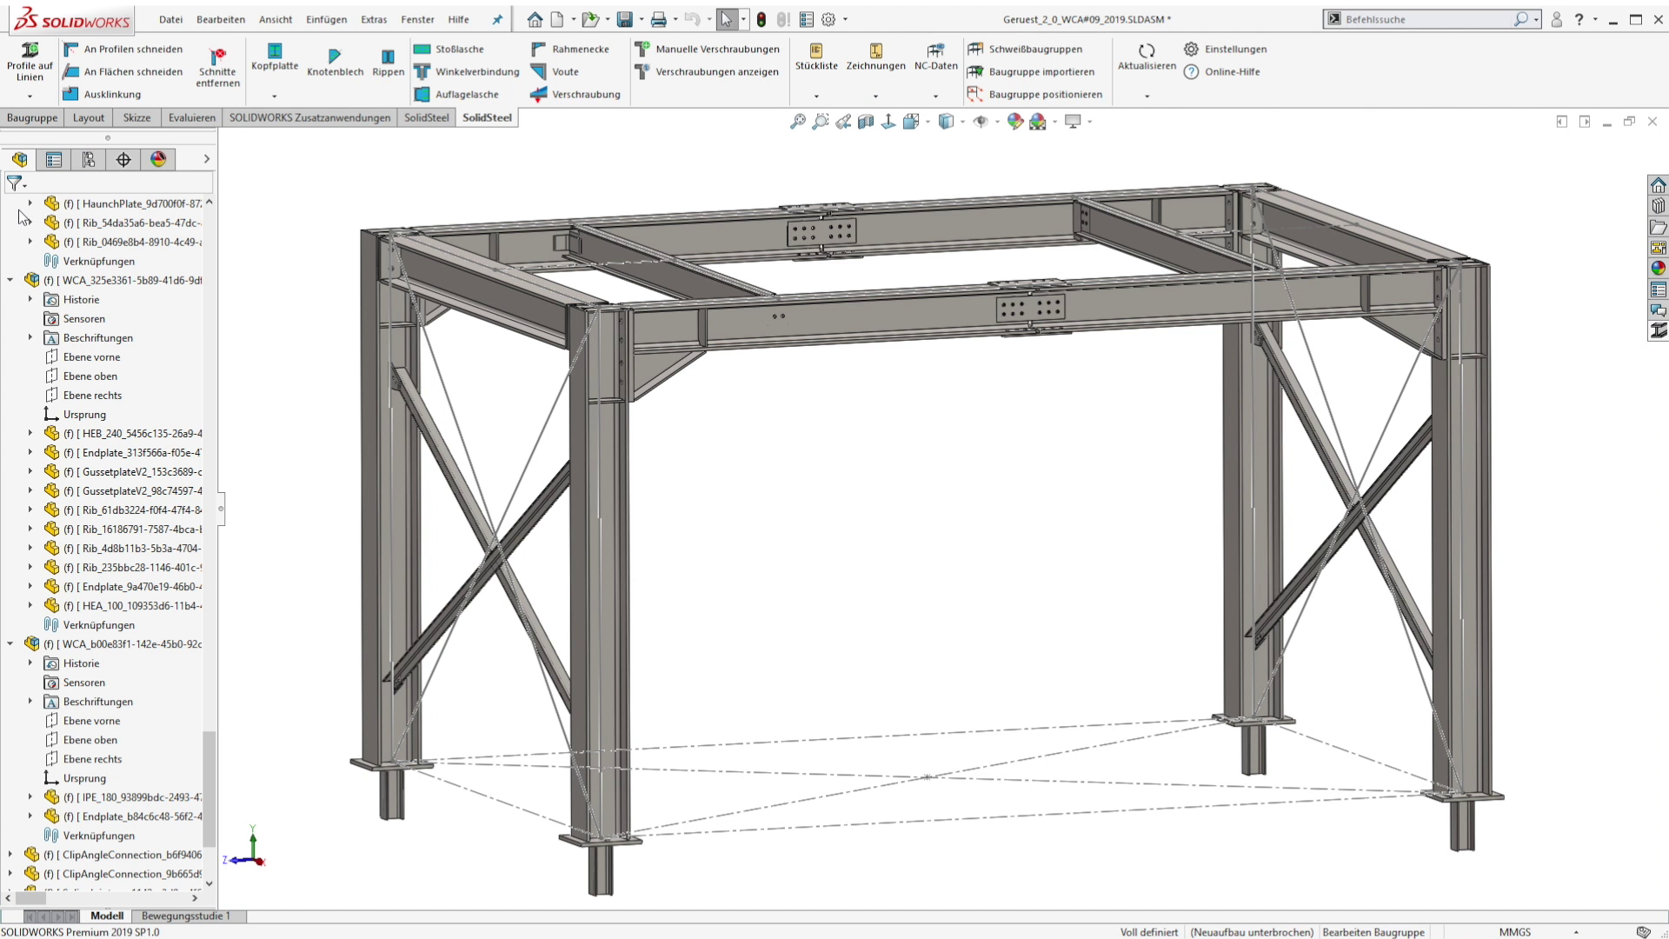
- Open the generated drawing 16.slddrw from the order folder's Profile subfolder, review its views and dimensions, and close it
left_click(170, 20)
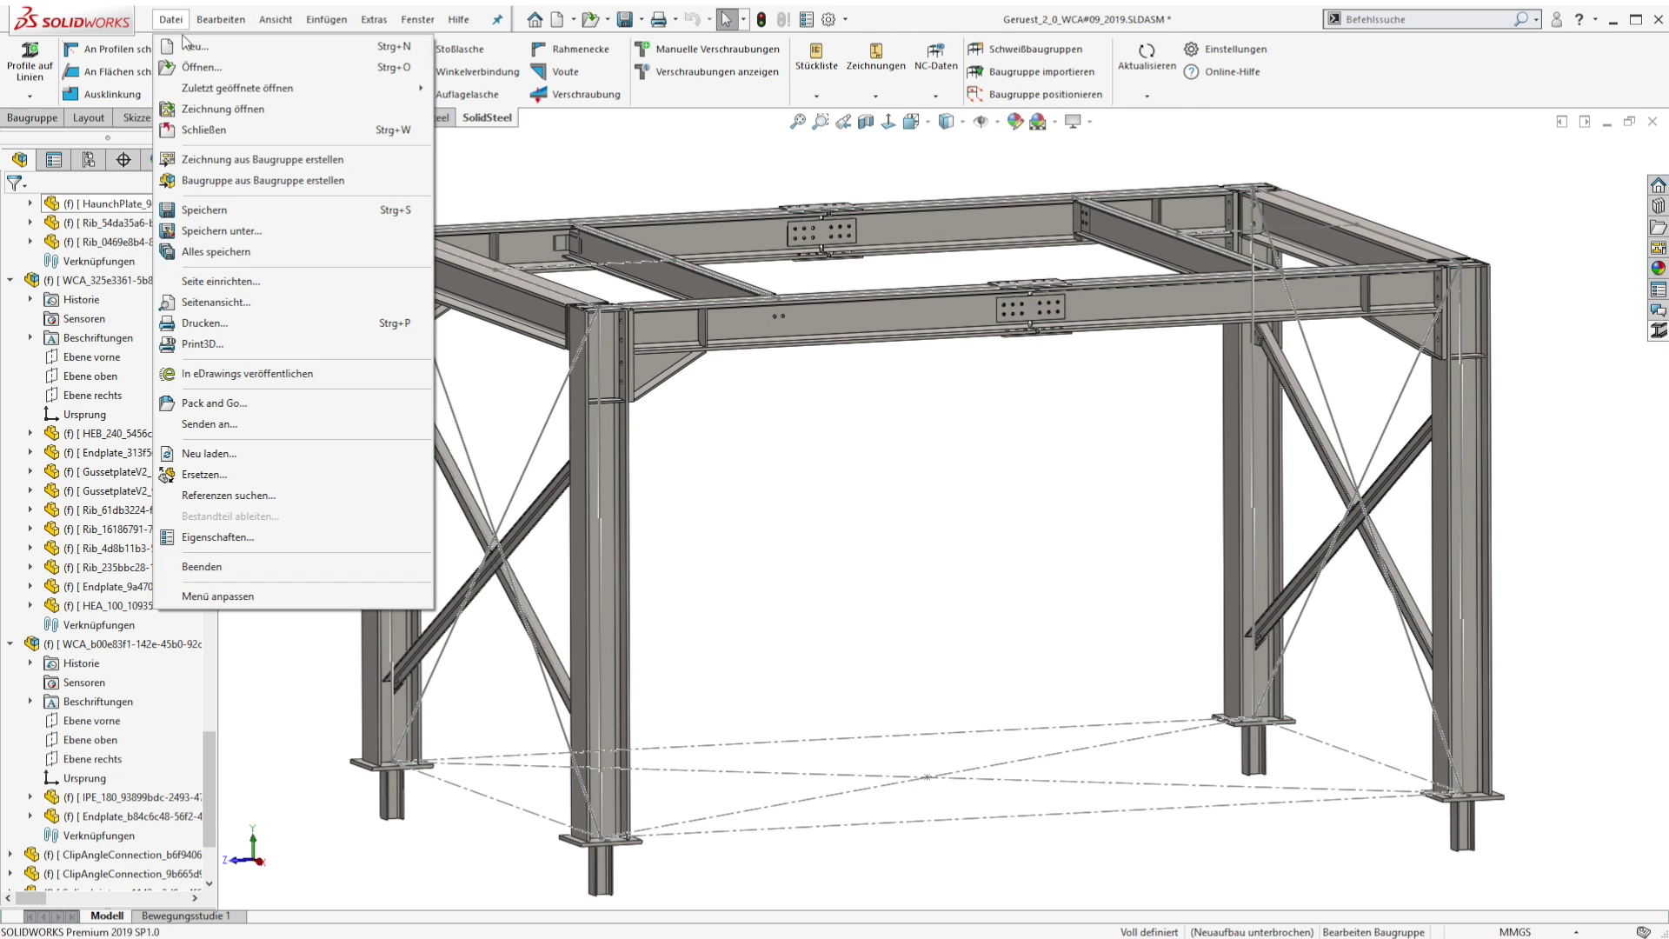
left_click(188, 68)
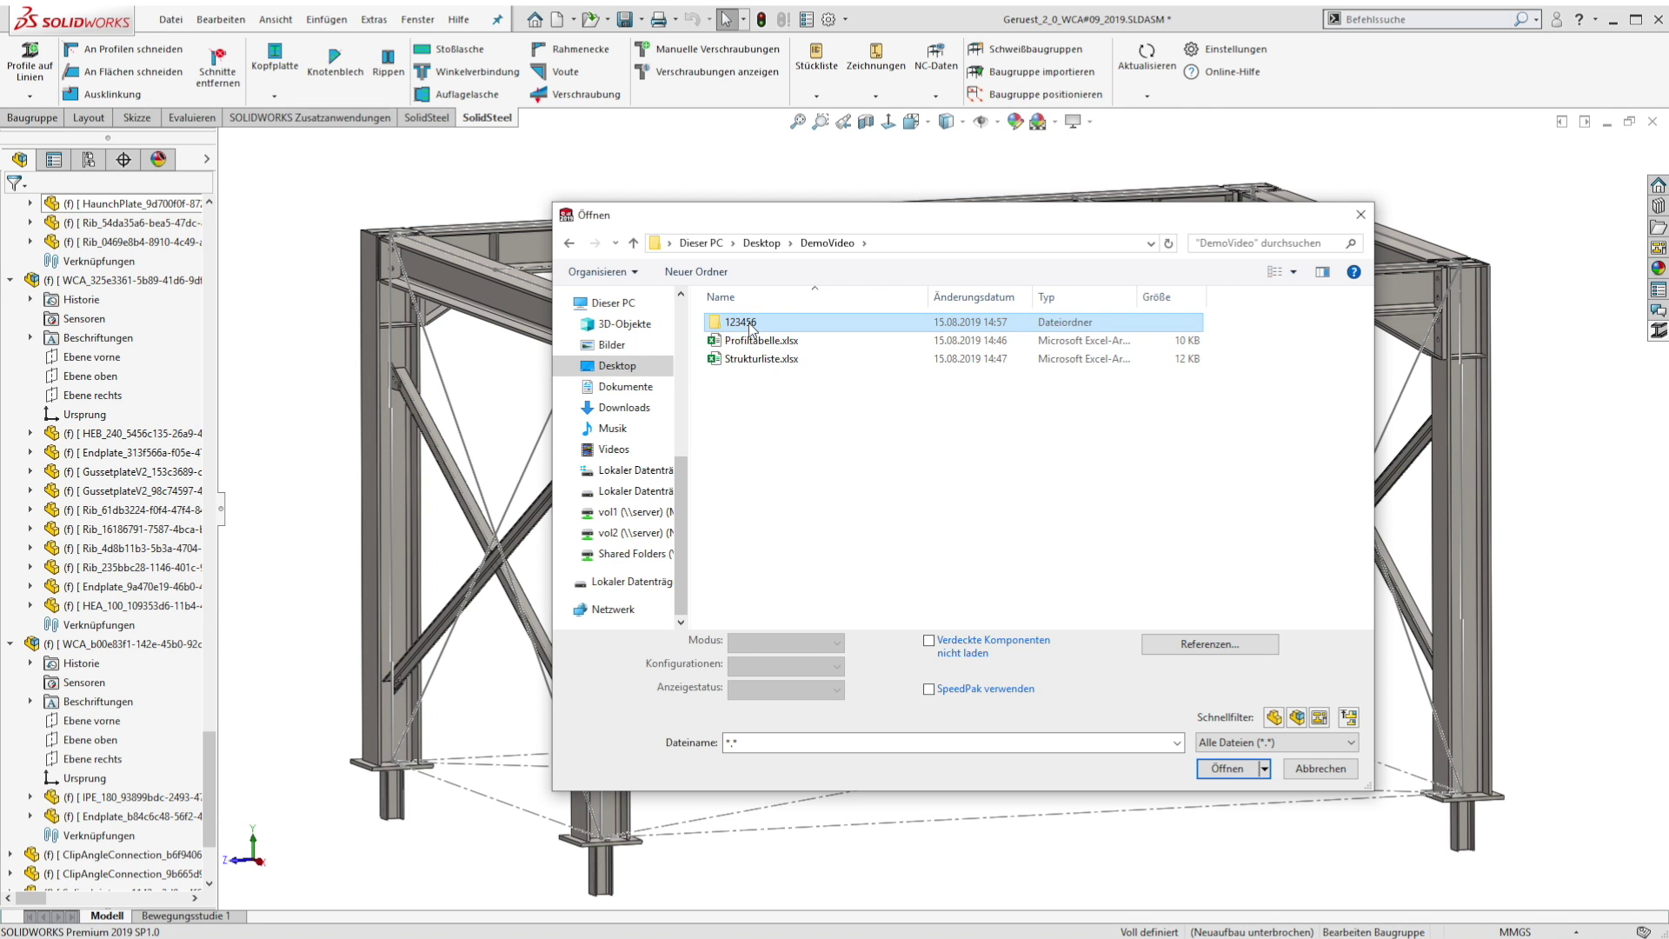
double_click(748, 324)
double_click(741, 358)
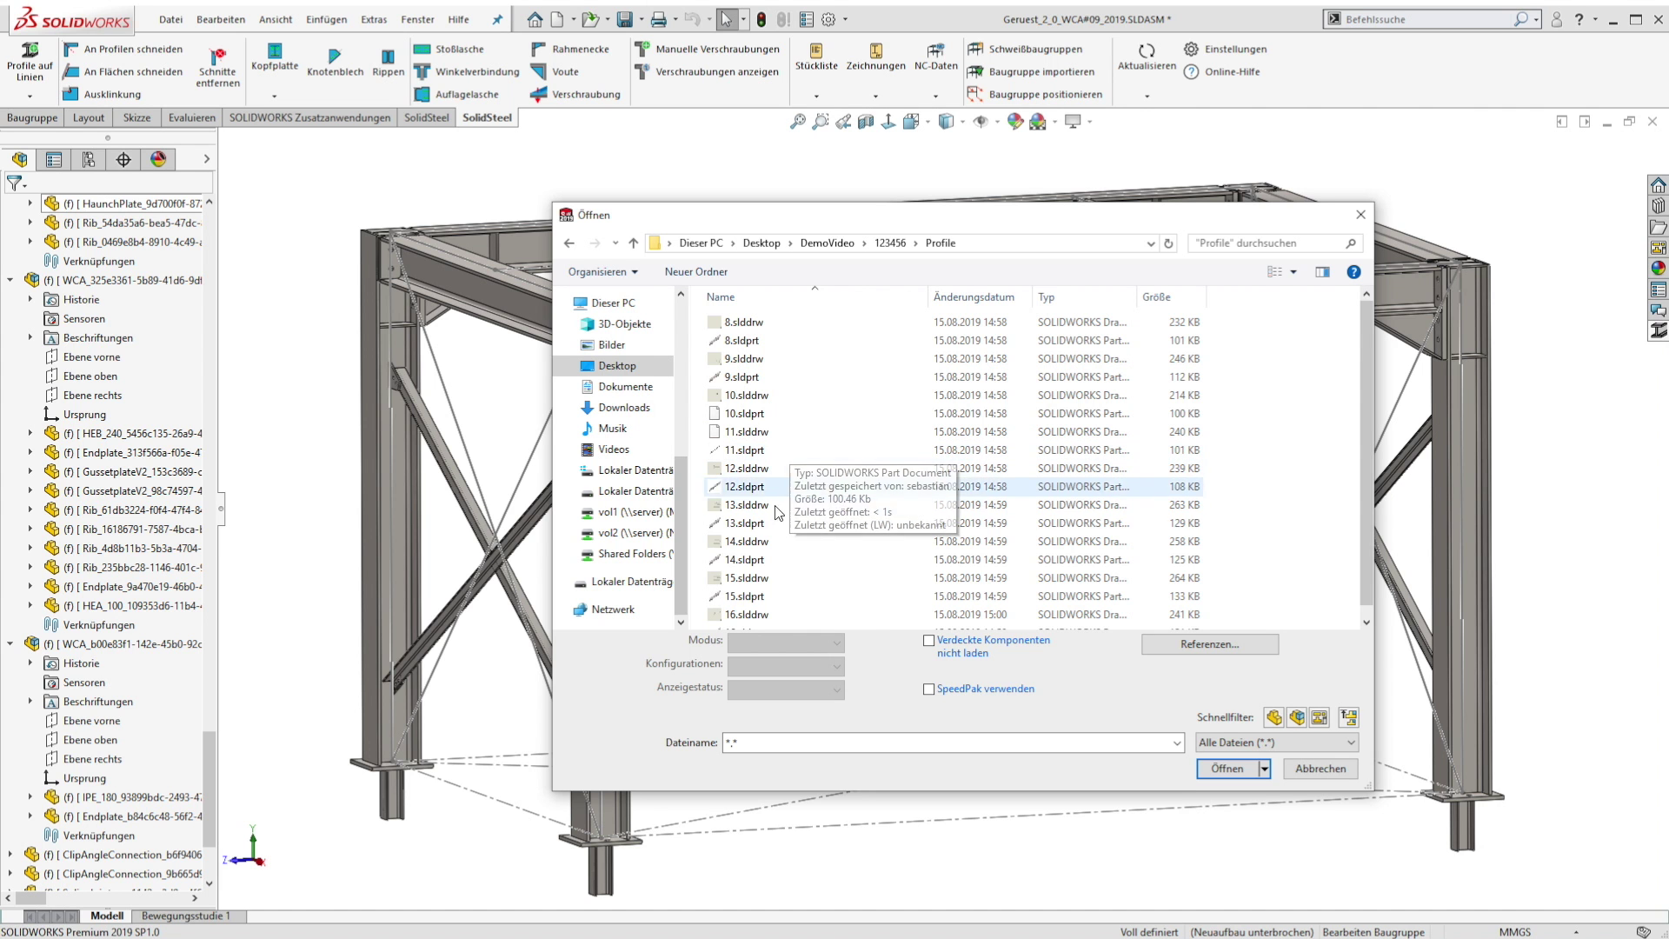
left_click(782, 614)
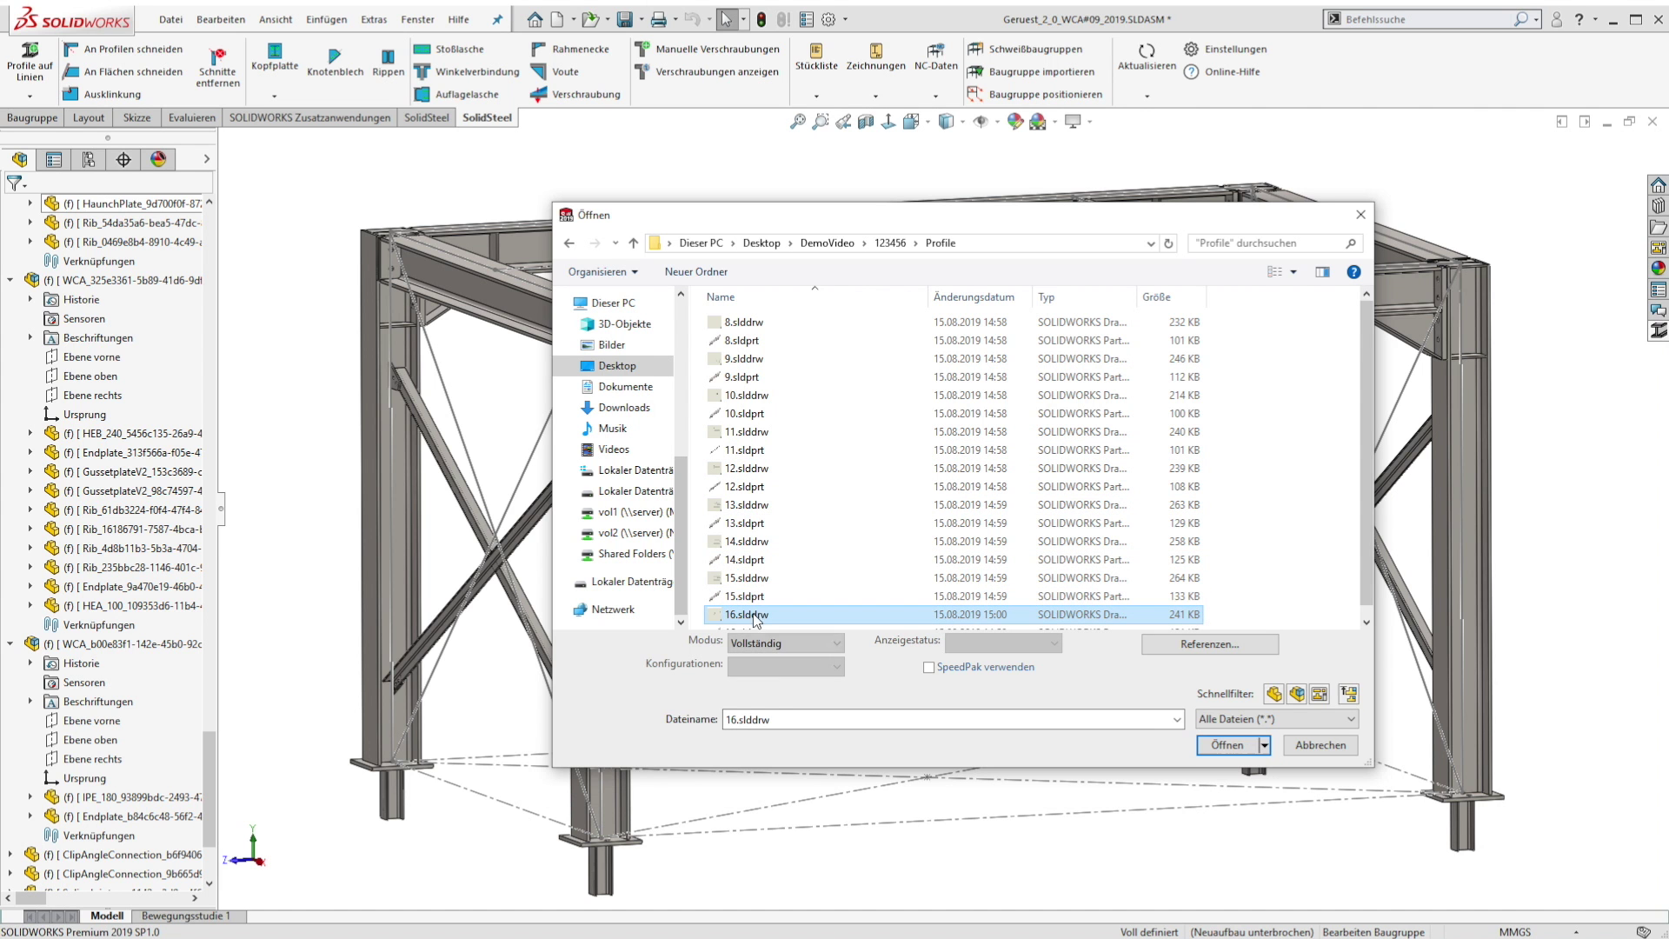
left_click(1227, 747)
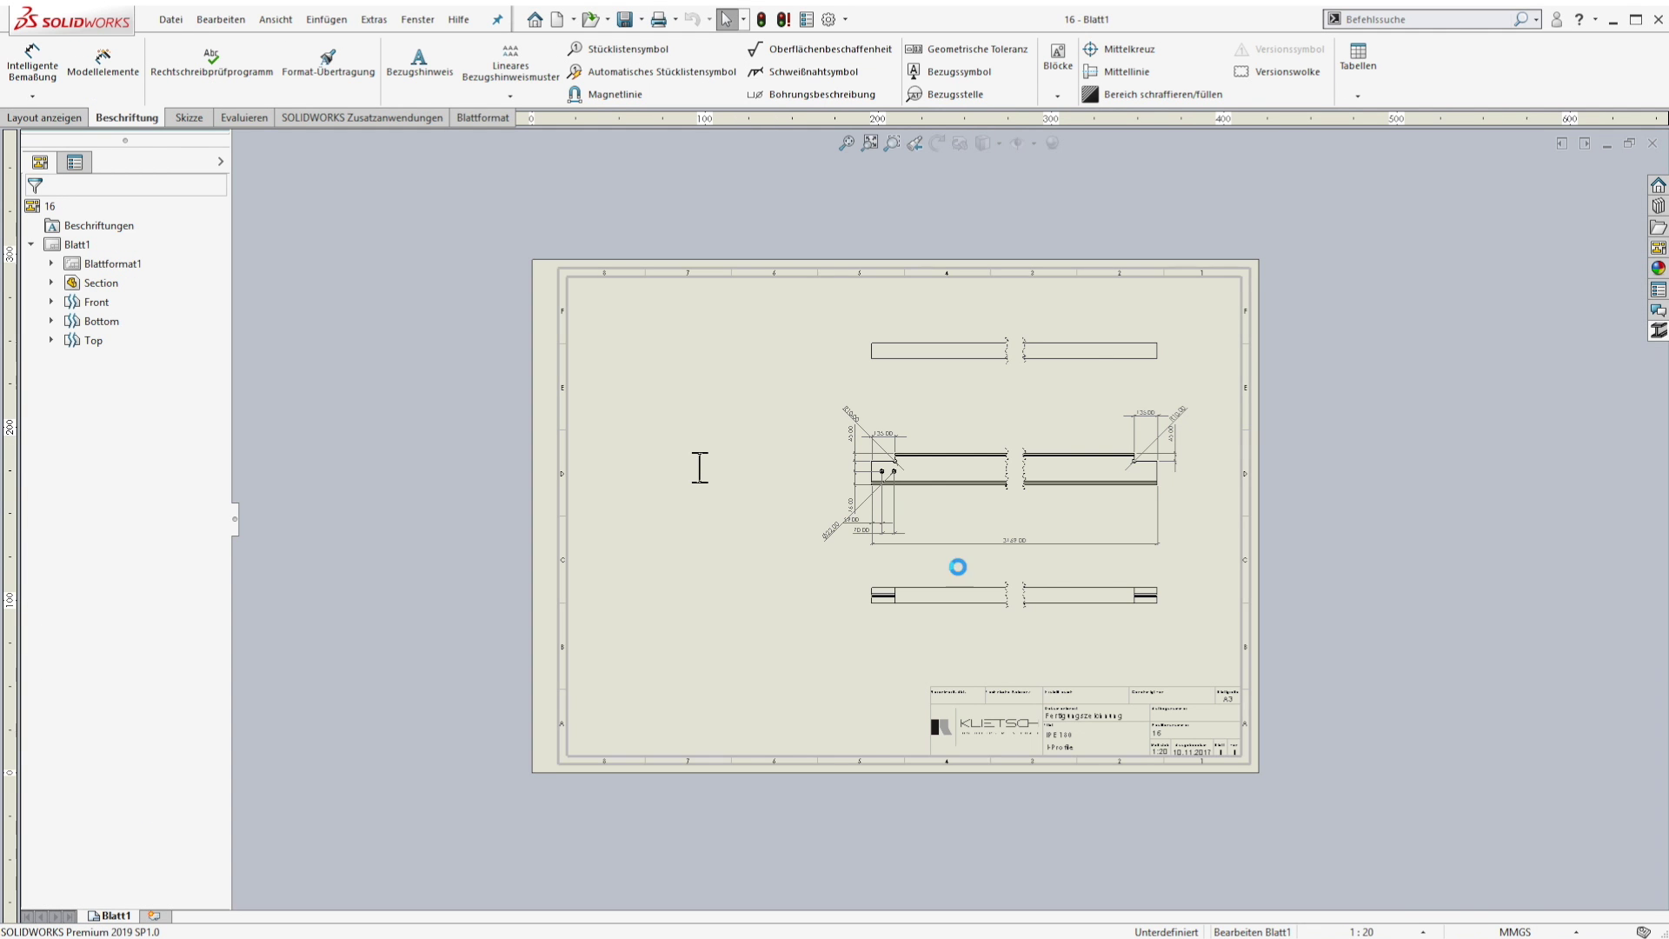
key("f")
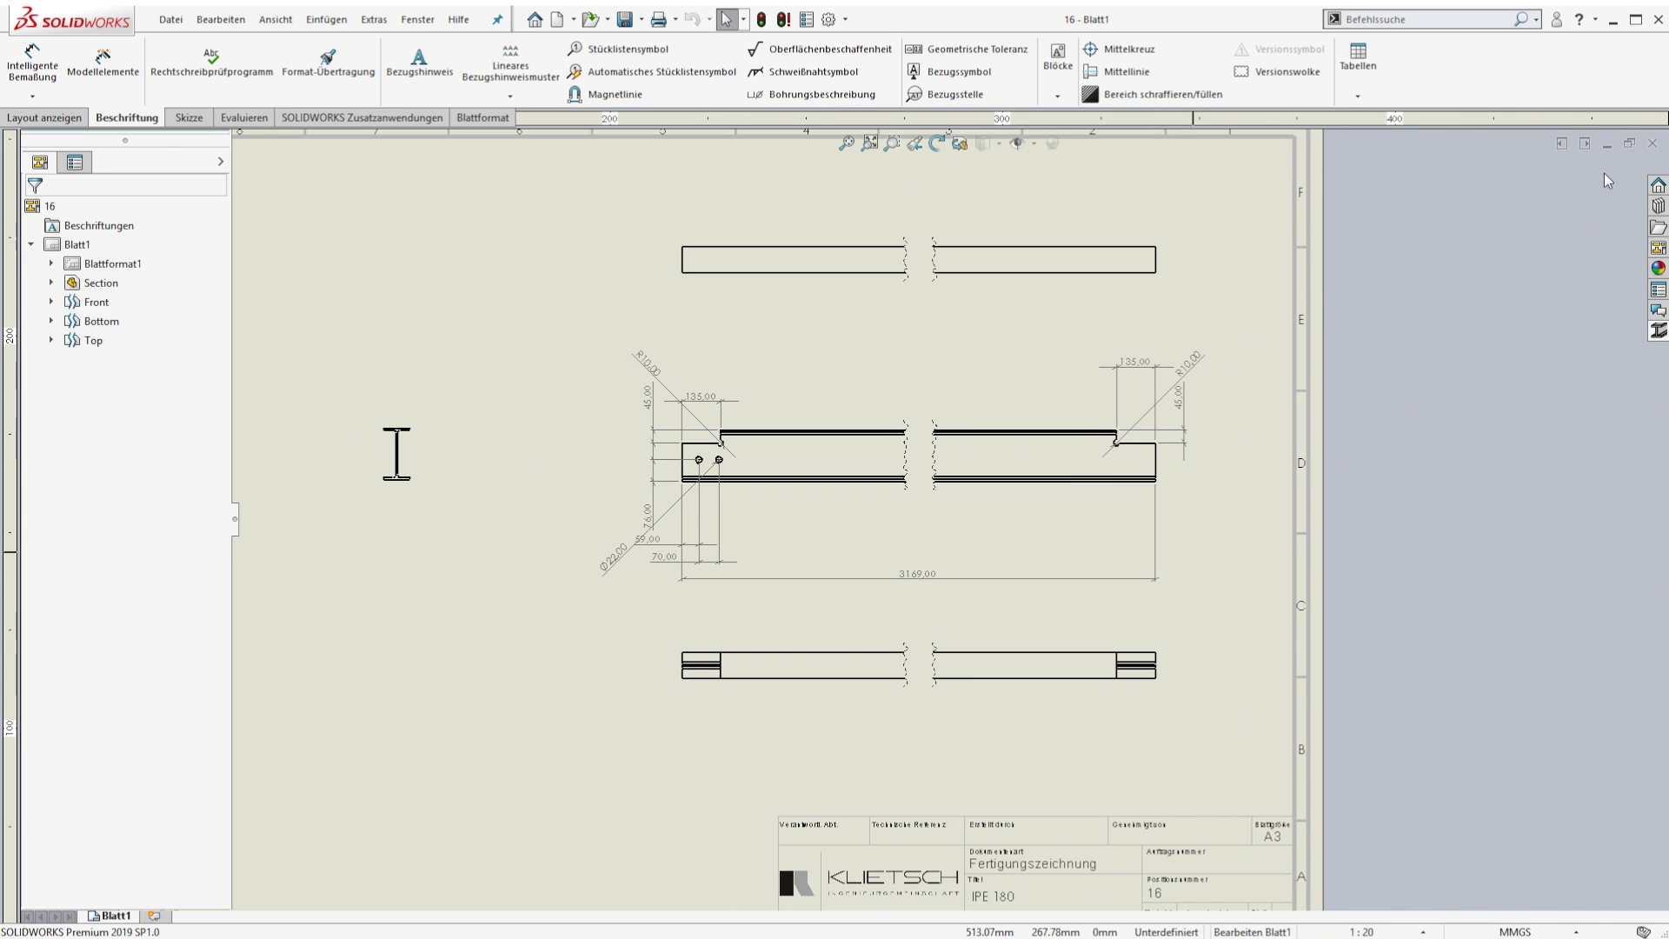
left_click(1651, 146)
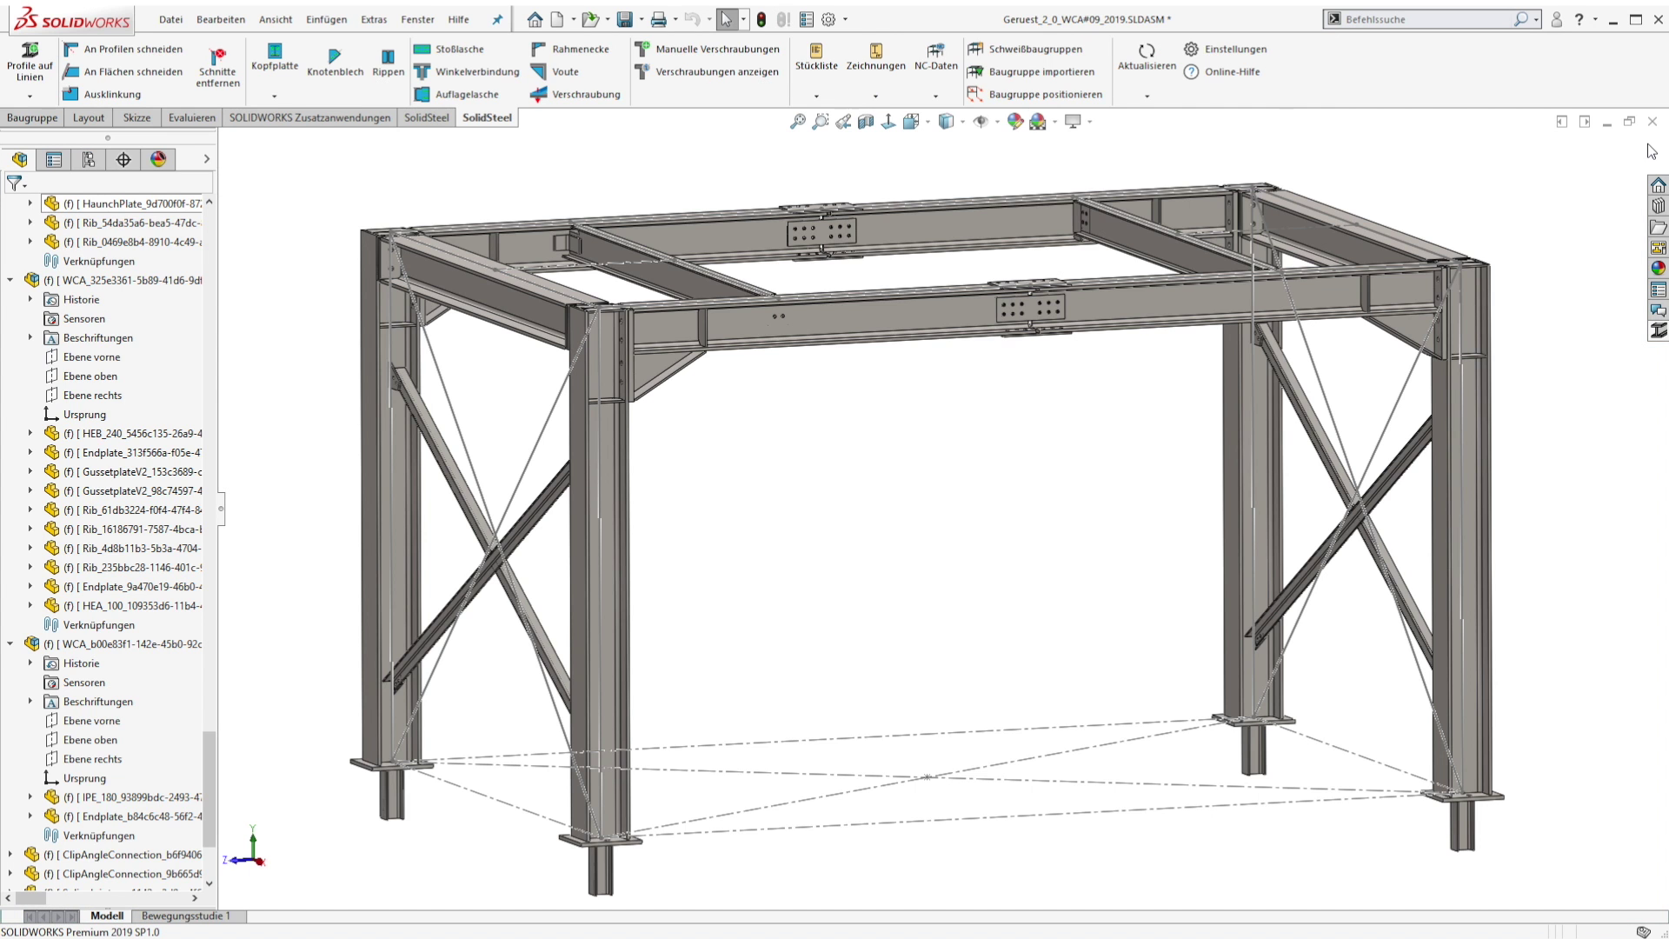
- Run an NC data export of the current assembly with the order number filled in and the DemoVideo folder as destination
left_click(935, 96)
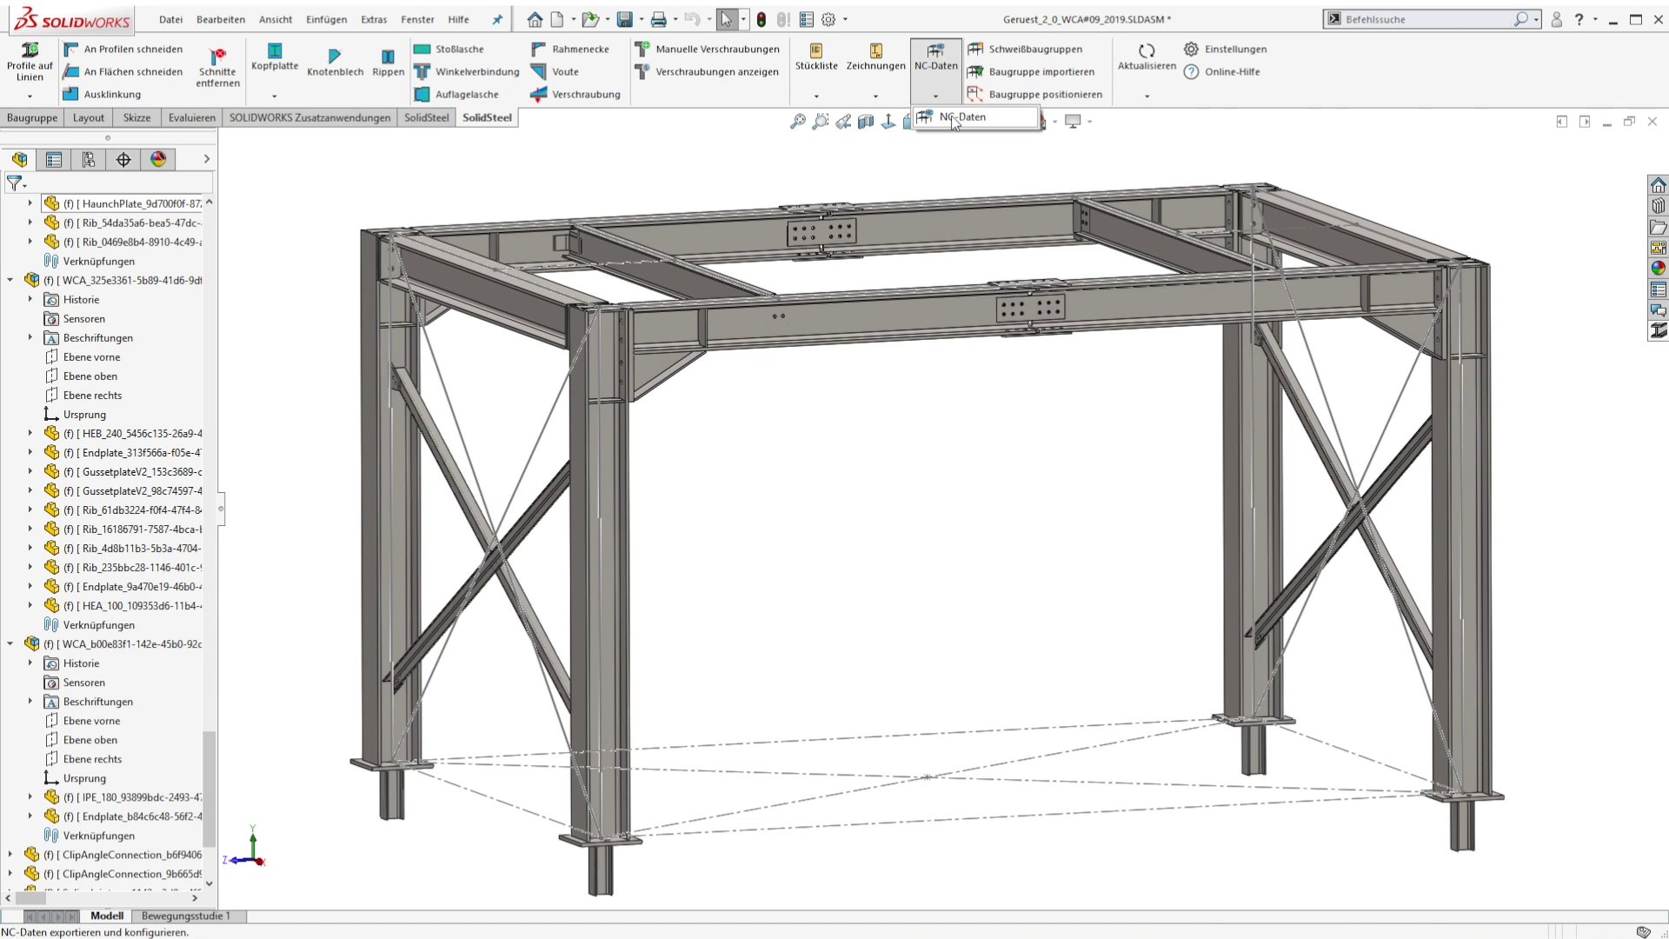
left_click(959, 117)
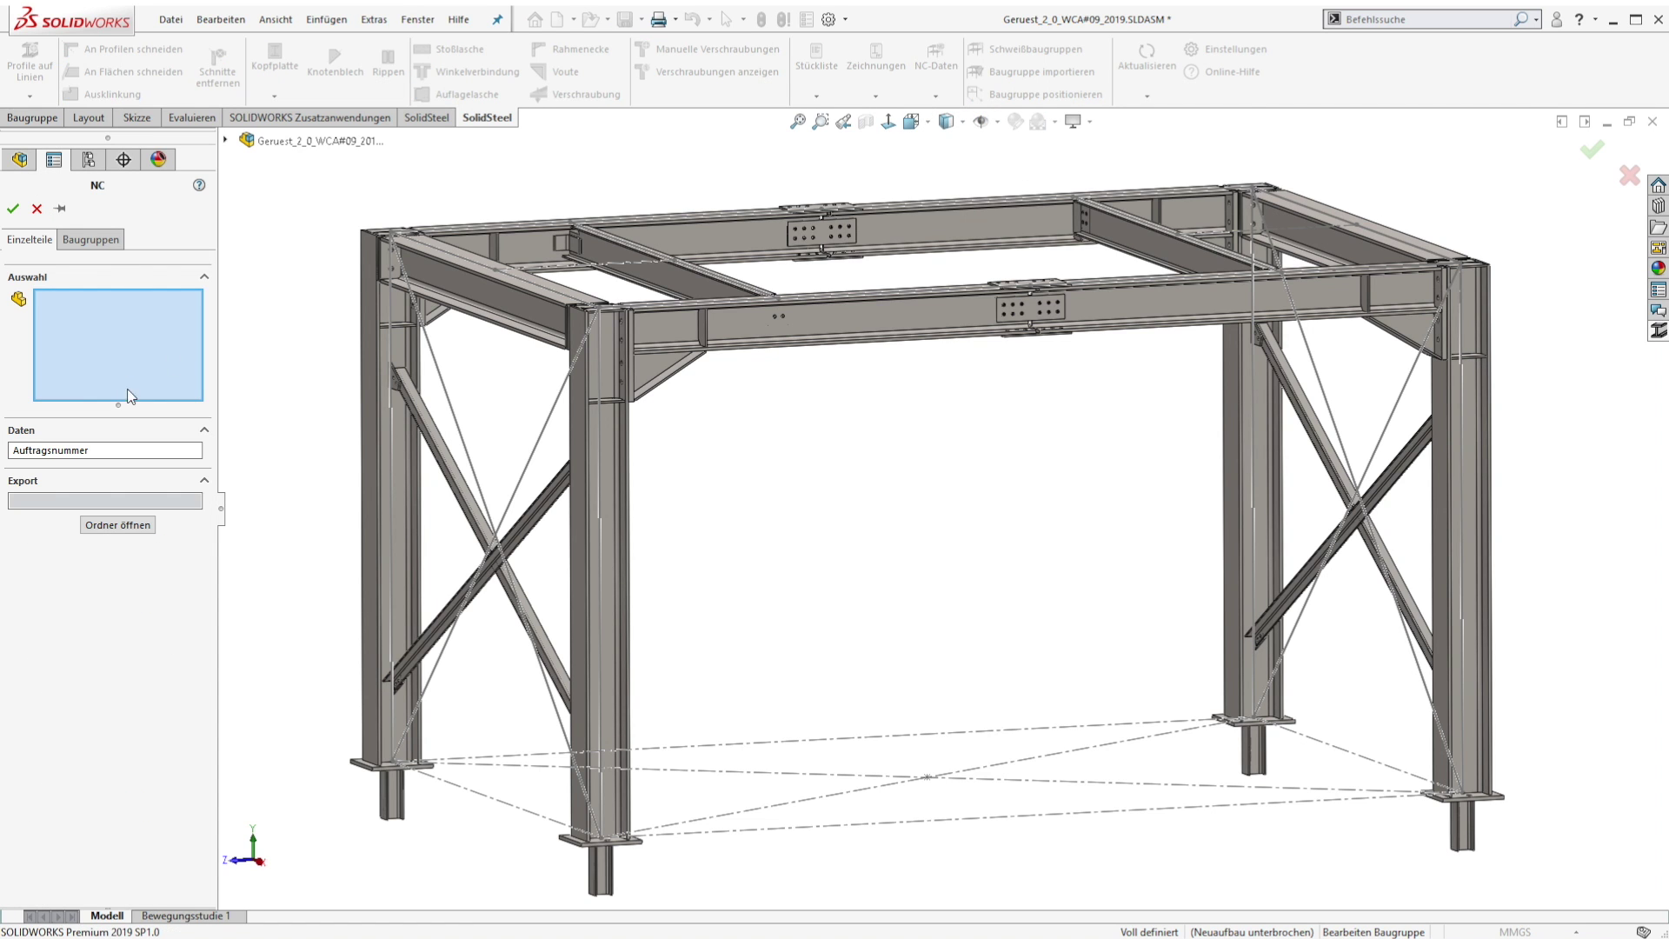
left_click(93, 240)
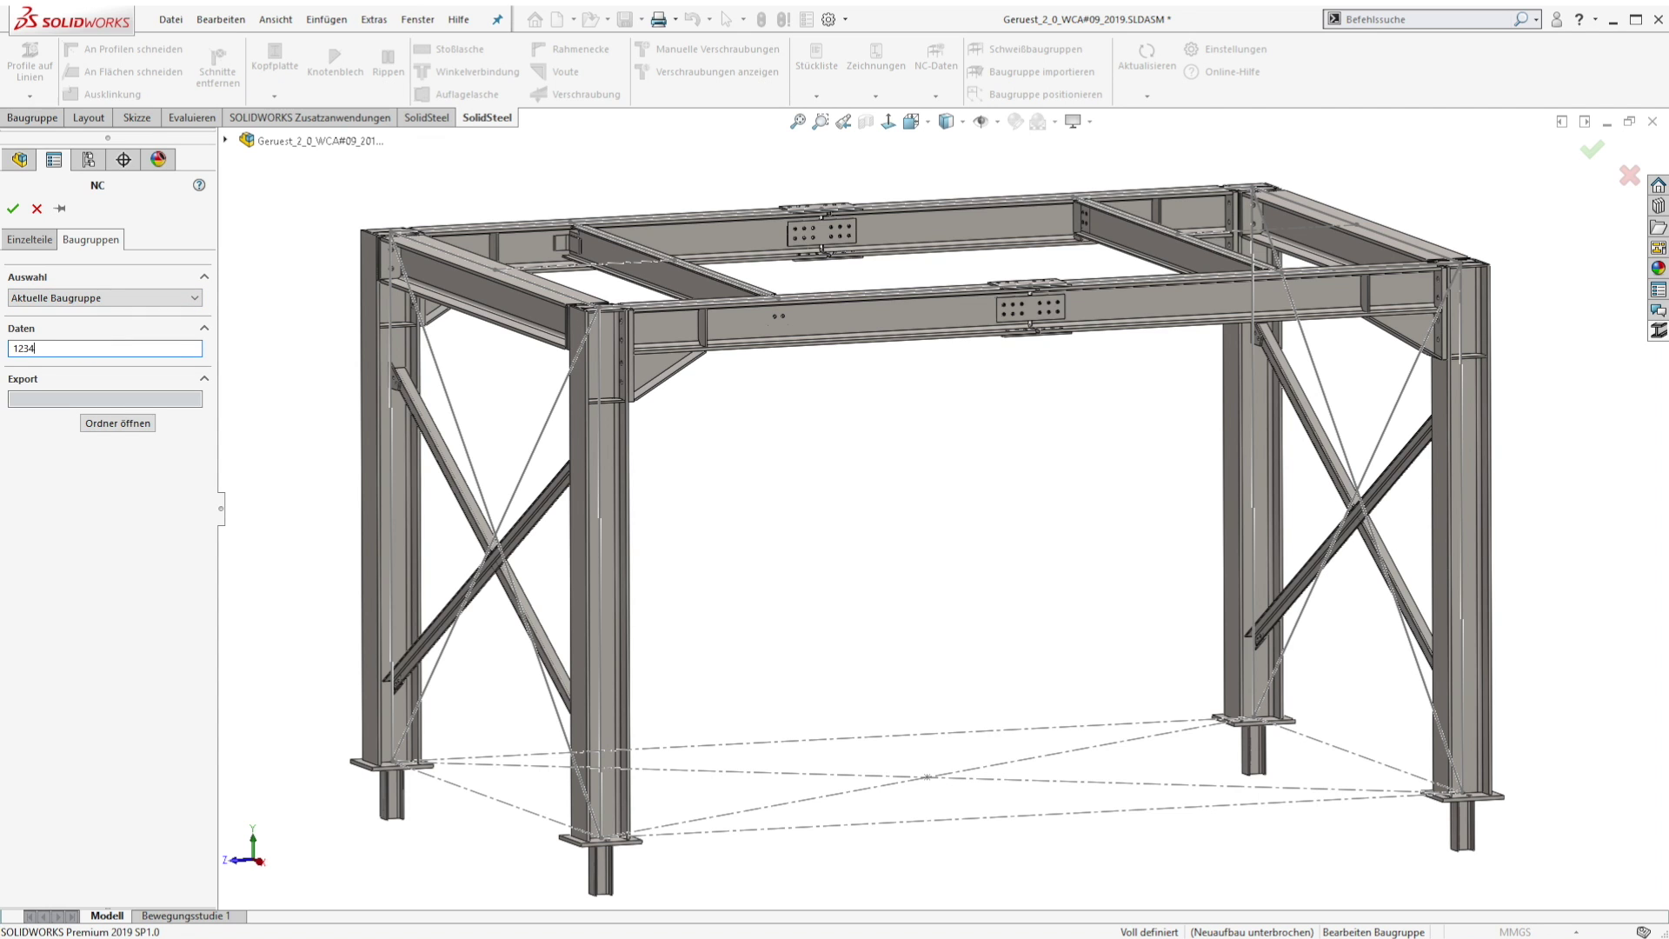
left_click(96, 428)
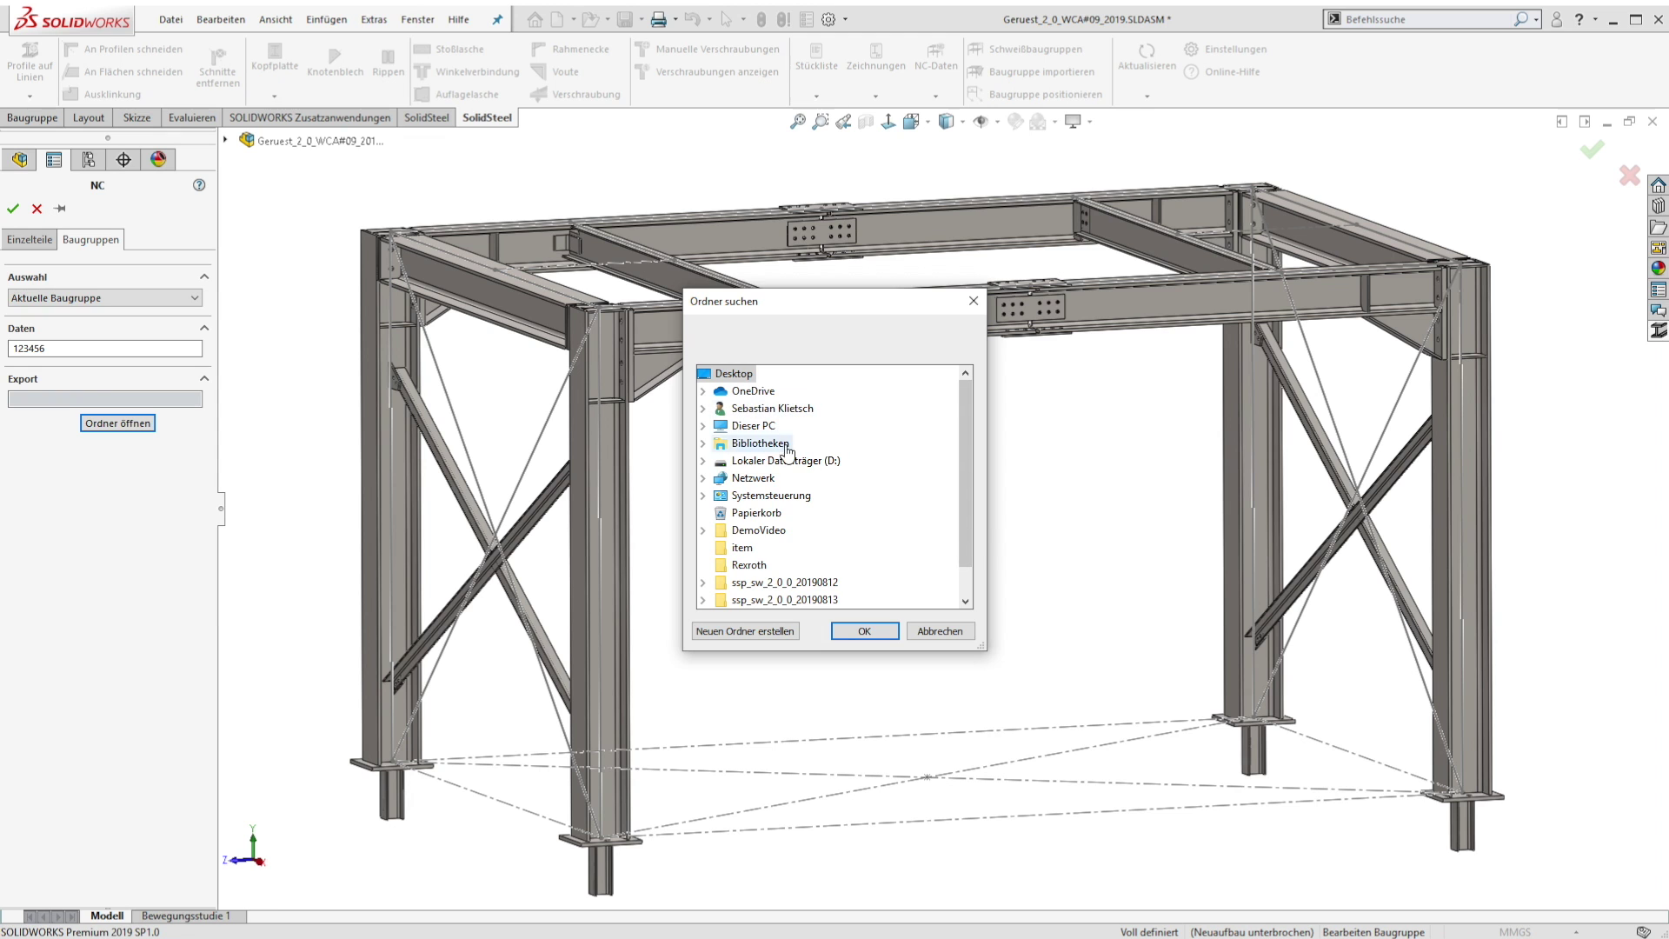
double_click(758, 531)
left_click(857, 632)
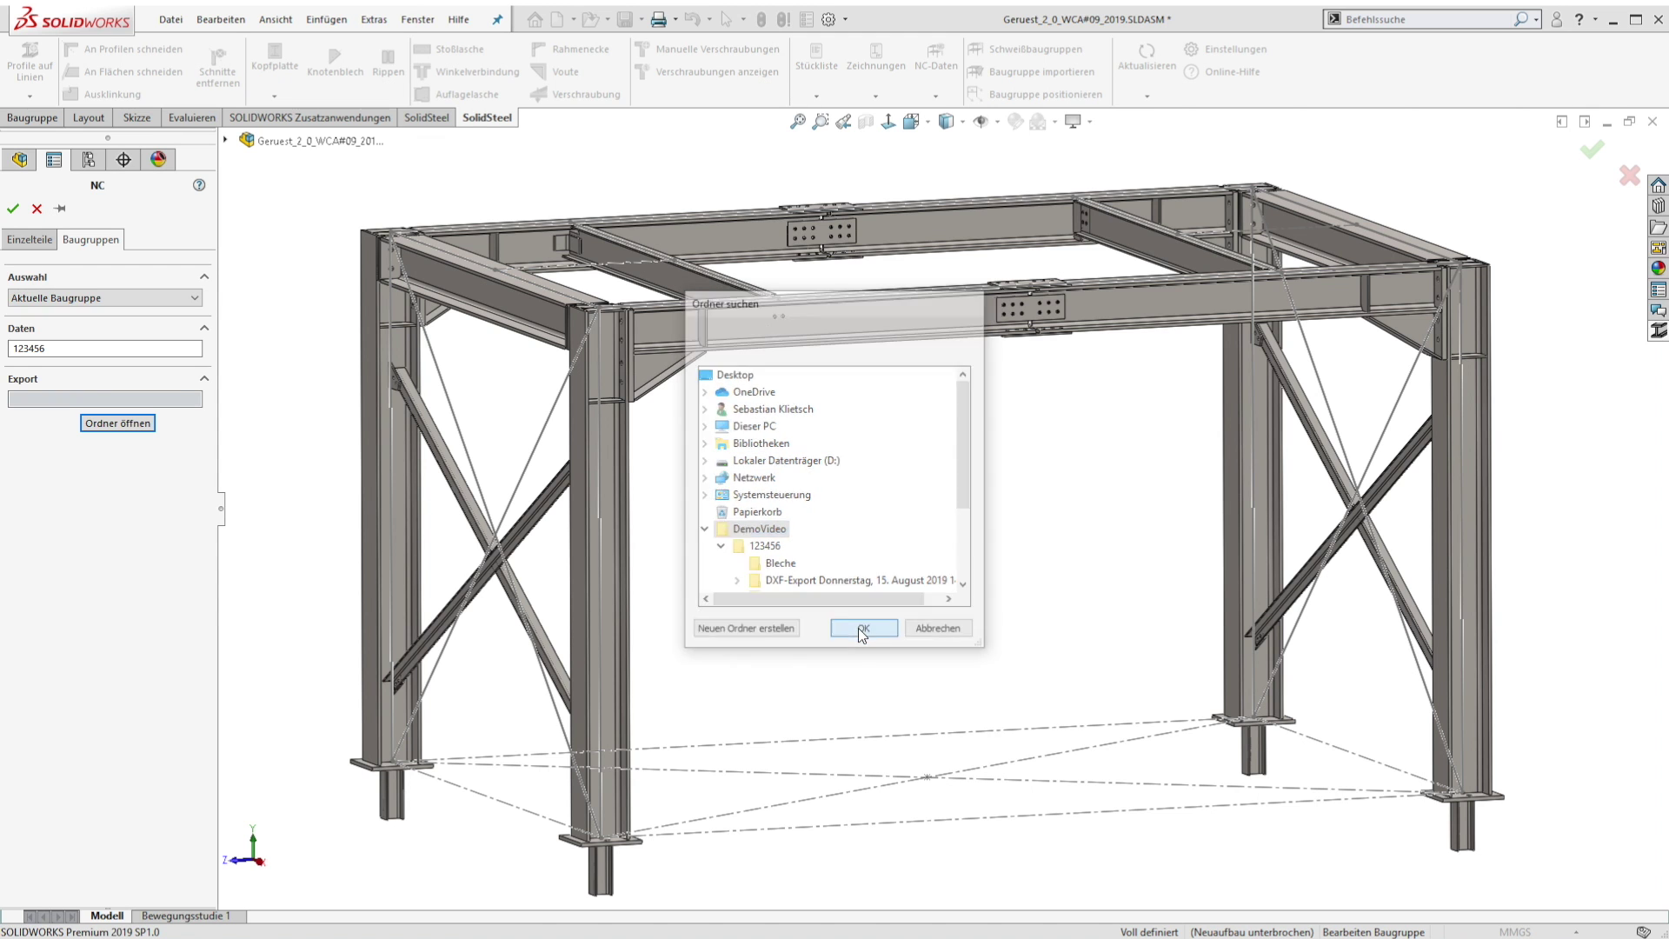
left_click(14, 210)
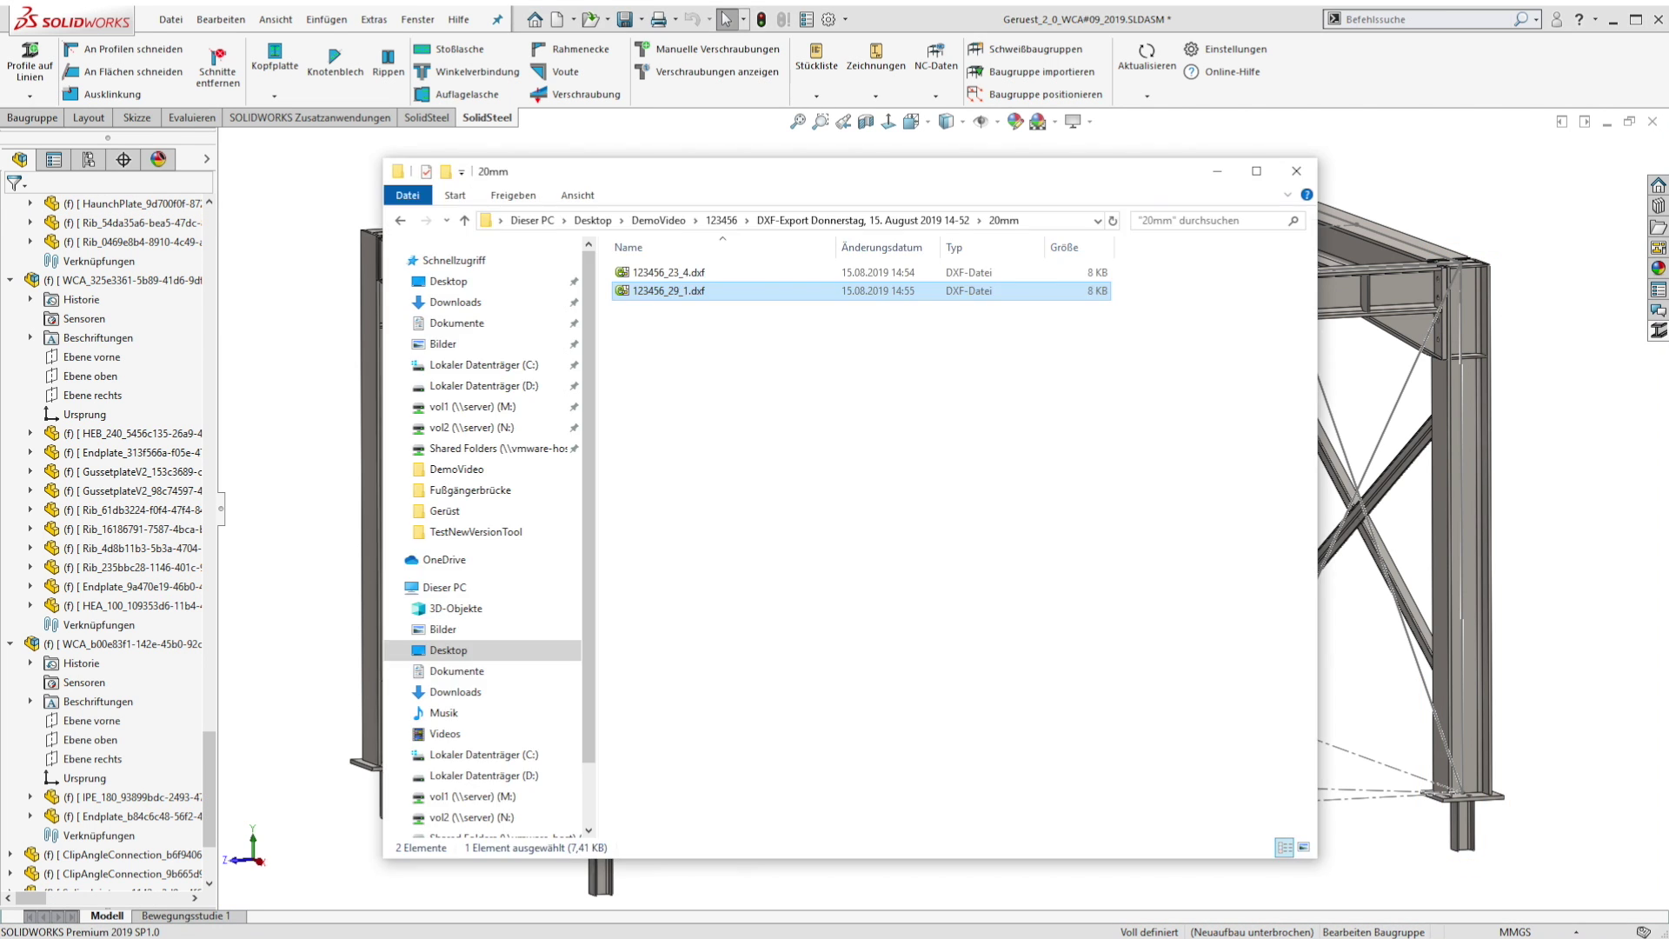
- Review the NC files in the Profile and Bleche subfolders of the new NC export folder, and return to the assembly
left_click(658, 222)
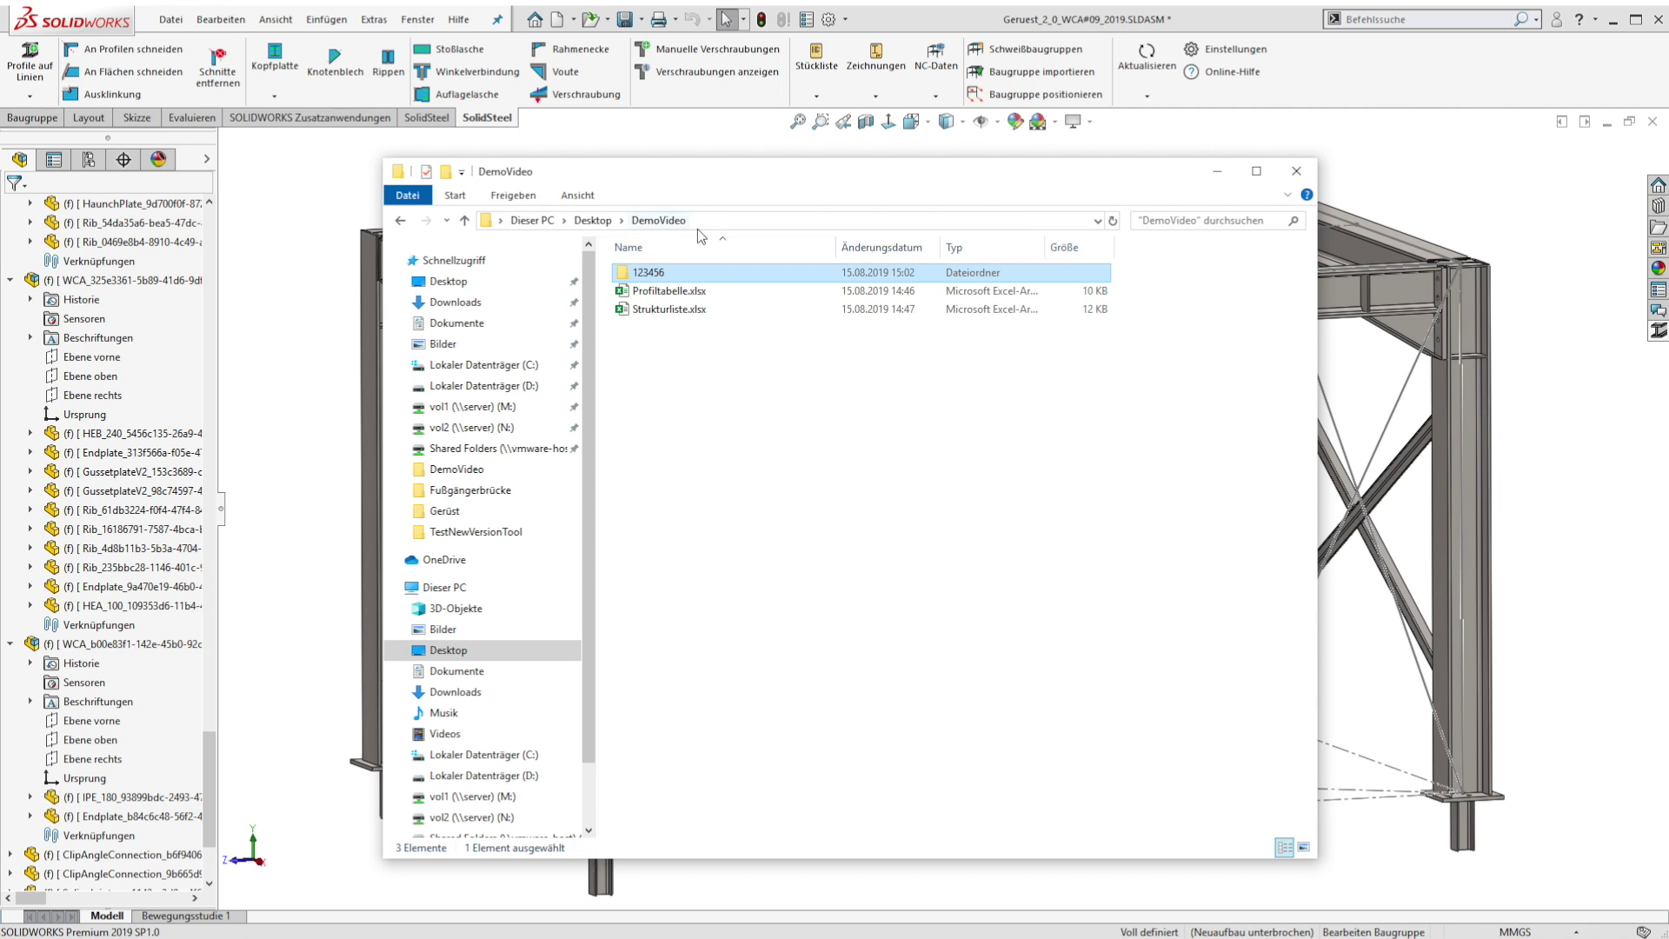
double_click(649, 271)
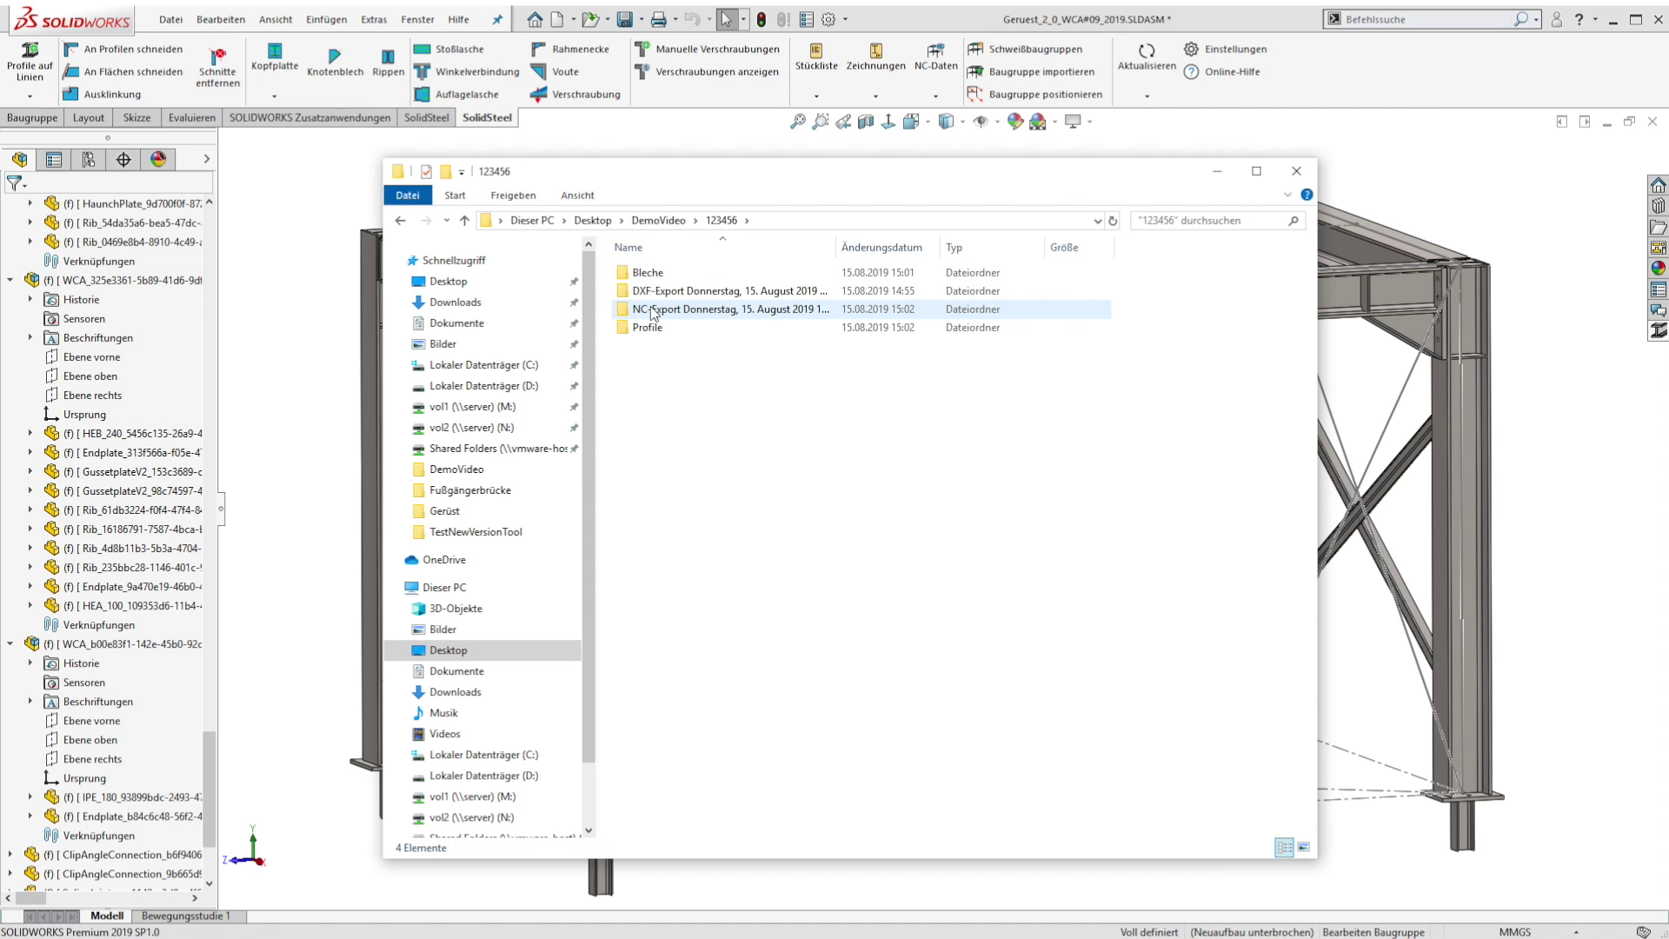
double_click(654, 312)
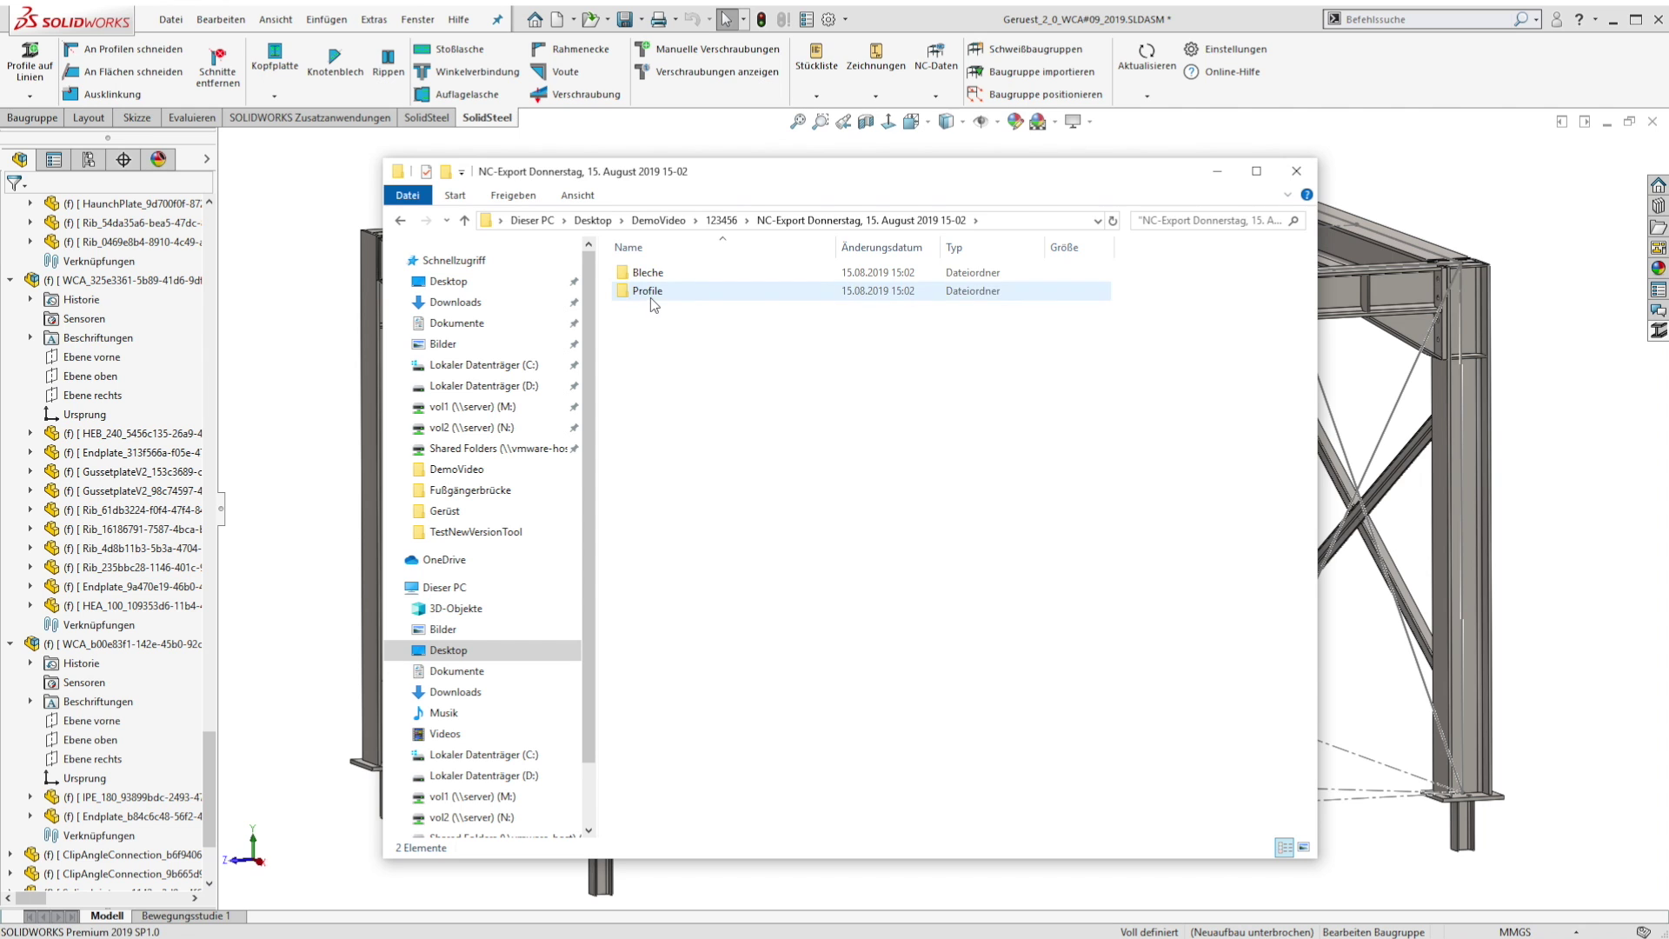
double_click(649, 293)
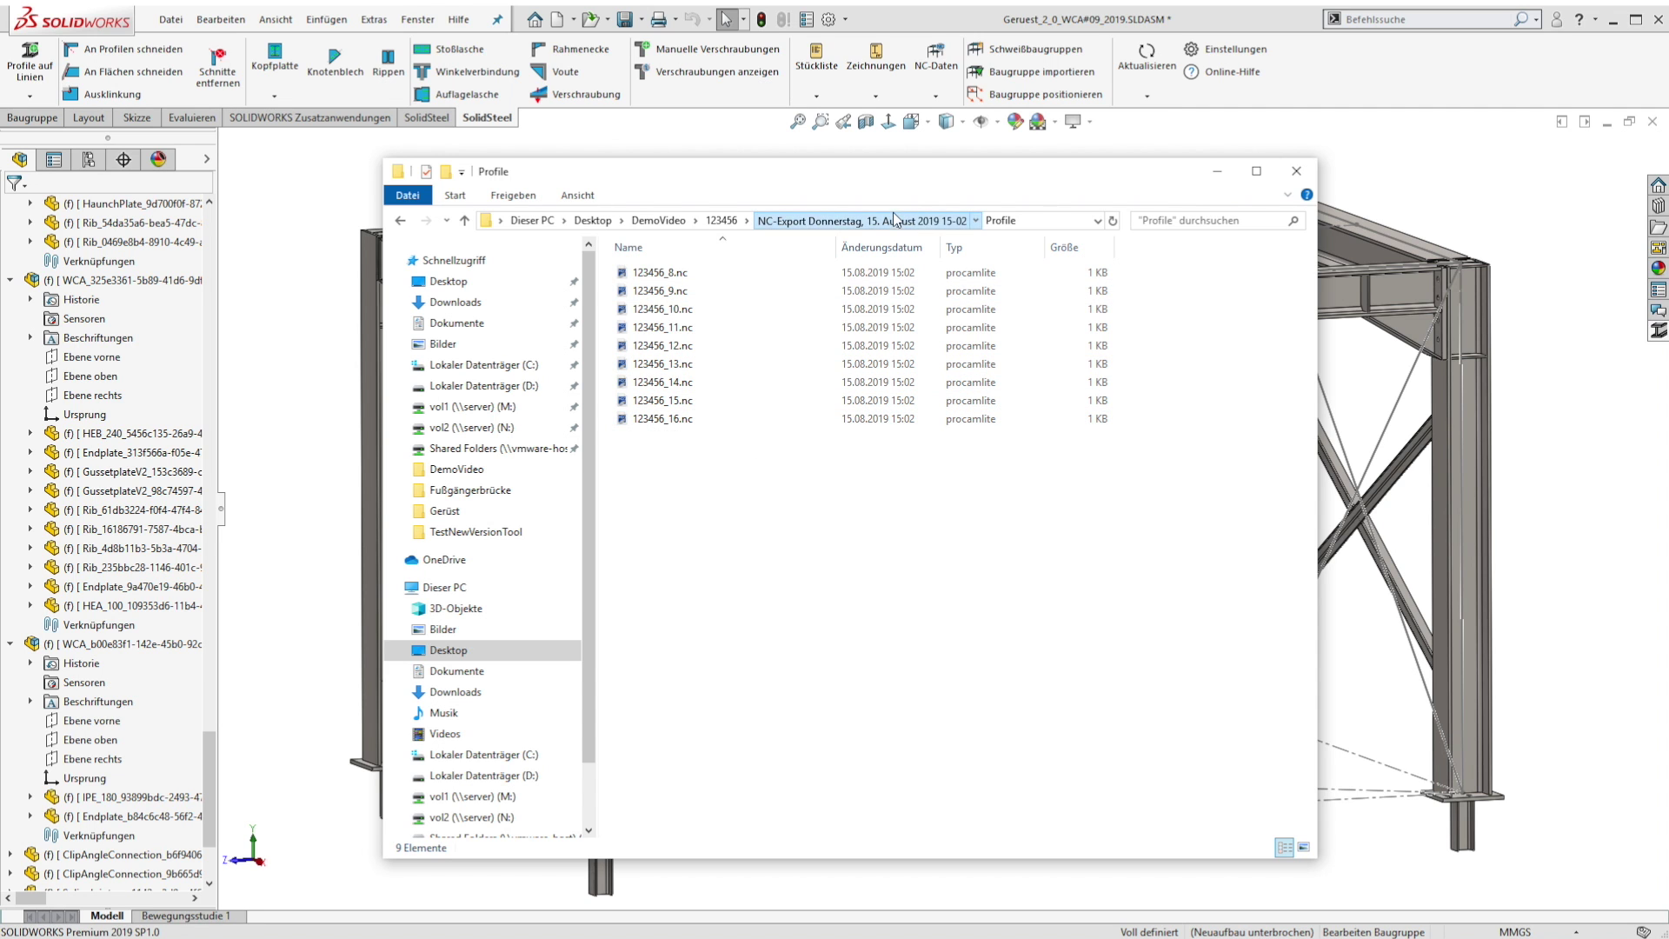
left_click(861, 220)
double_click(663, 273)
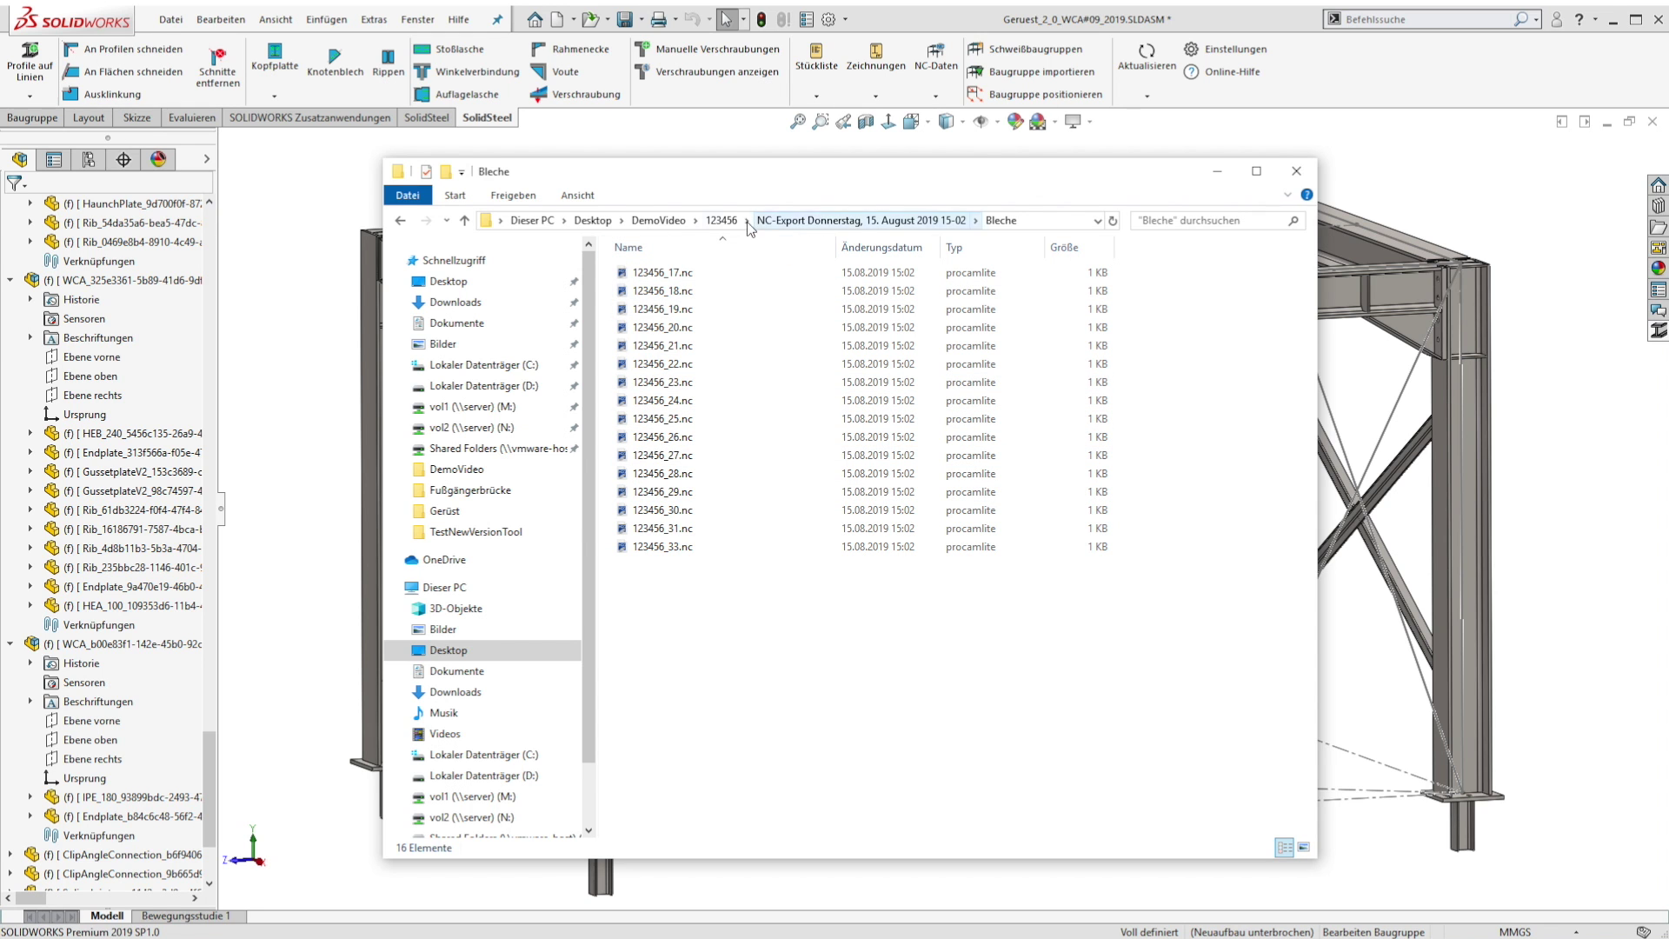
left_click(1228, 24)
key("Left")
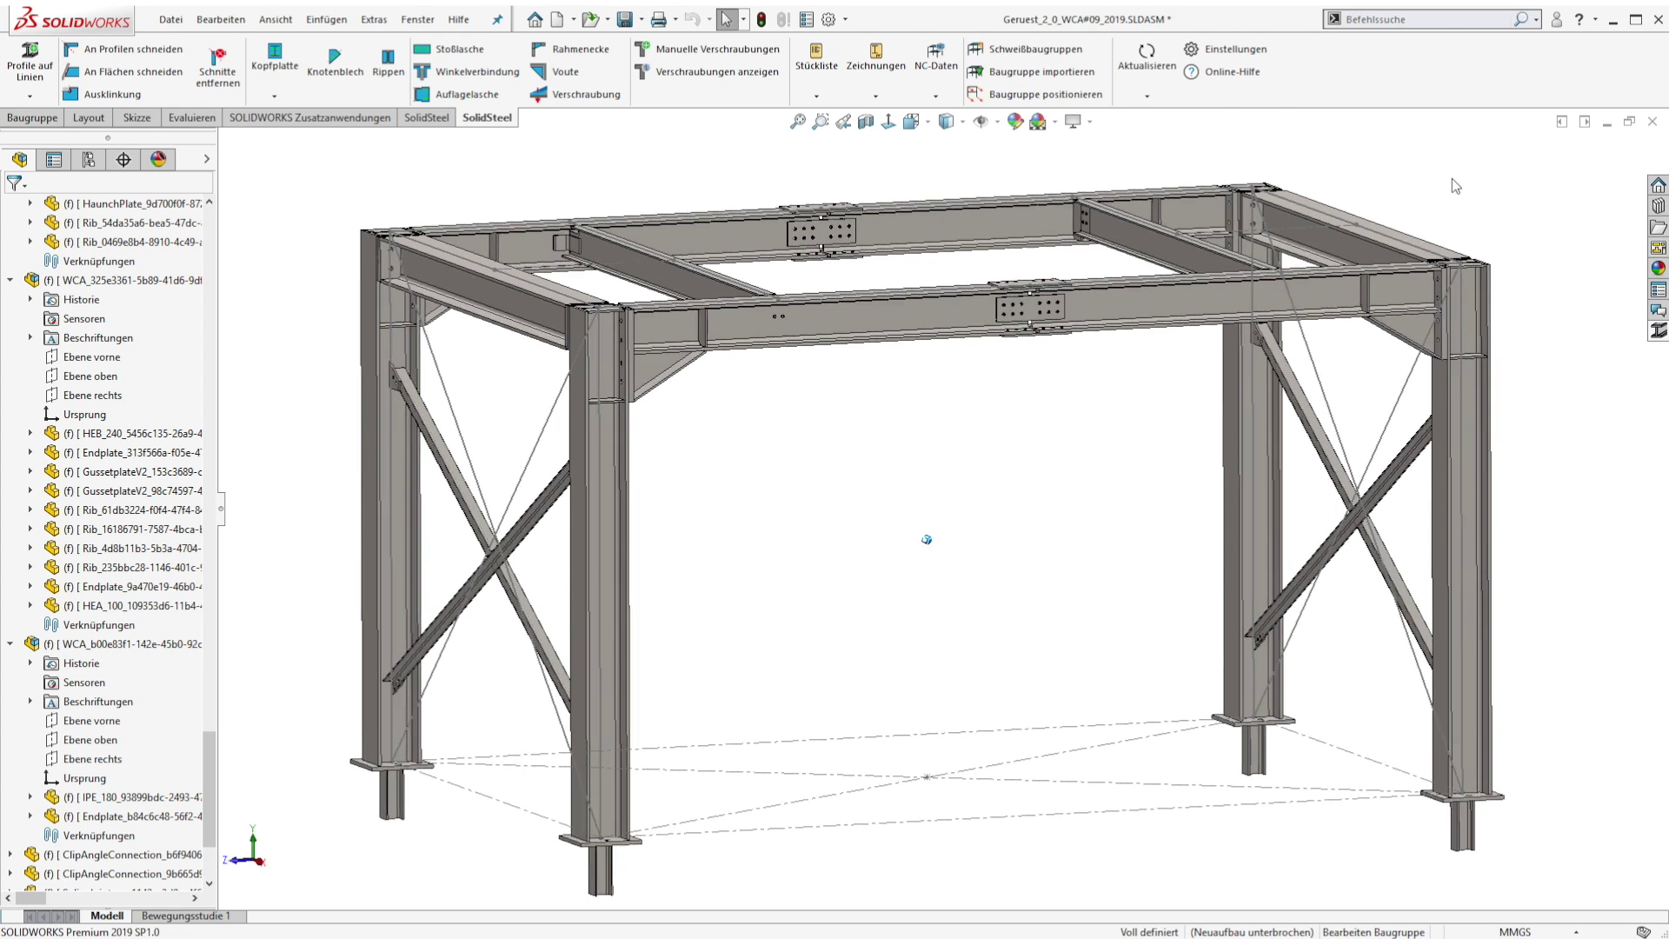
key("Left")
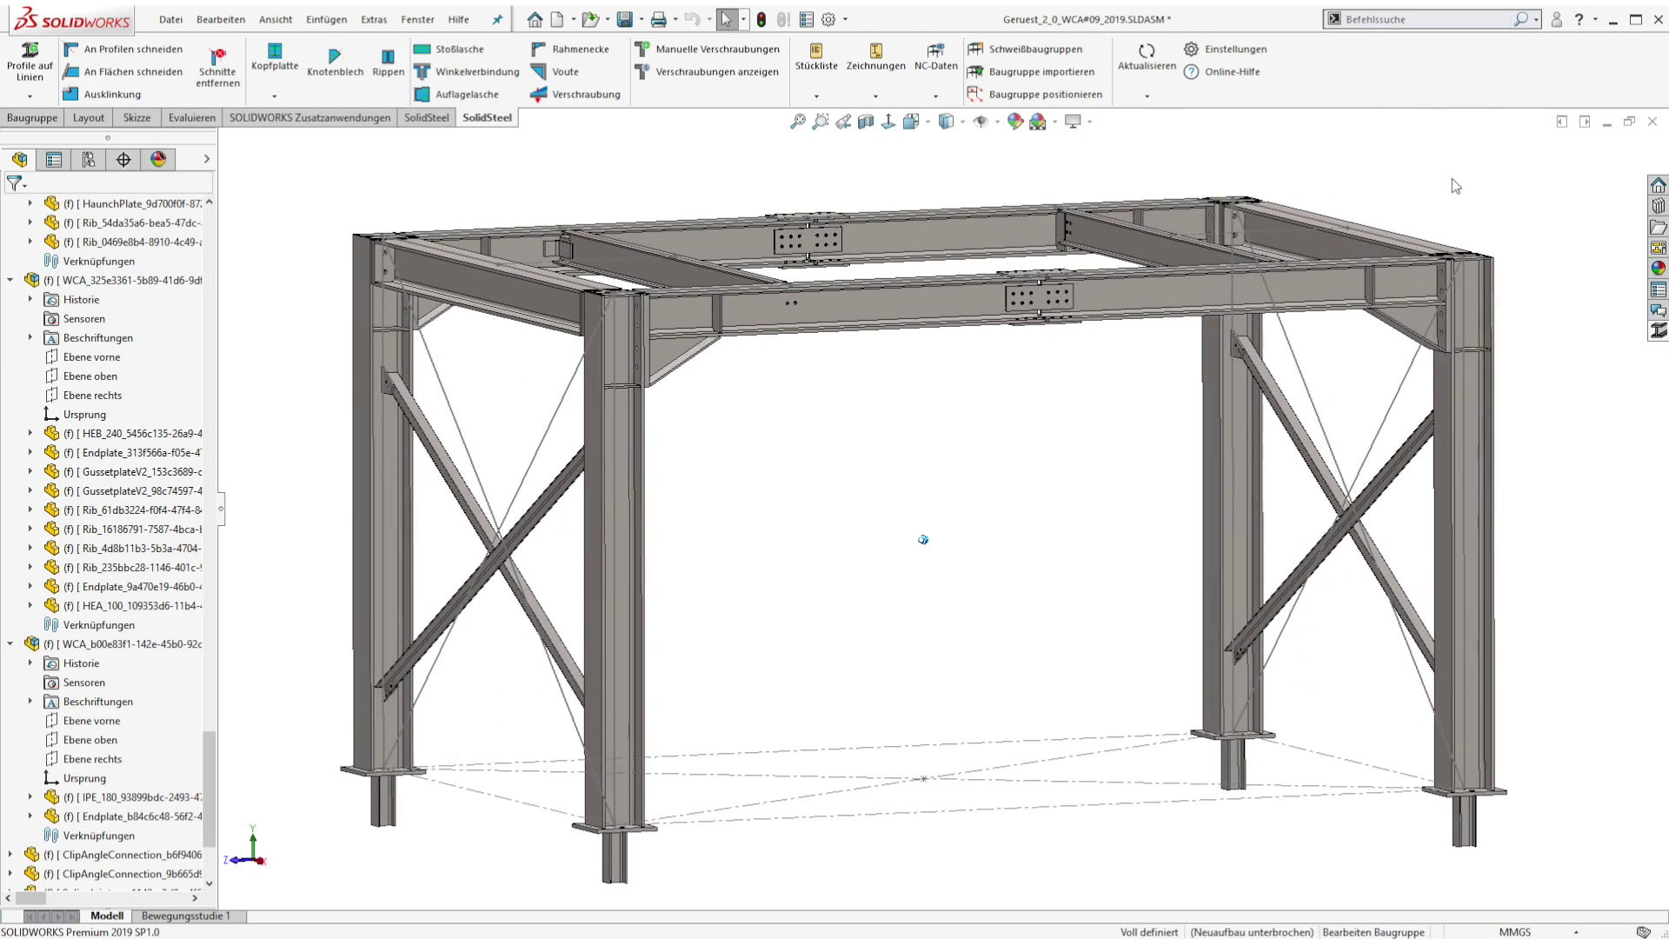
key("Left")
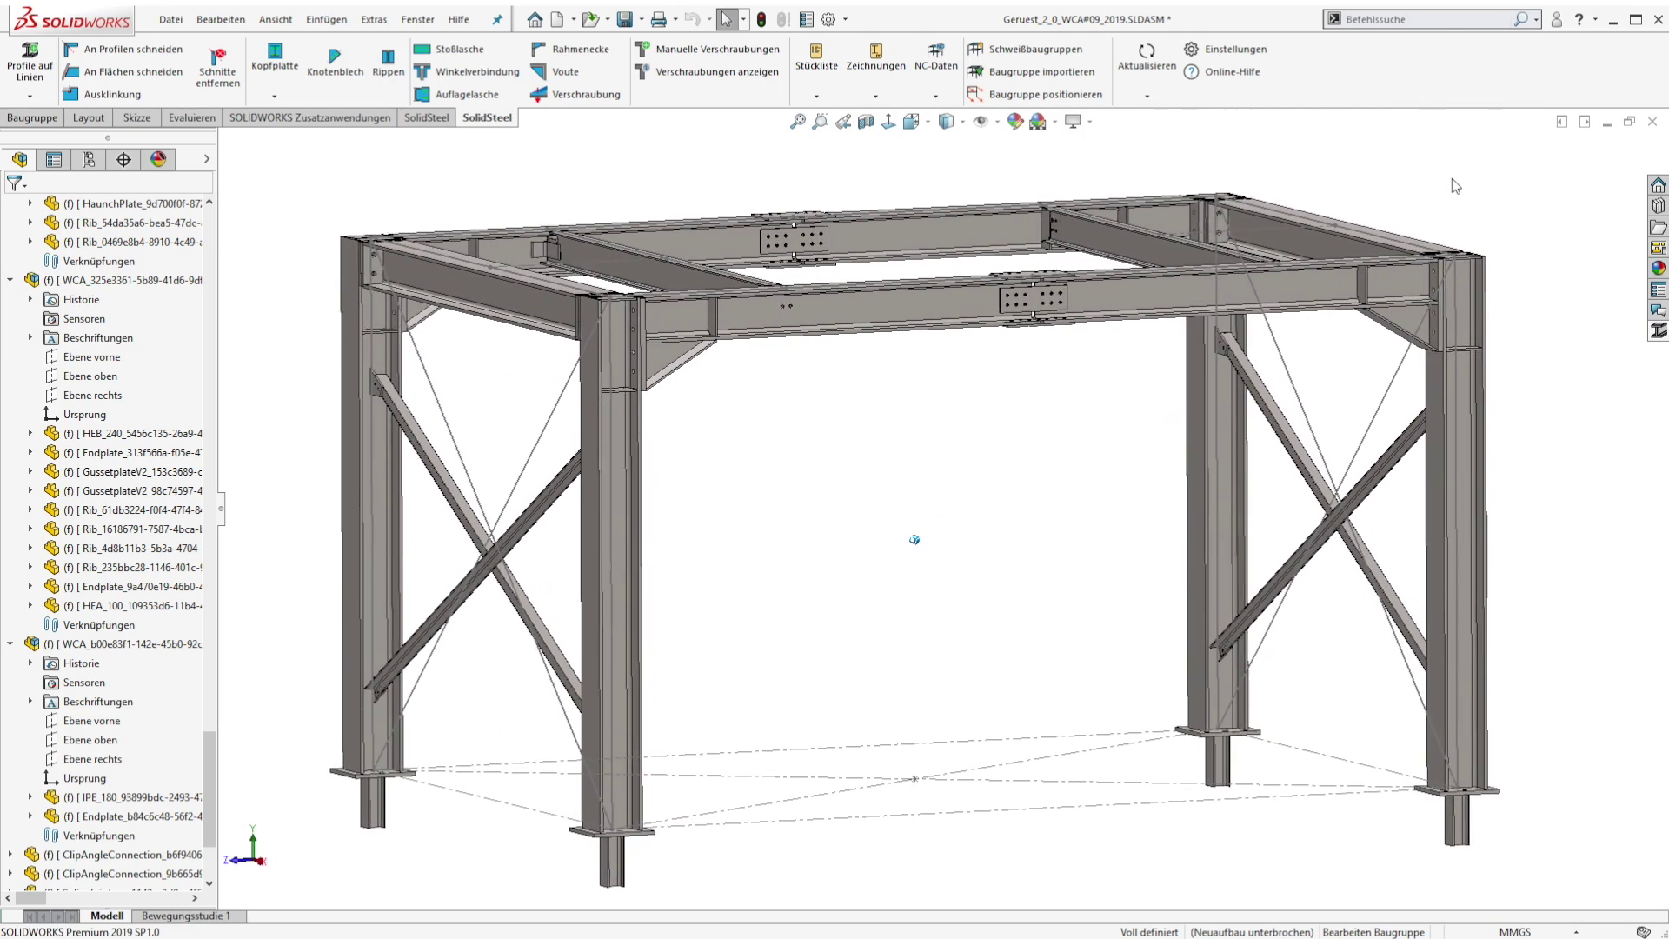